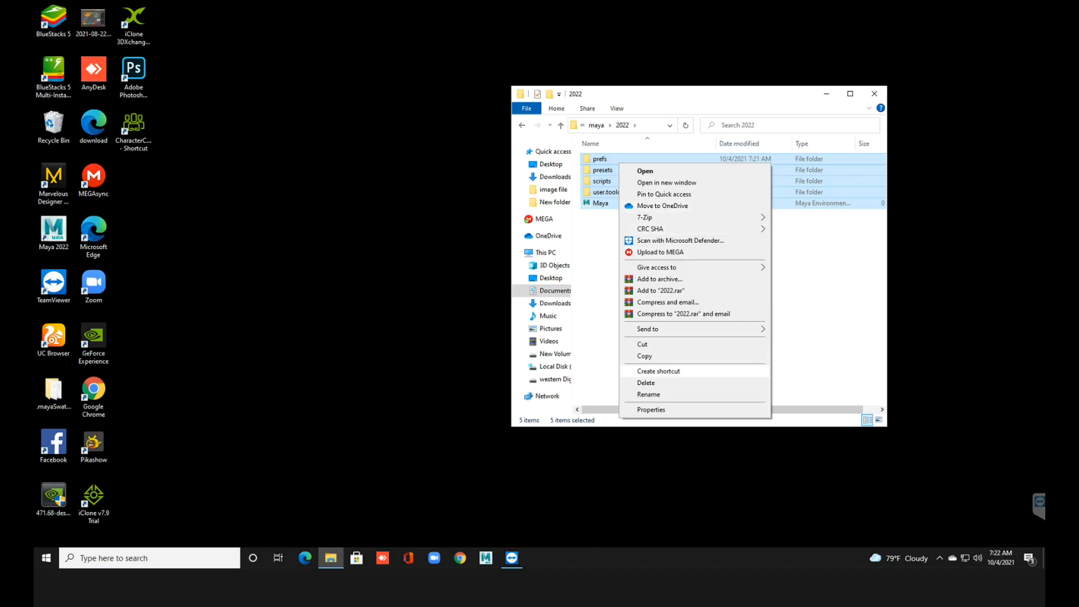
Delete all folders and files inside the maya 2022 folder and close the folder window.
click(645, 355)
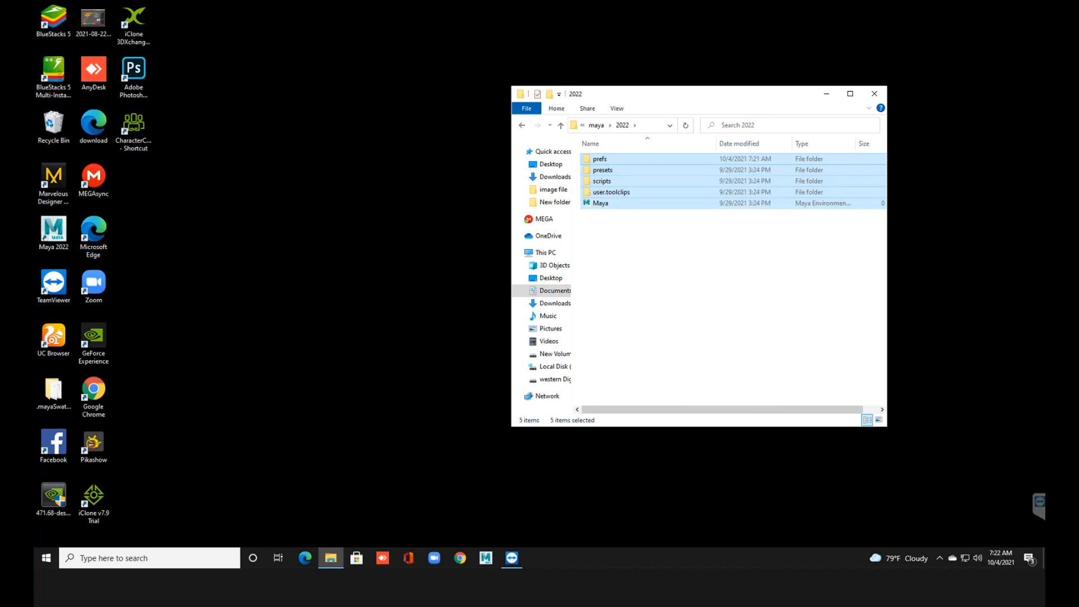
key(Delete)
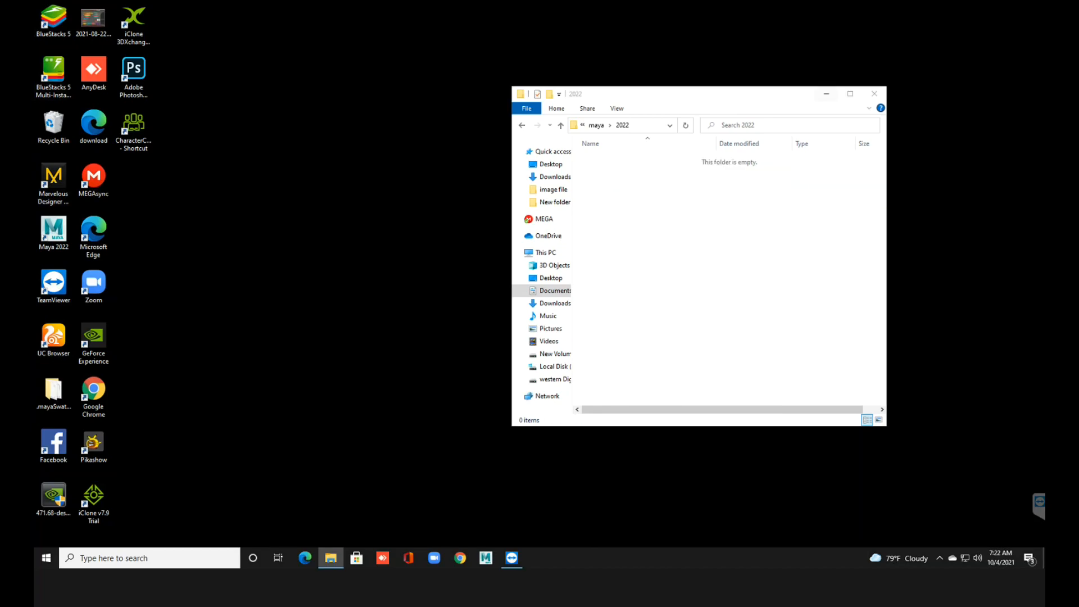
click(874, 93)
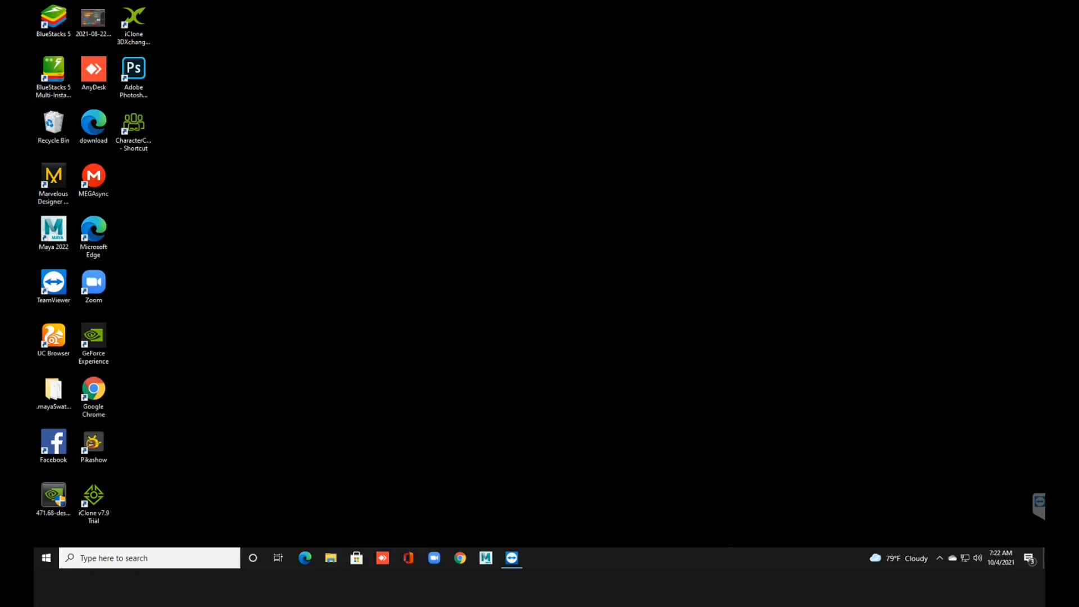
Refresh the desktop and launch Maya 2022.
right_click(331, 160)
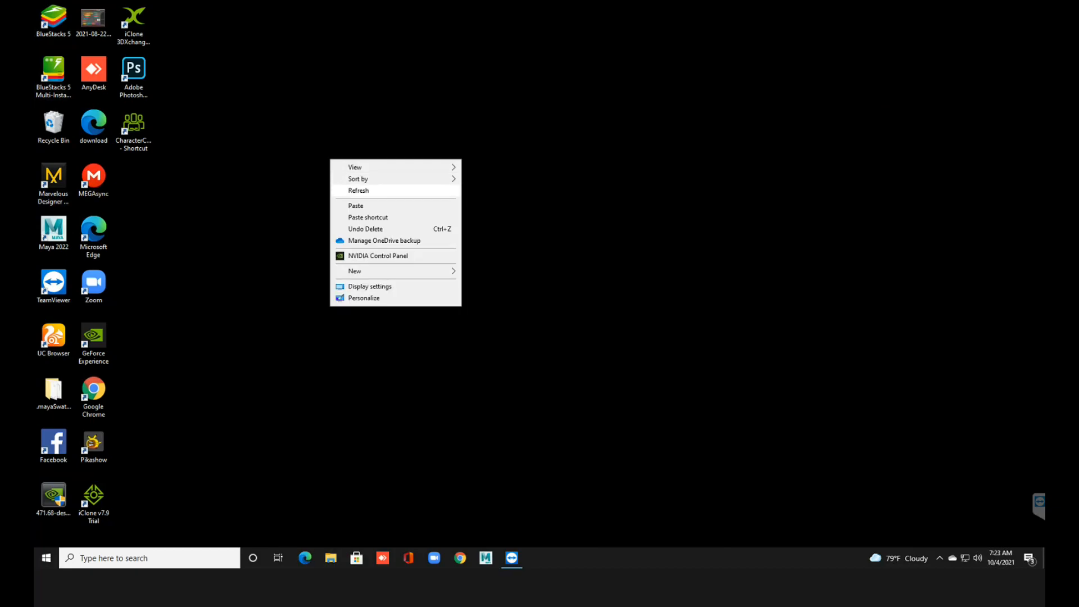
click(359, 191)
right_click(366, 156)
click(394, 186)
double_click(54, 233)
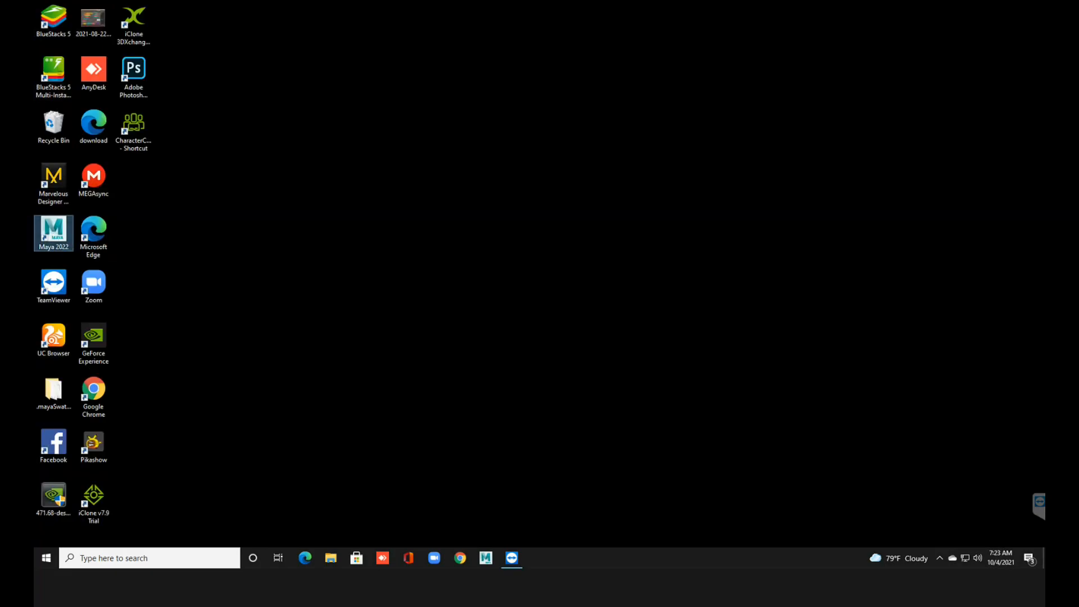
right_click(377, 125)
click(405, 156)
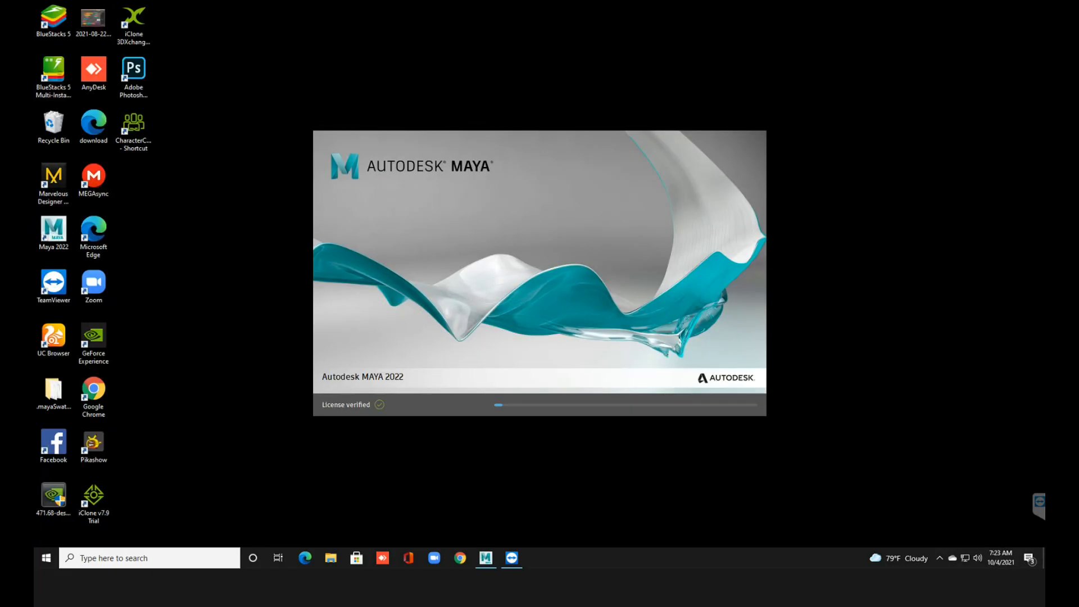
right_click(386, 81)
click(406, 113)
right_click(387, 53)
click(416, 84)
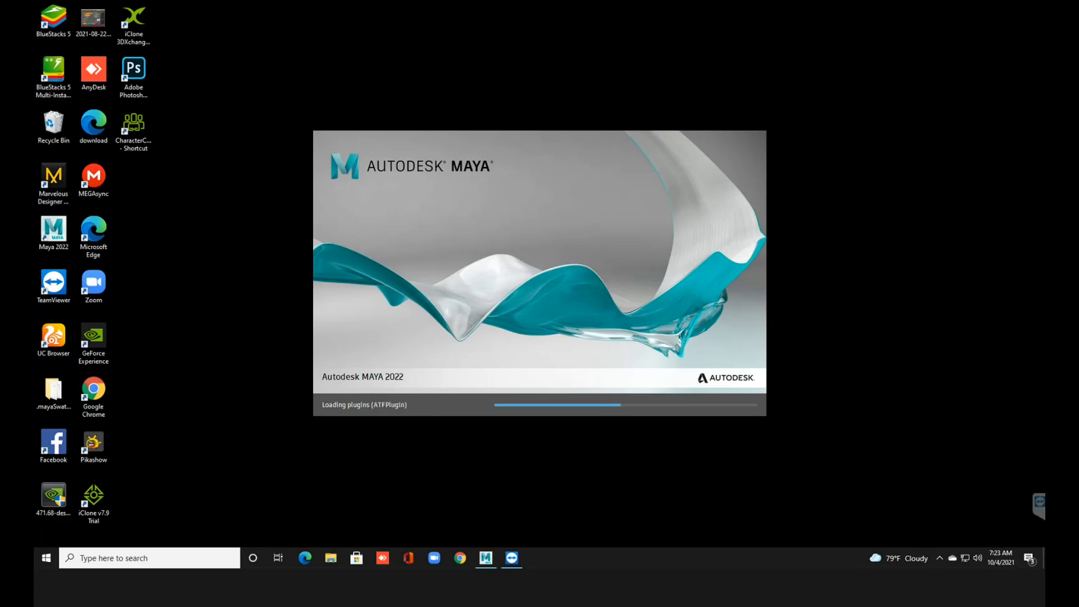
right_click(422, 49)
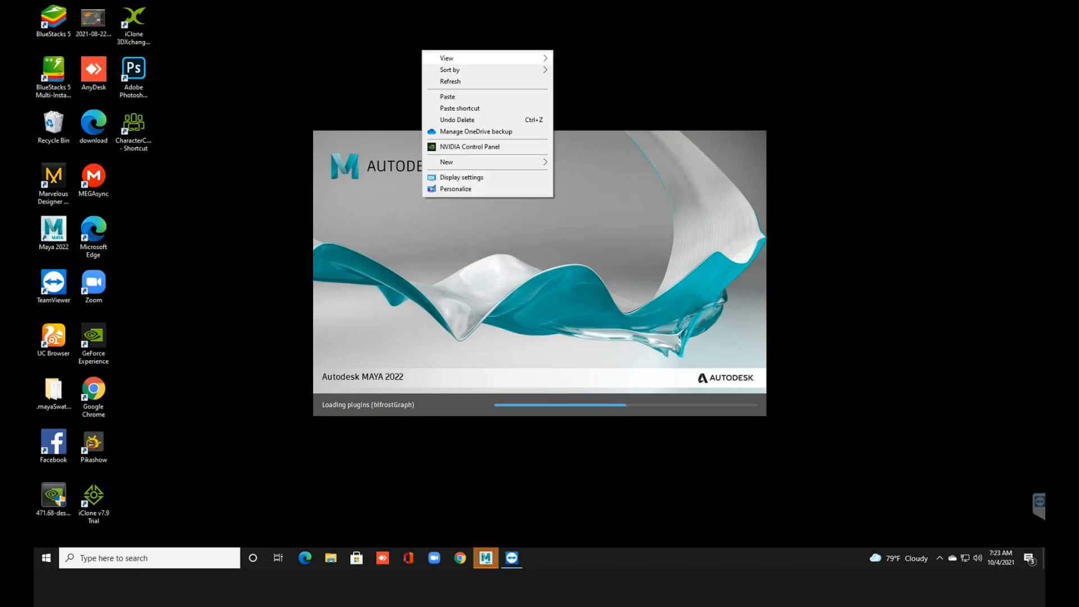
click(449, 81)
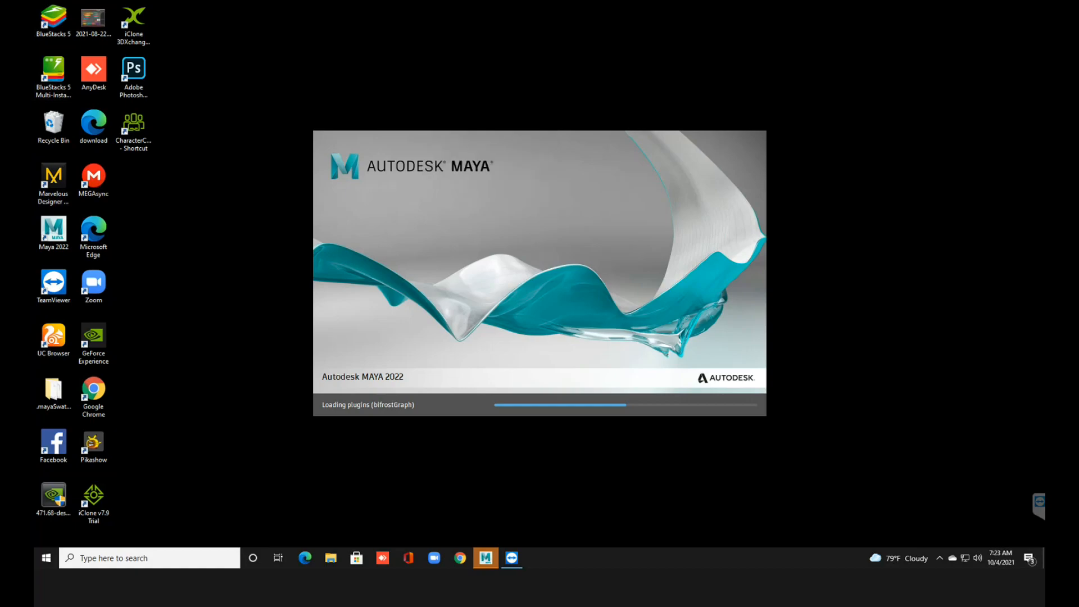
right_click(398, 16)
click(427, 48)
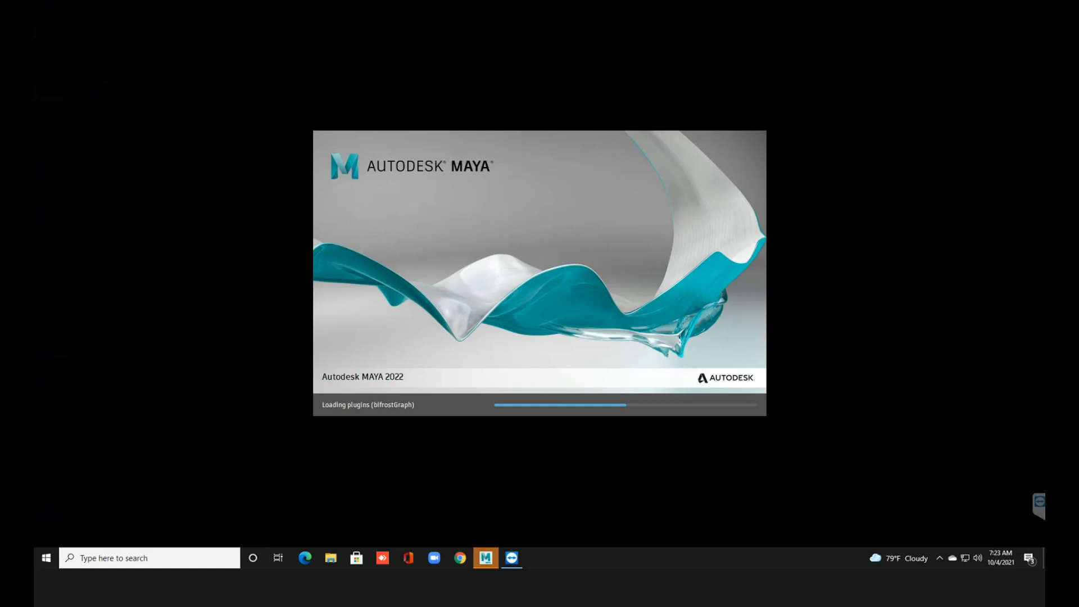
right_click(374, 31)
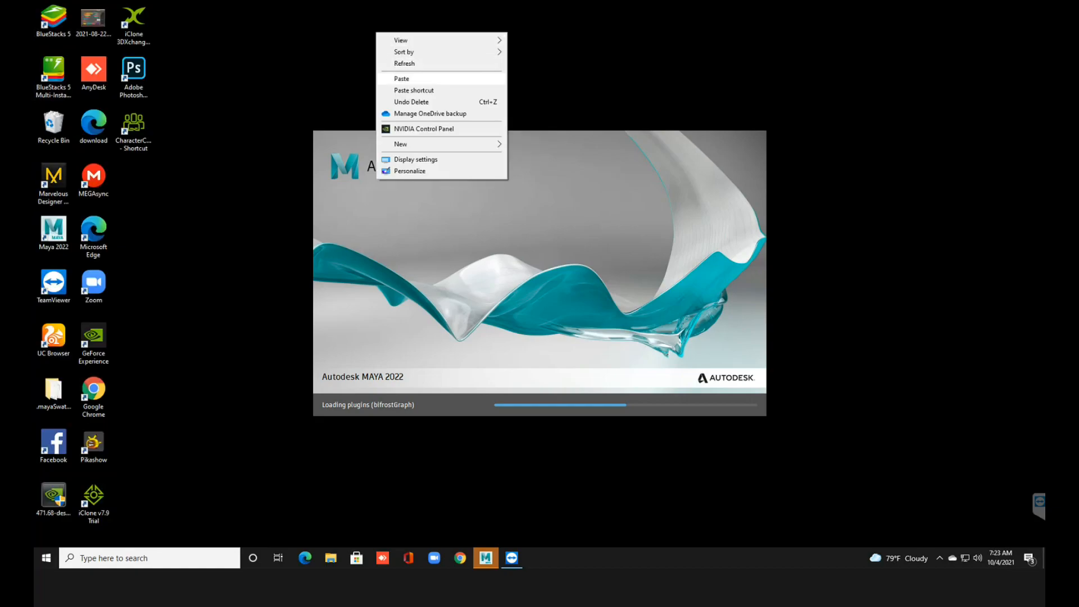
click(404, 63)
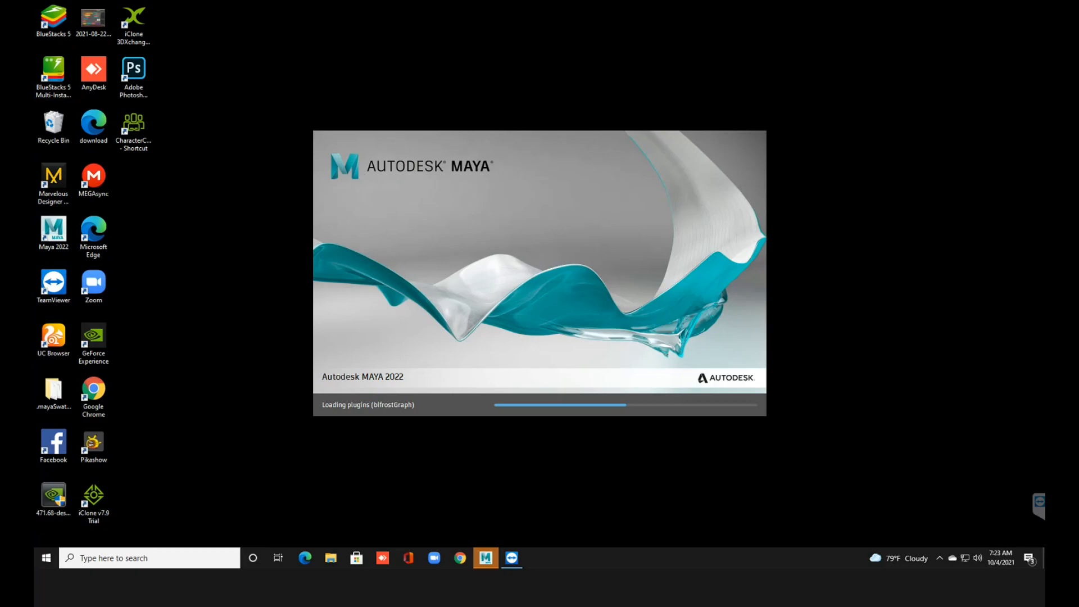
right_click(339, 38)
click(367, 68)
right_click(343, 30)
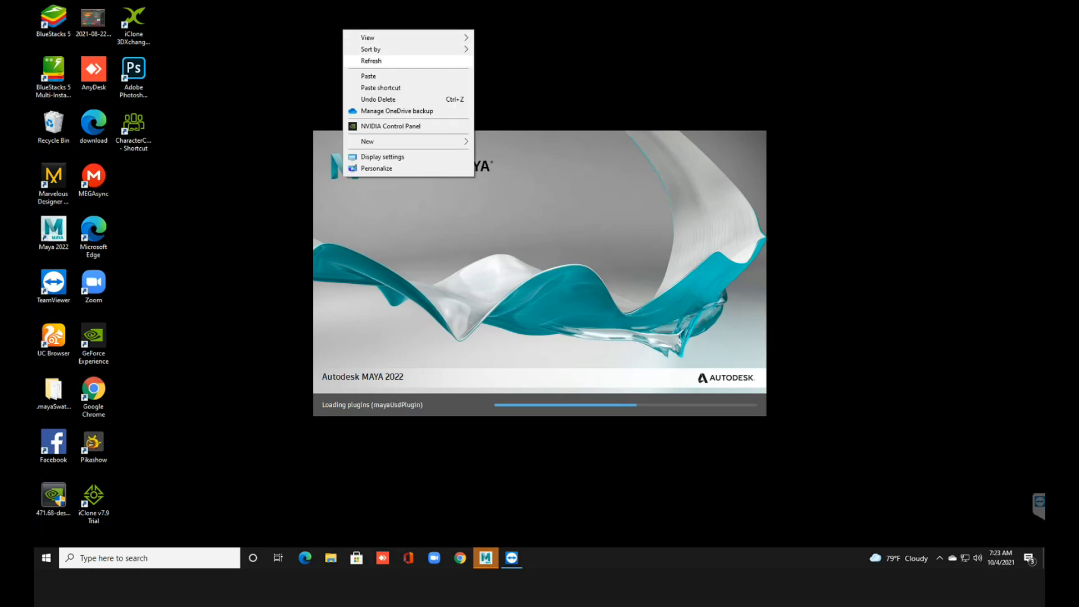
click(371, 61)
right_click(361, 60)
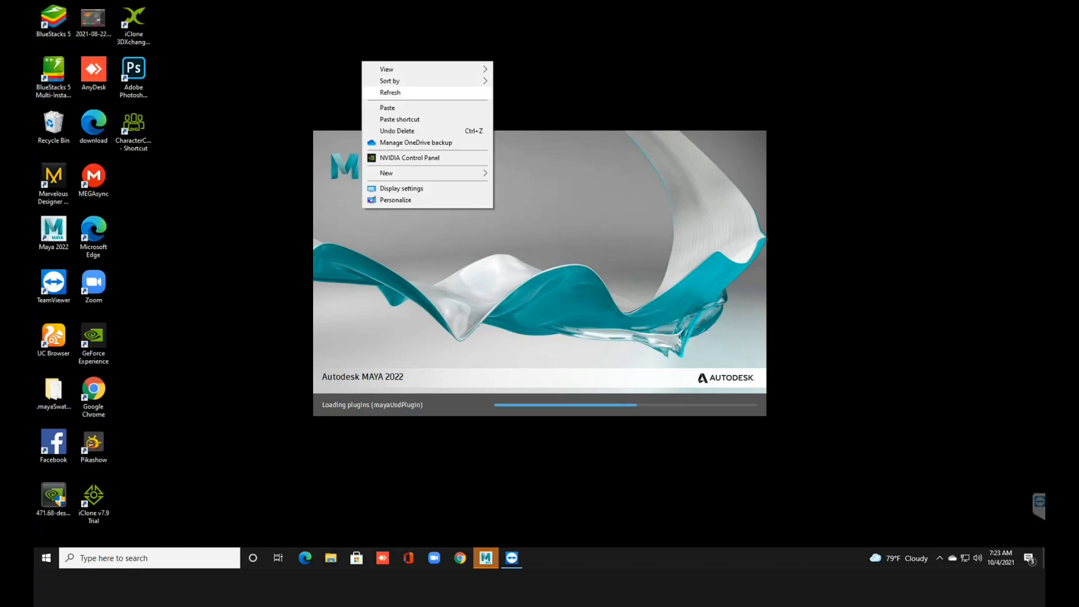
click(374, 92)
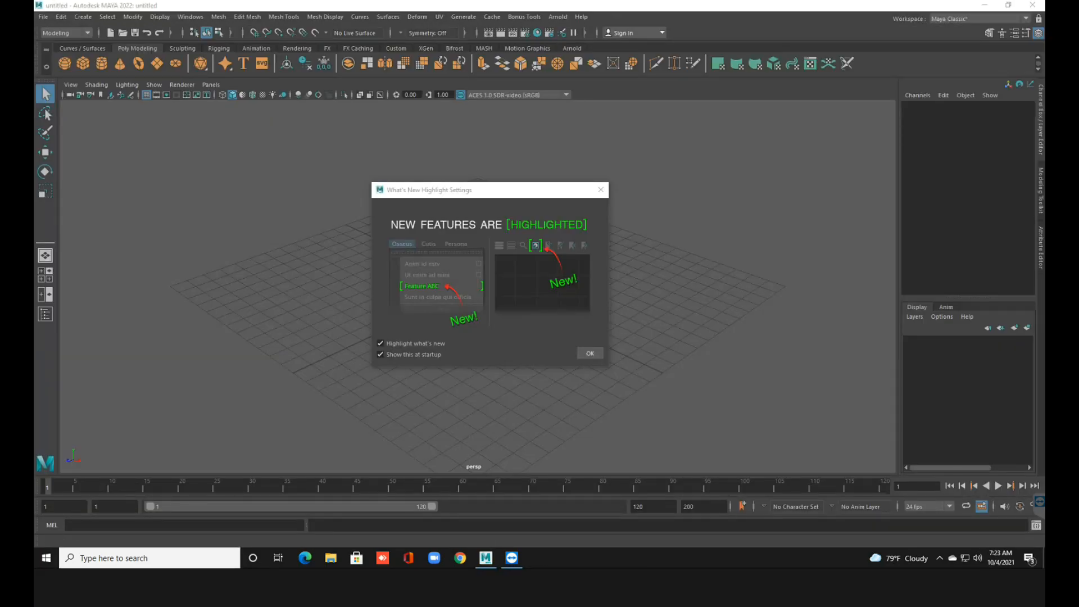
Turn off the highlighting of new features and dismiss the What's New Highlight Settings dialog.
click(380, 343)
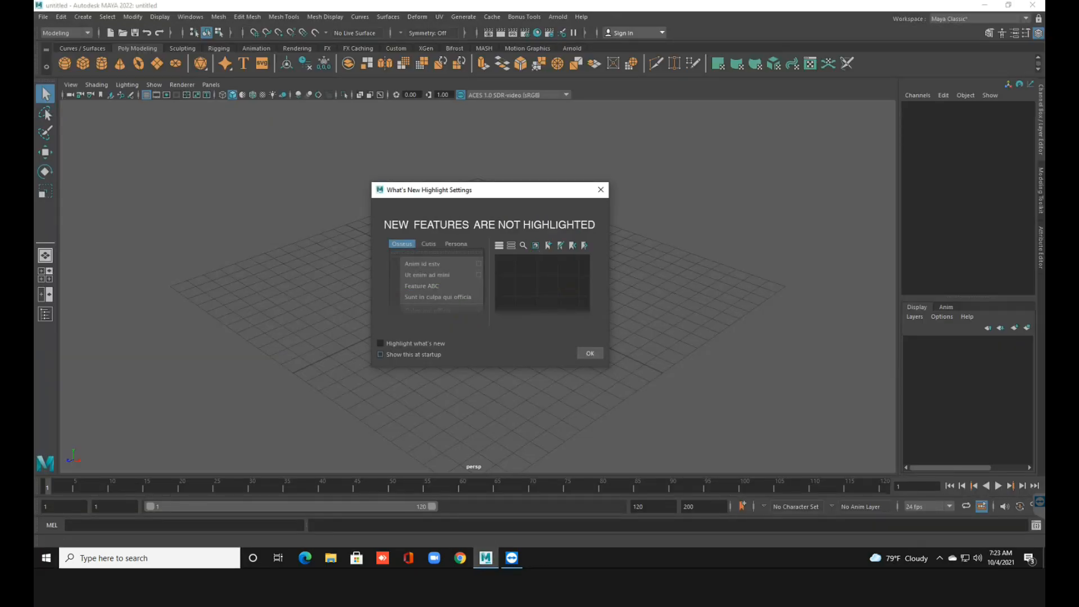
click(590, 353)
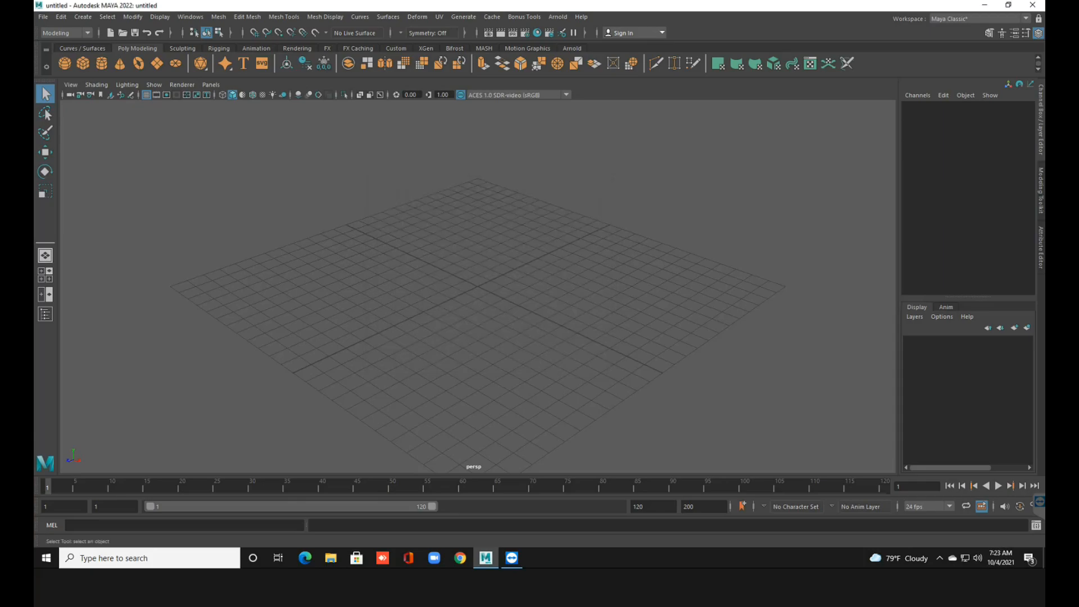
alt+drag(427, 286, 531, 289)
alt+right_drag(478, 287, 511, 287)
mouse_move(477, 287)
alt+mouse_down()
mouse_move(489, 259)
mouse_move(585, 185)
mouse_move(477, 284)
alt+mouse_up()
Open the scene Head.mb from B:\personal folder, discarding the changes to the untitled scene.
click(43, 16)
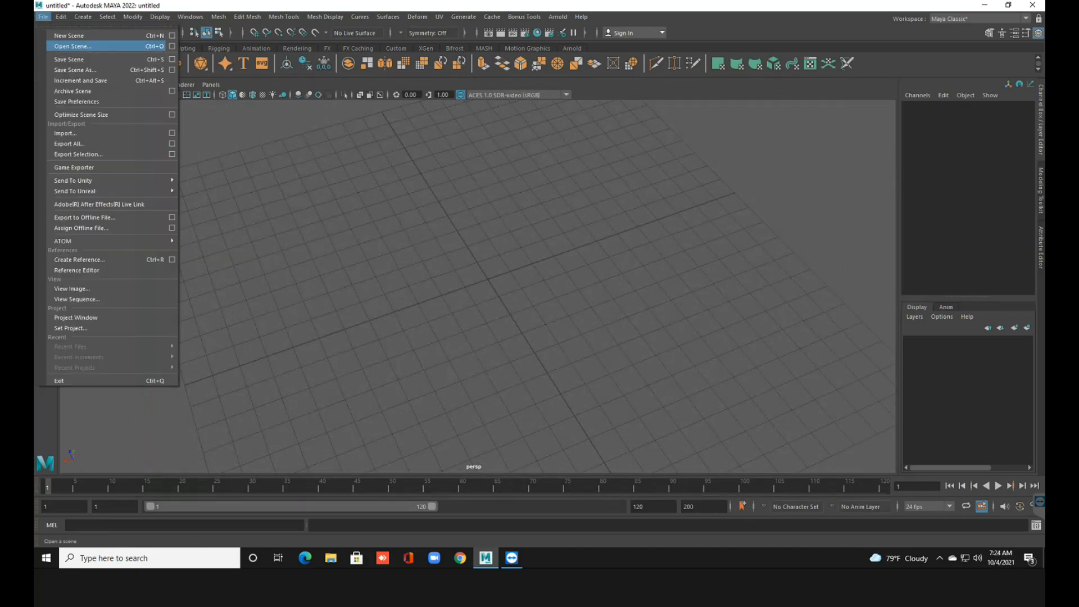
click(62, 37)
click(446, 171)
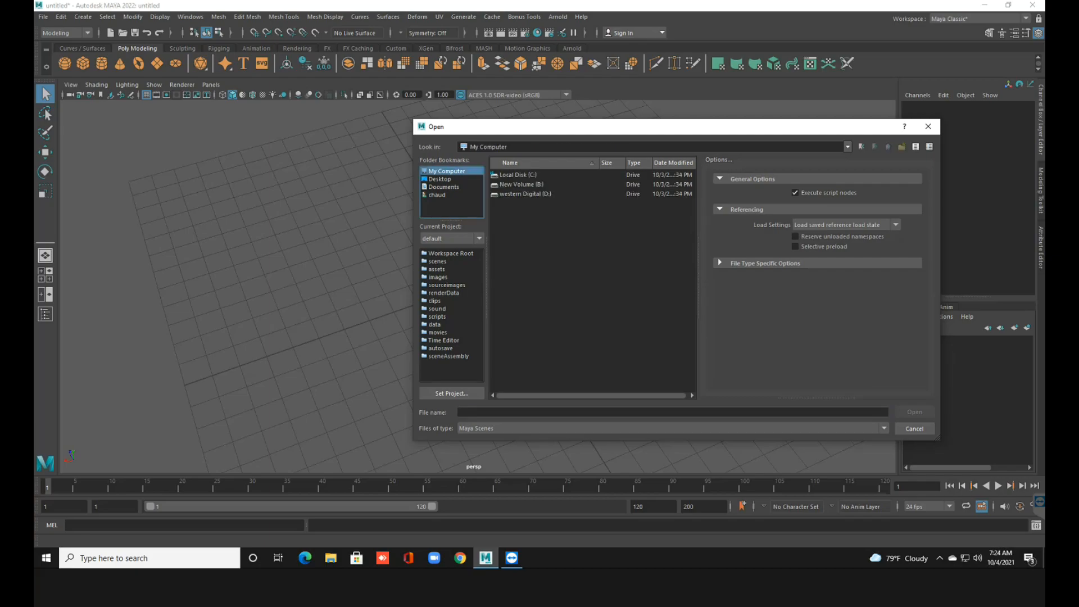
double_click(521, 184)
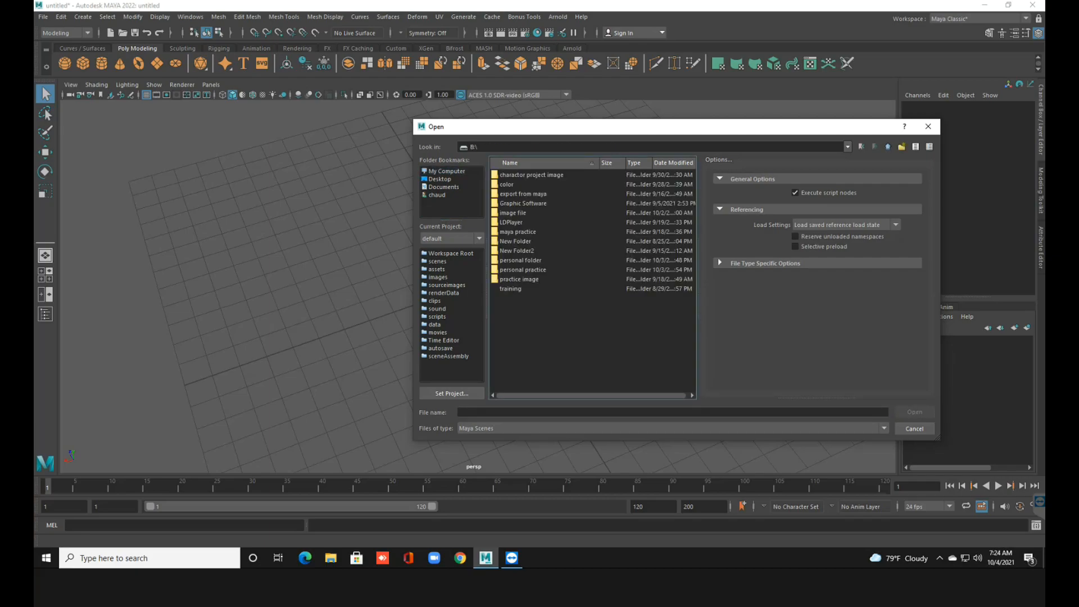
double_click(520, 260)
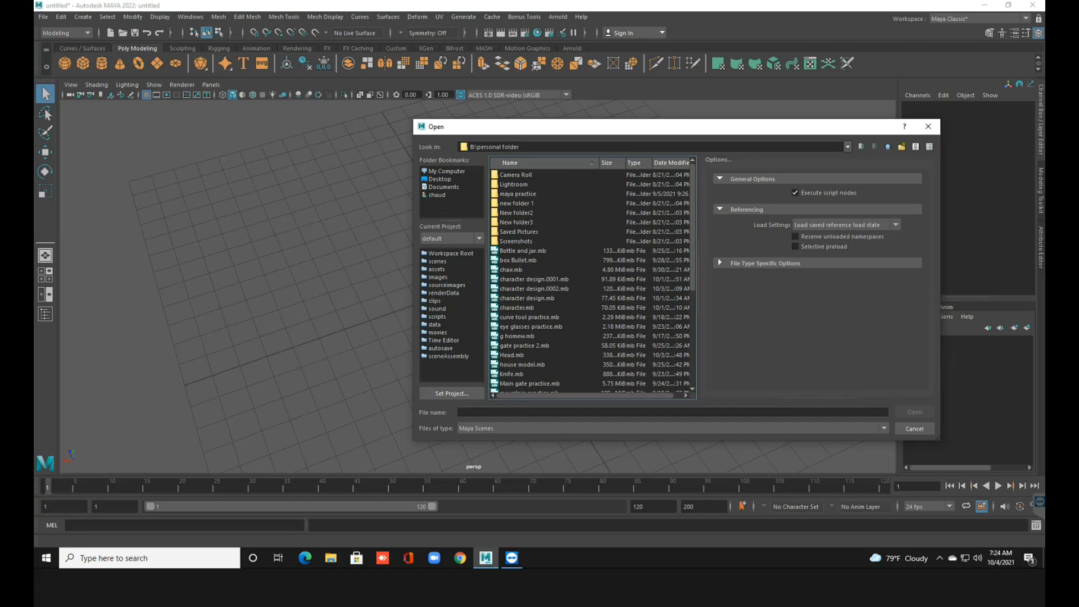
click(512, 355)
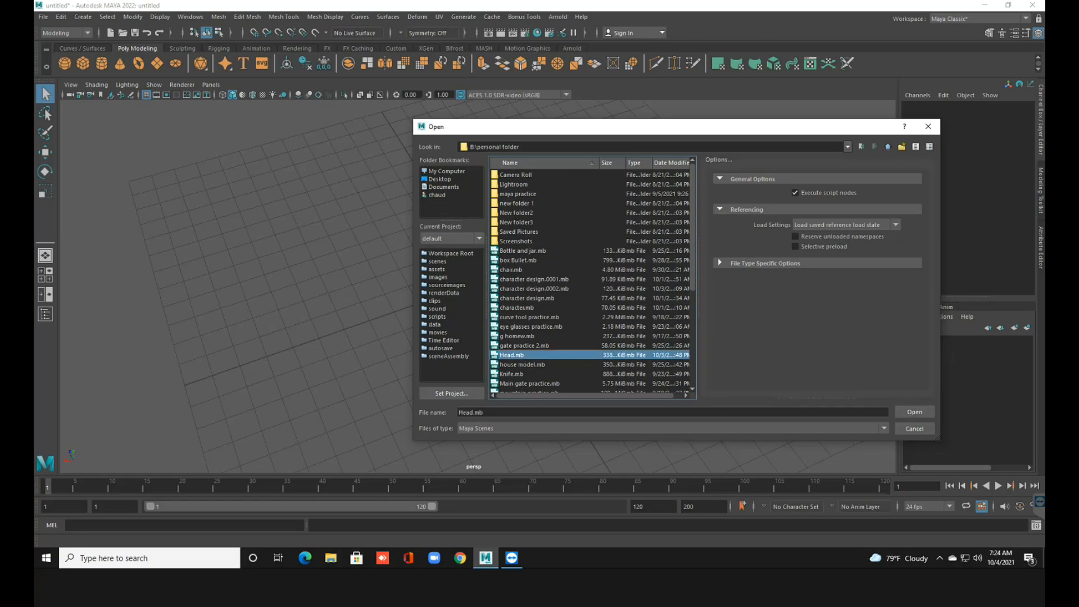
click(914, 412)
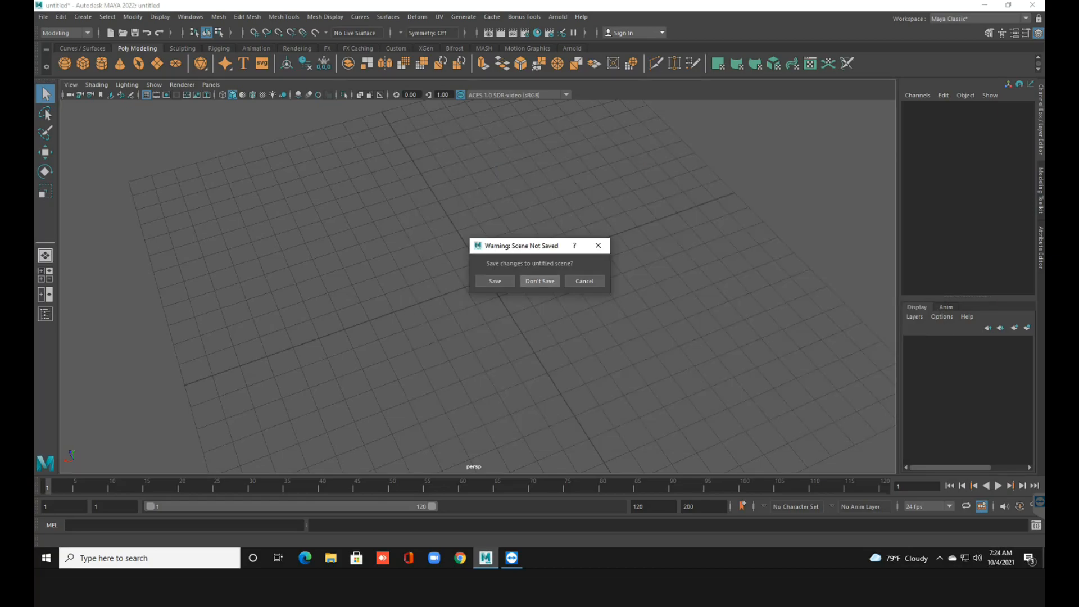
click(539, 281)
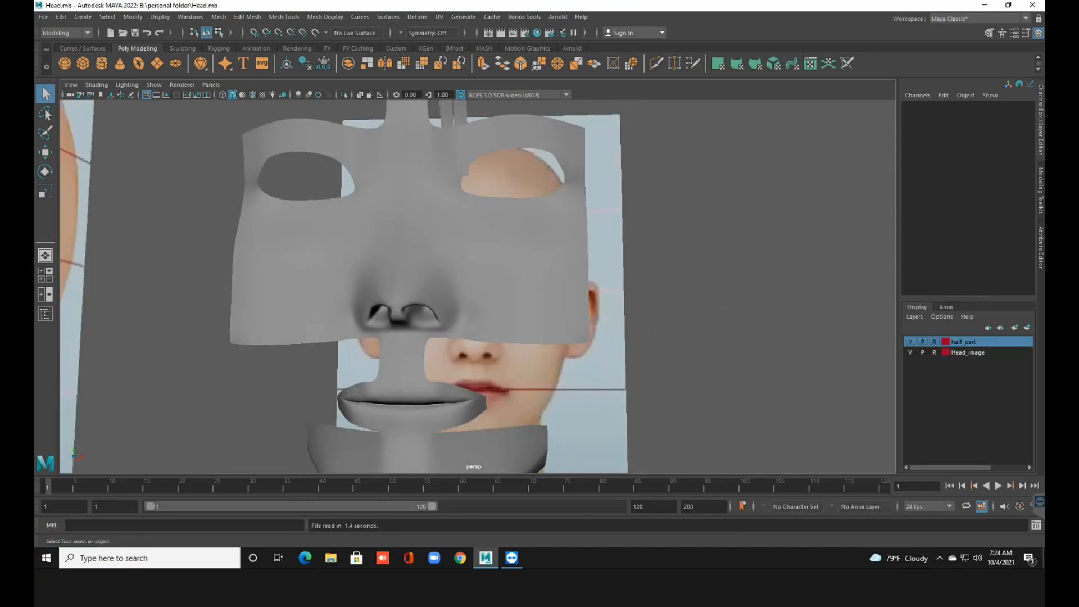
Examine the partial face mesh against the front and side reference images from several angles.
scroll(477, 286, down, 4)
alt+drag(477, 286, 347, 326)
scroll(368, 307, up, 3)
alt+right_drag(347, 326, 427, 326)
alt+middle_drag(427, 326, 427, 298)
alt+drag(427, 298, 581, 312)
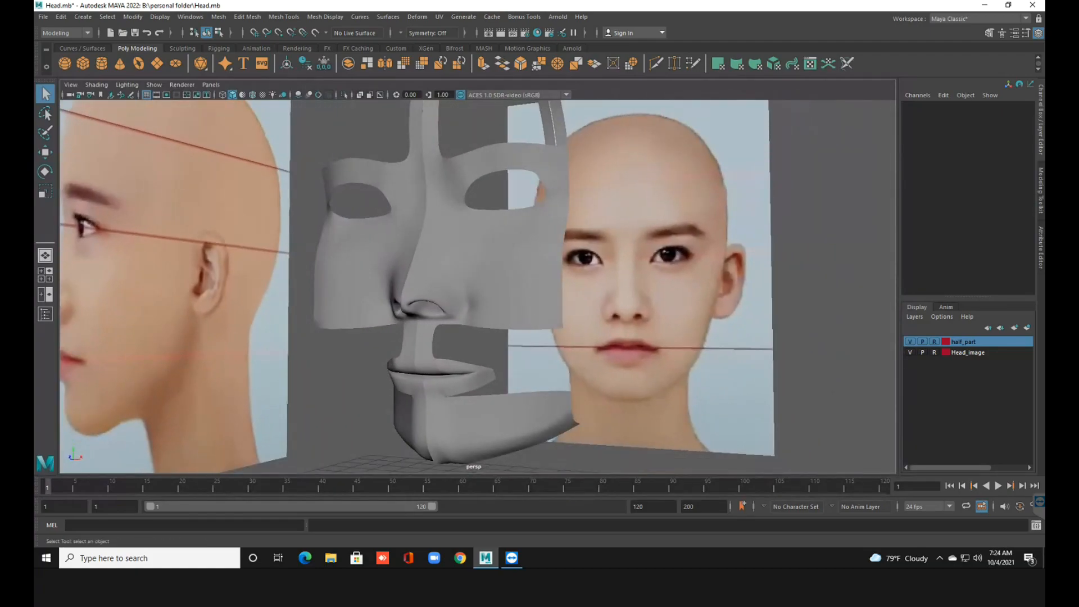
Start a new scene, saving the changes to Head.mb in B:\personal folder.
key(ctrl+q)
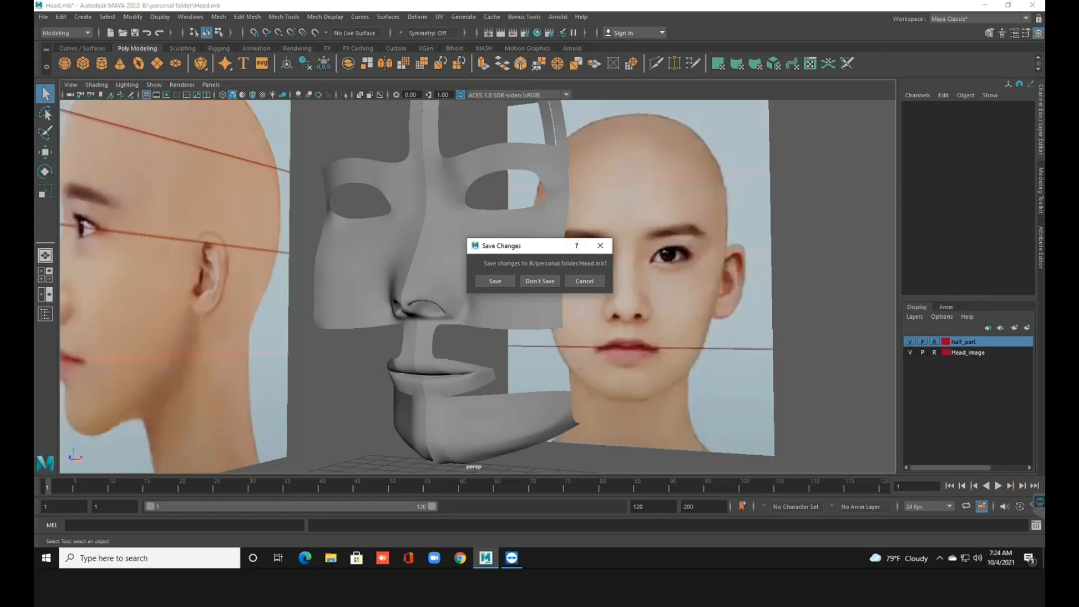
click(600, 246)
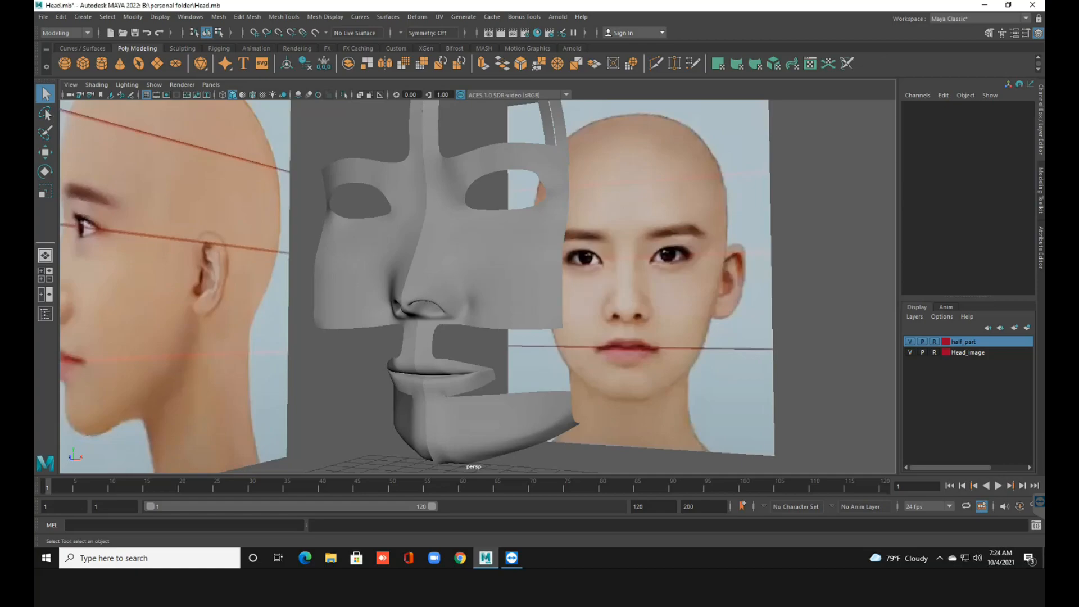
key(ctrl+q)
click(495, 281)
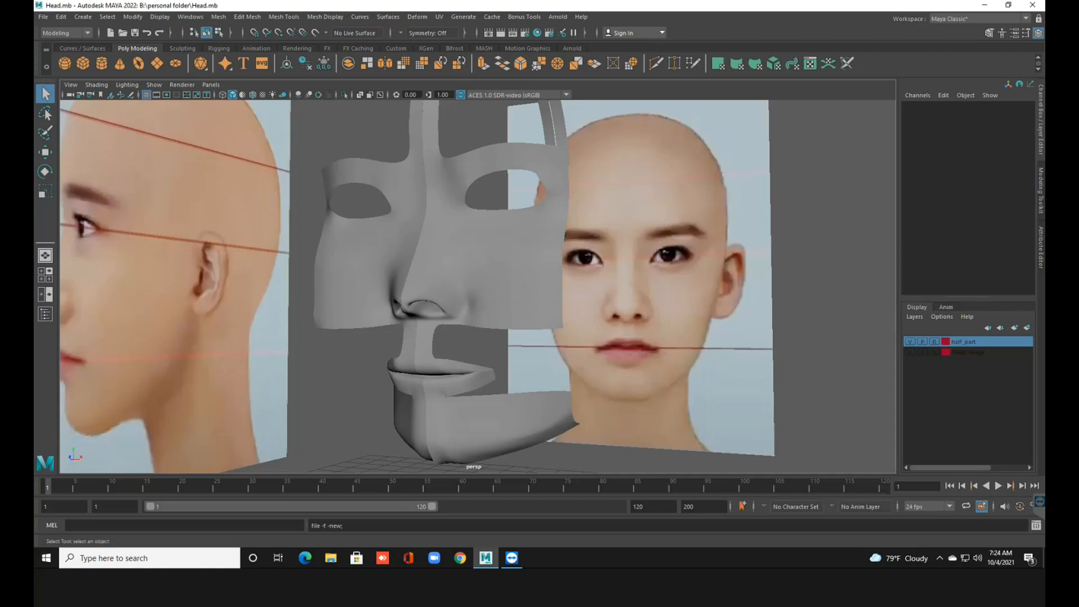
Open the scene Head.mb from the B:\personal practice folder.
click(43, 16)
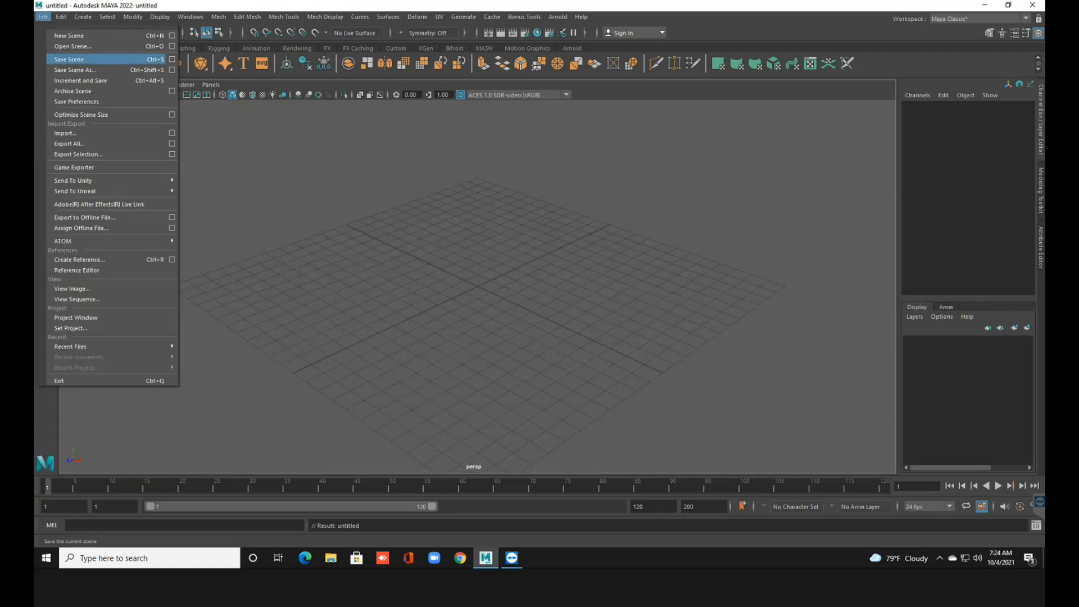
click(61, 45)
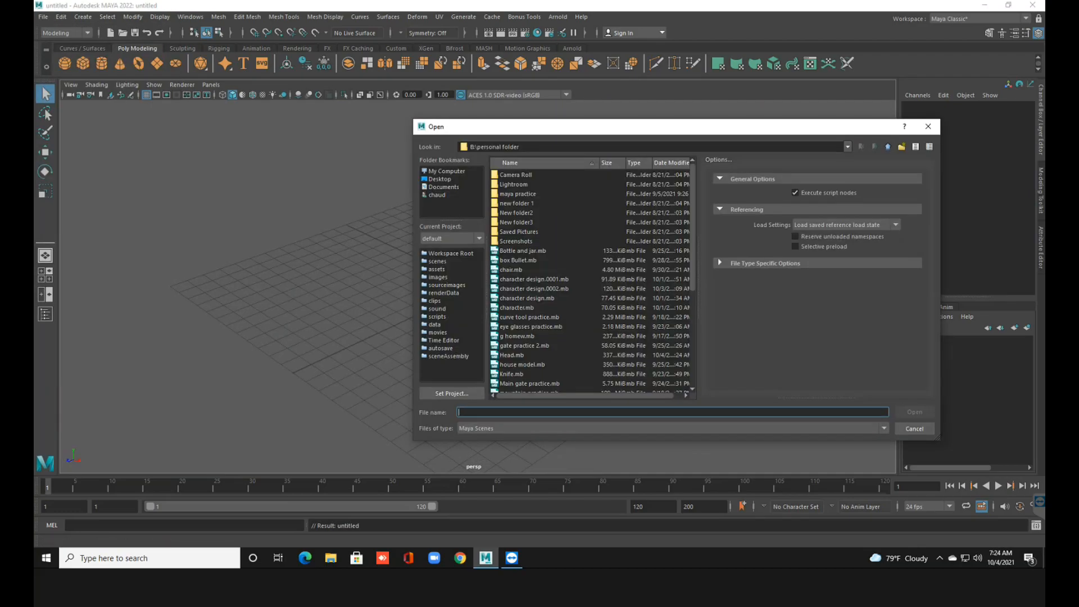
click(446, 171)
double_click(522, 184)
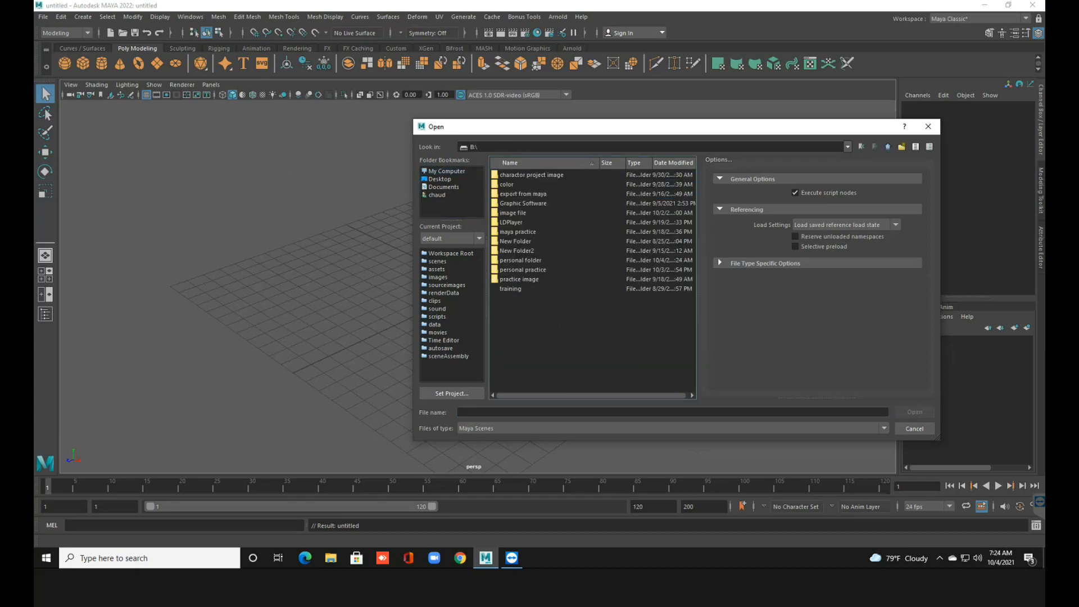
double_click(522, 270)
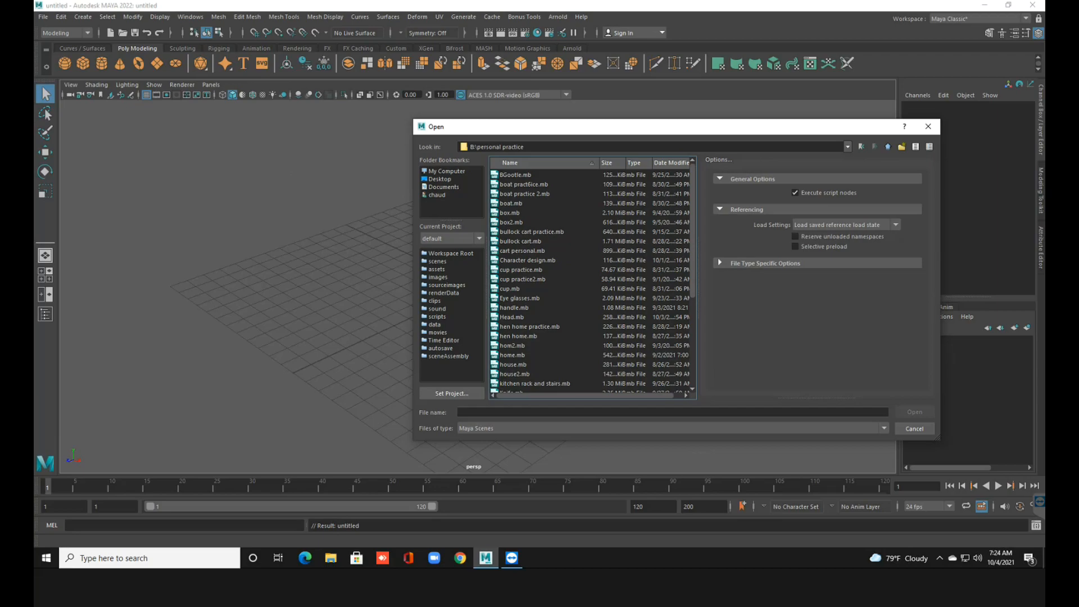
click(512, 317)
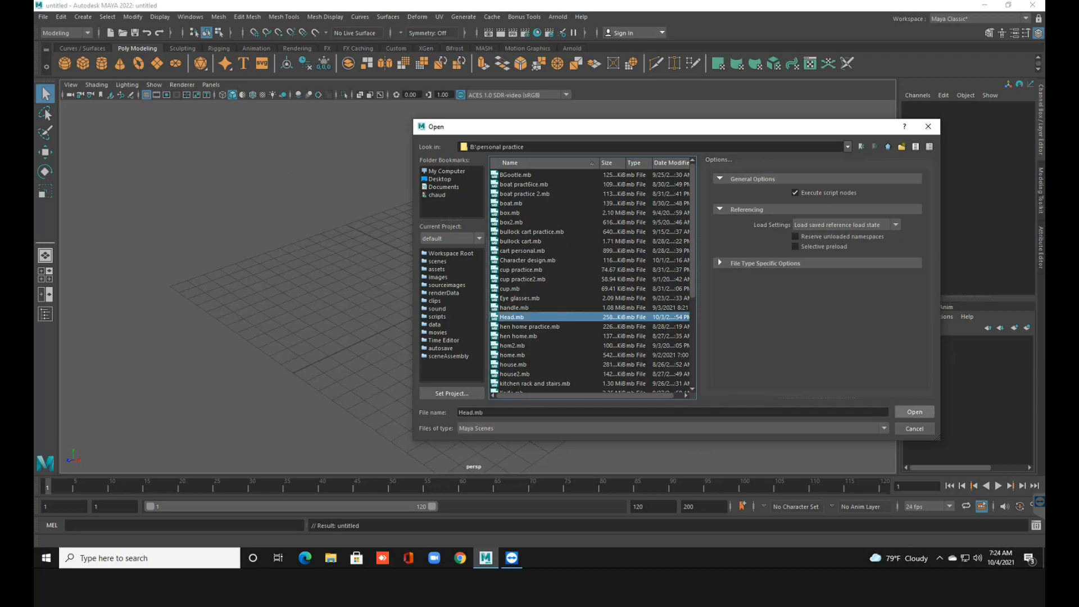
click(914, 412)
Select one half of the face mesh, examine it from several angles and show it in the four-view layout.
scroll(478, 285, down, 4)
mouse_move(478, 285)
alt+mouse_down()
mouse_move(534, 281)
mouse_move(562, 254)
mouse_move(587, 281)
mouse_move(489, 285)
mouse_move(435, 250)
mouse_move(421, 262)
mouse_move(490, 285)
alt+mouse_up()
click(494, 281)
scroll(494, 281, up, 3)
alt+middle_drag(494, 281, 438, 258)
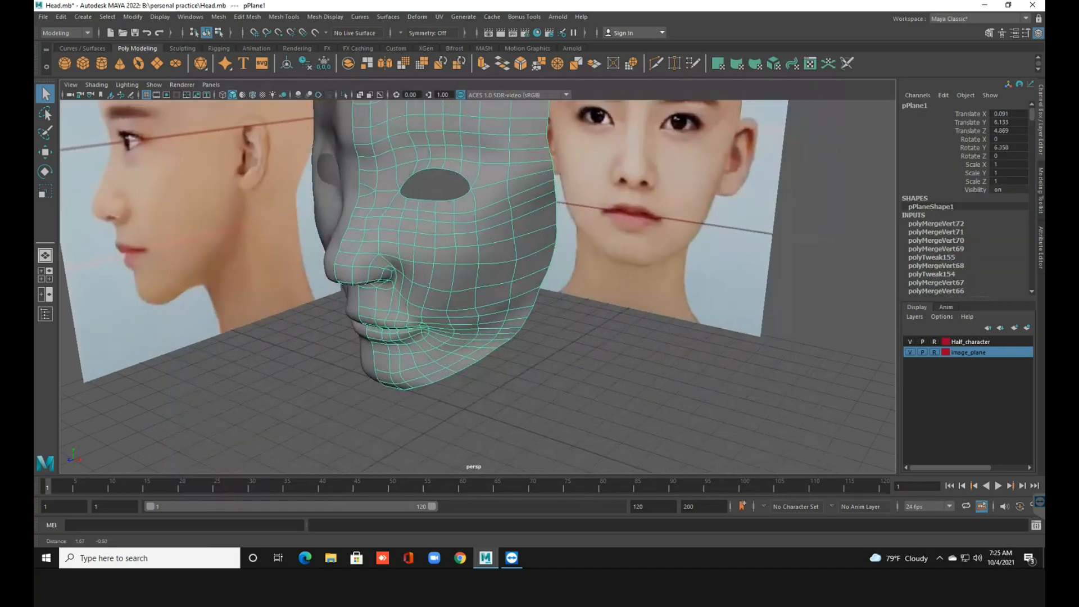
scroll(438, 259, down, 4)
alt+drag(438, 259, 525, 247)
key(space)
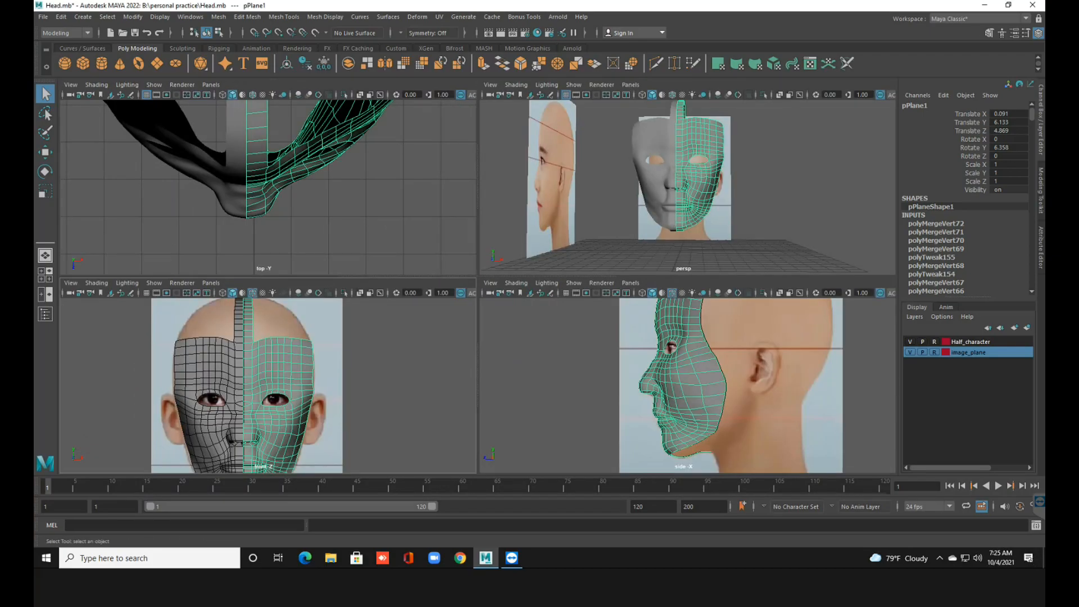
Turn off the smooth preview of the selected half of the face mesh and clear the selection.
key(space)
key(1)
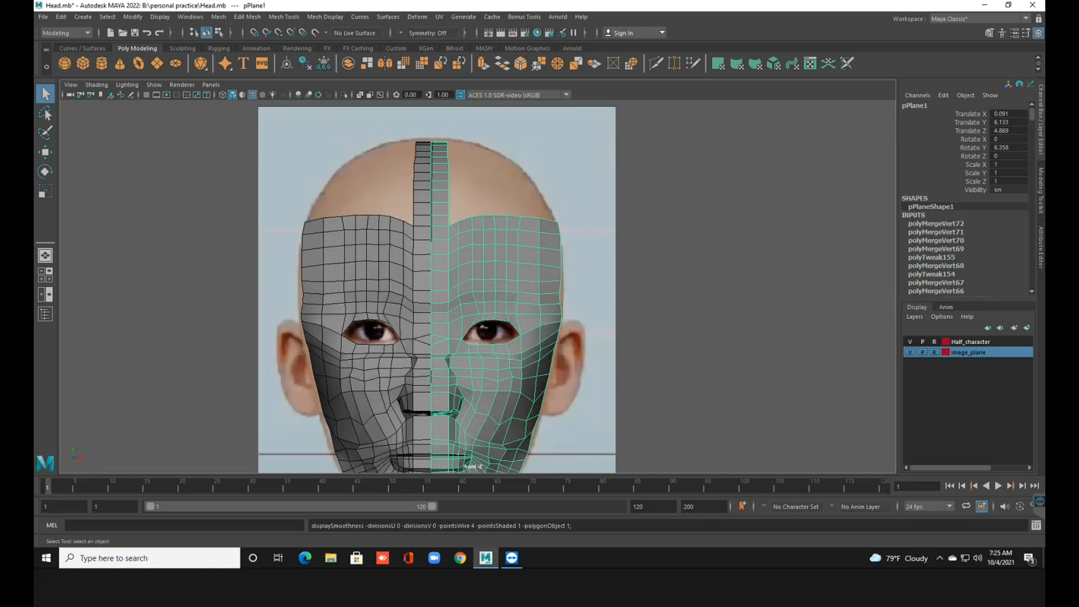
key(space)
key(space)
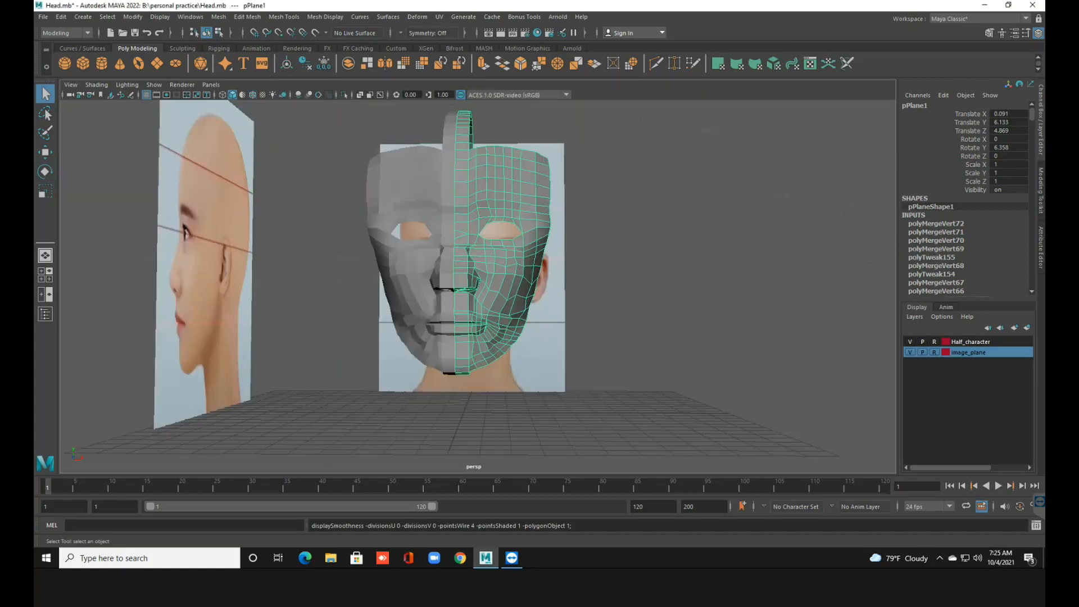
scroll(473, 281, down, 2)
alt+drag(702, 242, 618, 258)
click(618, 259)
Examine the unsmoothed face from several angles and inspect the vertices around the mouth corner and cheek.
scroll(473, 281, up, 4)
alt+drag(674, 315, 635, 369)
alt+middle_drag(635, 369, 619, 332)
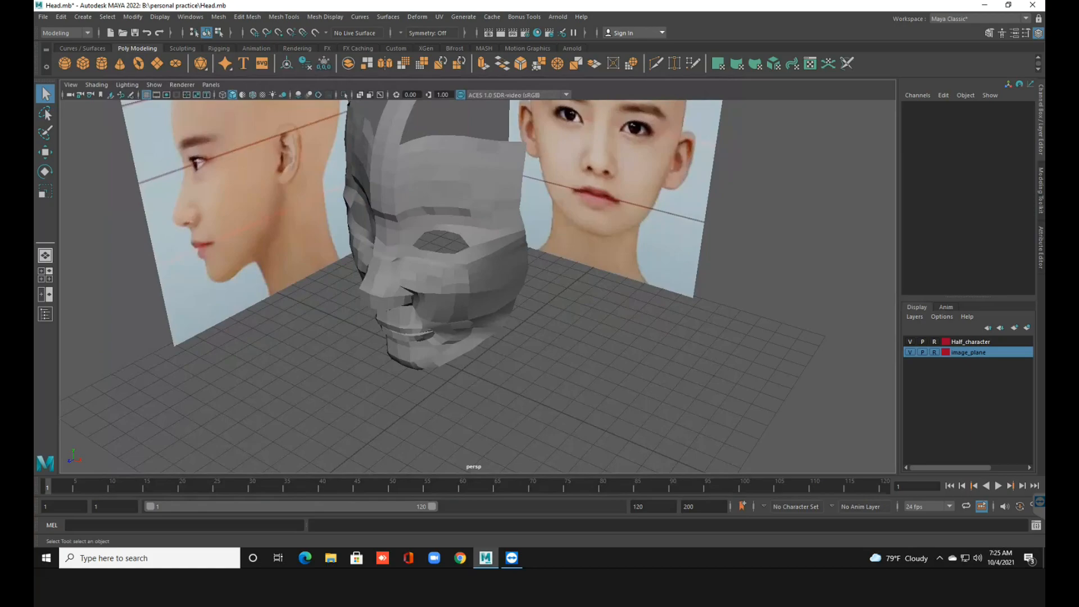
scroll(477, 285, up, 2)
alt+middle_drag(618, 332, 637, 351)
alt+drag(637, 351, 638, 317)
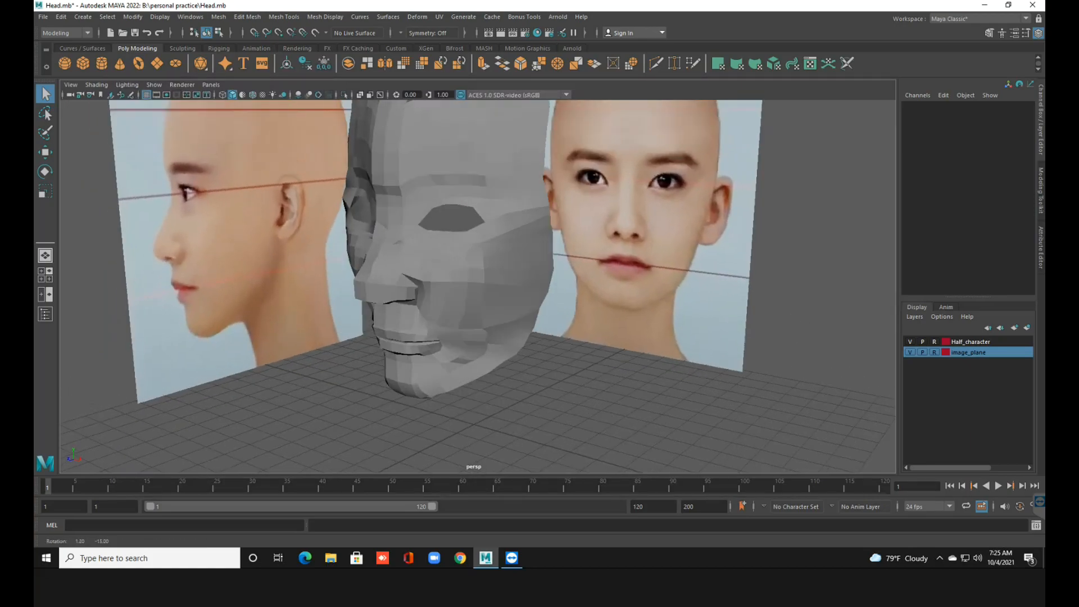
alt+middle_drag(638, 317, 610, 323)
click(494, 270)
scroll(477, 285, up, 3)
alt+middle_drag(495, 270, 500, 174)
alt+drag(500, 174, 491, 216)
key(F9)
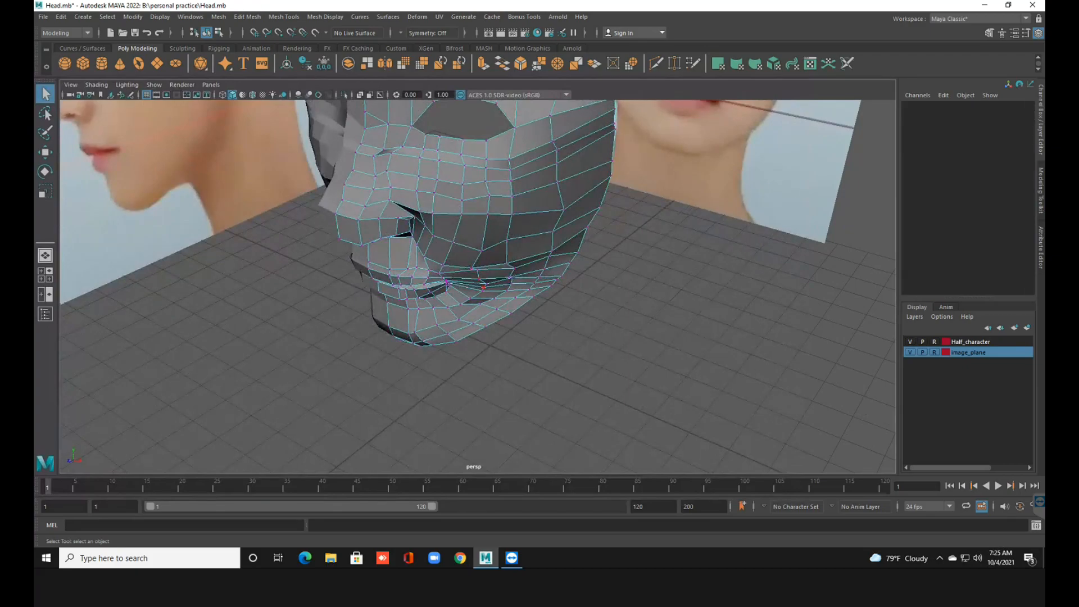
click(483, 287)
scroll(480, 284, down, 5)
alt+drag(480, 284, 537, 264)
right_click(494, 267)
right_drag(494, 293, 545, 252)
In the front view, raise the vertex where the forehead's upper edge meets the central crown strip.
key(space)
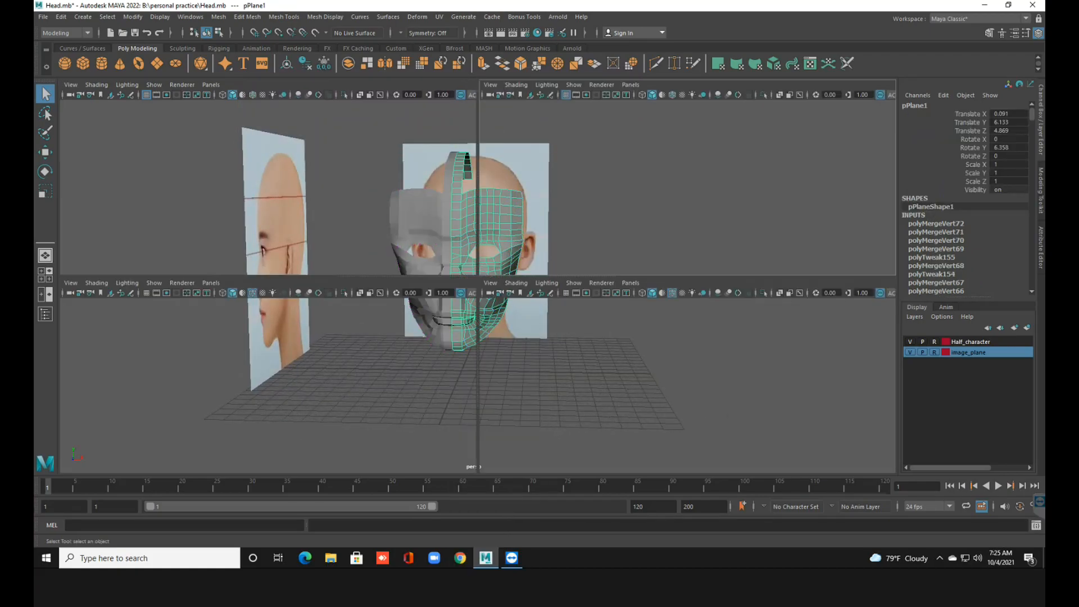
key(space)
scroll(478, 204, up, 8)
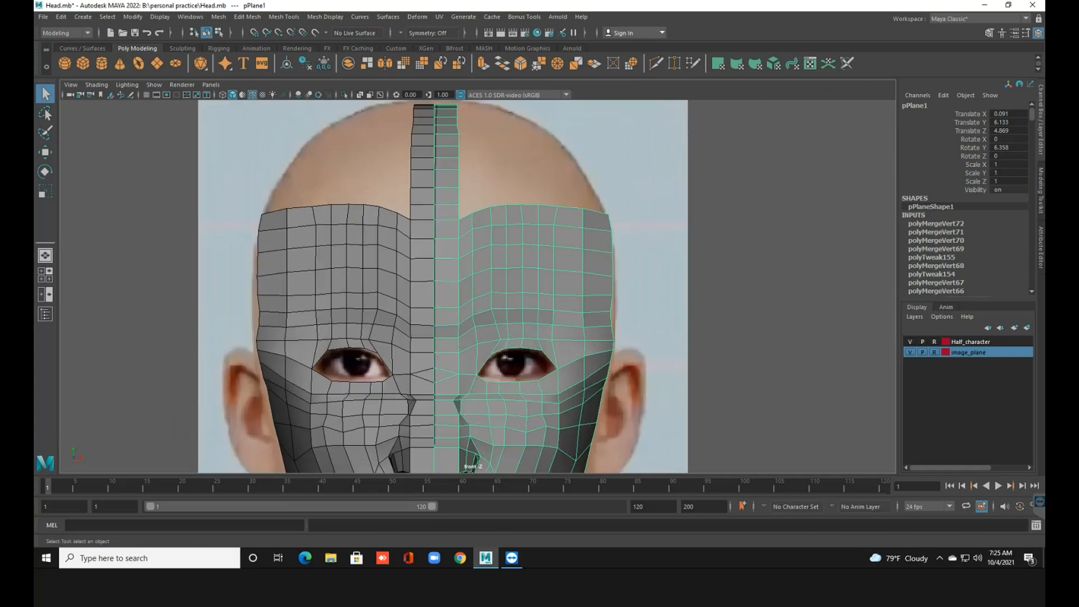
scroll(477, 286, down, 4)
alt+middle_drag(477, 286, 483, 320)
scroll(477, 286, up, 2)
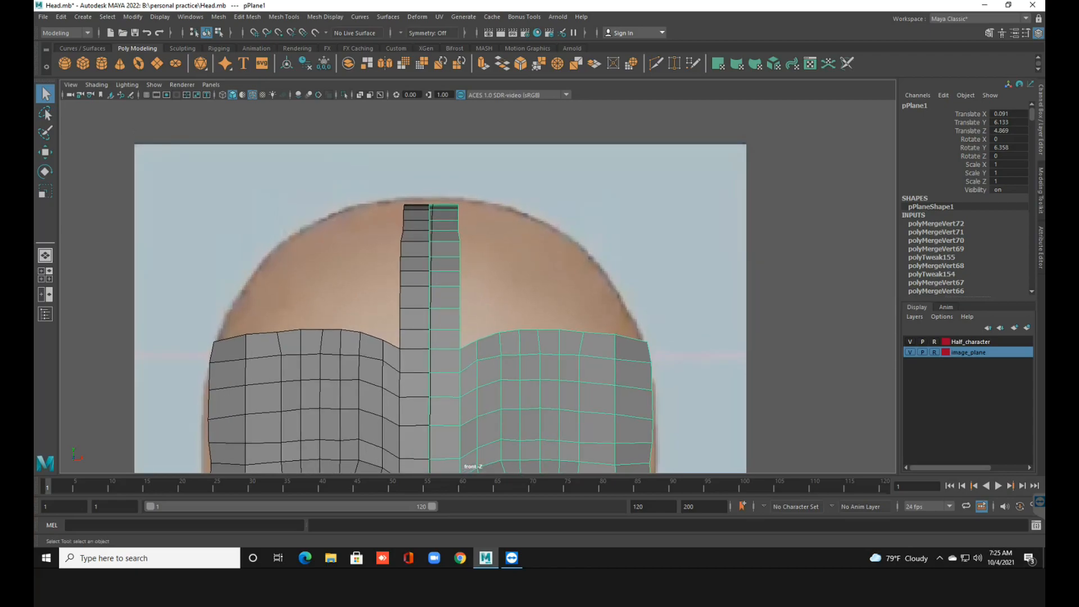
right_drag(455, 267, 412, 268)
click(460, 349)
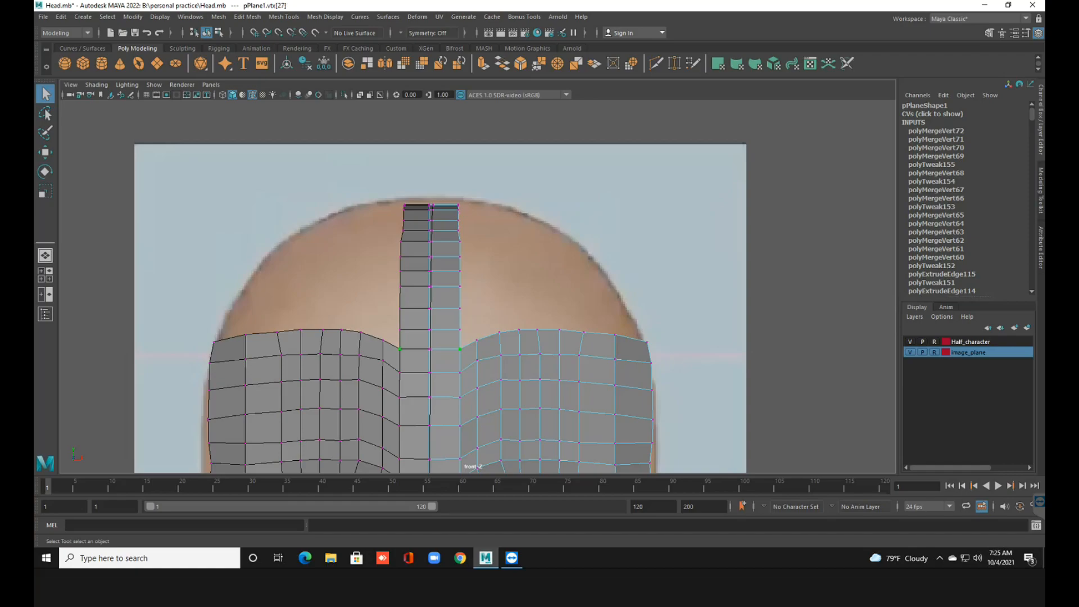
key(w)
drag(460, 349, 459, 340)
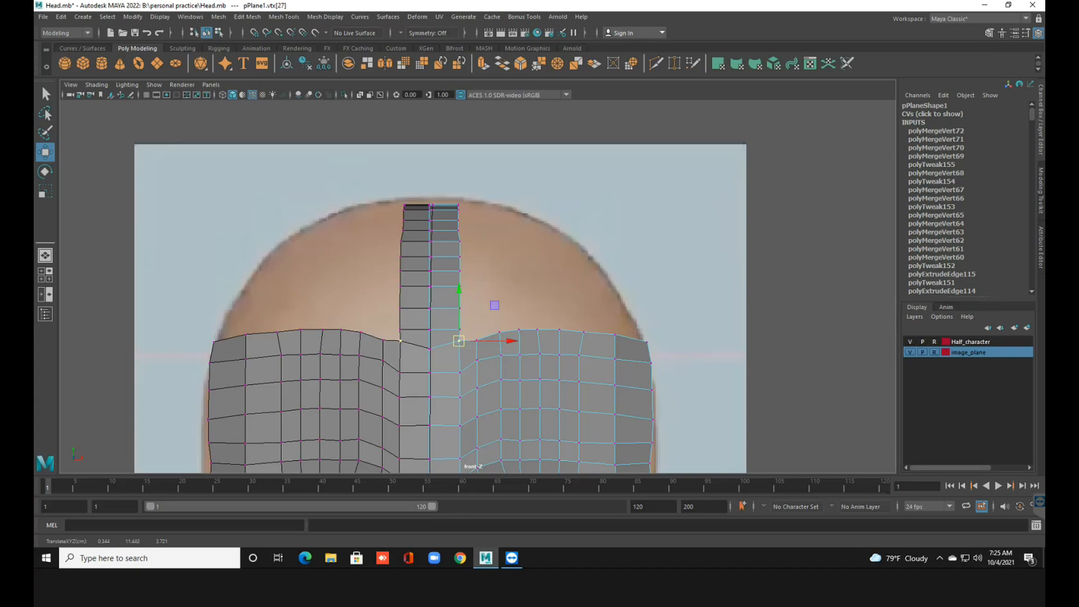
Lower the remaining upper row of forehead vertices slightly to level the edge, and return to object mode.
drag(488, 325, 699, 349)
drag(573, 286, 573, 293)
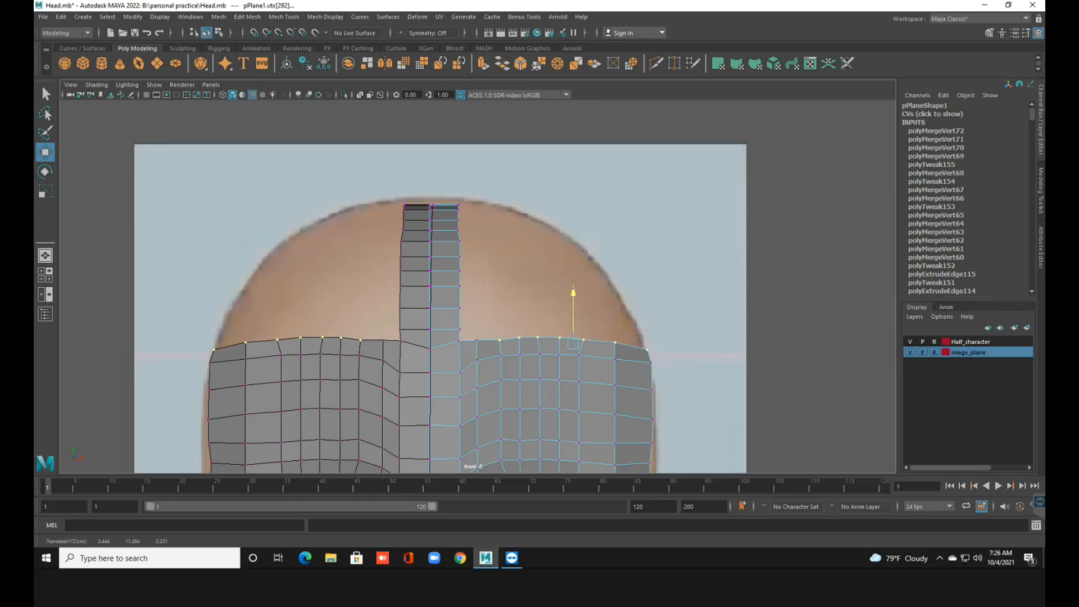
right_drag(534, 264, 588, 239)
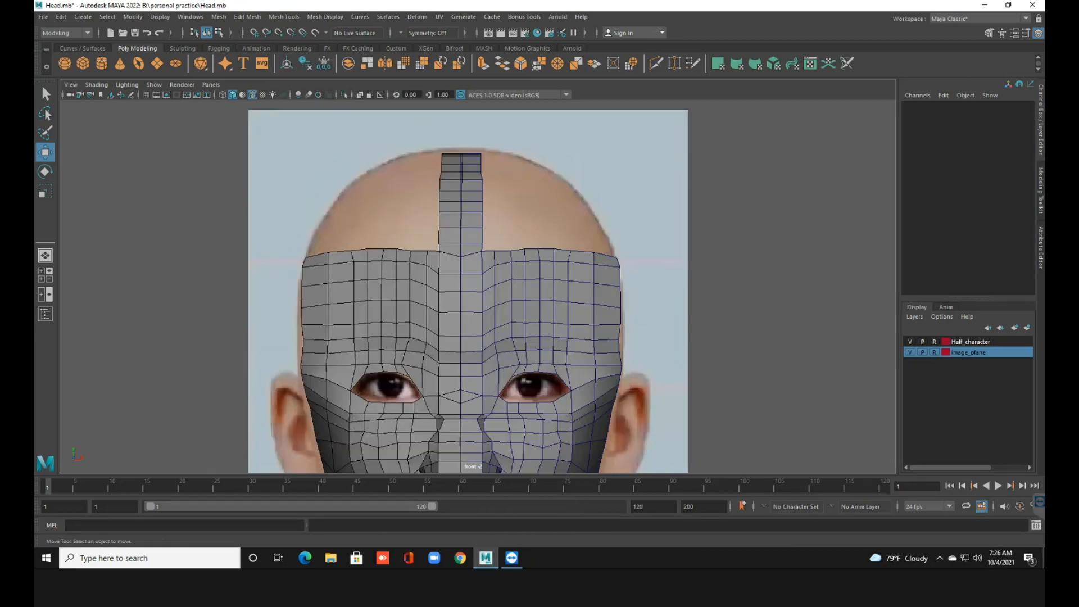
Examine the crown strip and face mesh against the references in the side and perspective views.
scroll(477, 287, down, 1)
alt+middle_drag(477, 286, 497, 229)
key(space)
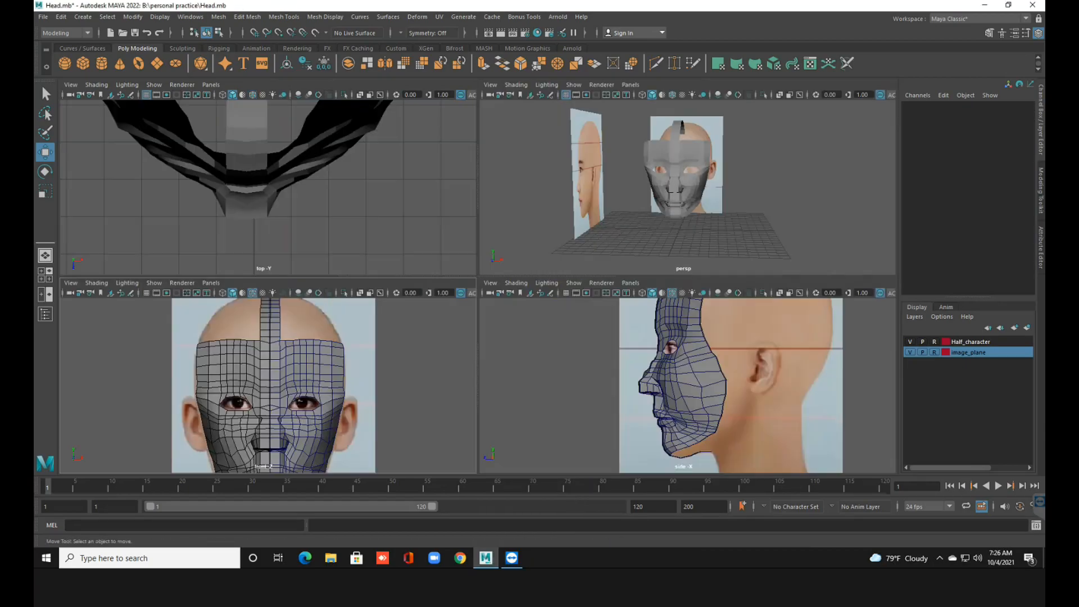
key(space)
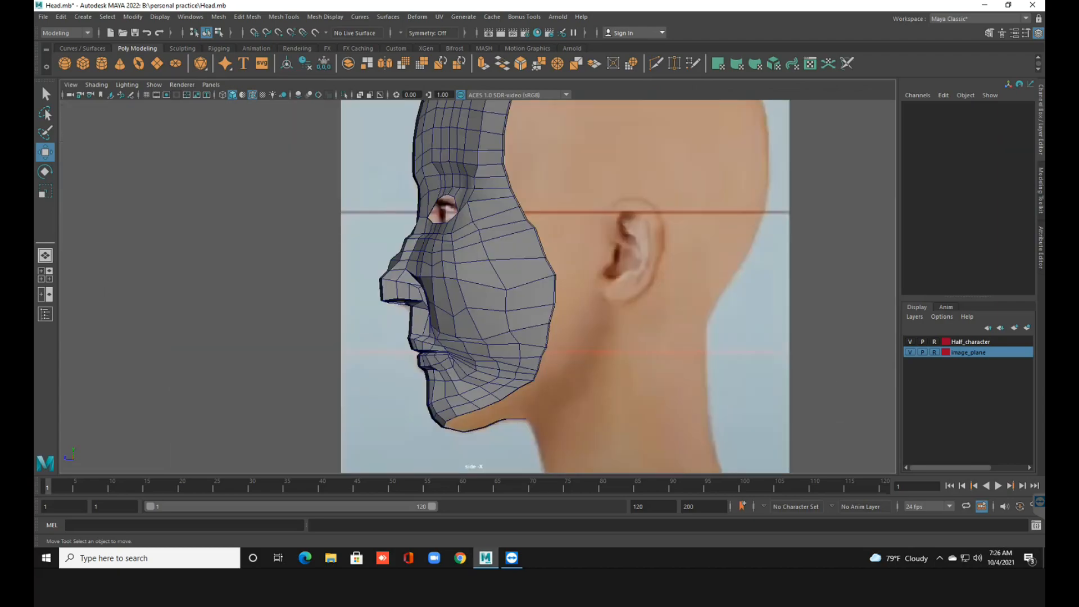
key(space)
scroll(478, 286, down, 3)
alt+drag(506, 253, 365, 287)
scroll(478, 286, up, 5)
alt+middle_drag(460, 174, 467, 225)
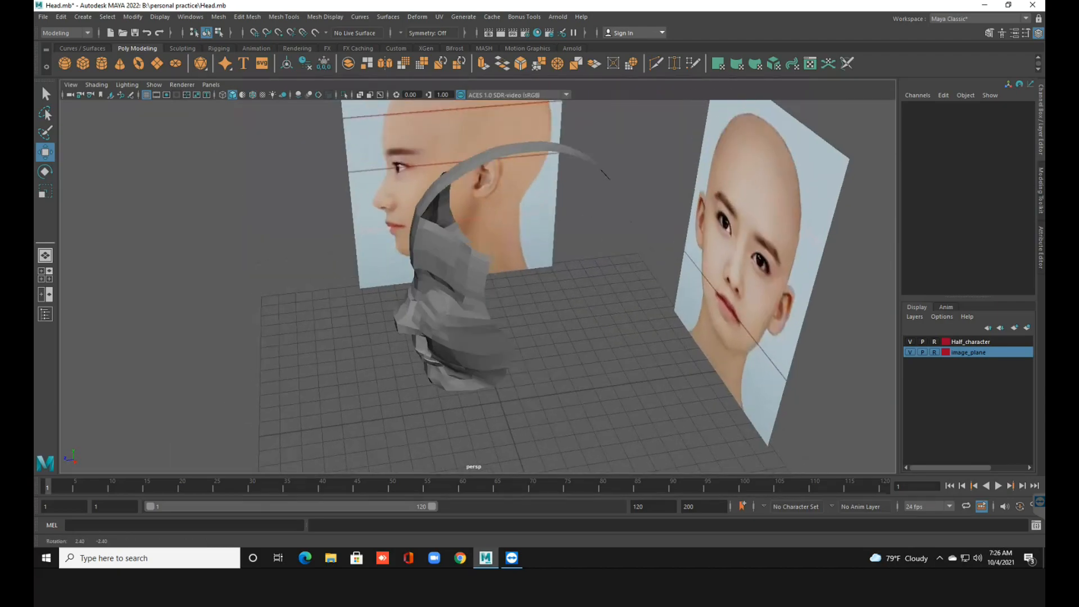
alt+drag(467, 225, 435, 205)
scroll(427, 191, up, 3)
alt+middle_drag(410, 175, 411, 200)
alt+drag(411, 200, 519, 219)
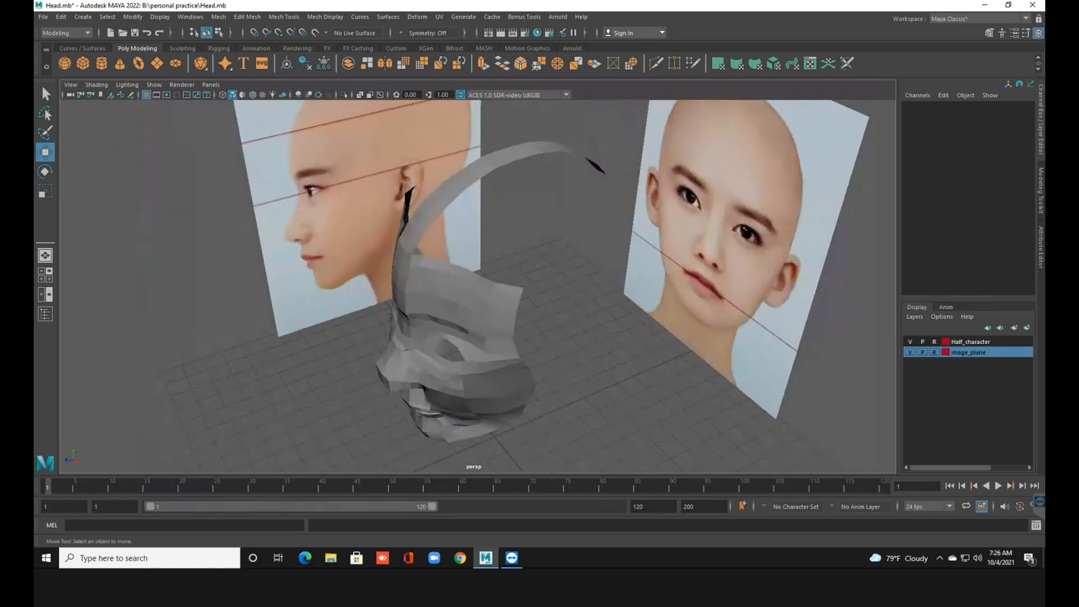
Select the rear end edge of the half mesh's crown strip in the side view.
click(477, 326)
alt+middle_drag(478, 326, 479, 358)
alt+drag(479, 358, 424, 318)
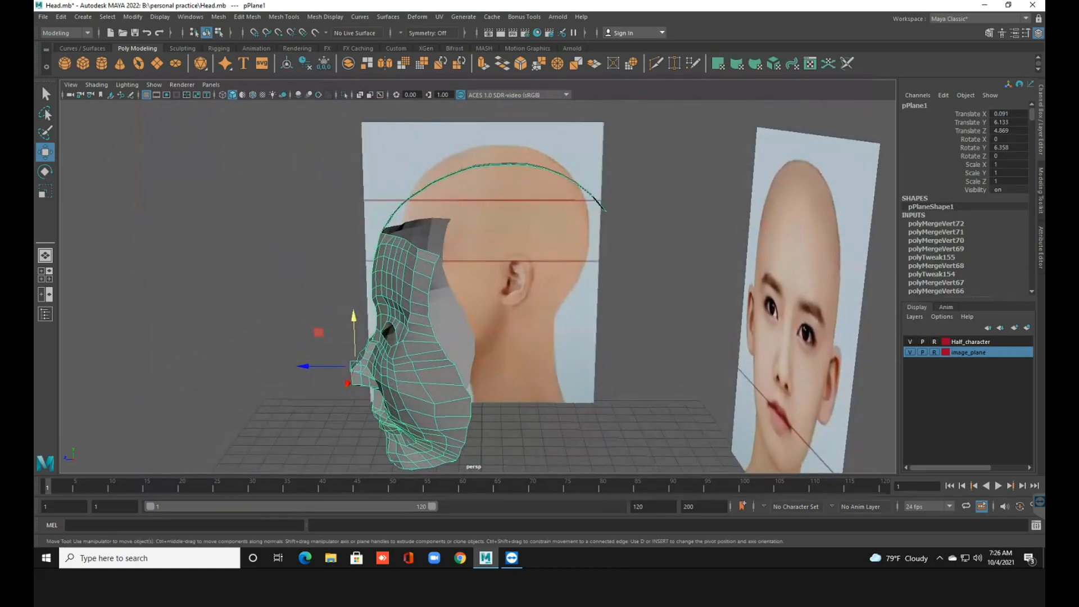
key(space)
key(space)
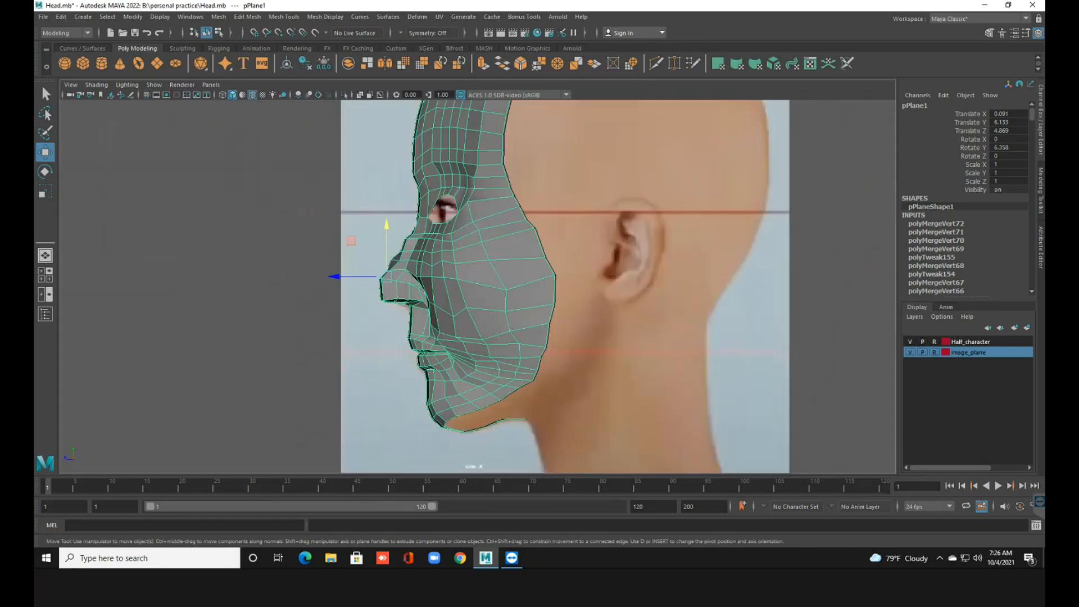
alt+middle_drag(576, 248, 380, 313)
alt+middle_drag(513, 228, 443, 345)
alt+middle_drag(458, 229, 498, 343)
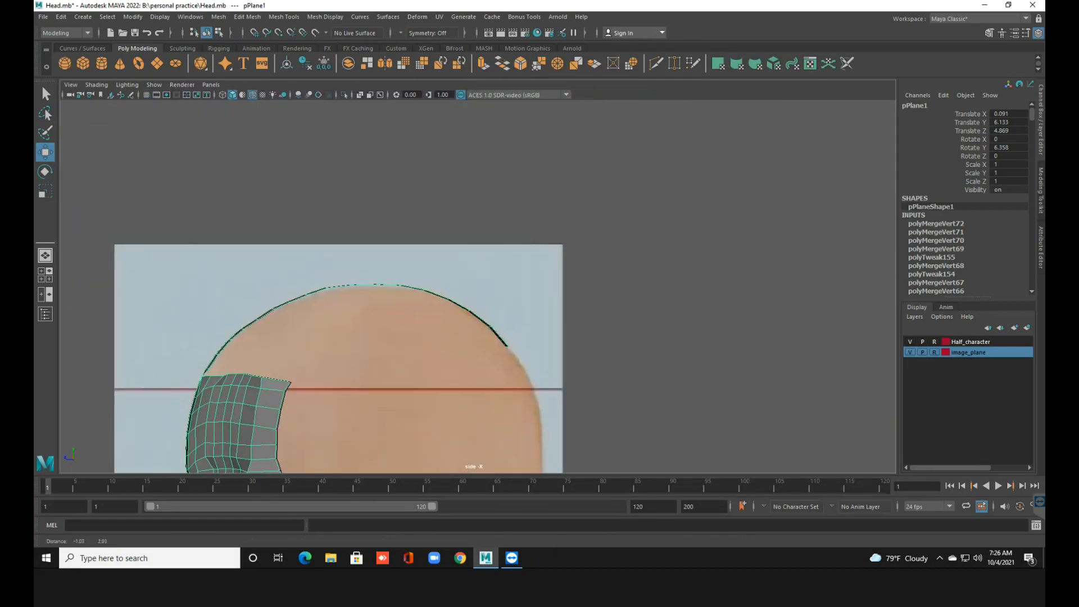
right_drag(472, 267, 471, 224)
scroll(478, 287, up, 5)
alt+middle_drag(477, 287, 469, 262)
scroll(450, 252, up, 3)
scroll(469, 286, up, 2)
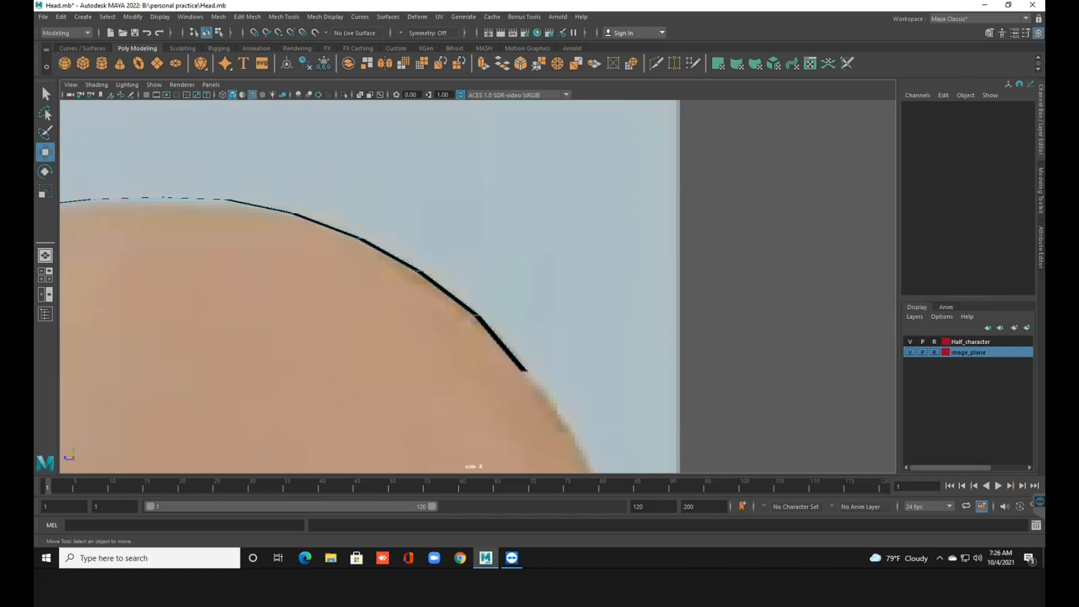
click(524, 371)
alt+middle_drag(478, 287, 477, 252)
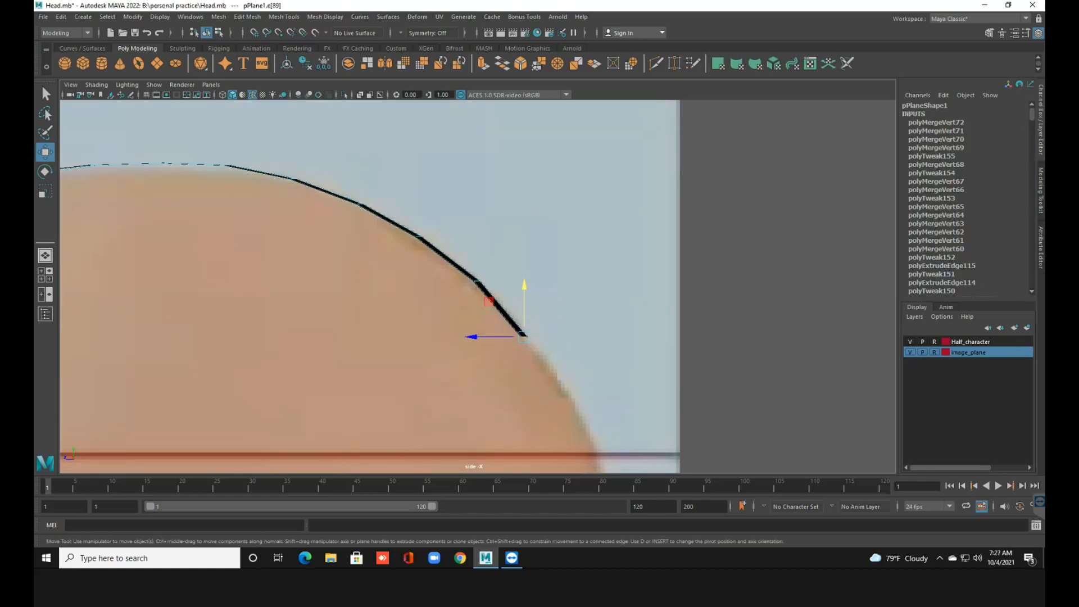
Undo a trial upward move of the crown strip's end edge and extrude it in two segments down the back of the skull.
middle_drag(488, 301, 489, 238)
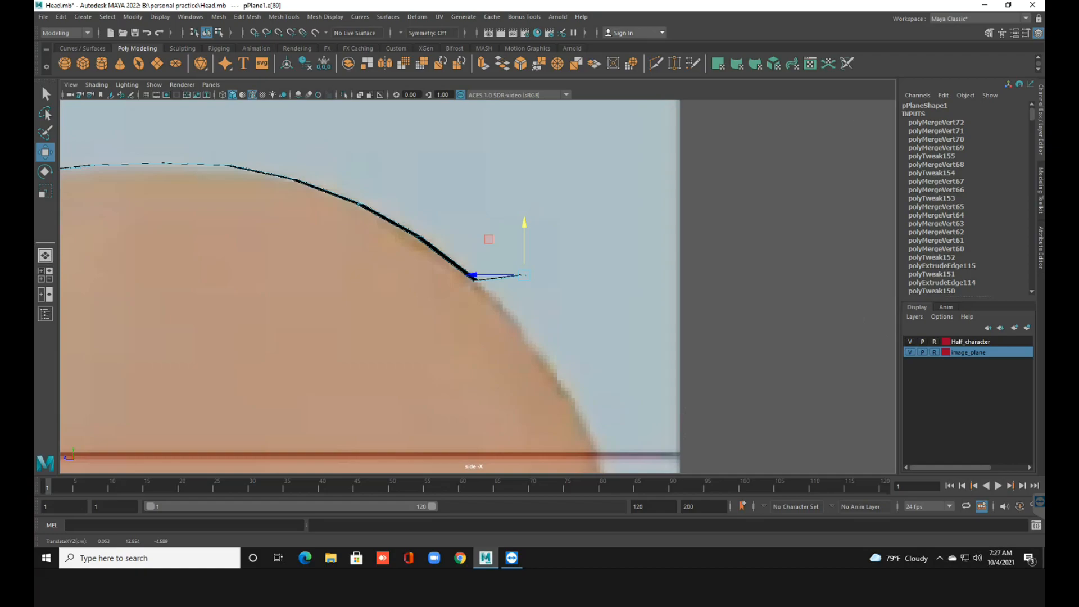
key(ctrl+z)
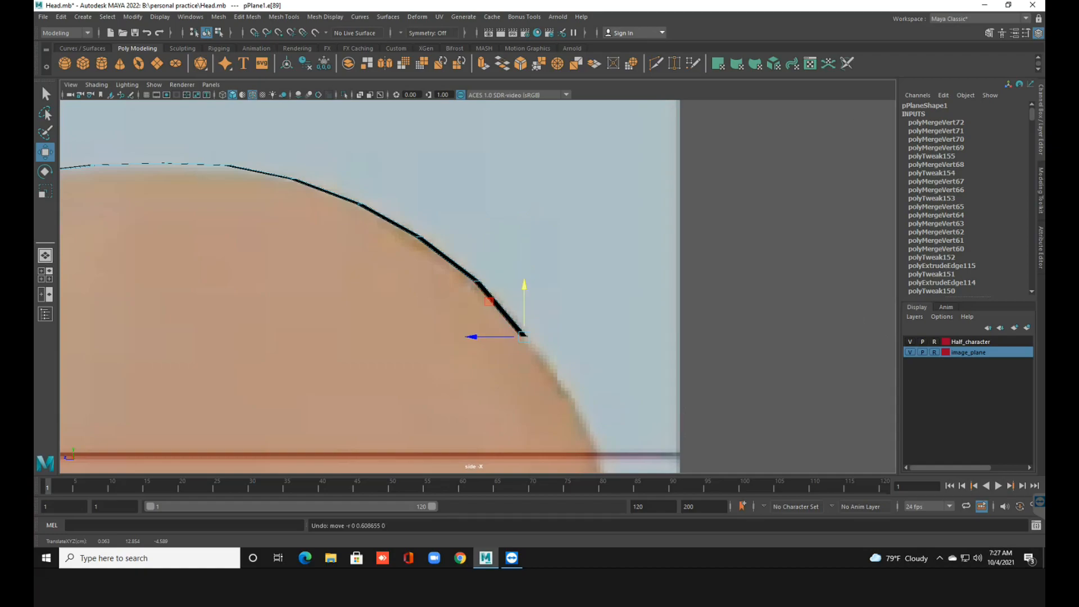
alt+middle_drag(522, 336, 431, 230)
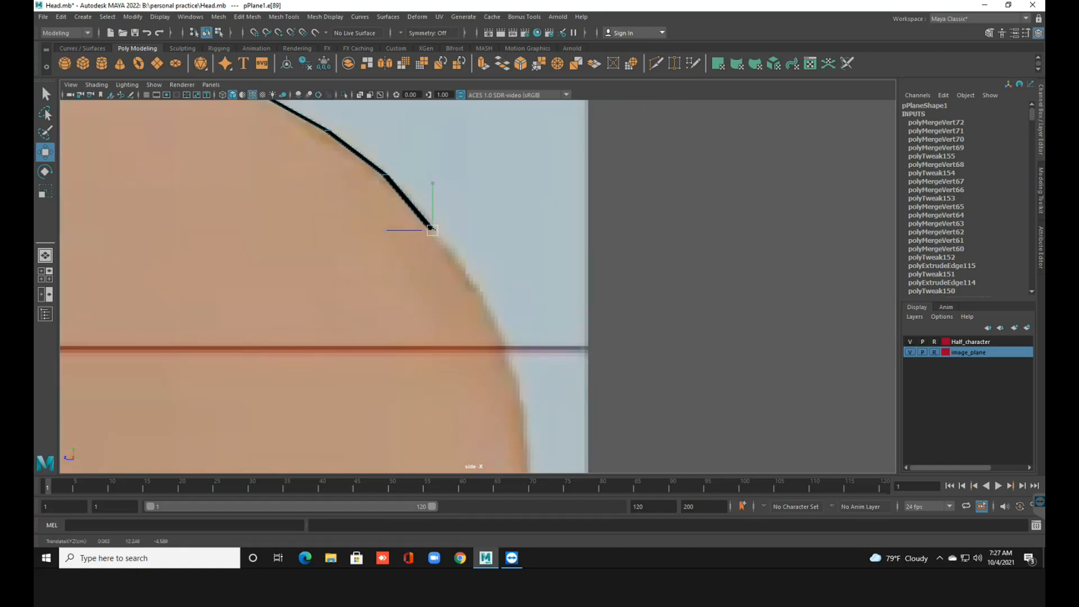
shift+drag(432, 229, 512, 365)
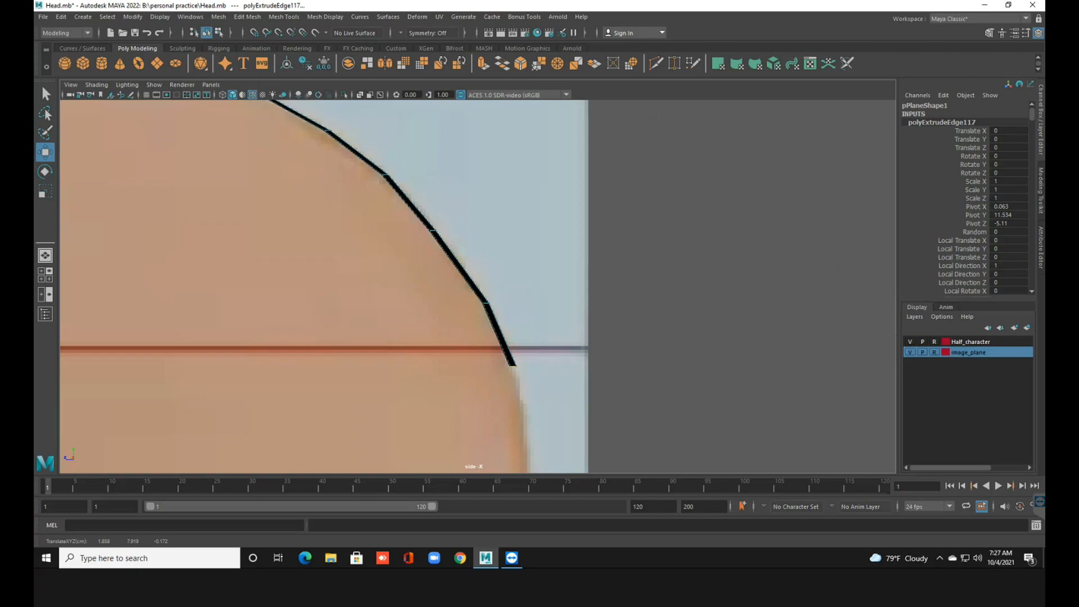
Select the strip's new end edge and extrude two more segments down the head's rear outline to just above ear level.
scroll(478, 286, down, 5)
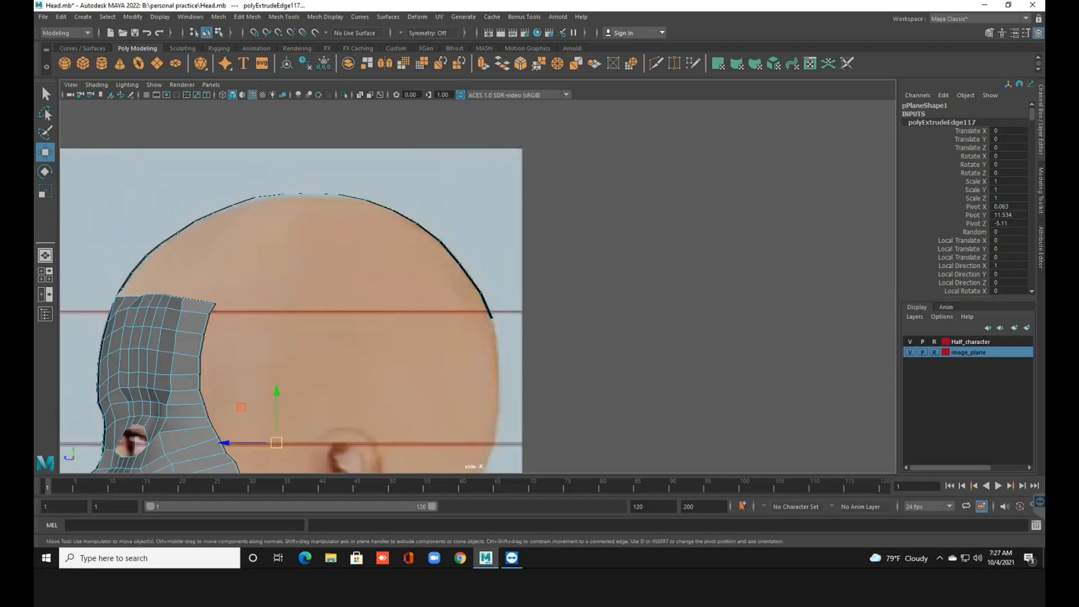
scroll(477, 286, up, 3)
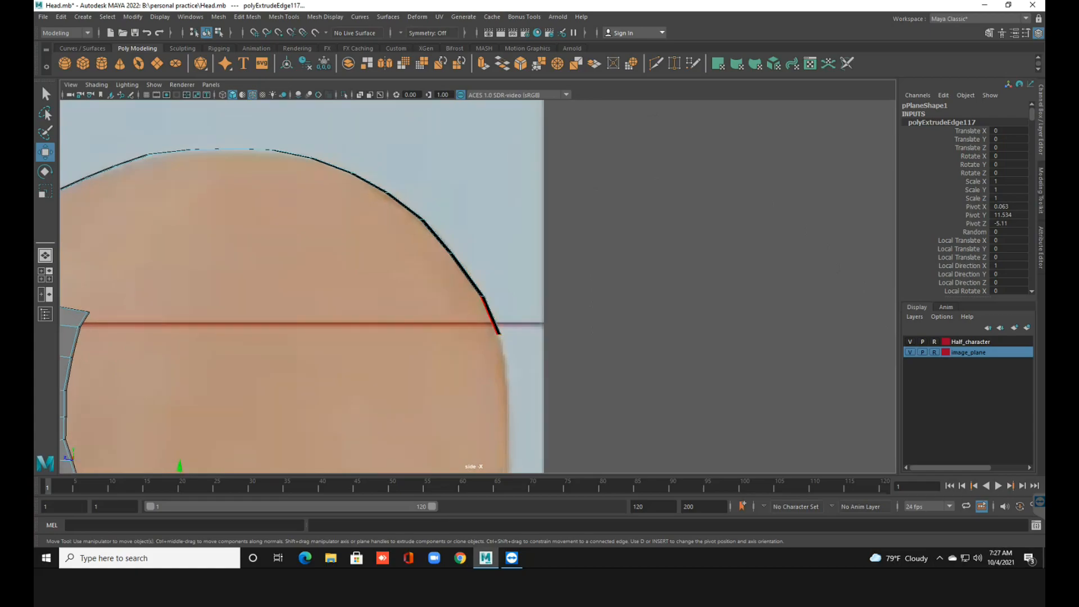
click(499, 333)
alt+middle_drag(499, 334, 482, 238)
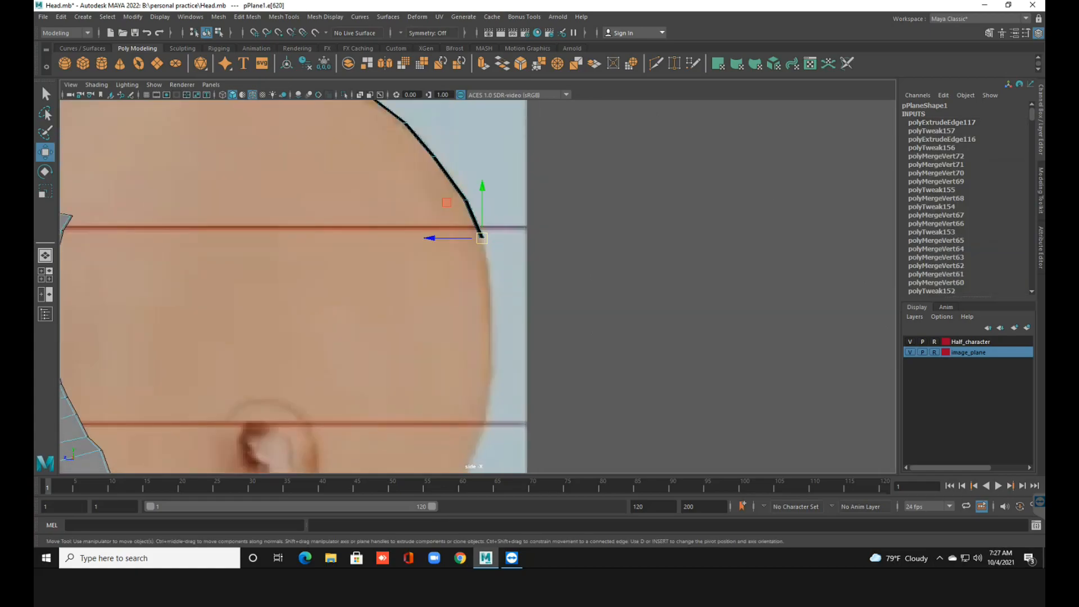
shift+drag(481, 238, 488, 381)
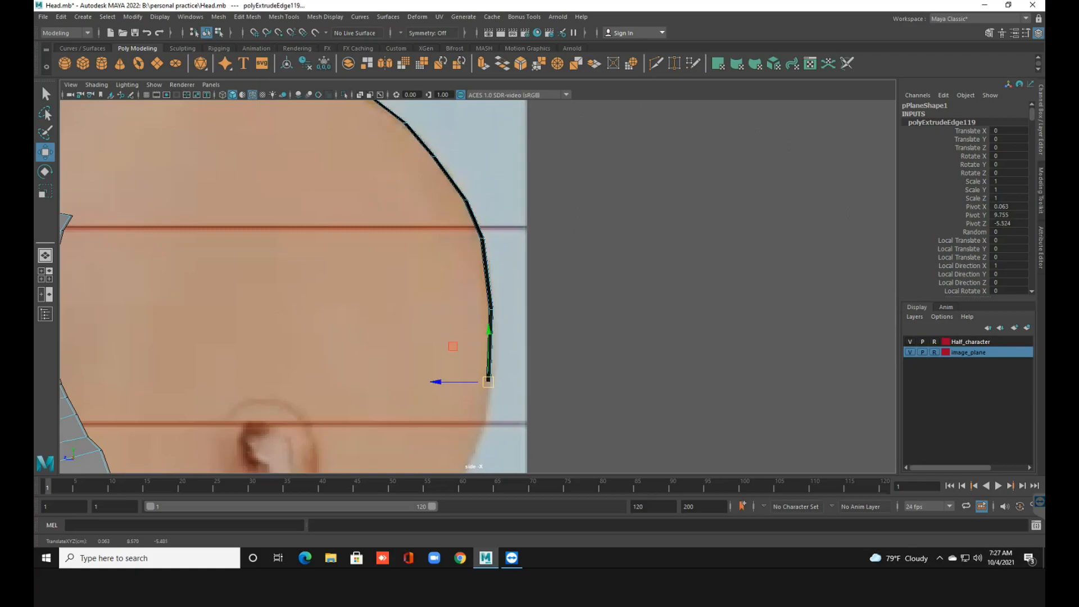
Extrude the strip's end edge in three further segments curving inward along the reference outline toward the nape.
alt+middle_drag(488, 381, 442, 292)
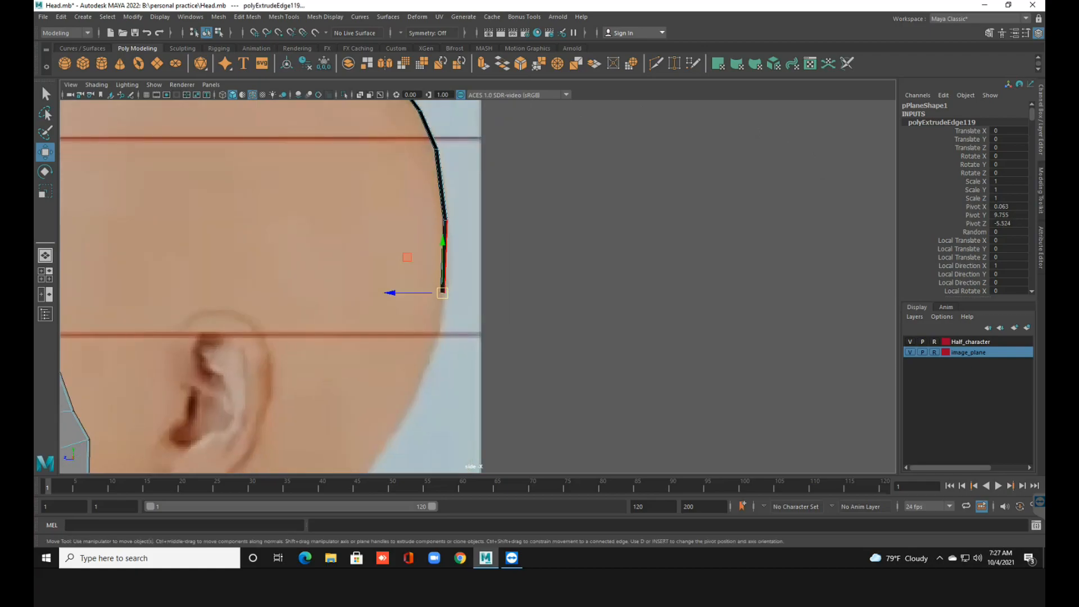
shift+drag(442, 291, 403, 397)
alt+middle_drag(403, 397, 412, 315)
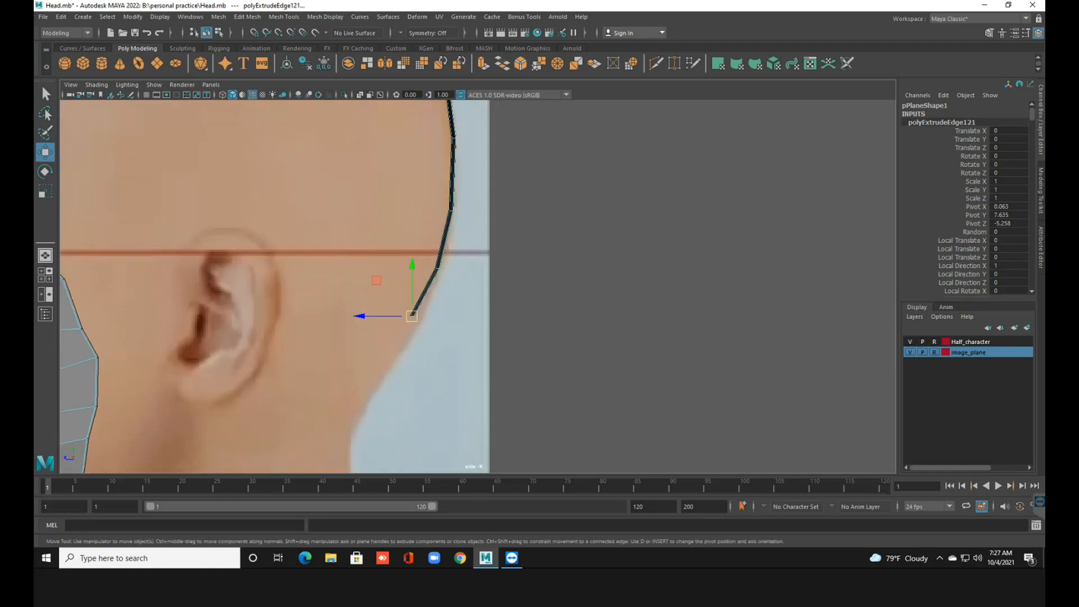
shift+drag(412, 316, 378, 363)
alt+middle_drag(378, 363, 524, 161)
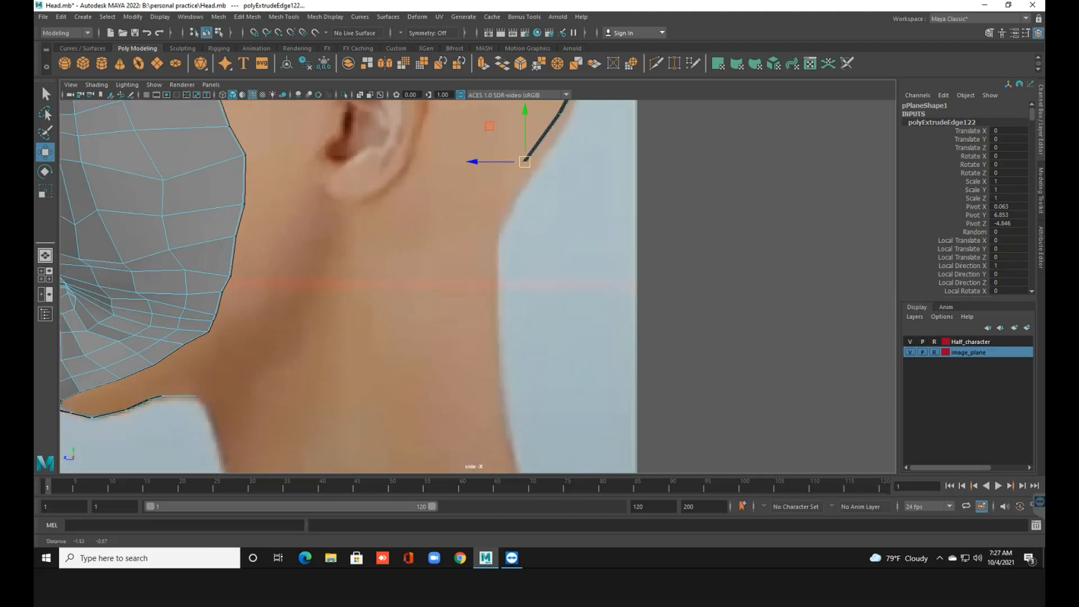
Select the under-chin strip's end edge and extrude it in five segments back across the neck, almost up to the rear strip's open end.
scroll(478, 286, up, 2)
alt+middle_drag(477, 286, 601, 220)
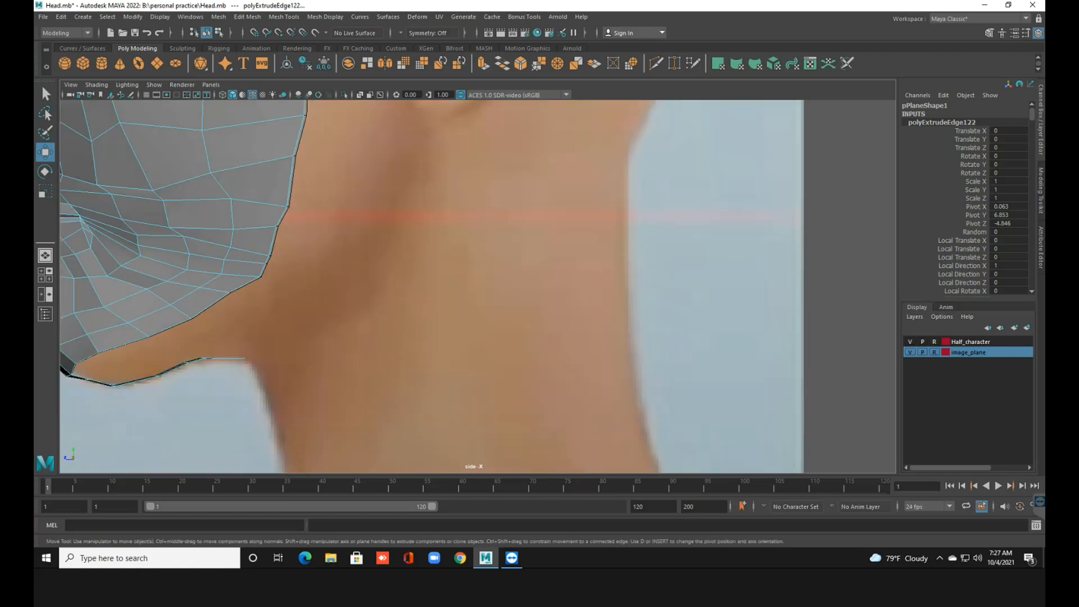
scroll(477, 287, up, 2)
alt+middle_drag(478, 286, 523, 278)
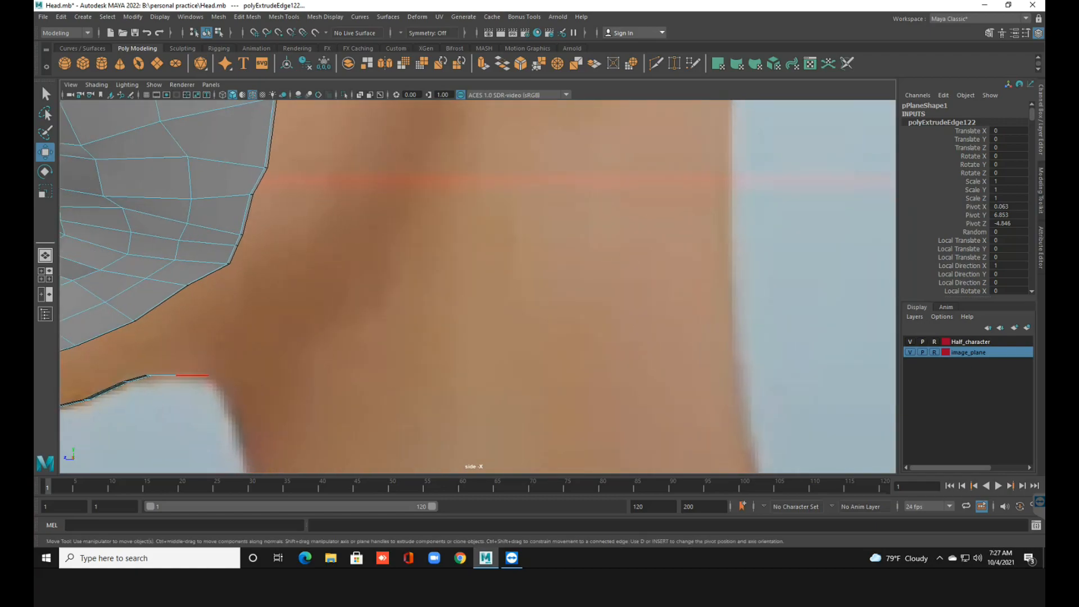
drag(211, 363, 206, 389)
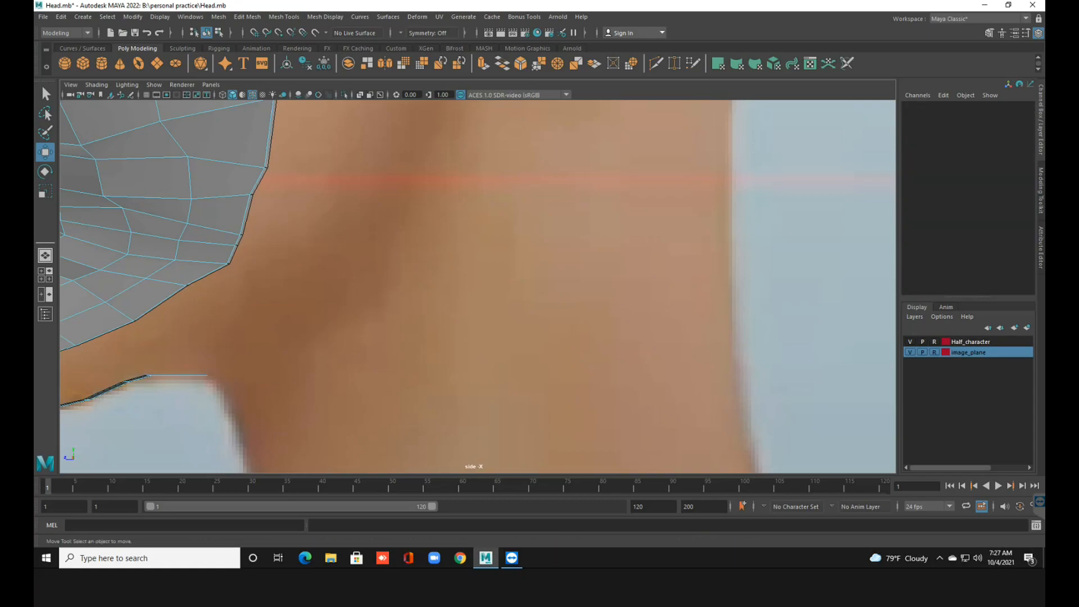
click(205, 374)
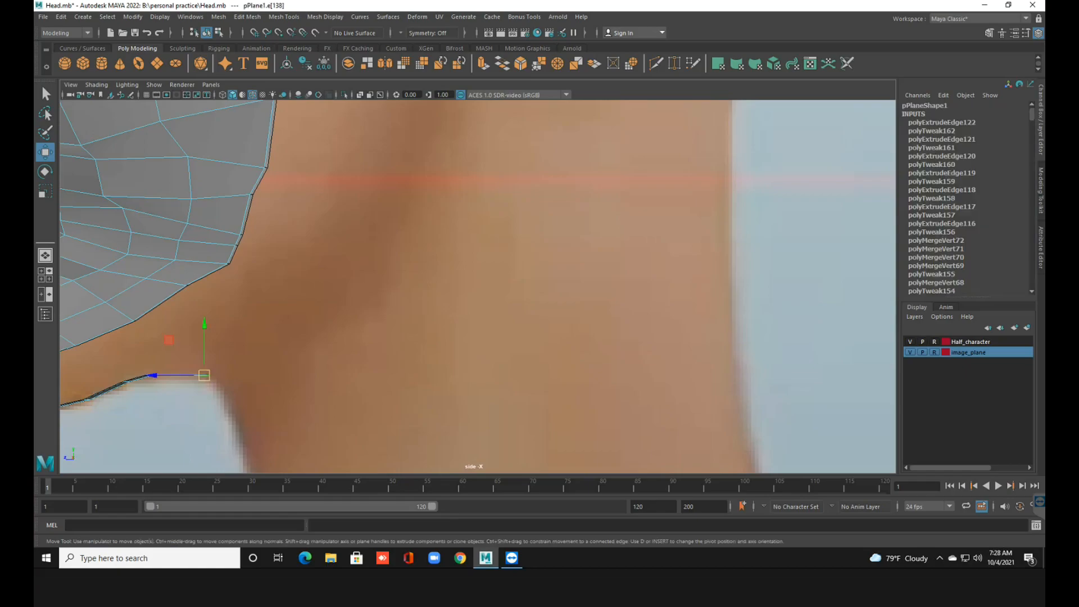
shift+drag(204, 375, 386, 275)
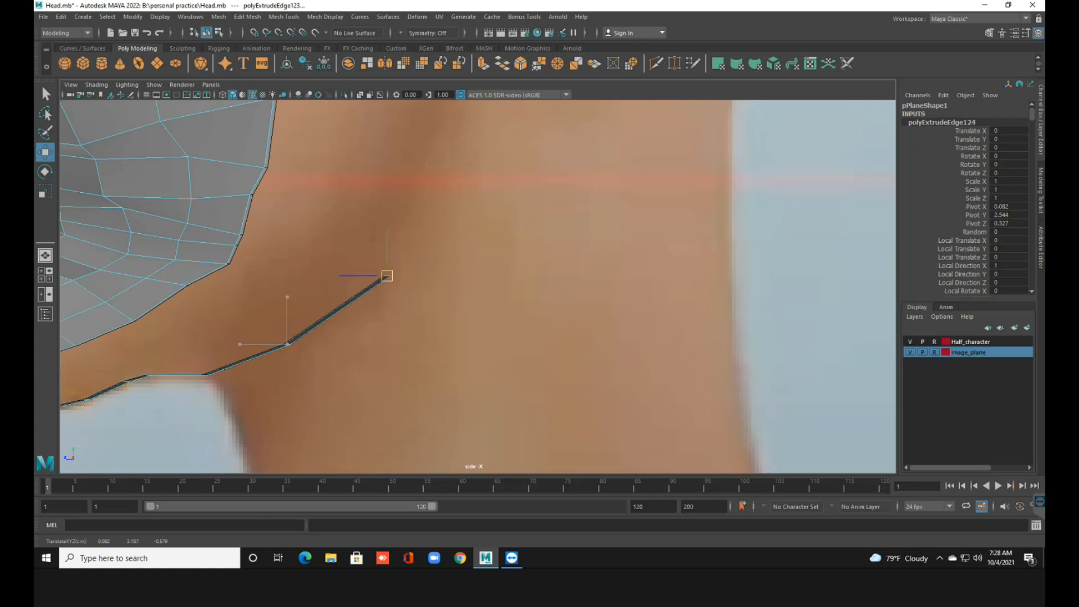
scroll(387, 275, down, 5)
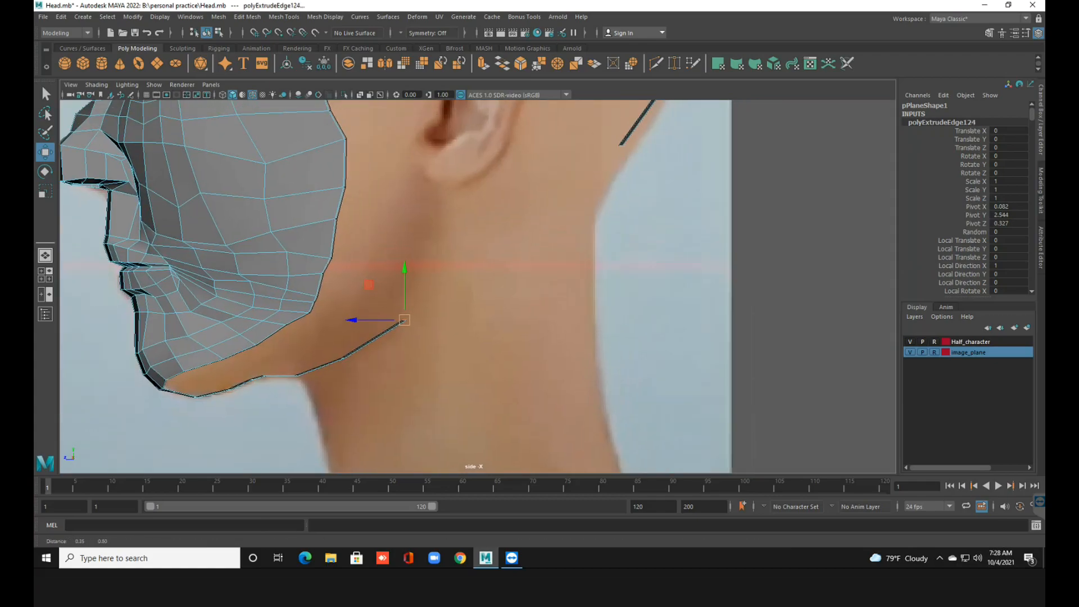
shift+drag(404, 320, 616, 151)
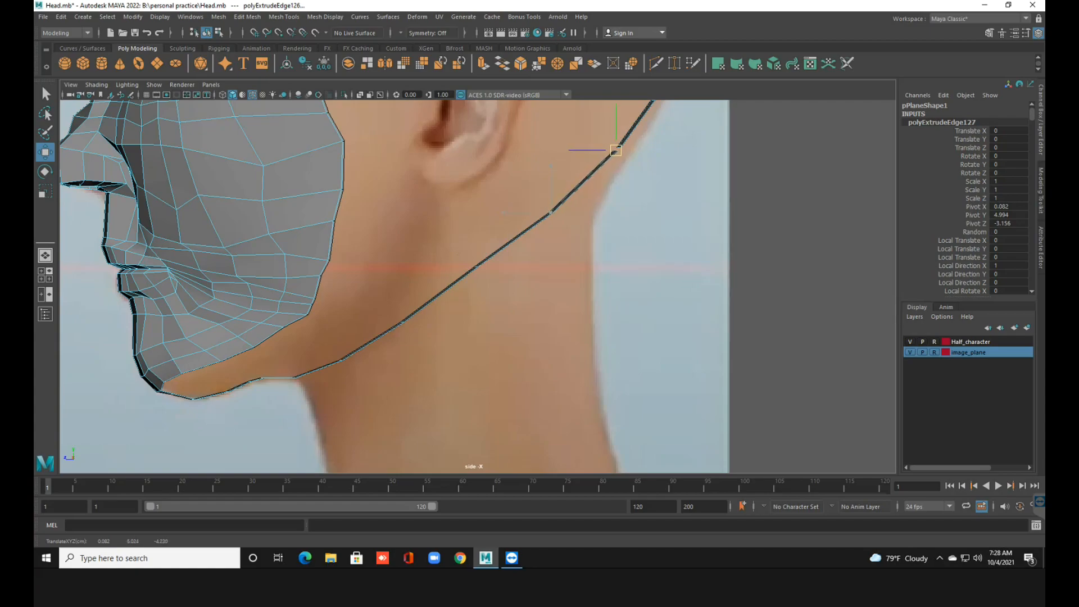
Switch to vertex editing and raise the centre strip's vertex pair slightly where the under-chin line meets the neck.
scroll(478, 287, up, 1)
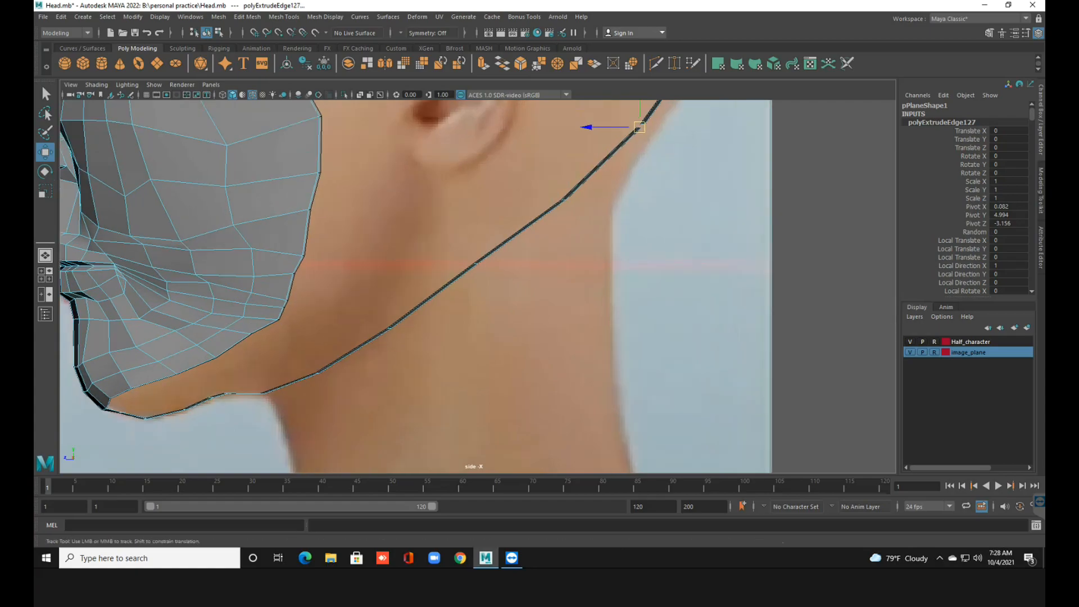
alt+middle_drag(478, 287, 618, 234)
right_click(365, 267)
right_drag(364, 267, 313, 267)
scroll(197, 369, up, 2)
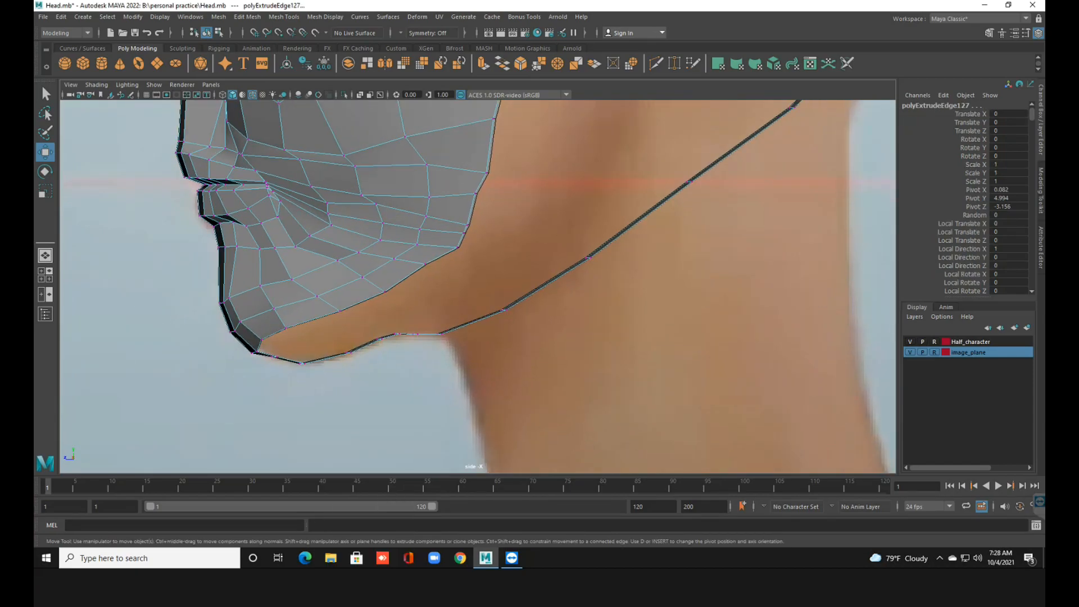
mouse_move(431, 324)
mouse_down()
mouse_move(449, 342)
mouse_move(440, 329)
mouse_up()
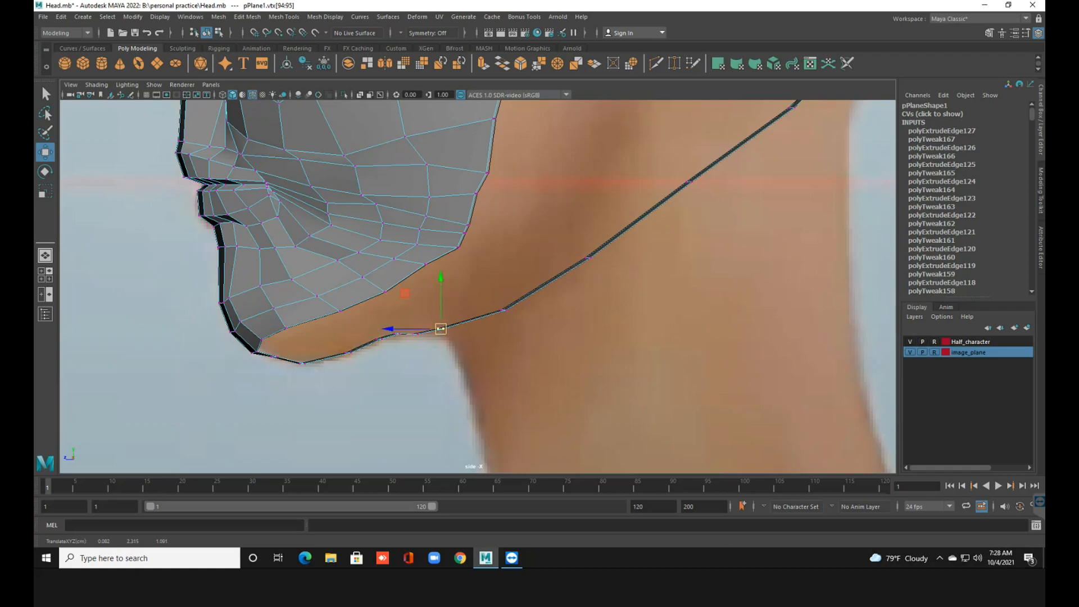
Undo a trial move of the adjacent under-chin vertices and reposition the strip's vertex pairs along the chin-neck transition.
drag(382, 315, 406, 338)
key(ctrl+z)
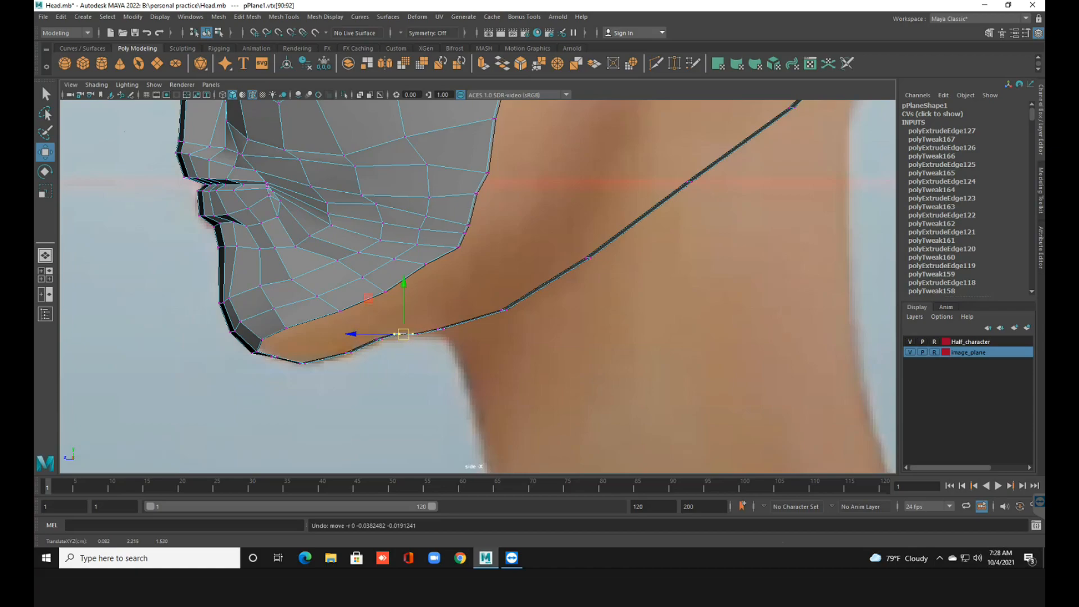
scroll(478, 286, up, 3)
alt+middle_drag(444, 299, 556, 261)
scroll(478, 286, up, 1)
scroll(478, 287, up, 1)
drag(431, 365, 467, 407)
drag(364, 362, 386, 395)
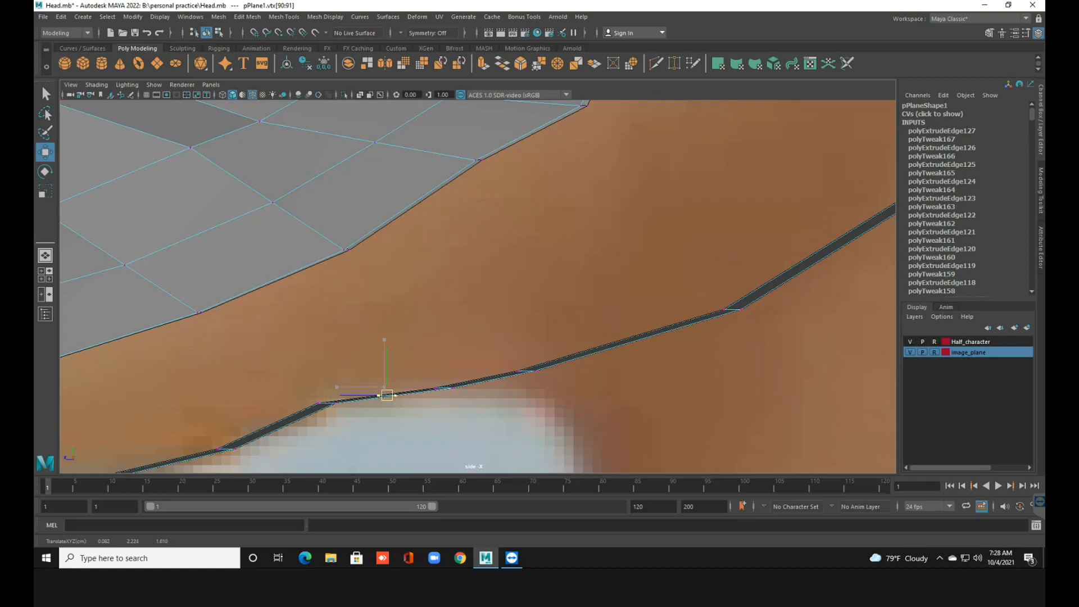
Move the under-chin strip's vertices slightly down at the kink to even the line between chin and neck.
scroll(477, 286, down, 7)
scroll(477, 286, up, 2)
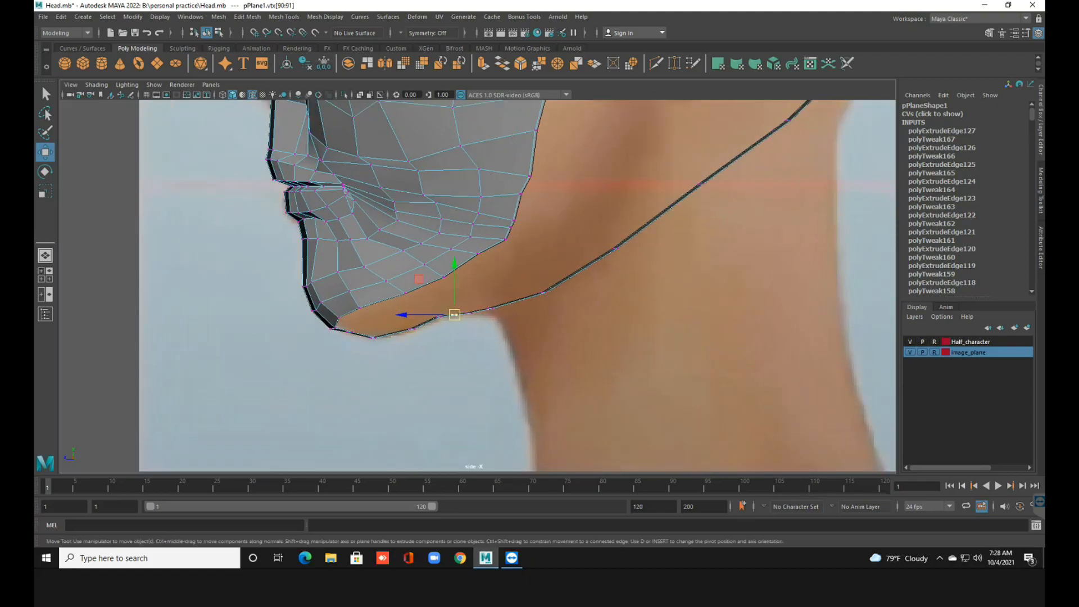
scroll(366, 291, up, 3)
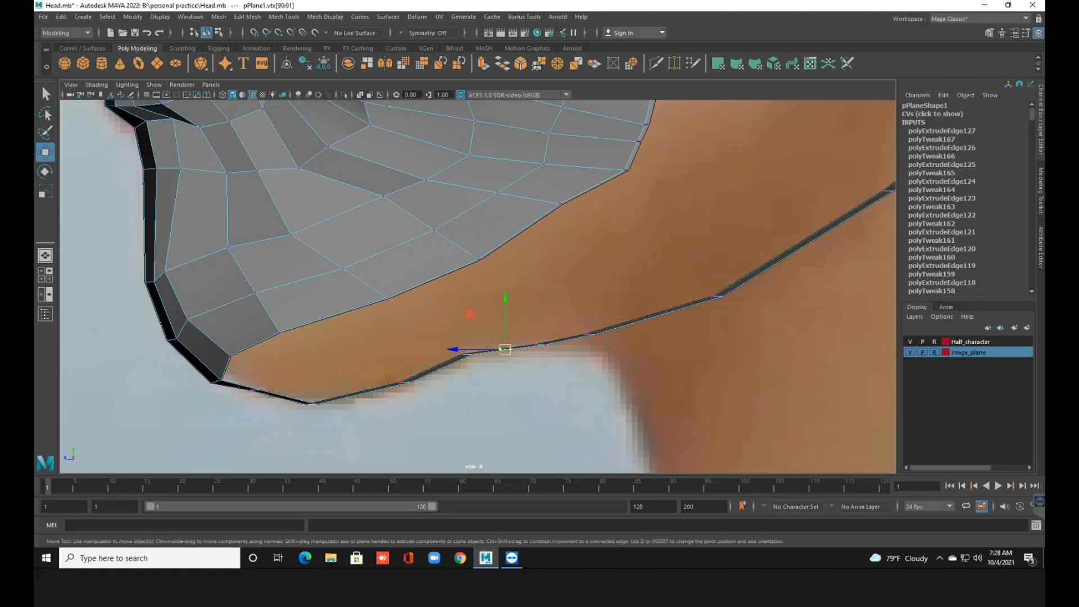
mouse_move(457, 333)
mouse_down()
mouse_move(469, 361)
mouse_move(506, 352)
mouse_up()
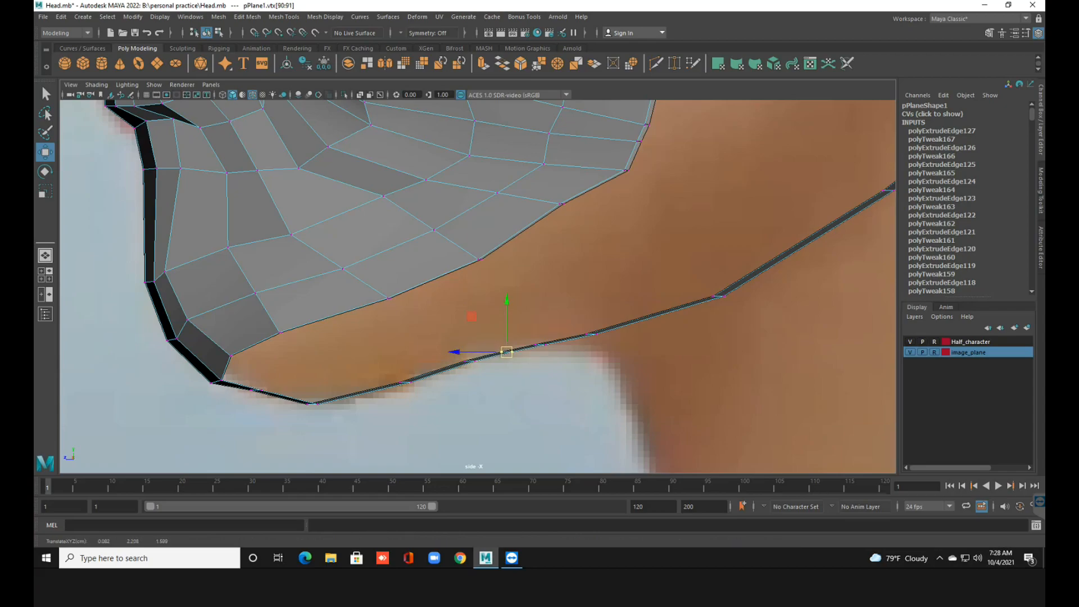
Try bridging the two facing end edges of the centre strip at the nape, and undo the bridge.
alt+middle_drag(506, 352, 299, 433)
alt+middle_drag(506, 351, 309, 442)
alt+middle_drag(688, 121, 267, 454)
alt+middle_drag(665, 212, 578, 345)
scroll(478, 286, up, 2)
scroll(478, 286, up, 3)
scroll(477, 286, up, 2)
scroll(477, 286, up, 1)
right_drag(576, 267, 577, 243)
shift+click(593, 346)
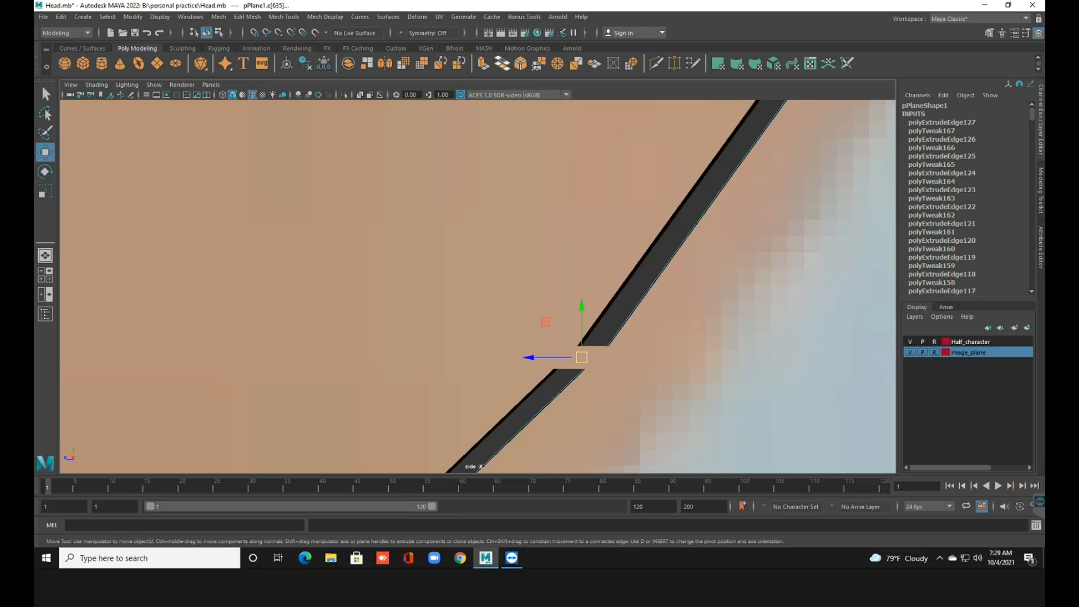
click(502, 63)
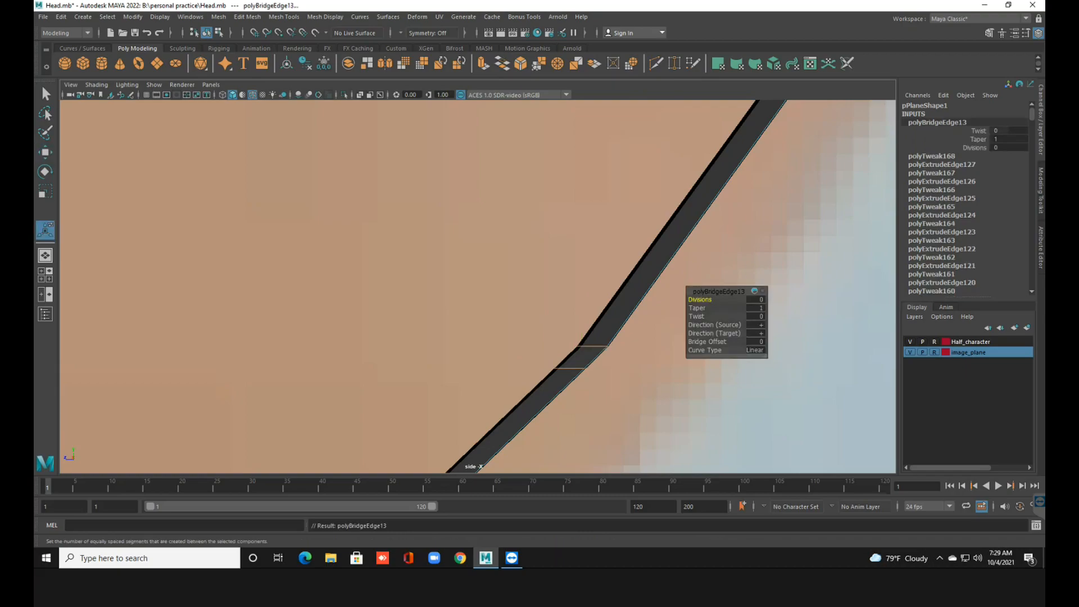
right_click(557, 268)
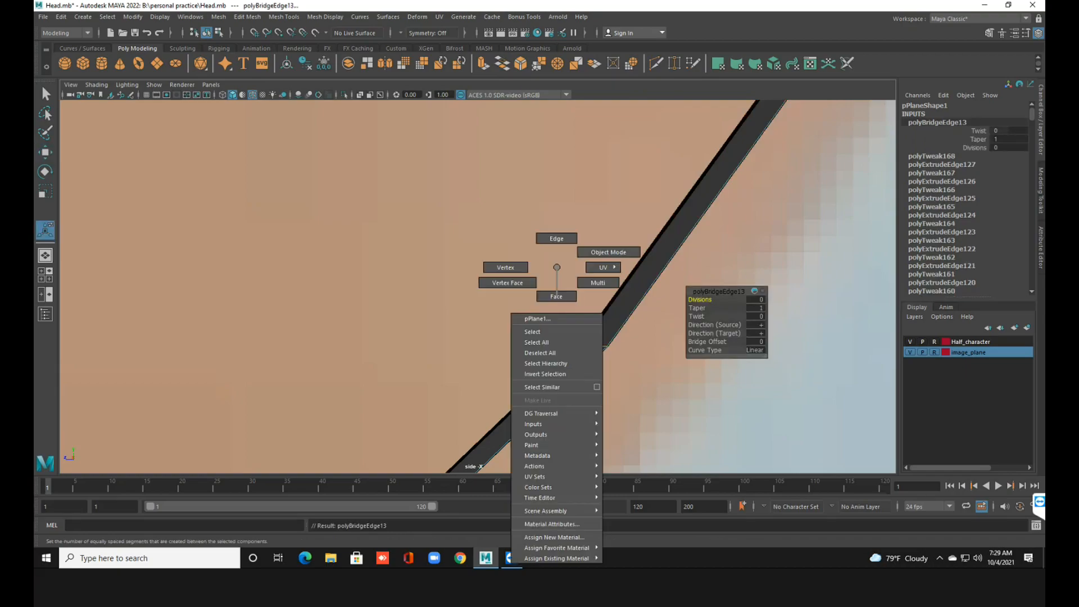
right_drag(557, 296, 608, 252)
click(608, 252)
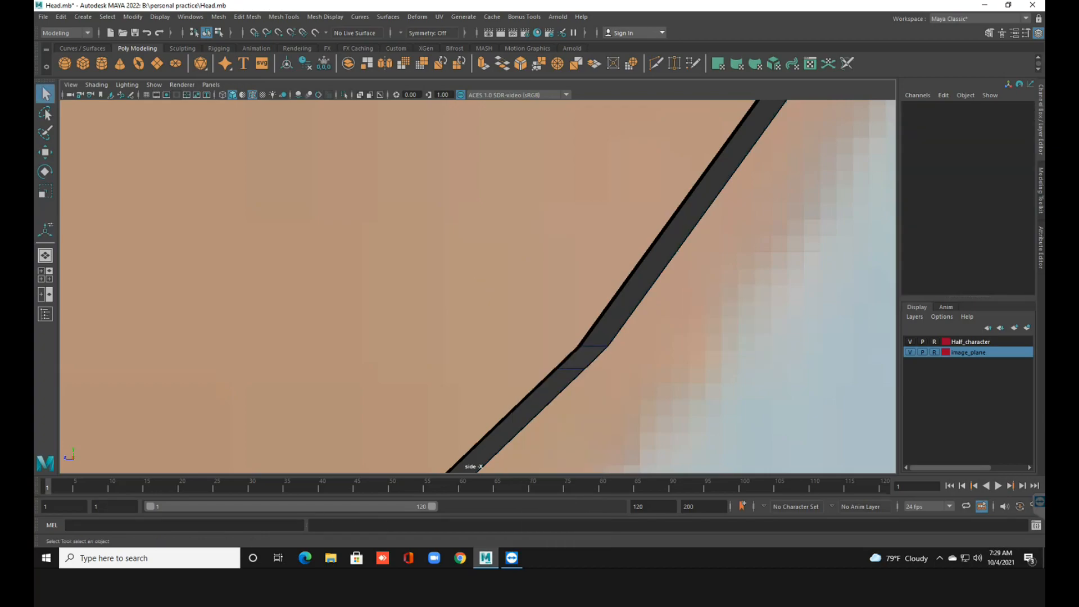
key(ctrl+z)
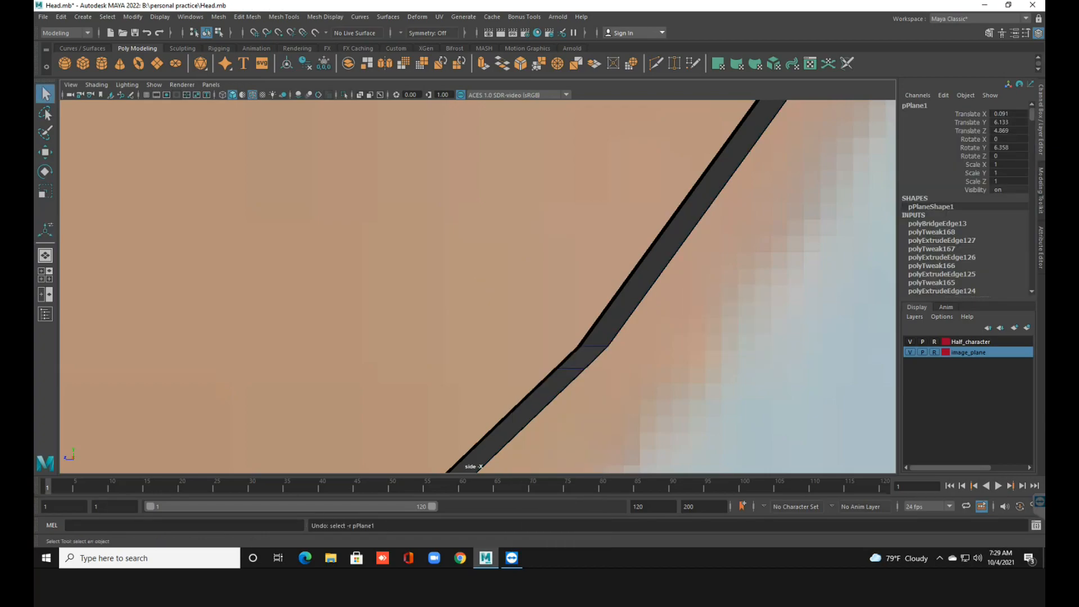
key(ctrl+z)
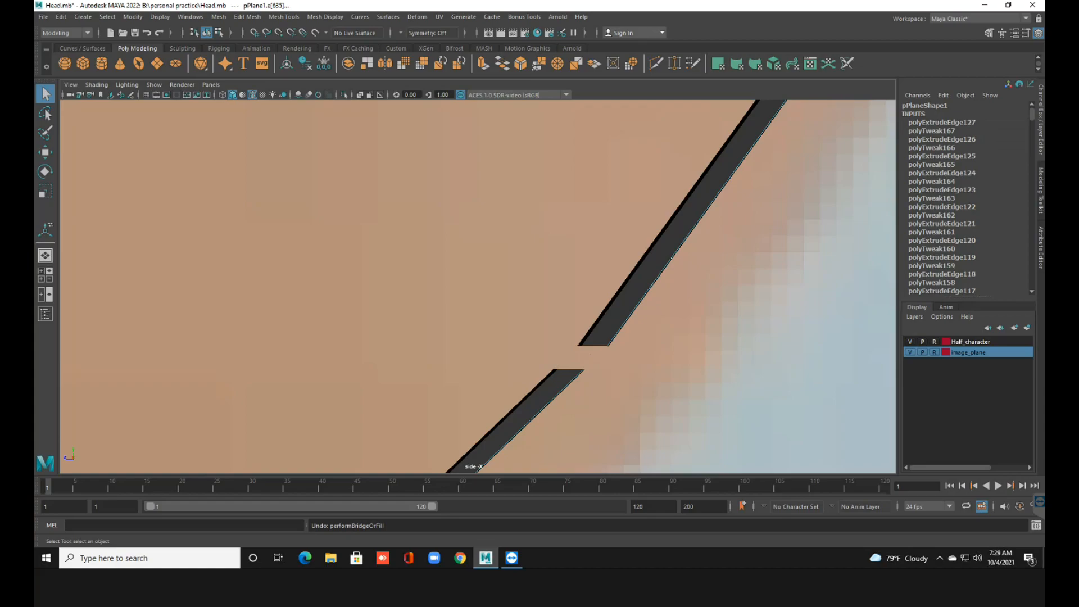
Merge the two facing vertex pairs at the nape gap to close the centre strip, and return to object mode.
right_drag(614, 270, 565, 276)
click(584, 369)
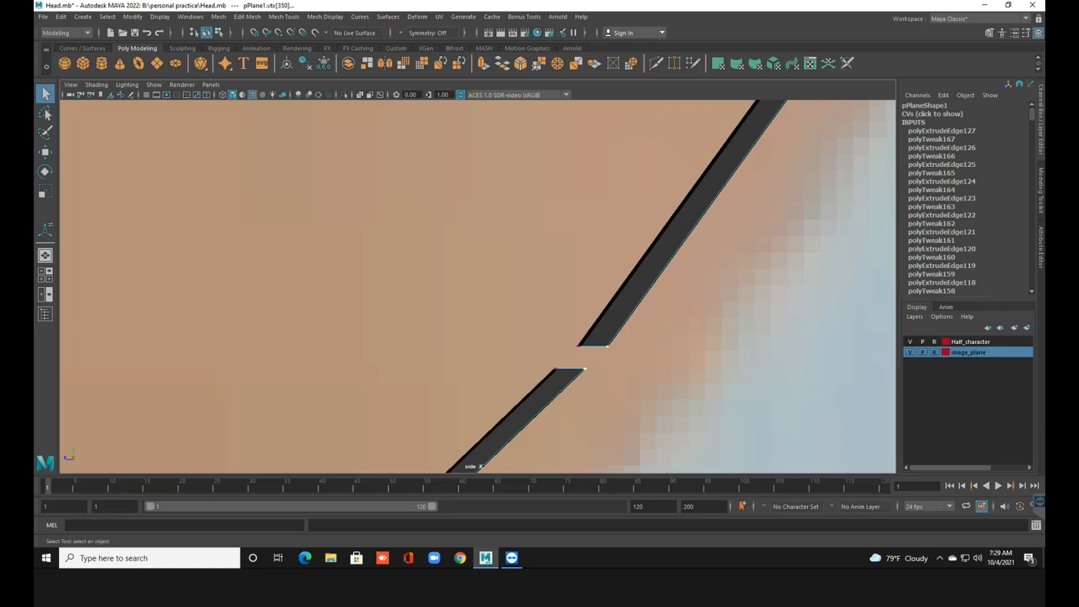
click(539, 63)
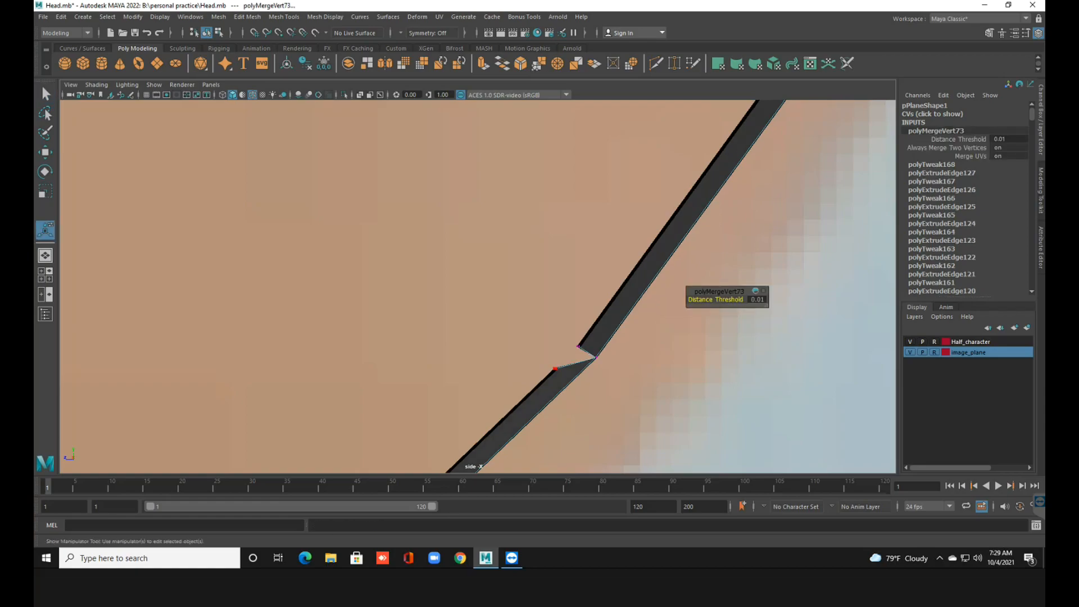
click(555, 369)
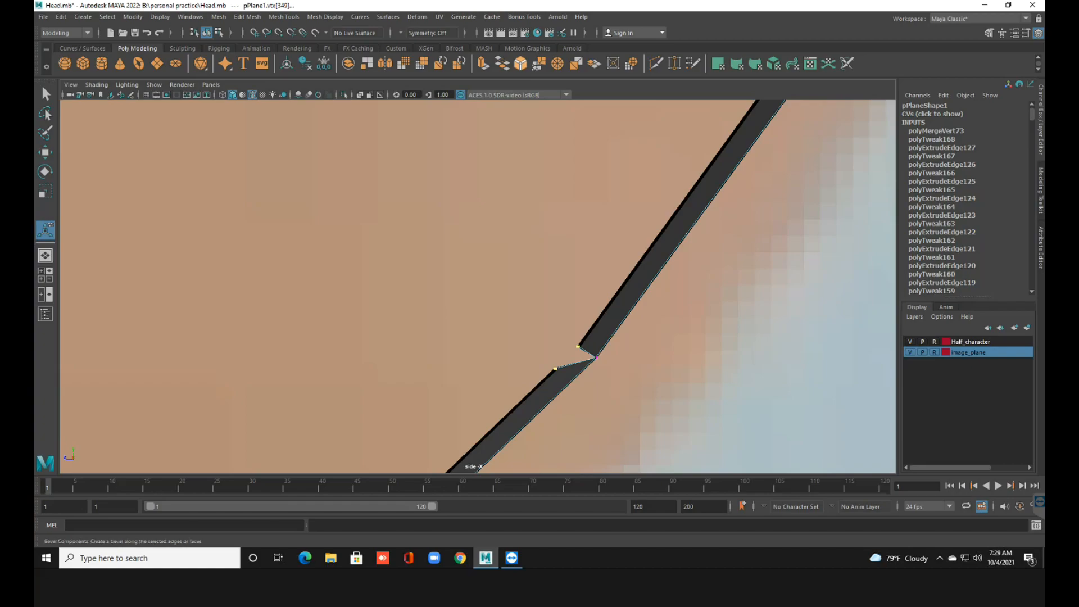
click(538, 63)
scroll(478, 286, down, 15)
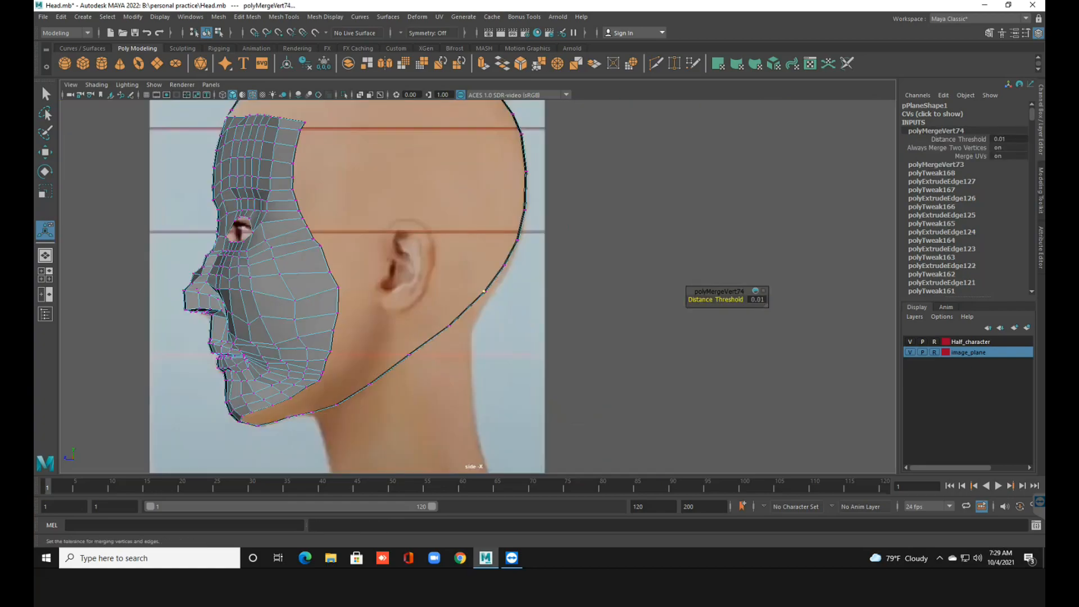
right_drag(341, 267, 361, 242)
key(q)
scroll(362, 242, down, 2)
alt+middle_drag(362, 242, 398, 311)
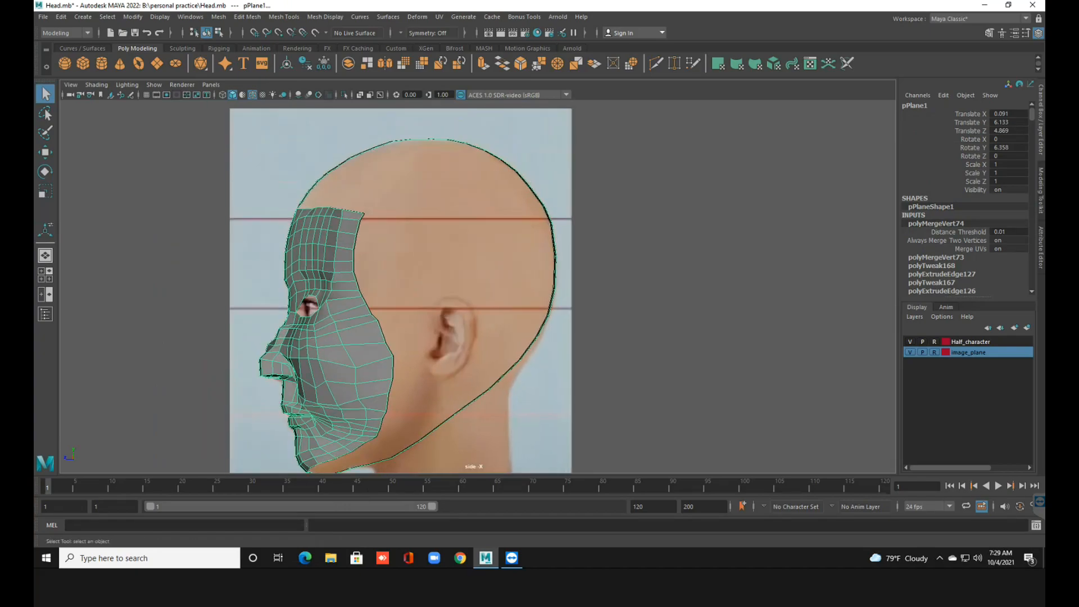
Inspect the closed centre strip from several angles in the perspective view, using the smooth mesh preview before restoring the unsmoothed display.
key(space)
key(space)
alt+drag(337, 304, 449, 336)
click(365, 290)
click(460, 324)
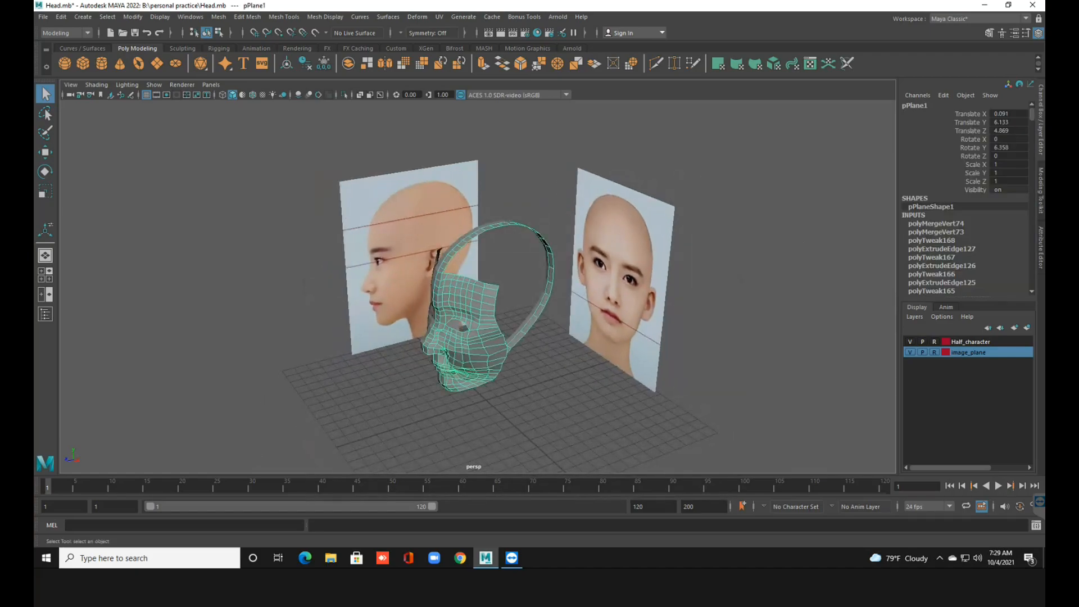
key(3)
click(474, 223)
scroll(473, 223, up, 3)
alt+middle_drag(474, 223, 475, 192)
mouse_move(474, 192)
alt+mouse_down()
mouse_move(548, 135)
mouse_move(605, 116)
mouse_move(624, 126)
mouse_move(638, 196)
mouse_move(520, 225)
mouse_move(413, 202)
mouse_move(370, 171)
mouse_move(399, 141)
mouse_move(427, 154)
mouse_move(416, 160)
mouse_move(477, 180)
alt+mouse_up()
click(477, 292)
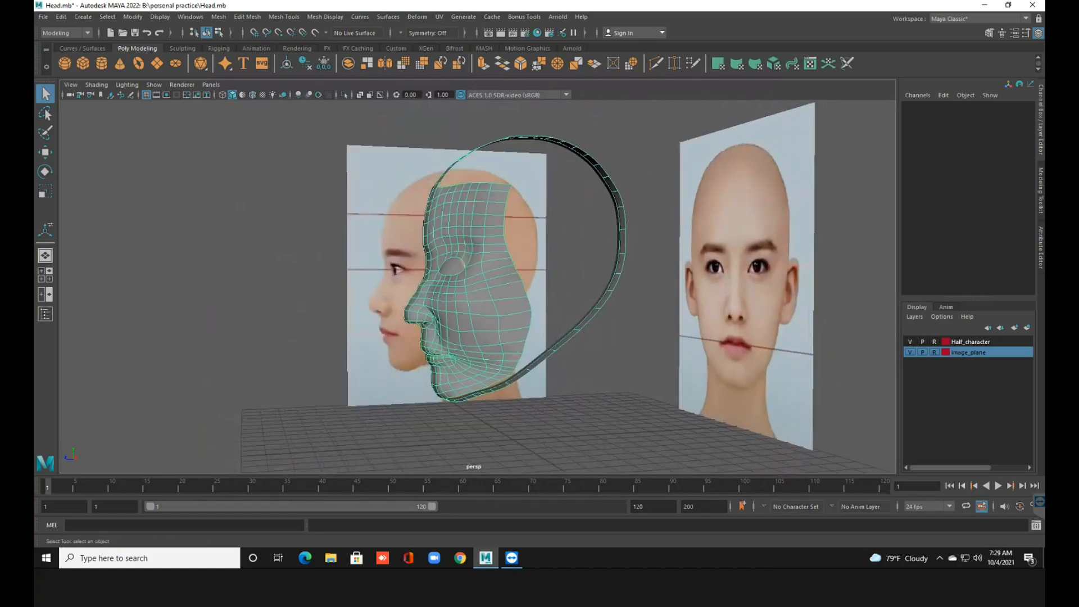
scroll(478, 287, up, 3)
alt+drag(478, 252, 458, 272)
key(1)
scroll(478, 287, down, 3)
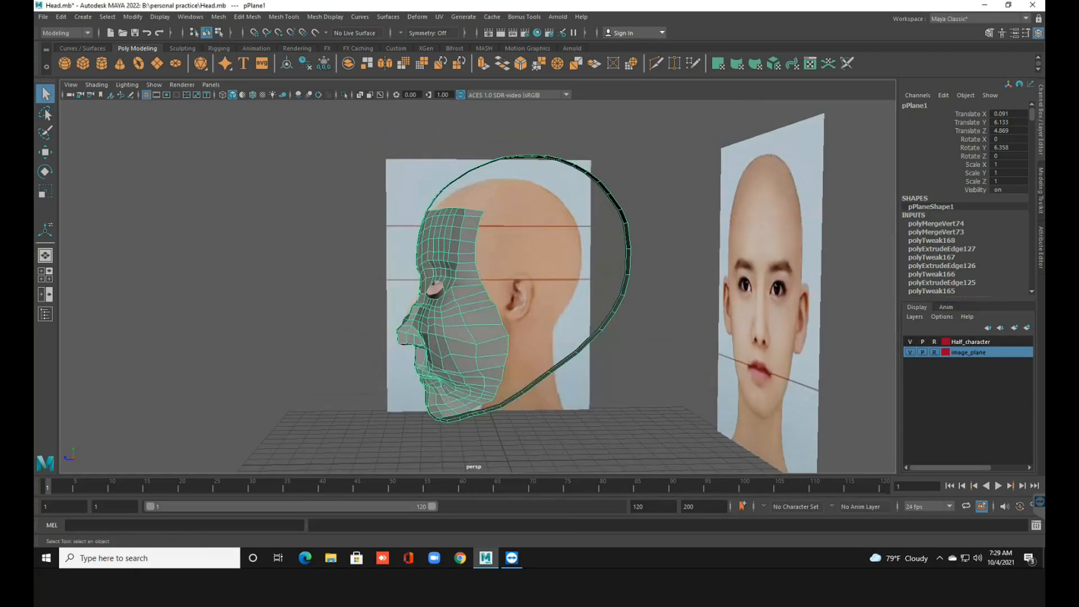
In the side view, select the vertices at the forehead's upper rear corner and move them back toward the side of the skull.
key(space)
key(space)
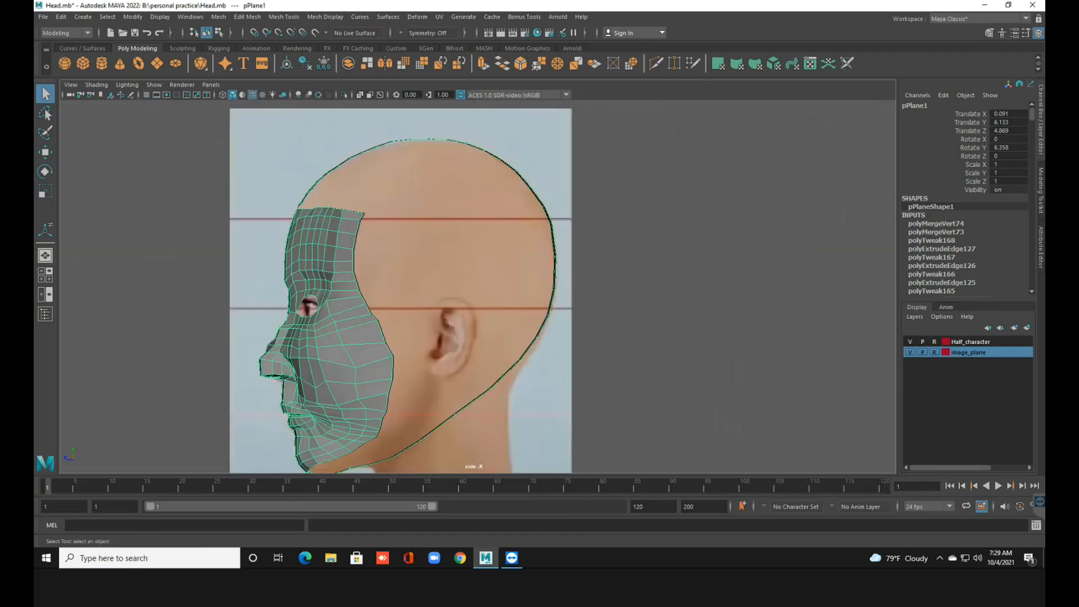
scroll(393, 281, up, 4)
alt+middle_drag(414, 252, 416, 250)
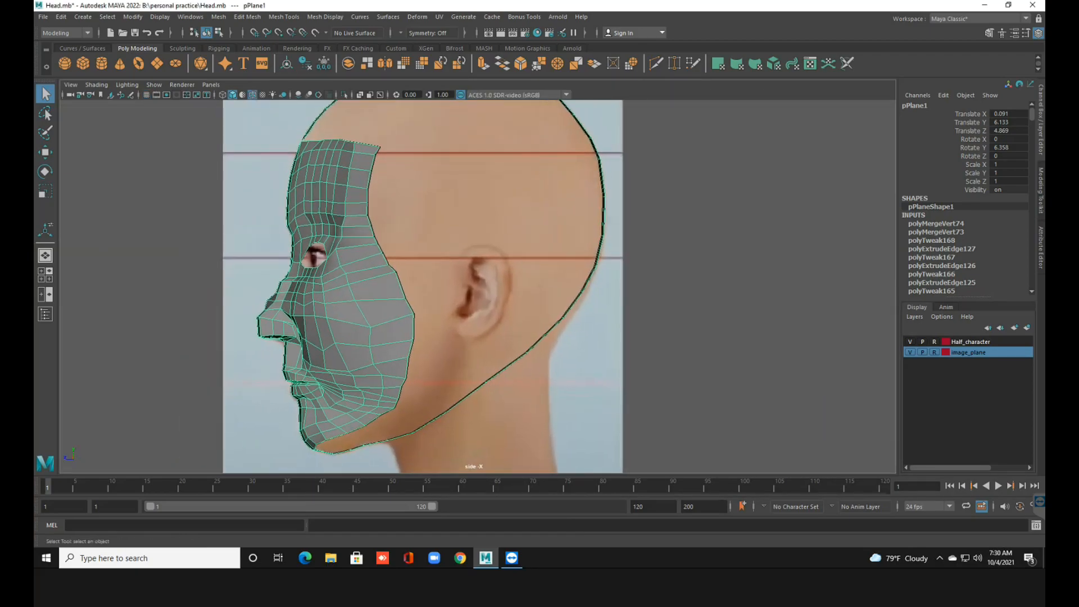
right_drag(415, 251, 394, 243)
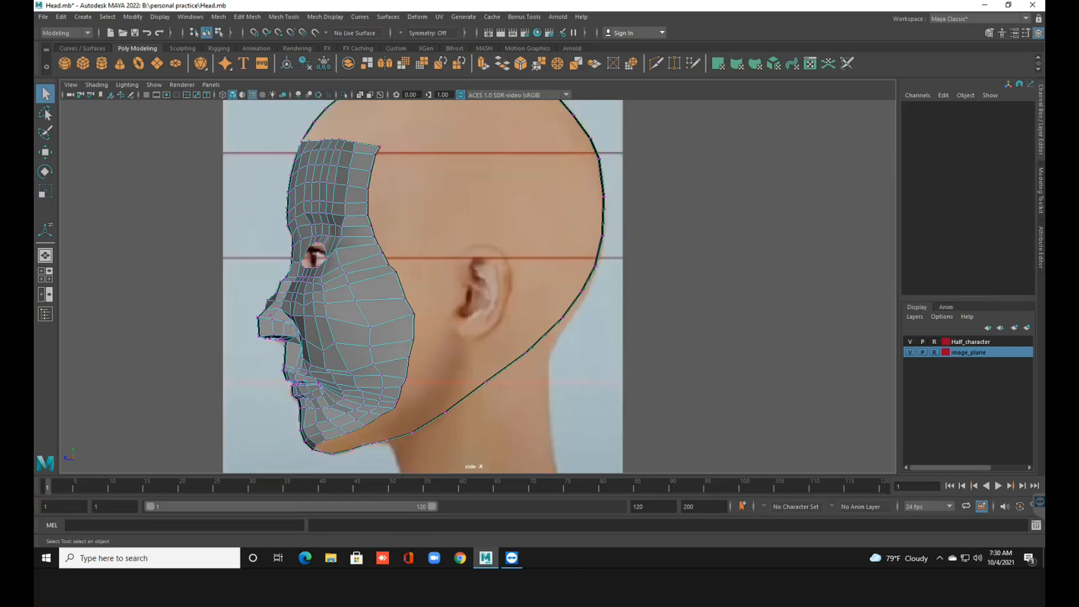
alt+middle_drag(374, 237, 409, 231)
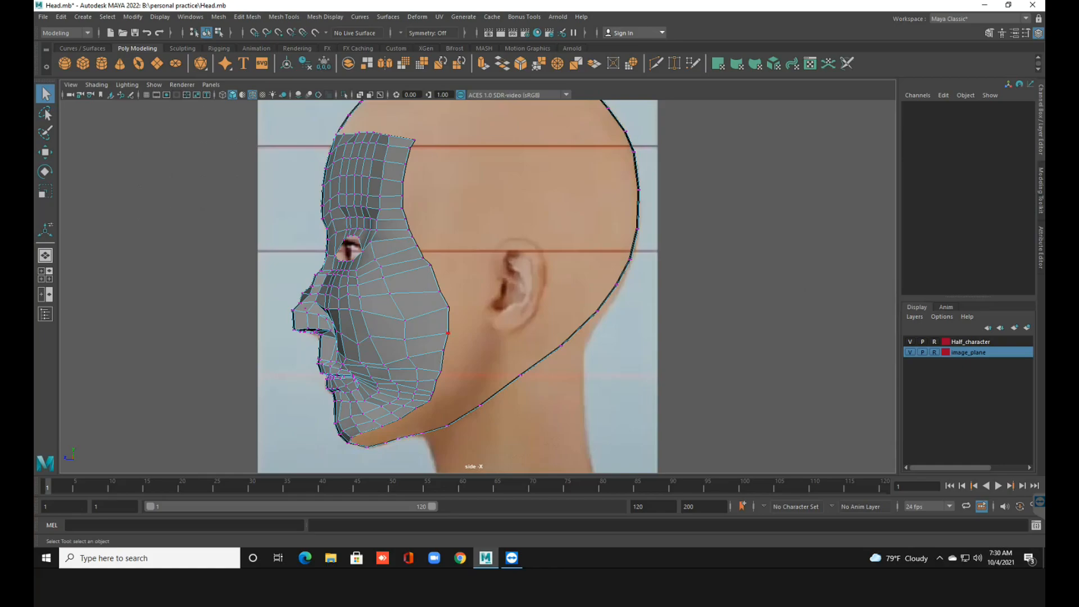
alt+middle_drag(448, 333, 466, 348)
drag(424, 145, 446, 164)
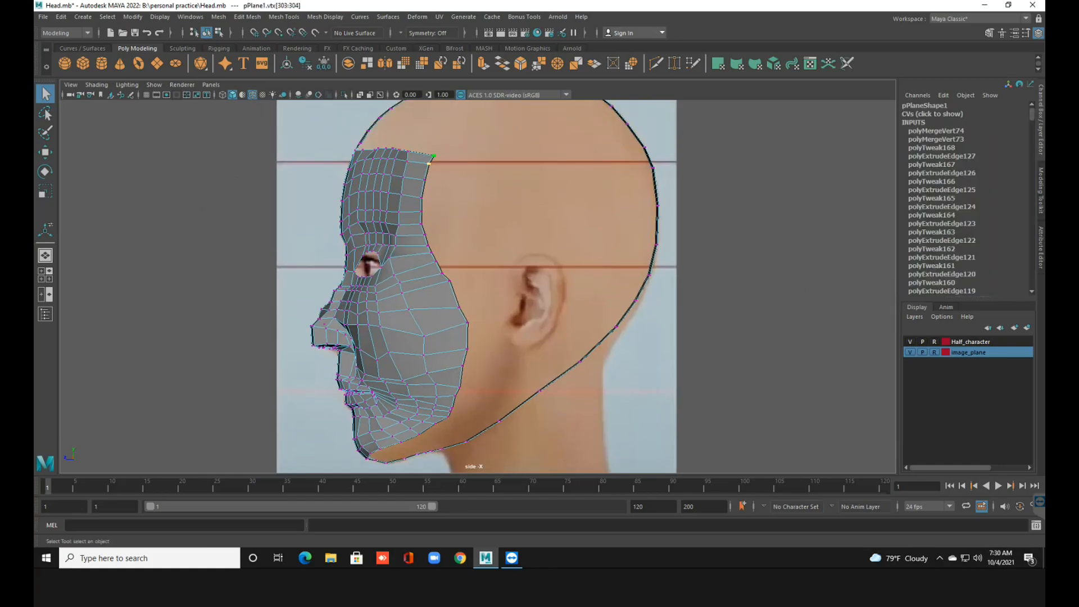
key(w)
drag(432, 157, 454, 158)
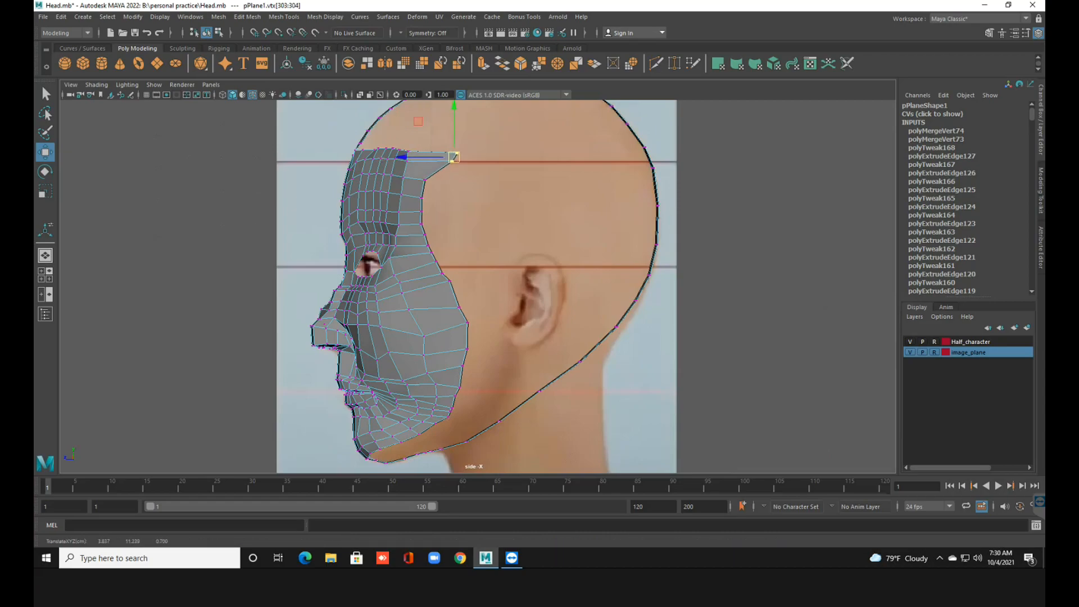
Try moving the forehead's upper rear border vertices back toward the side of the skull, and undo the moves.
click(425, 180)
drag(426, 180, 458, 182)
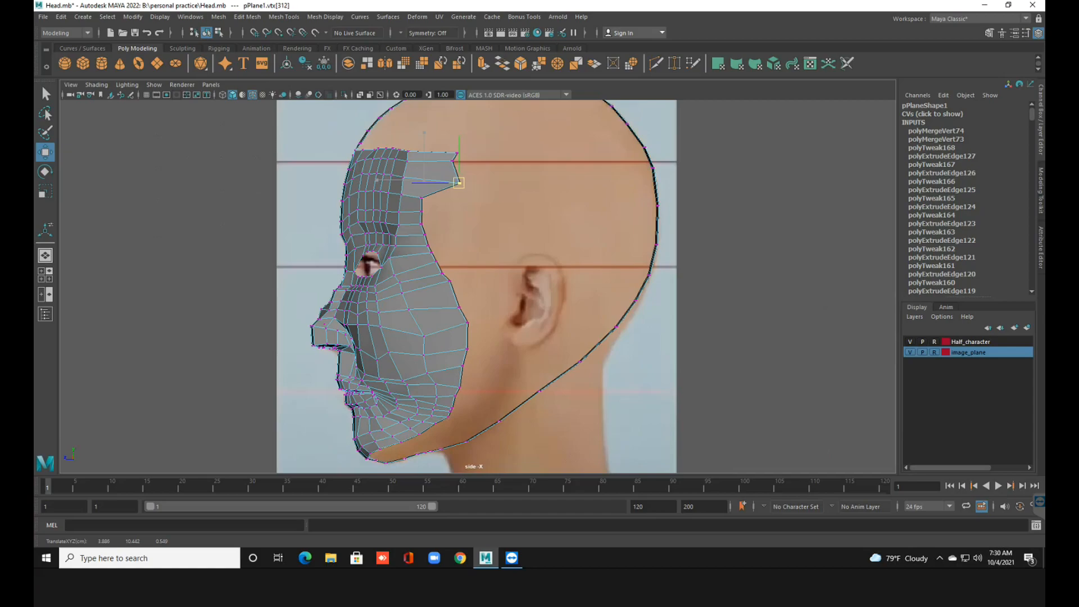
click(451, 161)
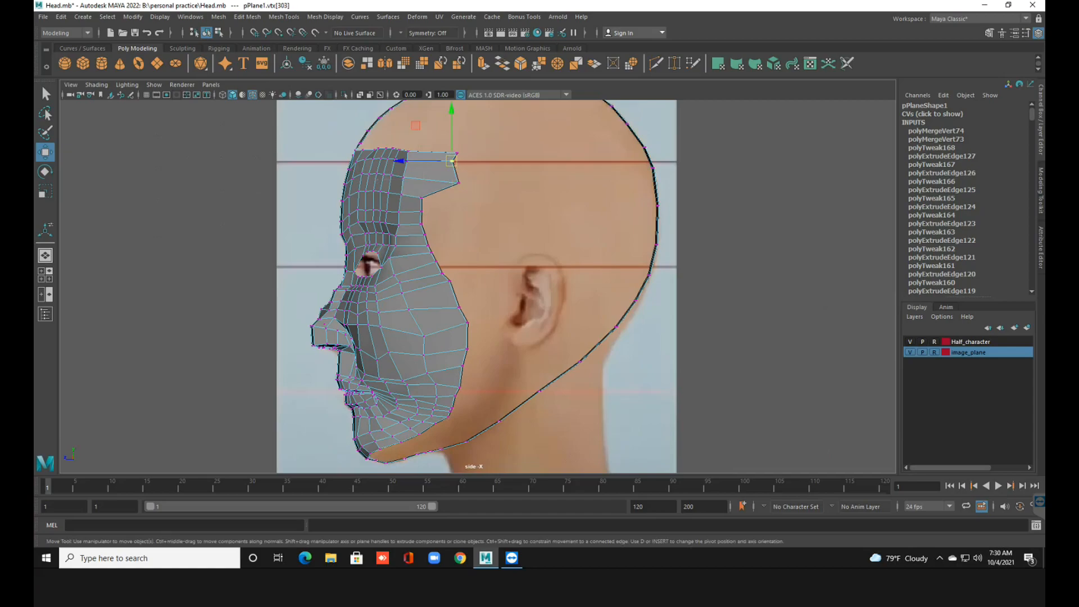
drag(452, 161, 456, 161)
click(420, 198)
drag(420, 198, 456, 198)
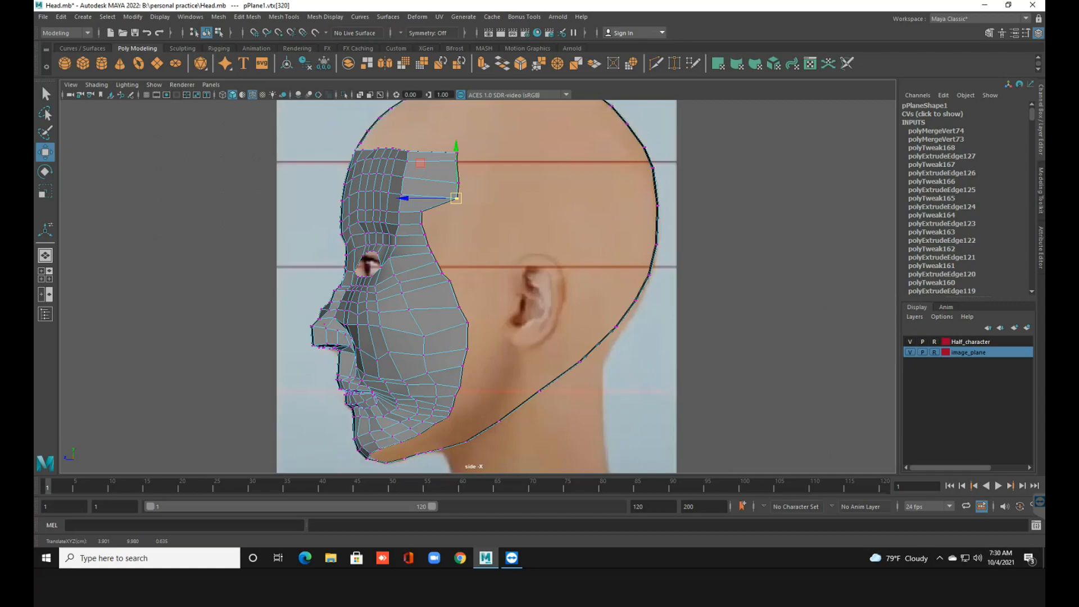
key(ctrl+z)
key(ctrl+z)
key(ctrl+z)
key(ctrl+z)
key(ctrl+z)
key(ctrl+z)
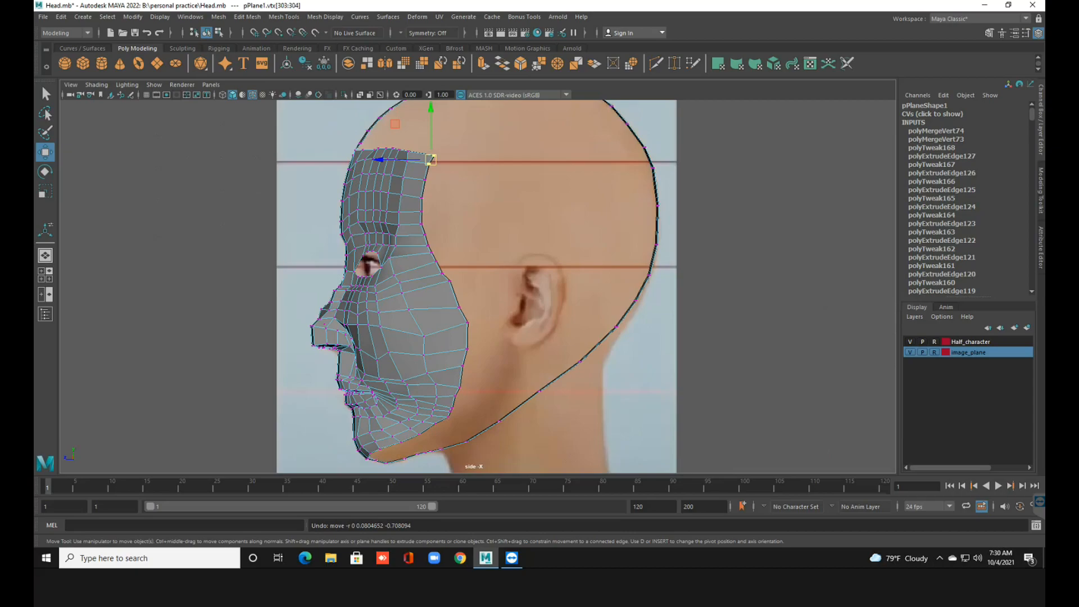
Leave vertex editing, switch to the perspective view and set the head mesh to edge selection.
mouse_move(478, 286)
alt+middle_down()
mouse_move(506, 265)
mouse_move(476, 283)
alt+middle_up()
right_click(485, 234)
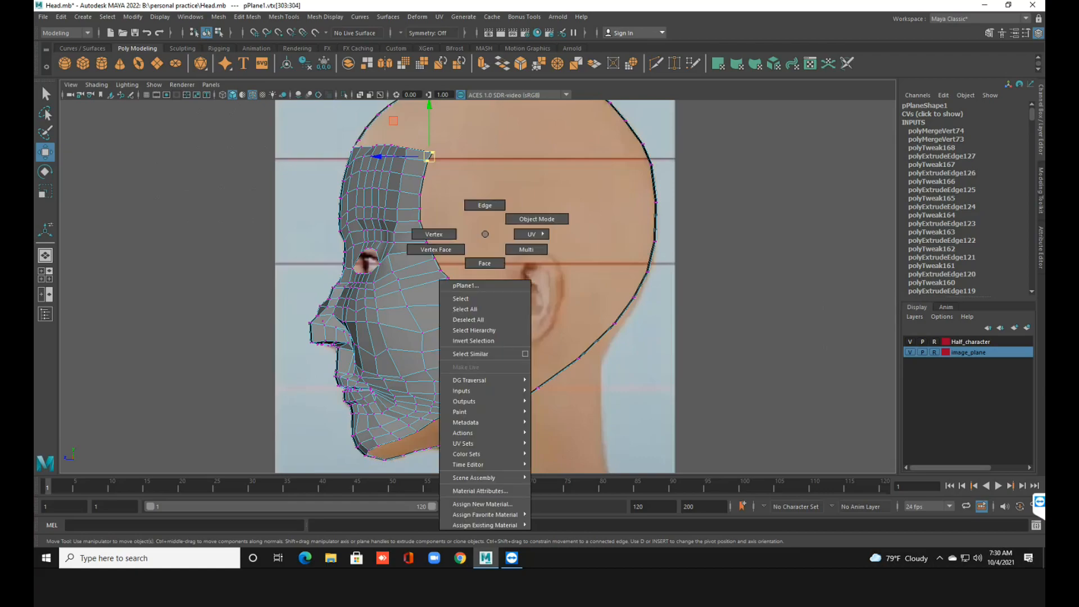
click(537, 219)
key(space)
key(space)
scroll(478, 286, up, 2)
alt+drag(478, 287, 447, 303)
scroll(477, 286, up, 3)
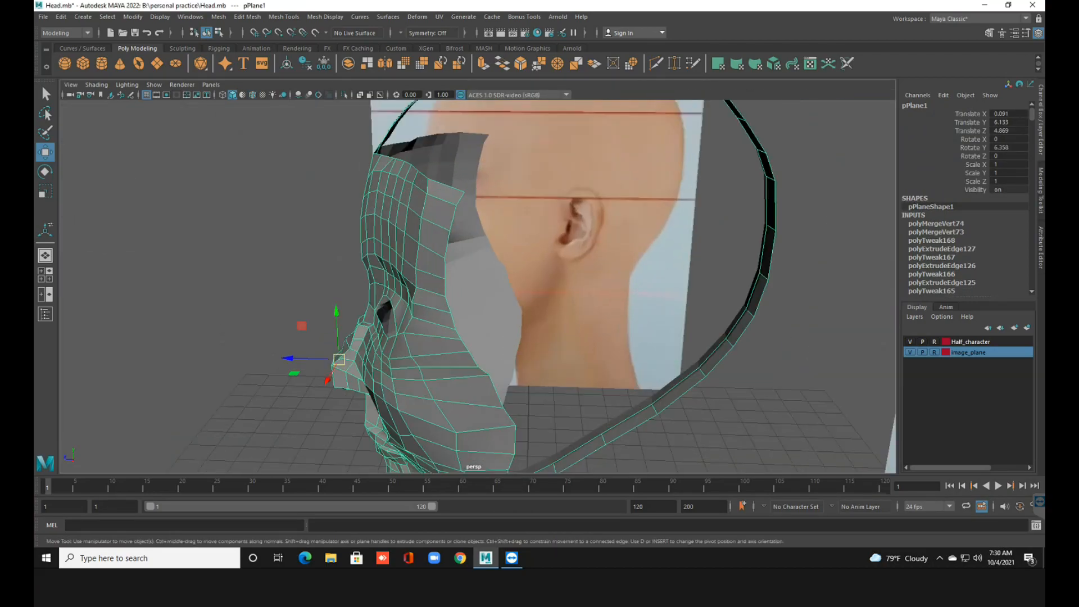
alt+middle_drag(531, 287, 528, 310)
right_drag(532, 256, 532, 228)
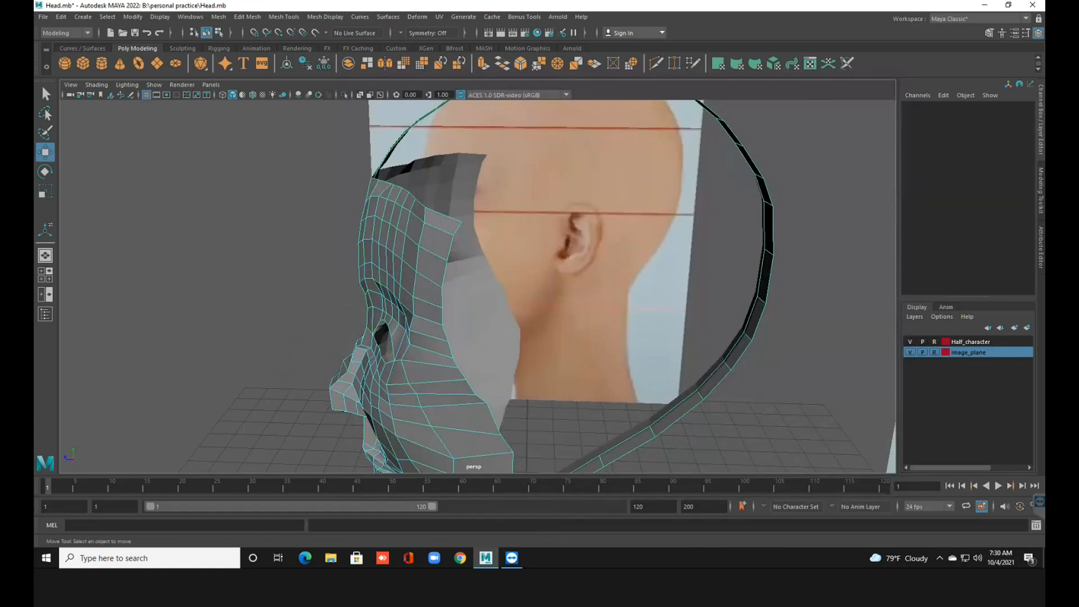
Bridge the edge at the forehead's upper rear corner to the facing side edge of the centre strip at the back of the skull.
scroll(477, 287, down, 4)
scroll(478, 287, up, 2)
mouse_move(477, 286)
alt+middle_down()
mouse_move(464, 299)
mouse_move(471, 290)
alt+middle_up()
alt+drag(477, 286, 550, 276)
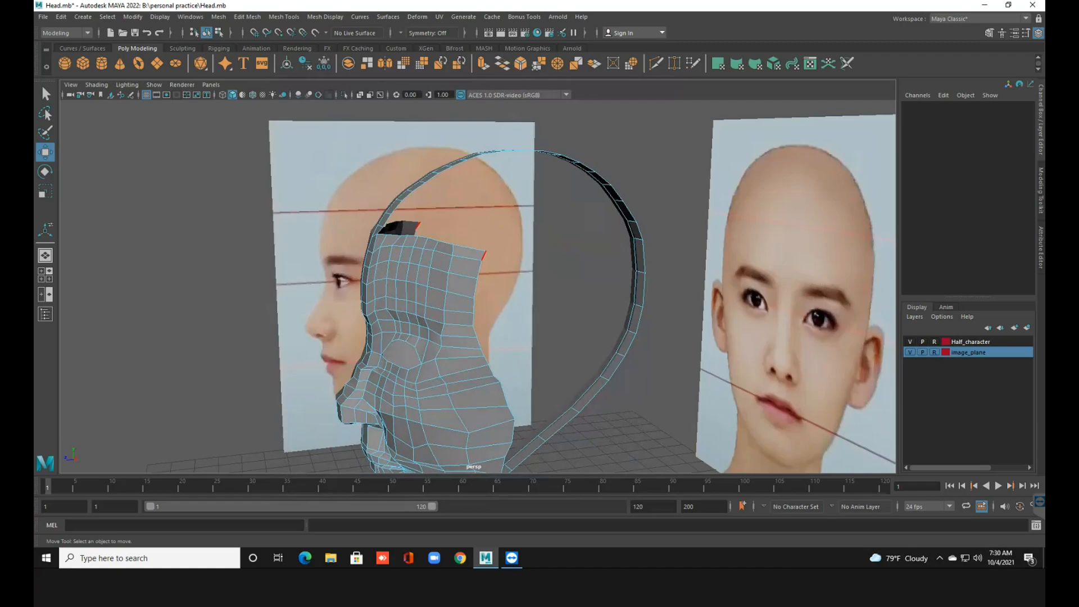
click(483, 256)
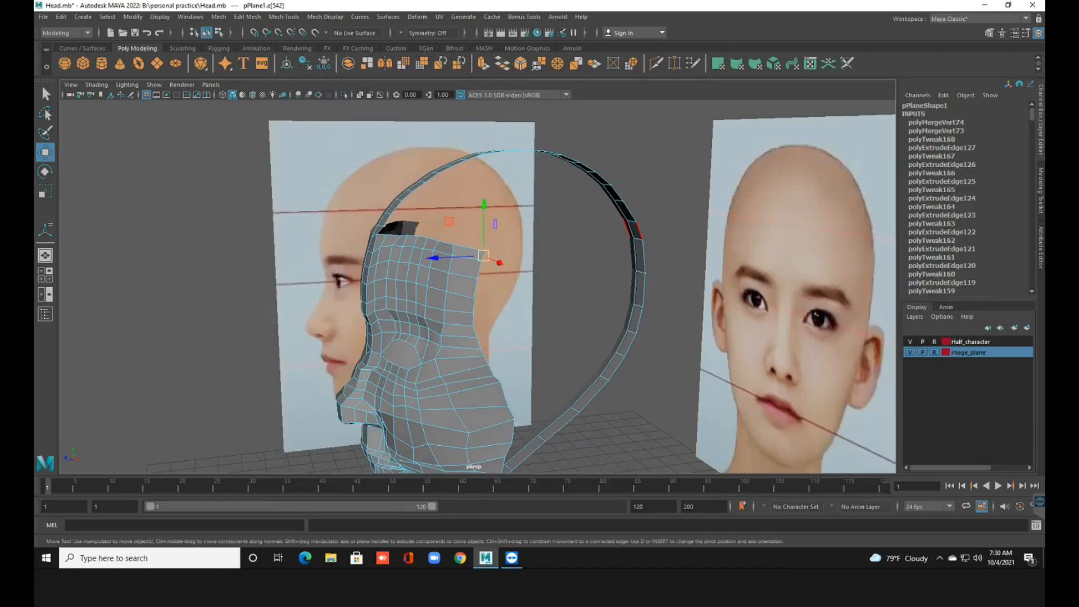
shift+click(632, 228)
scroll(629, 230, down, 2)
alt+drag(629, 230, 625, 287)
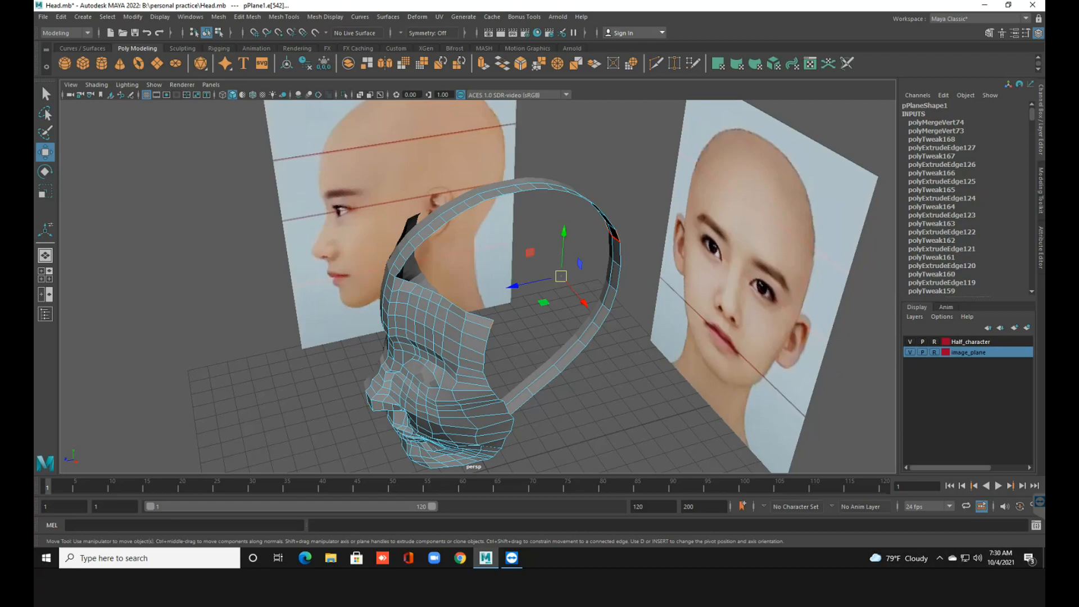
alt+drag(618, 253, 599, 237)
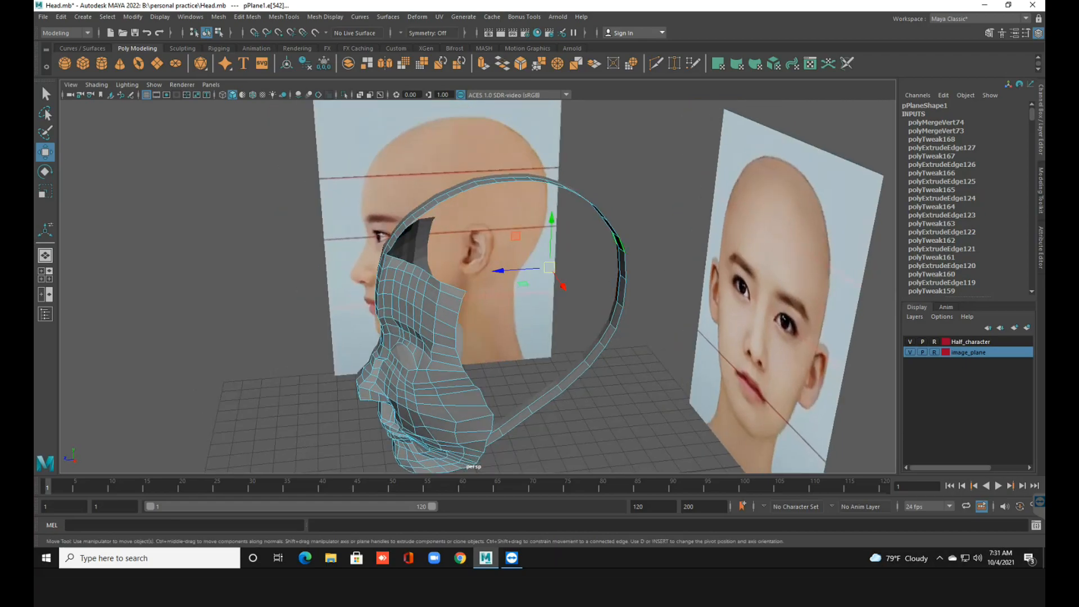
key(ctrl+z)
shift+click(622, 261)
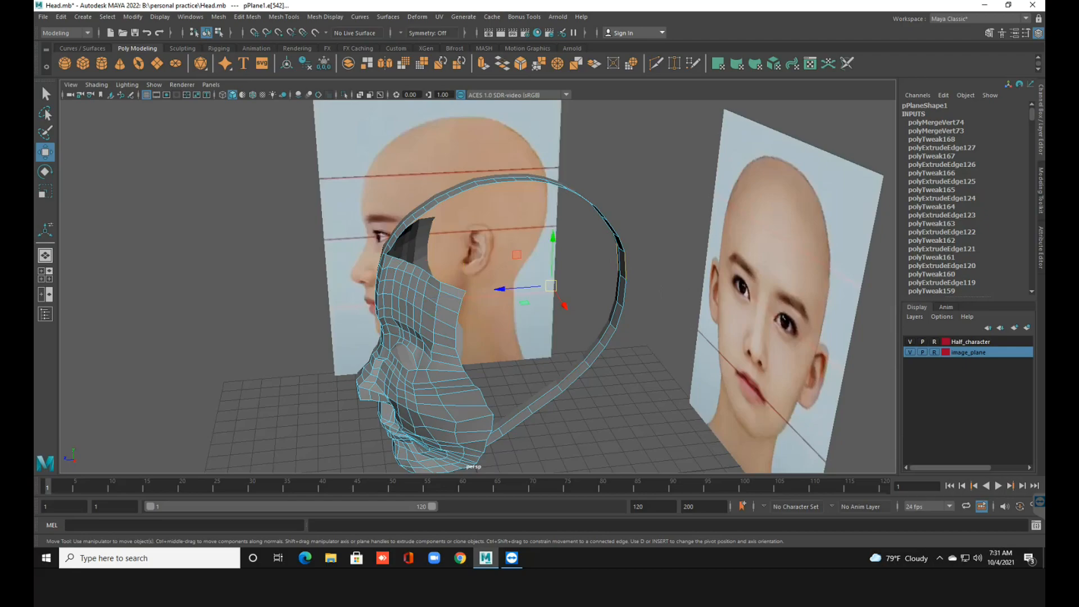
click(502, 63)
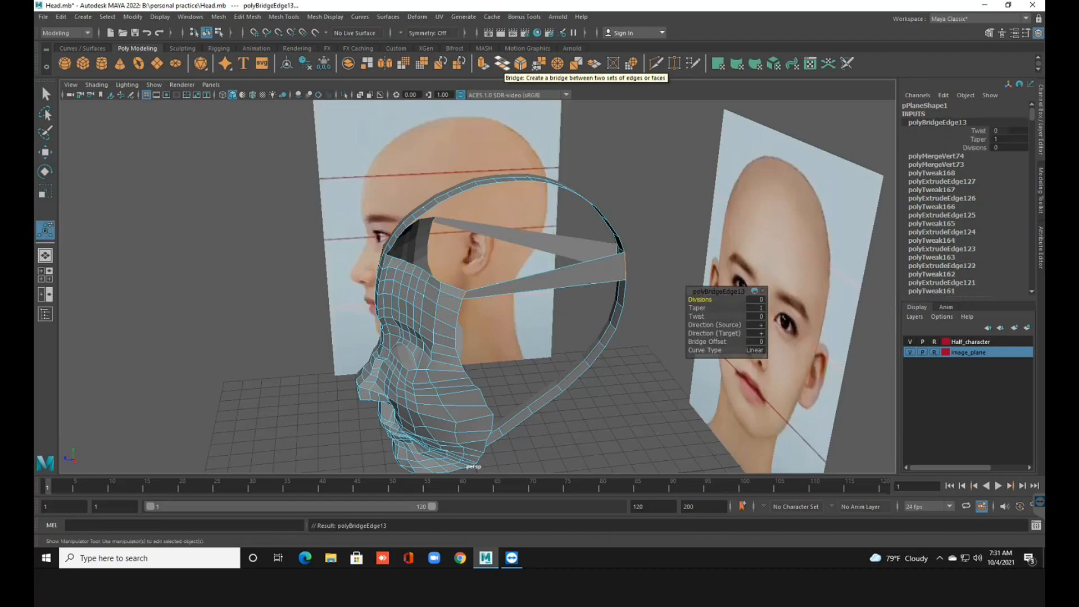
Raise the centre strip's cross edge at the bridge's lower rear corner to narrow the bridge's rear end.
alt+drag(478, 286, 427, 290)
scroll(489, 281, up, 5)
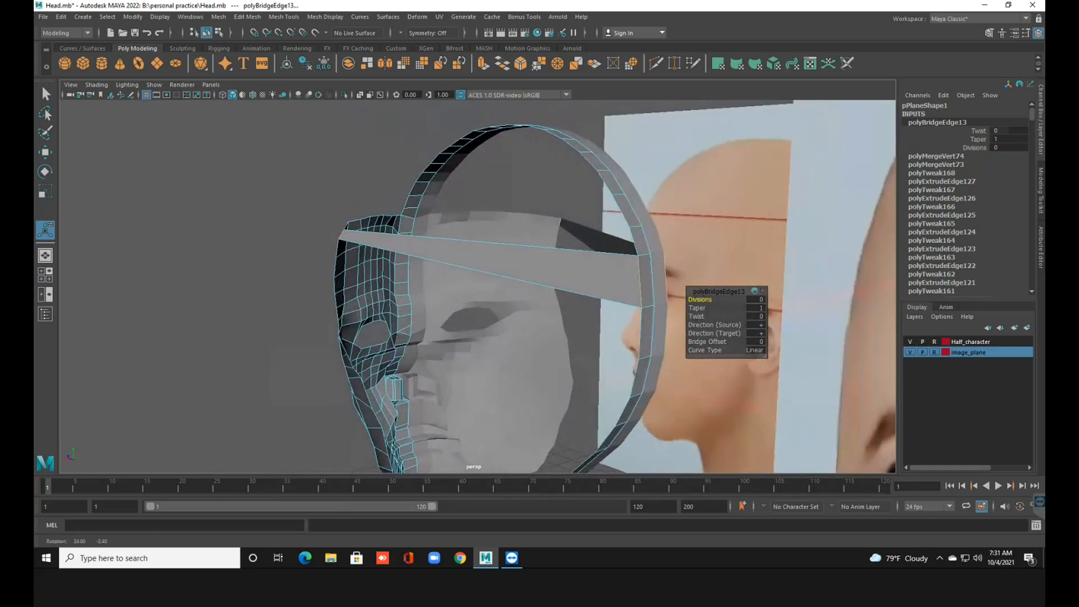
right_drag(585, 266, 584, 239)
key(q)
click(648, 307)
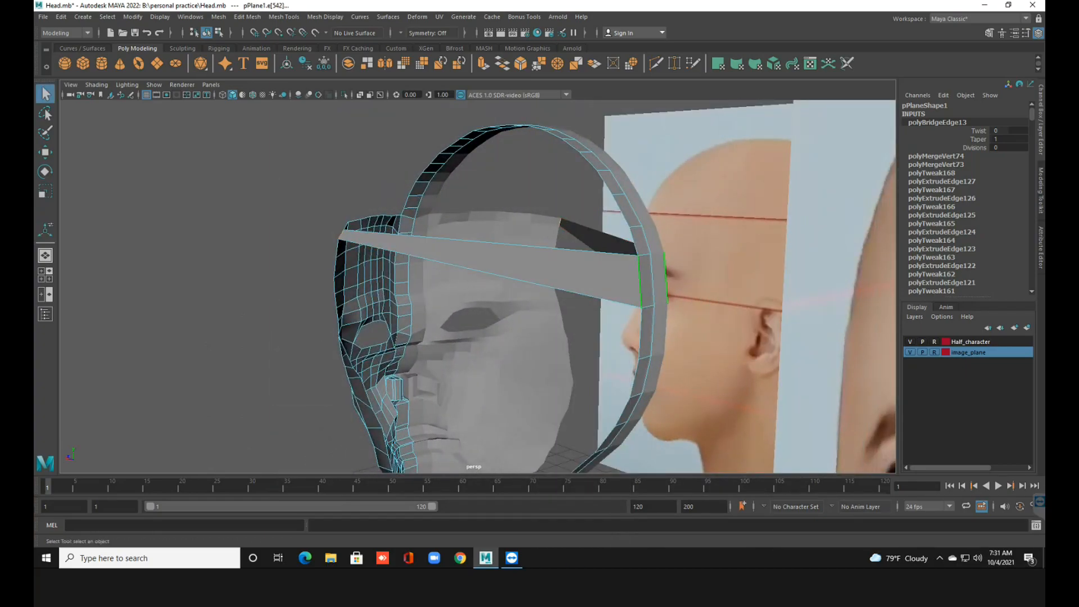
key(w)
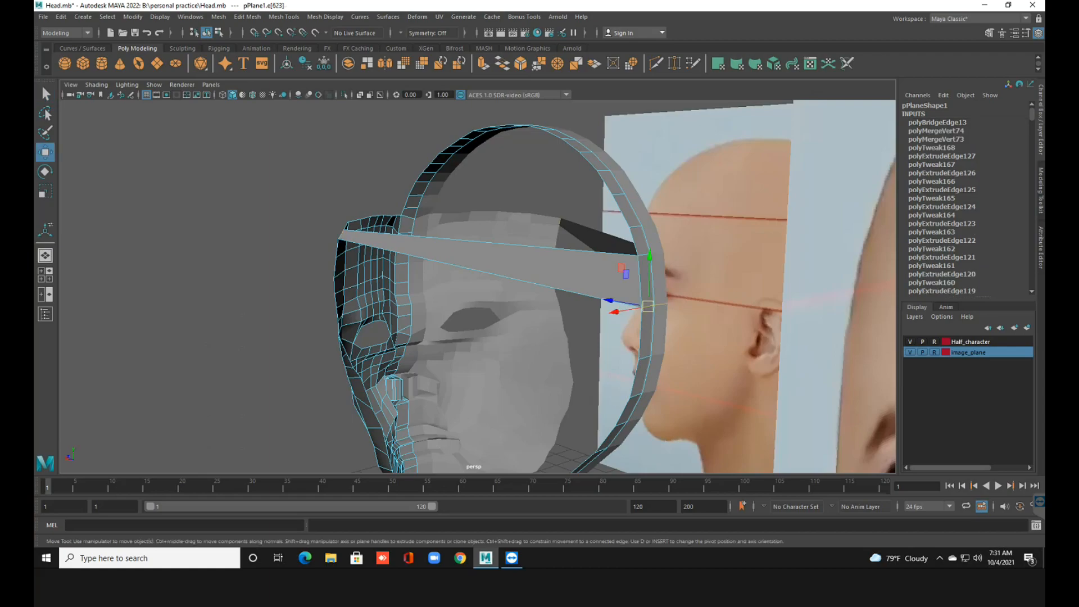
drag(649, 279, 635, 255)
scroll(618, 242, up, 4)
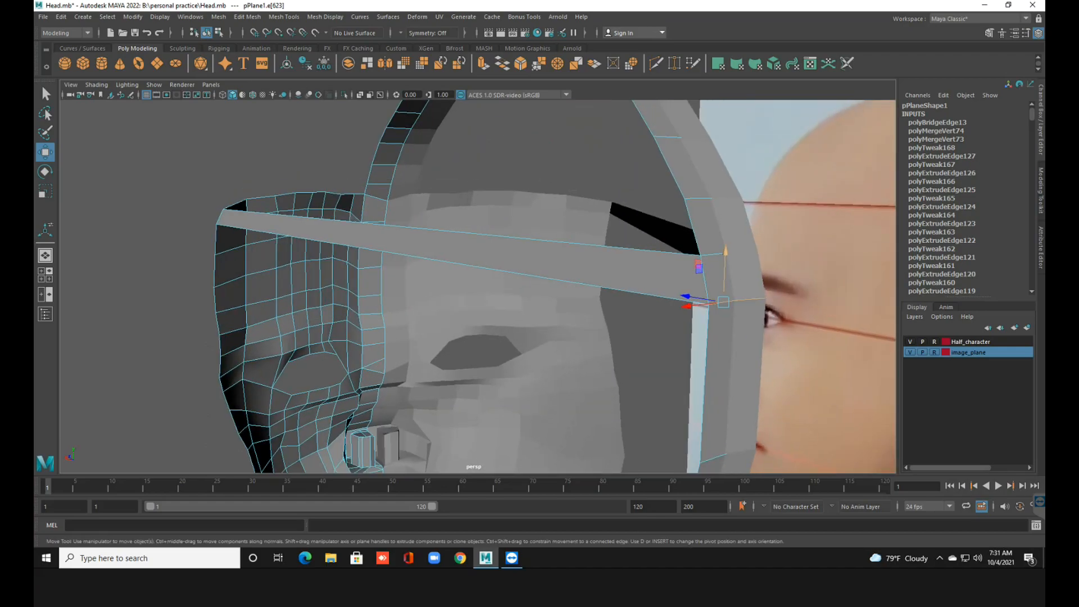
drag(725, 251, 725, 234)
Insert an edge loop across the long centre strip segment just below the bridge at the back of the skull.
right_drag(699, 265, 737, 249)
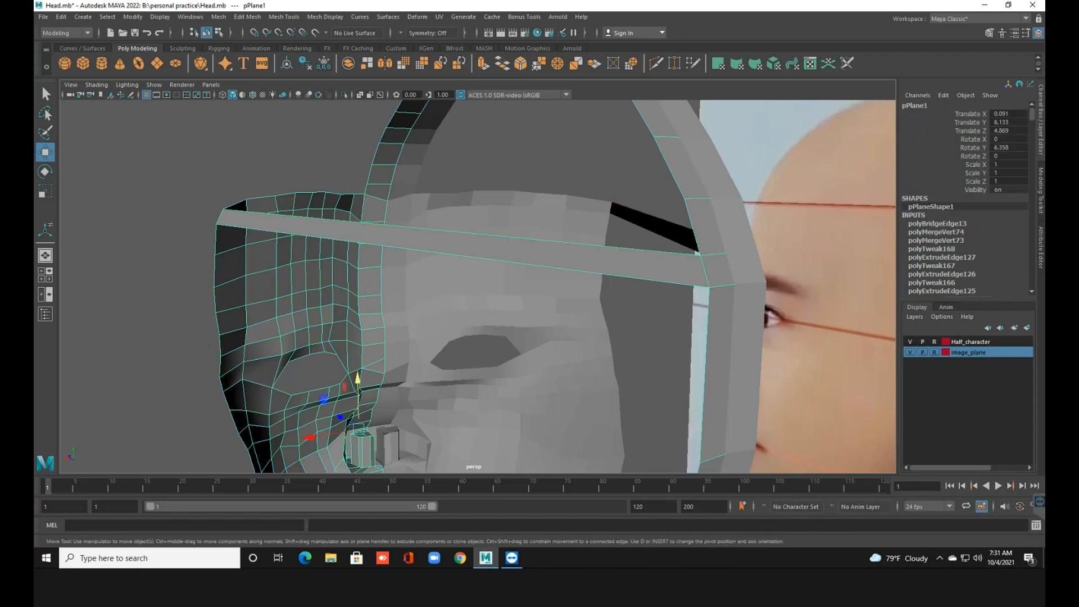
shift+right_click(728, 228)
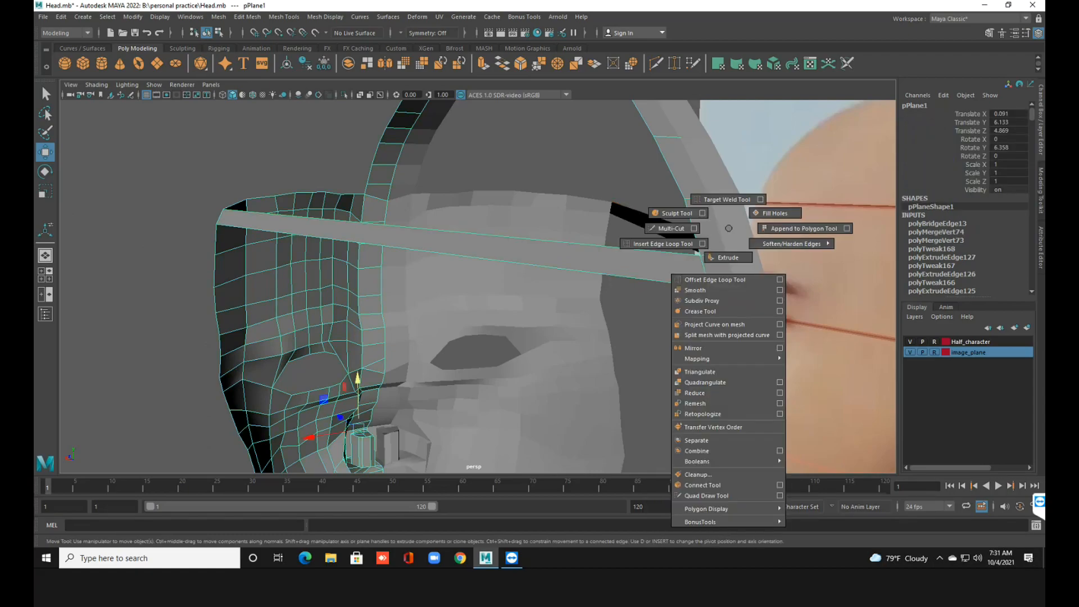
shift+right_drag(697, 253, 665, 244)
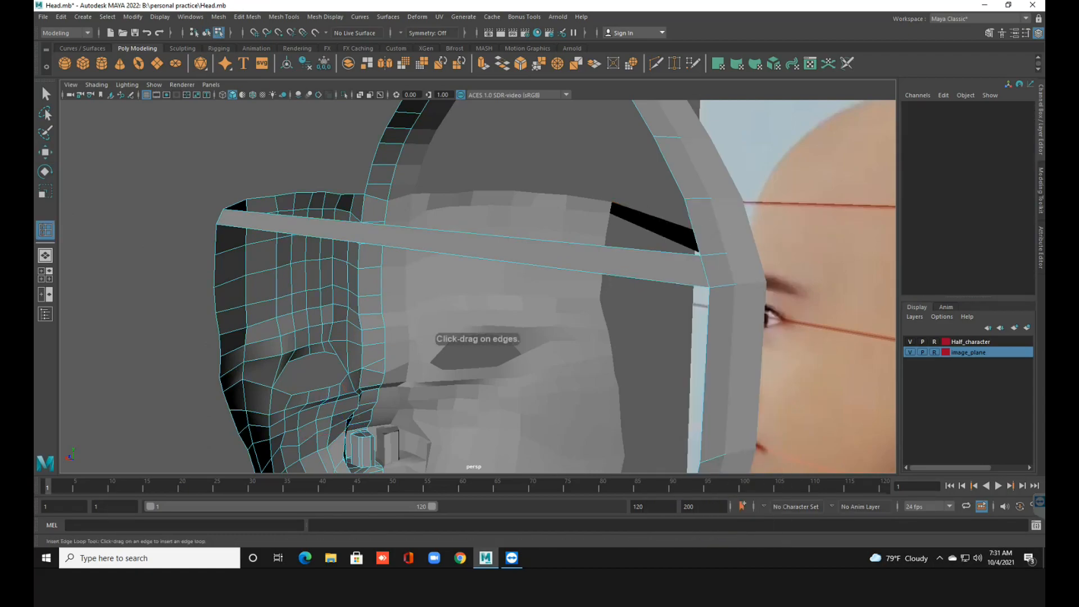
drag(703, 388, 702, 388)
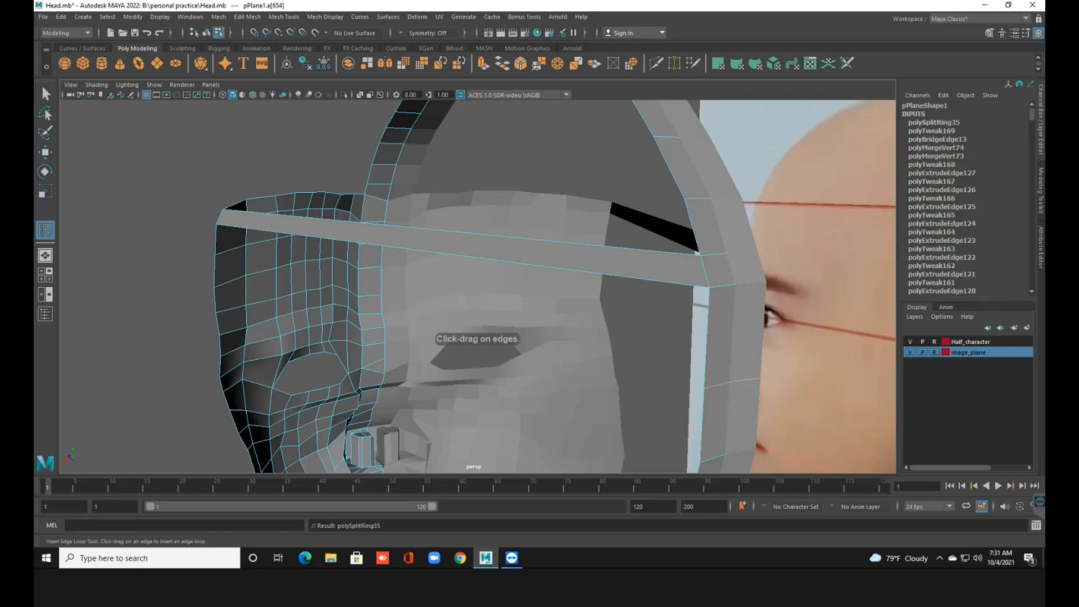
Select the inserted loop's vertices and, in the side view, move them slightly backward to round the strip toward the skull outline.
key(q)
right_drag(701, 267, 669, 268)
drag(669, 351, 753, 420)
scroll(631, 348, down, 8)
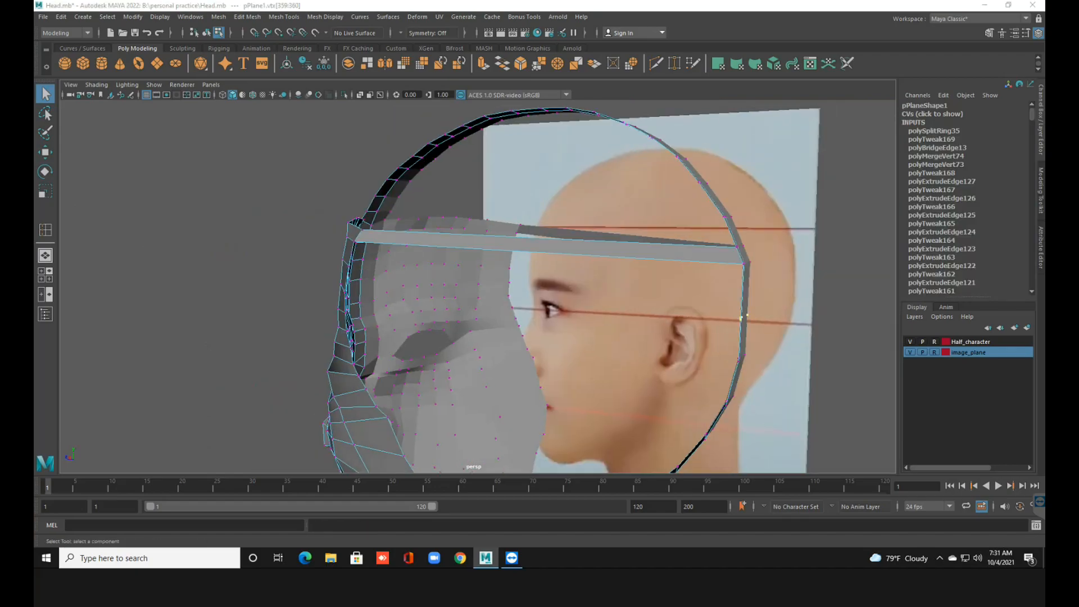
key(space)
key(space)
scroll(393, 281, up, 6)
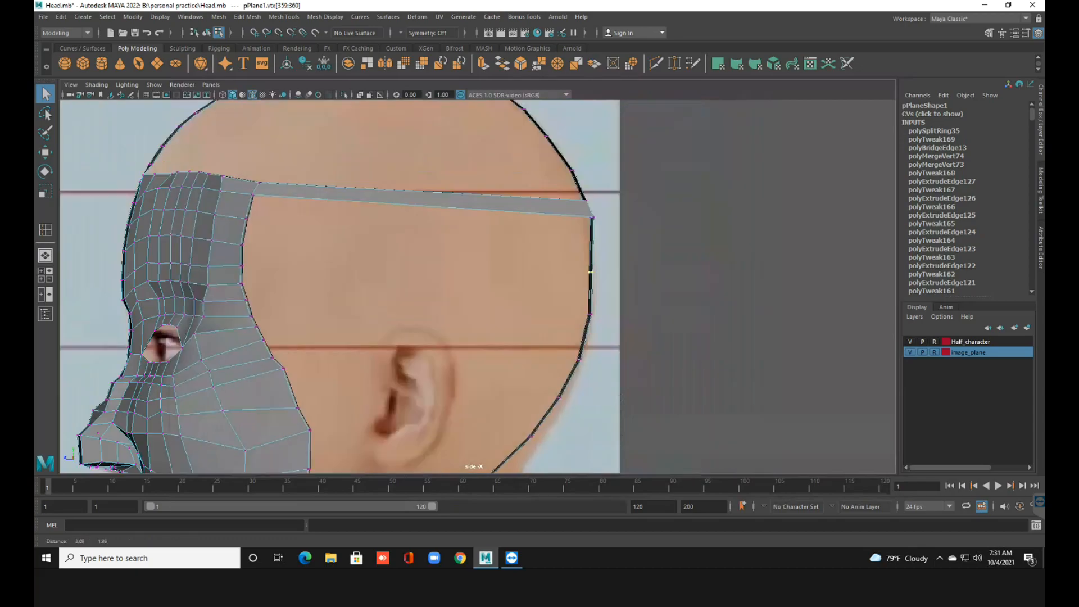
alt+middle_drag(393, 281, 380, 286)
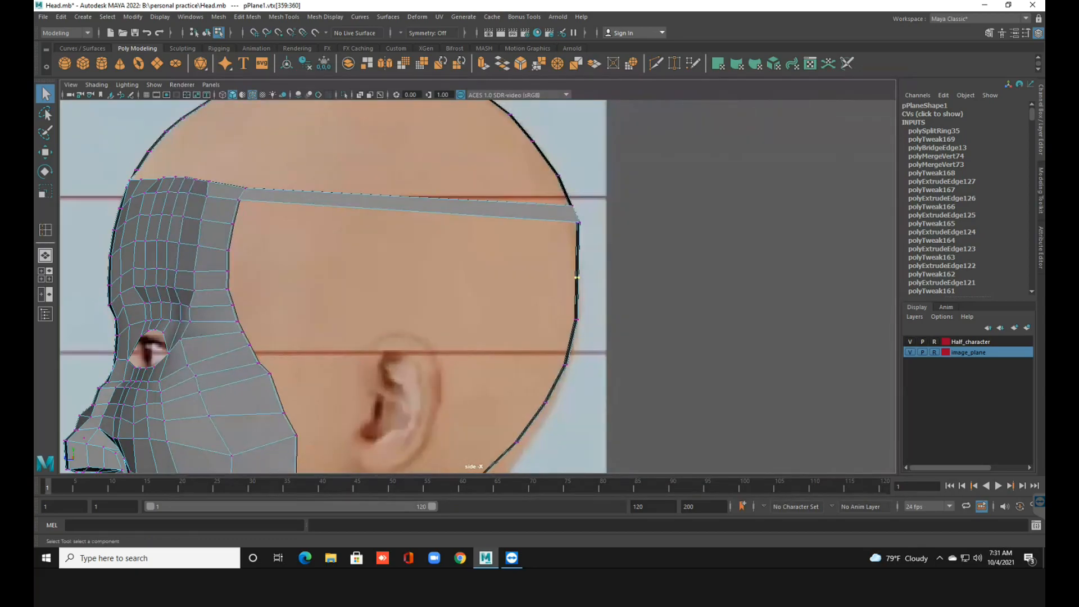
key(w)
drag(527, 277, 532, 277)
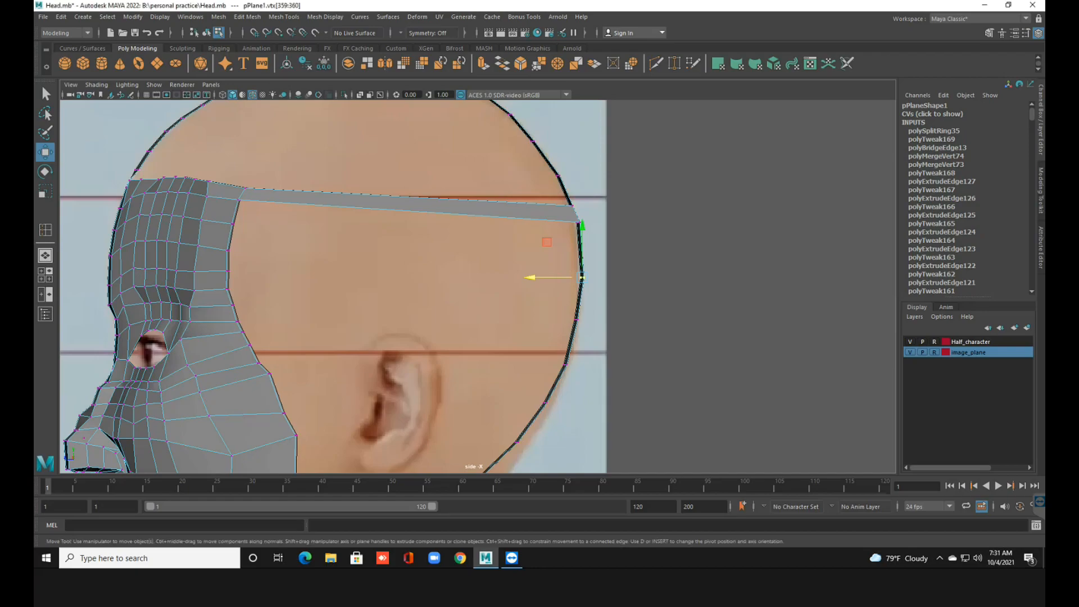
Return to the perspective view in object mode and save the scene.
key(space)
key(space)
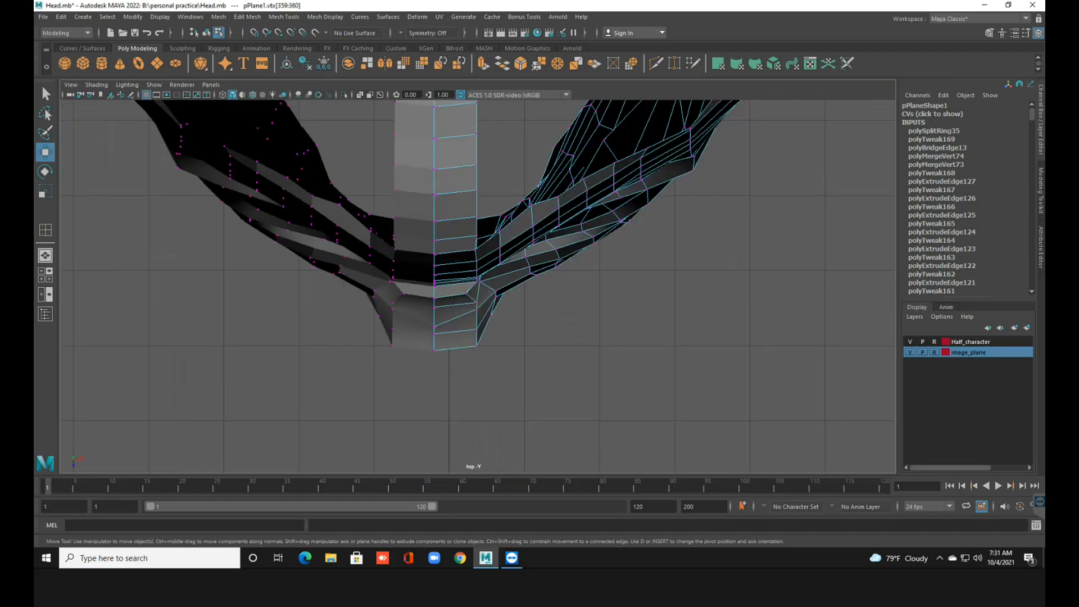
key(space)
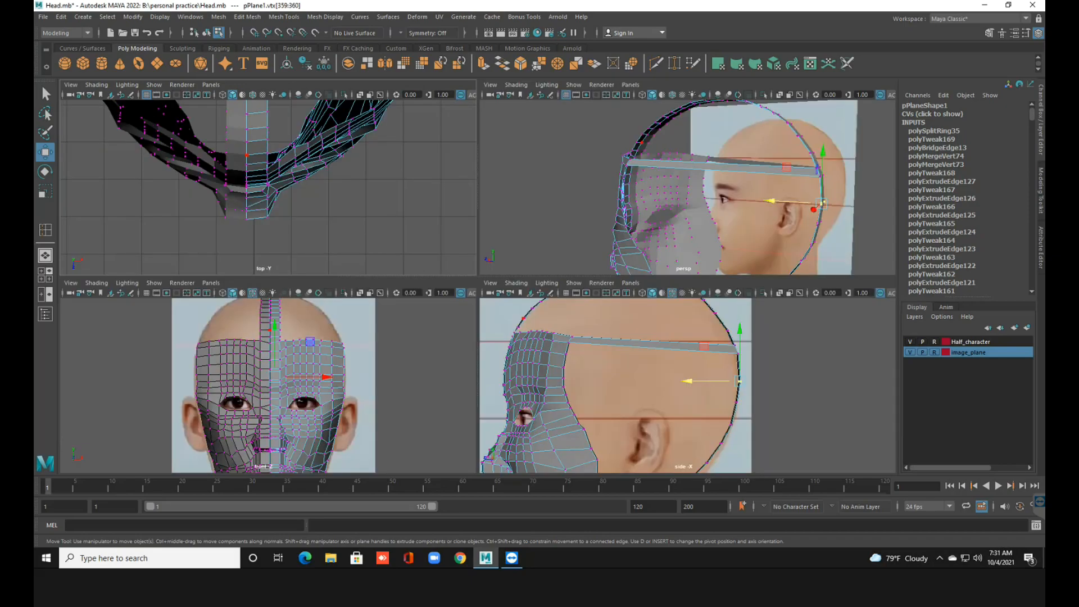
key(space)
alt+drag(556, 219, 545, 254)
right_drag(545, 254, 596, 239)
key(ctrl+s)
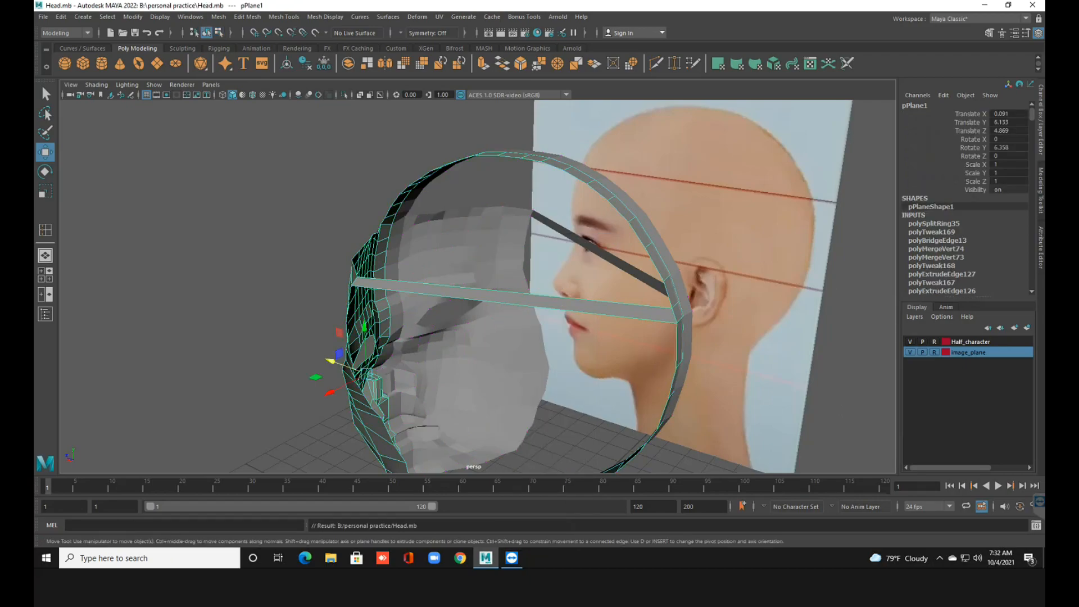
Insert ten edge loops at roughly even spacing along the bridge from the forehead to the back of the centre strip.
scroll(477, 287, up, 4)
alt+middle_drag(478, 292, 453, 246)
alt+drag(477, 287, 513, 276)
alt+middle_drag(513, 276, 533, 282)
alt+drag(534, 282, 535, 303)
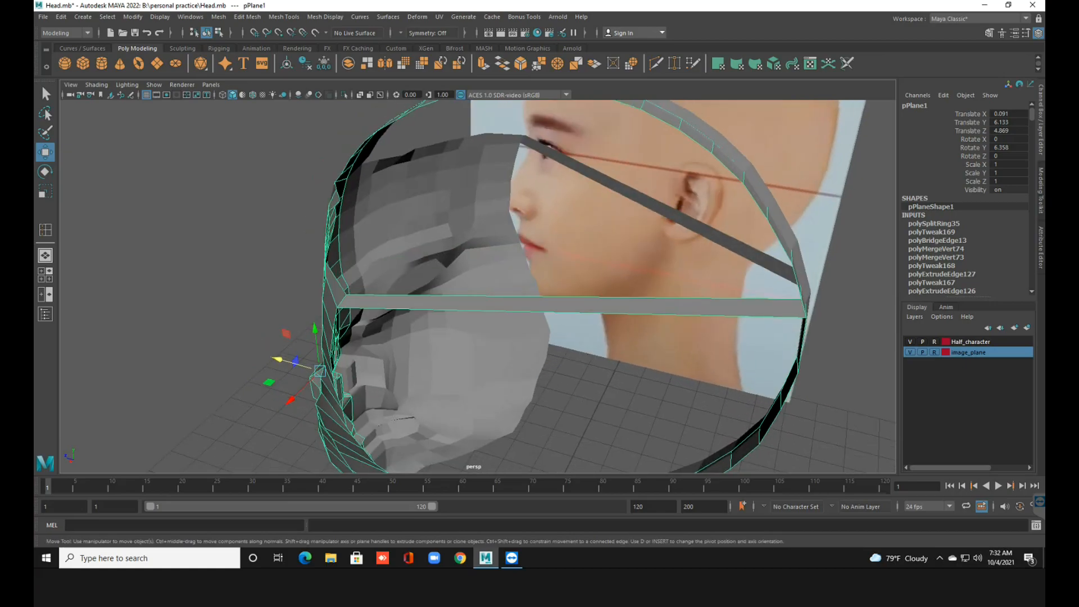
shift+right_drag(470, 204, 556, 206)
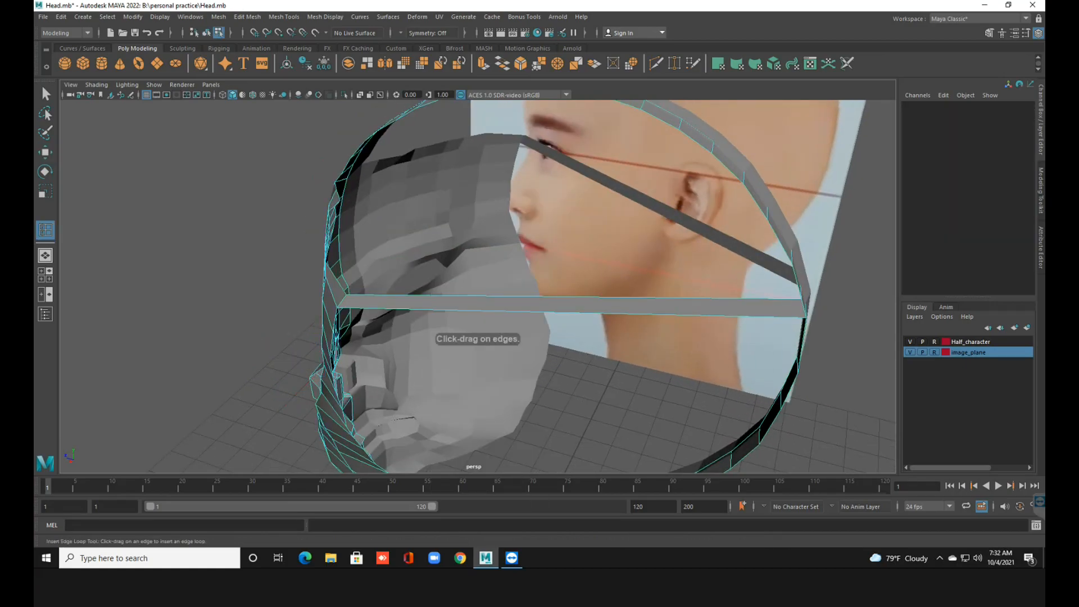
click(387, 308)
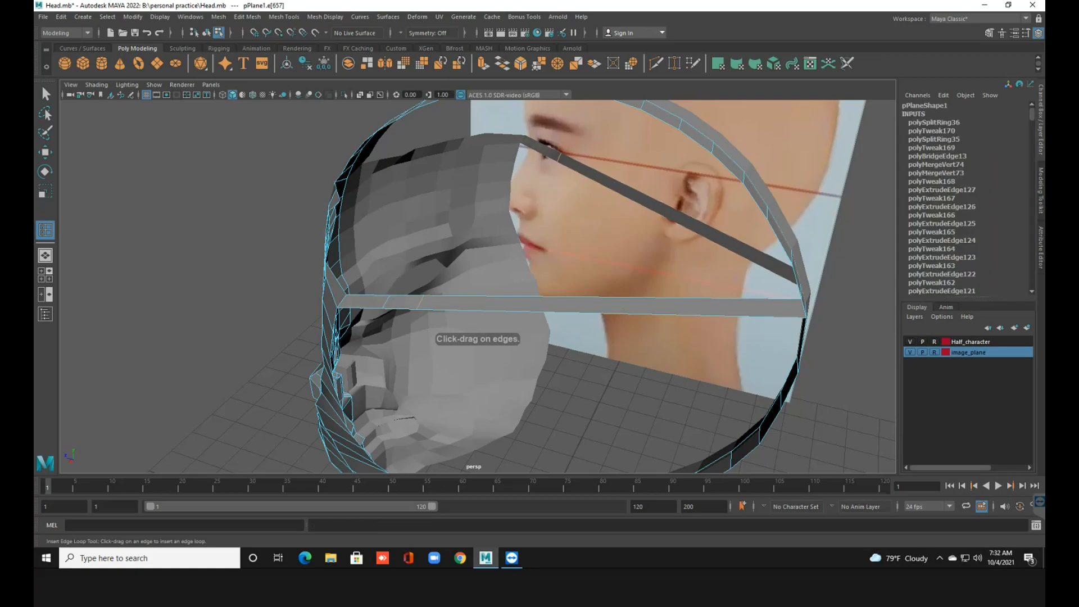
click(421, 303)
click(446, 303)
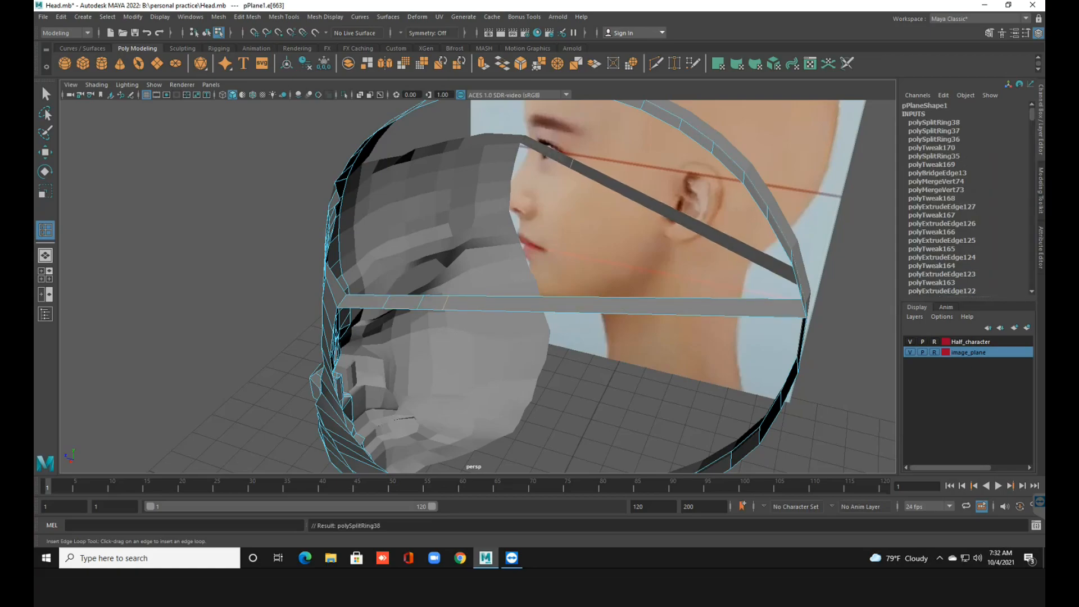
click(488, 304)
click(527, 303)
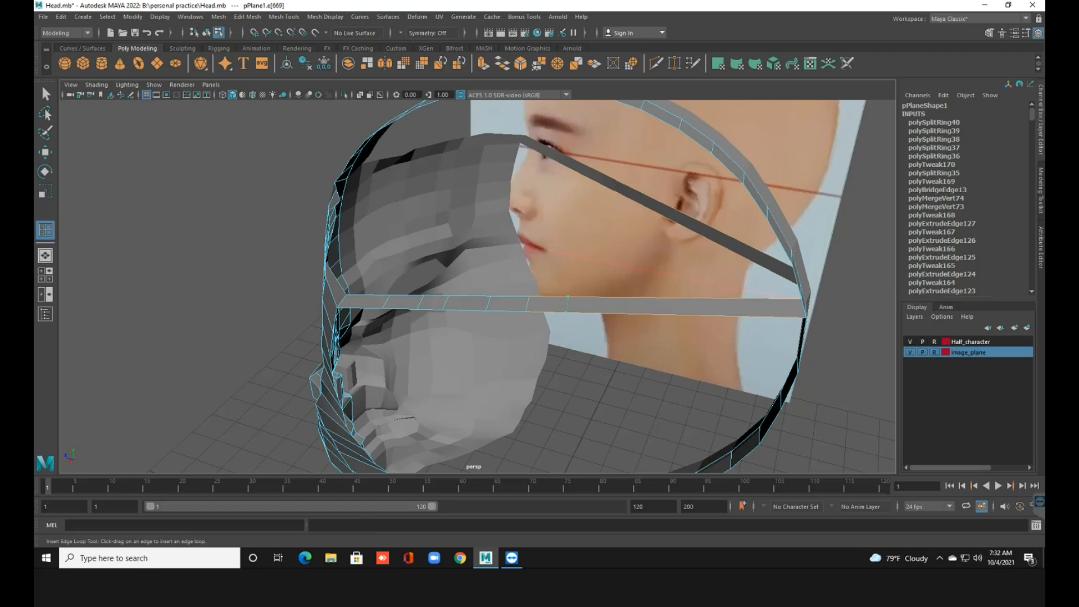
click(568, 305)
click(607, 305)
click(653, 305)
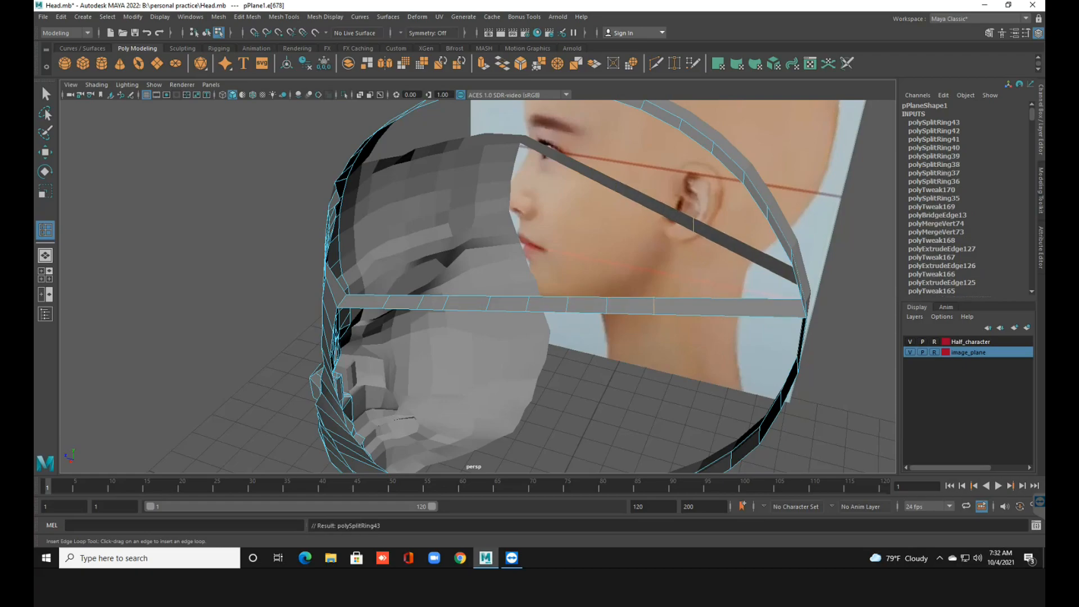
click(696, 304)
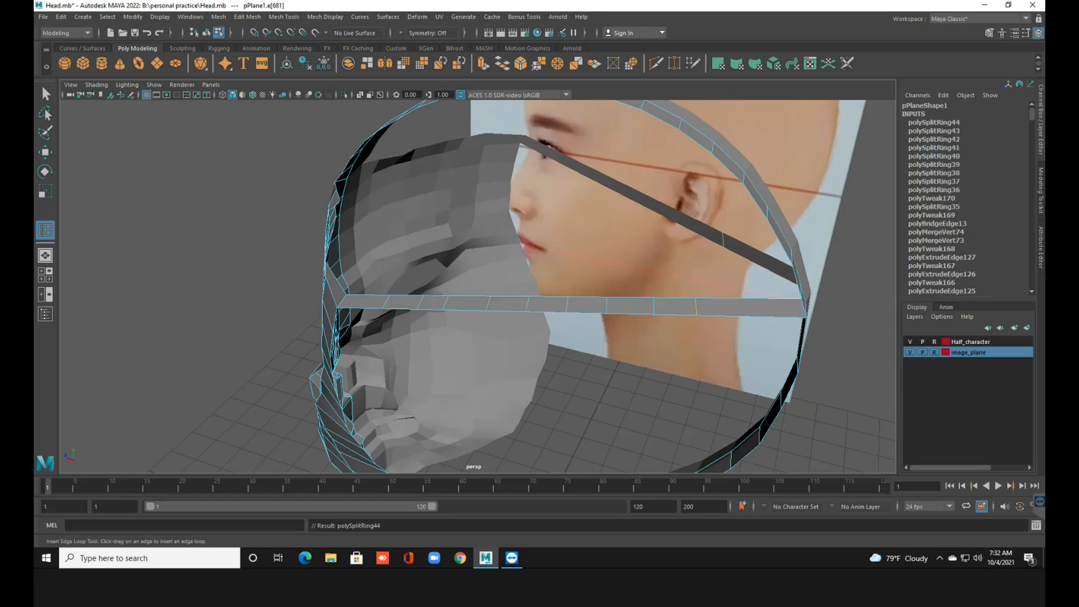
click(747, 306)
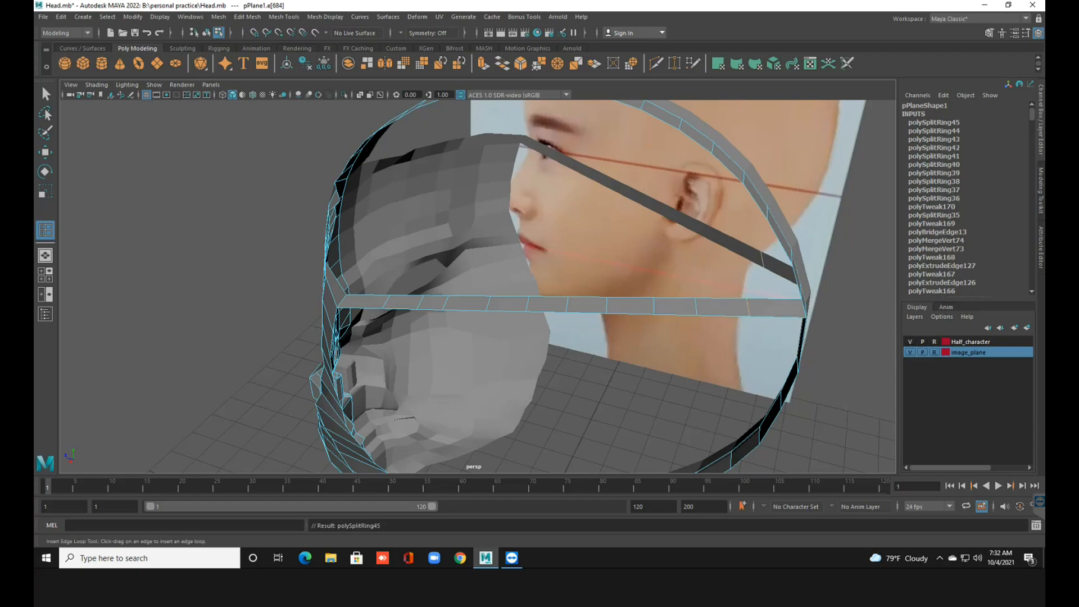
key(q)
Select the foremost inserted loop's vertices on the bridge and, in the top view, move them outward and slightly backward.
right_drag(604, 263, 662, 248)
key(space)
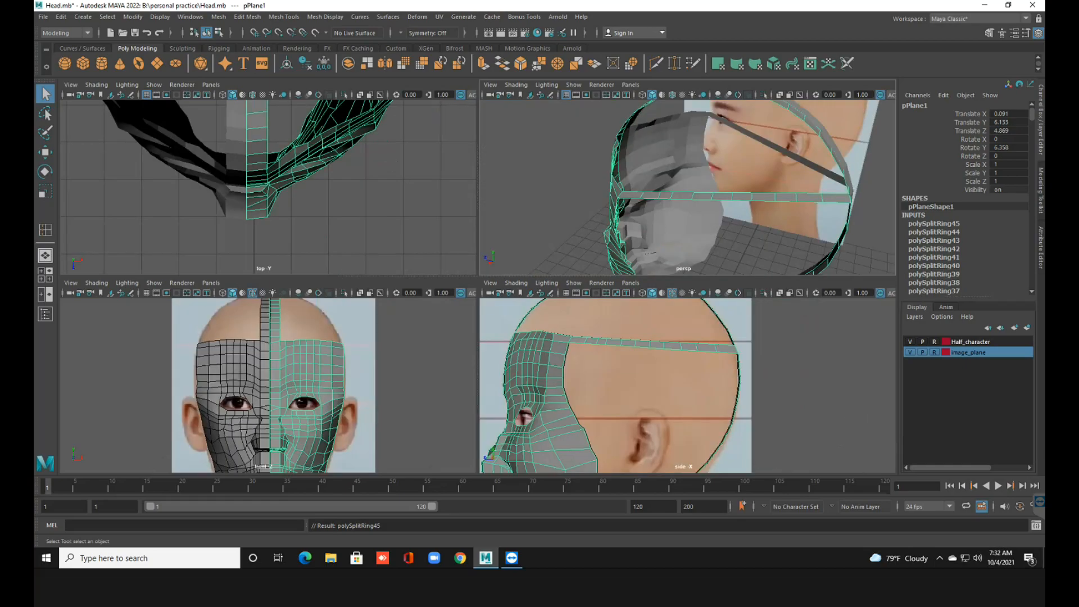
key(space)
alt+middle_drag(529, 185, 427, 457)
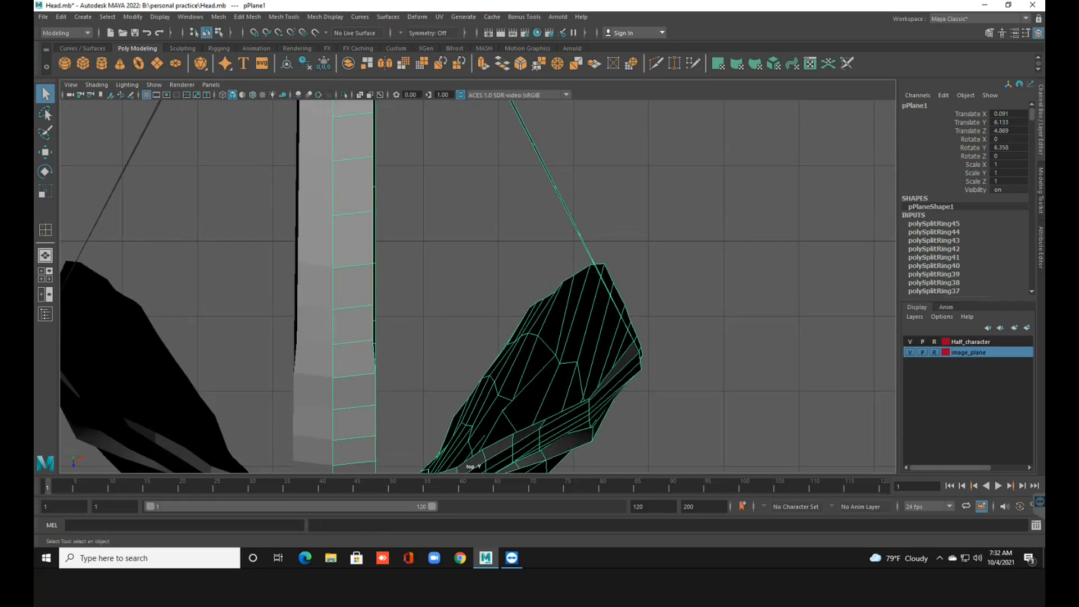
right_drag(574, 228, 521, 225)
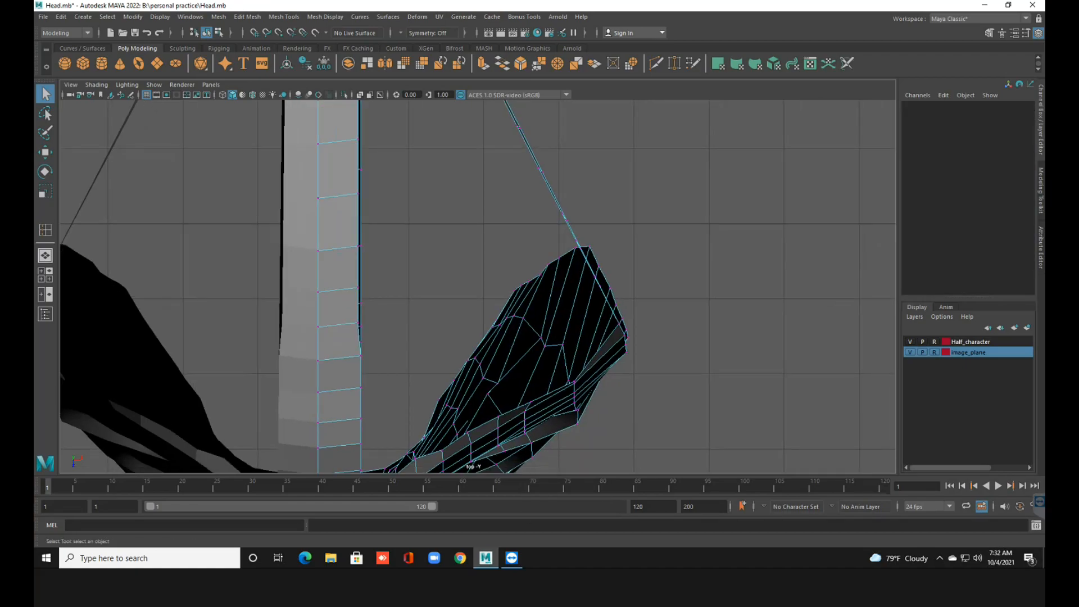
key(space)
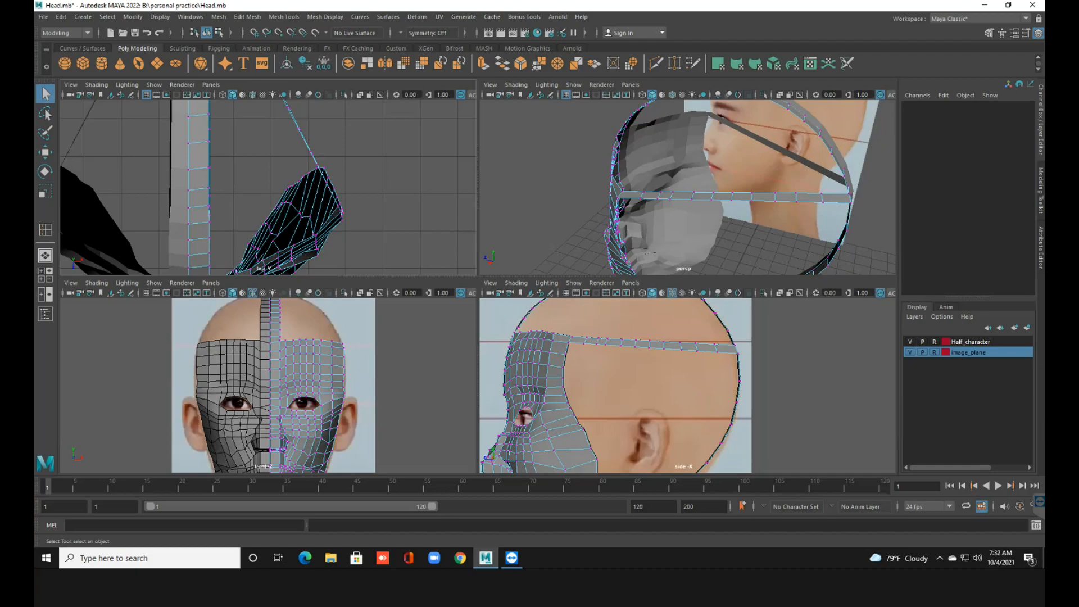
drag(579, 331, 591, 349)
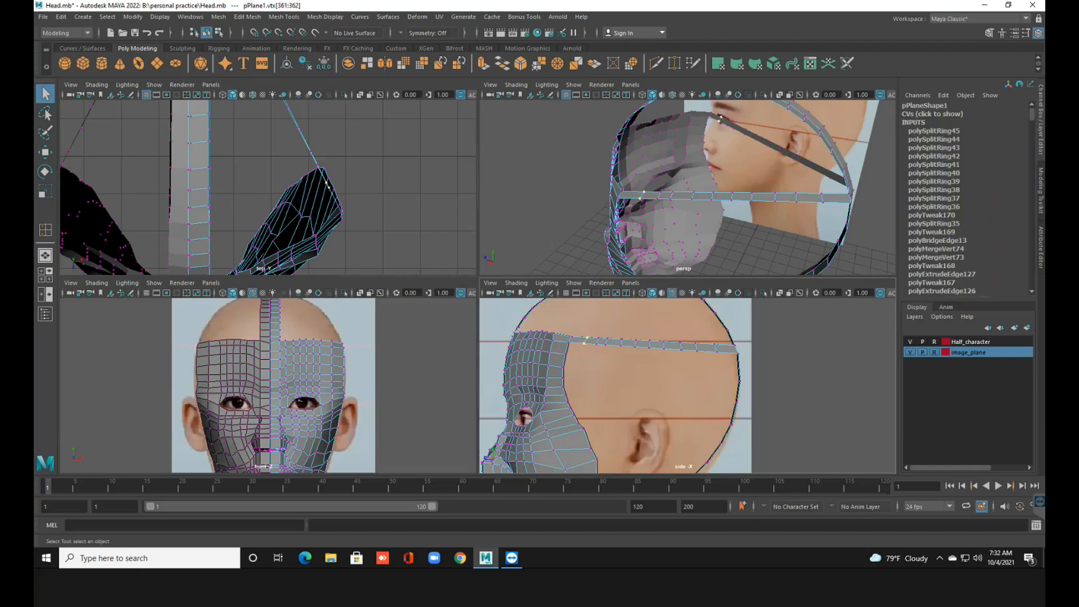
key(space)
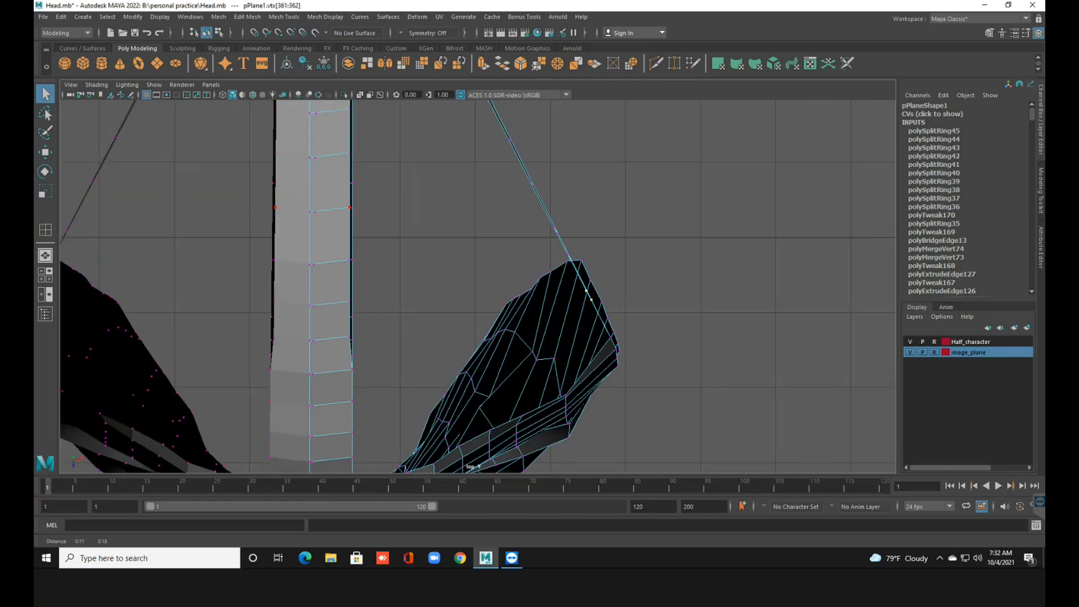
key(w)
drag(588, 296, 627, 283)
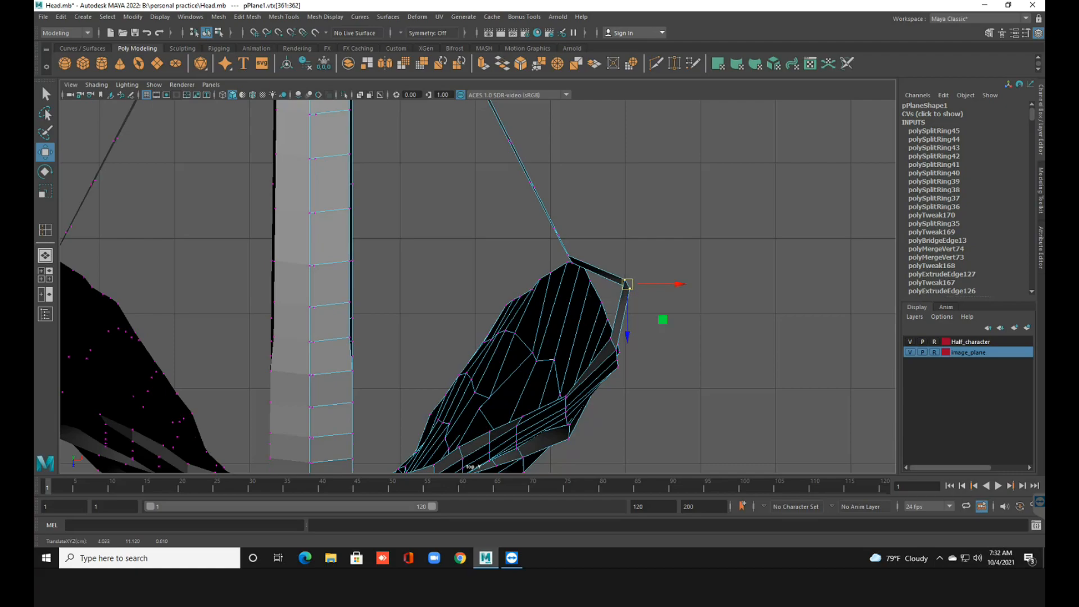
Select both vertices of the bridge's second loop in the side view and move them outward from the head.
click(572, 262)
key(space)
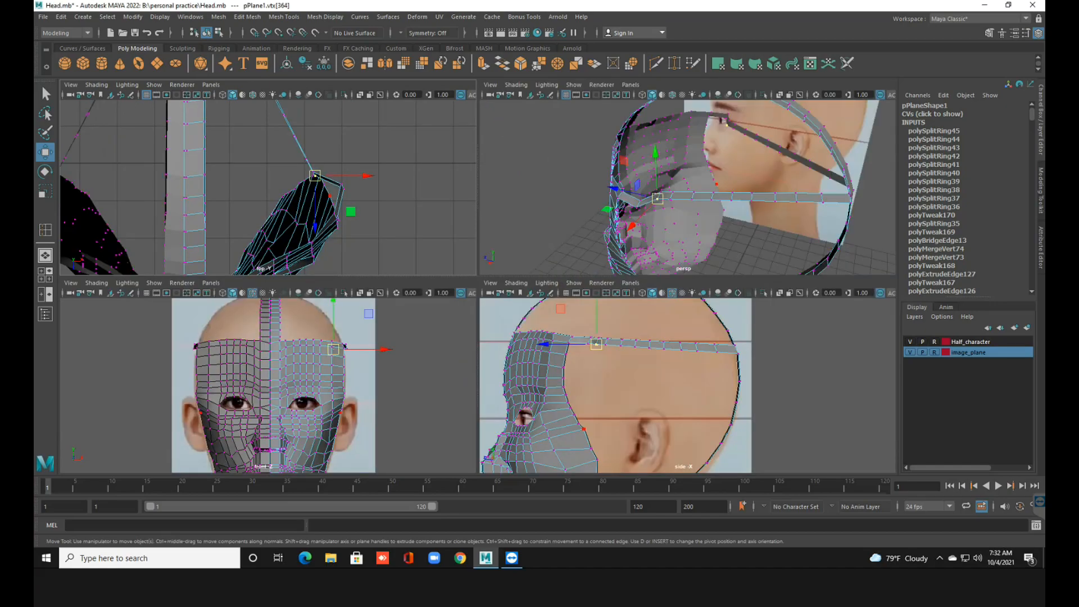
scroll(584, 429, up, 3)
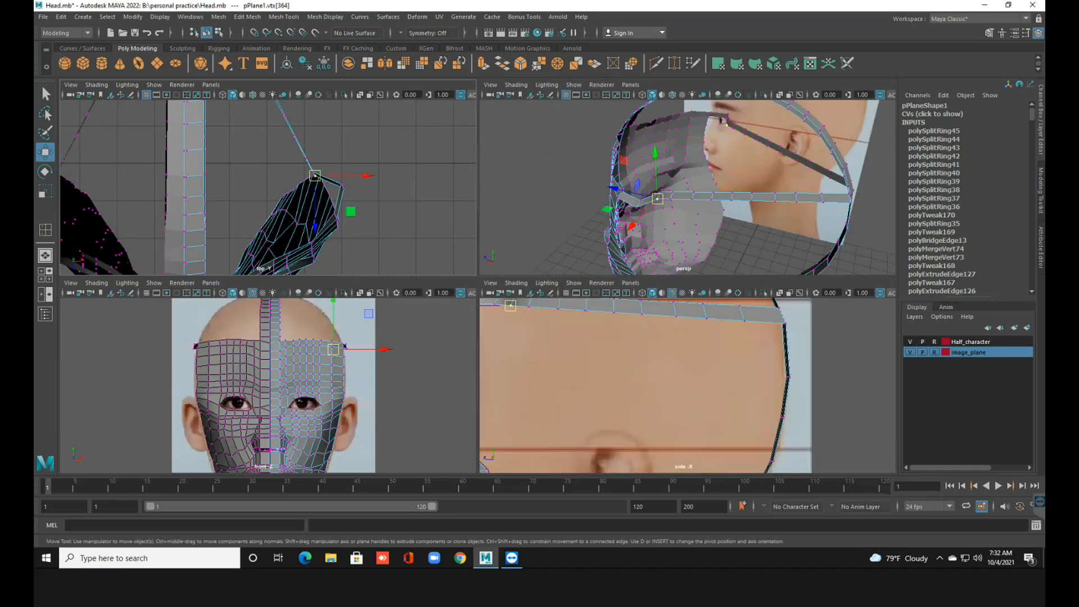
alt+middle_drag(669, 360, 705, 410)
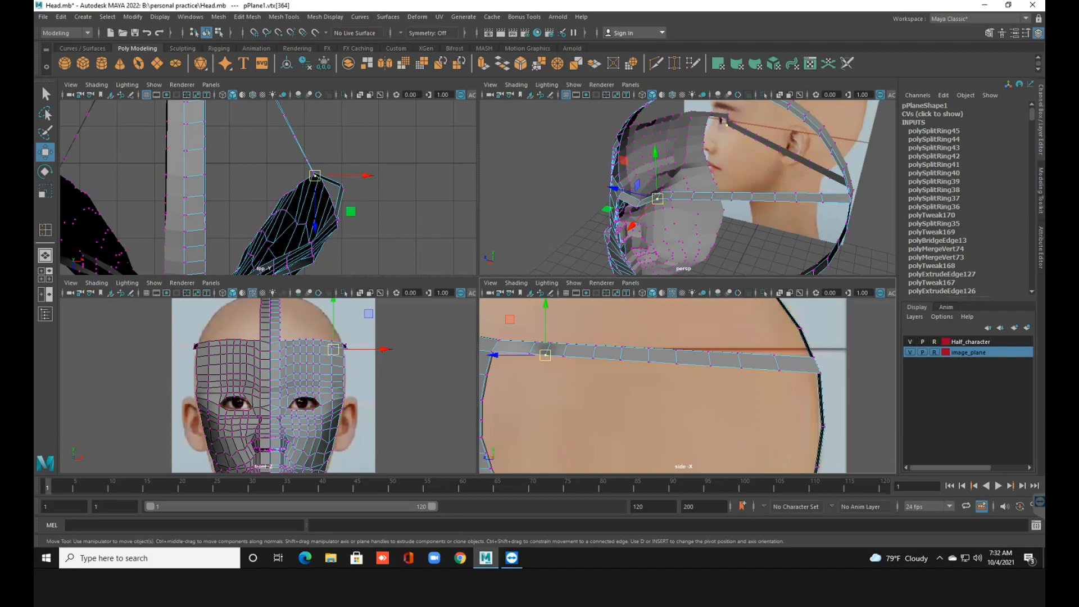
key(ctrl+z)
drag(542, 330, 559, 368)
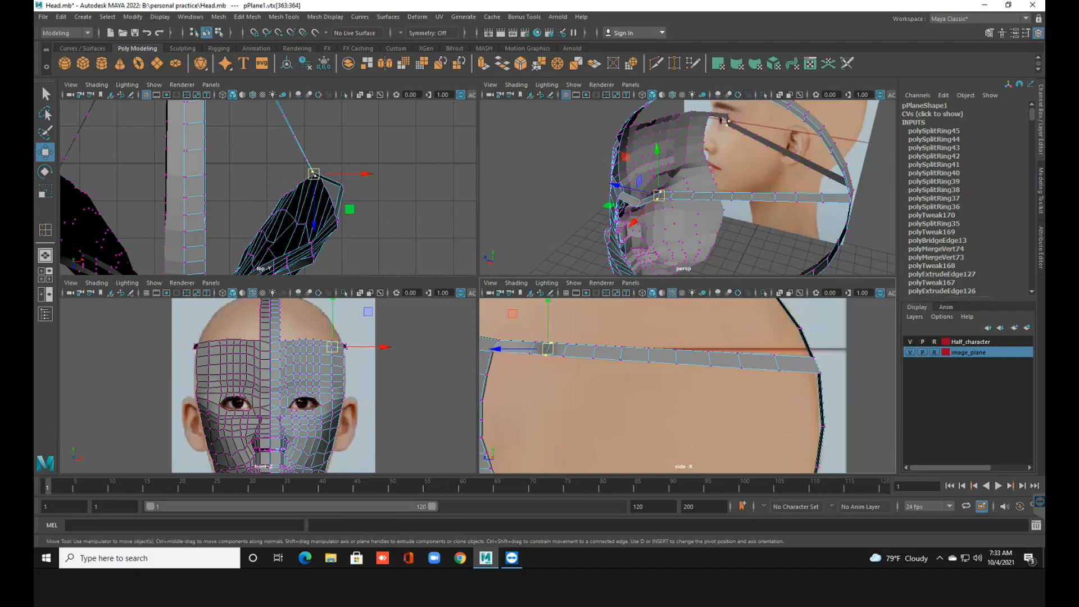
drag(332, 347, 342, 347)
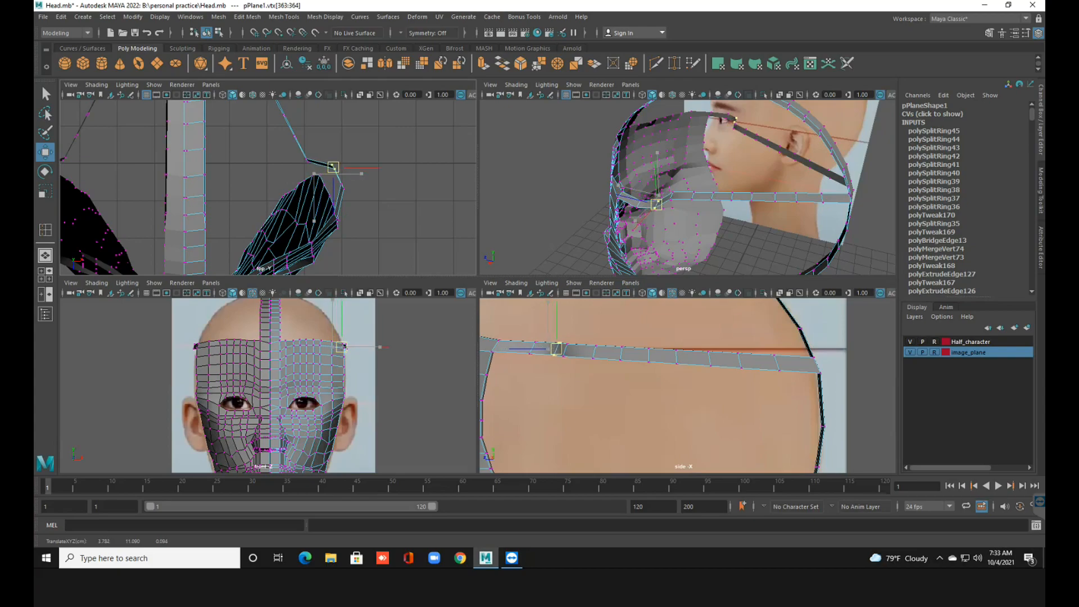
In a full-screen top view, move the bridge's third and fourth loops outward and backward to curve around the skull.
drag(333, 167, 327, 143)
key(space)
scroll(597, 195, down, 3)
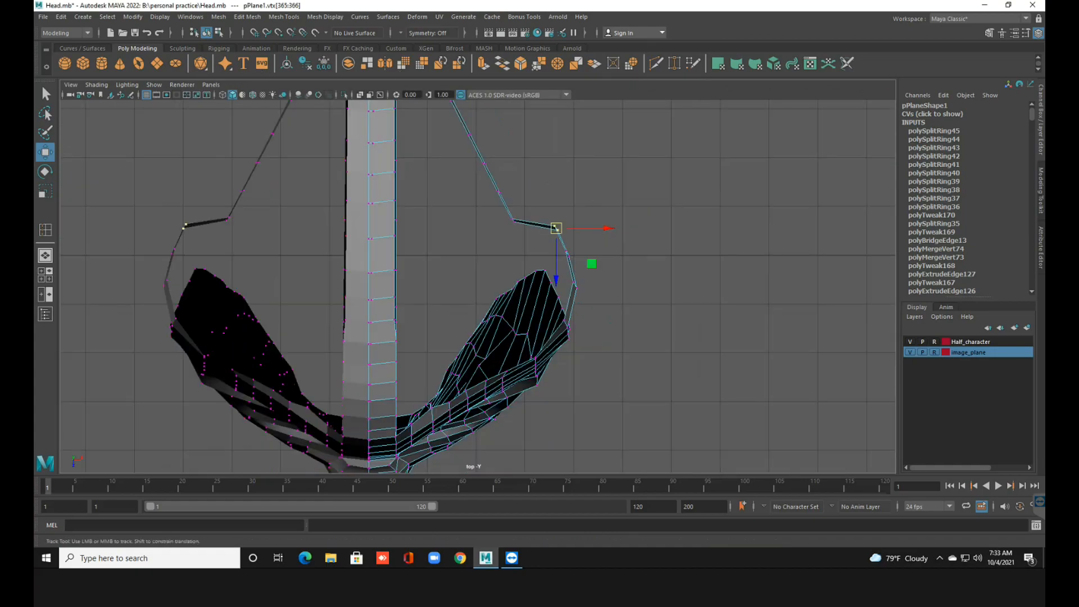
key(ctrl+space)
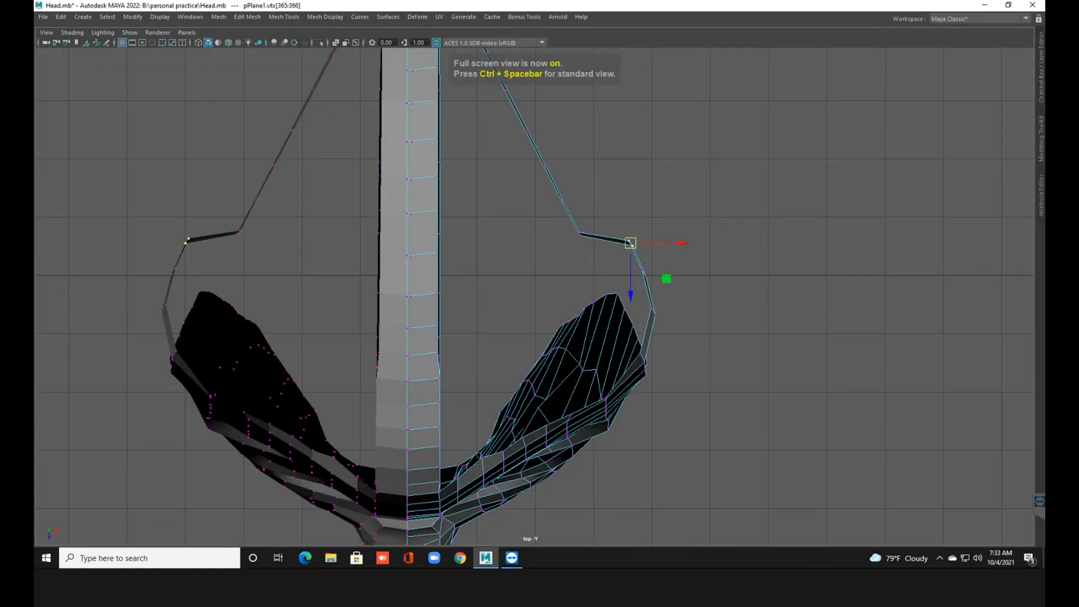
alt+middle_drag(630, 243, 614, 352)
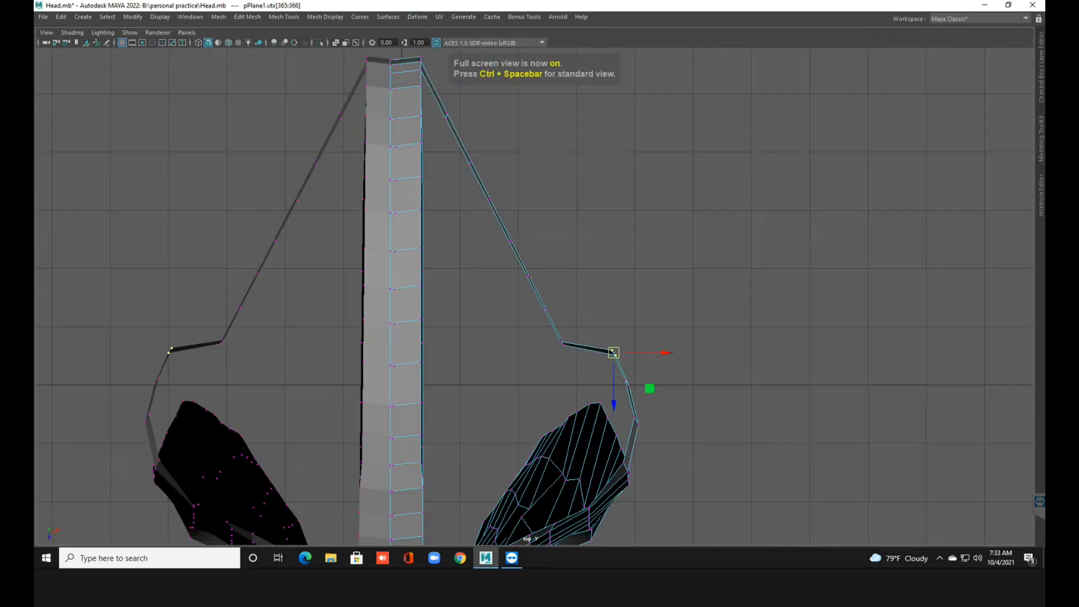
click(562, 343)
drag(562, 343, 611, 293)
drag(619, 291, 614, 287)
Adjust the second and third loops' vertices sideways to smooth the bridge's curve beside the temple.
drag(601, 329, 642, 393)
middle_drag(656, 403, 678, 402)
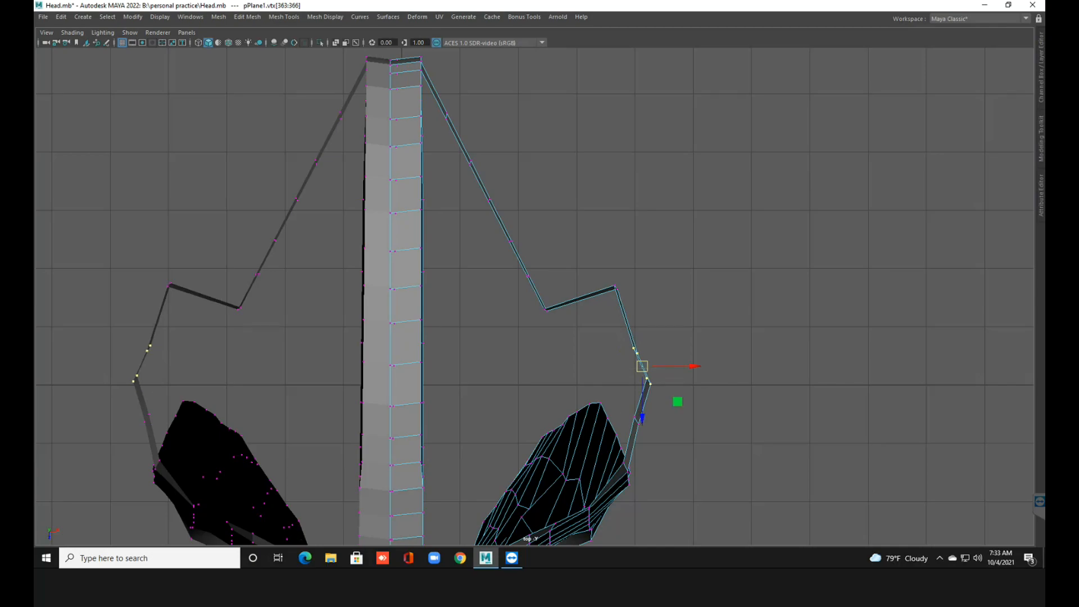
drag(616, 367, 665, 396)
middle_drag(684, 416, 676, 418)
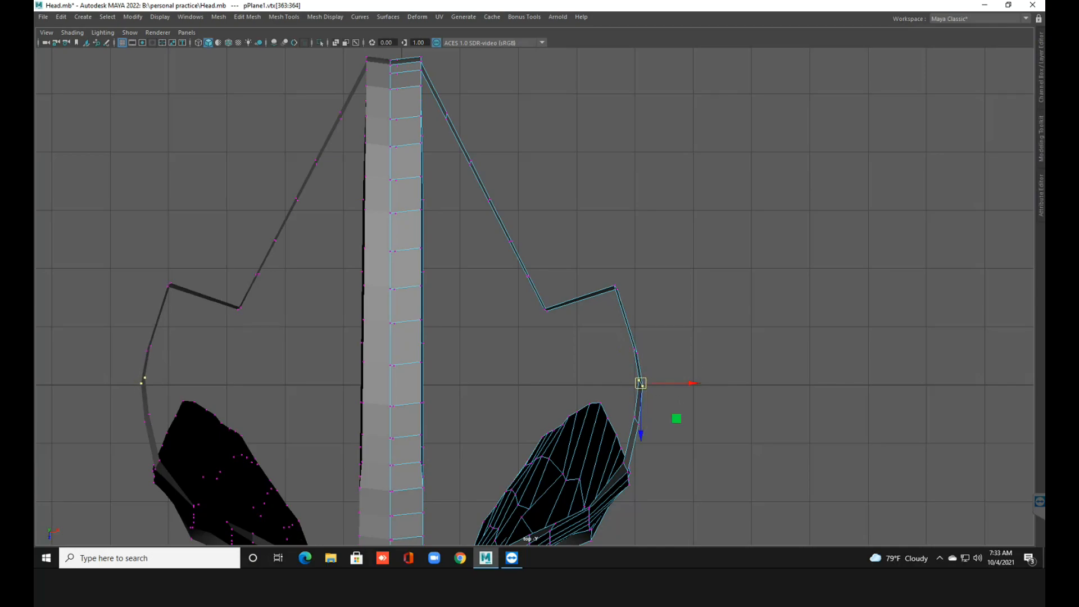
Move the bridge's fifth loop and its two rearmost loops outward to round the strip at the side and back.
drag(541, 294, 551, 316)
middle_drag(551, 315, 579, 245)
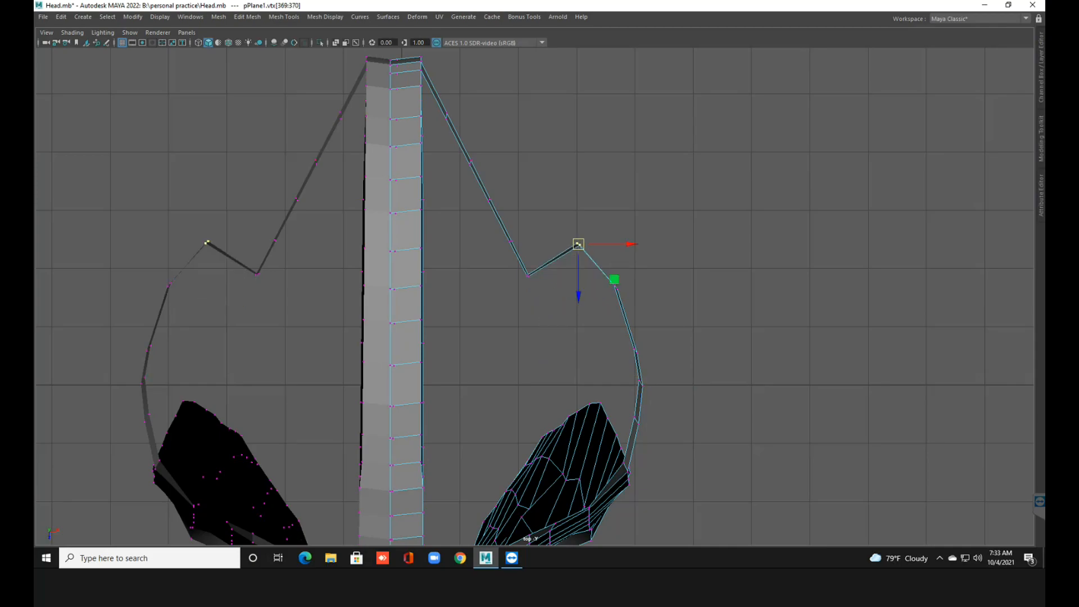
drag(435, 99, 459, 124)
middle_drag(446, 116, 468, 86)
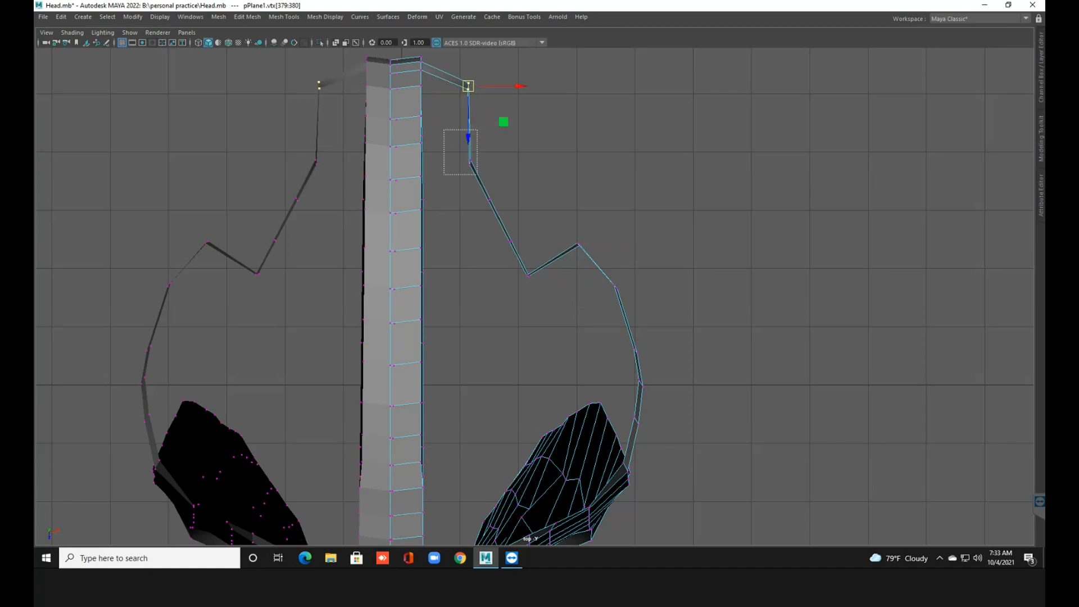
drag(451, 145, 485, 179)
middle_drag(470, 163, 529, 140)
Move the three remaining loops between the side and back of the bridge outward onto the skull curve.
drag(472, 184, 498, 211)
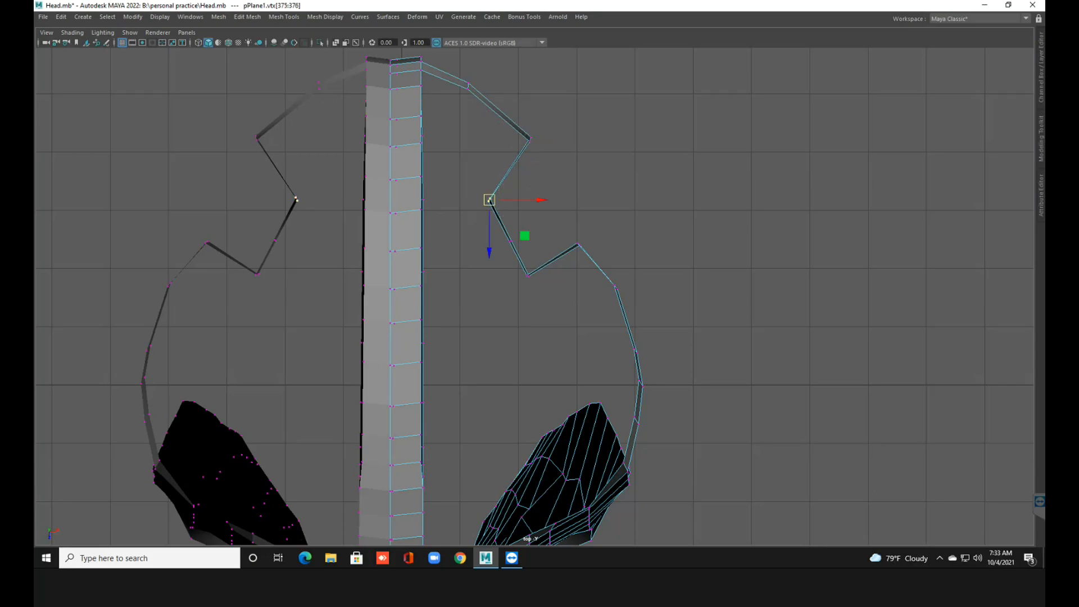
middle_drag(489, 200, 560, 182)
drag(493, 221, 524, 256)
middle_drag(511, 242, 572, 213)
drag(506, 264, 533, 285)
middle_drag(528, 275, 580, 235)
Fine-tune the bridge loops' vertices into an even arc in the top view and save the scene.
drag(586, 236, 554, 259)
middle_drag(578, 243, 589, 281)
mouse_move(494, 144)
mouse_down()
mouse_move(529, 200)
mouse_move(501, 149)
mouse_up()
mouse_move(521, 189)
mouse_down()
mouse_move(553, 219)
mouse_move(540, 187)
mouse_up()
drag(550, 228, 612, 315)
drag(598, 376, 623, 367)
key(ctrl+s)
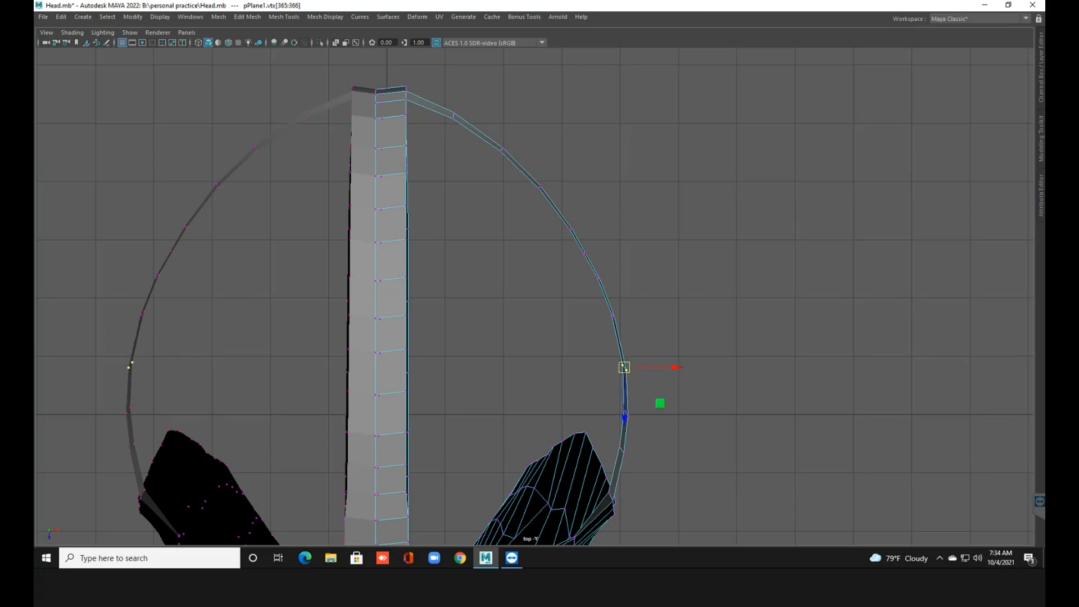
Examine the curved bridge from several angles in the perspective view in object mode.
scroll(535, 297, down, 3)
alt+middle_drag(535, 297, 559, 219)
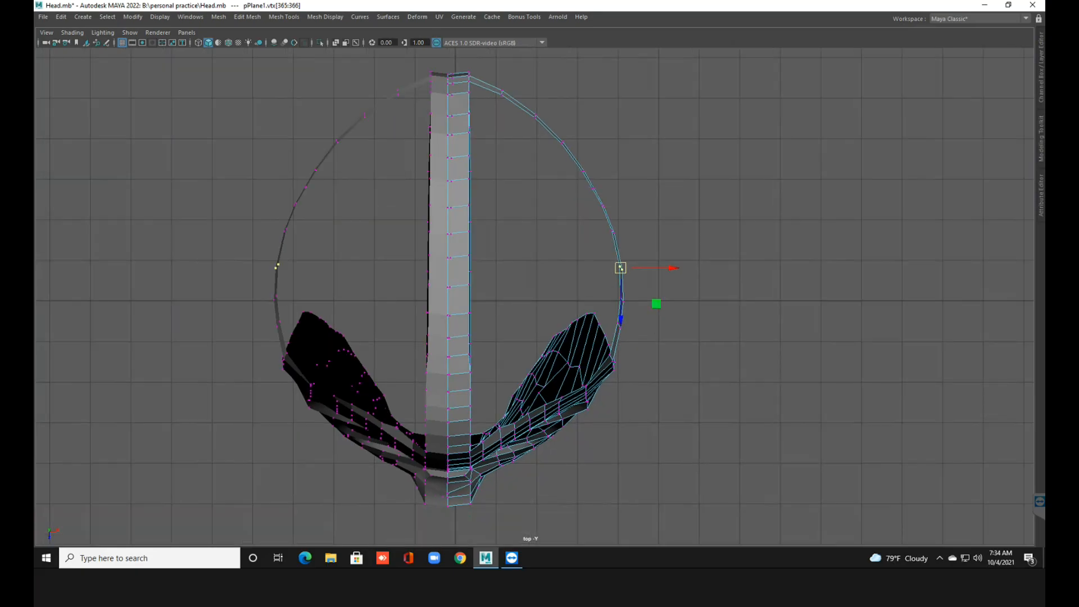
key(space)
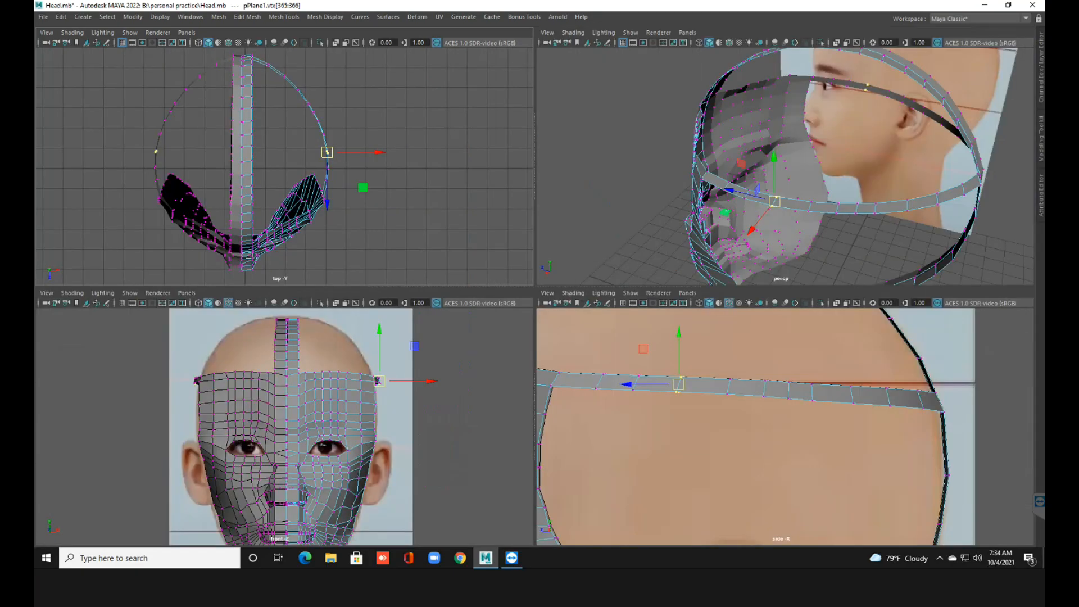
key(space)
scroll(534, 296, down, 4)
alt+drag(393, 230, 538, 176)
right_click(538, 177)
right_drag(537, 177, 589, 162)
click(669, 169)
alt+drag(669, 169, 668, 247)
In the top view, move the bridge's rearmost loop vertices outward and backward to round the back of the skull.
key(space)
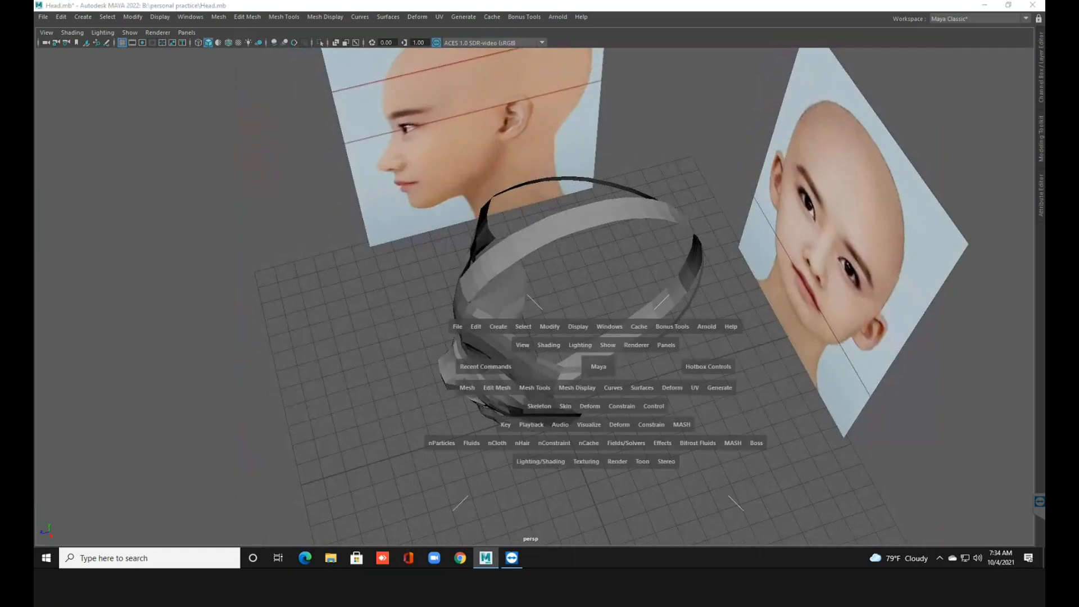
key(space)
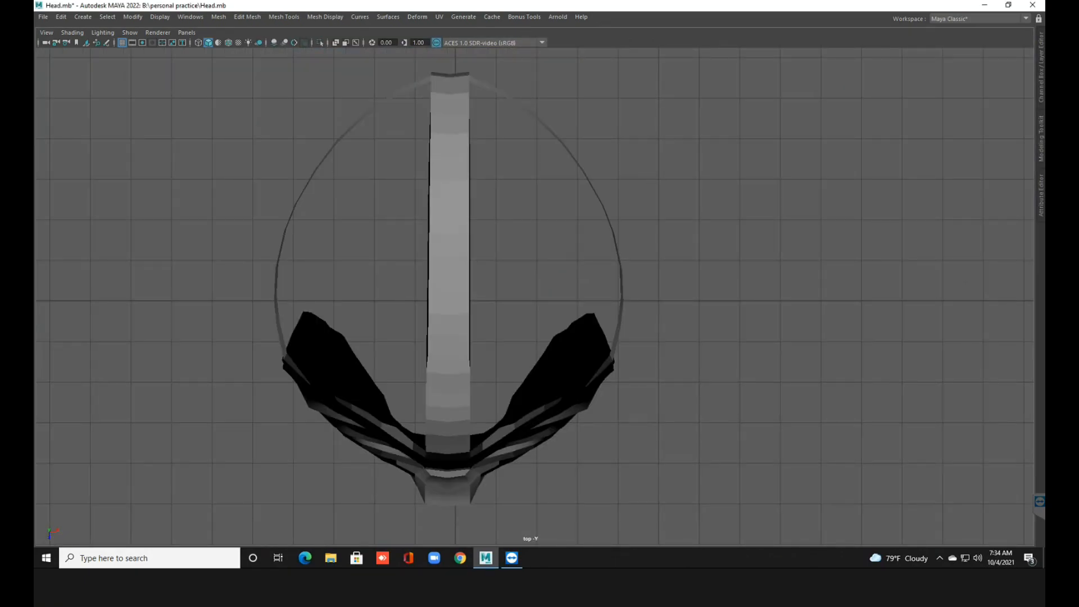
alt+middle_drag(449, 281, 438, 323)
click(552, 160)
right_drag(553, 160, 501, 160)
click(608, 310)
click(489, 135)
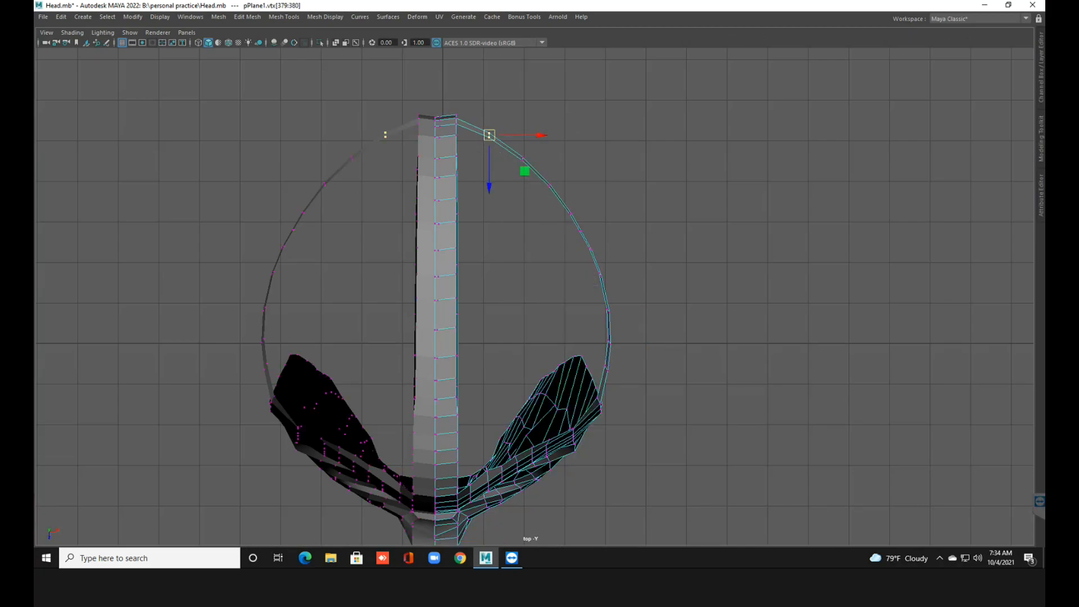
drag(489, 134, 497, 126)
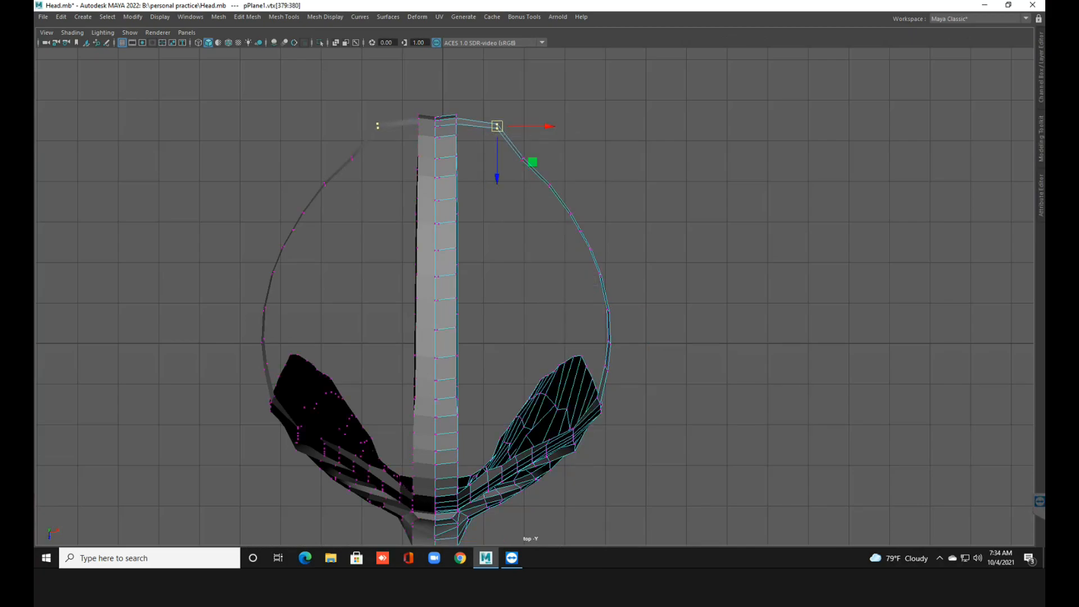
click(522, 160)
drag(523, 160, 534, 151)
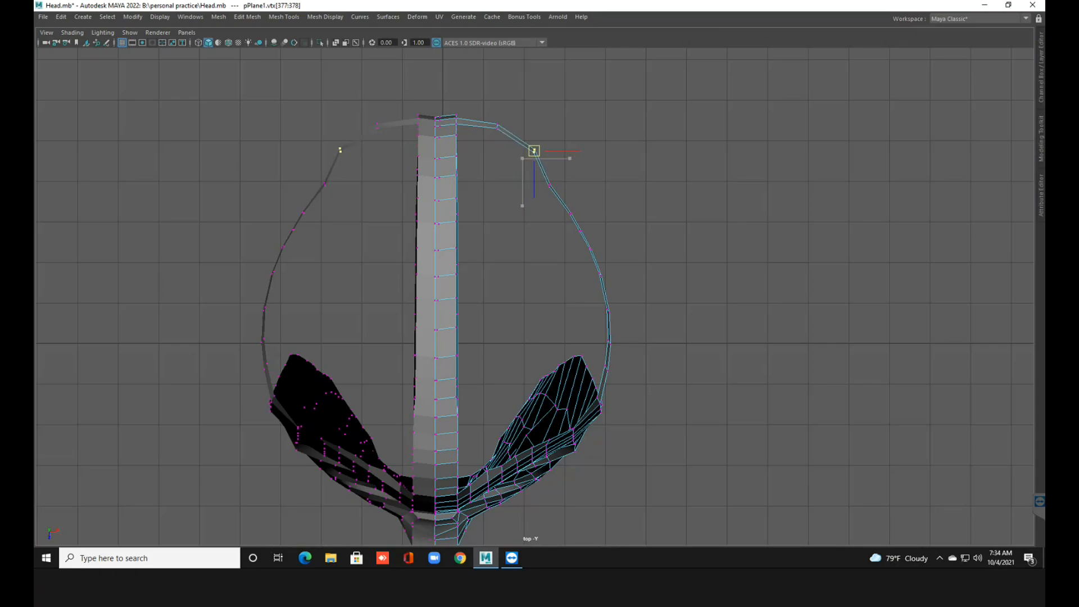
drag(534, 197, 534, 222)
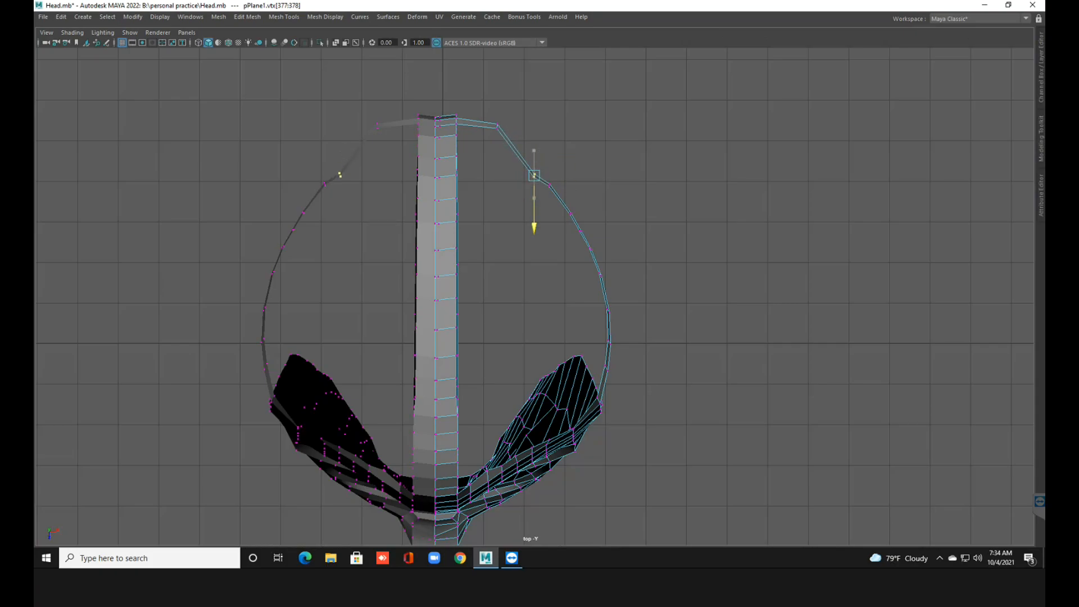
key(ctrl+z)
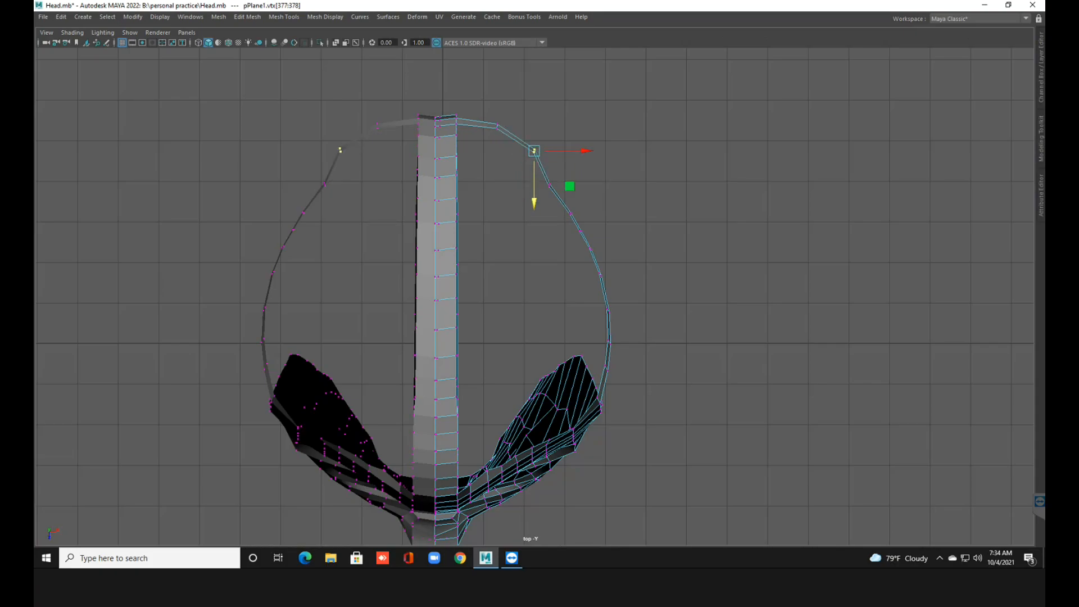
key(ctrl+z)
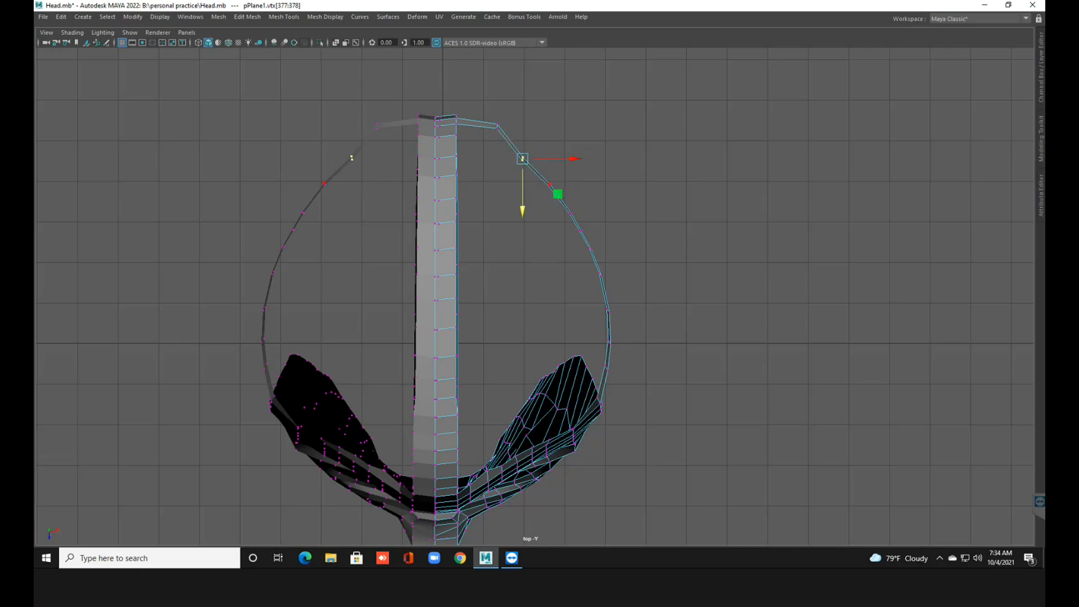
key(g)
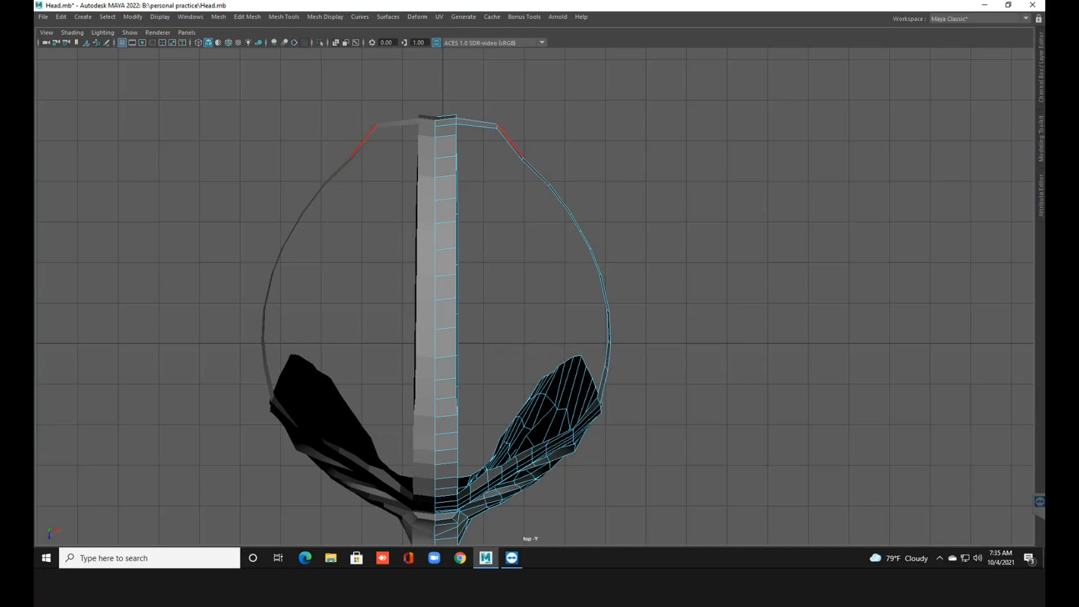
key(ctrl+z)
key(F8)
right_drag(513, 143, 466, 147)
key(w)
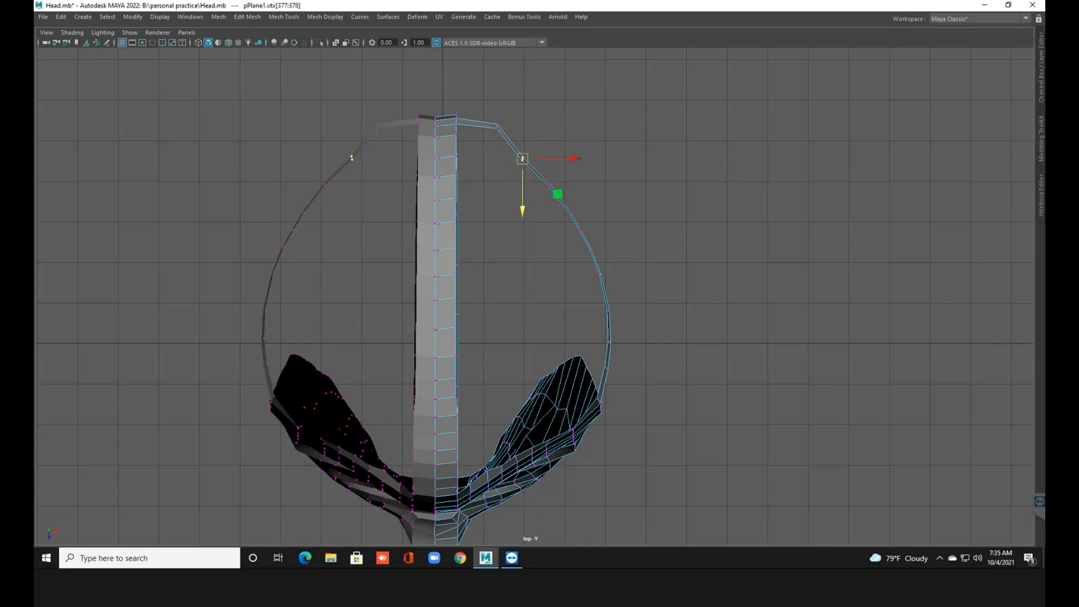
Move the side band's vertex pairs outward from the rear corner toward the temple to round the skull outline, and save the scene.
drag(522, 159, 540, 150)
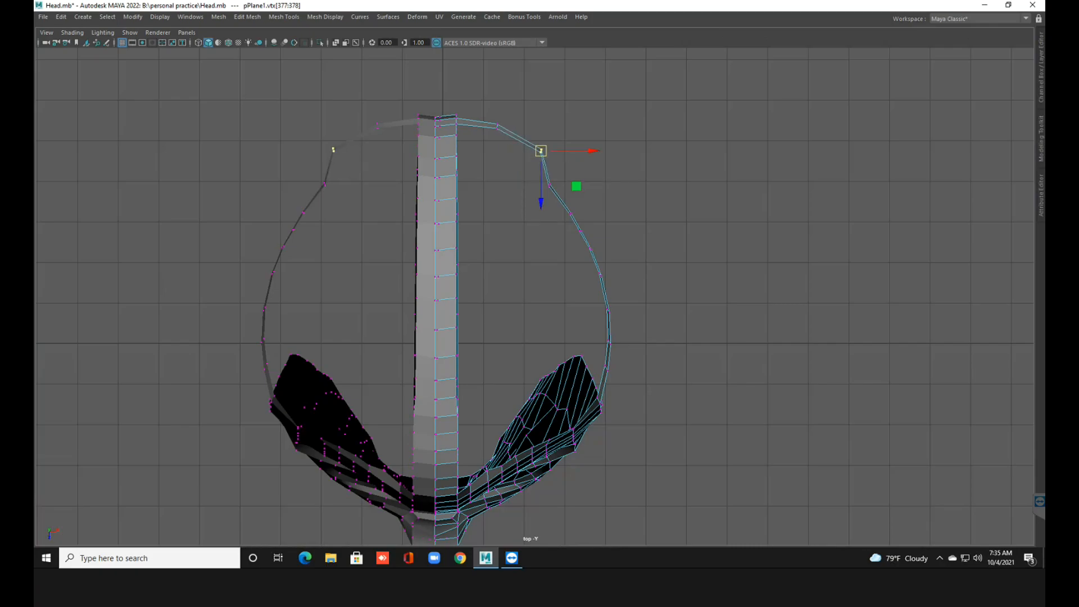
click(549, 186)
drag(549, 186, 610, 369)
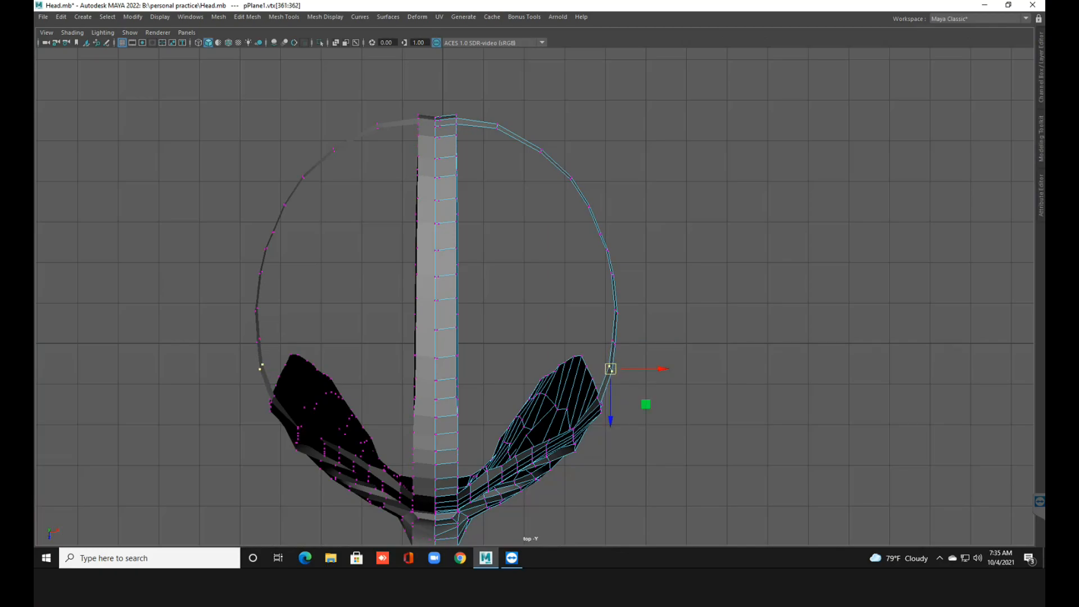
key(ctrl+s)
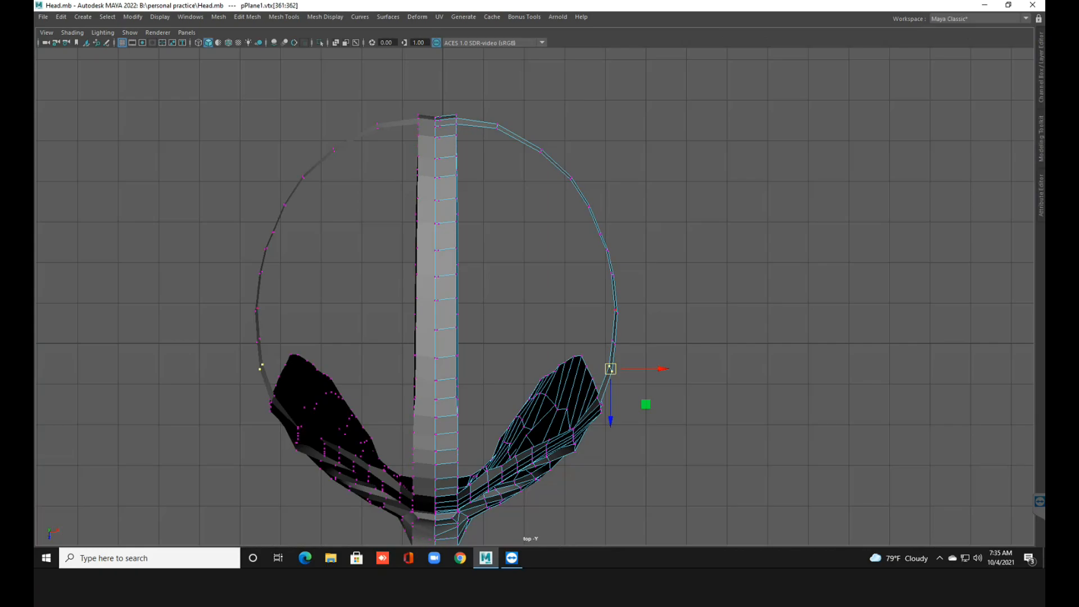
Examine the head and its two bands from several angles in the perspective view with smooth preview on in object mode.
key(space)
key(space)
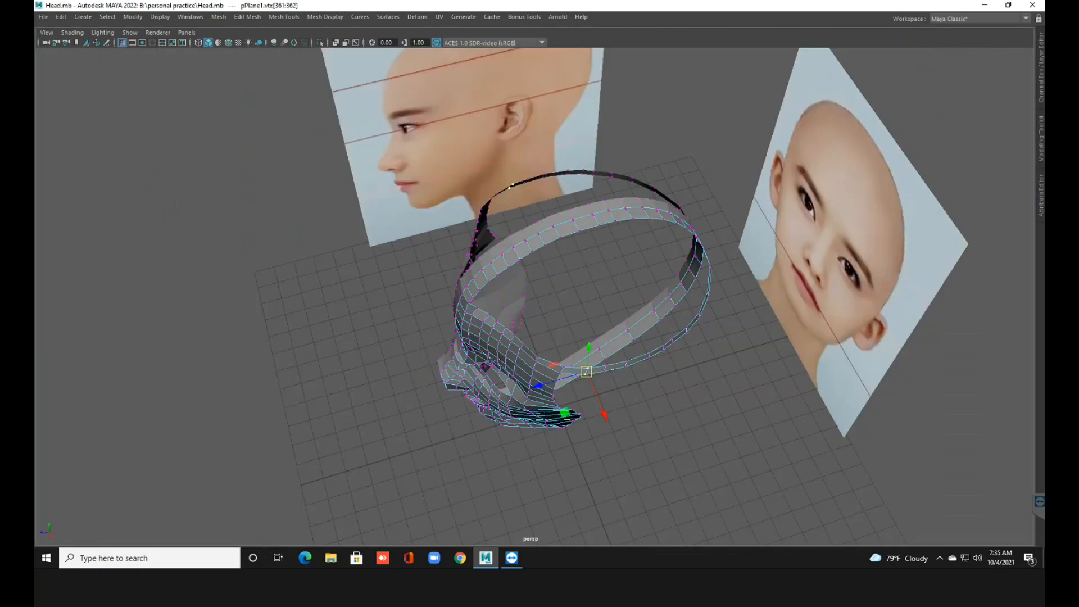
alt+drag(585, 306, 622, 254)
right_drag(621, 254, 674, 238)
alt+drag(584, 306, 633, 308)
key(3)
key(alt+d)
scroll(585, 307, down, 2)
alt+drag(585, 306, 430, 295)
scroll(430, 295, up, 3)
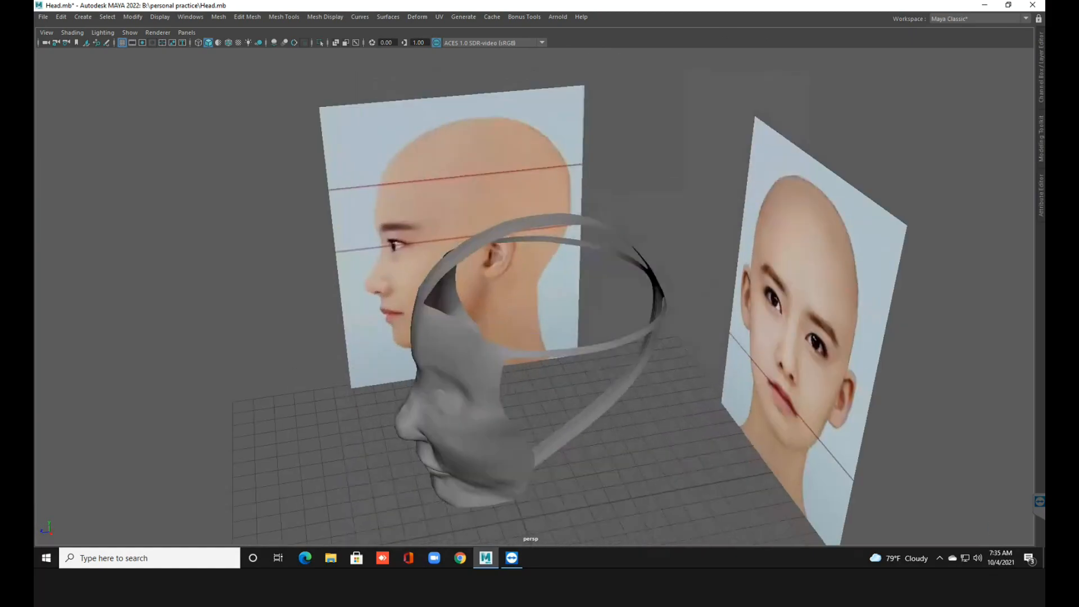
scroll(430, 295, down, 1)
alt+middle_drag(430, 295, 413, 335)
alt+drag(413, 334, 364, 318)
scroll(529, 354, up, 1)
alt+middle_drag(528, 354, 547, 367)
scroll(547, 367, down, 1)
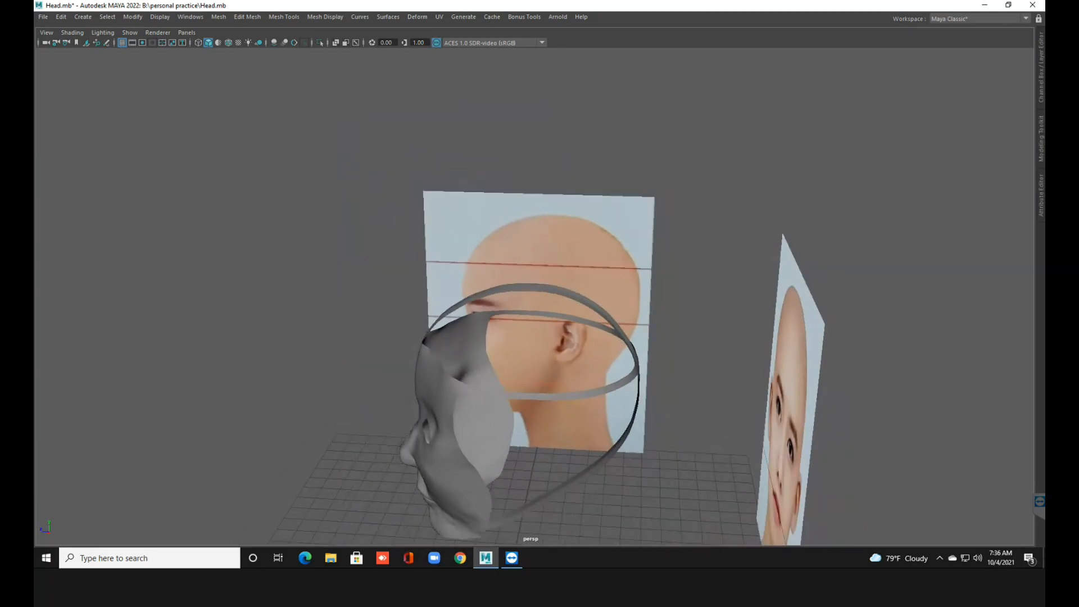
Turn off the head's smooth preview and compare the wireframe bands with the reference images in the perspective view.
click(461, 478)
key(1)
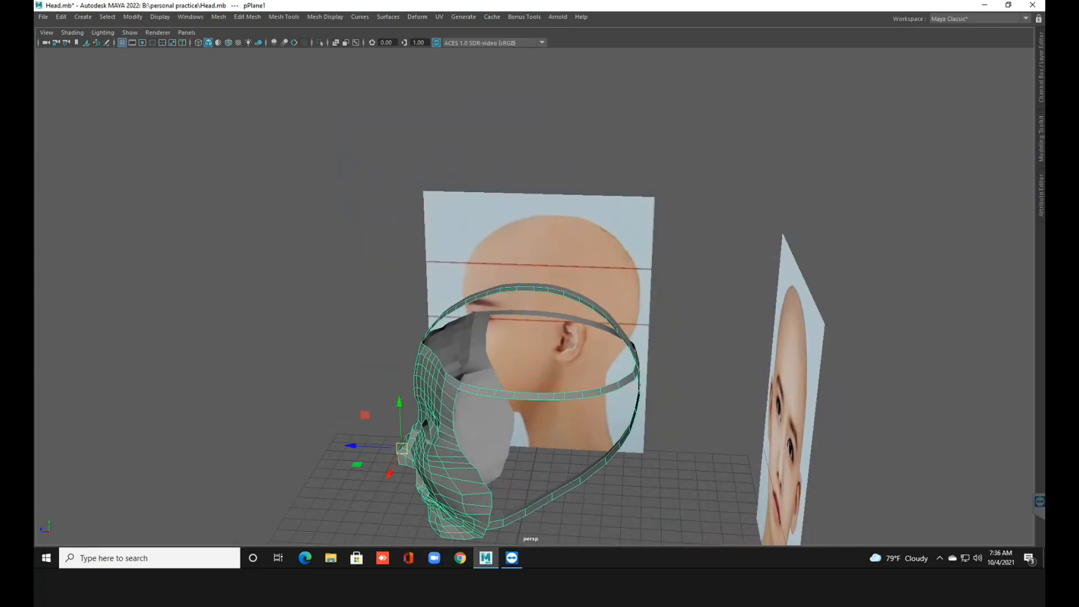
scroll(528, 354, up, 1)
alt+drag(528, 354, 584, 348)
scroll(528, 354, up, 2)
alt+middle_drag(528, 354, 521, 366)
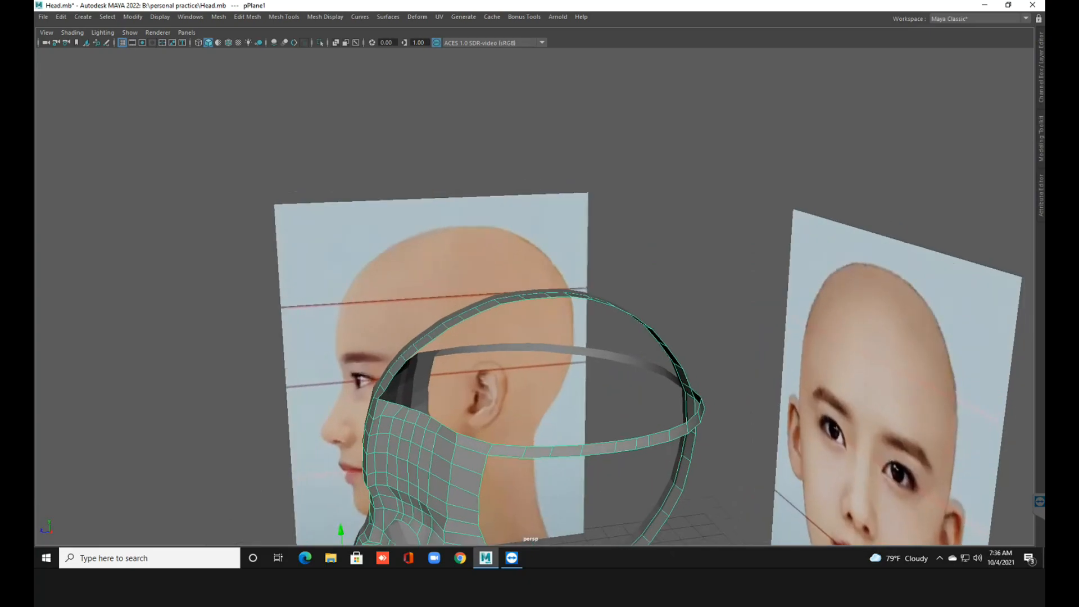
alt+drag(528, 354, 517, 362)
alt+middle_drag(517, 362, 536, 345)
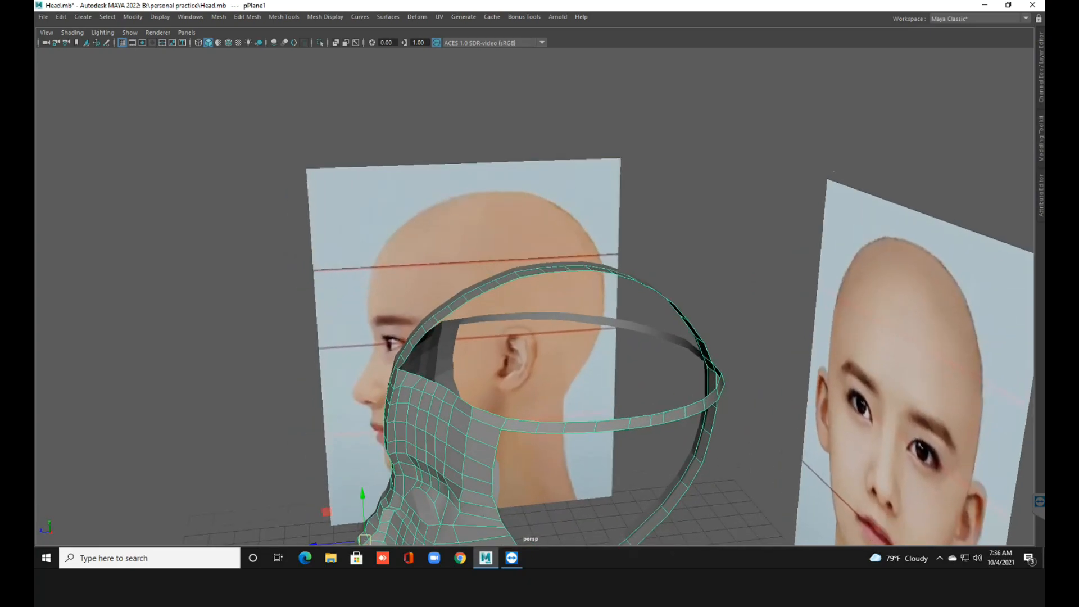
alt+drag(536, 344, 536, 357)
scroll(534, 296, up, 1)
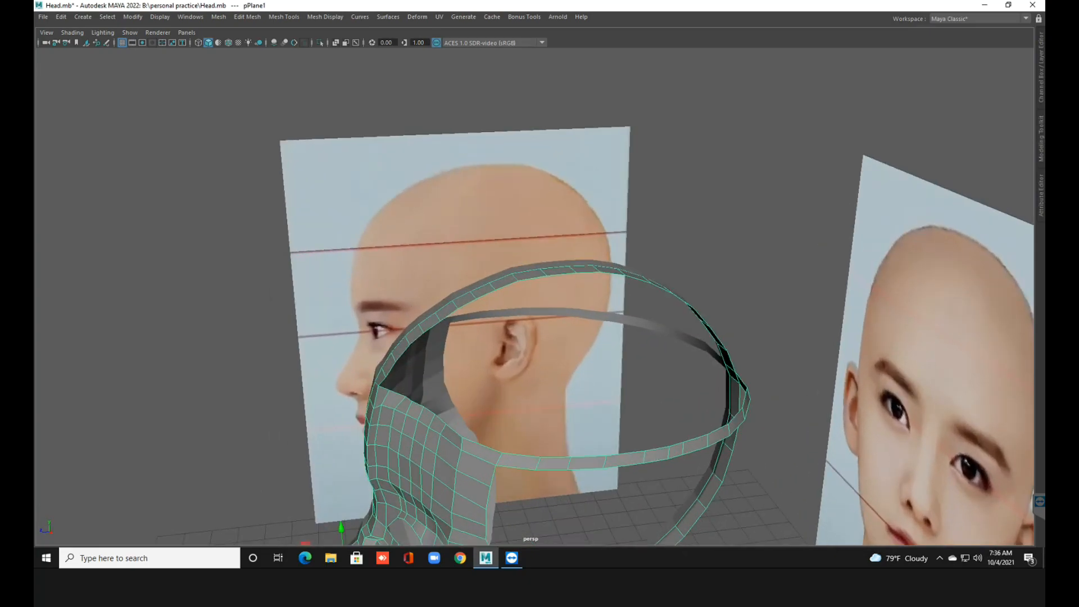
alt+middle_drag(534, 337, 559, 302)
alt+drag(559, 302, 576, 309)
alt+drag(444, 461, 511, 443)
In the front view, select the forehead's top-edge vertices beside the center strip and scale them vertically into a straight line.
key(space)
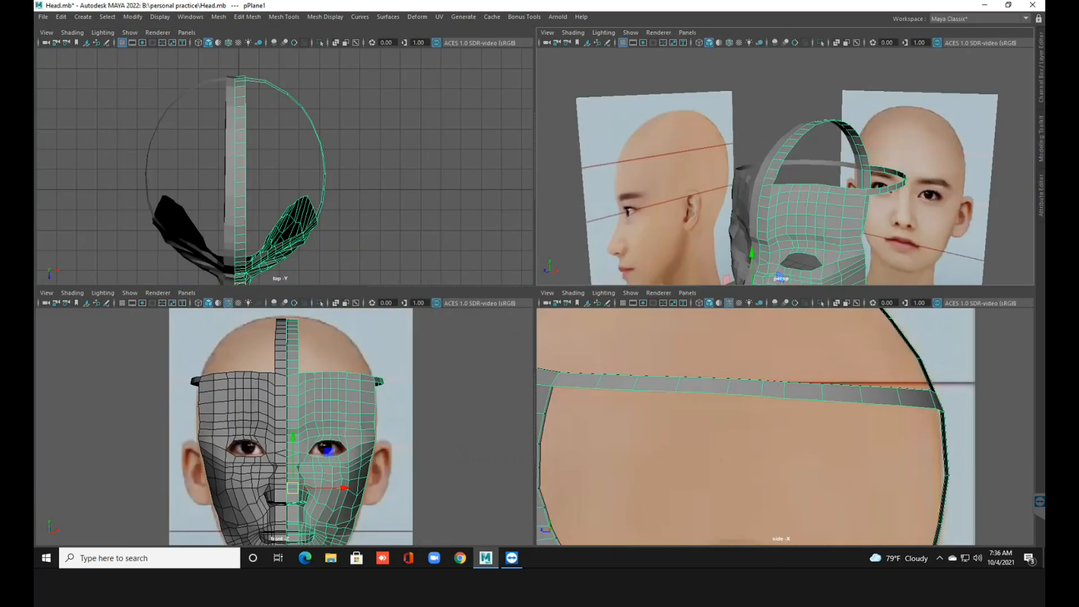
key(space)
scroll(542, 298, up, 5)
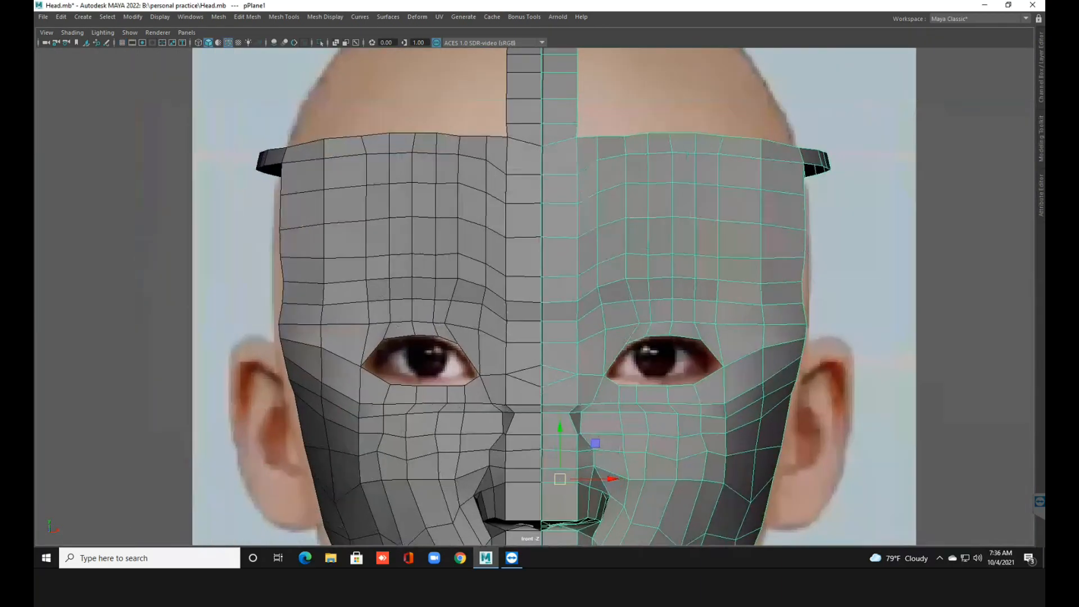
alt+middle_drag(688, 99, 573, 256)
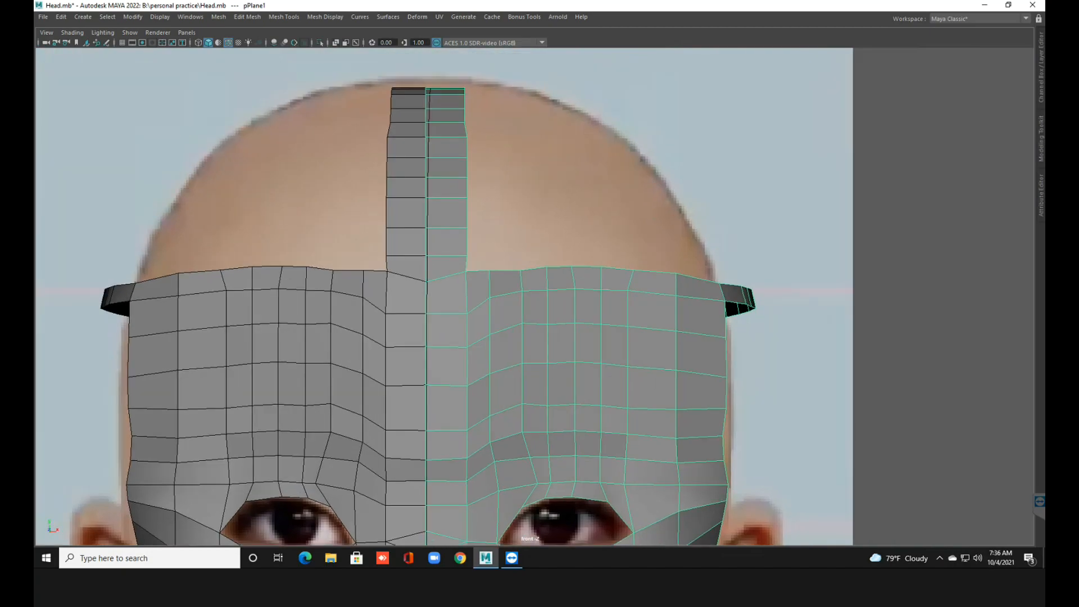
right_click(573, 256)
click(521, 257)
click(489, 270)
shift+click(519, 270)
key(alt+d)
click(490, 270)
shift+click(520, 270)
shift+click(547, 290)
shift+click(547, 266)
shift+click(548, 290)
shift+click(571, 266)
shift+click(601, 266)
shift+click(628, 269)
shift+click(676, 273)
key(r)
drag(583, 222, 582, 270)
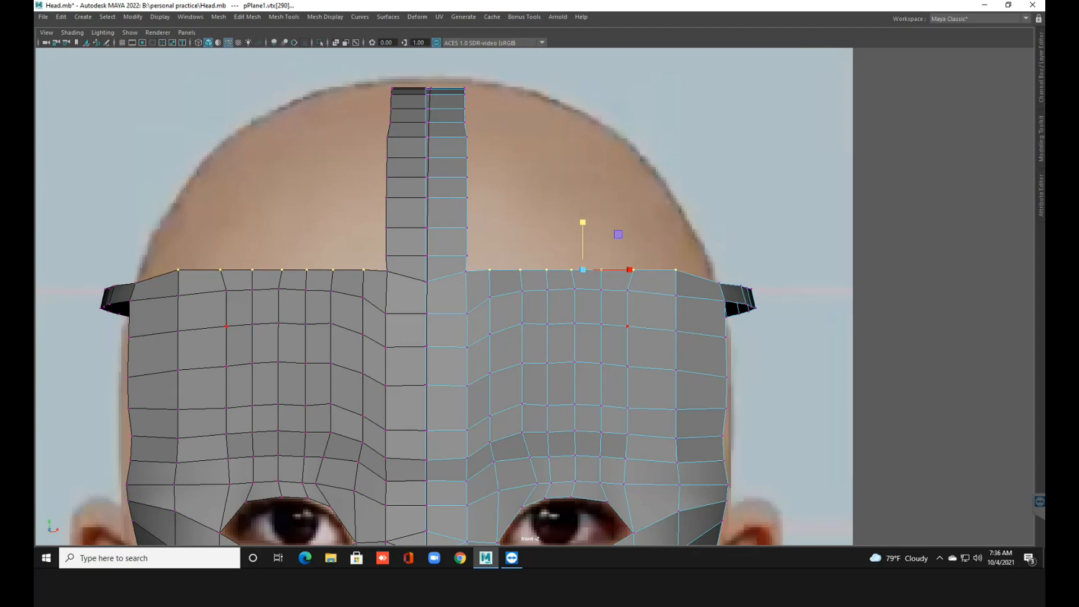
Raise the forehead's outer corner vertex slightly in the front view and return to object mode in the perspective view.
click(718, 283)
drag(719, 258, 719, 251)
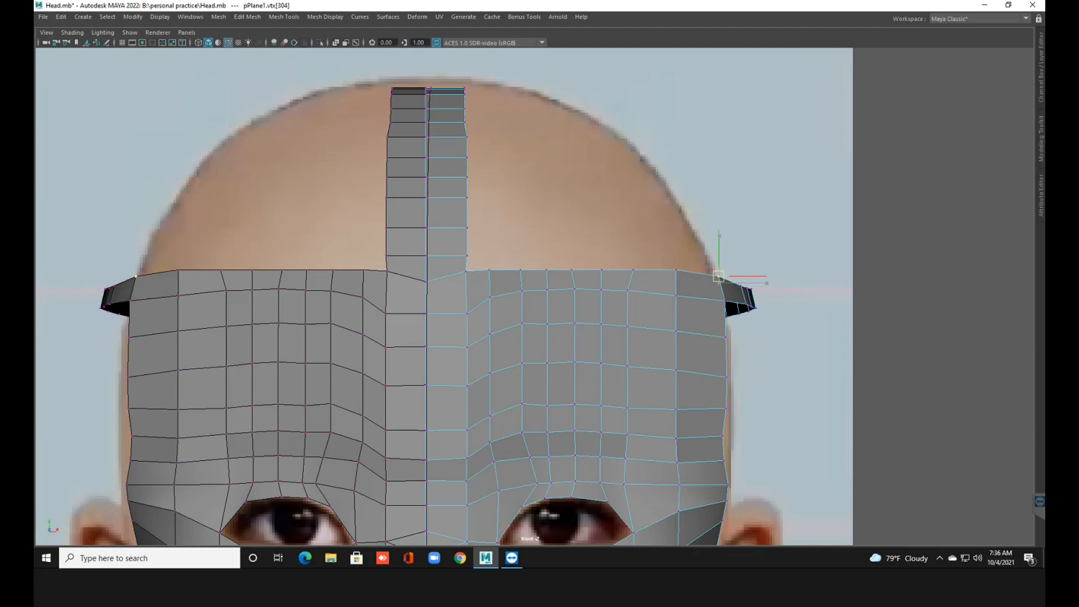
key(space)
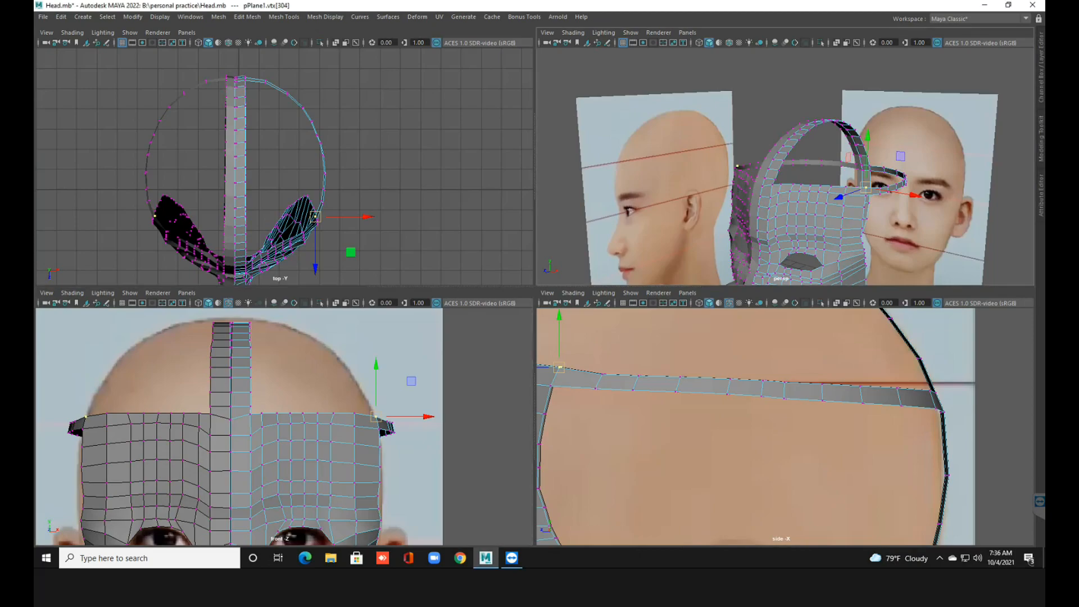
key(space)
scroll(533, 298, up, 3)
alt+drag(815, 225, 681, 218)
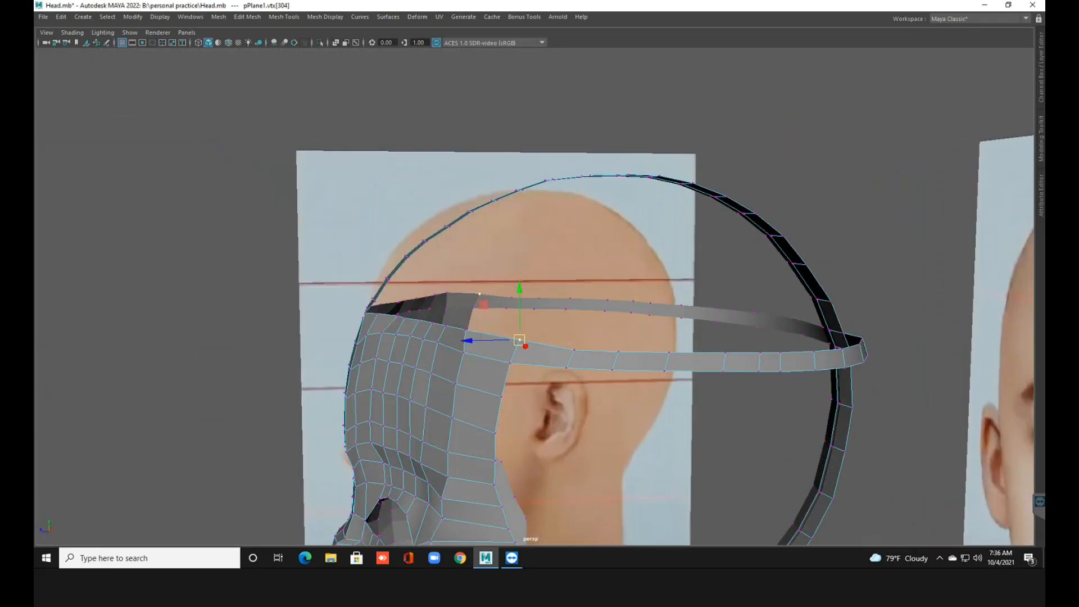
right_click(681, 218)
right_drag(681, 218, 732, 203)
click(787, 169)
alt+drag(681, 253, 677, 308)
scroll(534, 297, up, 3)
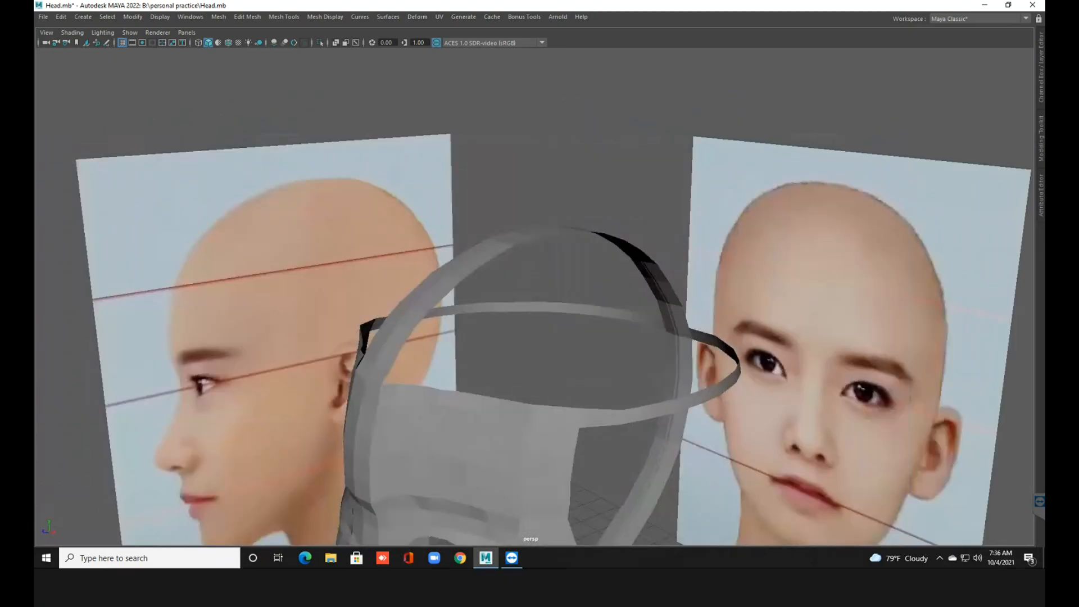
In edge mode, select the center strip's outer border edges from the forehead up over the crown.
click(473, 267)
scroll(473, 267, up, 1)
right_drag(474, 267, 477, 231)
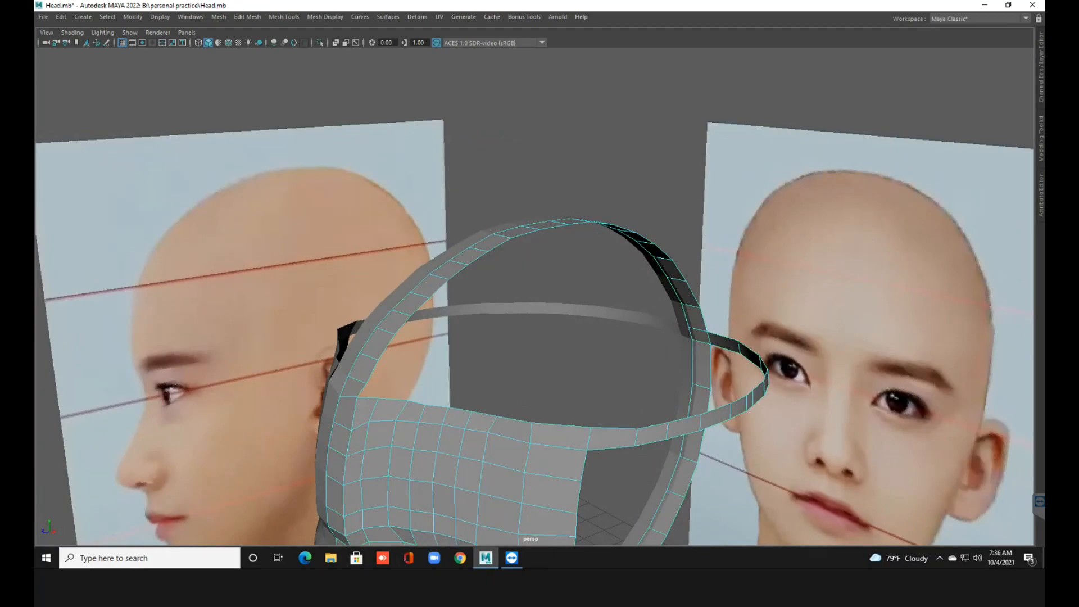
click(362, 390)
shift+click(372, 371)
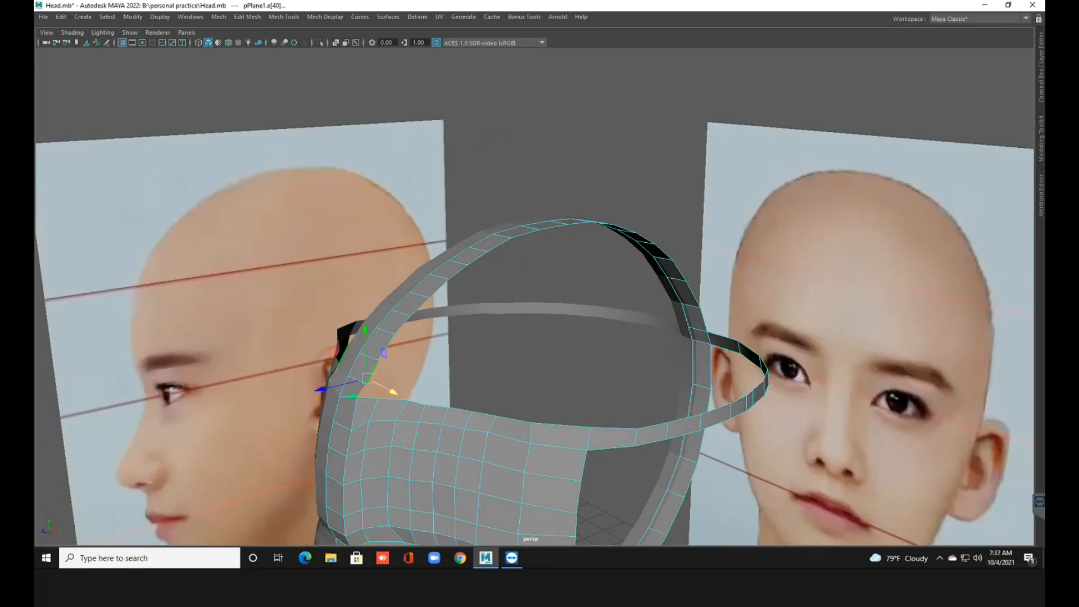
shift+click(403, 325)
shift+click(439, 288)
scroll(538, 289, up, 5)
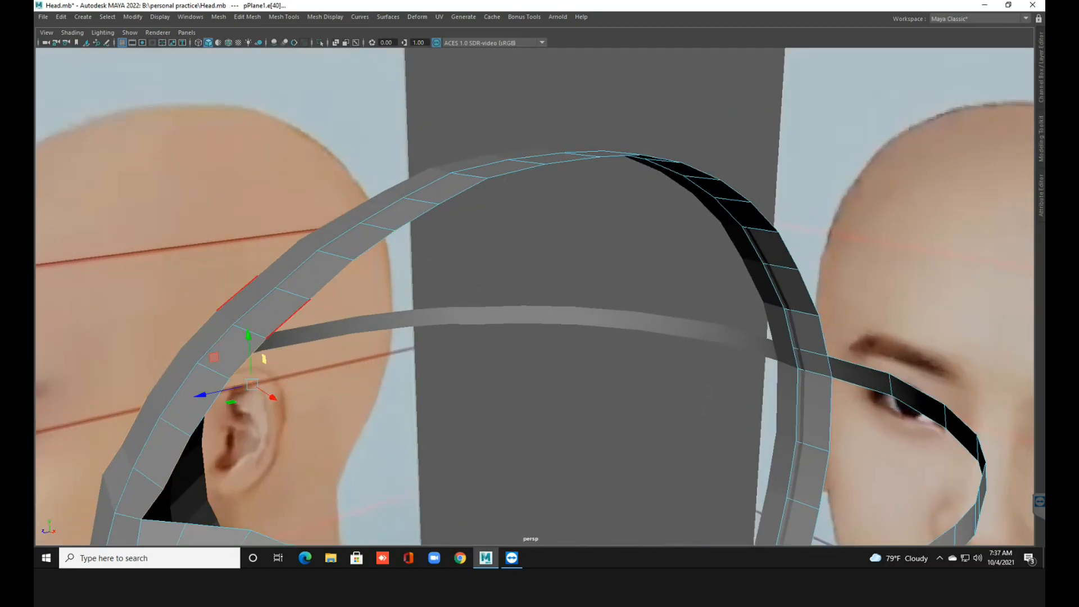
shift+click(374, 245)
shift+click(416, 217)
shift+click(462, 191)
shift+click(515, 172)
shift+click(571, 161)
shift+click(618, 156)
Extend the border edge selection down the back of the center strip to its junction with the horizontal band.
alt+drag(562, 315, 401, 326)
alt+middle_drag(506, 337, 382, 197)
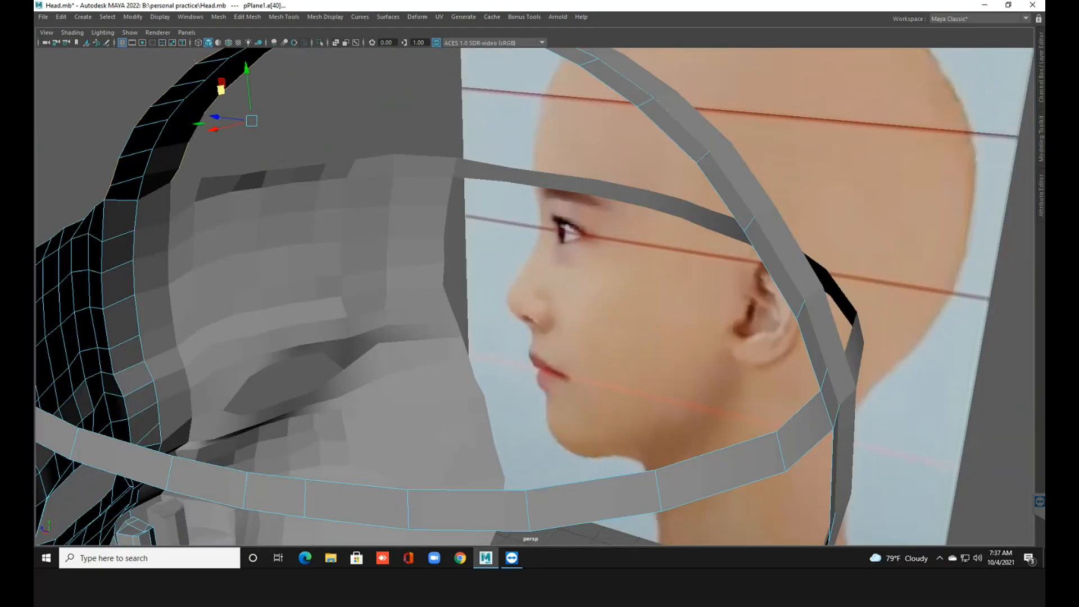
alt+drag(506, 281, 528, 343)
scroll(506, 281, down, 1)
alt+drag(484, 253, 506, 279)
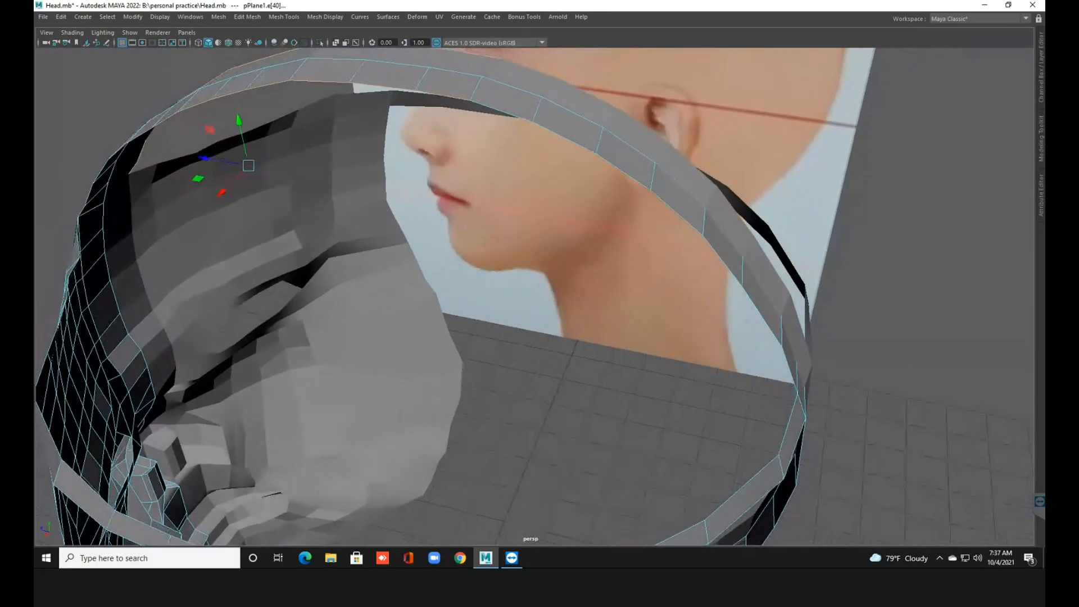
shift+click(502, 111)
shift+click(564, 137)
shift+click(624, 171)
shift+click(682, 199)
shift+click(725, 255)
shift+click(771, 264)
alt+drag(618, 315, 562, 315)
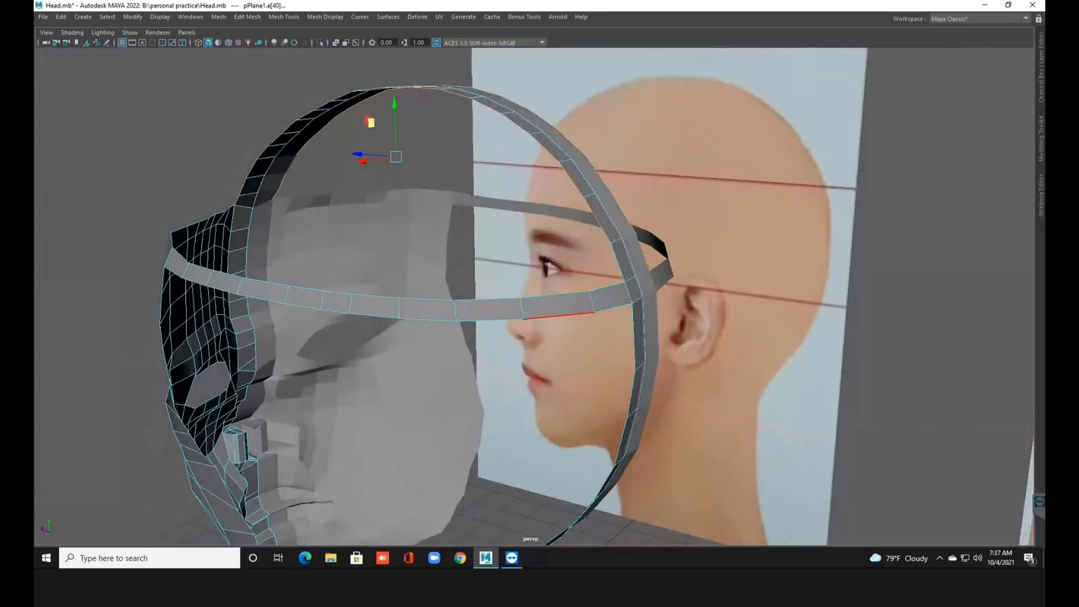
shift+click(618, 261)
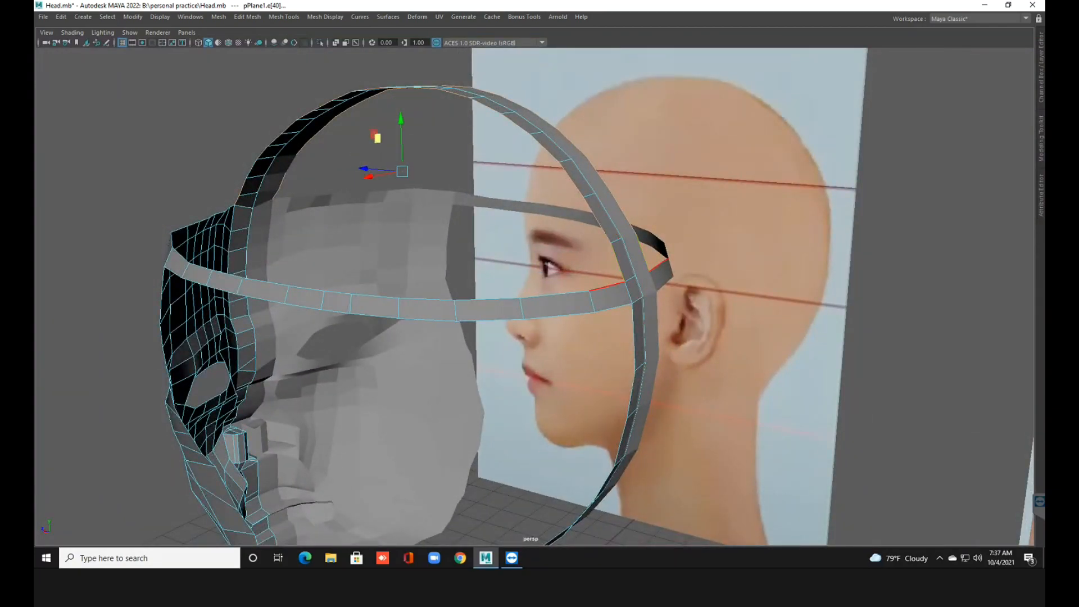
Try to extrude the selected border edges of the center strip outward.
scroll(534, 296, down, 1)
alt+drag(534, 296, 741, 323)
scroll(668, 290, down, 2)
scroll(719, 317, up, 2)
alt+drag(466, 231, 464, 232)
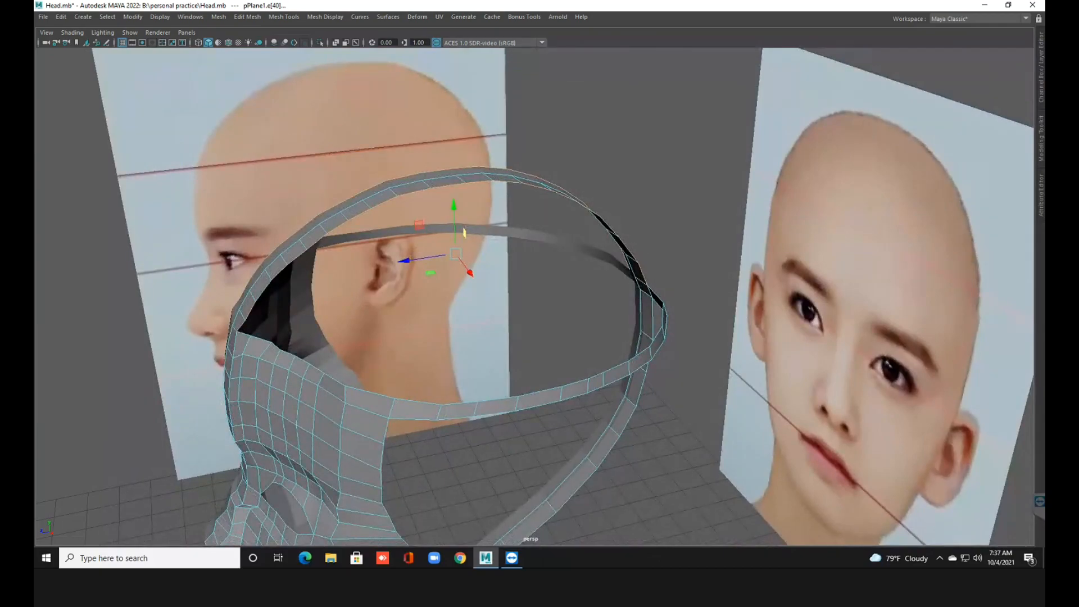
key(ctrl+e)
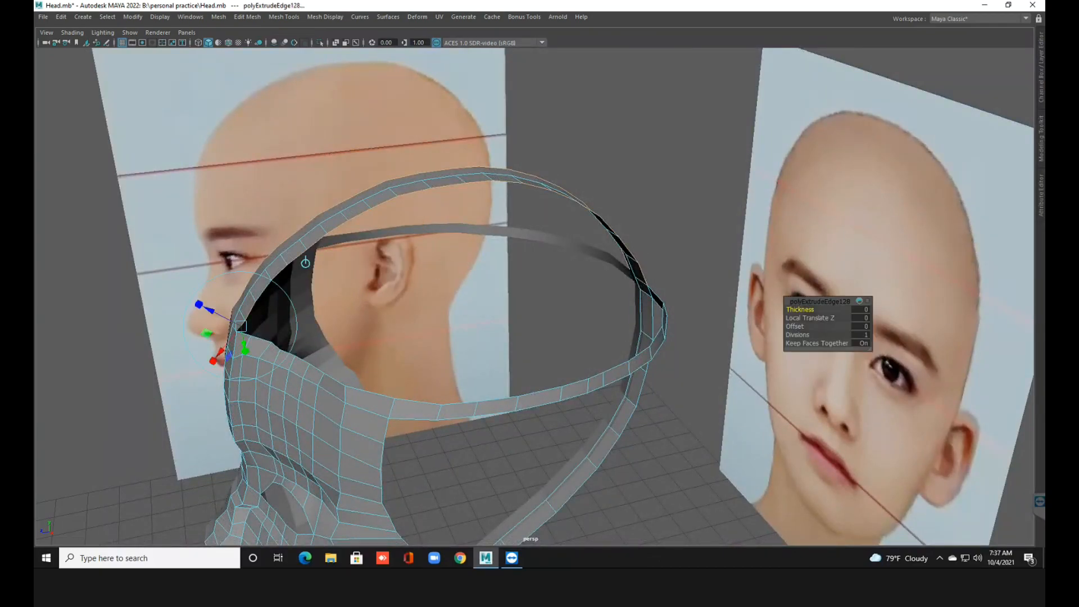
scroll(257, 265, up, 1)
alt+drag(258, 265, 462, 424)
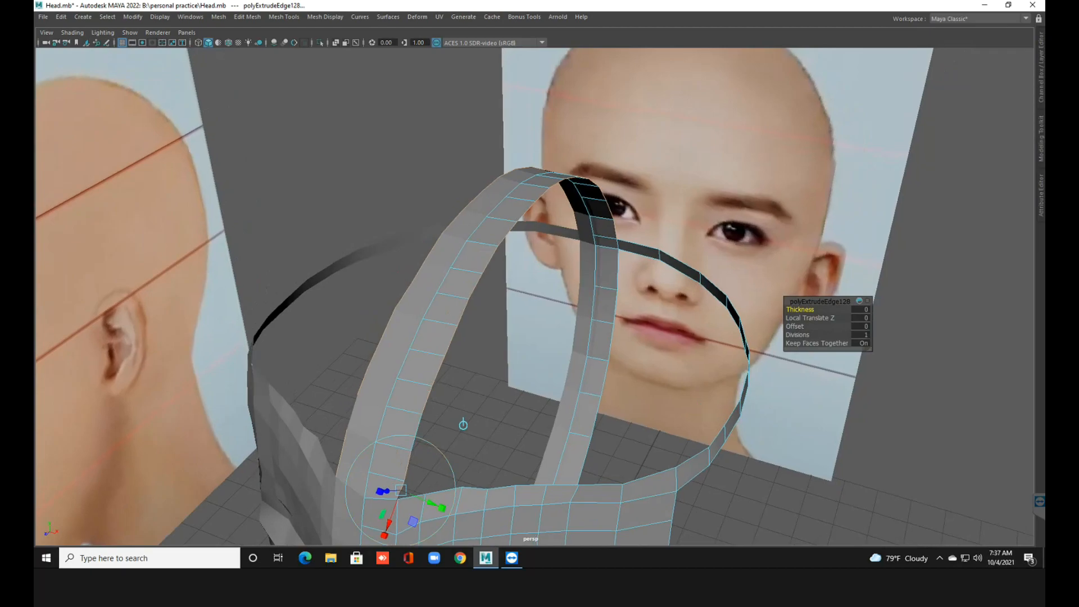
alt+middle_drag(463, 424, 400, 358)
drag(368, 435, 388, 444)
key(ctrl+z)
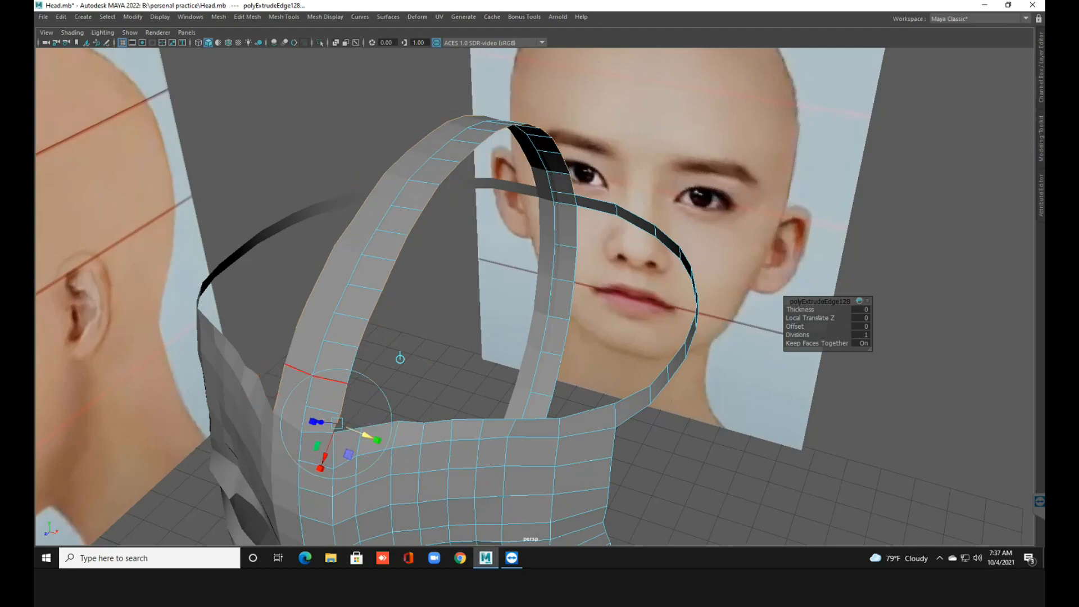
key(ctrl+z)
Try a second extrusion of the strip's border edges and change the edge selection beside the rear band junction.
key(ctrl+e)
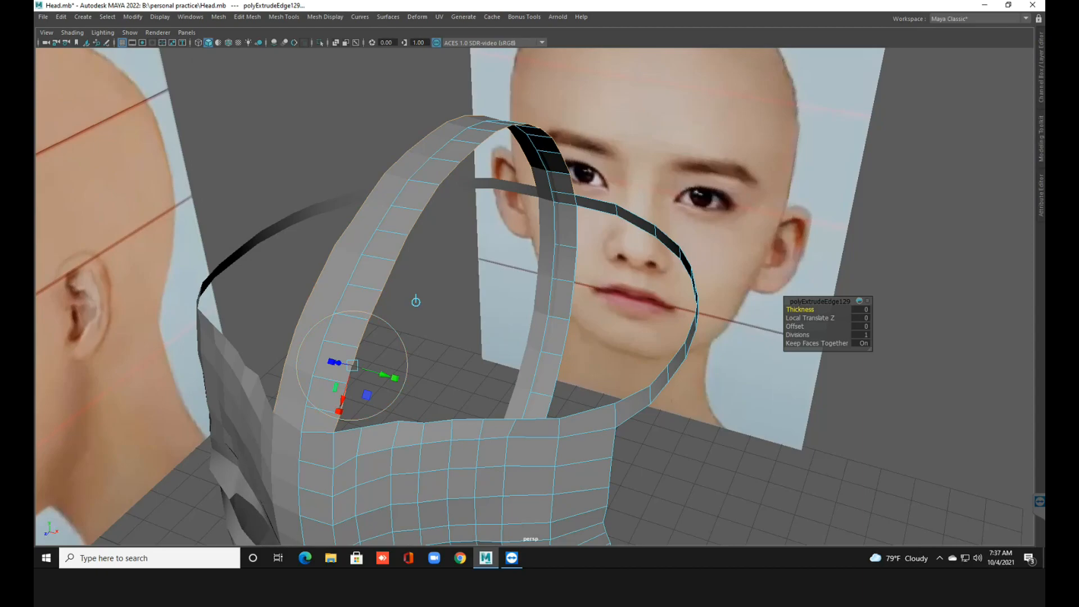
drag(384, 374, 304, 343)
alt+drag(304, 169, 276, 57)
shift+click(696, 227)
key(ctrl+z)
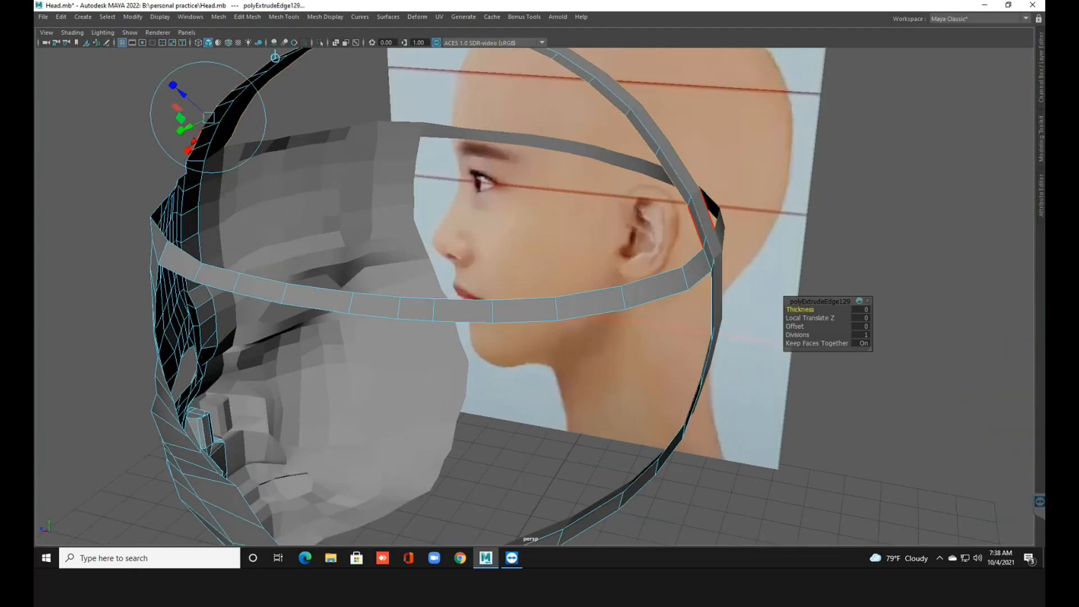
shift+click(695, 227)
key(ctrl+e)
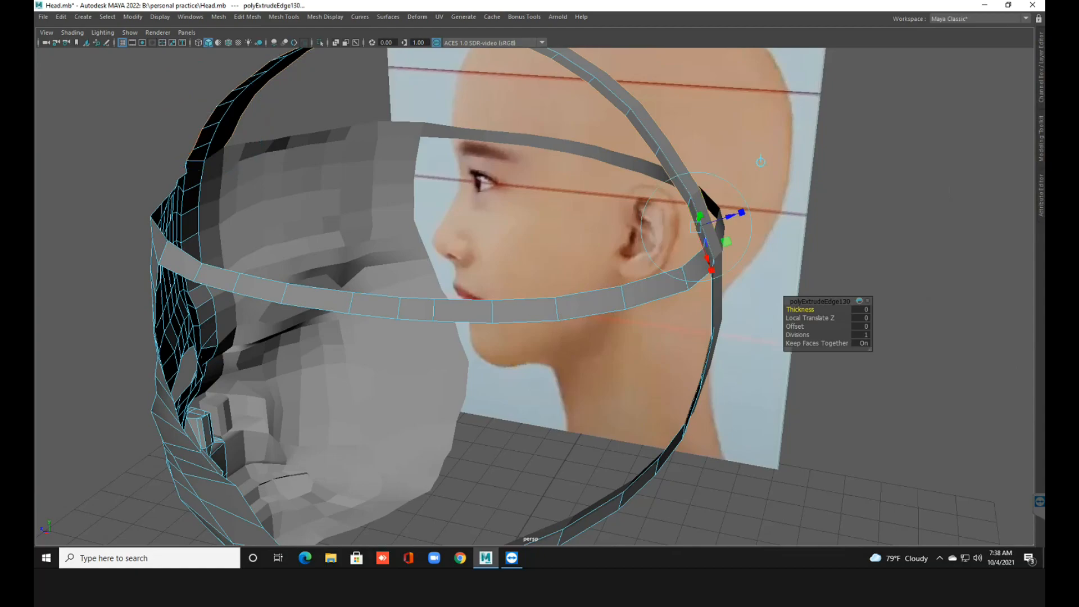
Try offsetting the extruded edges at the back of the strip, and undo the extrusion.
scroll(534, 297, down, 1)
alt+drag(534, 297, 484, 360)
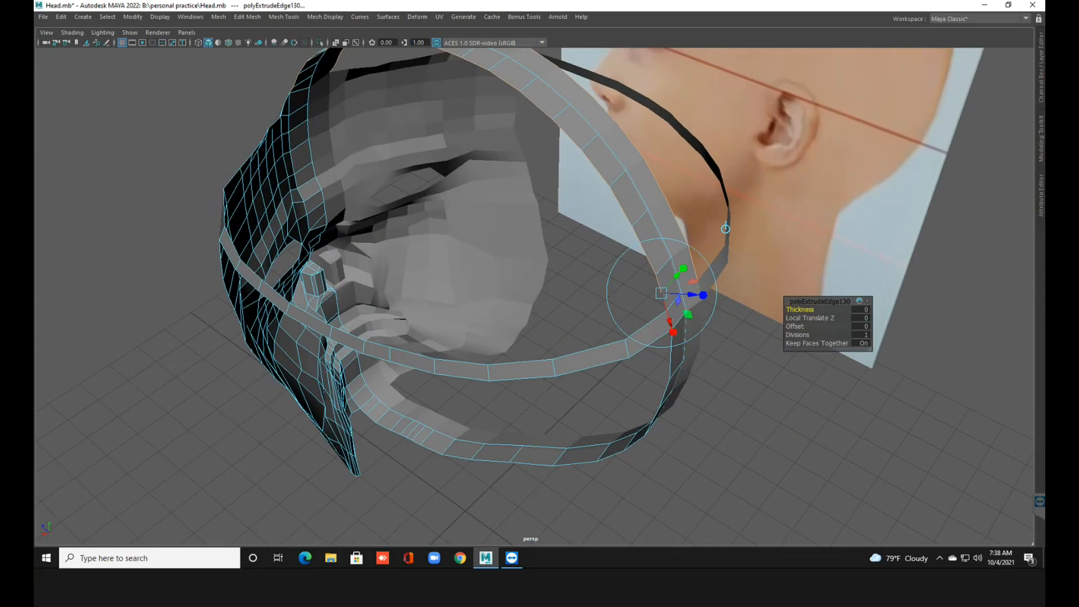
mouse_move(677, 275)
mouse_down()
mouse_move(659, 294)
mouse_move(674, 278)
mouse_up()
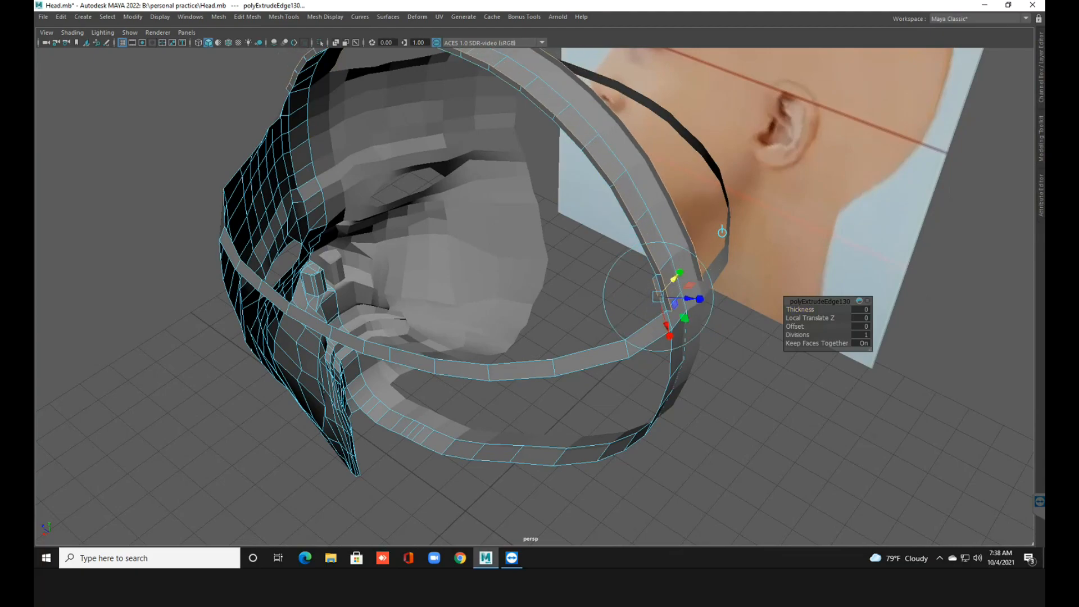
mouse_move(722, 232)
middle_down()
mouse_move(710, 227)
mouse_move(725, 228)
middle_up()
key(alt+d)
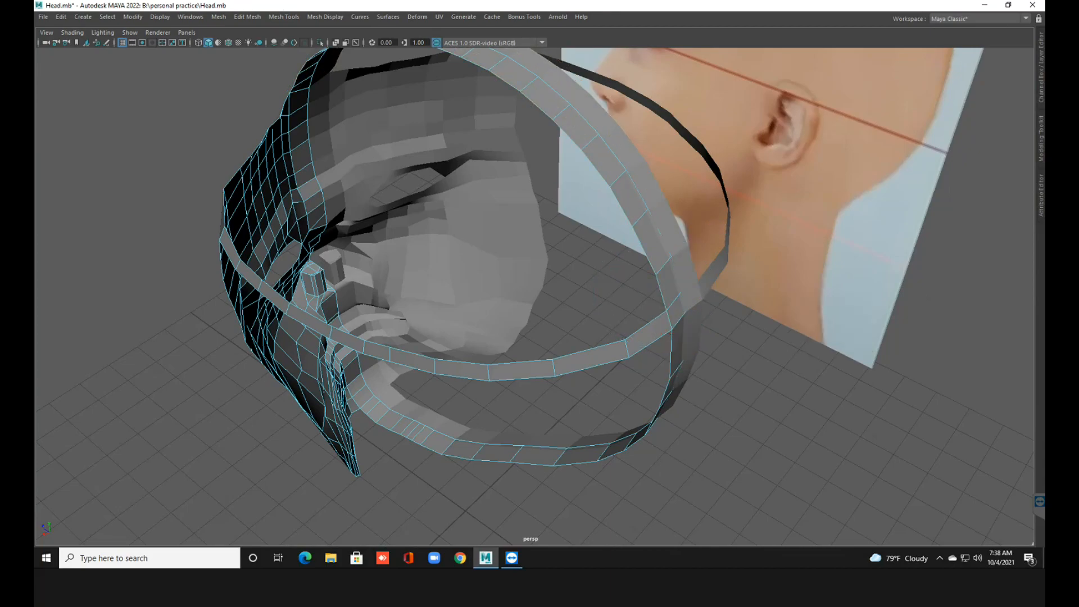
key(ctrl+z)
key(ctrl+z)
key(ctrl+z)
Extrude the center strip's border edges outward with a local Z offset of about -0.2 and save the file.
alt+drag(593, 297, 628, 329)
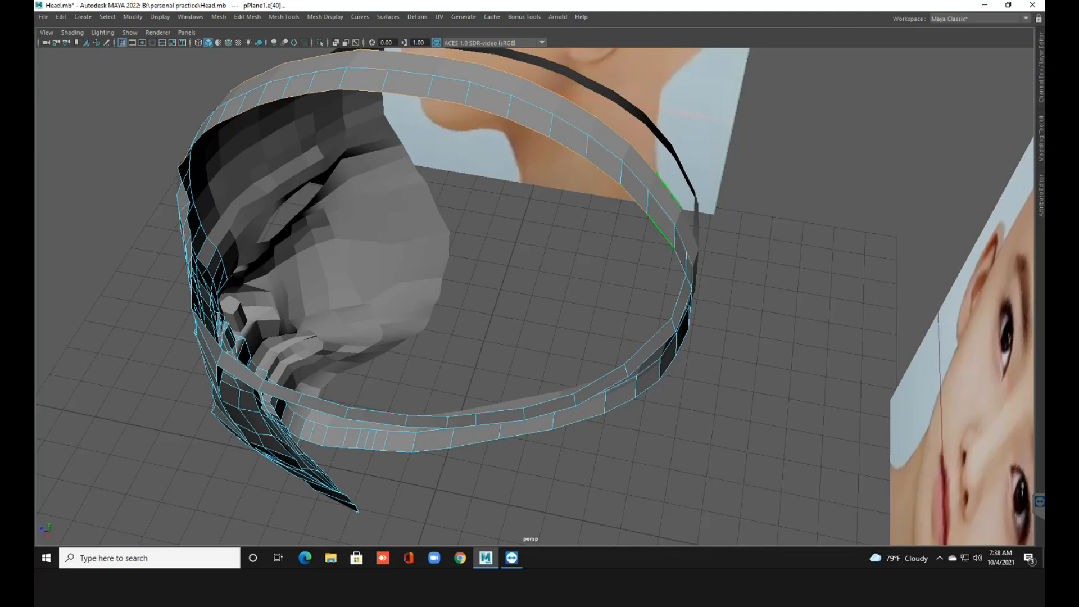
alt+drag(534, 298, 753, 267)
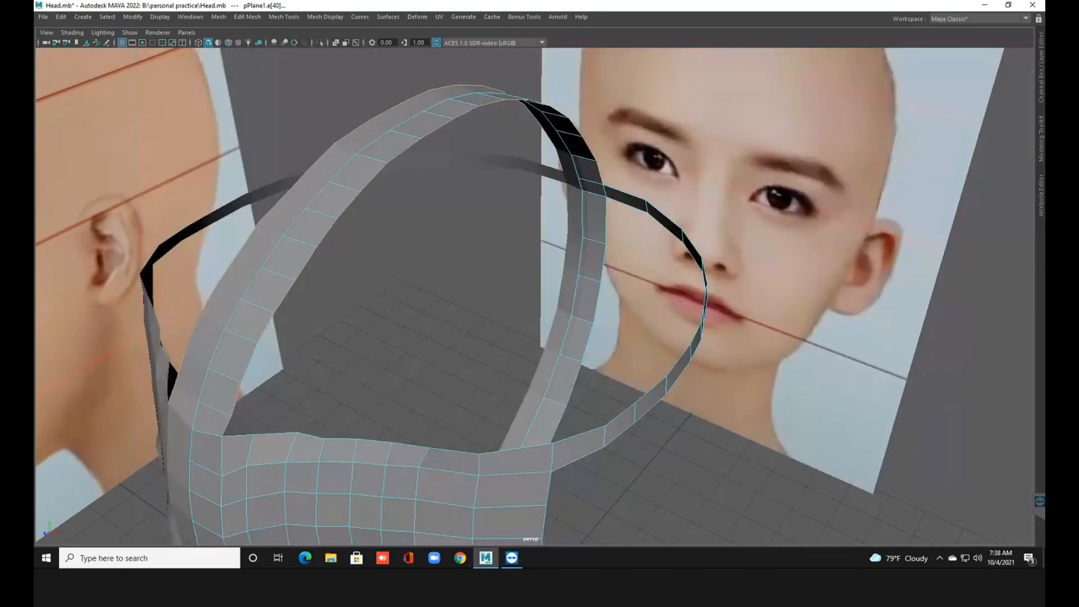
alt+middle_drag(539, 297, 626, 236)
alt+drag(626, 236, 604, 233)
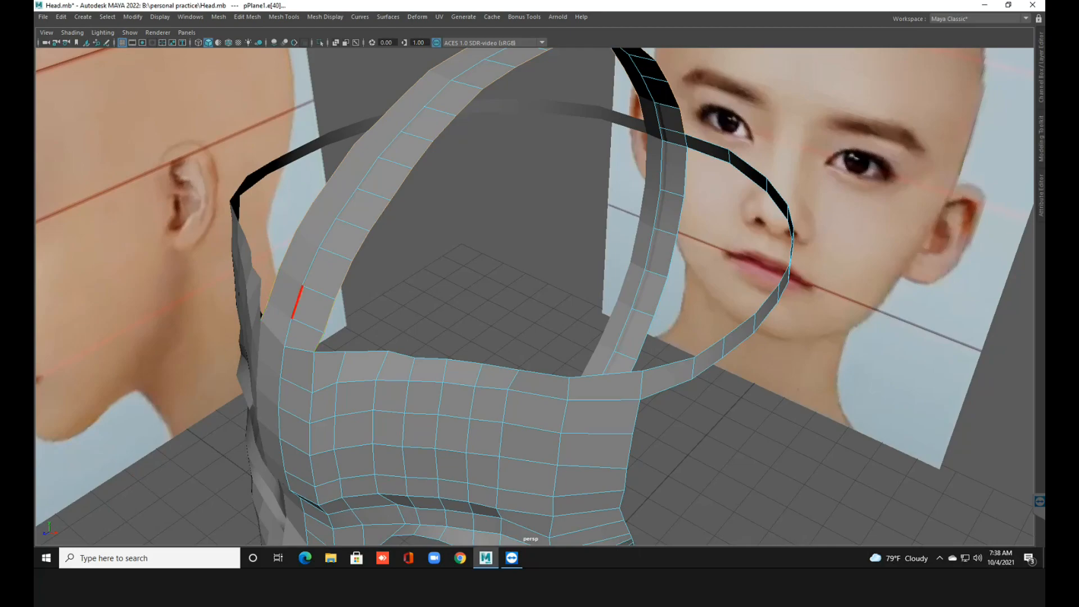
key(ctrl+e)
drag(345, 360, 335, 386)
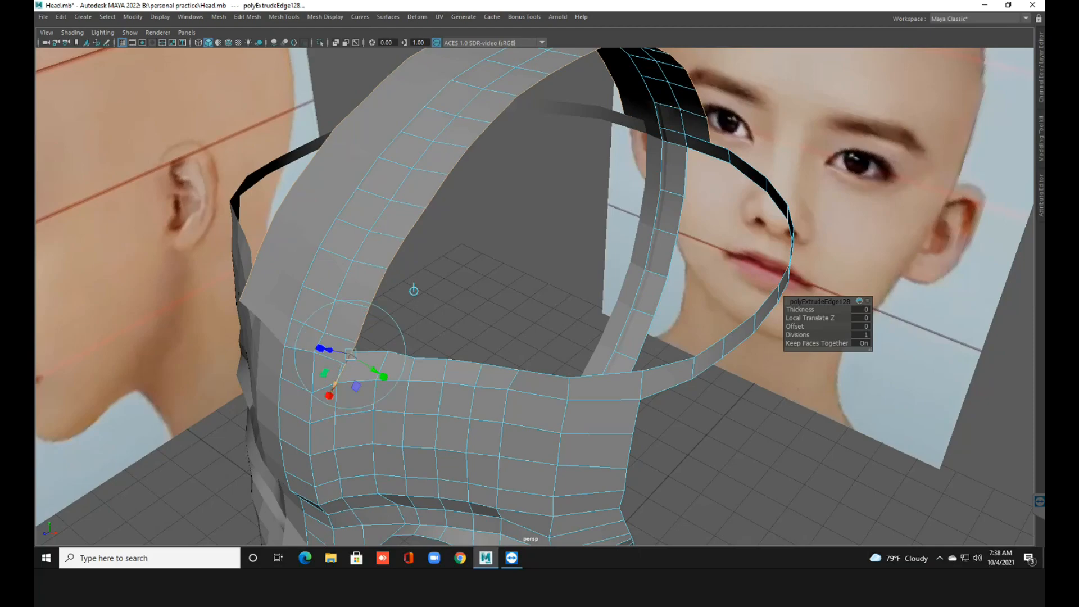
mouse_move(412, 292)
middle_down()
mouse_move(428, 292)
mouse_move(415, 283)
middle_up()
alt+drag(415, 283, 324, 232)
key(ctrl+s)
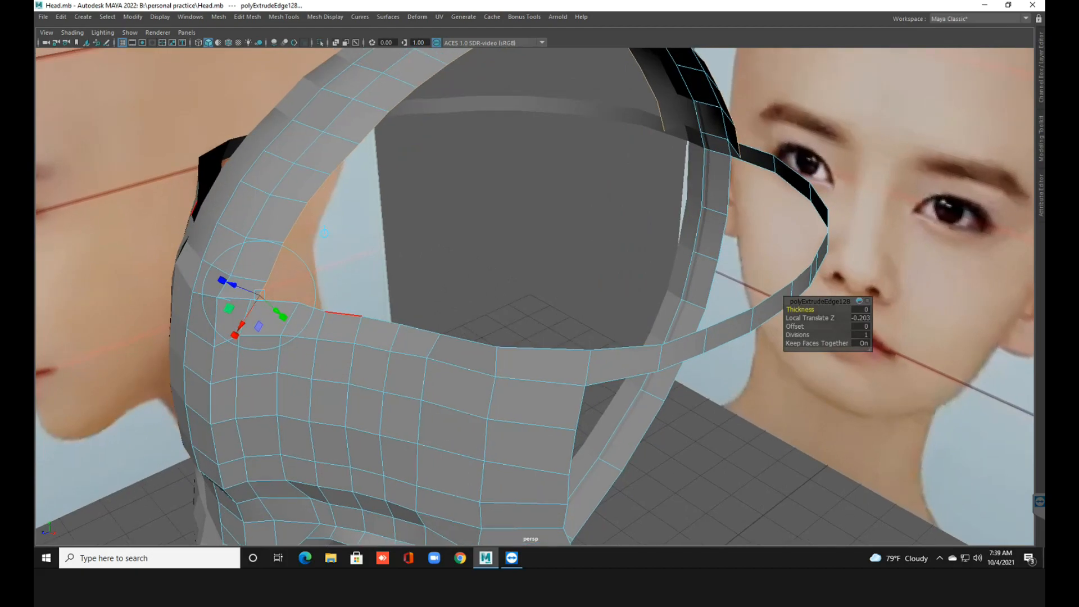
Extrude a second row from the border edges toward the side of the skull with a local Z offset of about -0.025.
key(ctrl+e)
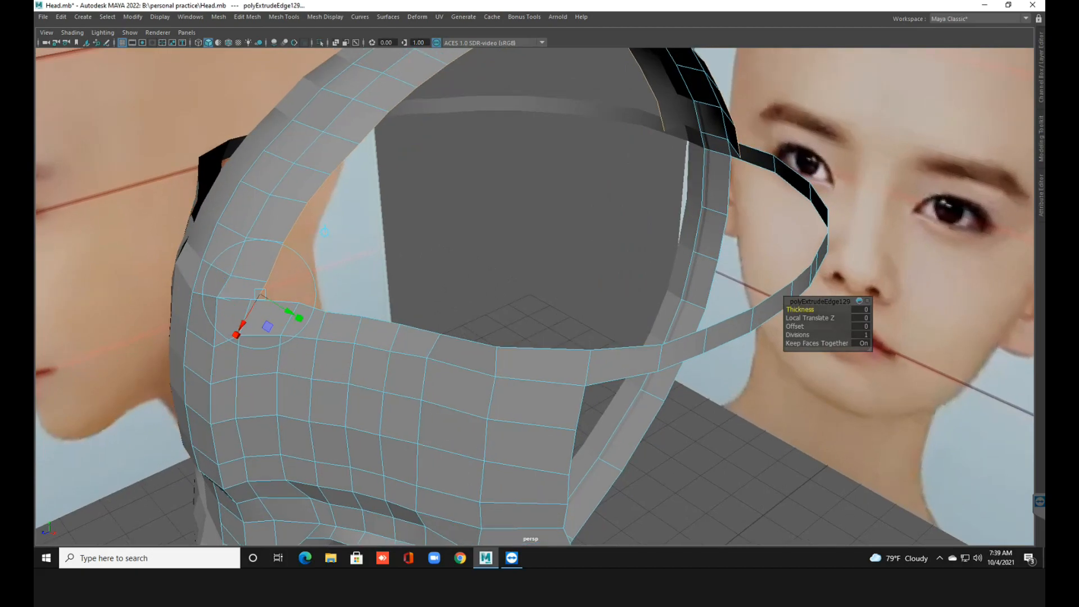
middle_drag(325, 231, 351, 247)
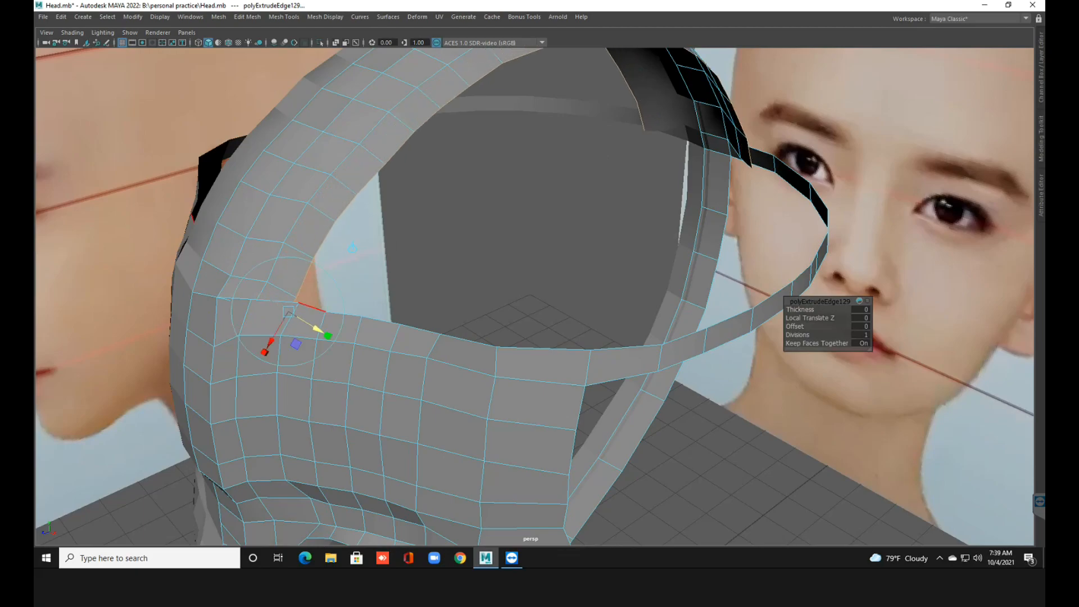
drag(272, 341, 274, 335)
alt+drag(358, 240, 367, 322)
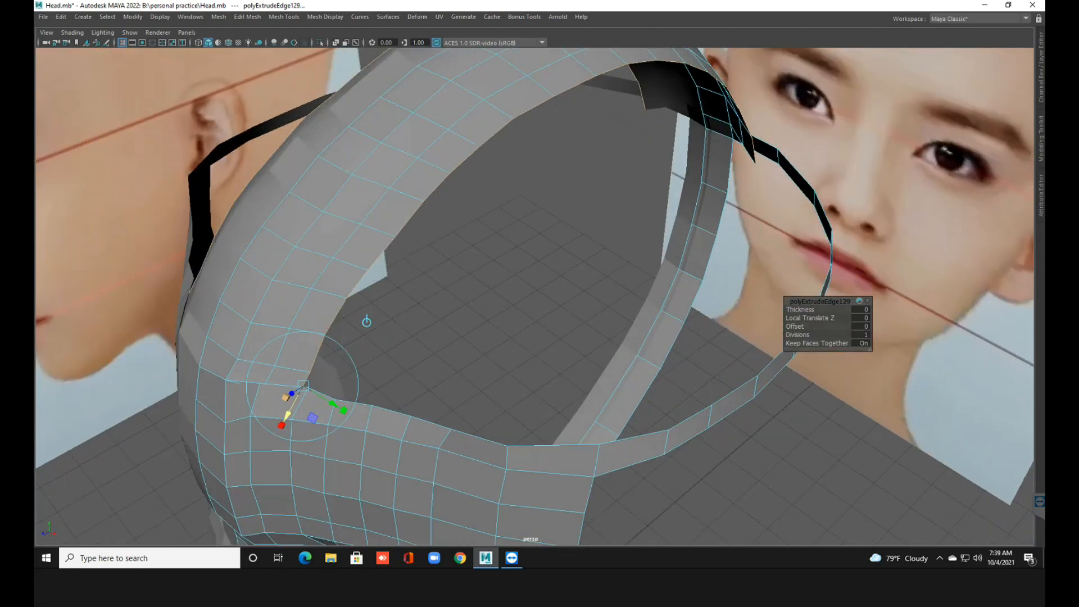
middle_drag(366, 321, 373, 320)
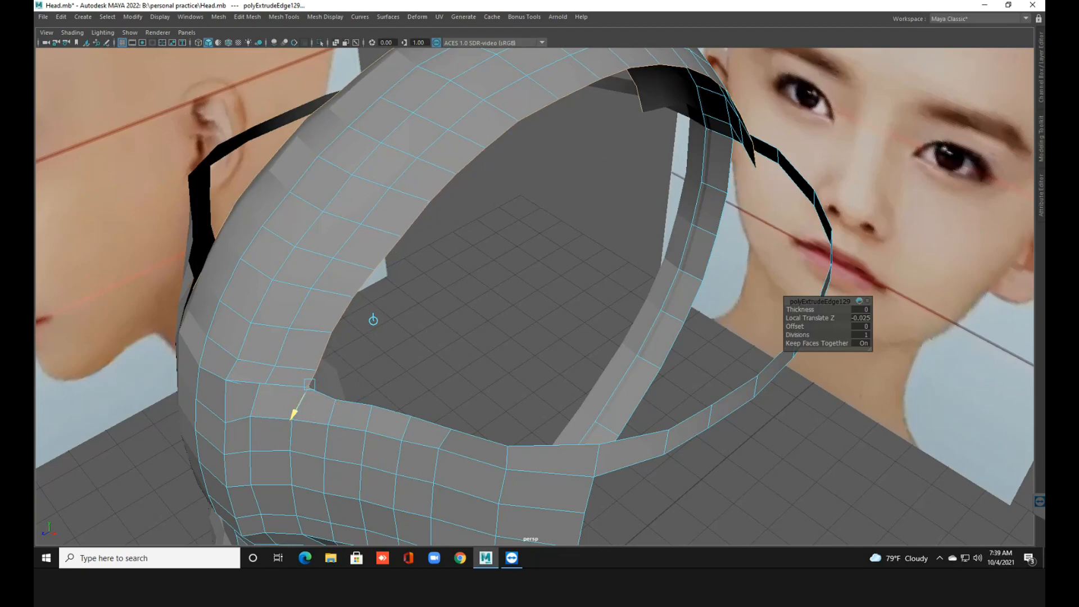
Continue extruding the border edges row by row down the side of the skull along the forehead's top edge.
key(ctrl+e)
mouse_move(374, 317)
middle_down()
mouse_move(426, 337)
mouse_move(438, 328)
middle_up()
key(ctrl+e)
key(ctrl+e)
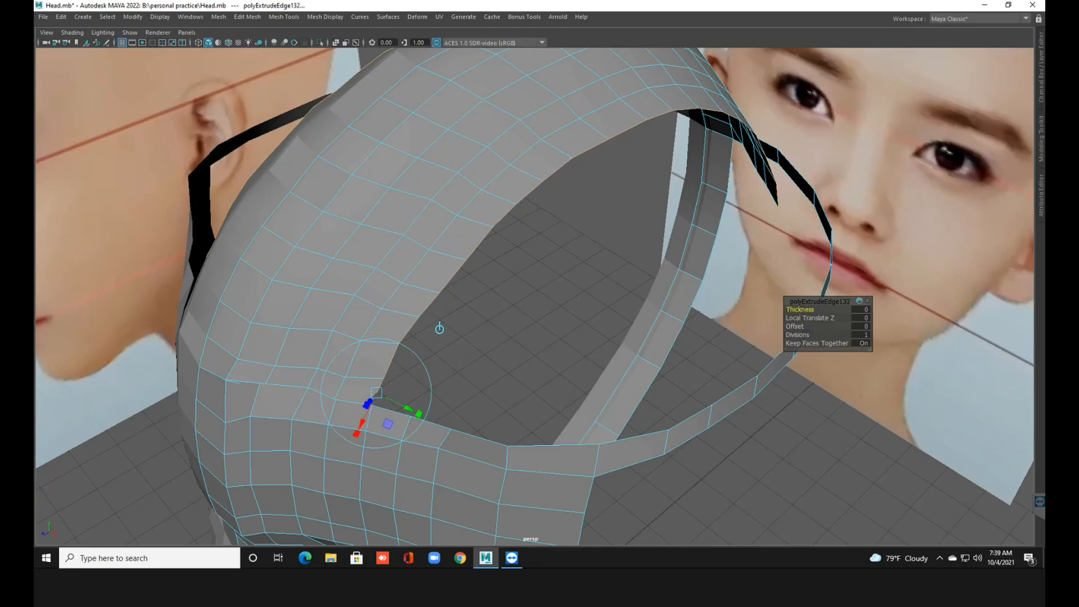
middle_drag(439, 329, 516, 355)
Extrude the remaining skull rows down to the horizontal side band, redoing the last row so it reaches the band.
key(ctrl+e)
drag(439, 451, 441, 444)
key(ctrl+e)
drag(486, 429, 594, 475)
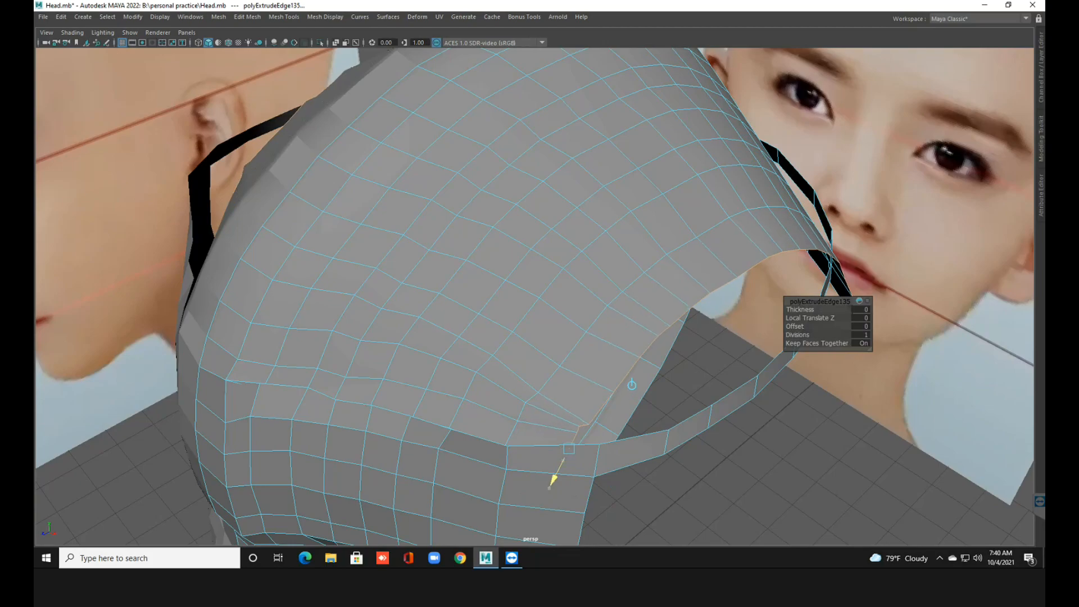
click(551, 474)
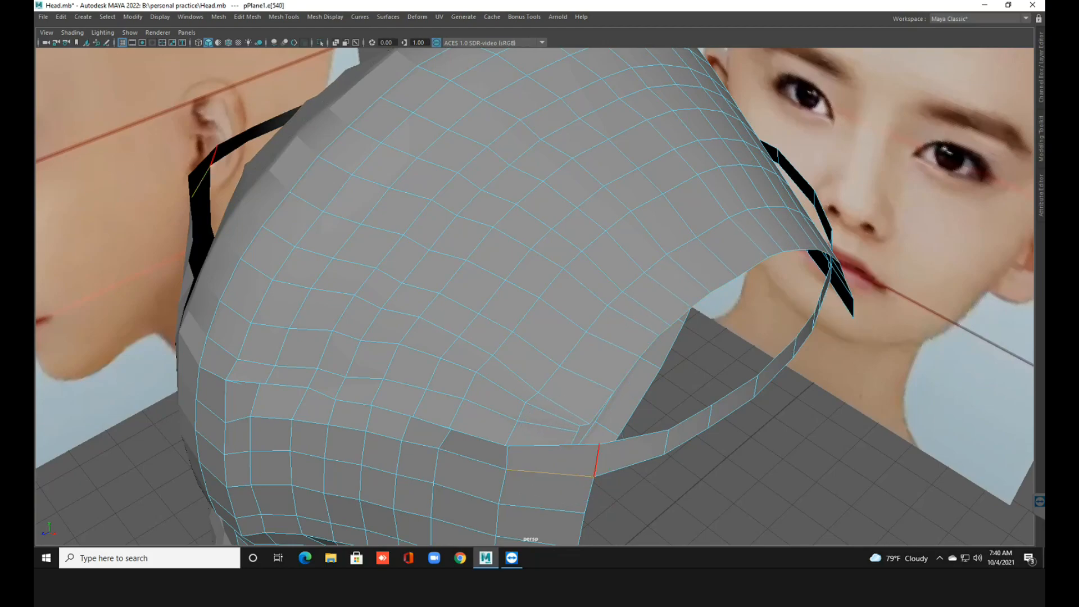
key(ctrl+e)
drag(560, 466, 634, 445)
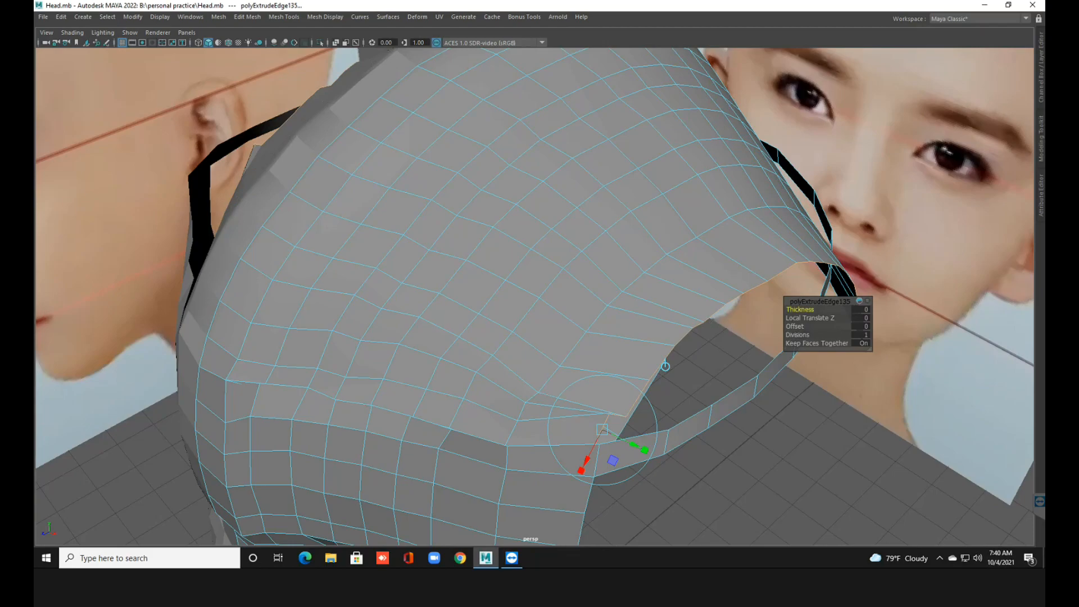
In vertex mode, reposition the two front vertices of the lowest skull rows beside the temple.
alt+drag(665, 366, 461, 295)
right_click(517, 231)
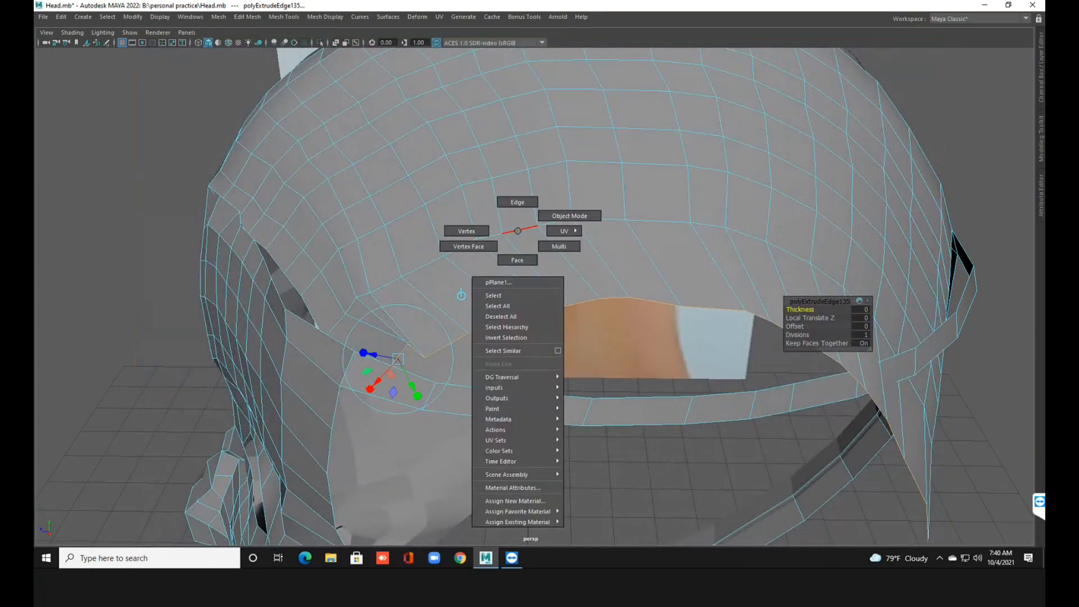
click(466, 231)
click(424, 358)
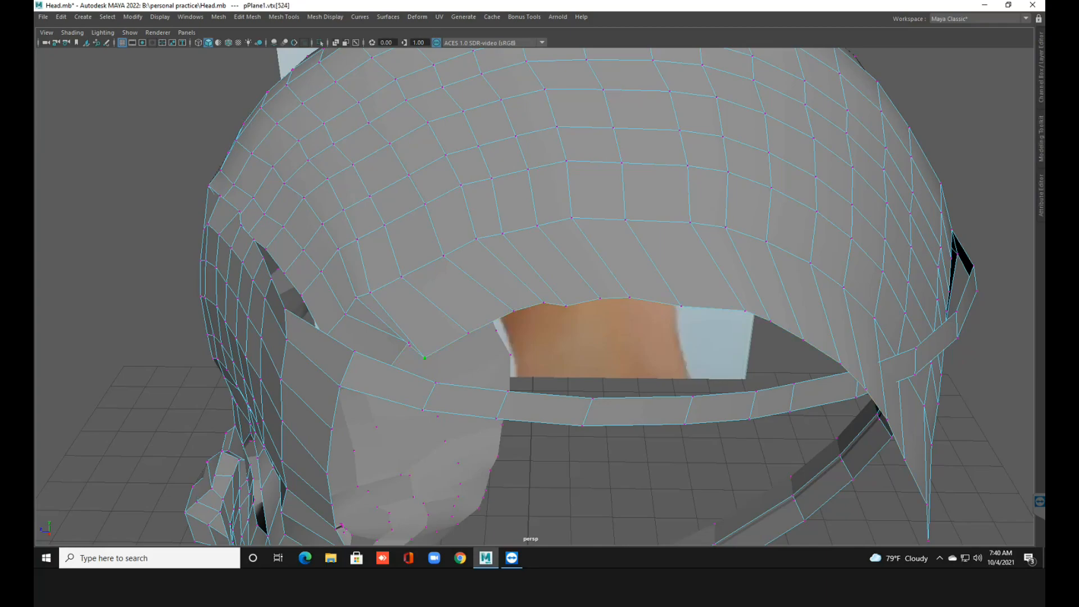
key(w)
drag(424, 357, 438, 330)
click(409, 343)
drag(409, 343, 390, 352)
Move the front end vertices of the extruded skull rows closer to the forehead's top edge.
click(370, 293)
drag(370, 292, 574, 409)
click(386, 356)
drag(363, 400, 358, 414)
click(349, 338)
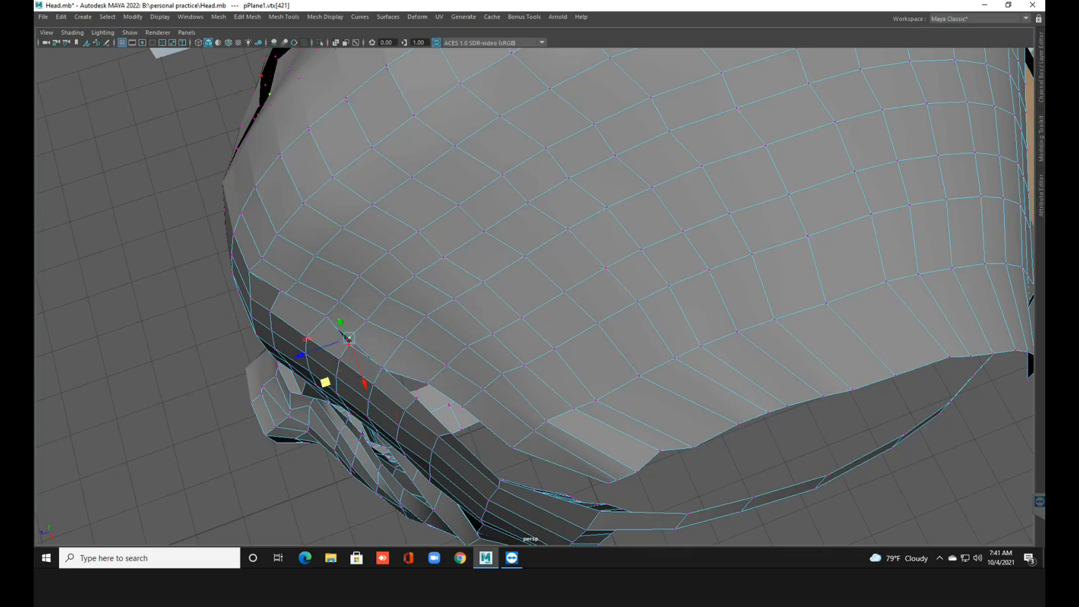
drag(325, 382, 323, 388)
Move the next three row-end vertices toward the temple to narrow the gap along the forehead's top edge.
alt+middle_drag(416, 398, 378, 352)
click(390, 339)
drag(366, 383, 355, 396)
click(425, 362)
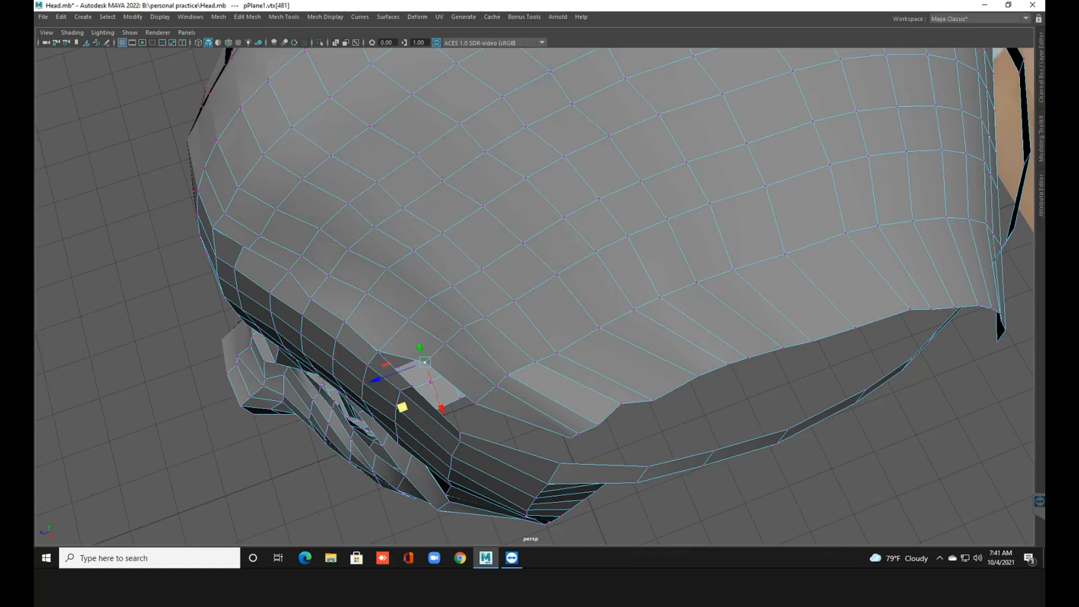
middle_drag(401, 407, 389, 433)
click(444, 344)
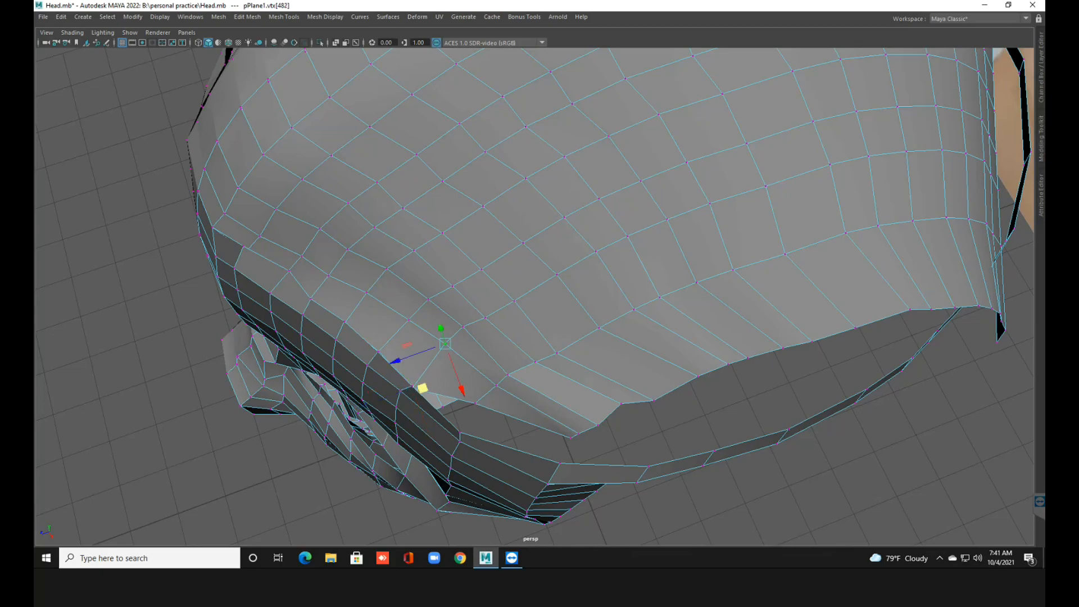
middle_drag(423, 388, 406, 399)
Shift the neighbouring skull vertices just above the forehead edge to even out the front of the rows.
click(409, 319)
middle_drag(385, 361, 377, 367)
drag(400, 325, 382, 340)
click(366, 292)
drag(367, 296, 384, 167)
Raise the rear skull vertex beside the center strip to sit just above the horizontal band.
alt+middle_drag(384, 166, 264, 170)
alt+drag(264, 169, 169, 132)
alt+right_drag(168, 132, 202, 132)
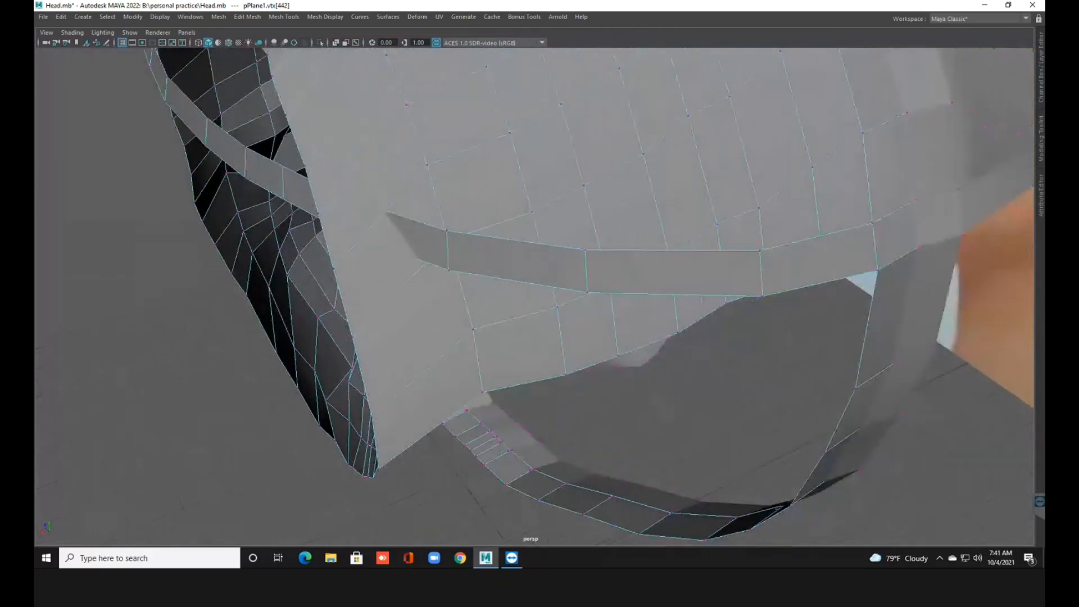
alt+middle_drag(203, 132, 137, 119)
alt+drag(137, 119, 167, 106)
alt+right_drag(167, 106, 141, 106)
alt+drag(140, 107, 197, 110)
alt+drag(310, 135, 493, 117)
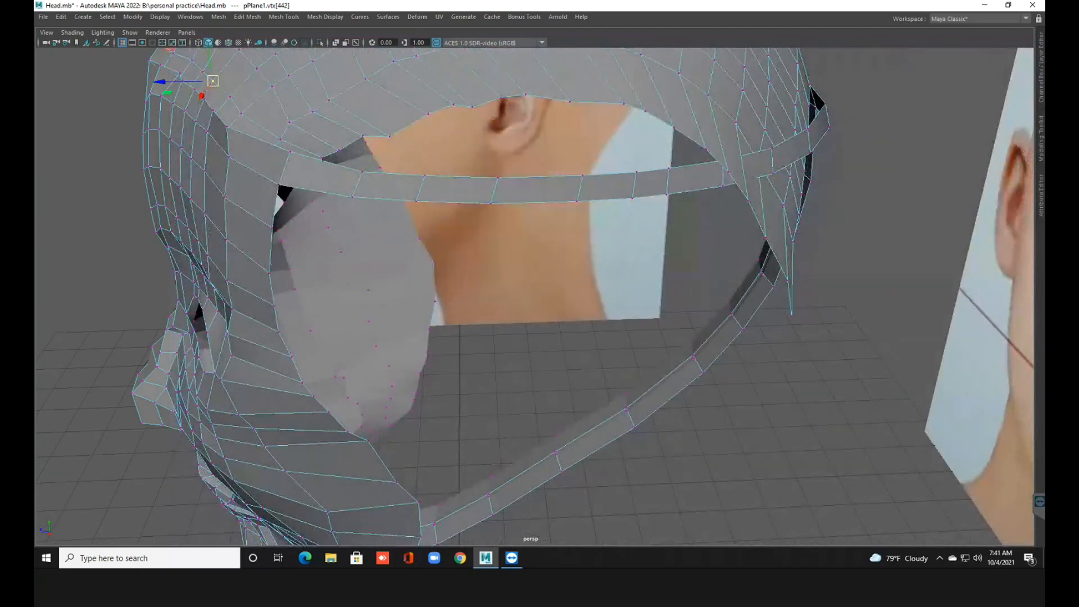
alt+drag(493, 117, 225, 147)
alt+middle_drag(225, 147, 172, 175)
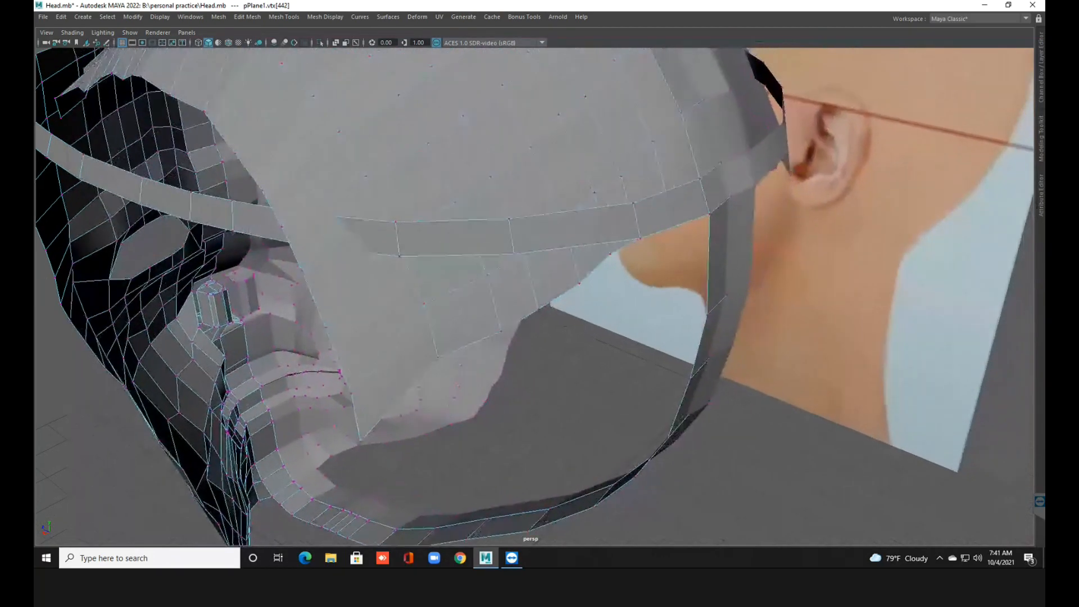
key(4)
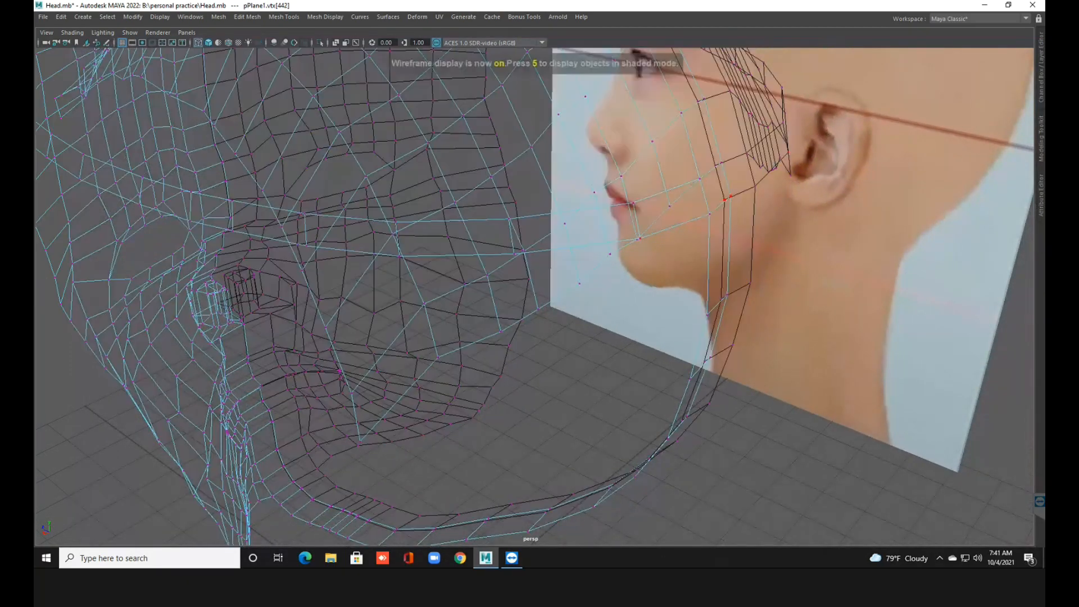
click(669, 205)
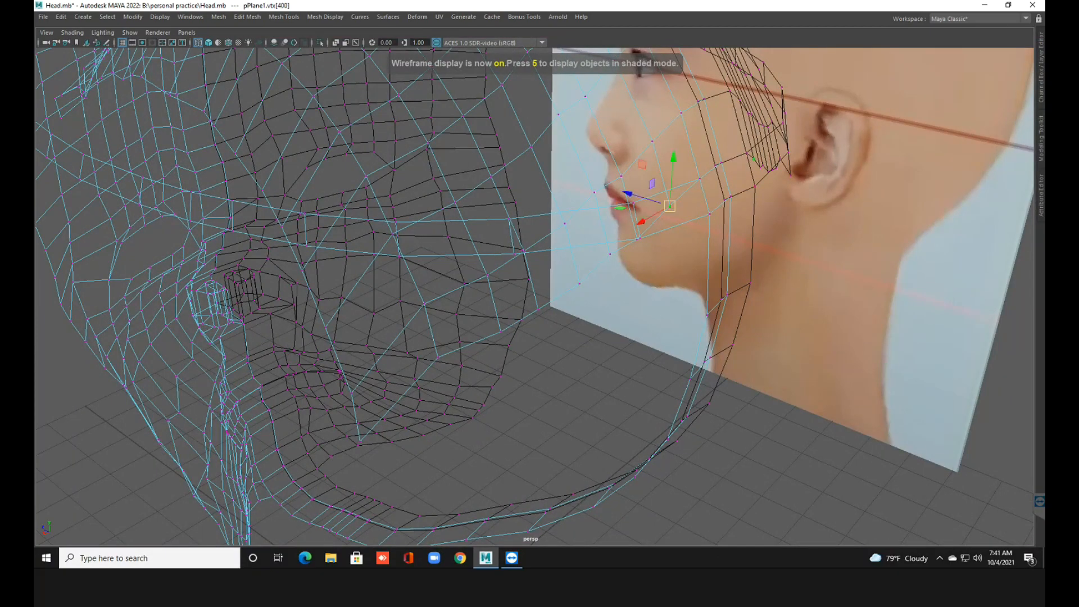
key(5)
mouse_move(669, 205)
mouse_down()
mouse_move(667, 167)
mouse_move(672, 184)
mouse_up()
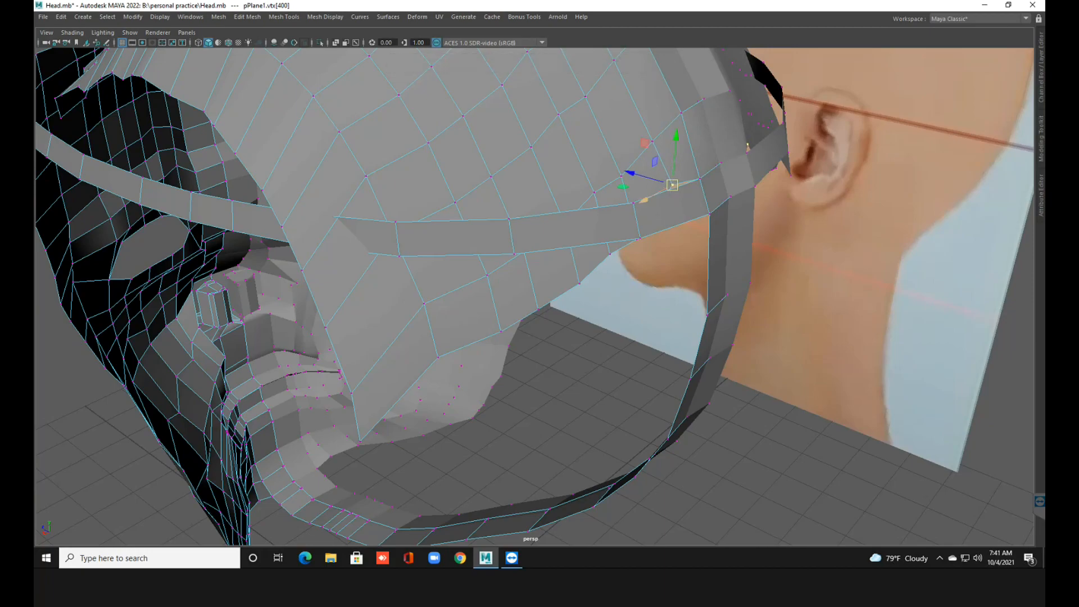
Raise the low rear skull vertex above the horizontal band and move three neighbouring vertices upward to even out the rows.
click(636, 239)
drag(636, 239, 610, 150)
click(621, 176)
click(594, 192)
drag(594, 192, 579, 157)
click(557, 114)
drag(558, 114, 547, 91)
click(530, 148)
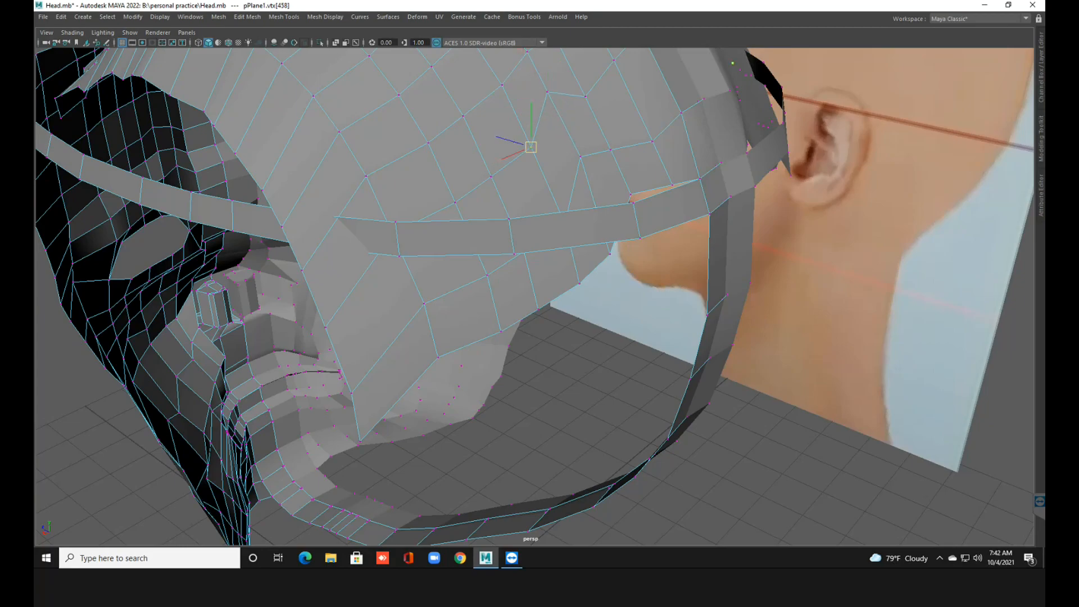
drag(531, 147, 515, 119)
Raise the next two hanging skull vertices, including the one hidden behind the band, toward and above its top edge.
click(580, 283)
drag(580, 284, 575, 251)
key(4)
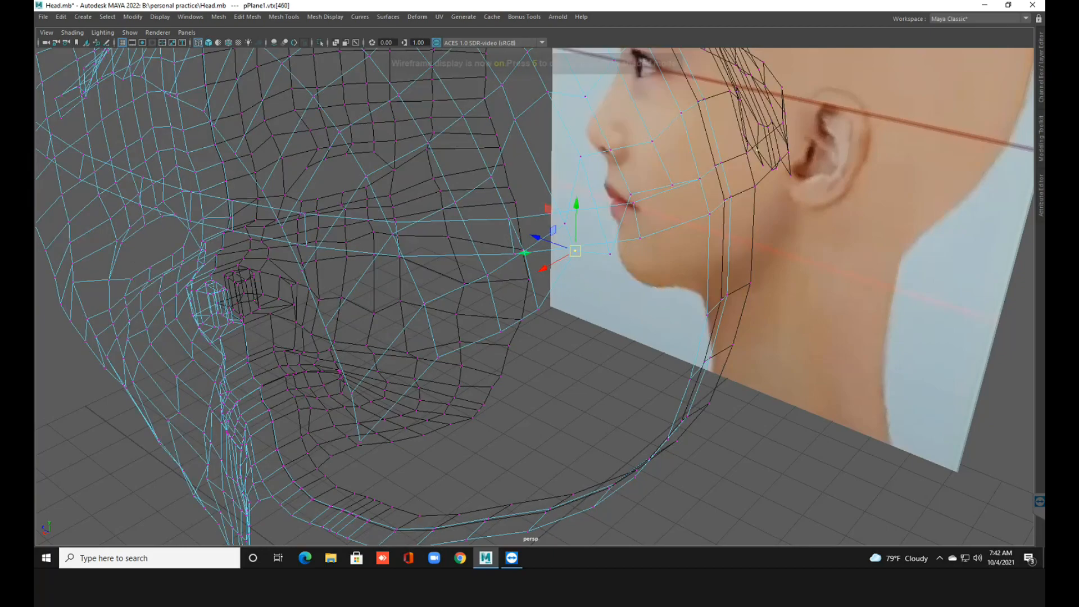
click(564, 223)
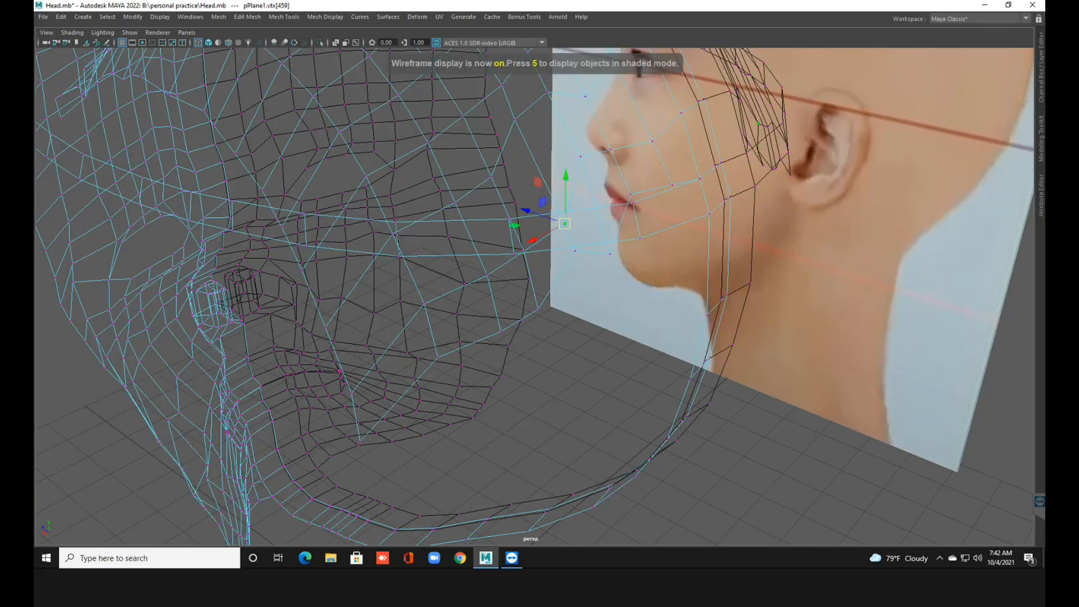
key(5)
drag(564, 223, 543, 169)
click(575, 251)
drag(575, 251, 558, 203)
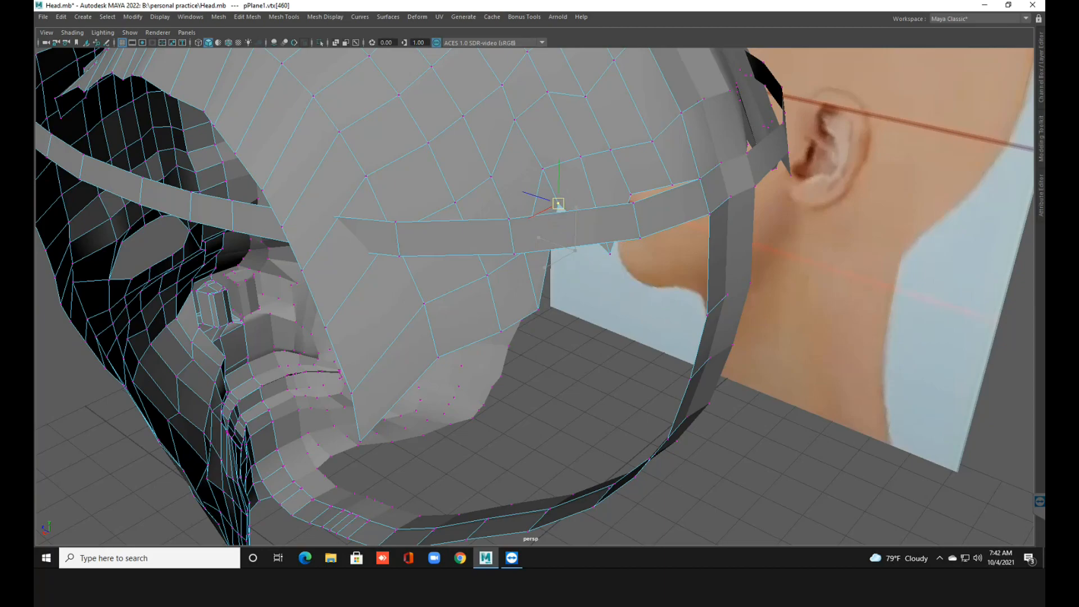
click(513, 254)
drag(514, 254, 516, 263)
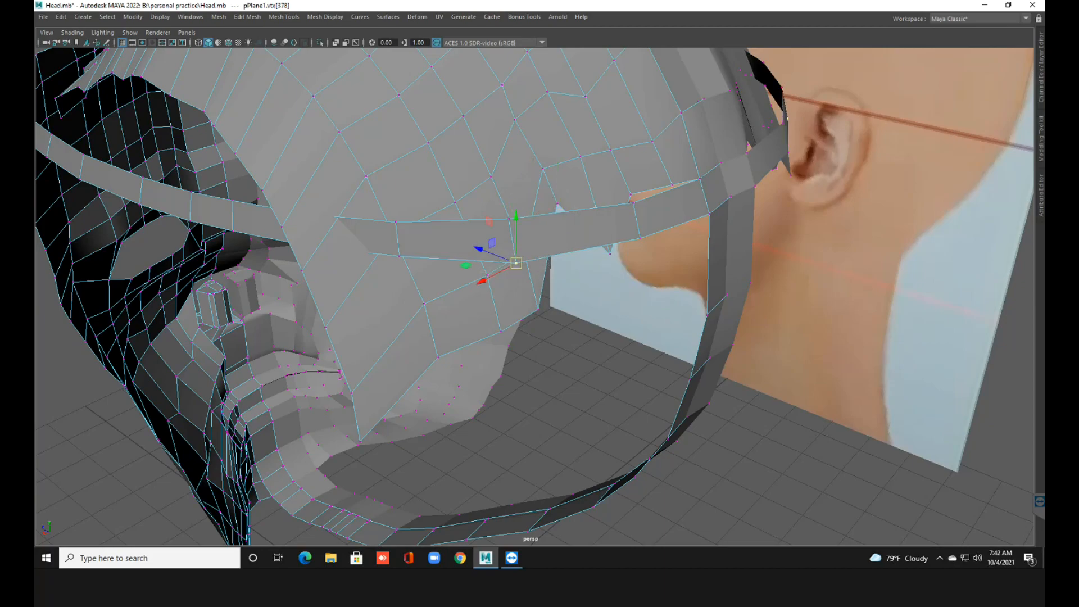
key(ctrl+z)
Pull the hidden skull vertex behind the band up over its top edge and raise the two adjacent vertices to keep even spacing.
key(4)
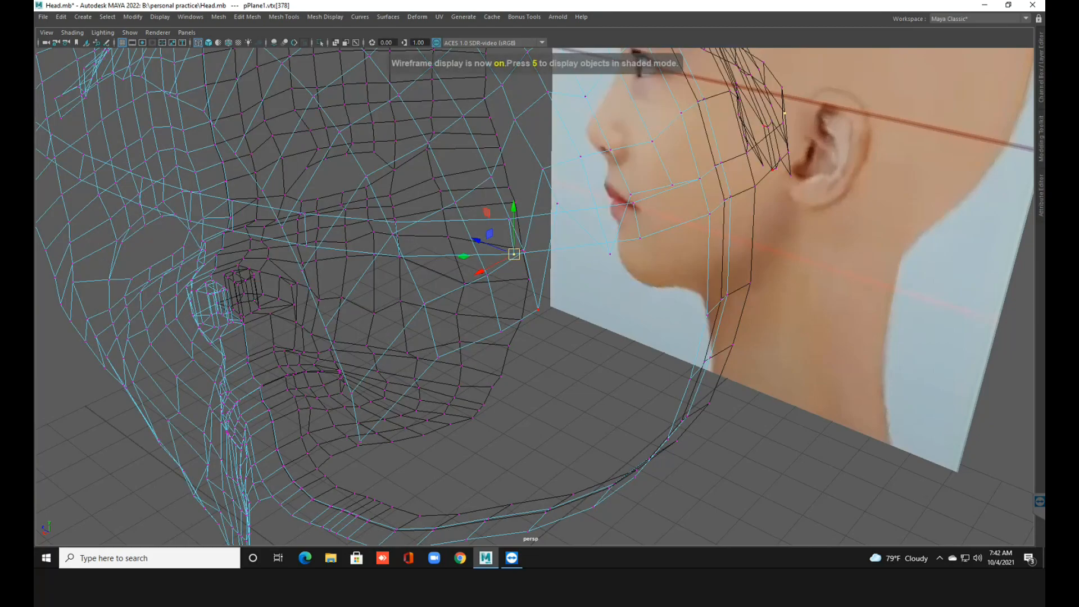
click(524, 251)
key(5)
drag(524, 251, 512, 203)
click(491, 176)
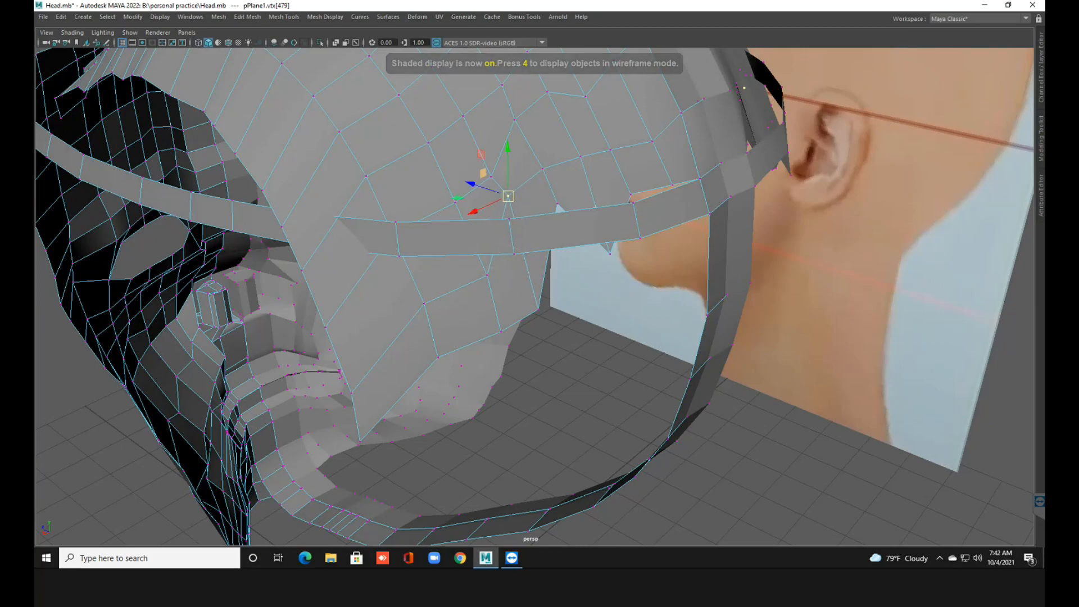
drag(490, 176, 477, 147)
click(455, 202)
drag(455, 202, 443, 177)
Raise the hanging row-end vertex well above the band and lift the vertex hidden behind the band over its top edge.
click(538, 308)
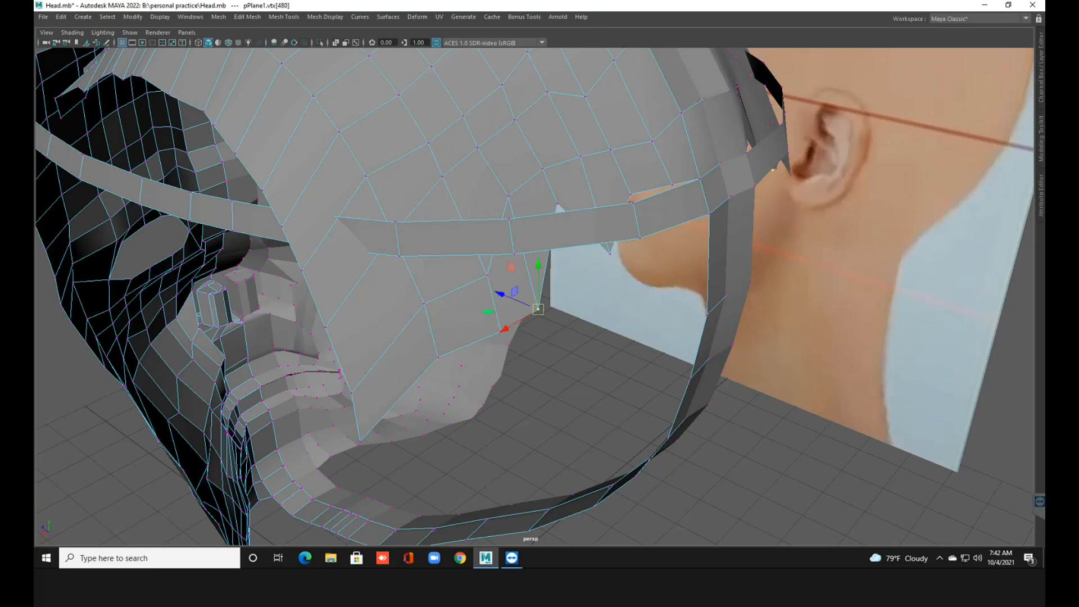
drag(538, 308, 502, 171)
click(508, 196)
click(514, 254)
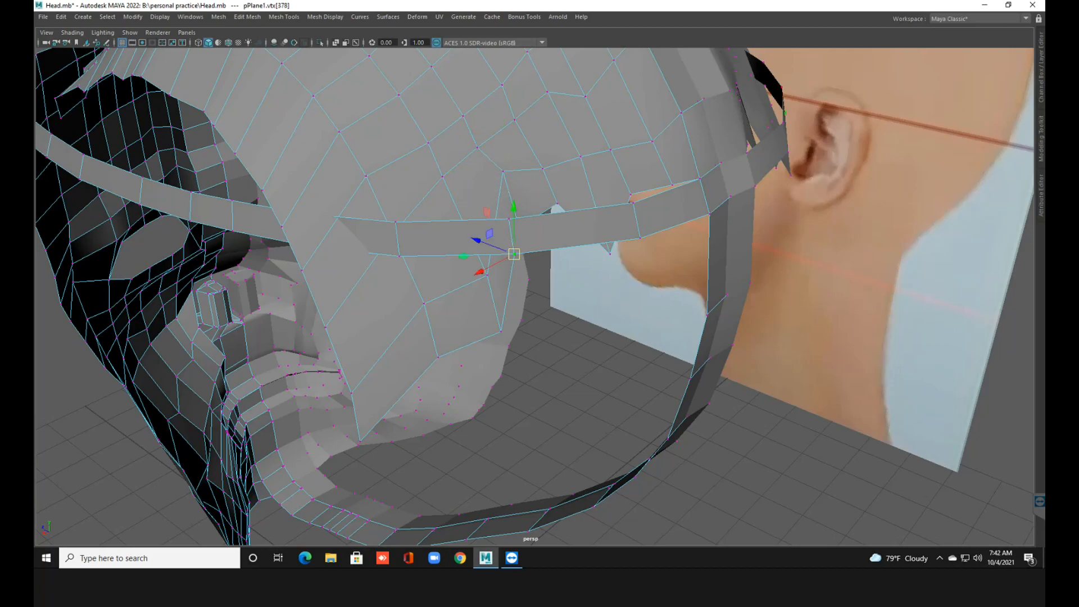
key(g)
key(4)
click(519, 227)
key(5)
drag(519, 227, 513, 207)
Pull the stray skull vertex below the band up and across to the band's top edge.
click(610, 253)
drag(610, 253, 560, 209)
click(557, 204)
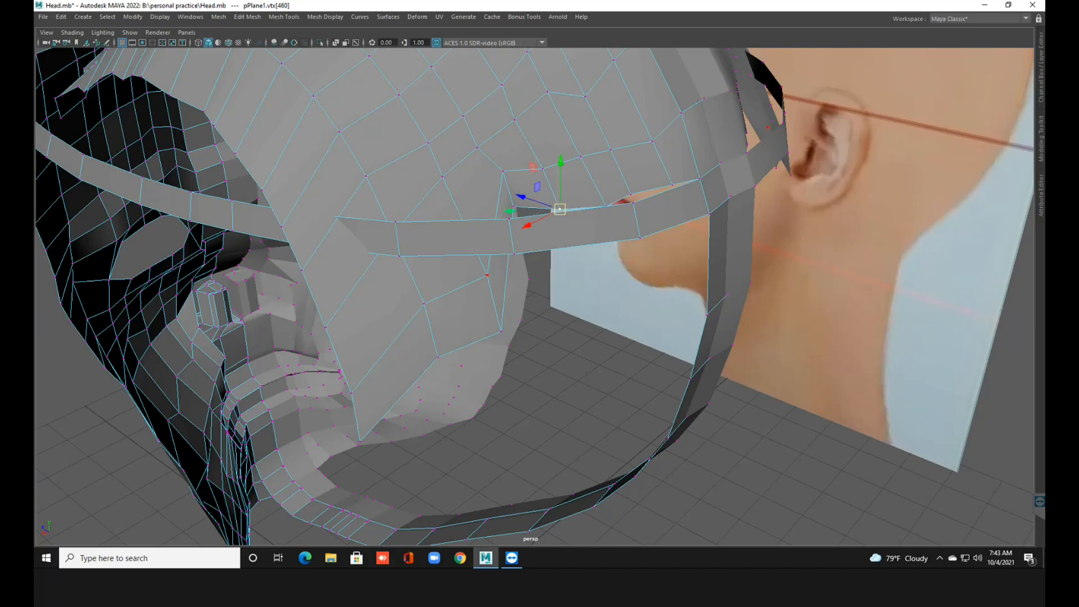
Raise two rear skull vertices slightly and bring the next hanging vertex from below the band to above it.
click(428, 143)
drag(429, 142, 421, 118)
click(442, 176)
drag(442, 176, 439, 163)
click(488, 274)
drag(487, 275, 460, 194)
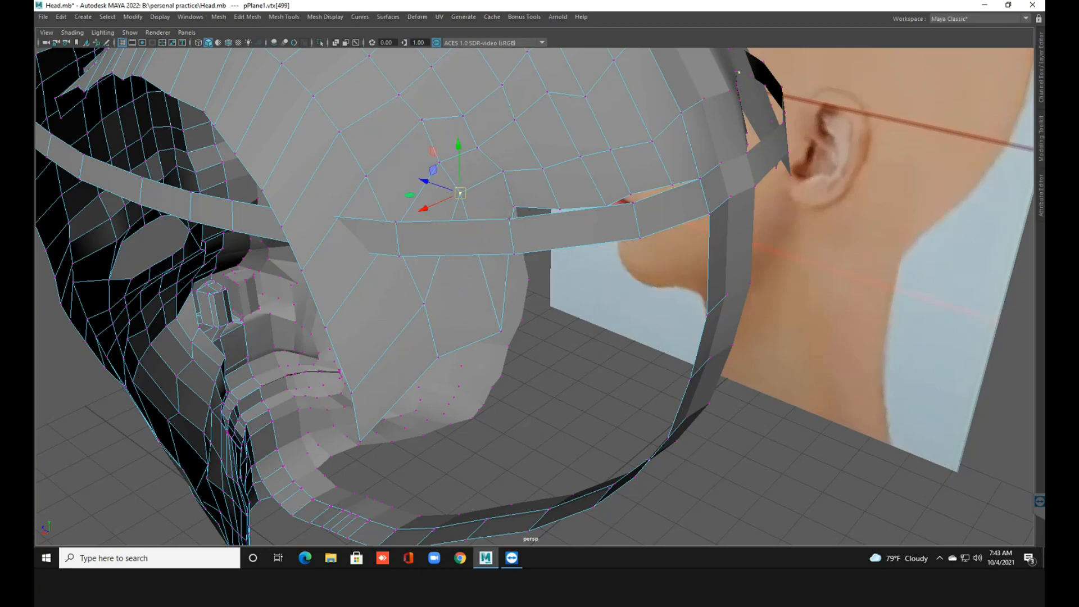
Lift two vertices near the skull's rear corner, then raise the two vertices hidden behind and hanging below the band above it.
click(366, 175)
drag(366, 176, 367, 157)
click(339, 131)
drag(339, 121, 339, 112)
key(4)
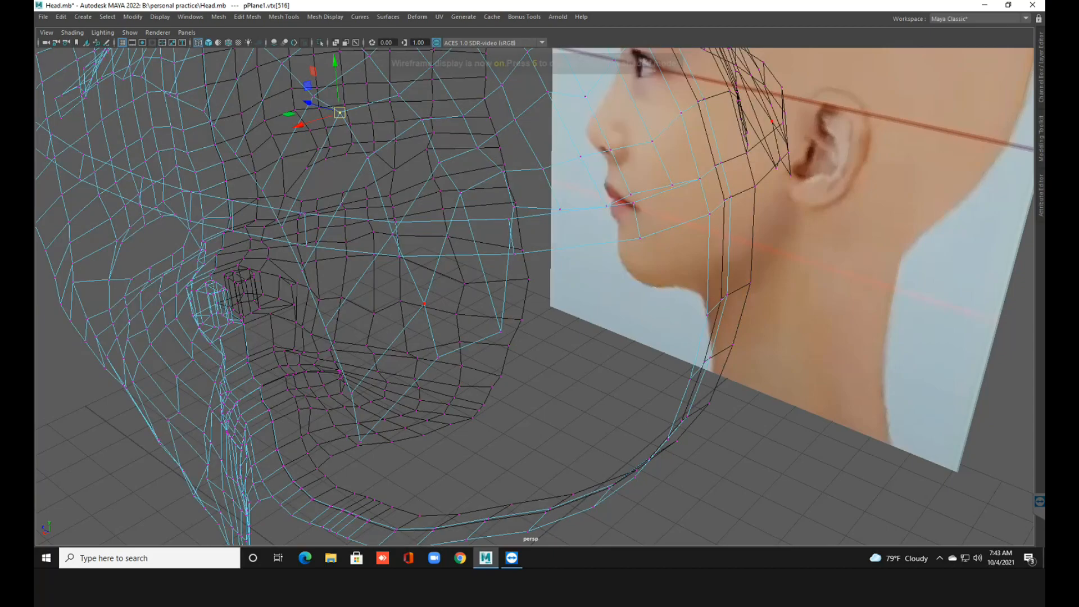
click(392, 234)
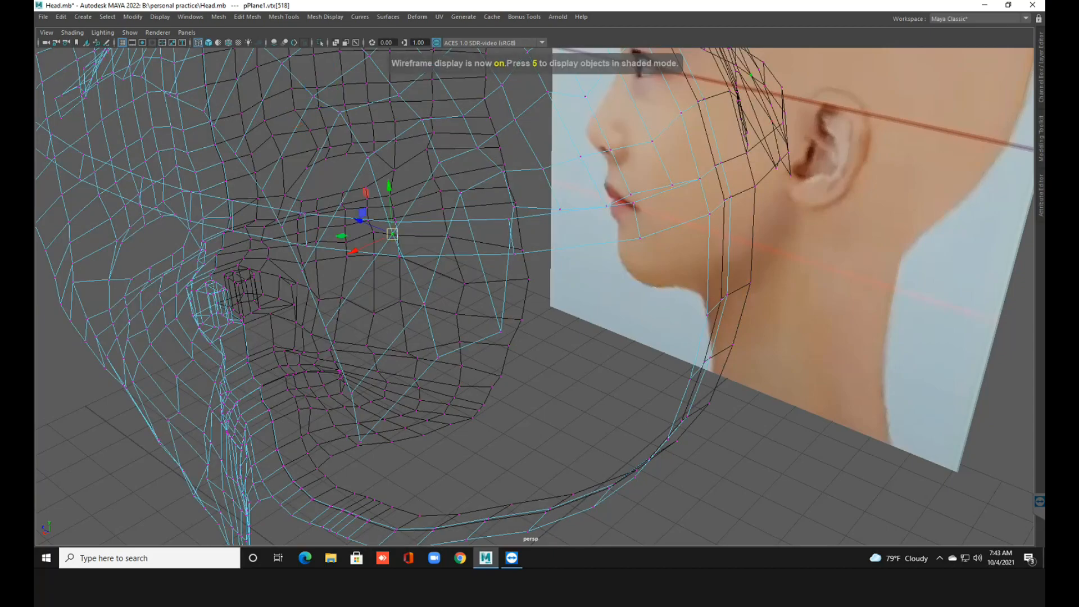
key(5)
drag(392, 234, 377, 185)
click(424, 303)
drag(424, 303, 408, 208)
Shift the five vertices along the skull's rear corner diagonal upward to even out the grid above the band.
click(339, 112)
drag(339, 111, 341, 104)
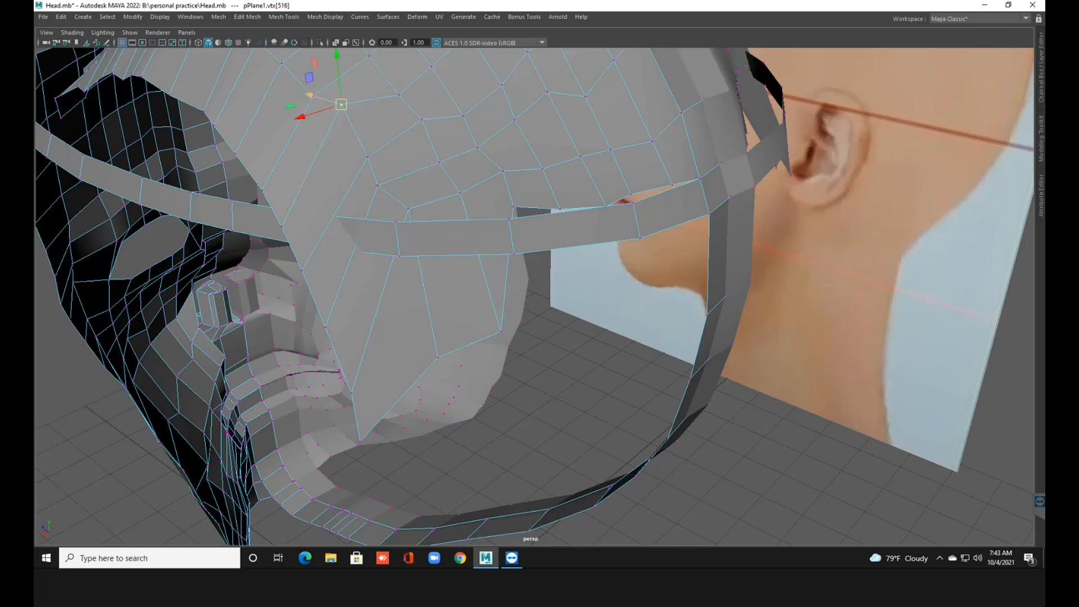
click(313, 96)
drag(313, 97, 316, 74)
click(368, 157)
drag(368, 157, 371, 133)
click(377, 184)
drag(377, 185, 384, 164)
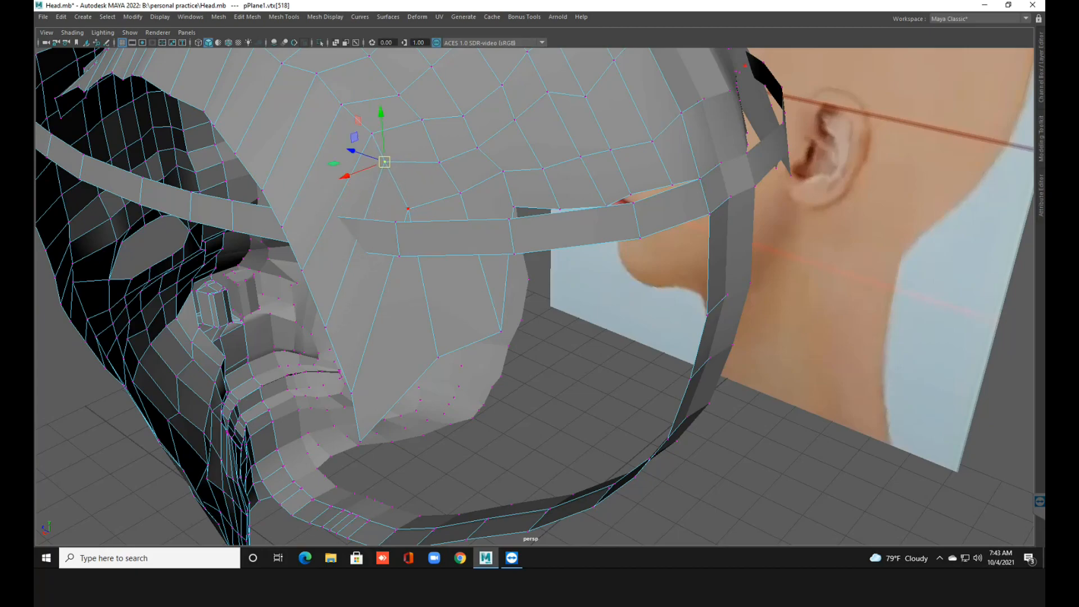
click(408, 208)
drag(408, 208, 409, 191)
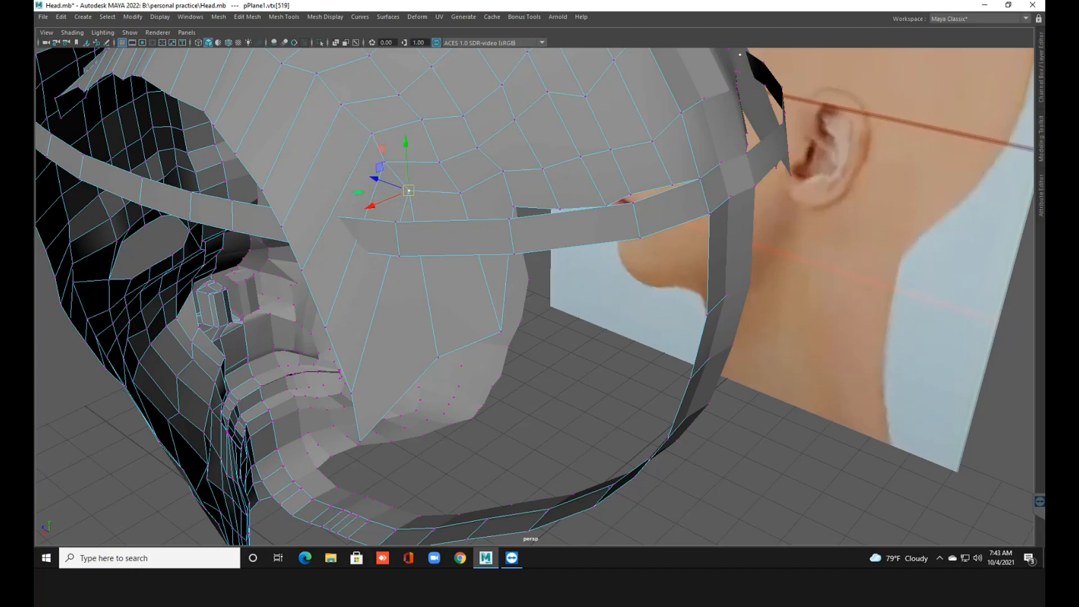
Raise the two long hanging vertices above the band and lower one of them onto the band's top edge at the corner.
click(438, 357)
drag(438, 357, 429, 207)
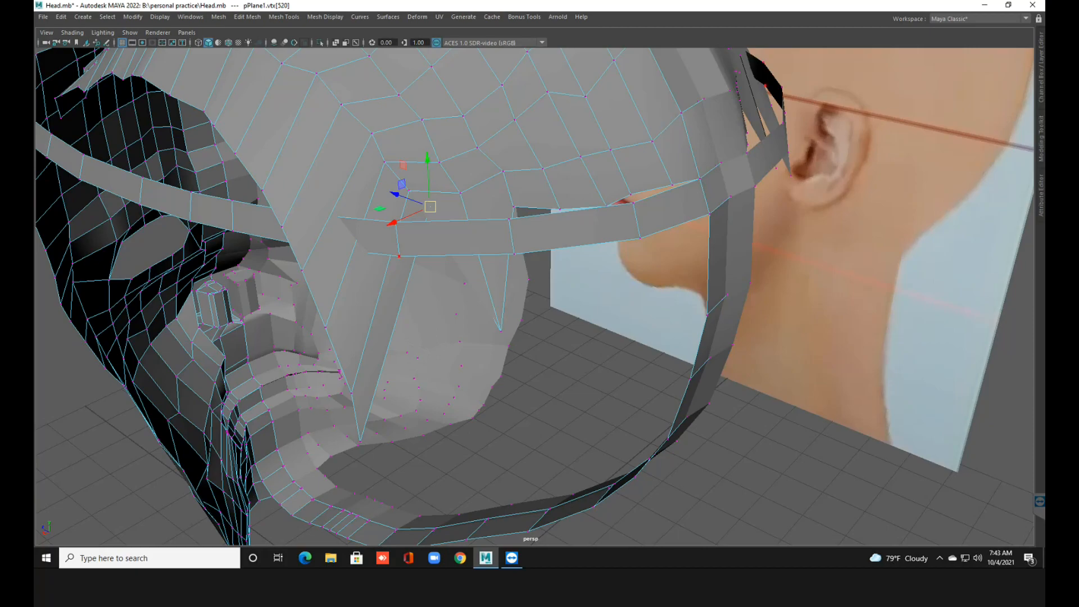
key(f)
scroll(535, 296, down, 1)
mouse_move(413, 205)
alt+mouse_down()
mouse_move(475, 219)
mouse_move(421, 188)
alt+mouse_up()
scroll(534, 297, down, 2)
scroll(534, 297, down, 2)
alt+middle_drag(421, 188, 395, 148)
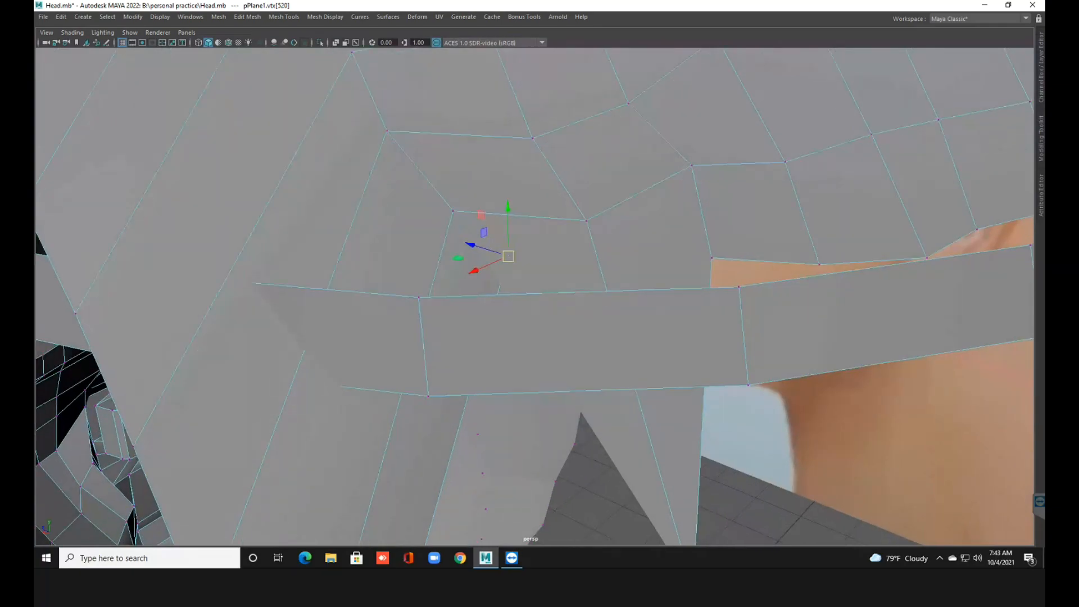
scroll(534, 296, down, 2)
click(659, 524)
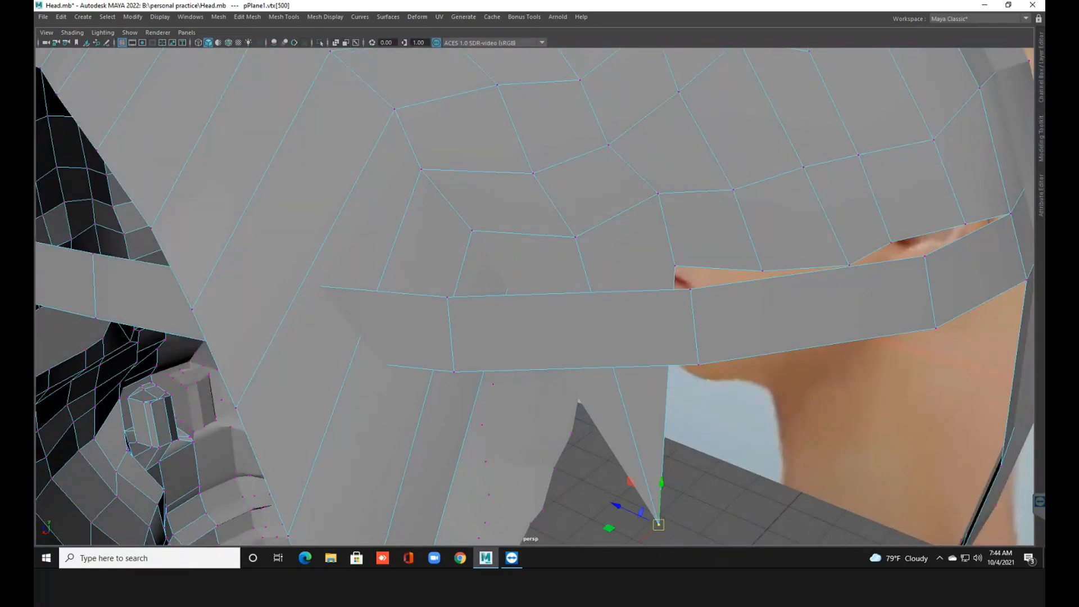
drag(658, 524, 619, 279)
click(513, 265)
drag(514, 264, 507, 293)
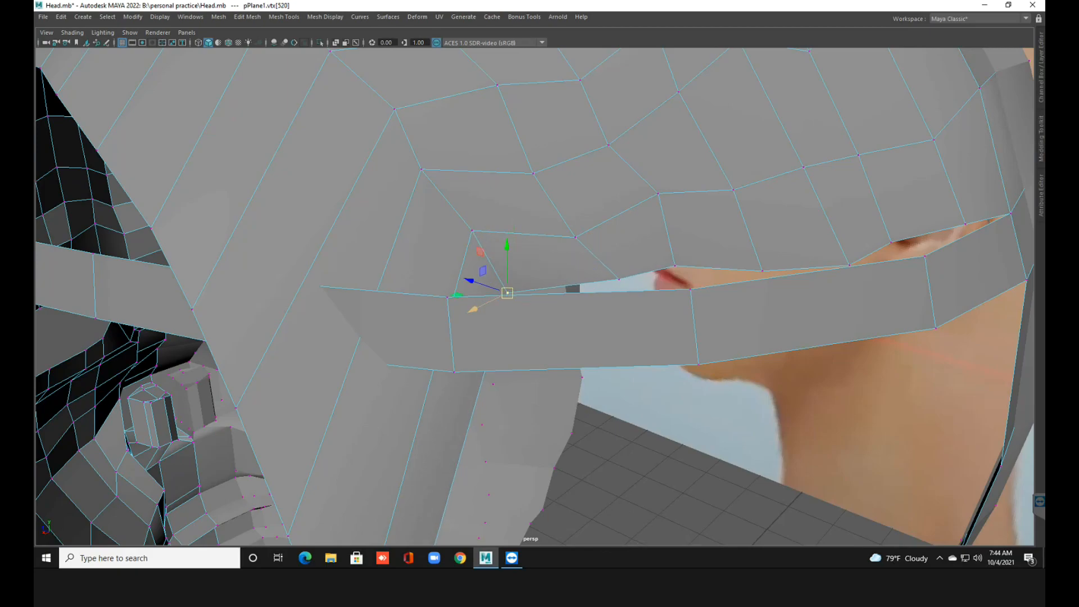
Save the scene with the adjusted skull vertices.
scroll(534, 296, down, 9)
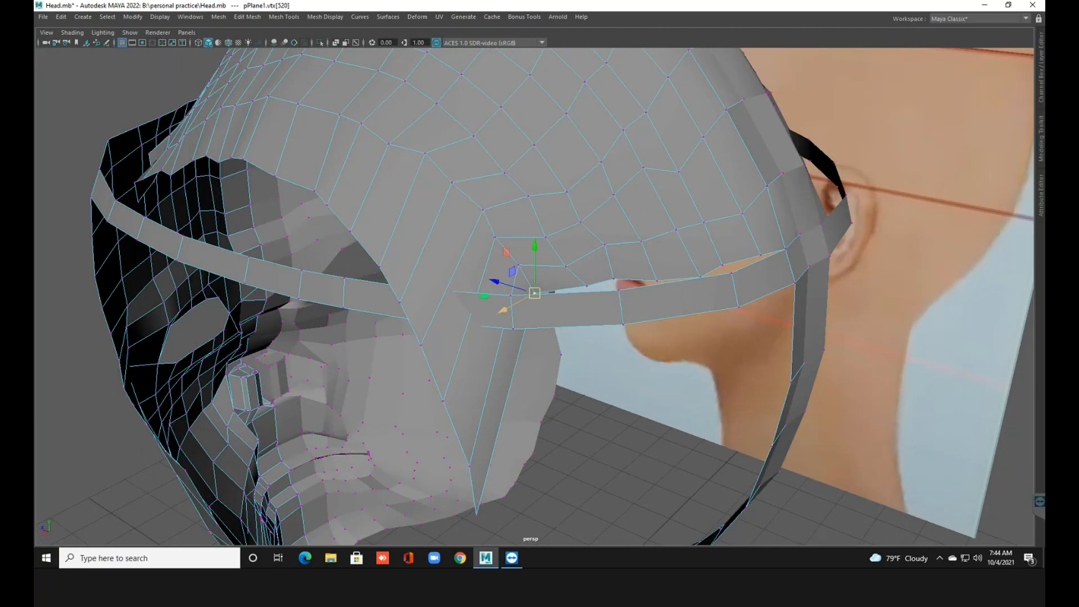
alt+drag(534, 296, 610, 281)
scroll(534, 296, down, 5)
scroll(534, 297, up, 2)
alt+middle_drag(534, 296, 571, 298)
mouse_move(571, 299)
alt+mouse_down()
mouse_move(585, 304)
mouse_move(582, 295)
alt+mouse_up()
key(ctrl+s)
Switch to edge selection and select the skull's open side border edges from the temple toward the back.
right_drag(474, 247, 474, 219)
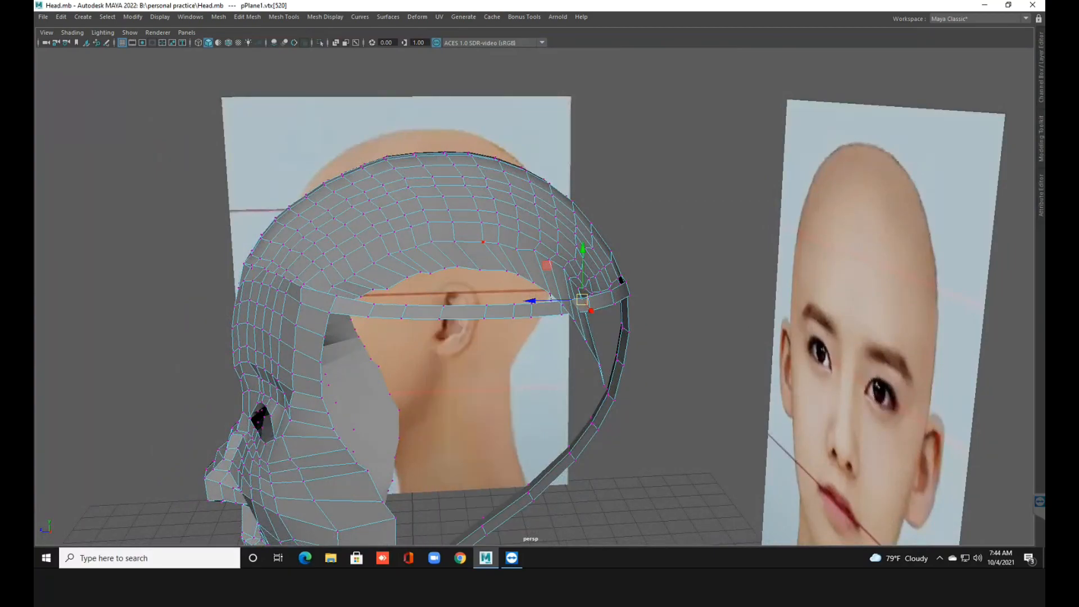
scroll(472, 314, up, 3)
scroll(503, 318, up, 2)
alt+middle_drag(503, 319, 464, 312)
alt+drag(464, 312, 493, 336)
alt+middle_drag(160, 333, 231, 329)
alt+drag(230, 328, 235, 371)
scroll(235, 371, up, 2)
alt+middle_drag(235, 370, 275, 364)
alt+drag(276, 364, 297, 444)
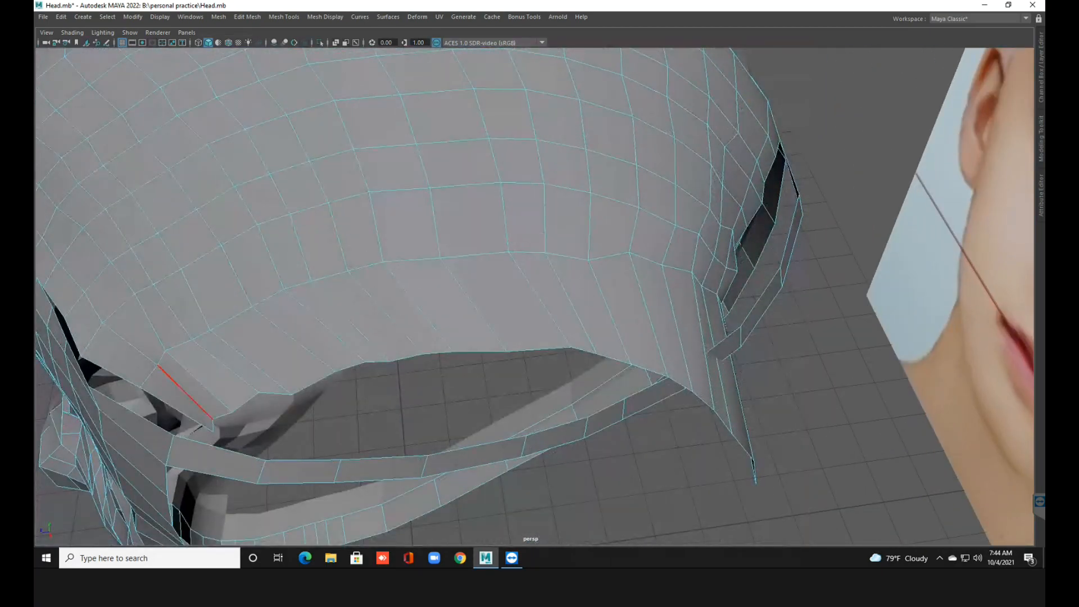
click(212, 427)
shift+click(223, 415)
shift+click(246, 403)
shift+click(275, 394)
shift+click(314, 383)
shift+click(351, 364)
shift+click(379, 360)
shift+click(406, 355)
shift+click(437, 353)
shift+click(479, 351)
shift+click(537, 348)
shift+click(585, 351)
shift+click(614, 358)
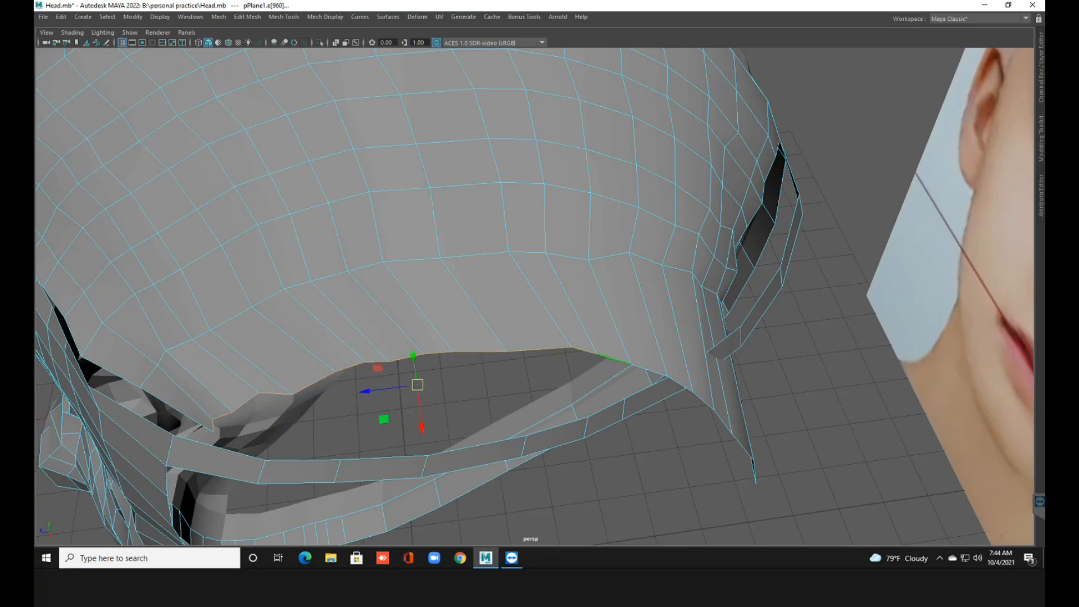
Extend the selection along the remaining border edges down to the pointed rear tip of the skull.
alt+drag(618, 382, 571, 344)
alt+middle_drag(570, 344, 534, 321)
shift+click(565, 320)
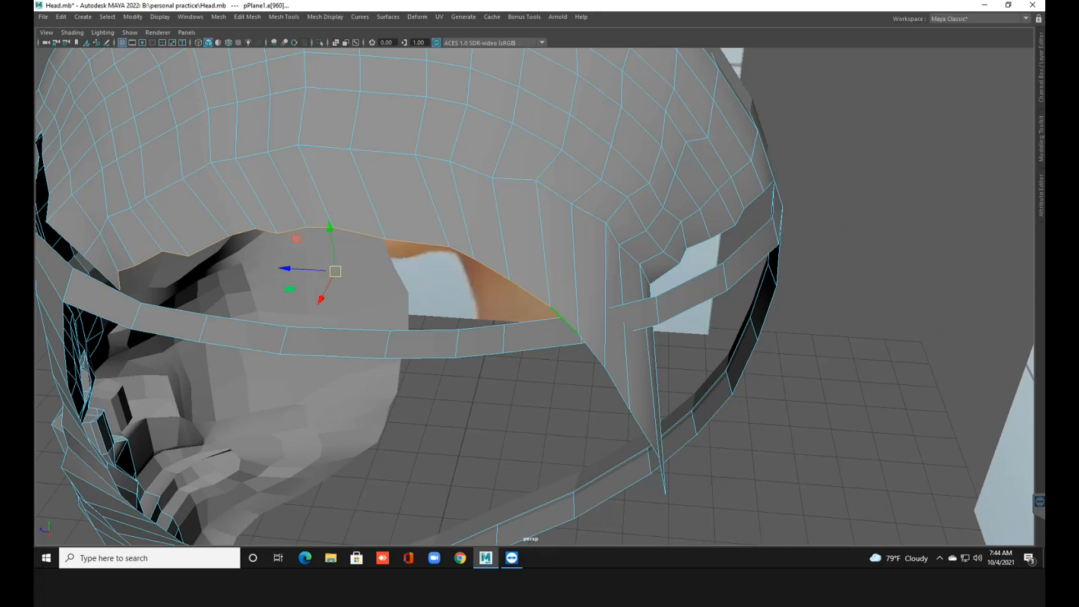
shift+click(591, 351)
shift+click(617, 388)
shift+click(641, 430)
alt+drag(641, 430, 562, 365)
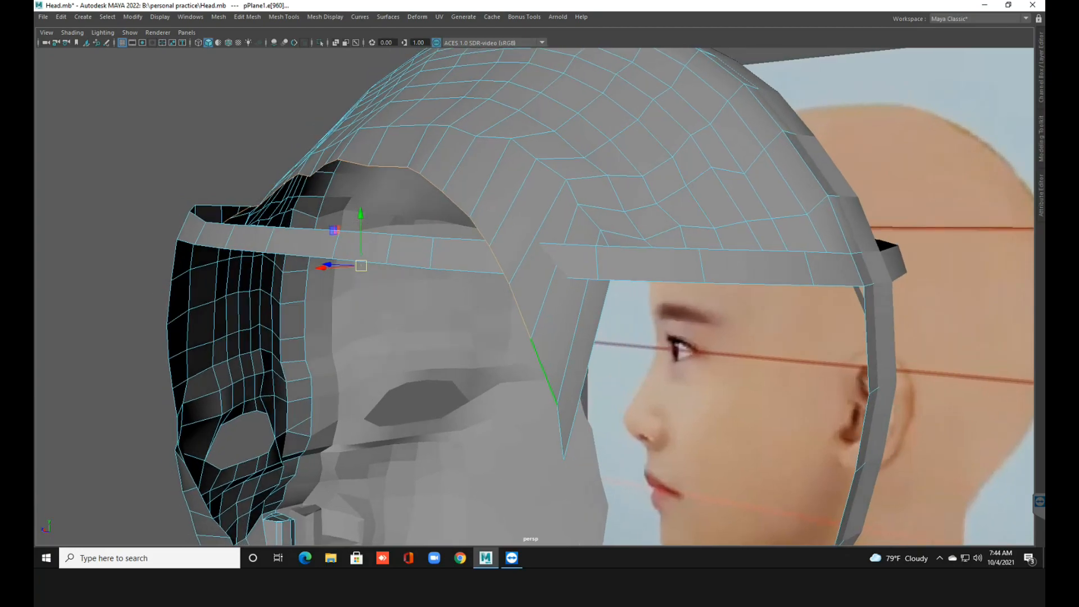
shift+click(560, 431)
Extrude the selected side border edges and scale the new edges inward to form a strip around the opening.
alt+drag(560, 432, 703, 455)
scroll(534, 297, down, 2)
scroll(534, 296, down, 3)
alt+drag(427, 332, 416, 388)
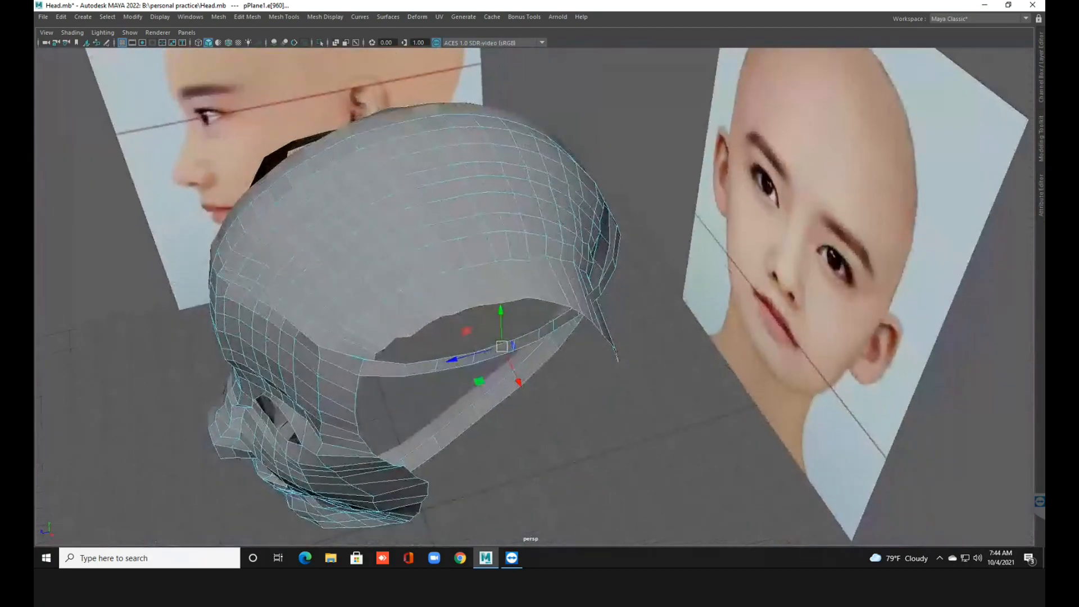
alt+middle_drag(416, 387, 483, 345)
alt+drag(484, 345, 389, 359)
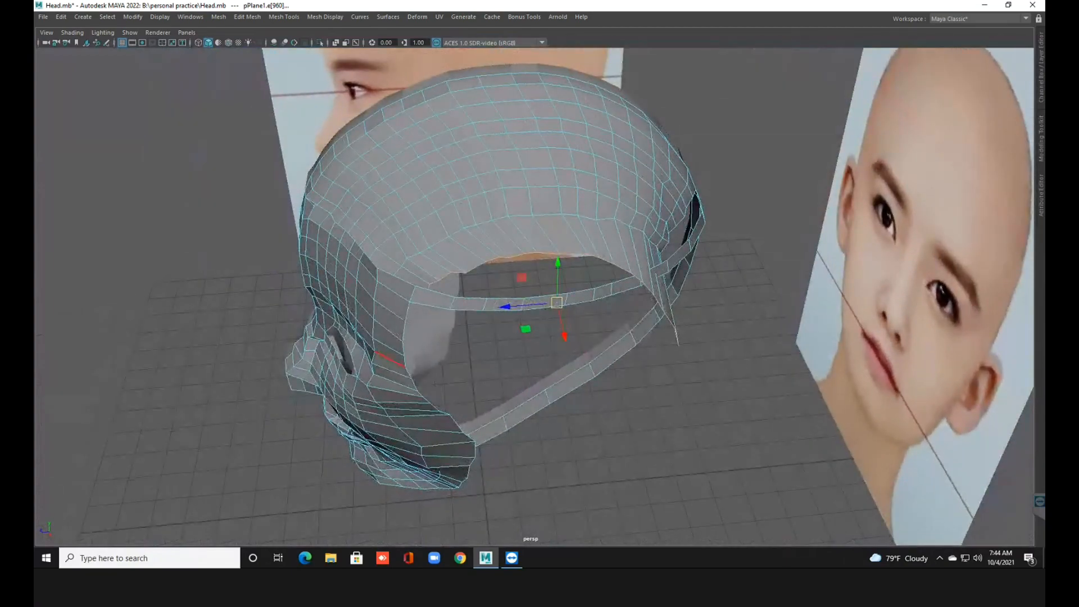
key(ctrl+e)
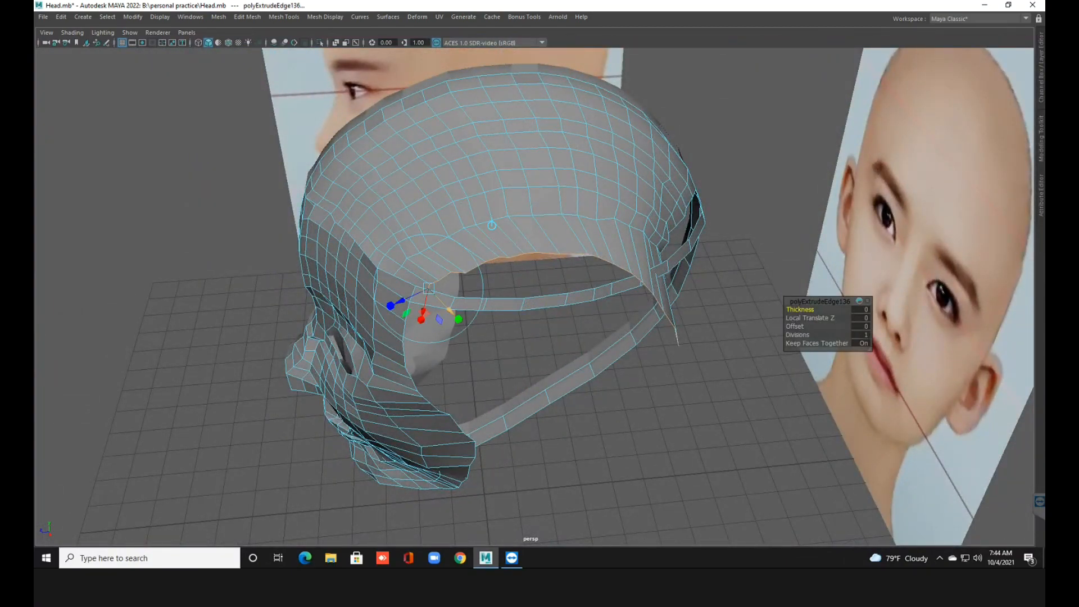
key(r)
scroll(495, 300, up, 2)
drag(564, 305, 510, 305)
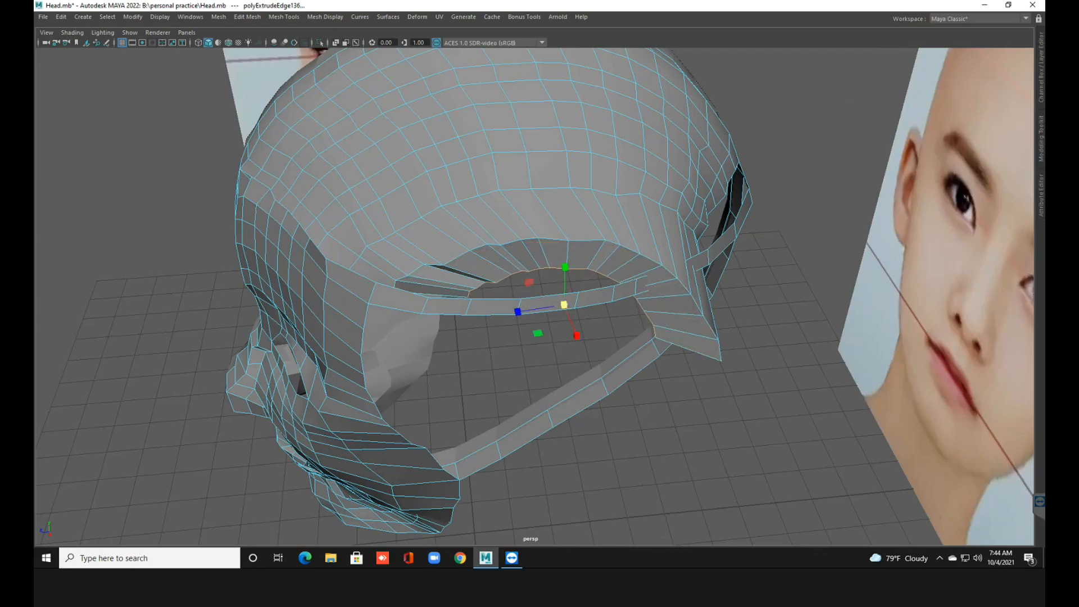
Move the extruded side border outward from the head and adjust its height to follow the skull's curve.
scroll(510, 304, up, 2)
alt+middle_drag(510, 304, 444, 349)
alt+drag(444, 349, 520, 323)
alt+middle_drag(520, 323, 379, 321)
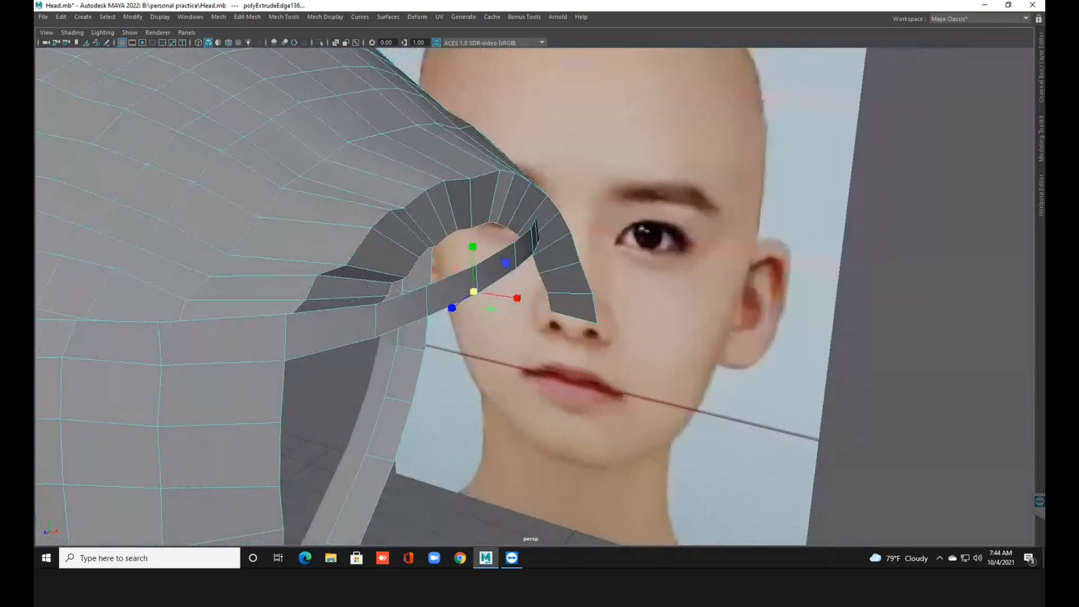
alt+drag(380, 321, 415, 336)
drag(534, 303, 561, 309)
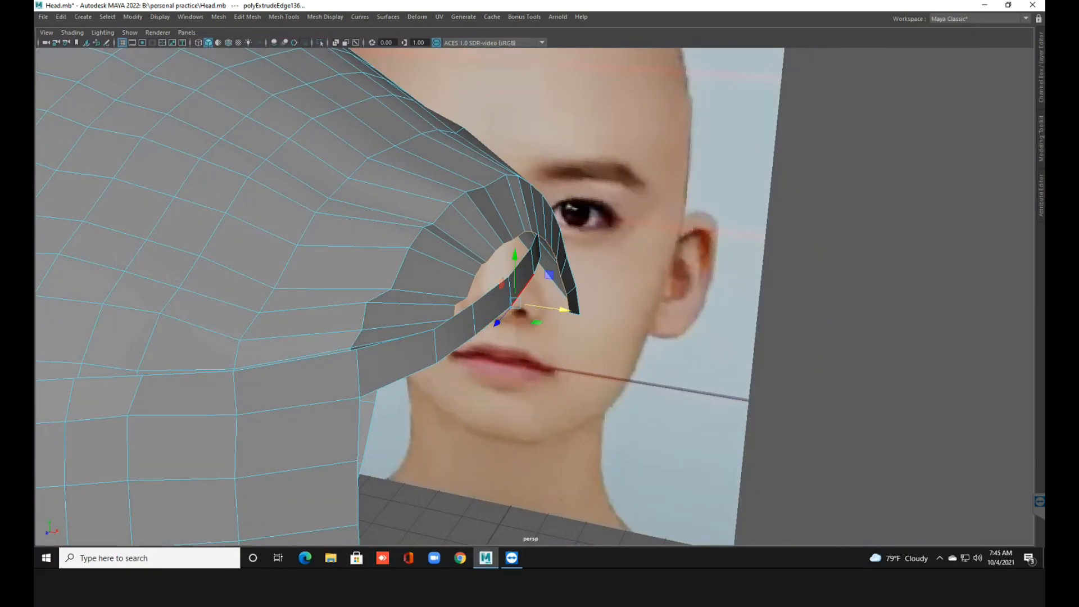
drag(514, 258, 377, 239)
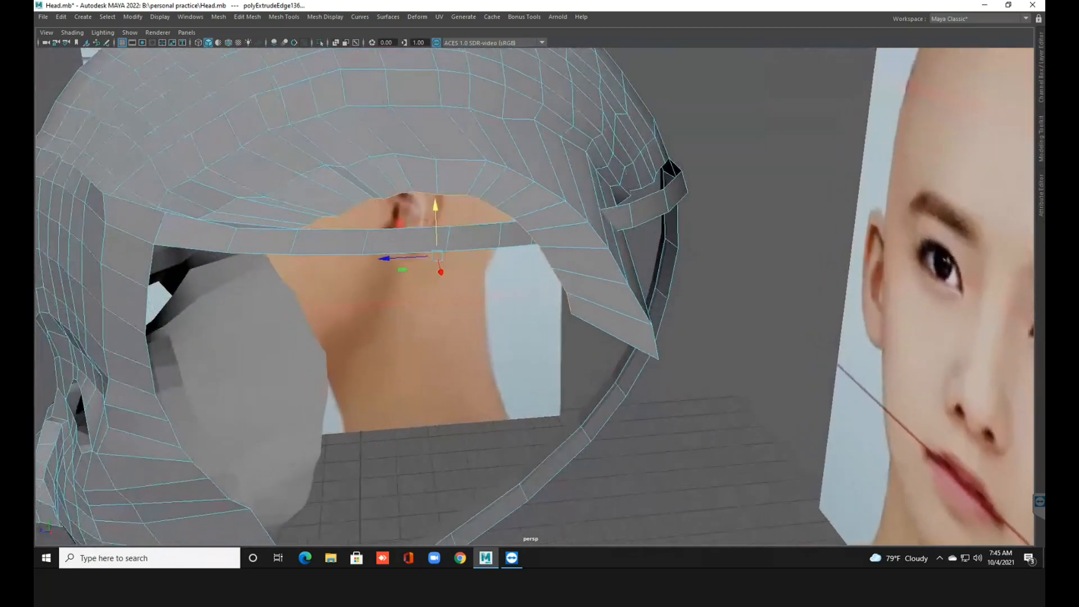
Extrude the selected side border edges again, scale the new edges slightly inward and raise them to continue the skull's curve.
key(ctrl+e)
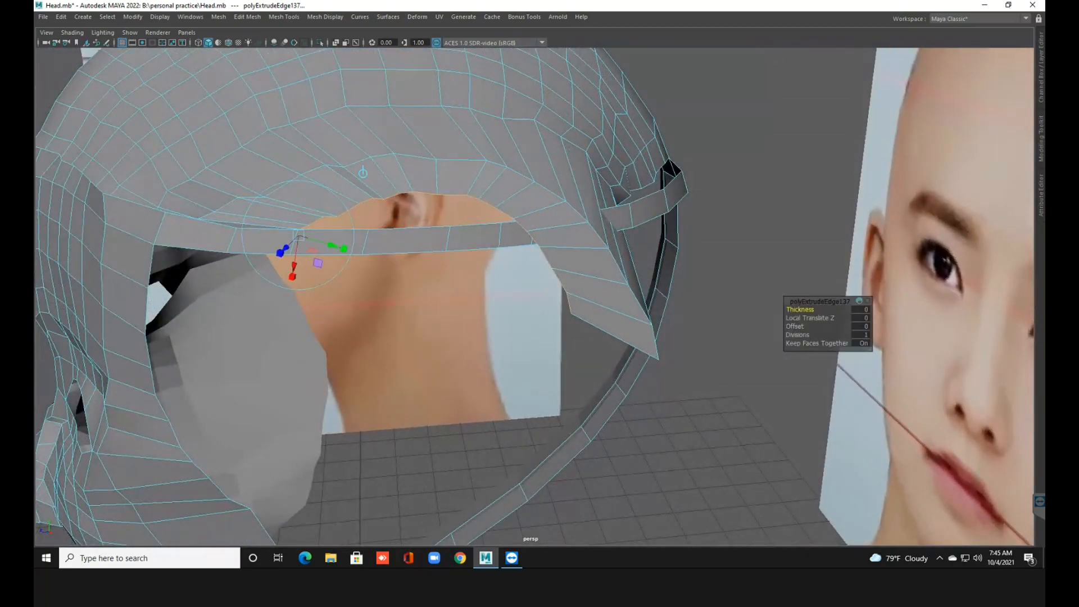
key(r)
drag(437, 256, 421, 256)
key(w)
drag(436, 206, 435, 198)
scroll(435, 198, up, 3)
alt+middle_drag(435, 198, 434, 286)
alt+drag(435, 287, 402, 283)
alt+middle_drag(402, 283, 413, 285)
Scale the extruded border edges together to a single point and raise that point to the band's upper edge.
key(r)
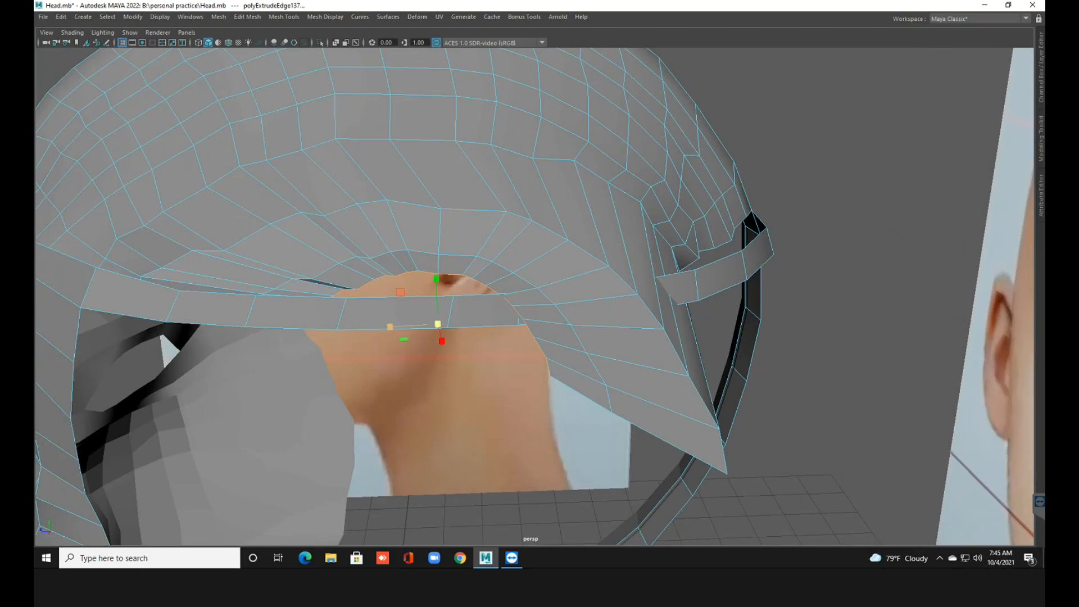
drag(437, 324, 419, 324)
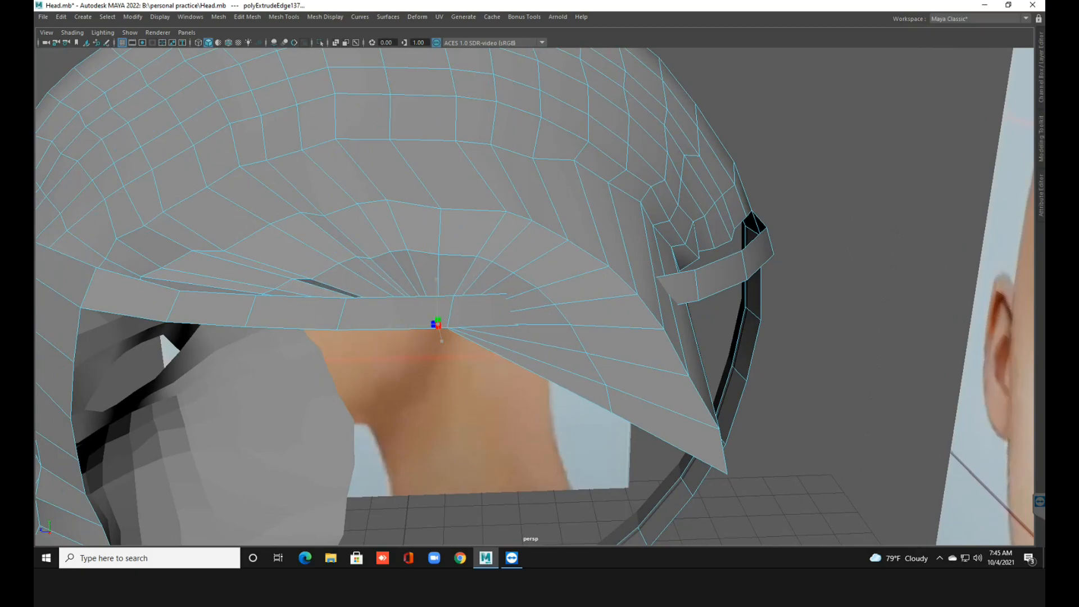
drag(418, 324, 419, 324)
key(w)
drag(436, 275, 435, 245)
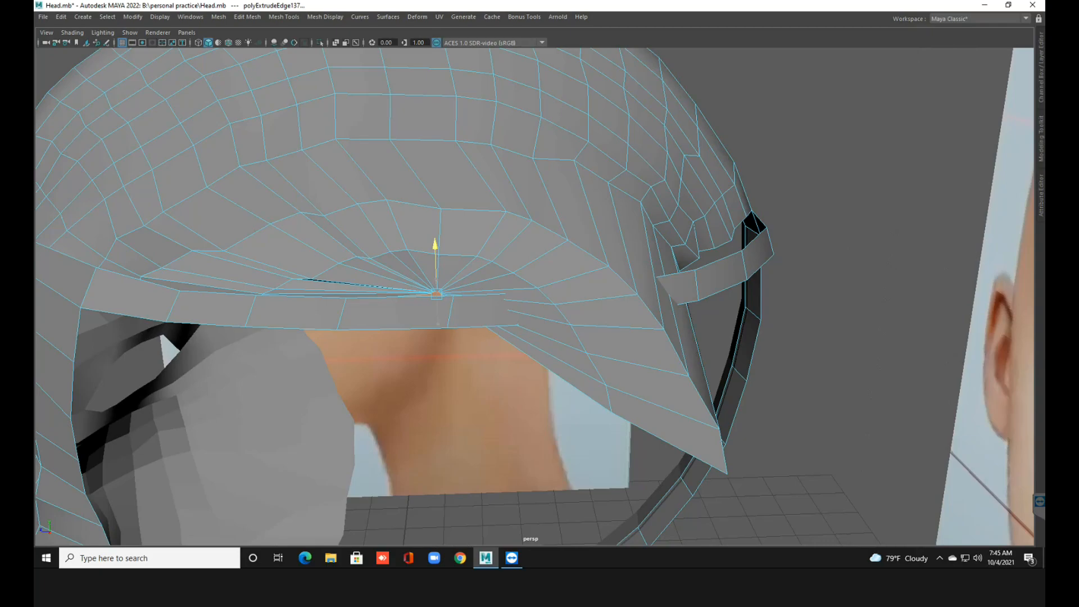
drag(435, 245, 436, 245)
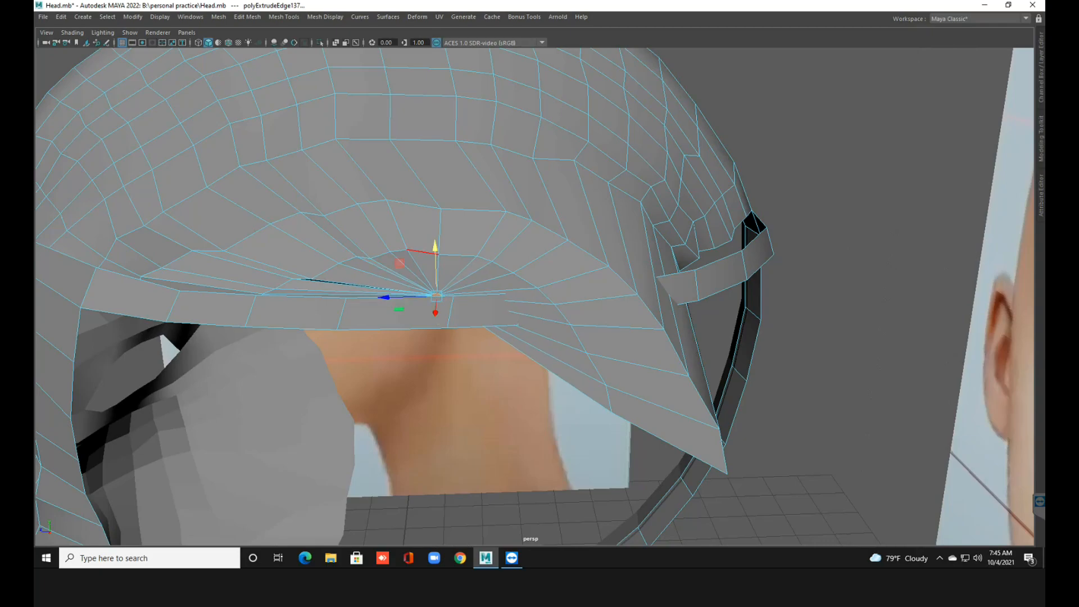
Select all the radial edges fanning out from the collapsed point and delete them, leaving a flat cap over the side opening.
scroll(534, 296, up, 2)
scroll(534, 296, up, 2)
alt+middle_drag(534, 296, 545, 306)
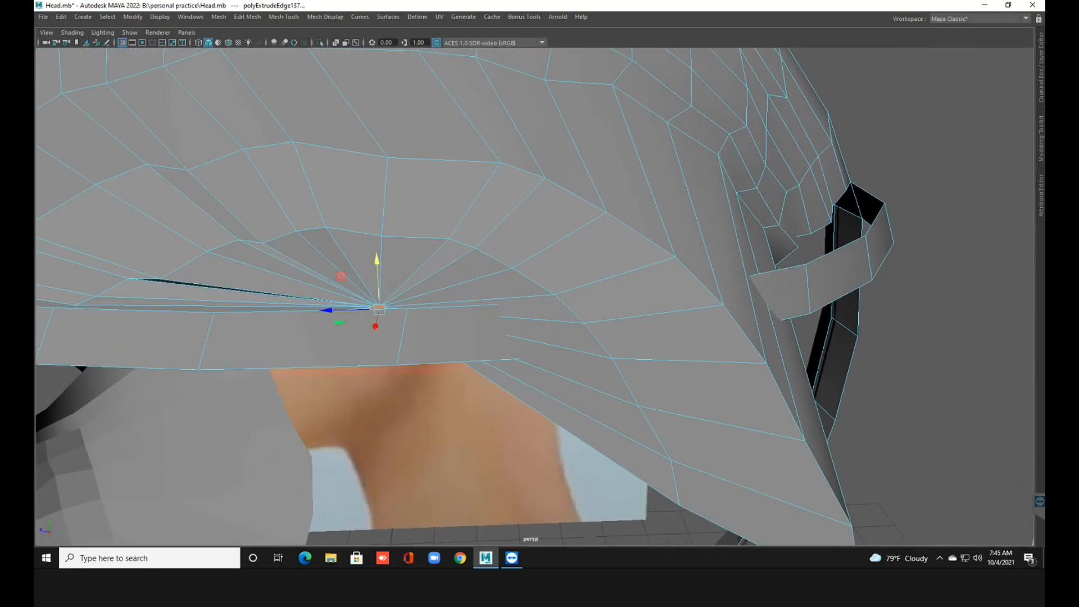
alt+middle_drag(486, 264, 510, 267)
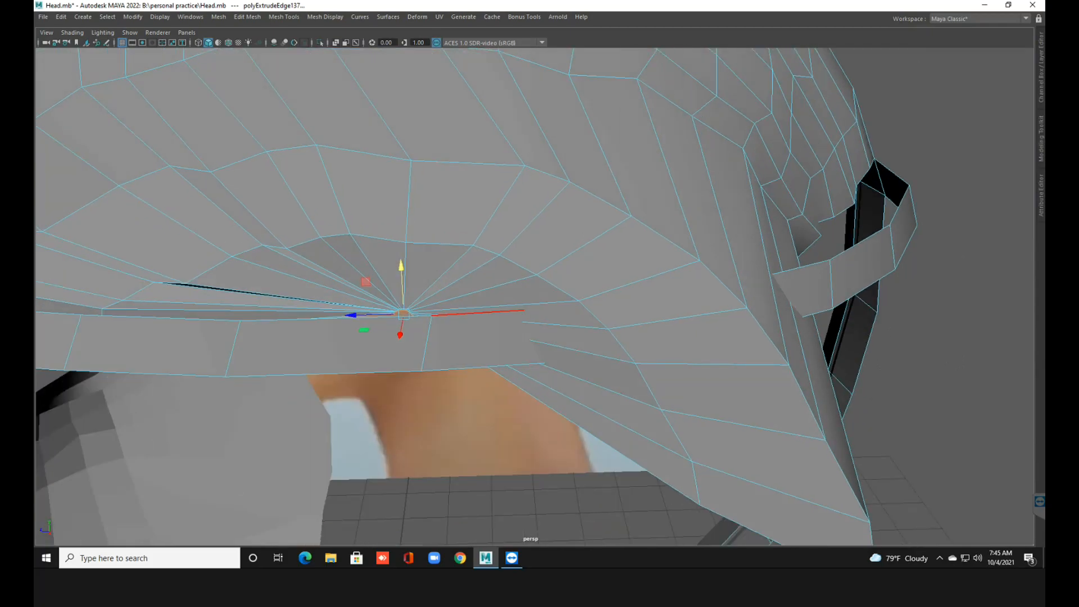
right_click(510, 268)
click(510, 238)
click(581, 351)
click(599, 414)
shift+click(600, 387)
shift+click(581, 351)
shift+click(565, 326)
shift+click(534, 304)
shift+click(506, 284)
shift+click(478, 272)
shift+click(449, 268)
shift+click(405, 271)
shift+click(373, 268)
shift+click(353, 266)
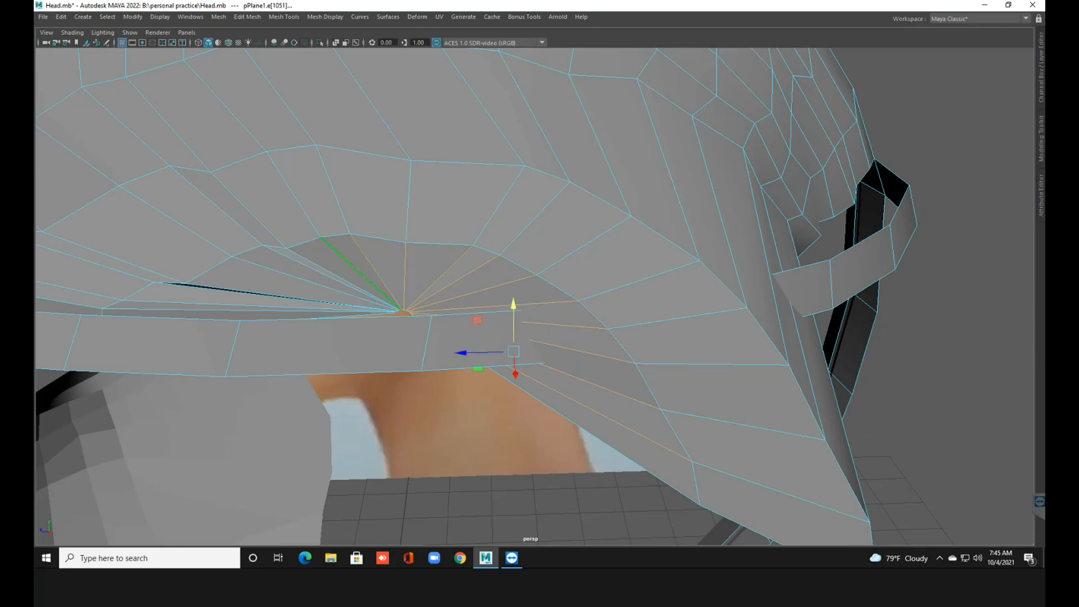
shift+click(343, 260)
shift+click(315, 269)
shift+click(281, 273)
shift+click(255, 294)
shift+click(247, 306)
shift+click(241, 311)
shift+right_drag(236, 256, 208, 278)
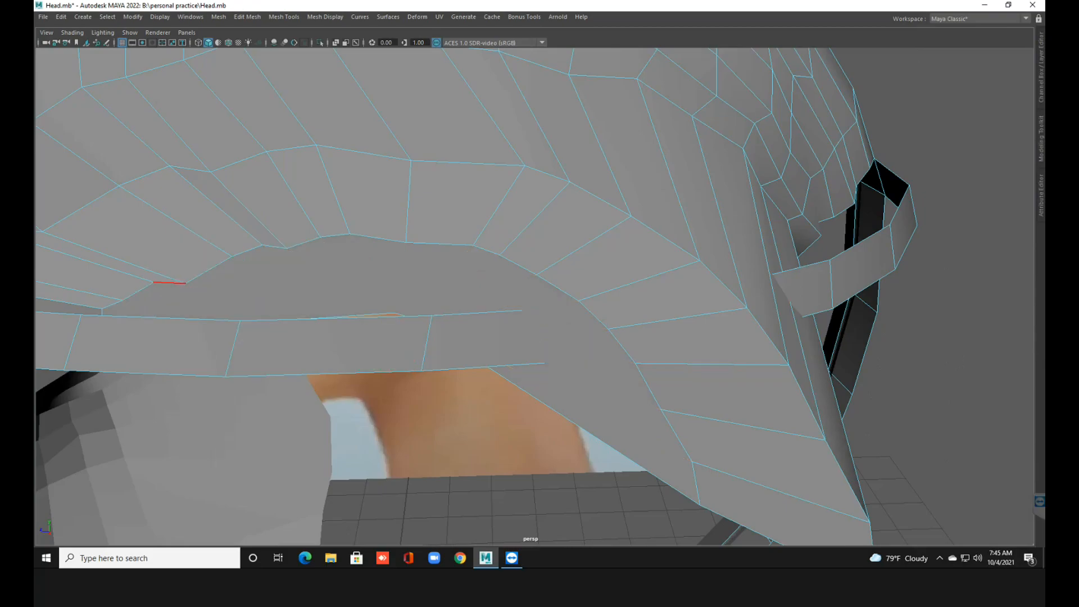
Delete the leftover vertices at the cap's collapsed point and save the scene.
alt+middle_drag(169, 317, 242, 293)
alt+drag(242, 293, 253, 349)
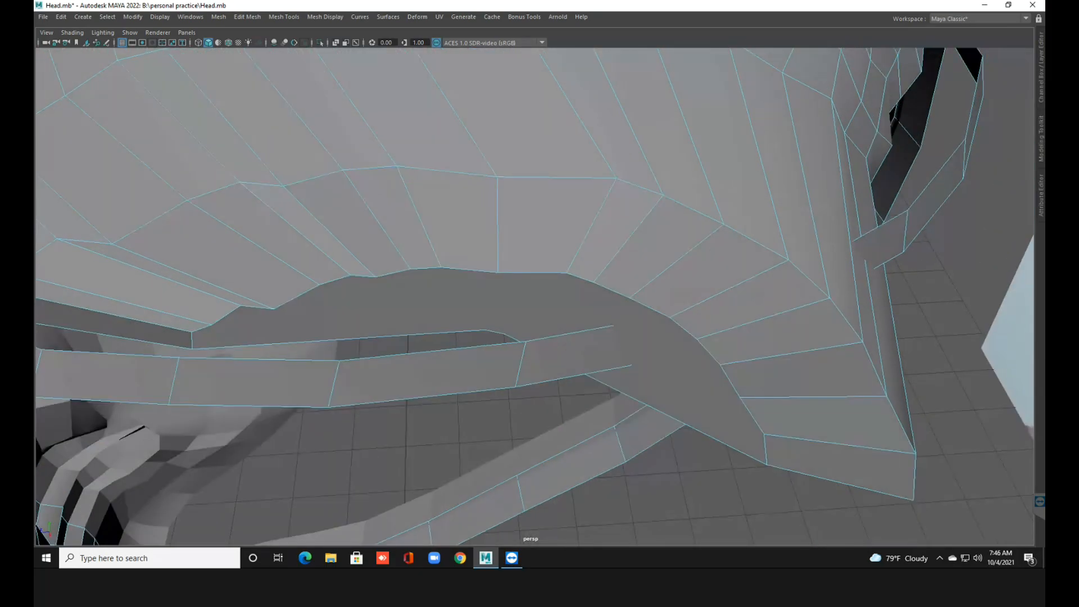
right_drag(415, 265, 366, 266)
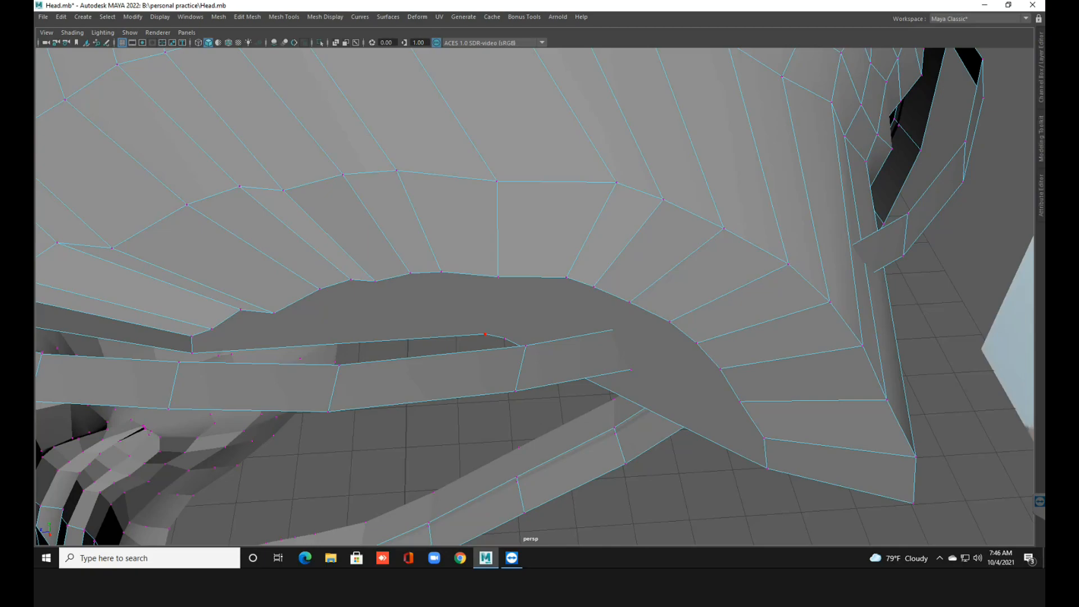
drag(484, 331, 514, 345)
shift+right_drag(495, 320, 449, 336)
scroll(485, 334, down, 2)
alt+drag(485, 334, 514, 316)
key(ctrl+s)
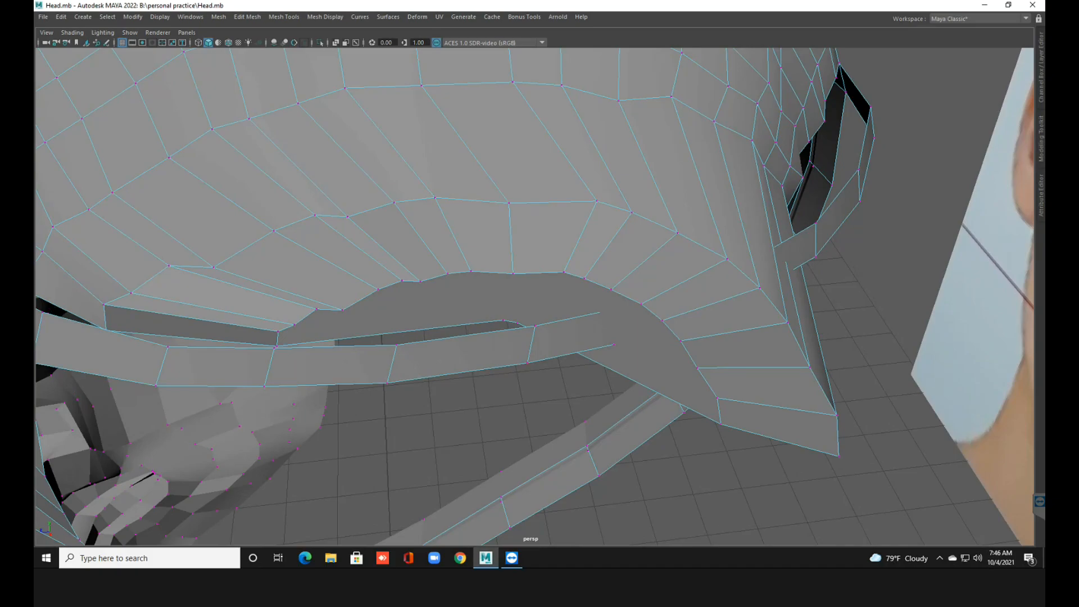
Fit the skull cap's front border vertices beside the centre line to the forehead's upper edge and merge the first open pair.
alt+middle_drag(514, 316, 491, 337)
scroll(490, 336, down, 3)
alt+drag(490, 337, 834, 295)
scroll(579, 308, down, 3)
alt+drag(539, 298, 531, 303)
scroll(531, 303, up, 3)
alt+middle_drag(531, 303, 486, 306)
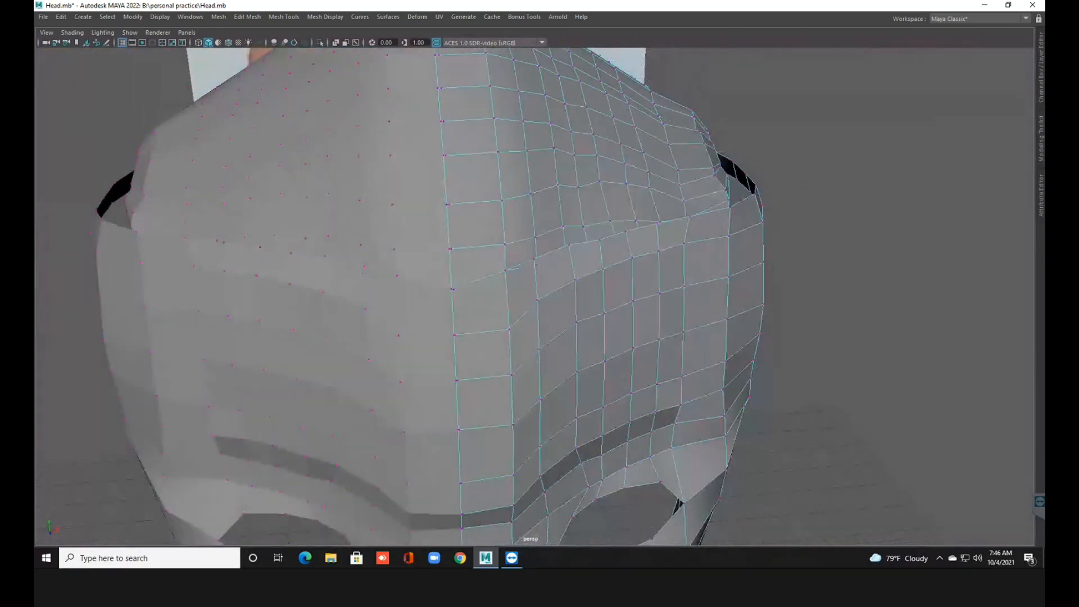
alt+drag(486, 306, 441, 312)
scroll(534, 297, up, 3)
alt+middle_drag(506, 315, 622, 300)
scroll(587, 294, up, 2)
alt+drag(622, 300, 638, 320)
click(487, 369)
drag(486, 340, 487, 369)
drag(546, 345, 550, 361)
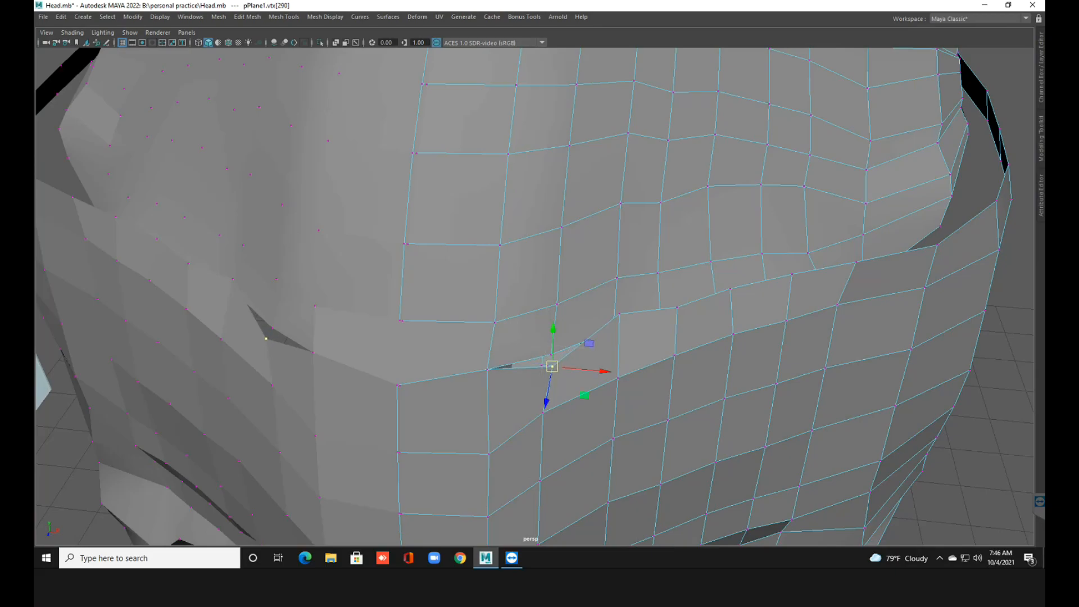
shift+right_click(539, 349)
shift+right_drag(540, 349, 588, 240)
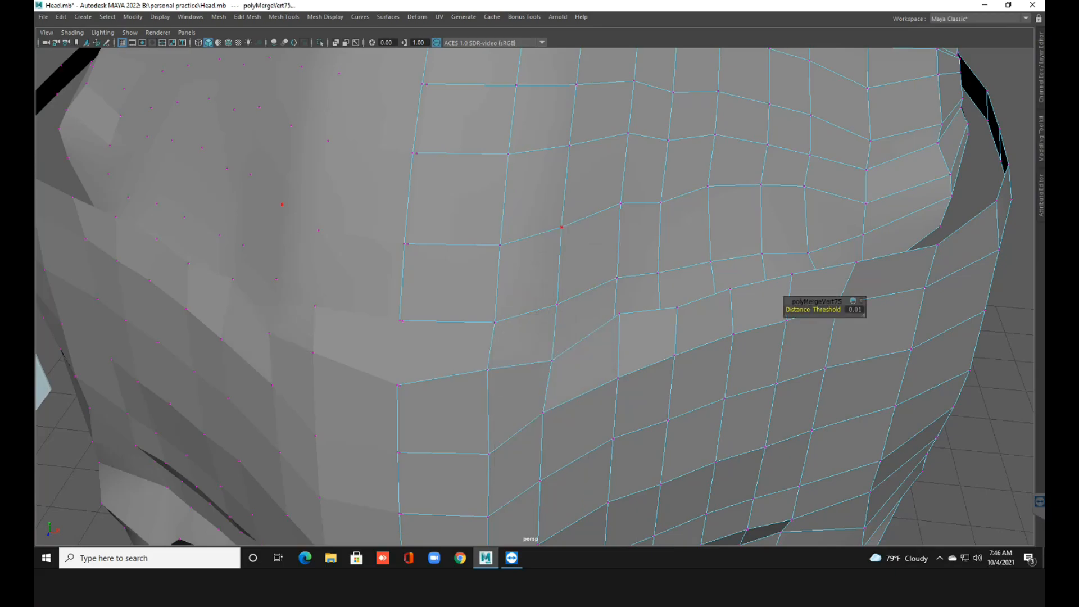
Move the next forehead seam vertex outward from the centre line into place and merge it with the matching skull vertex.
click(617, 278)
click(619, 313)
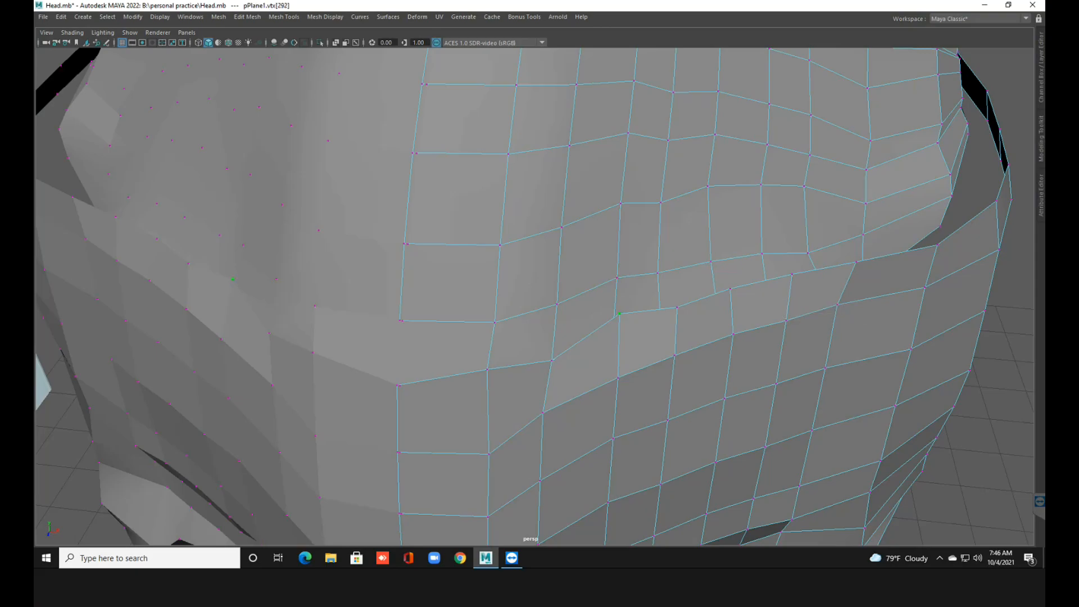
key(w)
drag(619, 313, 621, 336)
shift+click(612, 331)
shift+right_click(602, 327)
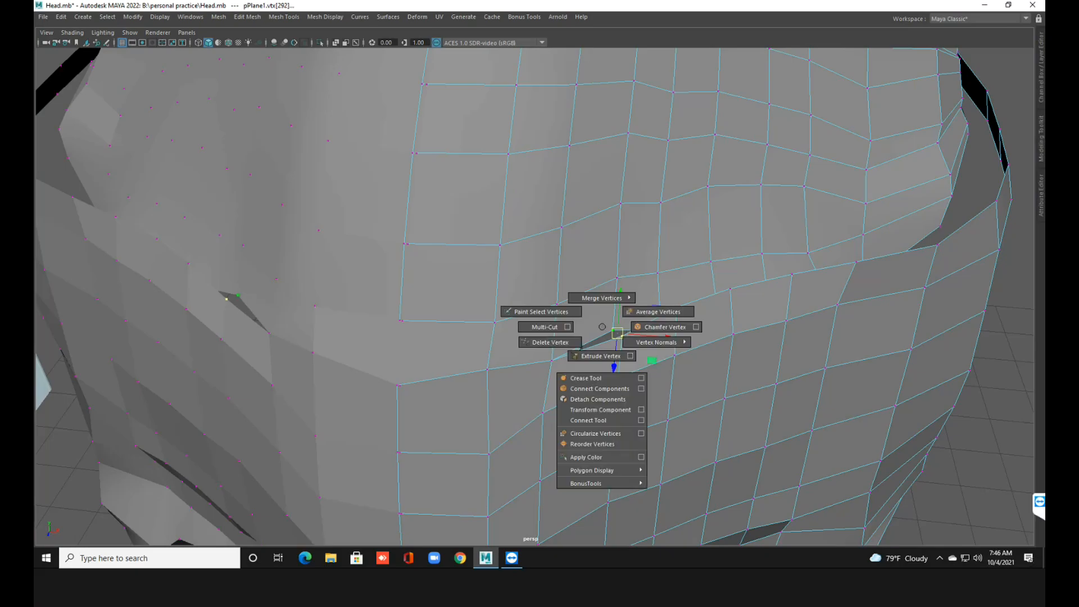
shift+right_drag(602, 327, 635, 239)
mouse_move(674, 355)
alt+mouse_down()
mouse_move(590, 332)
mouse_move(681, 355)
alt+mouse_up()
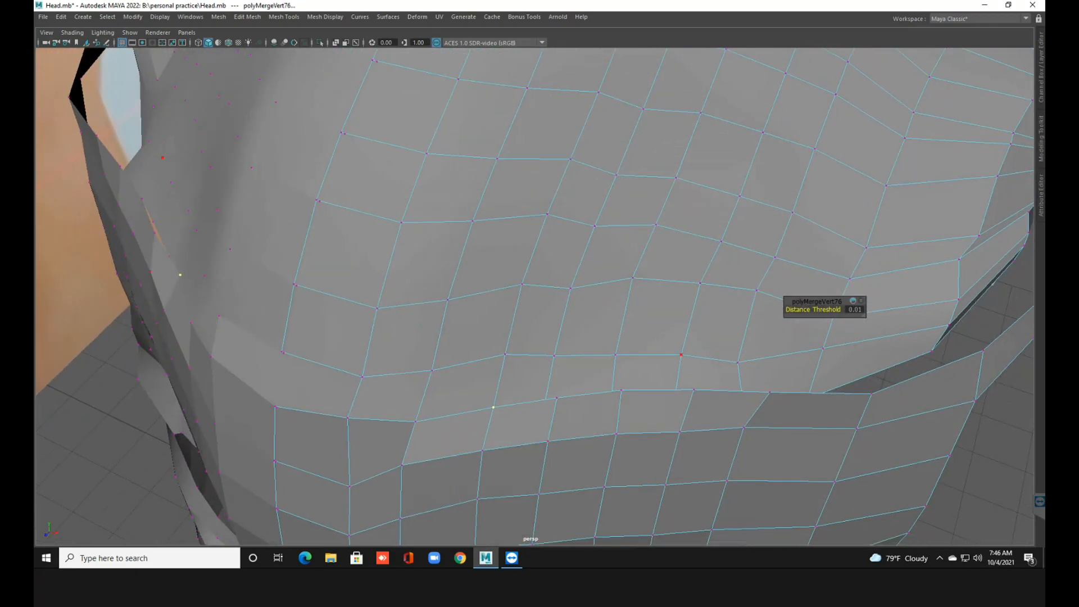
Align the third open vertex pair out from the centre line on the forehead seam and merge it.
click(556, 397)
key(w)
mouse_move(556, 397)
mouse_down()
mouse_move(573, 423)
mouse_move(562, 391)
mouse_up()
click(543, 412)
click(573, 422)
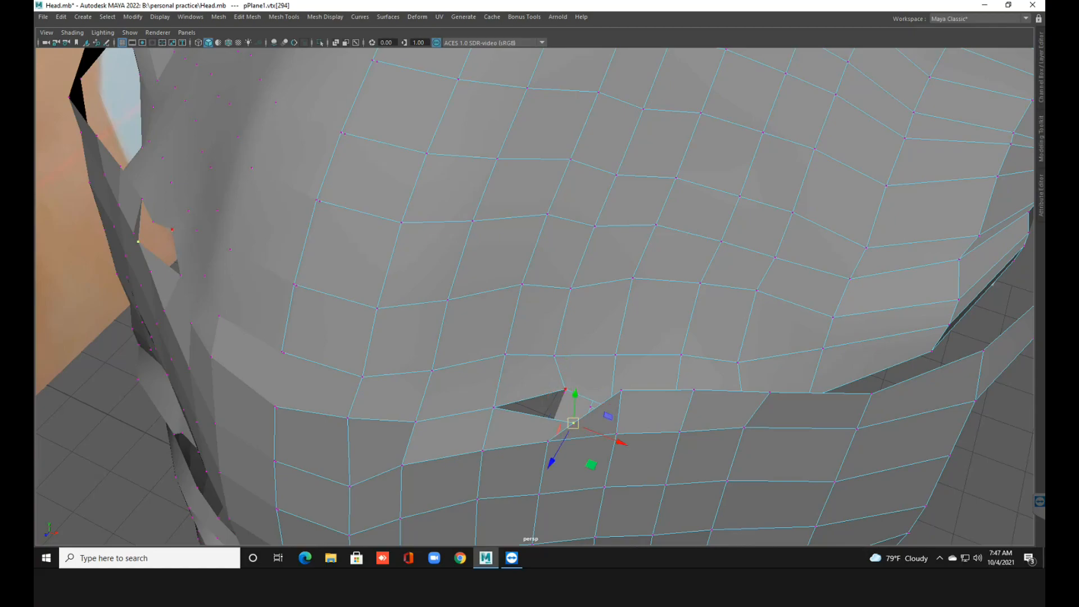
shift+right_drag(556, 384, 559, 309)
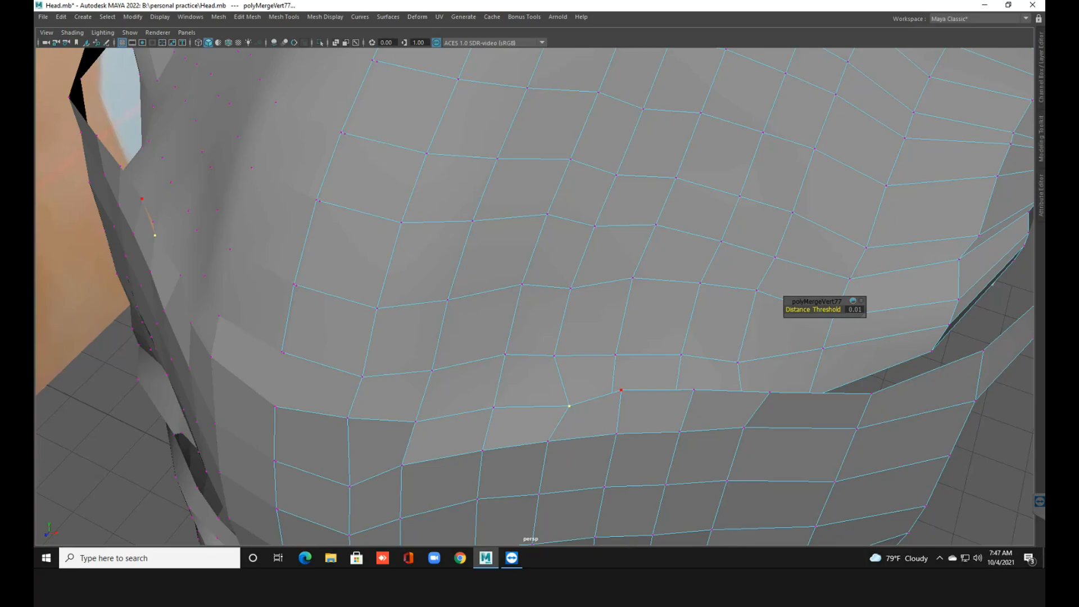
Bring together and merge the fourth open vertex pair along the forehead seam.
click(621, 390)
key(w)
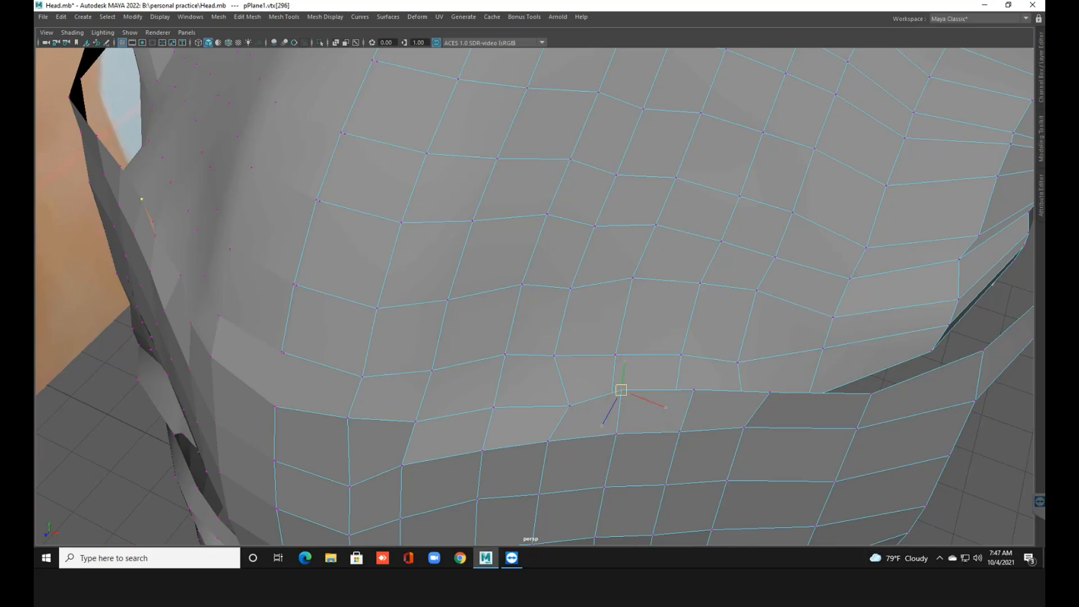
mouse_move(621, 390)
mouse_down()
mouse_move(620, 410)
mouse_move(609, 408)
mouse_move(618, 384)
mouse_up()
click(609, 408)
click(621, 409)
shift+click(618, 385)
shift+right_drag(619, 385, 615, 307)
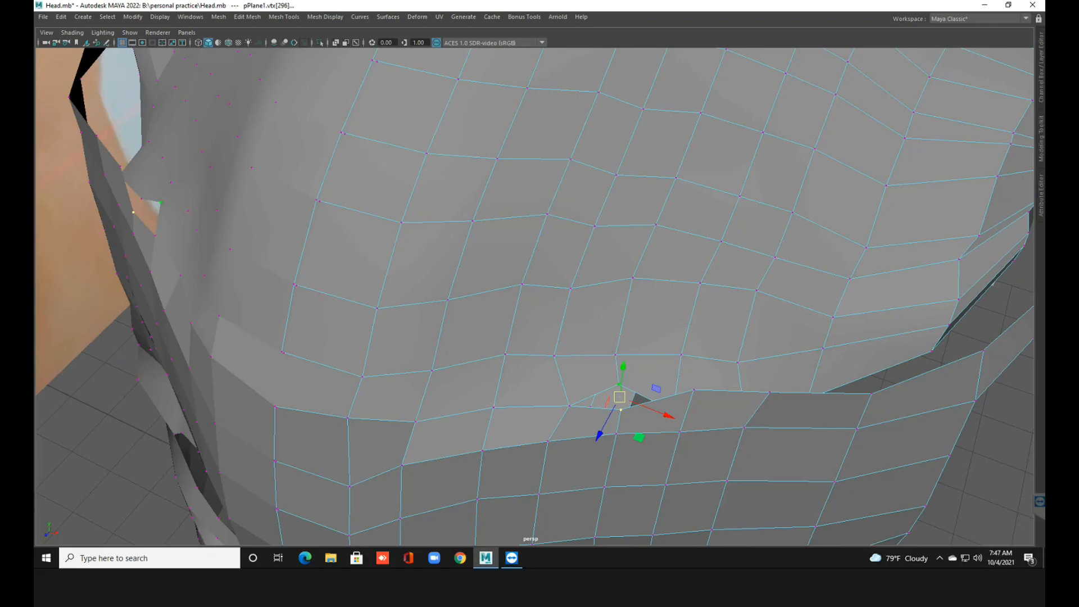
scroll(535, 297, up, 2)
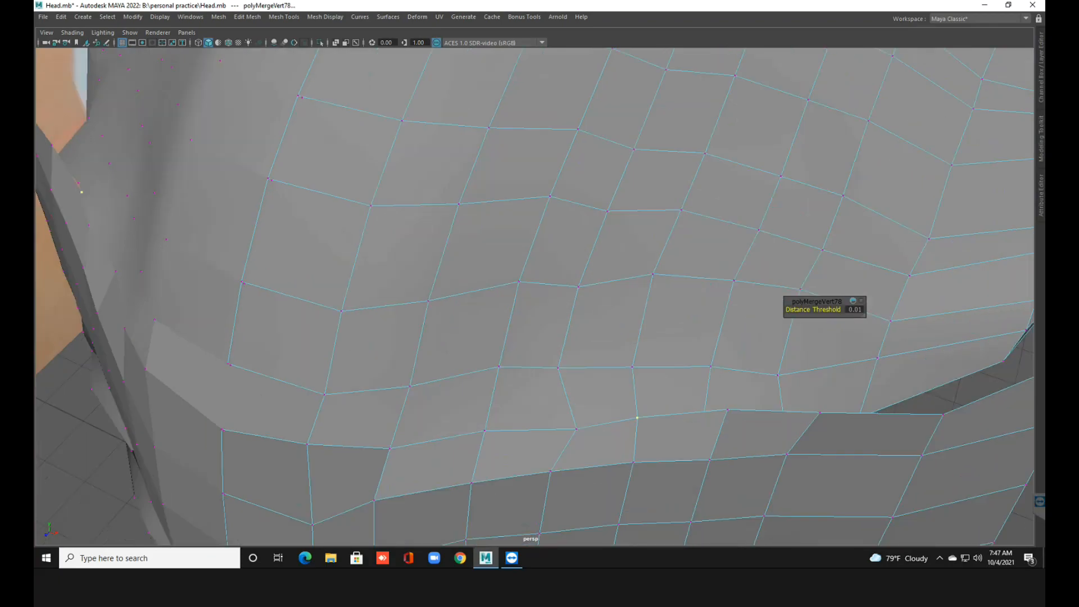
Move the fifth forehead seam vertex up toward the skull cap and merge it with its neighbouring skull vertex.
alt+middle_drag(635, 416, 528, 359)
alt+drag(528, 359, 491, 461)
click(575, 465)
alt+middle_drag(576, 465, 540, 315)
key(w)
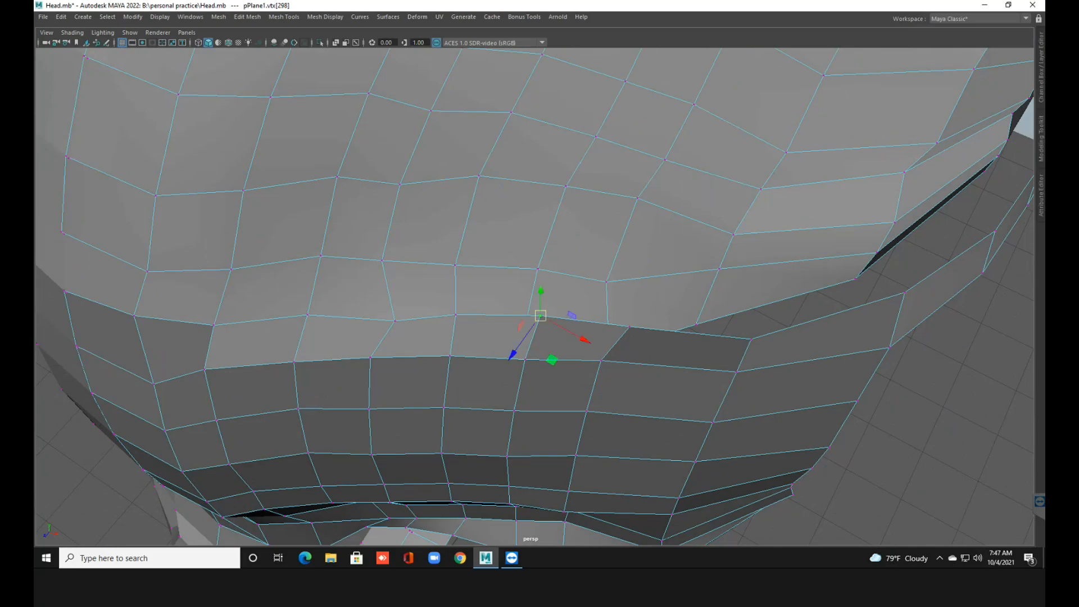
mouse_move(540, 315)
mouse_down()
mouse_move(558, 349)
mouse_move(524, 330)
mouse_move(531, 298)
mouse_up()
click(523, 332)
click(557, 352)
drag(557, 351, 530, 302)
shift+right_drag(544, 242, 545, 294)
shift+right_drag(570, 216, 590, 226)
Fit the sixth forehead seam vertex to the skull cap's border toward the temple and merge the pair.
click(607, 281)
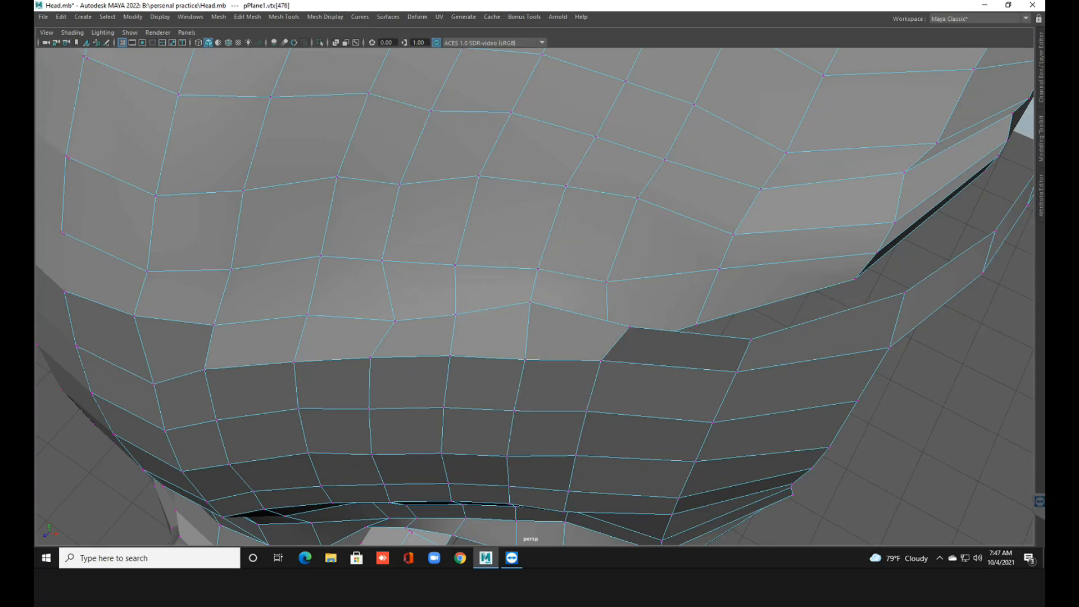
click(629, 327)
key(w)
mouse_move(629, 327)
mouse_down()
mouse_move(608, 351)
mouse_move(614, 362)
mouse_move(607, 345)
mouse_move(628, 310)
mouse_up()
click(614, 361)
drag(614, 361, 630, 318)
shift+right_drag(618, 306, 638, 197)
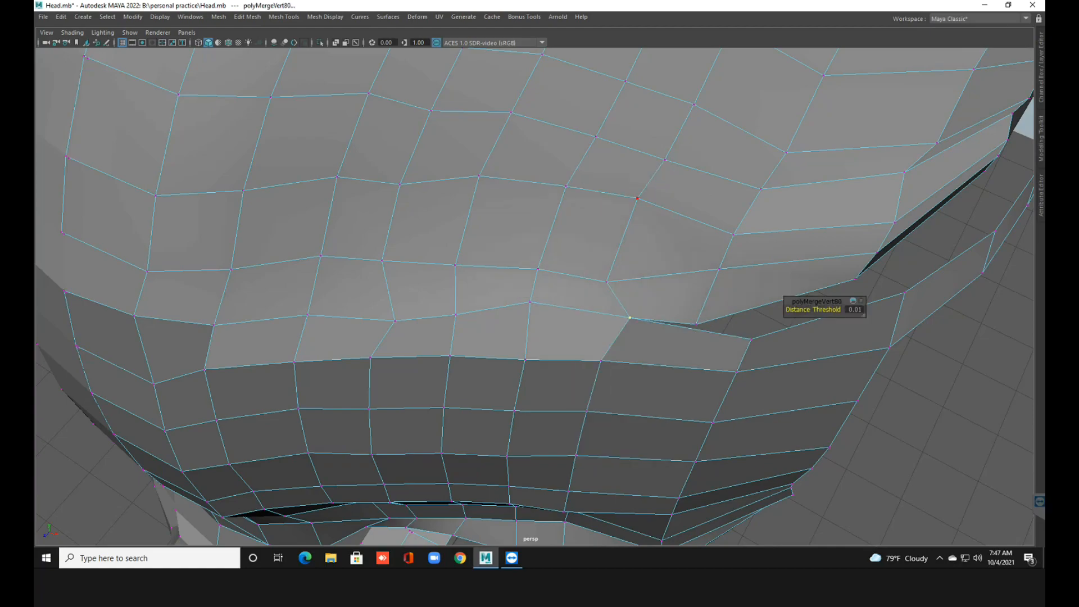
Merge the seventh forehead seam vertex pair near the temple and save the scene.
alt+drag(736, 372, 674, 385)
click(613, 349)
alt+drag(613, 349, 651, 325)
key(w)
key(ctrl+s)
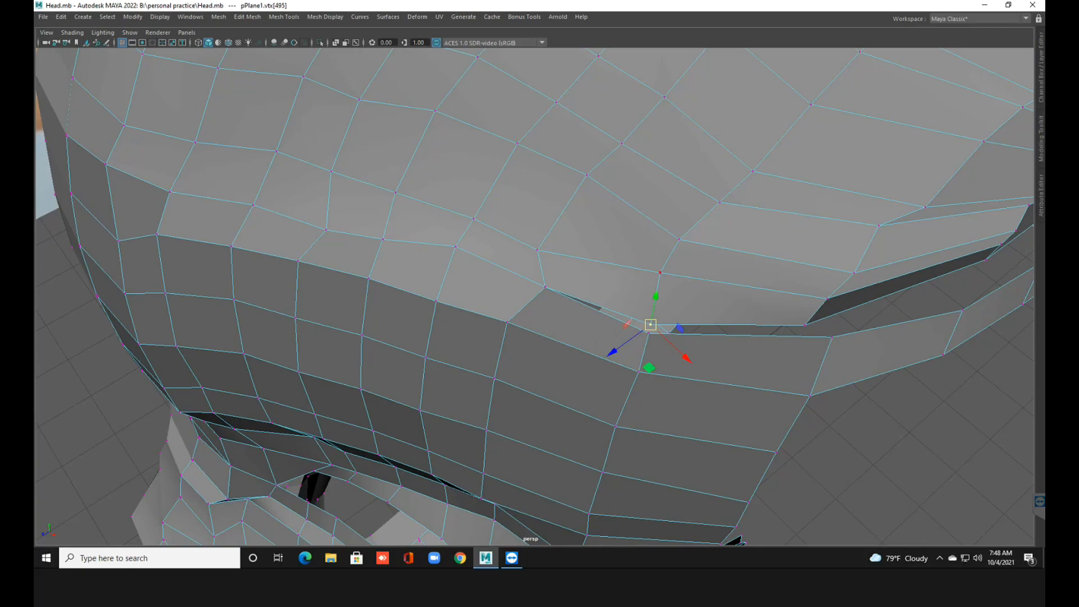
shift+click(648, 332)
shift+right_drag(652, 341, 710, 252)
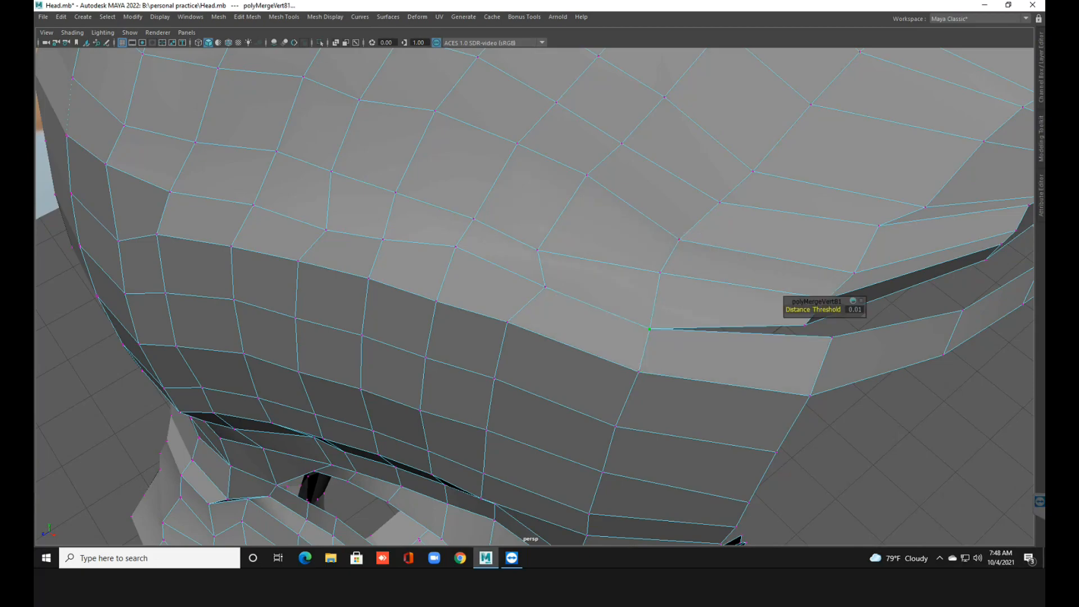
Insert five edge loops across the rear band to match the edge columns of the skull's lower border.
alt+drag(709, 252, 691, 219)
scroll(533, 296, down, 3)
scroll(534, 296, down, 3)
alt+drag(636, 272, 314, 298)
scroll(534, 296, up, 4)
scroll(534, 296, down, 1)
alt+middle_drag(534, 296, 534, 224)
scroll(534, 225, up, 2)
scroll(534, 296, up, 2)
alt+middle_drag(534, 296, 485, 366)
scroll(466, 219, up, 2)
alt+middle_drag(527, 426, 533, 422)
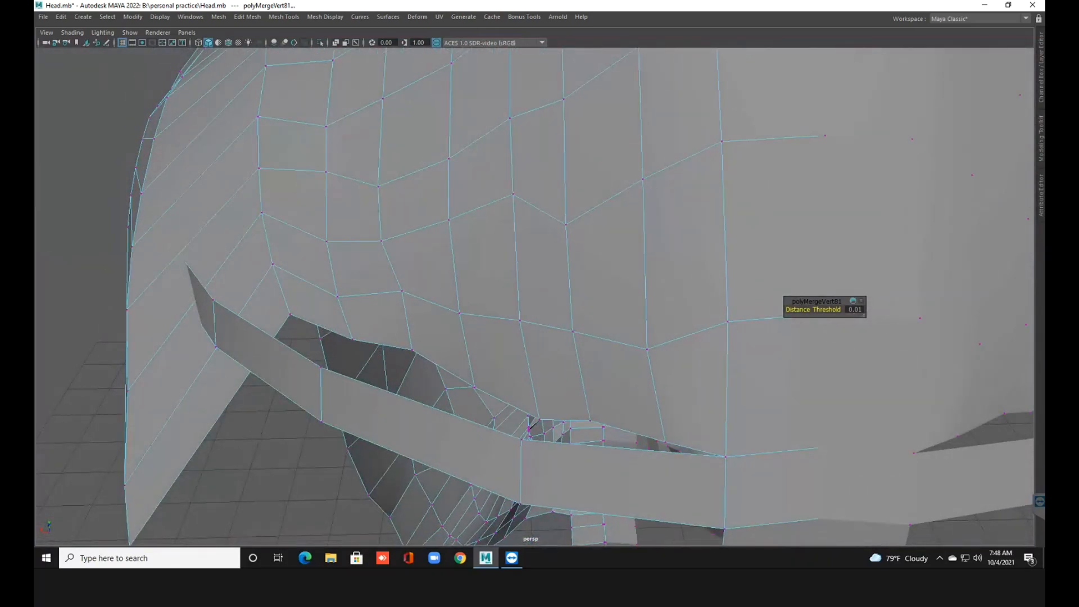
right_click(638, 267)
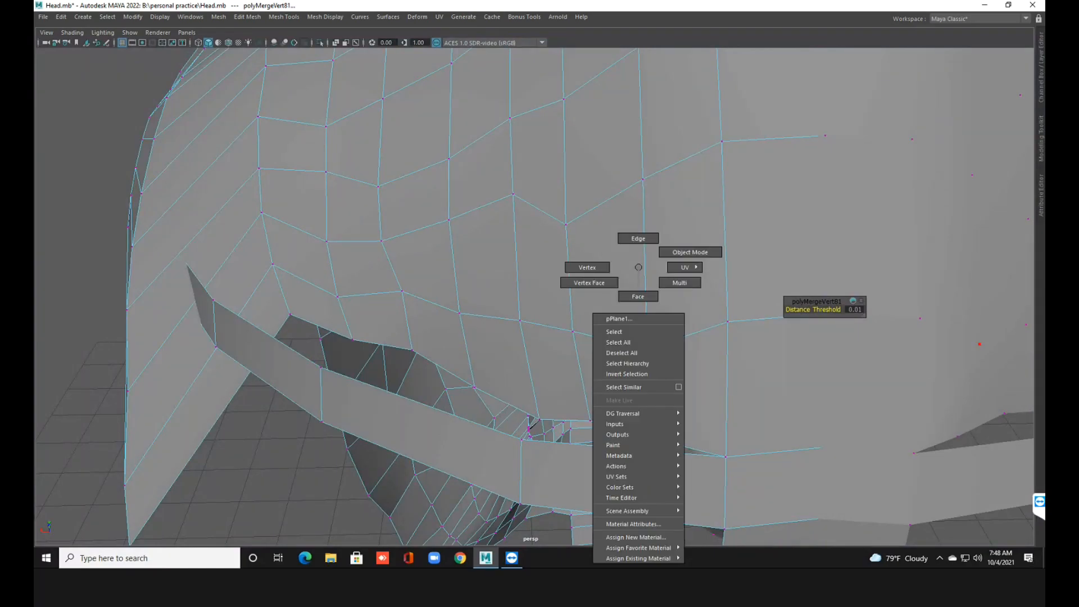
click(690, 252)
shift+right_drag(671, 238, 606, 253)
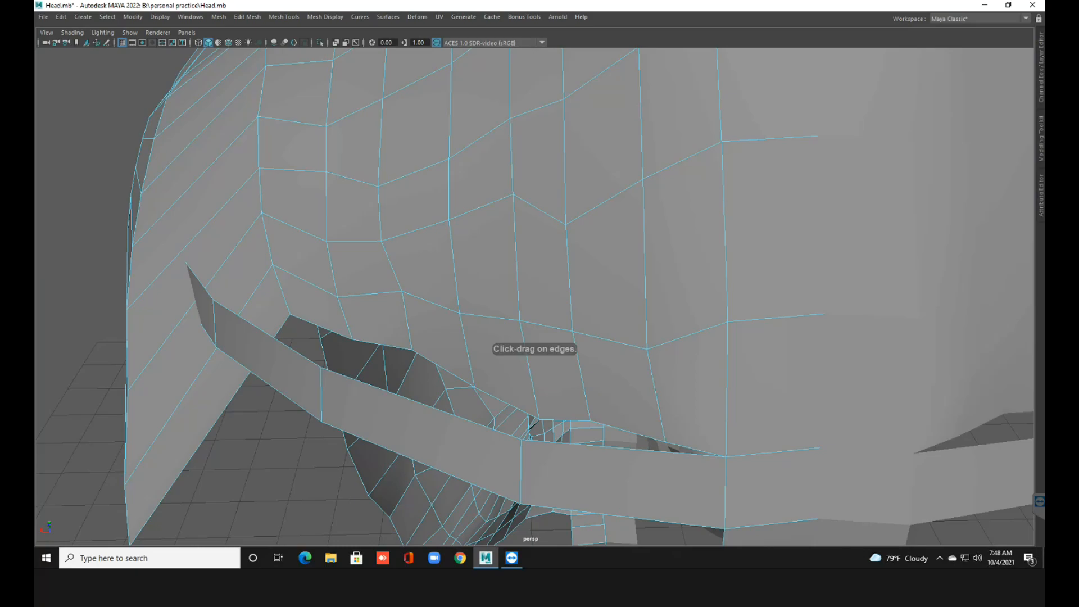
click(663, 452)
drag(581, 444, 582, 445)
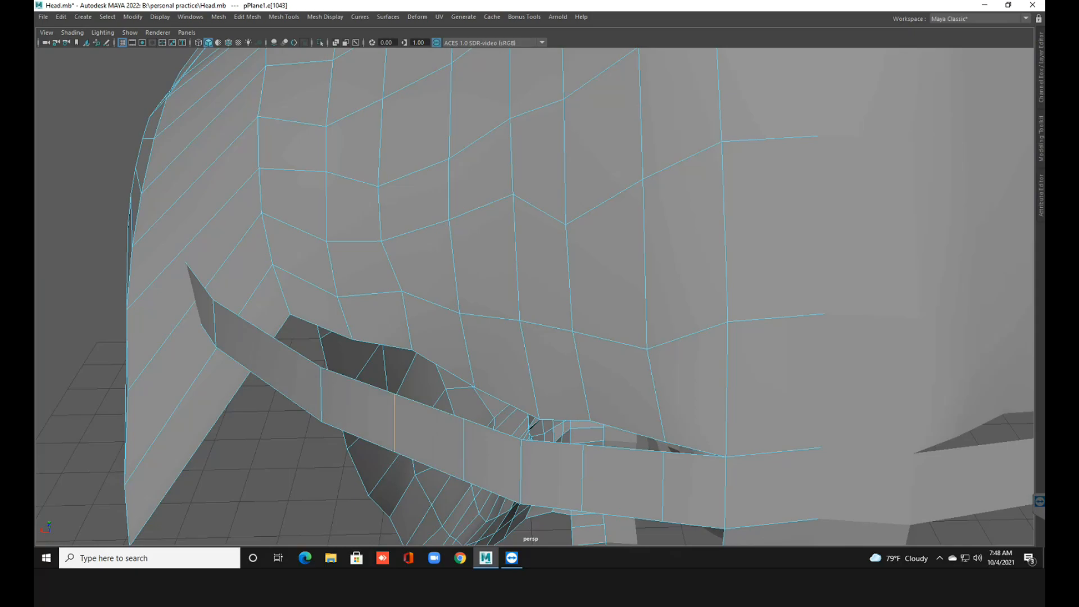
click(273, 338)
Merge the rear band's upper vertex nearest the already joined seam with the skull border vertex beside it.
right_drag(544, 234, 494, 234)
click(665, 442)
shift+right_drag(663, 401, 741, 336)
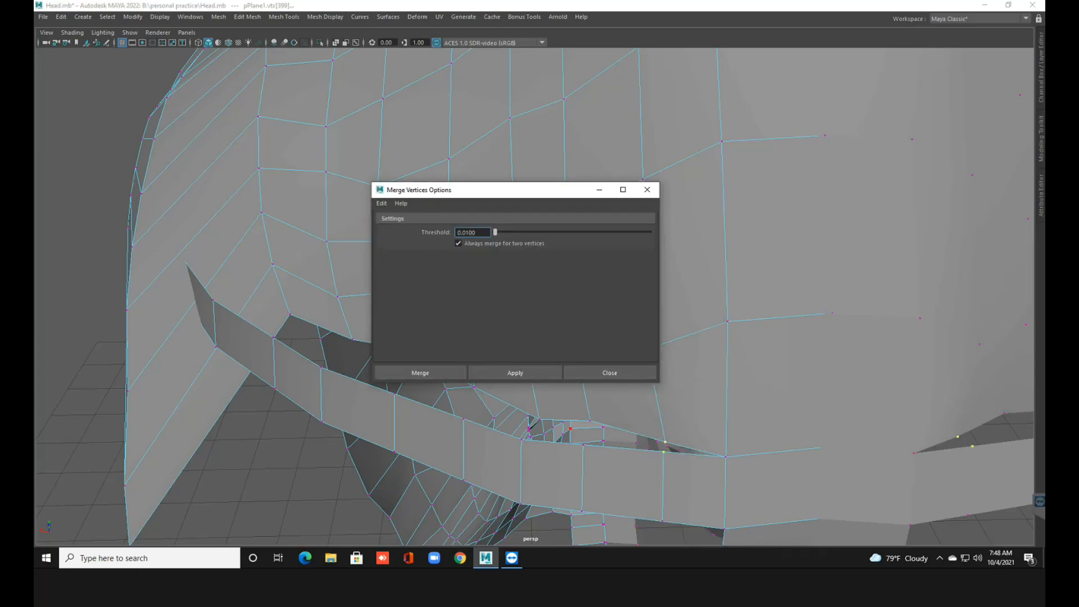
click(647, 190)
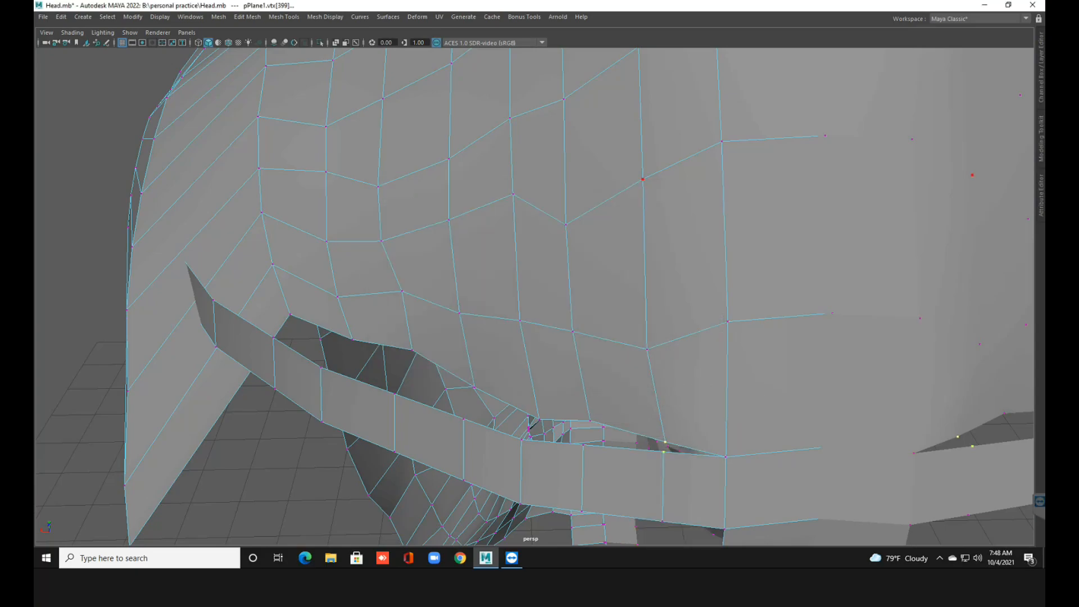
shift+right_drag(664, 401, 714, 308)
Merge the next two vertex pairs between the rear band's upper edge and the skull's lower border.
click(583, 445)
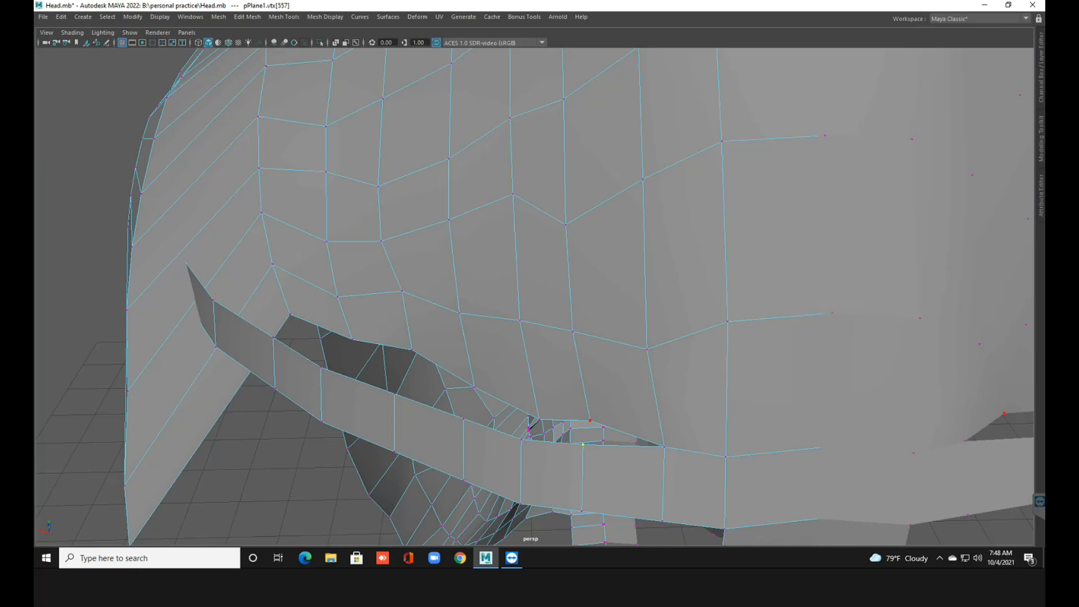
shift+click(589, 421)
shift+right_drag(600, 411, 609, 345)
click(528, 423)
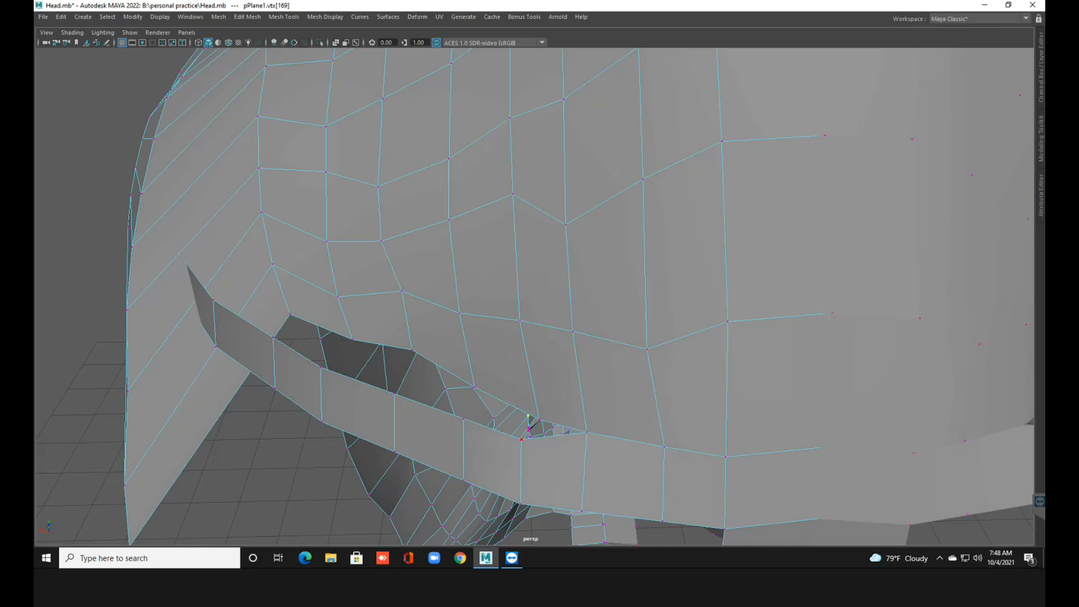
click(526, 434)
shift+click(522, 439)
shift+right_drag(523, 411, 587, 357)
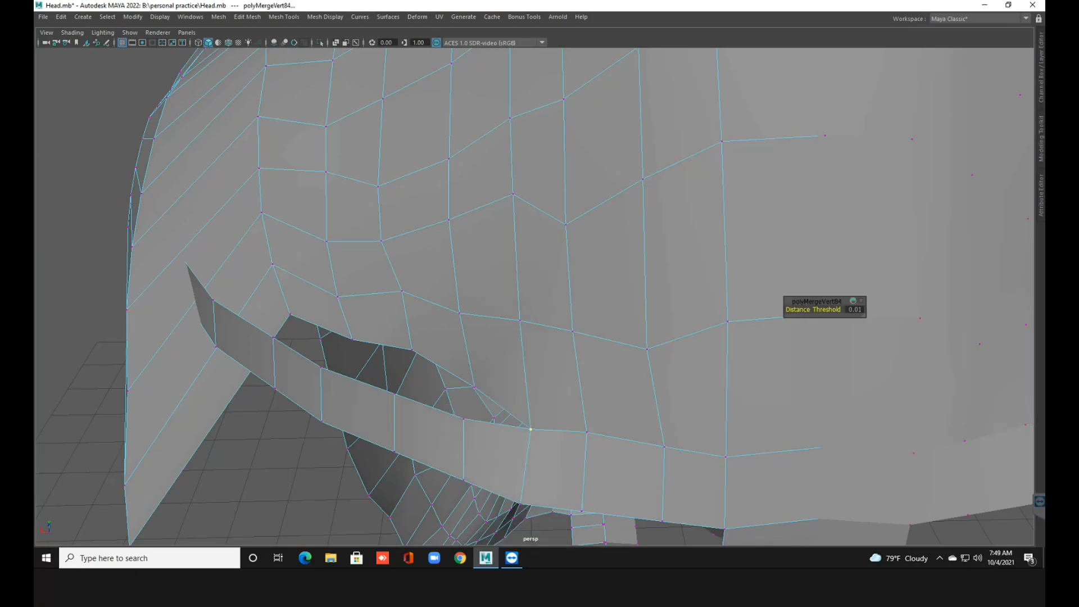
Try to merge and reposition the following rear band vertices against the skull border, and undo those changes.
key(ctrl+shift+space)
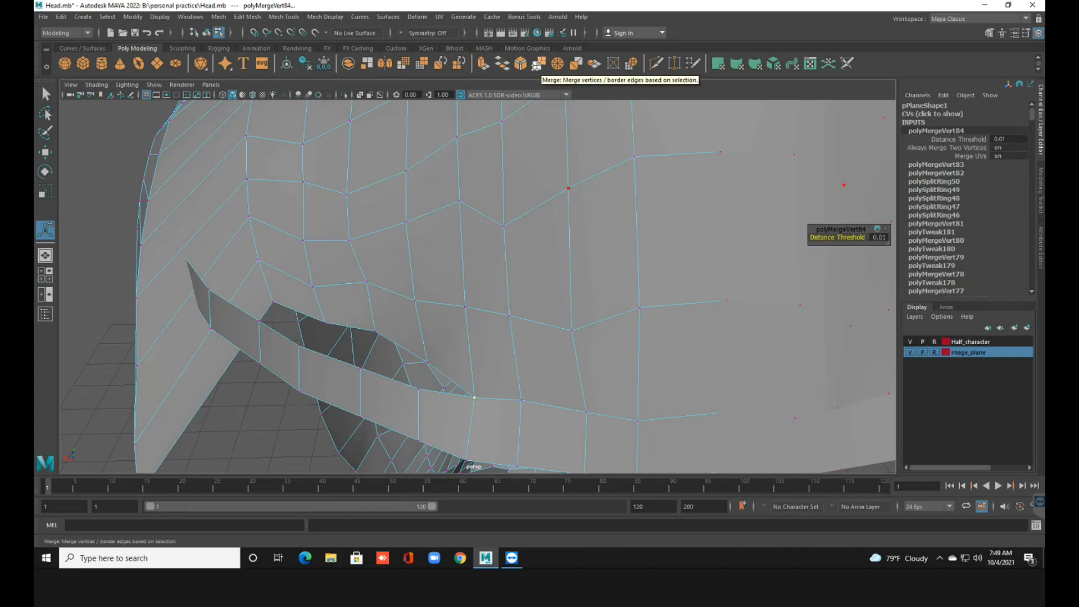
key(ctrl+space)
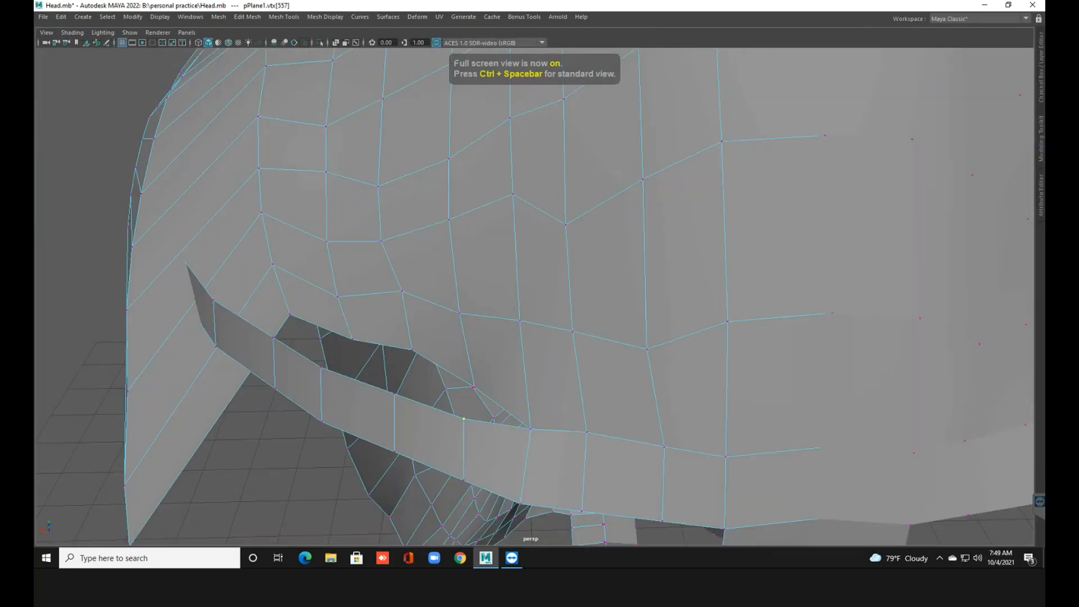
mouse_move(472, 387)
shift+right_down()
mouse_move(477, 342)
mouse_move(531, 328)
shift+right_up()
click(395, 393)
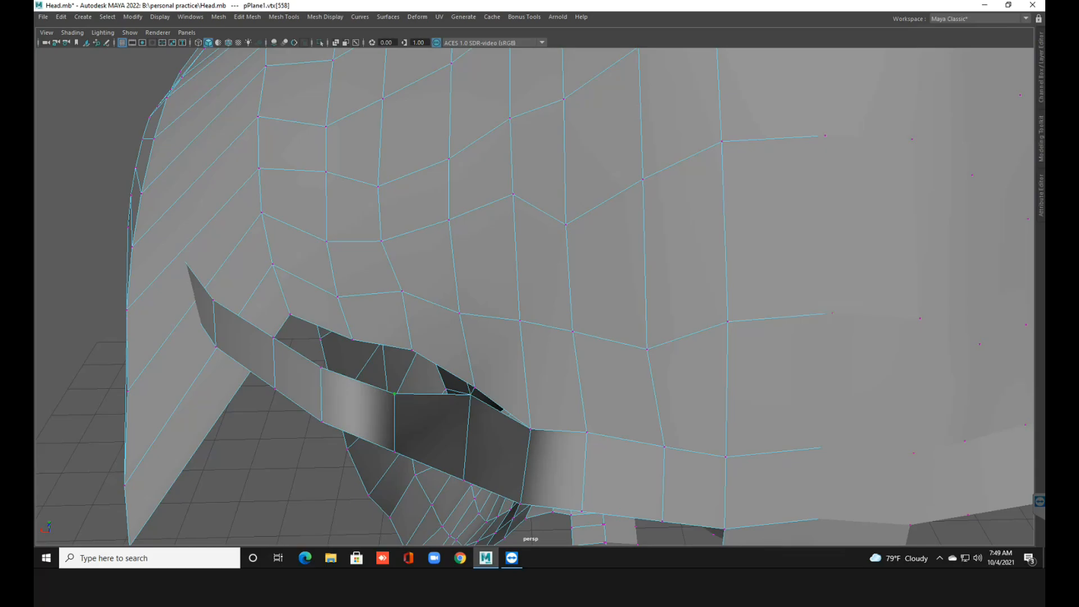
key(w)
drag(394, 394, 492, 385)
scroll(403, 364, up, 5)
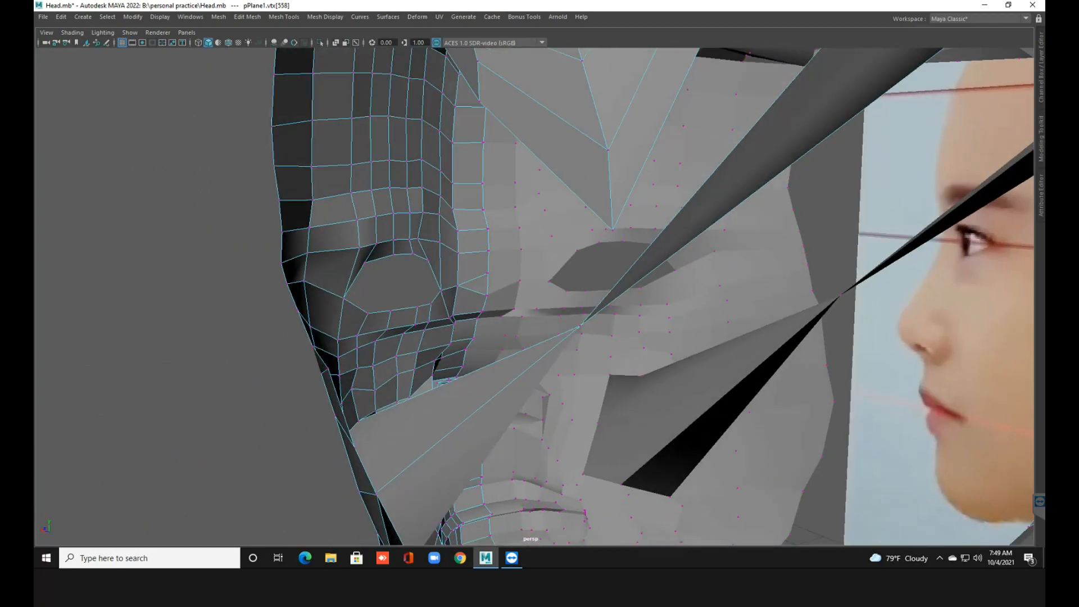
key(ctrl+z)
key(ctrl+z)
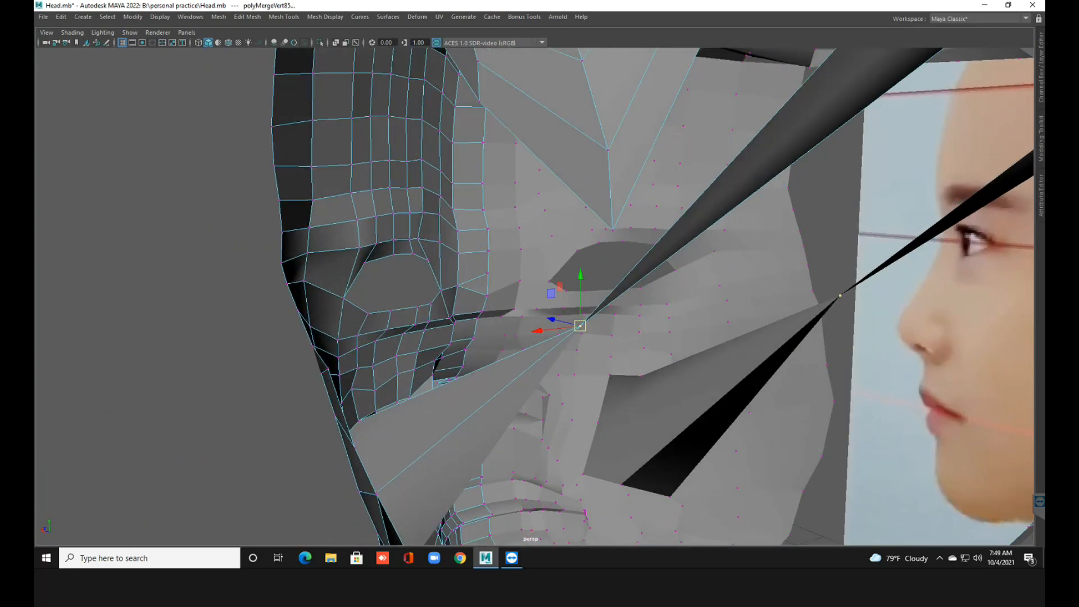
key(ctrl+z)
Merge two more rear band vertices with their matching vertices on the skull's lower border, continuing along the seam.
scroll(534, 296, down, 2)
alt+drag(534, 337, 394, 441)
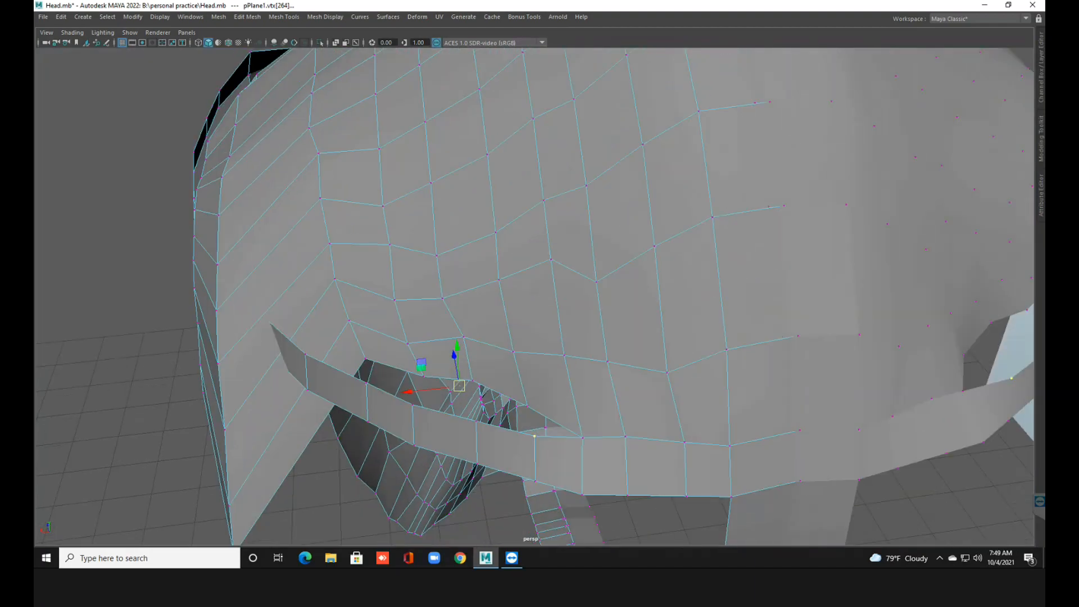
click(527, 406)
shift+click(535, 436)
shift+right_drag(539, 402, 618, 350)
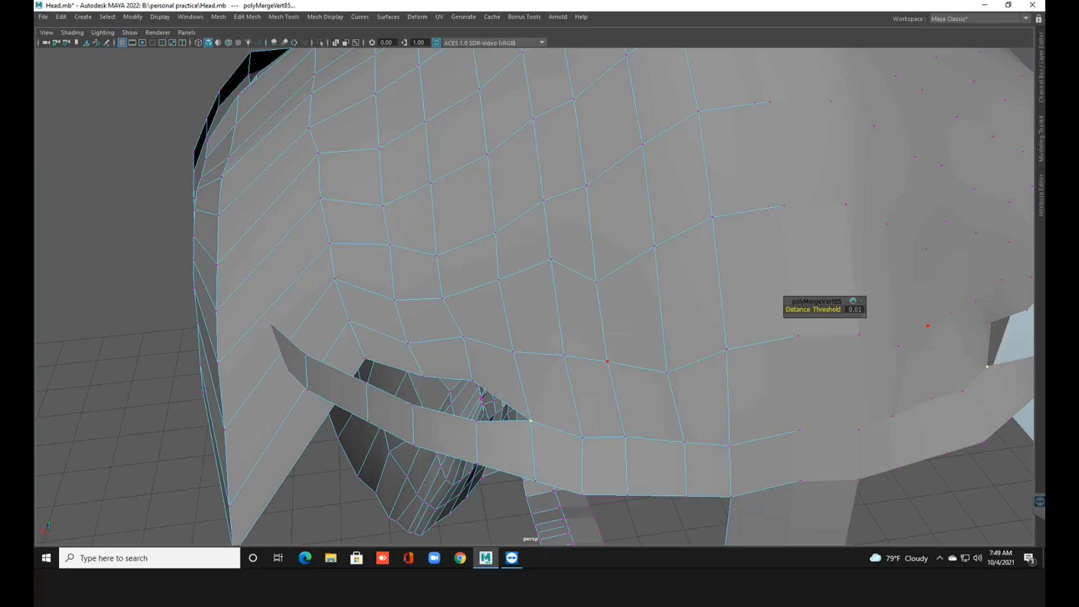
click(476, 421)
shift+click(479, 385)
shift+right_drag(480, 380, 479, 352)
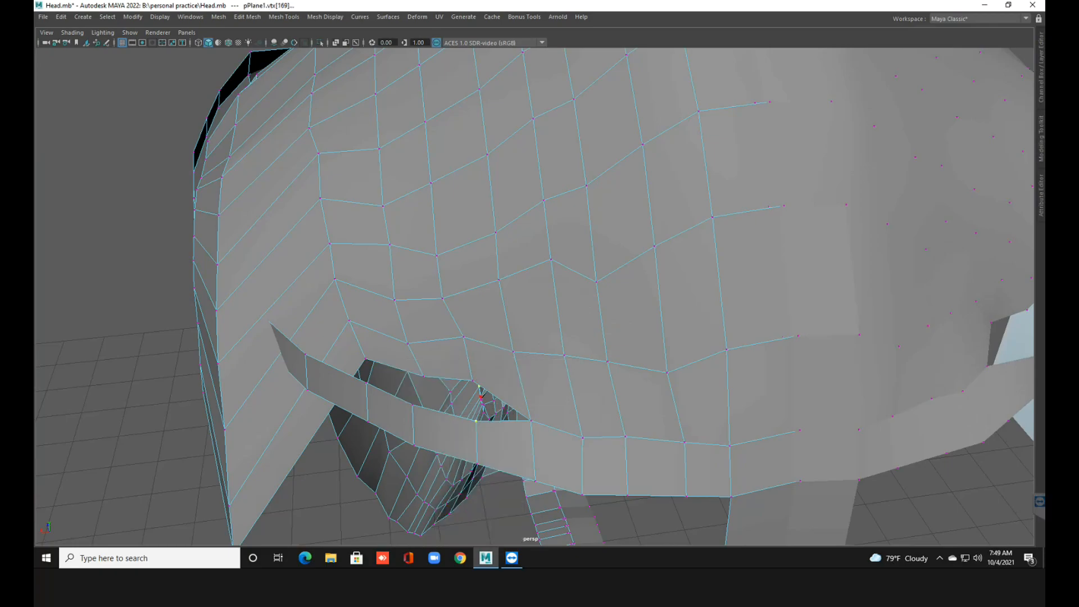
click(473, 380)
shift+right_drag(476, 402, 484, 355)
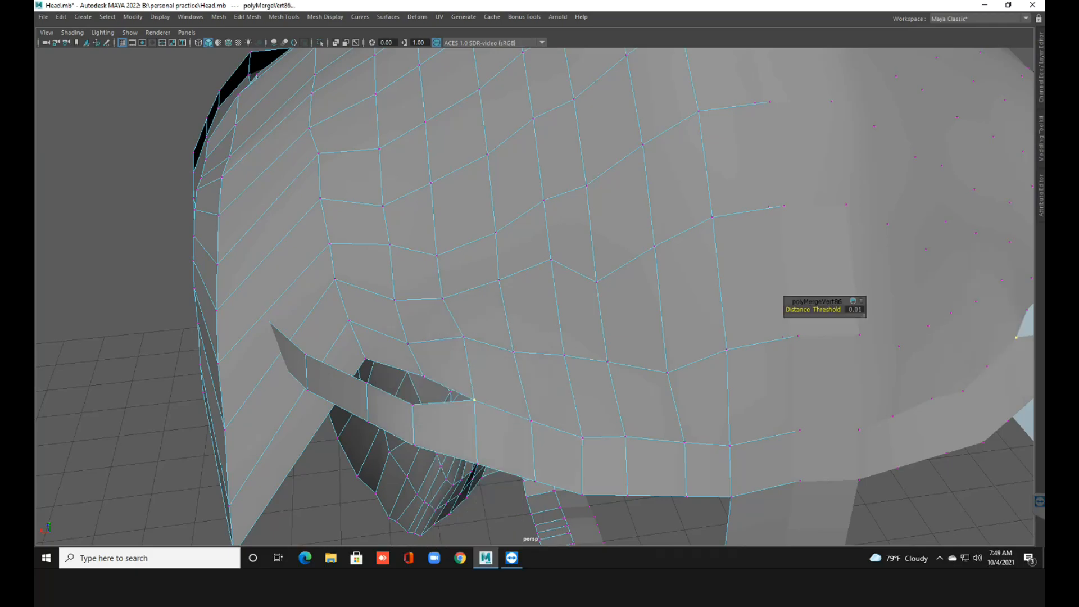
Merge the next rear band vertex with its skull border partner and save the scene.
click(424, 377)
shift+click(412, 405)
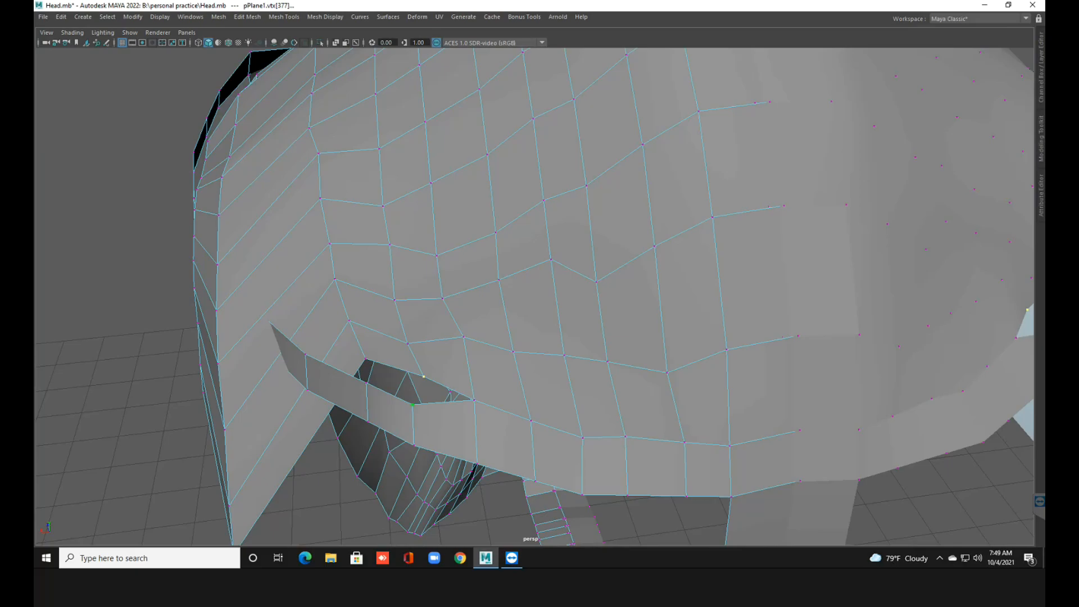
shift+right_drag(464, 332, 497, 317)
alt+drag(497, 317, 717, 332)
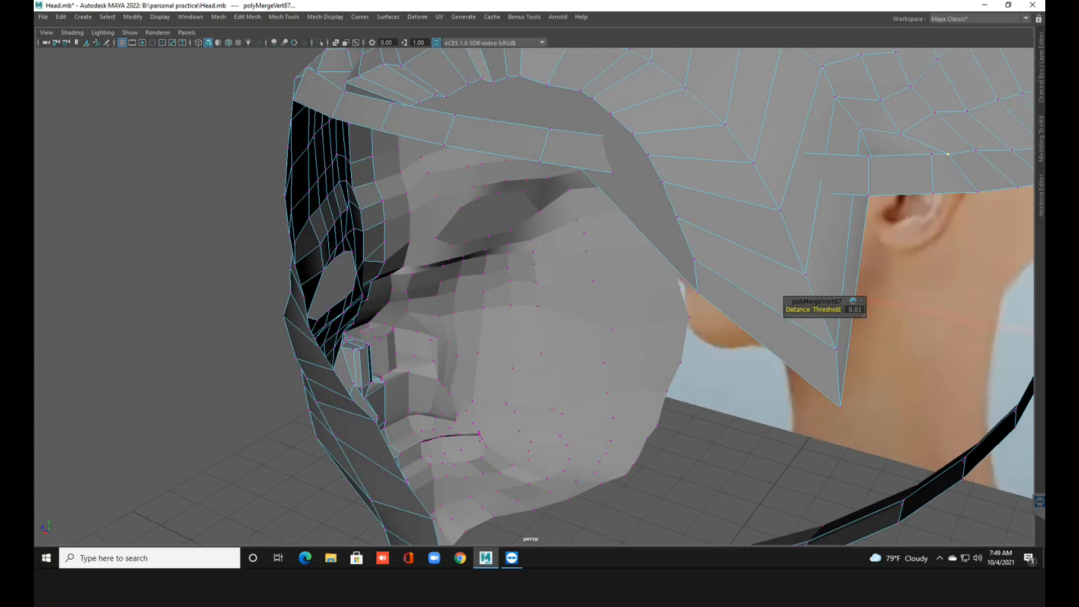
alt+middle_drag(716, 331, 537, 360)
scroll(537, 360, down, 4)
alt+drag(537, 360, 663, 359)
scroll(663, 359, down, 4)
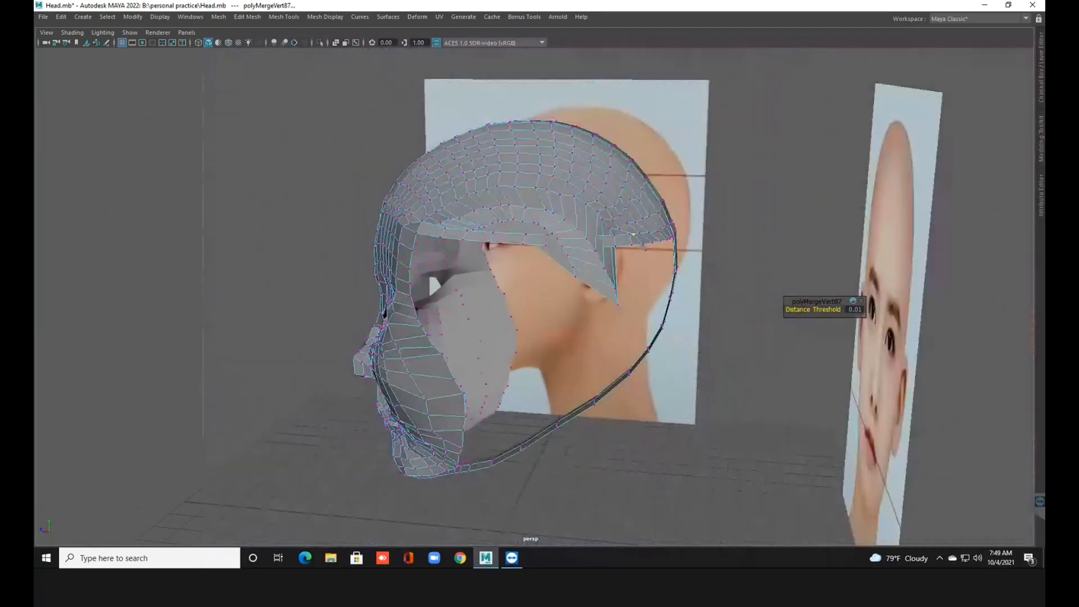
alt+drag(225, 103, 292, 121)
key(ctrl+s)
Examine the side opening, the temple strip and the skull's lower border from several angles.
scroll(534, 297, up, 2)
alt+middle_drag(533, 297, 527, 332)
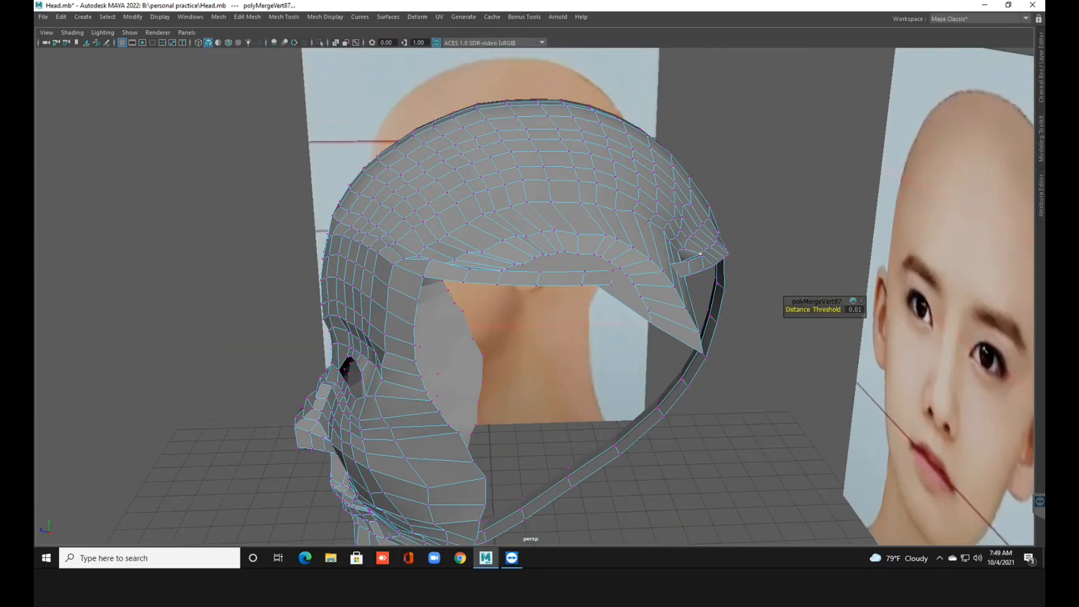
alt+drag(527, 332, 528, 382)
scroll(534, 296, up, 1)
alt+middle_drag(534, 297, 505, 281)
alt+drag(504, 281, 506, 304)
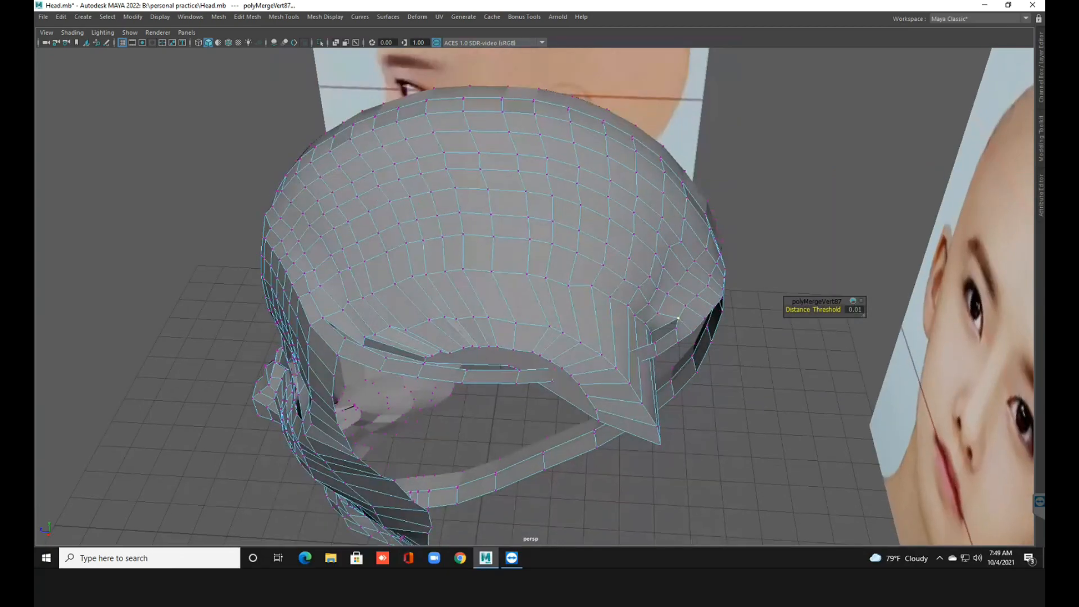
alt+middle_drag(534, 297, 521, 270)
scroll(534, 297, up, 1)
alt+right_drag(535, 297, 584, 297)
alt+middle_drag(535, 297, 519, 281)
alt+drag(518, 281, 506, 295)
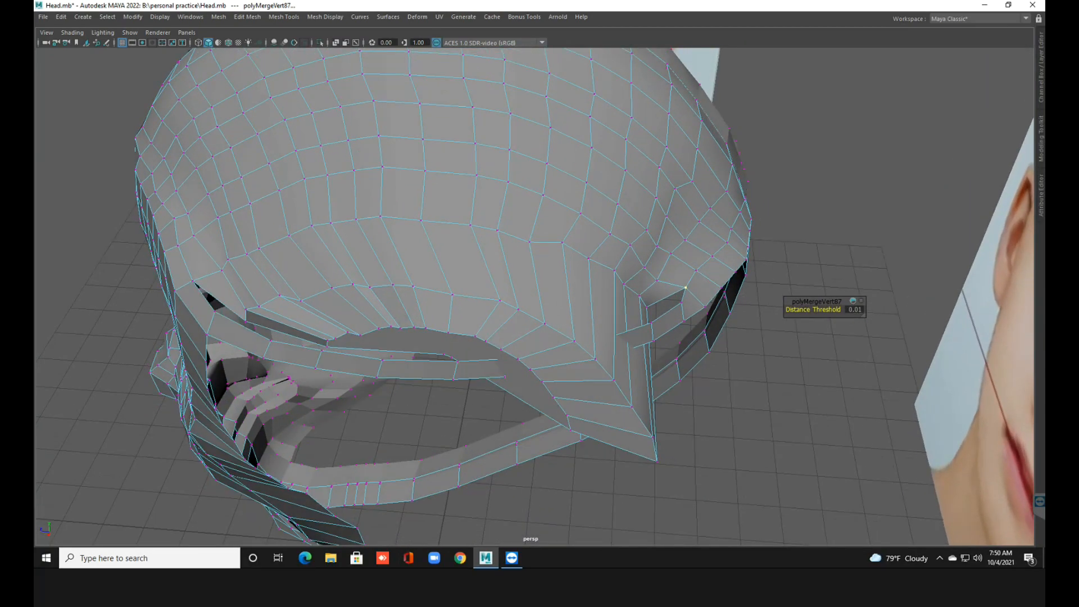
right_click(490, 267)
right_drag(489, 267, 438, 267)
alt+drag(437, 267, 441, 231)
alt+middle_drag(440, 230, 443, 236)
alt+drag(443, 236, 534, 219)
alt+right_drag(533, 219, 612, 219)
alt+middle_drag(613, 219, 615, 146)
alt+drag(615, 146, 617, 169)
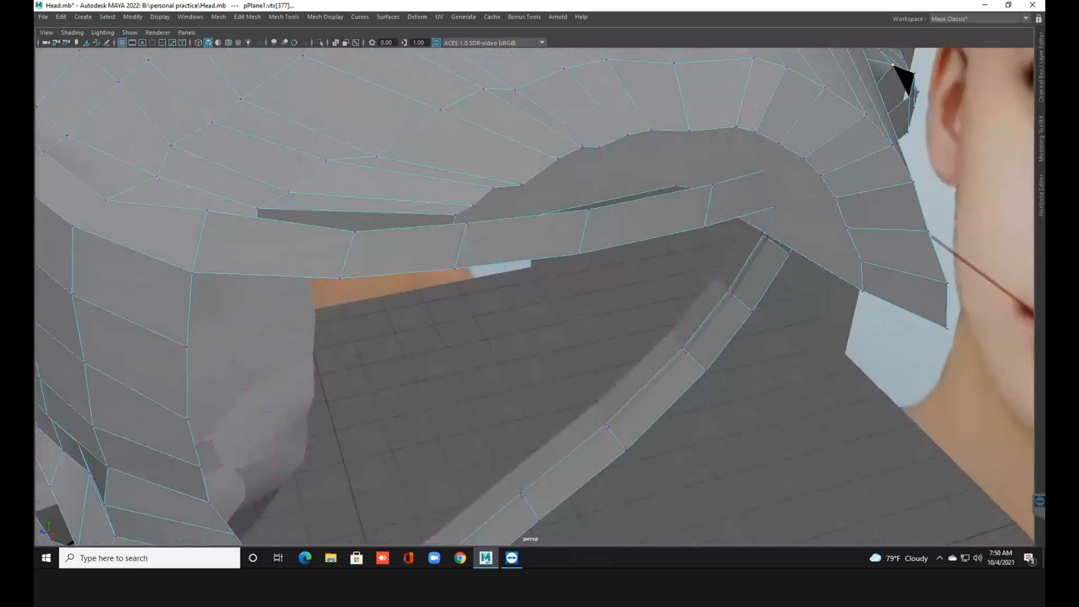
Fit the skull border's front corner vertex and the side strip's vertex together at the temple and merge them.
scroll(535, 297, down, 2)
alt+drag(534, 297, 575, 337)
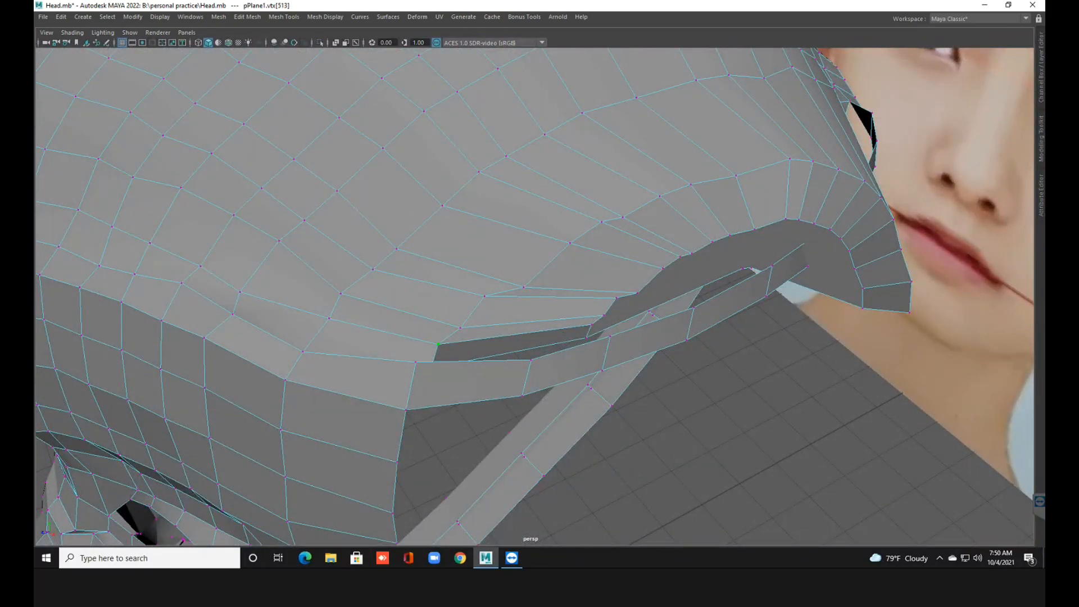
key(w)
drag(438, 344, 388, 348)
click(416, 362)
click(431, 368)
click(424, 391)
drag(424, 390, 393, 354)
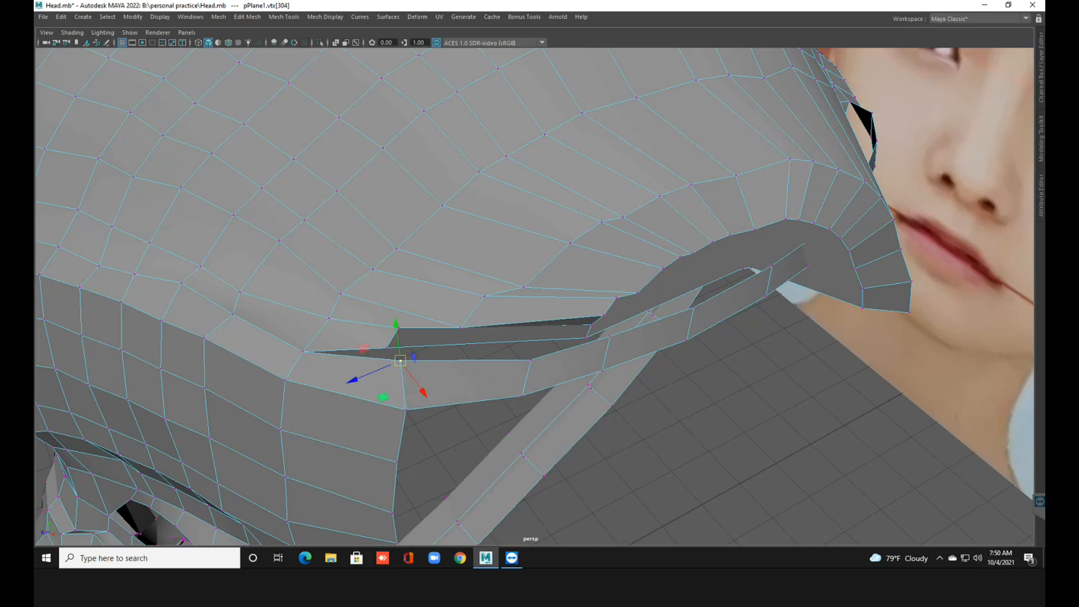
shift+right_drag(388, 345, 386, 287)
alt+drag(393, 315, 353, 303)
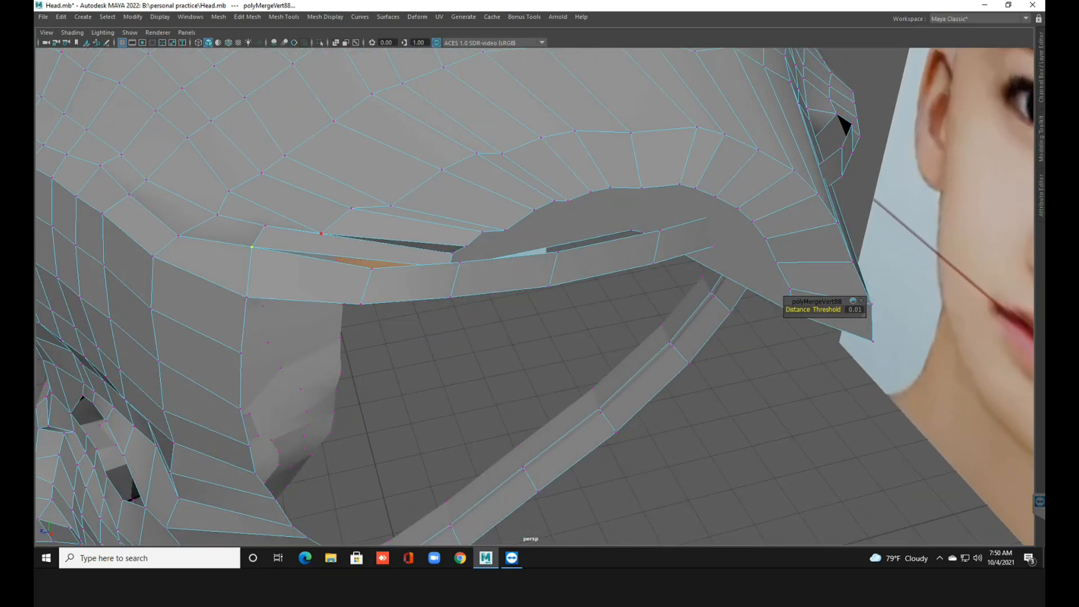
Move the first five vertices of the skull row above the side opening up and forward, away from the border.
click(321, 233)
key(w)
drag(321, 233, 284, 203)
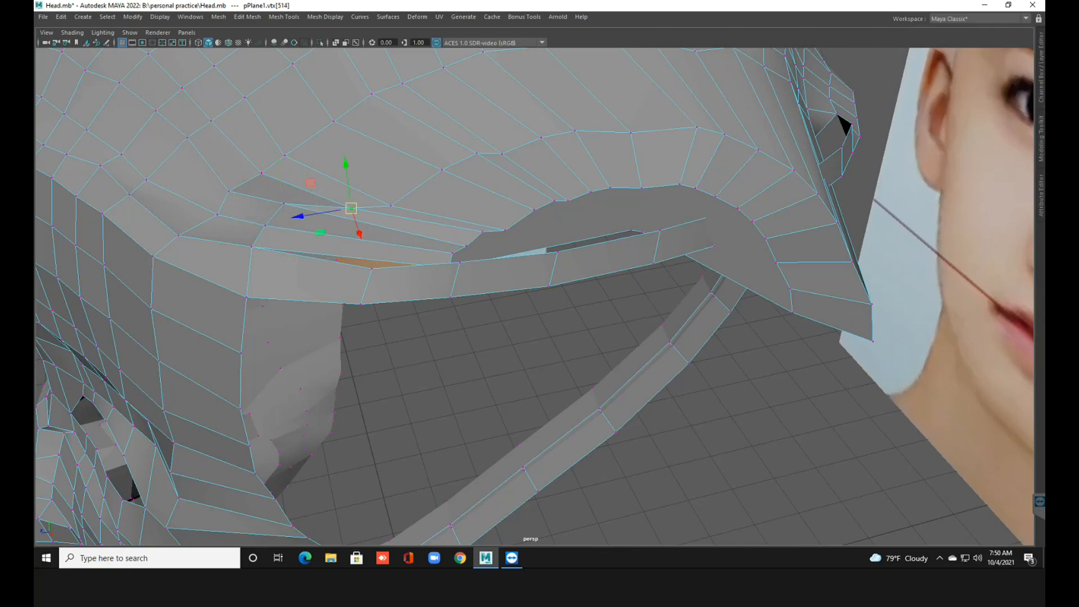
drag(351, 208, 310, 186)
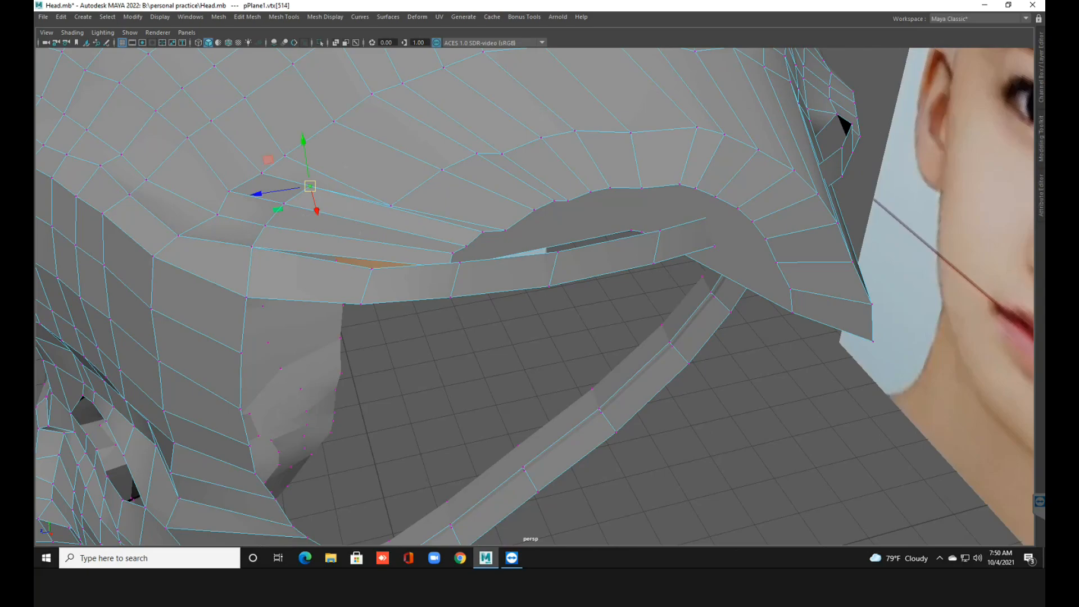
drag(391, 206, 352, 161)
click(442, 170)
drag(442, 169, 400, 137)
click(477, 153)
drag(477, 152, 438, 126)
Raise the middle vertices of the row above the side opening to even out the skull's faces.
click(501, 154)
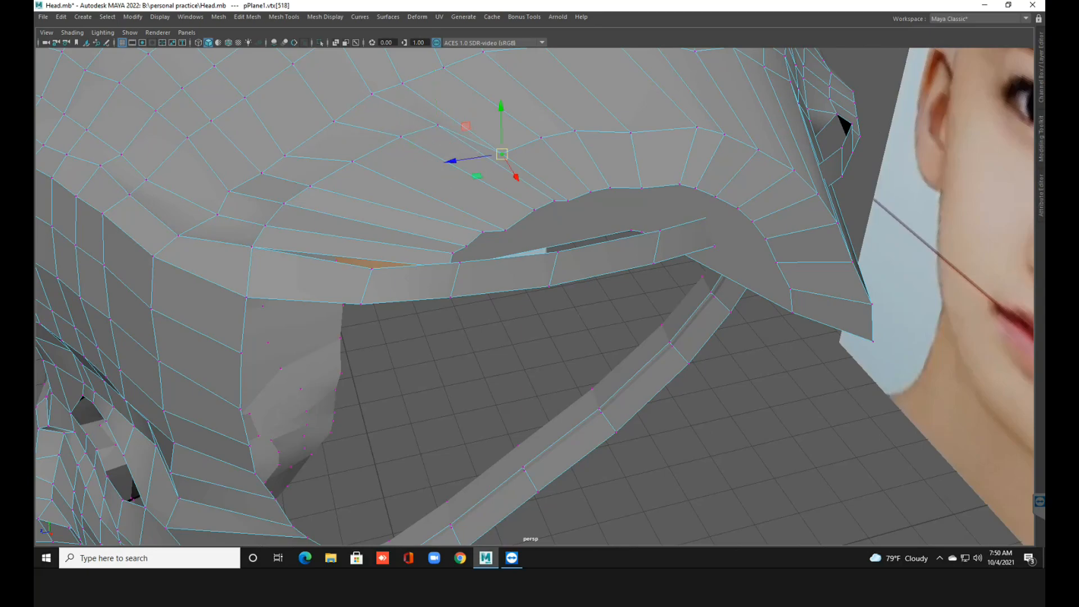
drag(502, 154, 480, 122)
click(541, 138)
drag(541, 137, 521, 106)
click(575, 131)
drag(574, 130, 558, 92)
click(631, 133)
drag(630, 132, 560, 90)
click(579, 162)
drag(579, 161, 557, 107)
click(608, 172)
drag(608, 171, 593, 121)
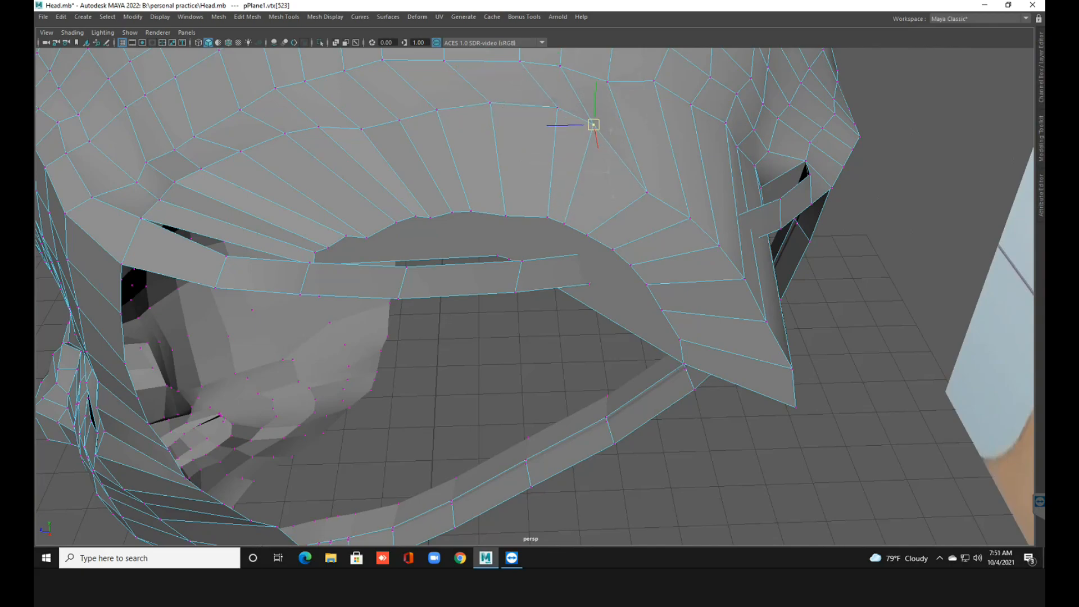
Readjust the row's middle vertices and raise the ones behind the arch toward the back of the skull.
click(490, 103)
drag(490, 103, 469, 99)
click(557, 107)
click(467, 94)
drag(467, 56, 467, 61)
click(646, 193)
drag(646, 193, 631, 152)
click(690, 218)
drag(690, 218, 678, 177)
click(720, 245)
drag(719, 245, 846, 154)
alt+middle_drag(494, 148, 513, 254)
Raise the rear vertices of the row above the pointed flap to continue the skull's smooth lower curve.
click(485, 199)
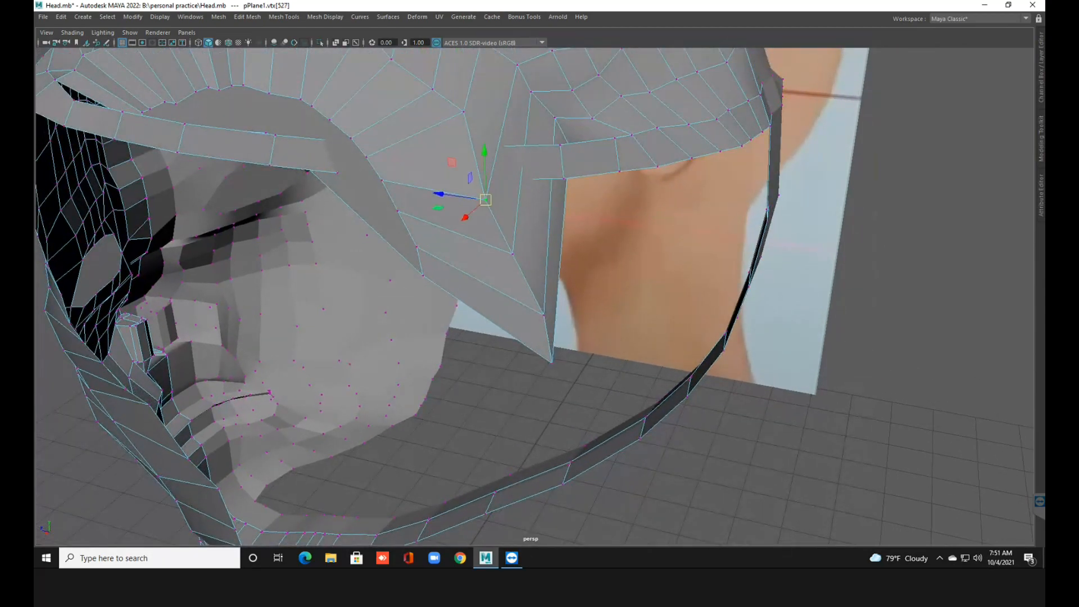
drag(485, 199, 513, 120)
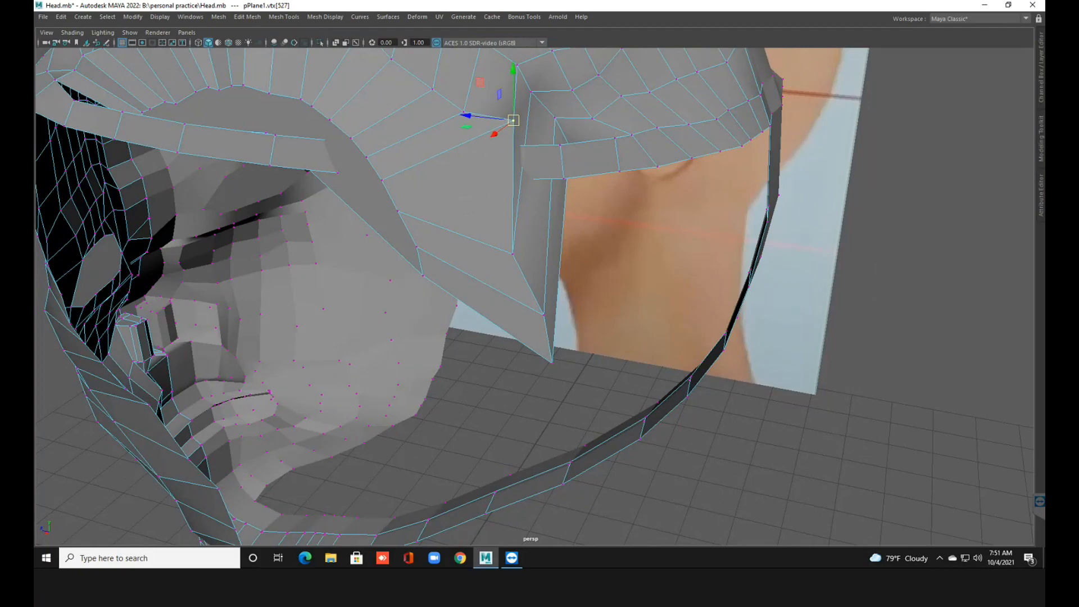
click(464, 113)
drag(464, 112, 426, 65)
click(432, 89)
click(391, 59)
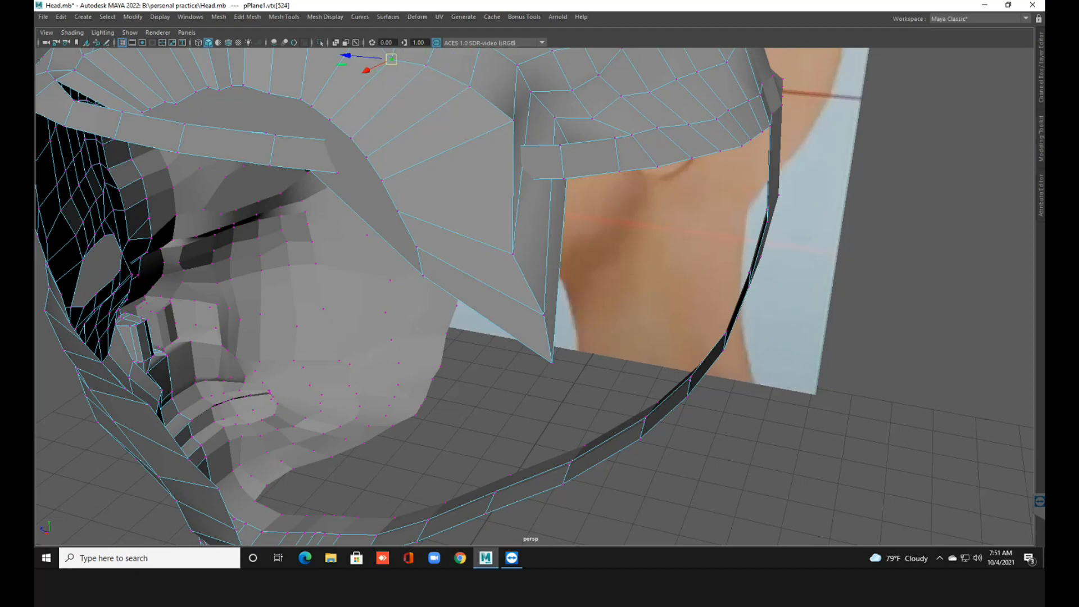
drag(391, 59, 394, 50)
click(512, 254)
drag(513, 254, 518, 147)
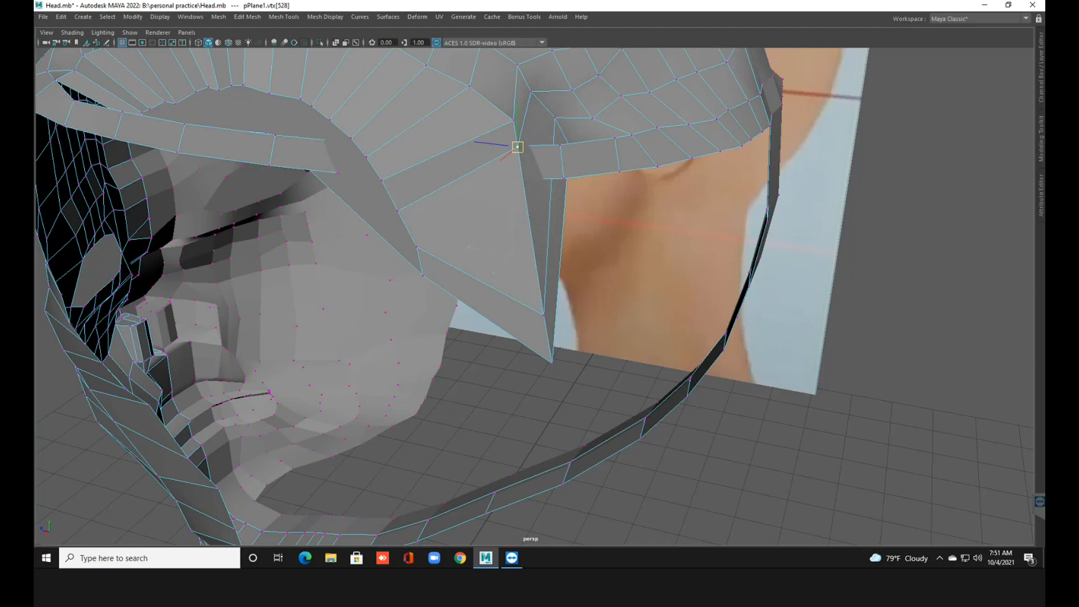
Delete the short cross edges of the skull's lowest face row, from the pointed flap to the temple.
alt+drag(736, 135, 798, 142)
alt+middle_drag(625, 151, 677, 242)
right_drag(504, 194, 506, 167)
click(652, 376)
shift+click(624, 279)
shift+click(615, 252)
shift+click(582, 225)
shift+click(553, 209)
shift+click(524, 191)
shift+click(496, 177)
shift+click(458, 161)
shift+click(417, 159)
shift+click(387, 160)
shift+click(363, 164)
shift+click(339, 167)
shift+click(318, 169)
shift+click(292, 172)
shift+click(261, 185)
shift+click(239, 194)
shift+click(216, 203)
shift+click(204, 212)
shift+right_drag(267, 191, 216, 207)
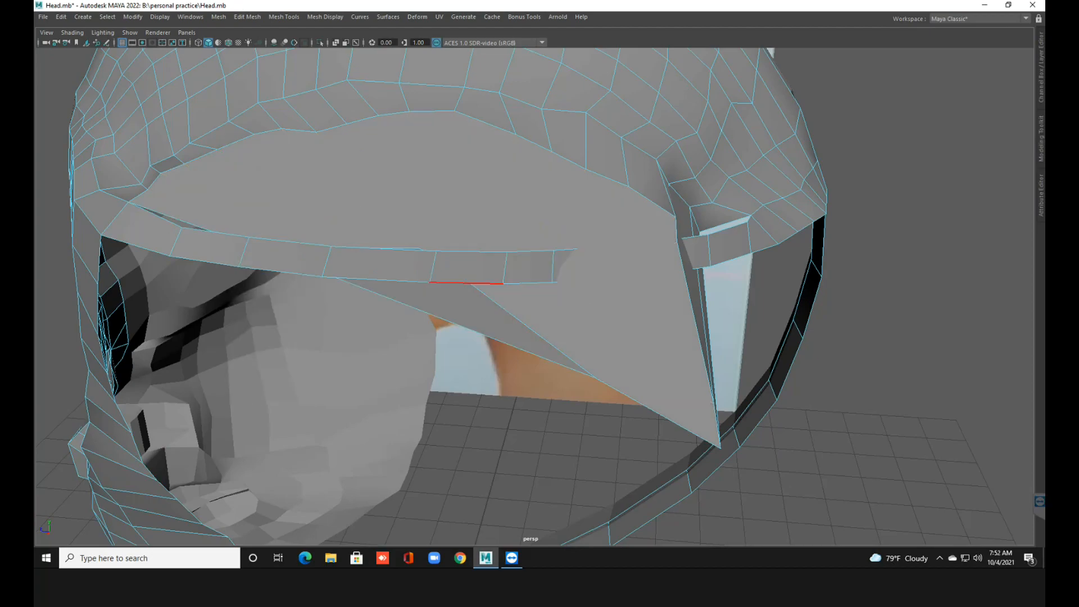
Try to delete the border edges on both sides of the small corner behind the skull's lower band.
alt+middle_drag(489, 337, 428, 292)
alt+drag(560, 256, 610, 283)
click(565, 317)
alt+drag(506, 306, 507, 357)
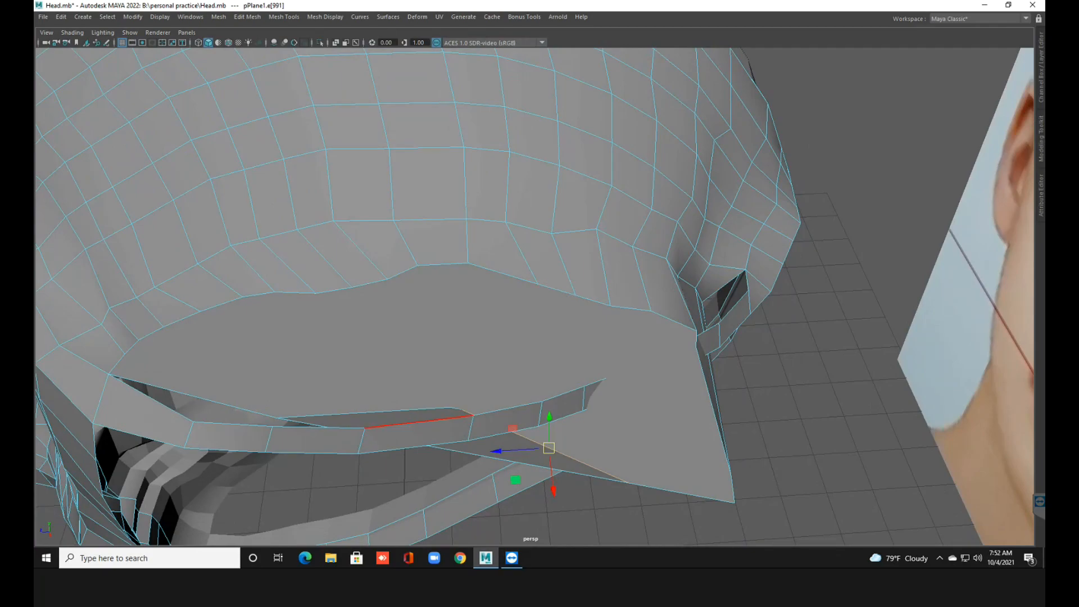
shift+click(365, 412)
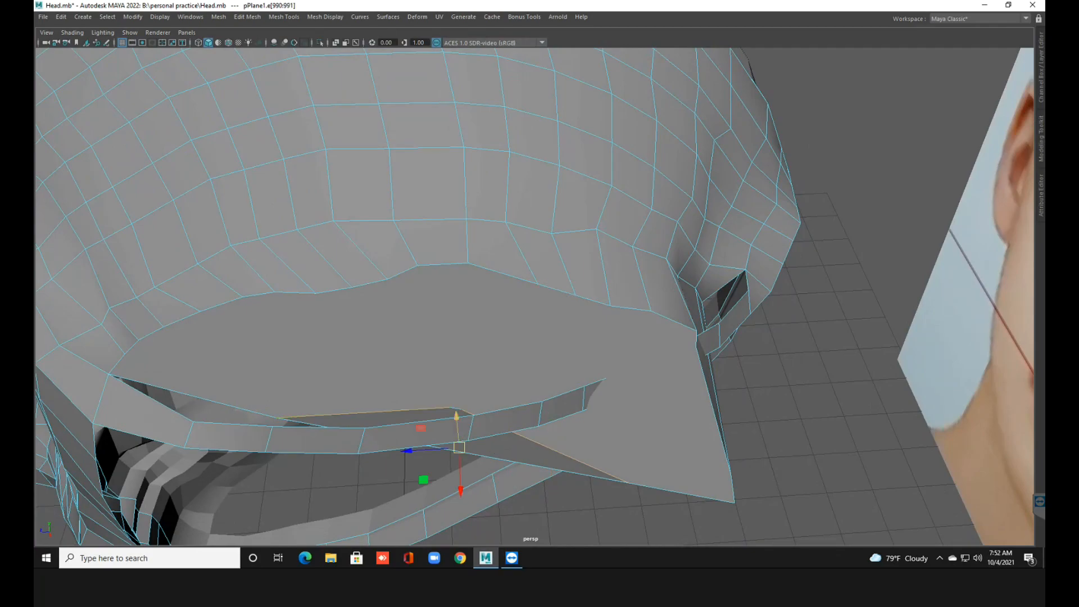
shift+right_drag(456, 346, 394, 360)
alt+drag(413, 448, 411, 360)
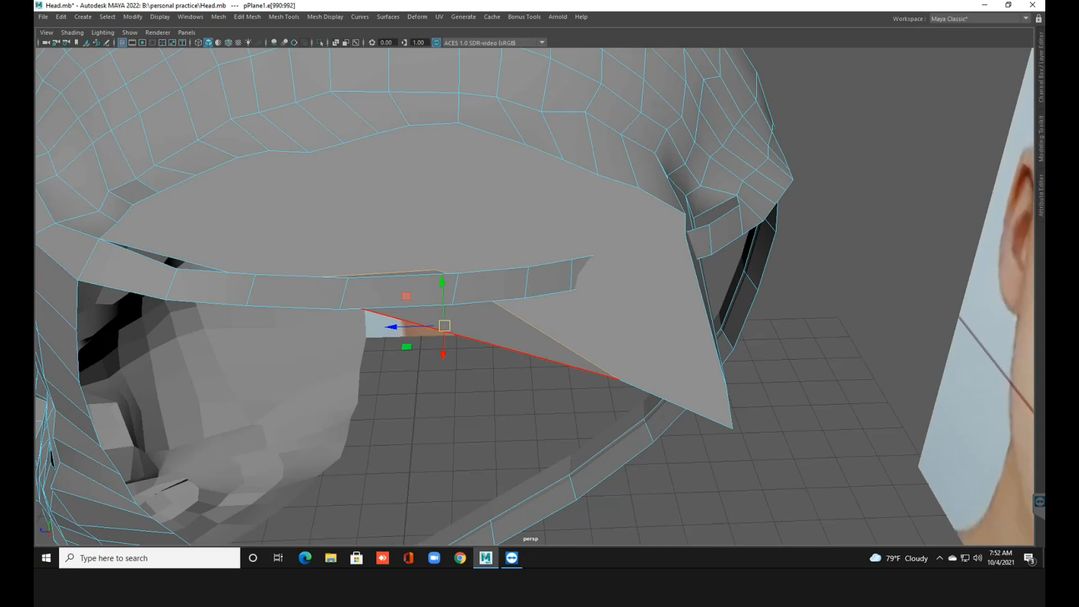
Try to merge the corner vertex behind the band with the pointed flap's lower border vertex.
key(f)
scroll(534, 297, down, 2)
alt+drag(411, 359, 556, 236)
right_drag(459, 176, 408, 175)
click(543, 207)
shift+click(791, 274)
shift+right_drag(510, 203, 510, 203)
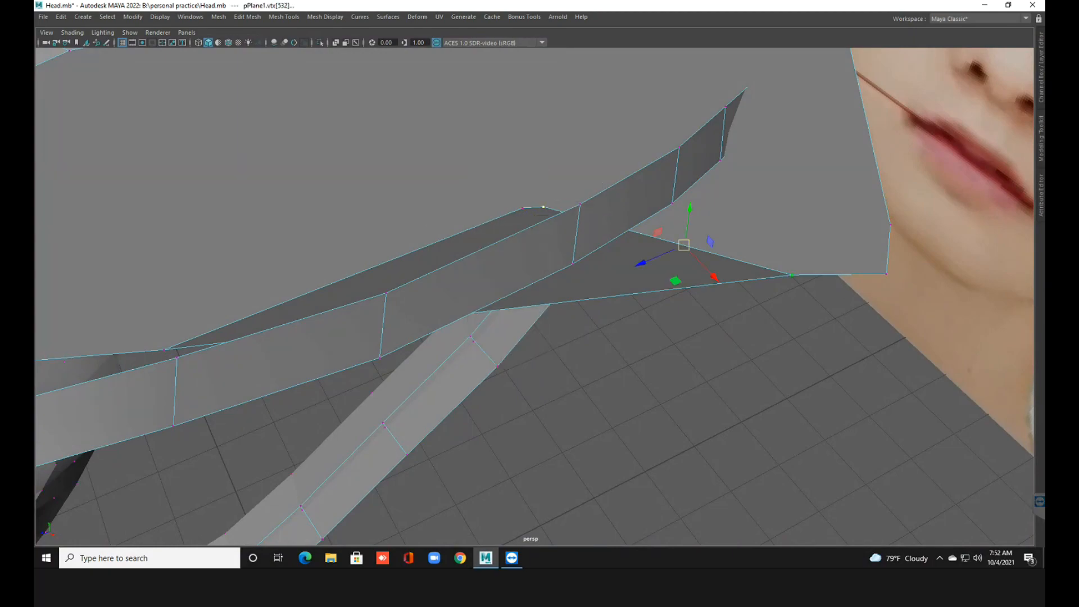
click(522, 208)
shift+click(792, 275)
shift+right_click(557, 203)
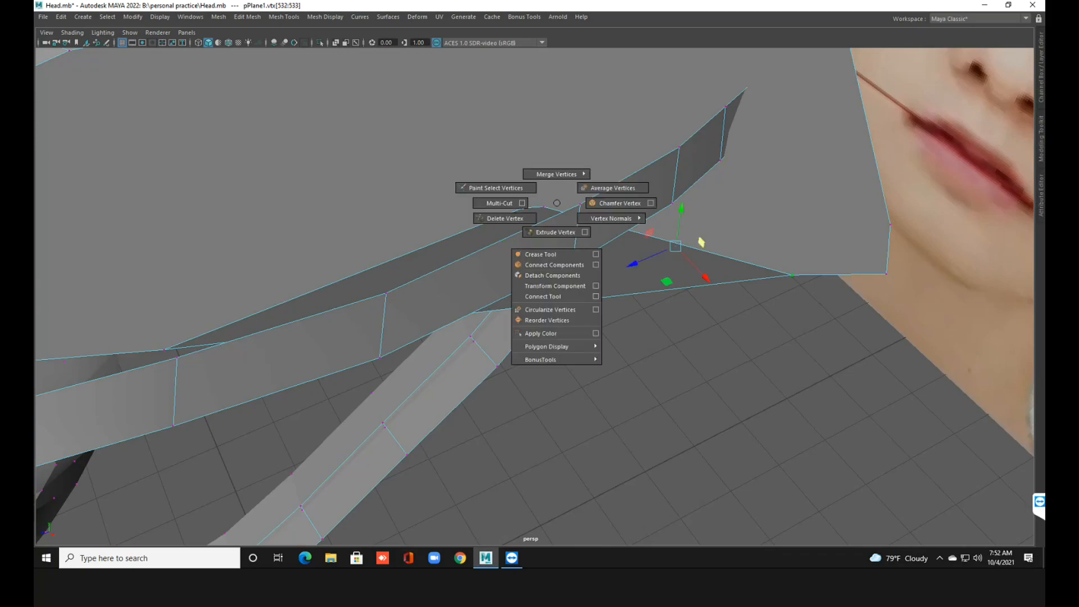
shift+right_drag(557, 203, 556, 174)
Try to delete the two close vertices at the small corner behind the band.
click(544, 207)
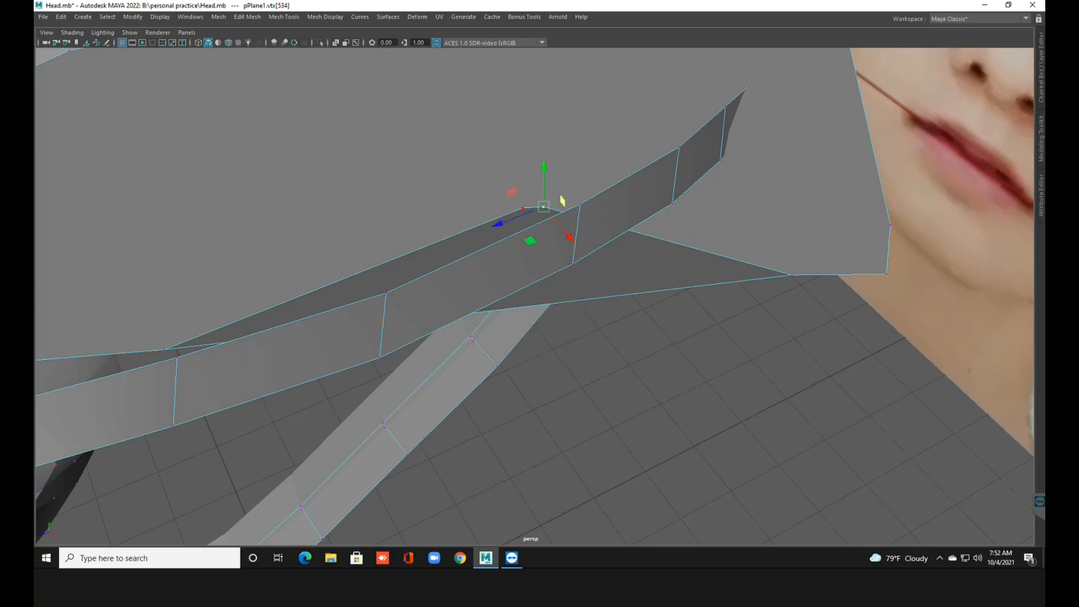
shift+click(523, 209)
shift+right_drag(515, 209, 478, 224)
scroll(573, 264, down, 3)
alt+drag(572, 264, 572, 241)
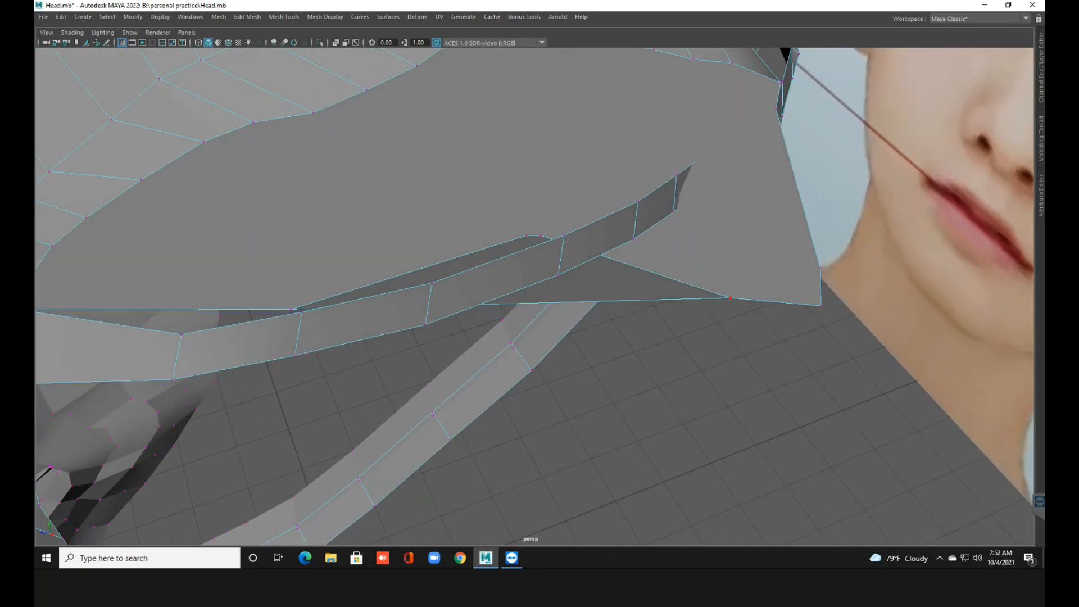
Raise three vertices of the skull's lowest row leading to the pointed flap to smooth its curve.
click(730, 298)
alt+drag(753, 296, 646, 371)
alt+drag(690, 404, 504, 388)
click(592, 145)
drag(593, 144, 580, 98)
click(655, 197)
drag(654, 198, 633, 131)
click(656, 228)
drag(657, 227, 668, 163)
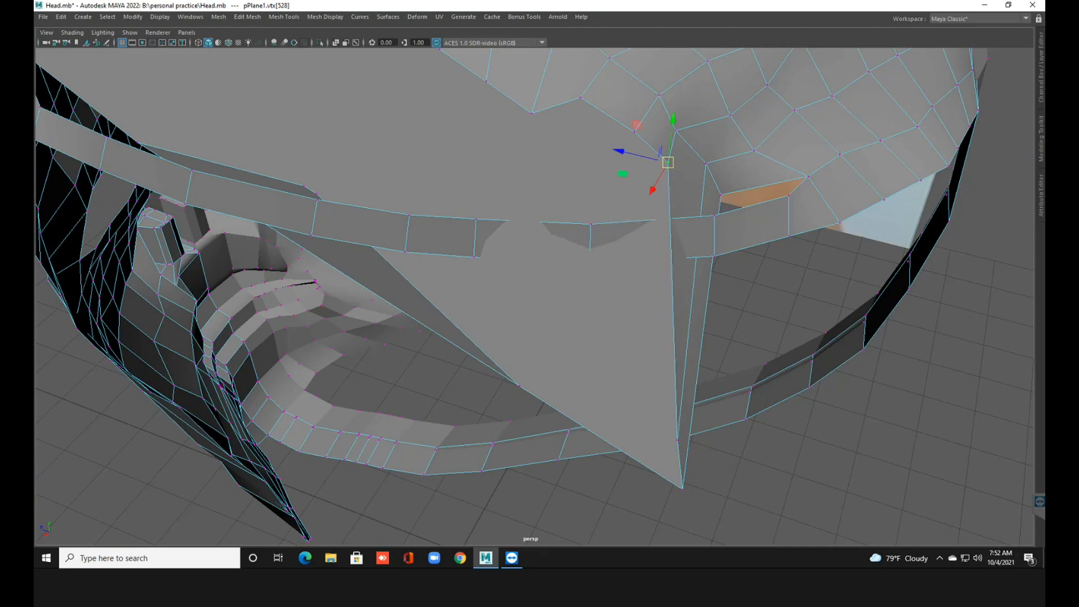
Lift the pointed flap's two lowest vertices up to the skull's row near the side opening and raise the sagging vertex farther along it.
click(678, 439)
drag(677, 438, 694, 186)
click(531, 113)
drag(531, 112, 536, 72)
click(682, 489)
drag(682, 489, 697, 199)
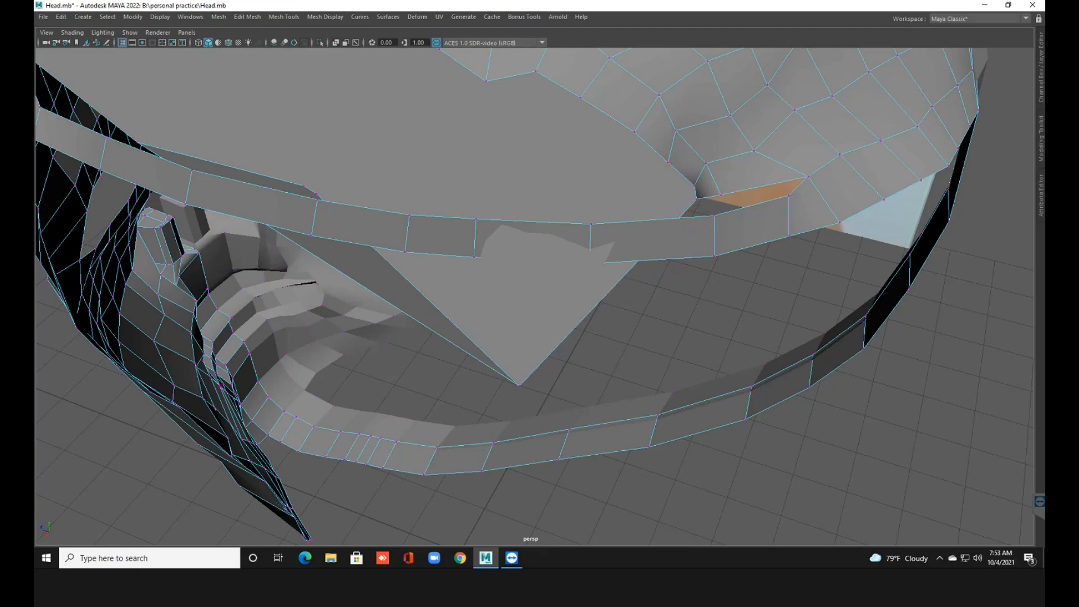
Move the remaining flap tip vertex up above the band and delete it.
click(519, 385)
drag(519, 385, 494, 207)
shift+right_drag(503, 163, 455, 177)
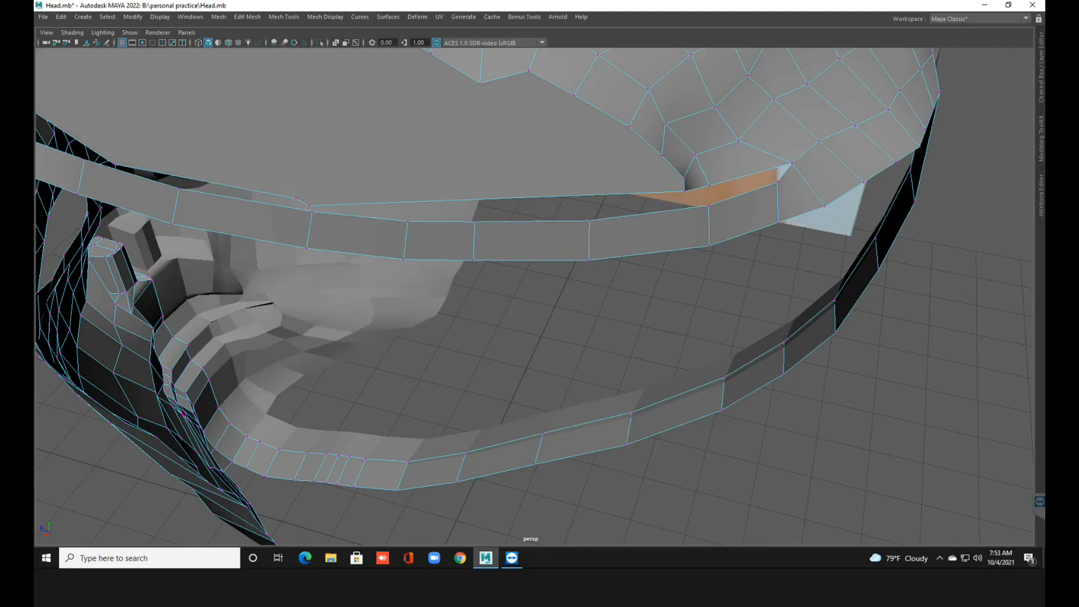
Try again to delete the two close corner vertices on the large face's lower border.
mouse_move(494, 207)
alt+mouse_down()
mouse_move(475, 194)
mouse_move(433, 196)
mouse_move(498, 225)
alt+mouse_up()
click(419, 269)
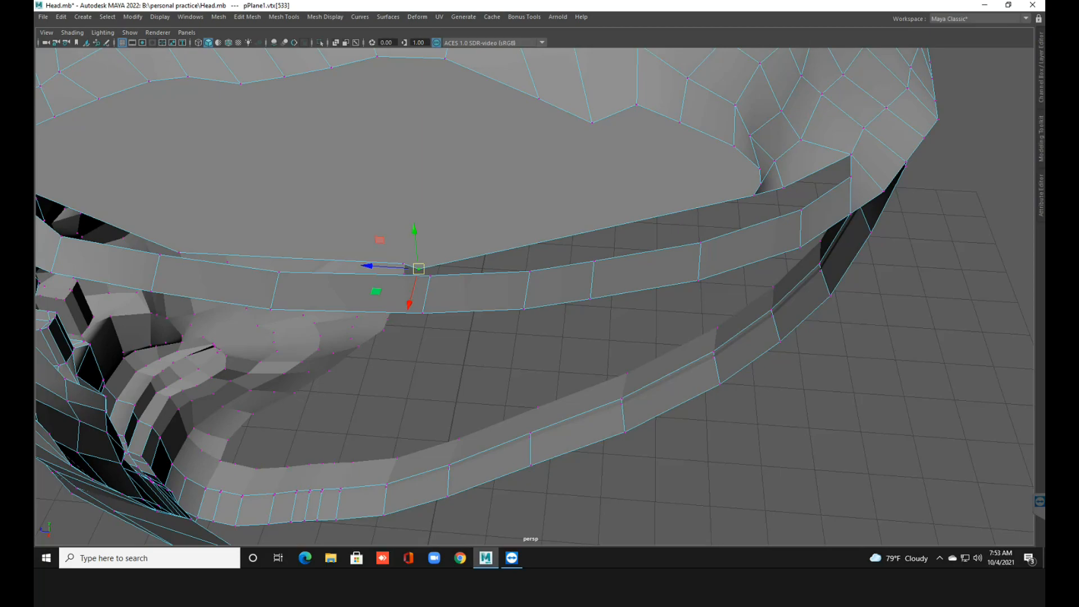
shift+click(402, 263)
shift+right_drag(404, 259, 351, 272)
Slide three vertices of the large face's lower border along the band to line up with its cross edges.
alt+middle_drag(279, 271, 454, 277)
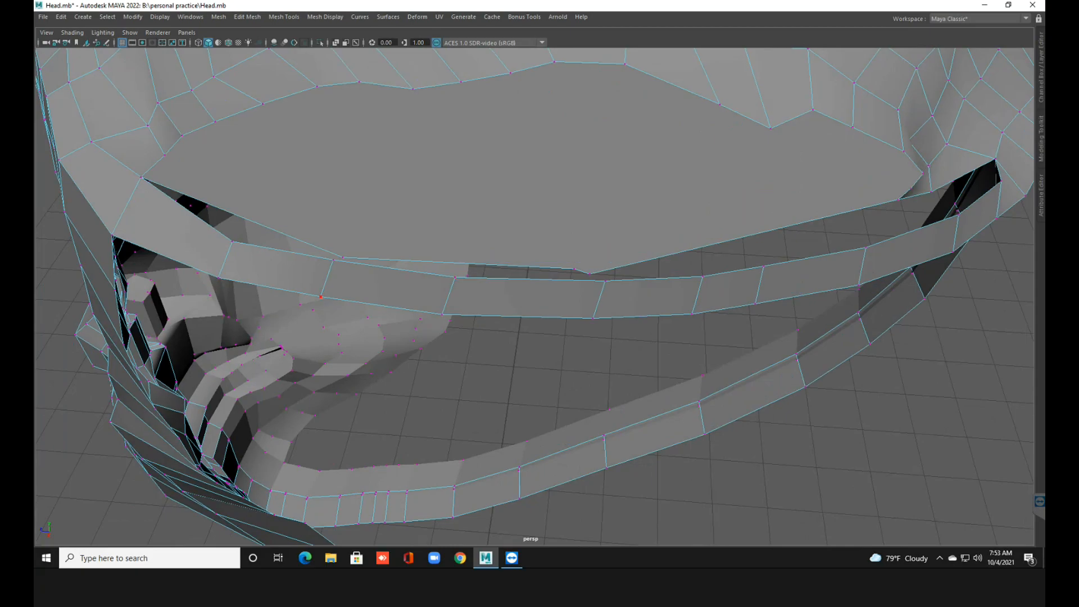
click(342, 257)
drag(342, 257, 238, 238)
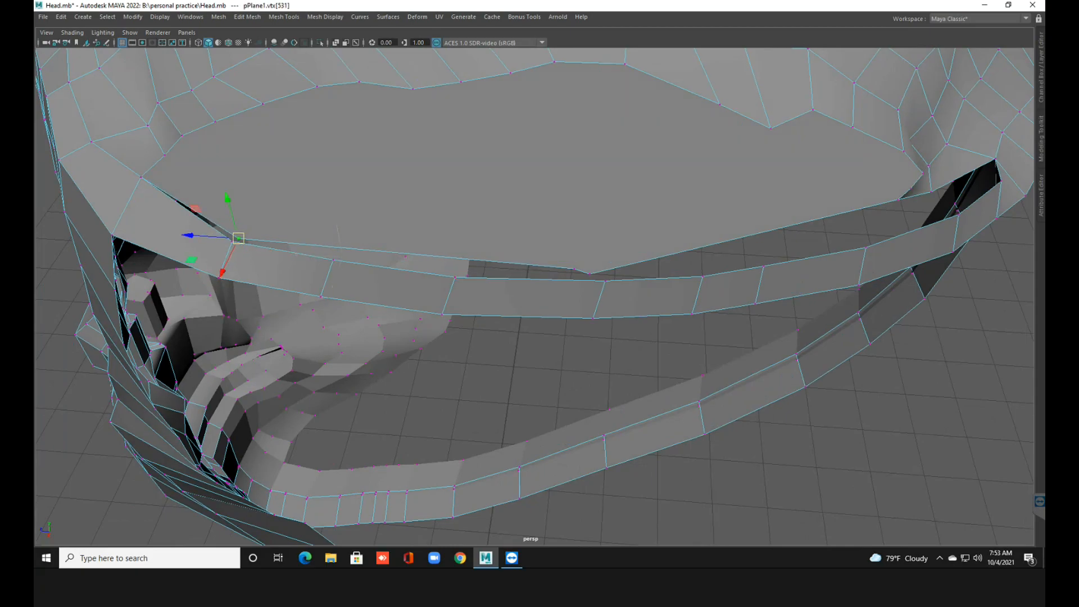
click(574, 268)
drag(574, 268, 340, 255)
click(589, 275)
drag(589, 274, 451, 273)
Move the two end vertices of the large face's border next to the band's cross edges by the narrow gap.
alt+drag(702, 277, 590, 228)
scroll(641, 227, up, 1)
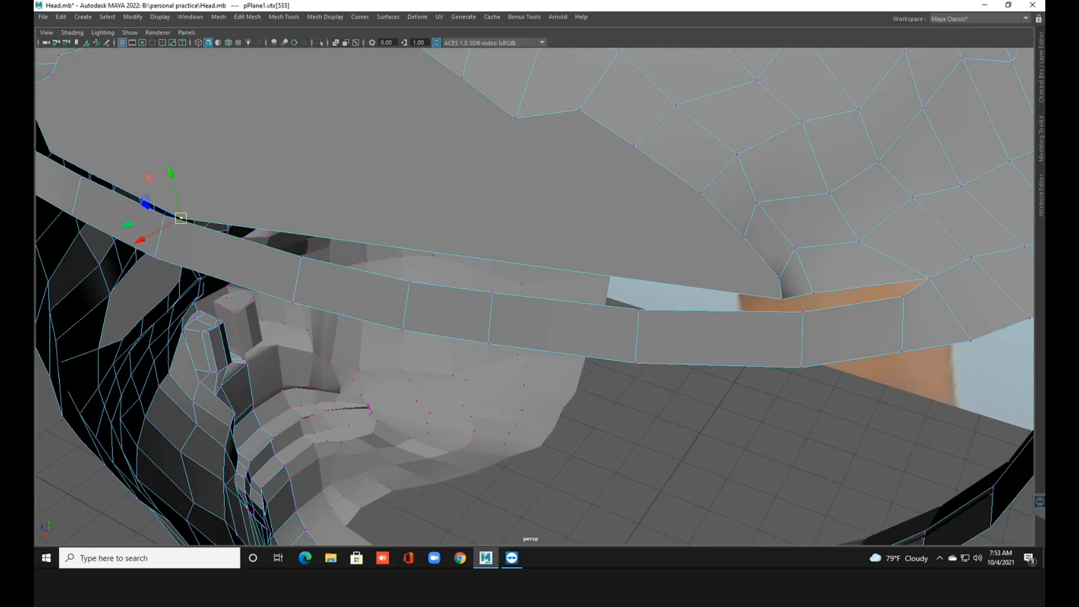
alt+middle_drag(590, 227, 469, 203)
alt+drag(469, 202, 433, 247)
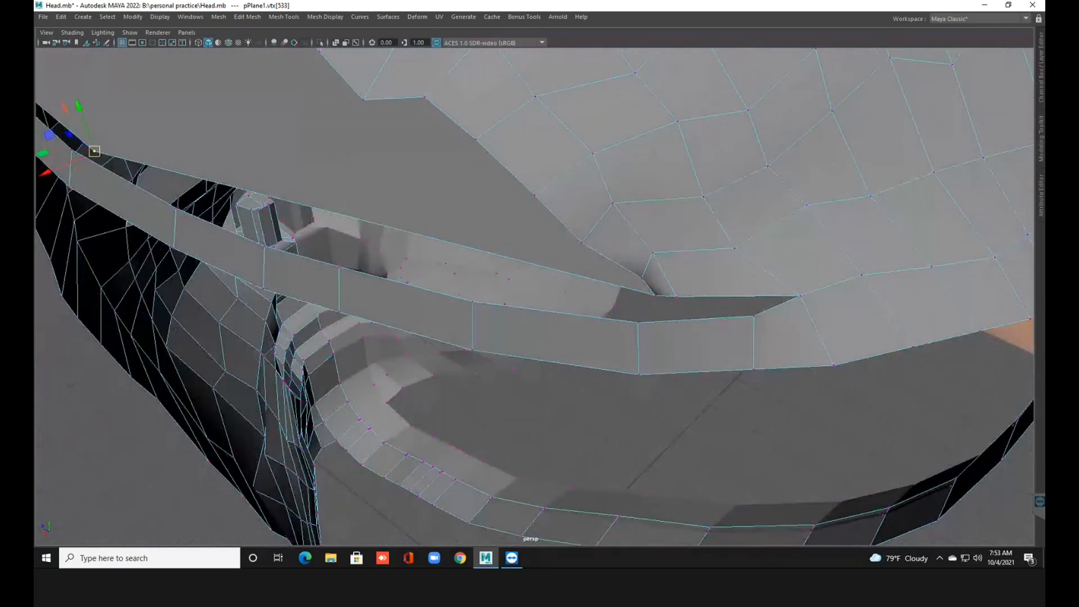
click(676, 296)
drag(676, 296, 756, 312)
click(655, 295)
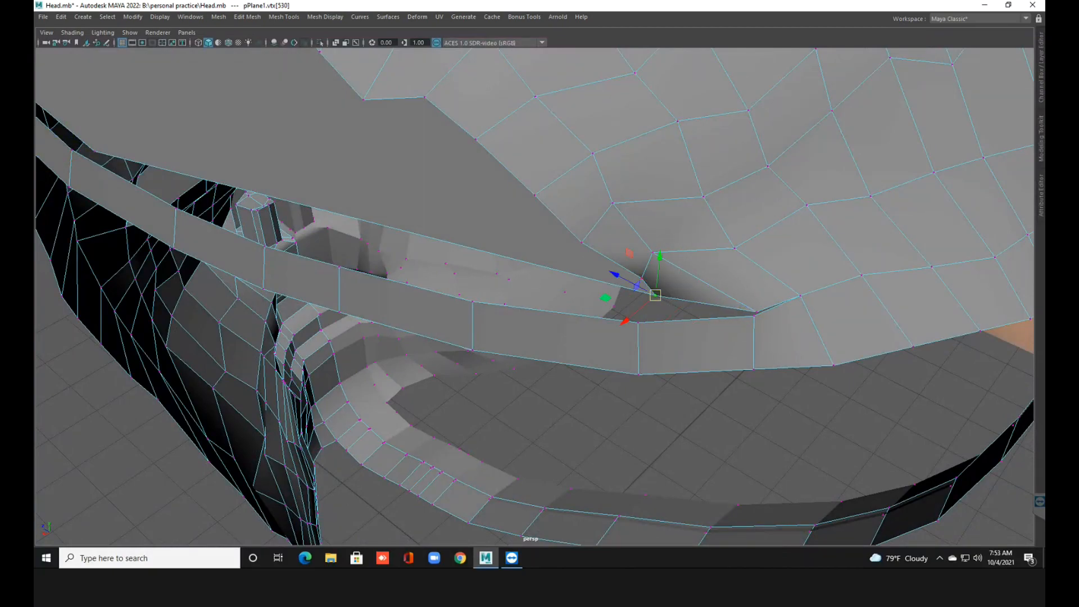
mouse_move(655, 295)
mouse_down()
mouse_move(637, 322)
mouse_move(669, 307)
mouse_move(646, 304)
mouse_up()
Raise the two sagging vertices on the large face's upper edge to smooth the arch.
click(424, 172)
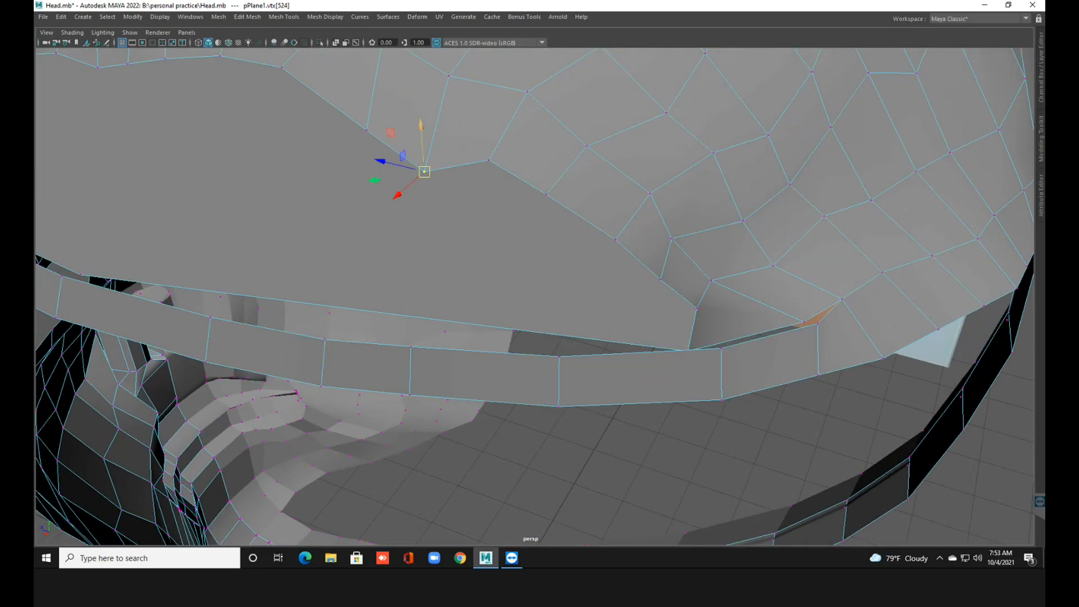
drag(424, 172, 433, 136)
click(367, 131)
drag(366, 130, 372, 105)
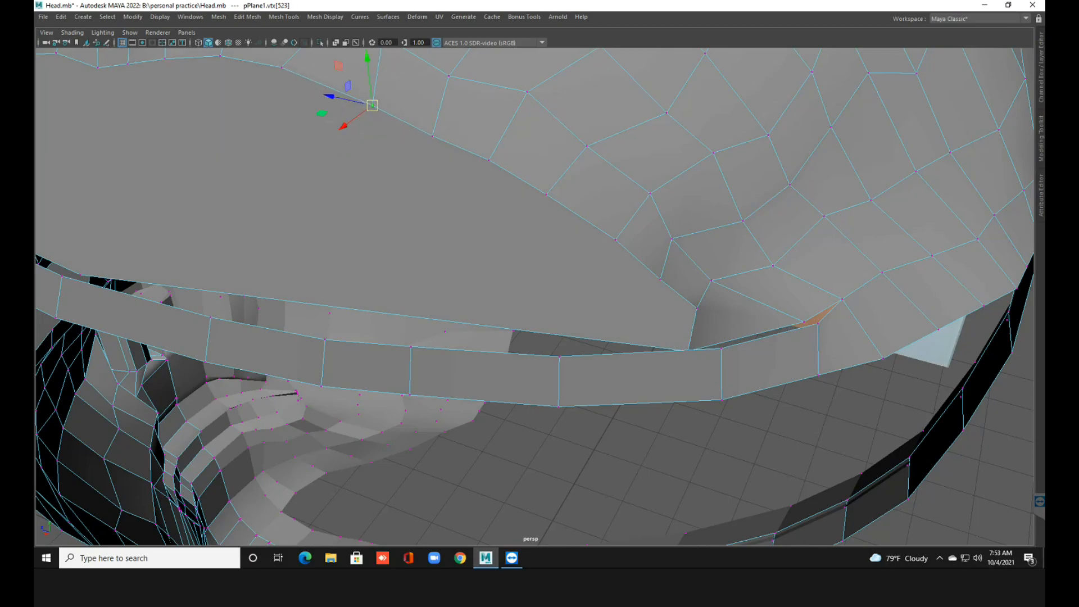
Even out the vertices along the middle of the large face's arched upper edge and save the scene.
alt+middle_drag(372, 105, 472, 123)
scroll(535, 297, down, 4)
alt+drag(535, 297, 511, 277)
click(294, 162)
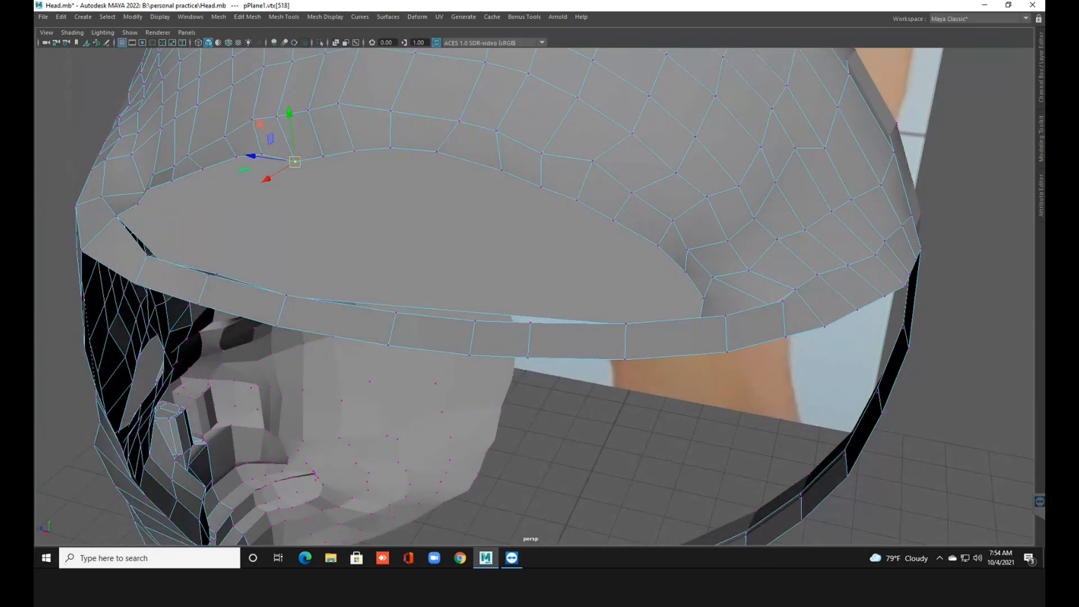
drag(295, 161, 259, 149)
click(323, 156)
click(261, 153)
click(354, 150)
drag(354, 151, 355, 144)
click(390, 148)
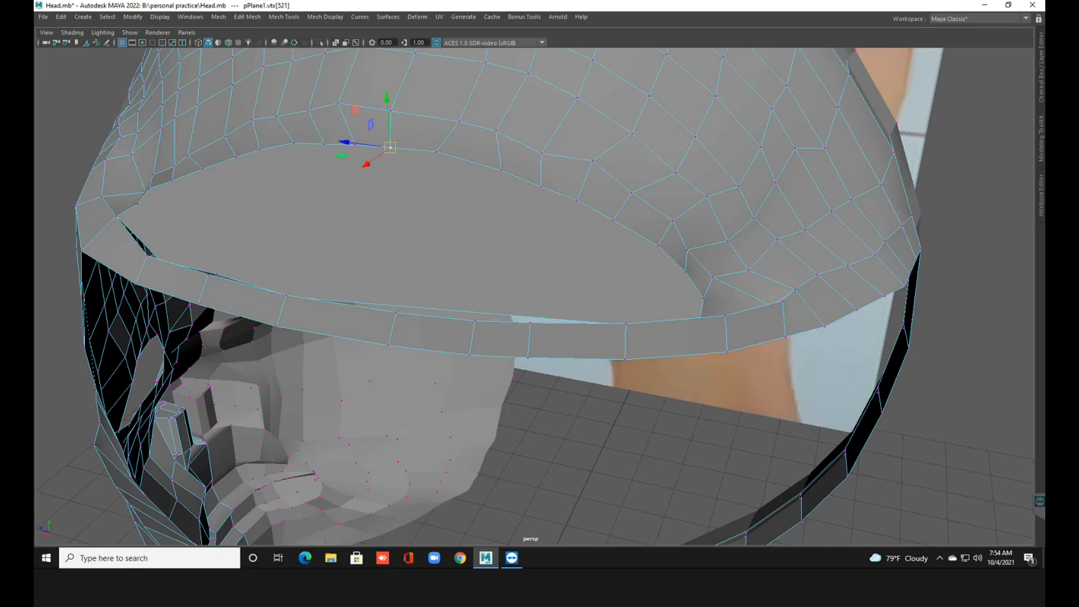
key(ctrl+s)
Start the Multi-Cut tool on the whole head mesh.
right_drag(392, 131, 448, 118)
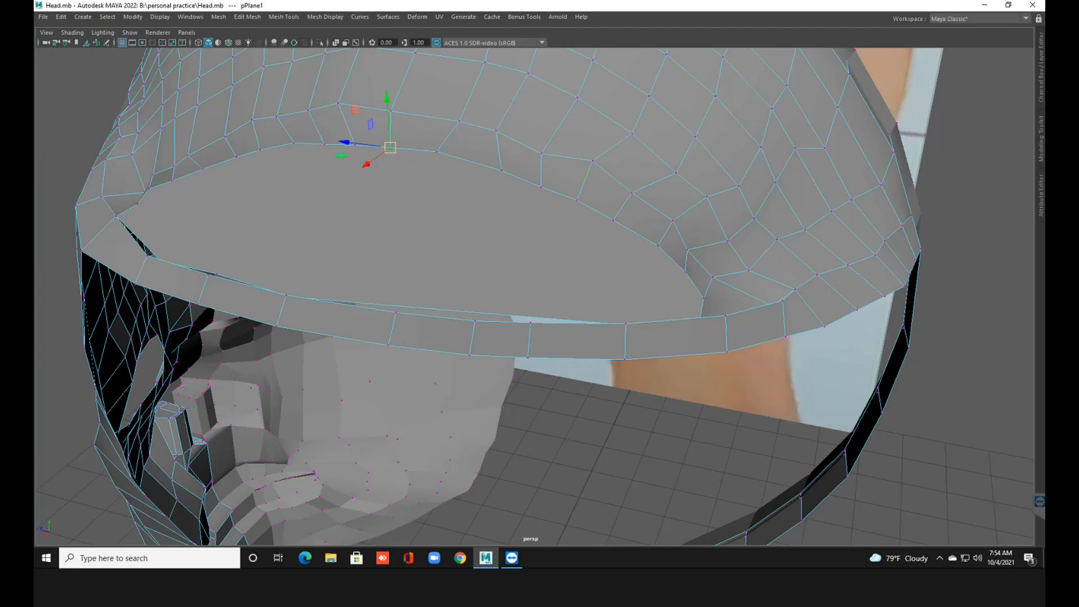
shift+right_click(419, 127)
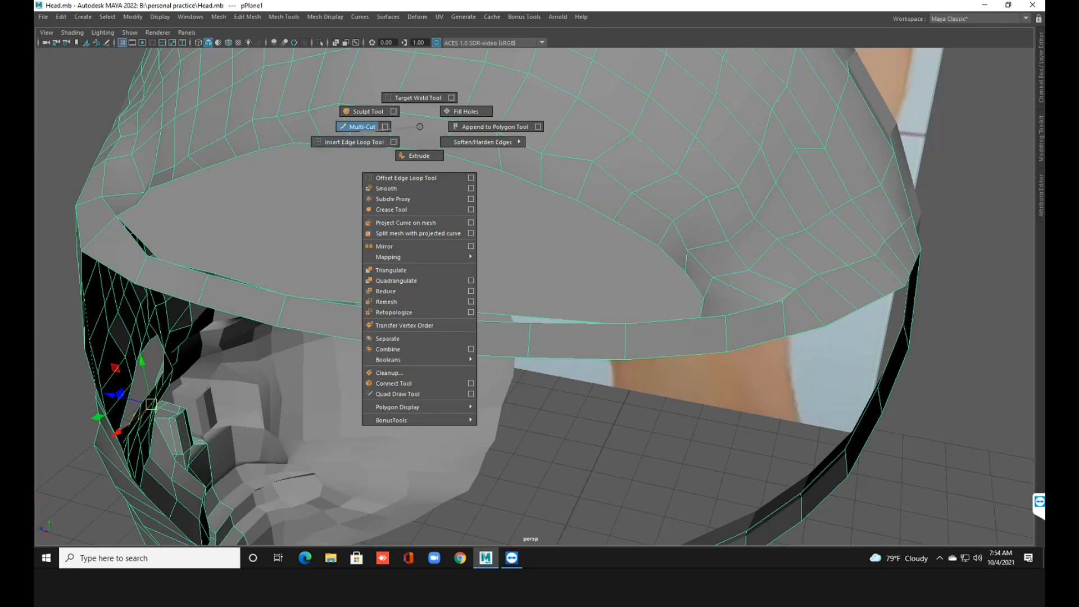
Start splitting the large filled face above the rim with Multi-Cut, adding three crosswise edges between opposite borders at its narrow end.
click(363, 126)
alt+drag(190, 251, 284, 284)
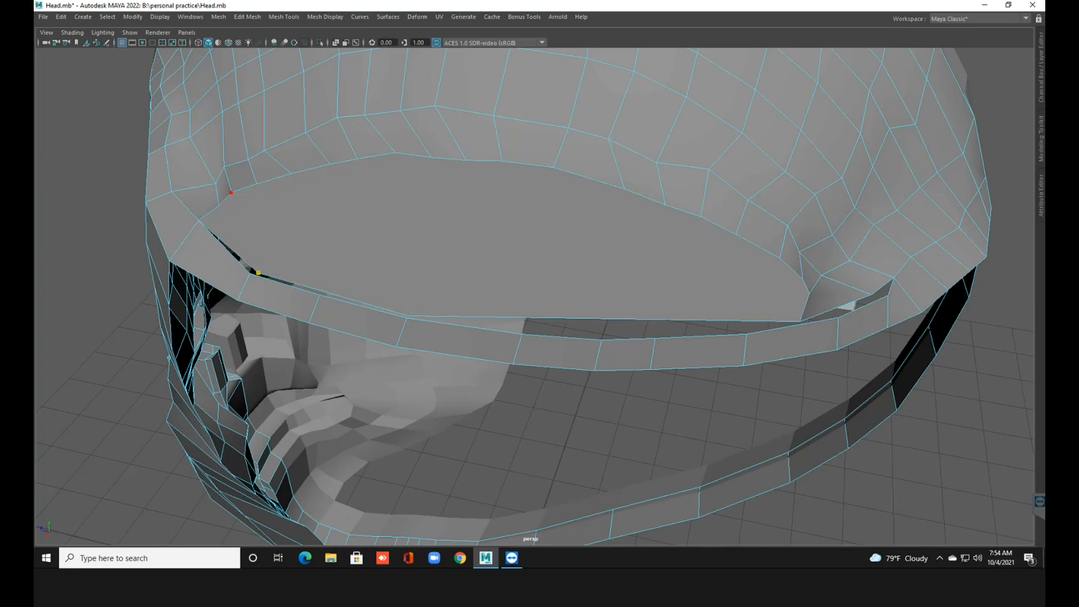
click(232, 192)
key(Return)
click(228, 246)
click(256, 183)
click(273, 277)
right_click(274, 277)
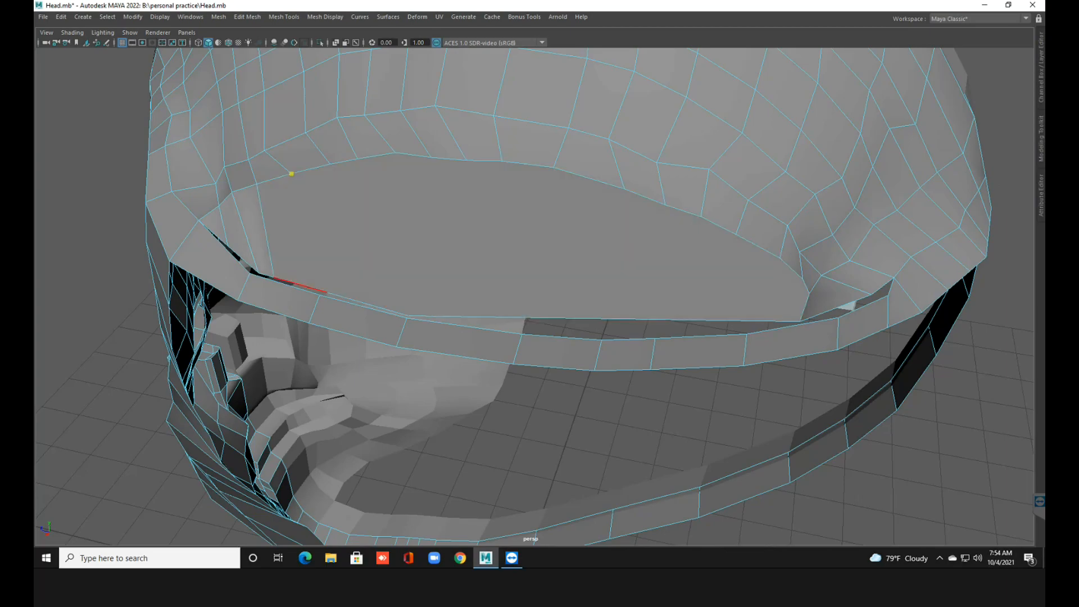
click(294, 284)
right_click(294, 283)
Cut three more crosswise edges through the large face, ending with one at the bend of its lower border.
click(329, 164)
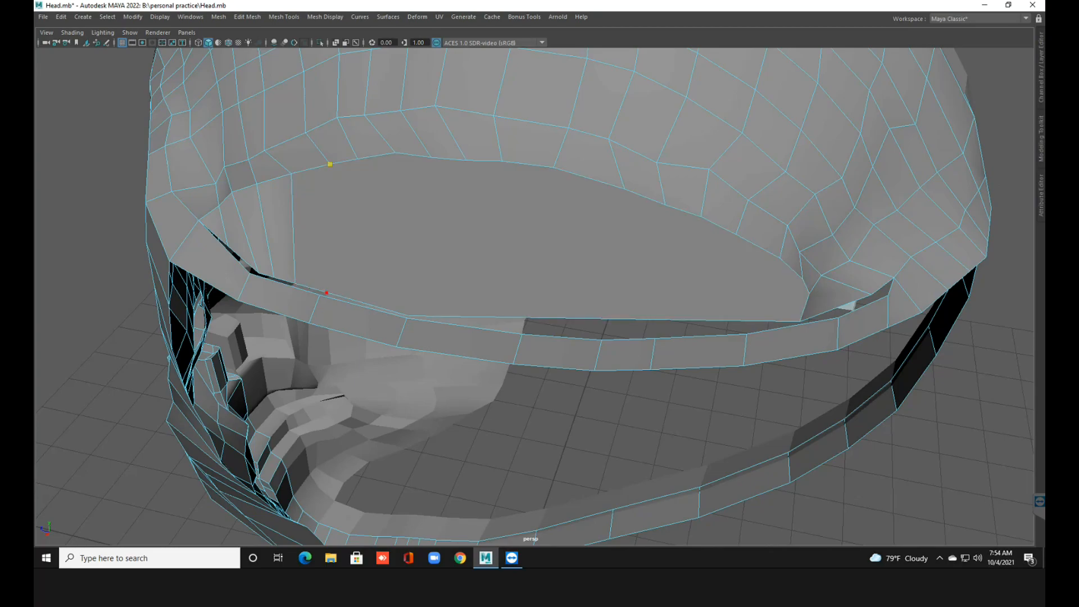
click(326, 293)
right_click(327, 293)
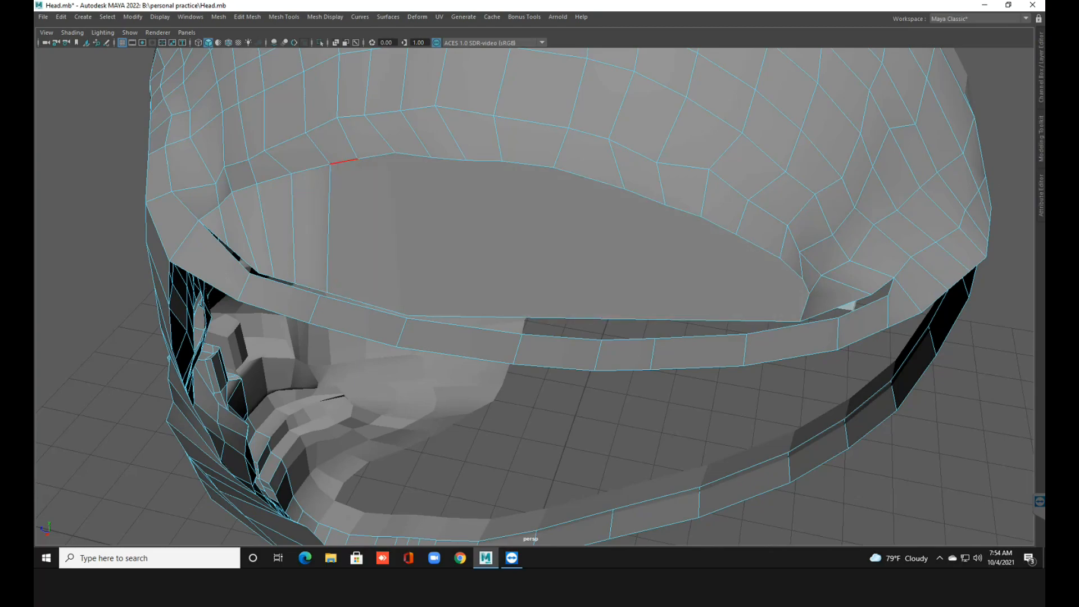
click(357, 159)
click(361, 302)
right_click(361, 302)
click(395, 152)
click(431, 158)
key(BackSpace)
click(396, 152)
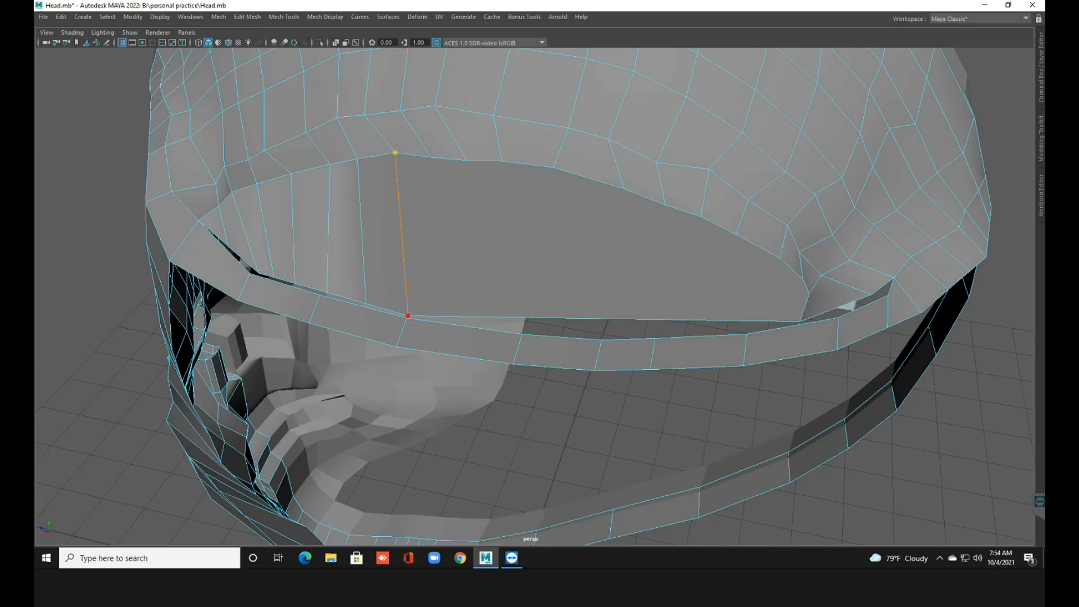
key(Return)
Cut four crosswise edges through the middle of the large face, each from an upper border vertex to the lower border.
click(431, 157)
click(431, 157)
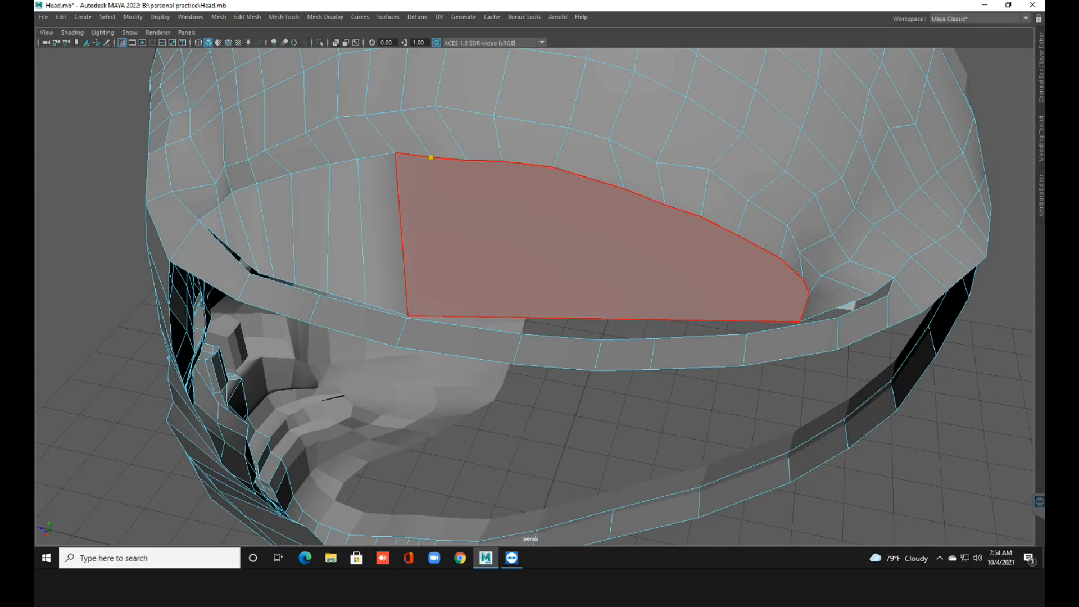
click(435, 315)
key(Return)
click(466, 161)
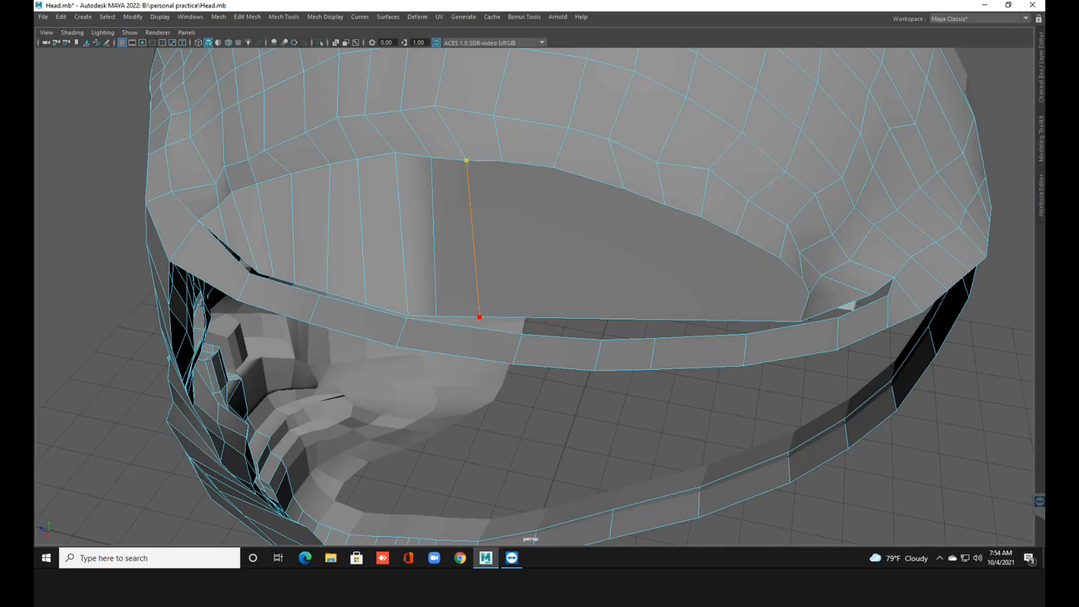
click(479, 317)
key(Return)
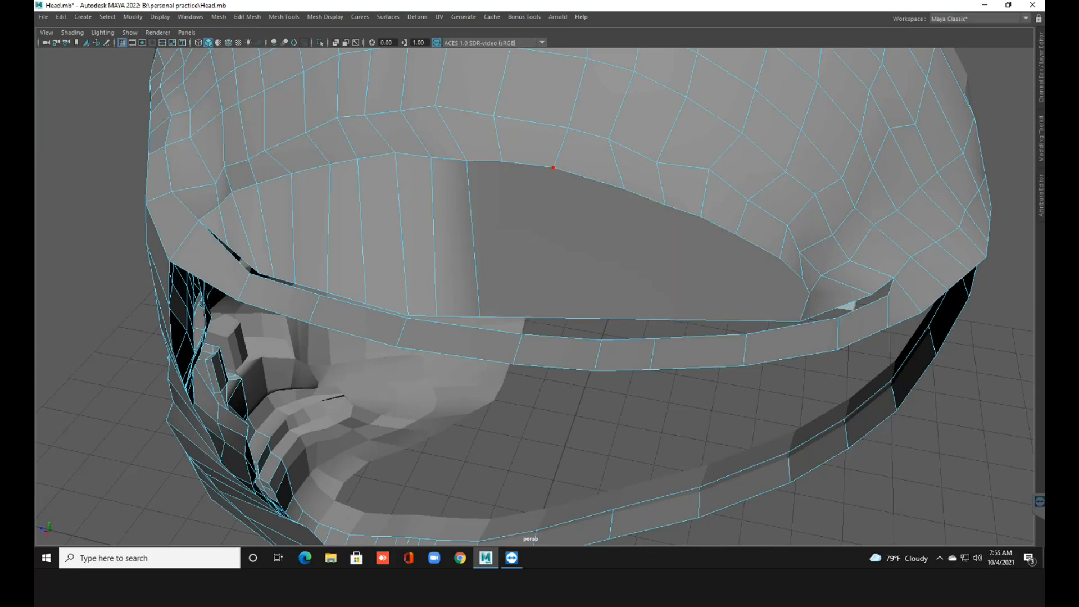
click(501, 162)
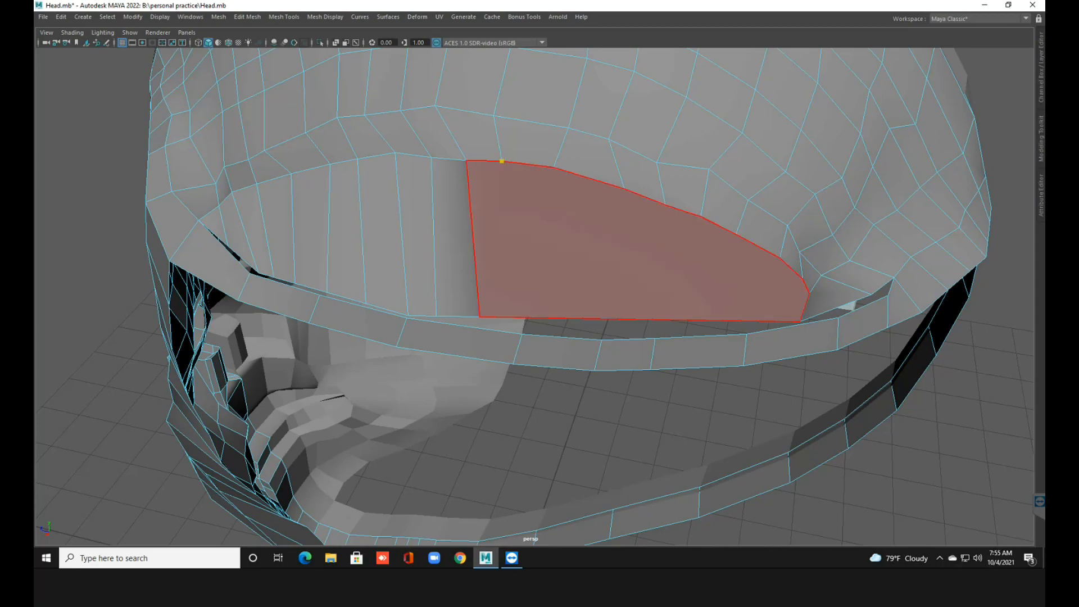
click(516, 315)
key(Return)
click(553, 168)
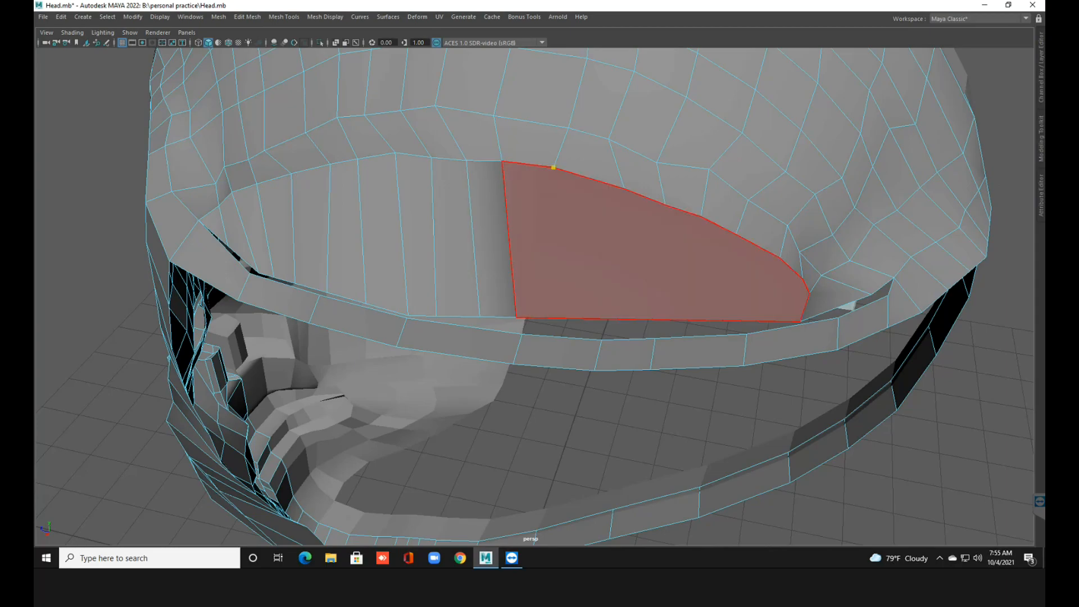
click(556, 317)
key(Return)
Cut five crosswise edges through the remaining part of the face, from consecutive upper border vertices down to the lower border.
click(624, 189)
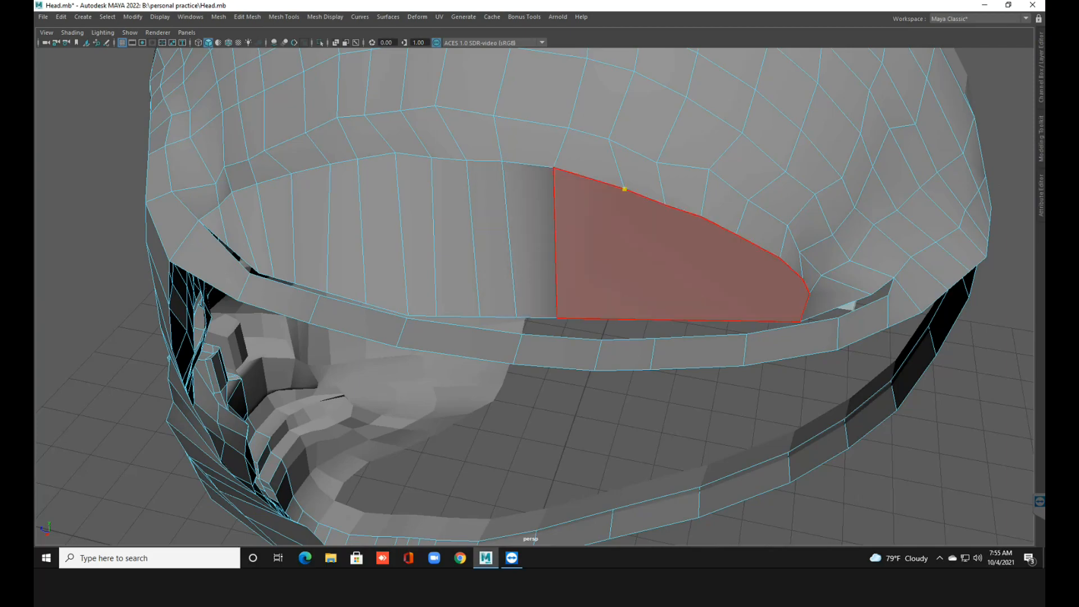
click(606, 318)
key(Return)
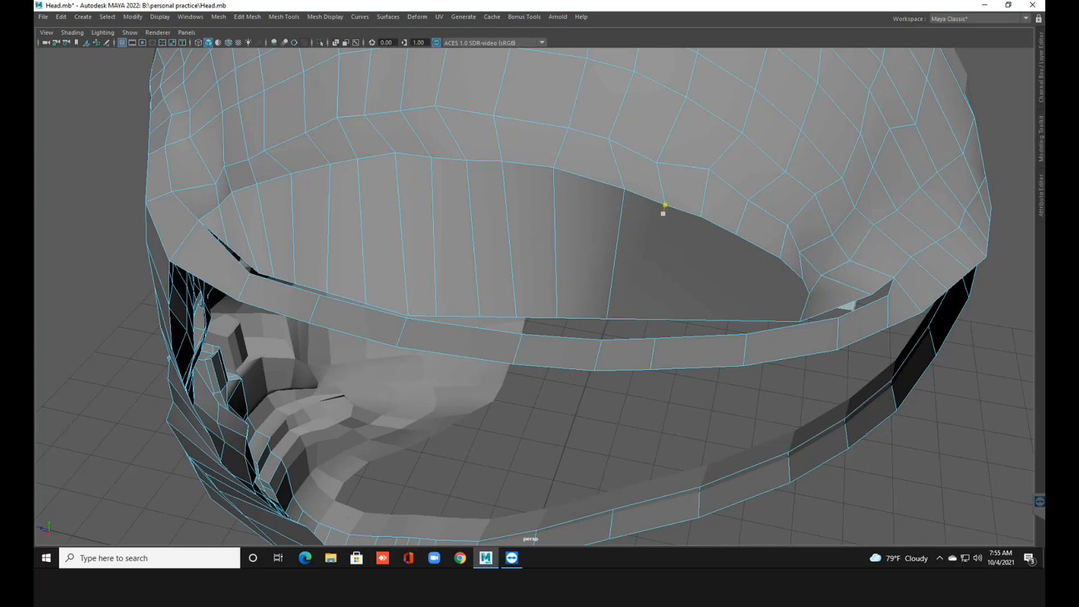
click(641, 319)
key(Return)
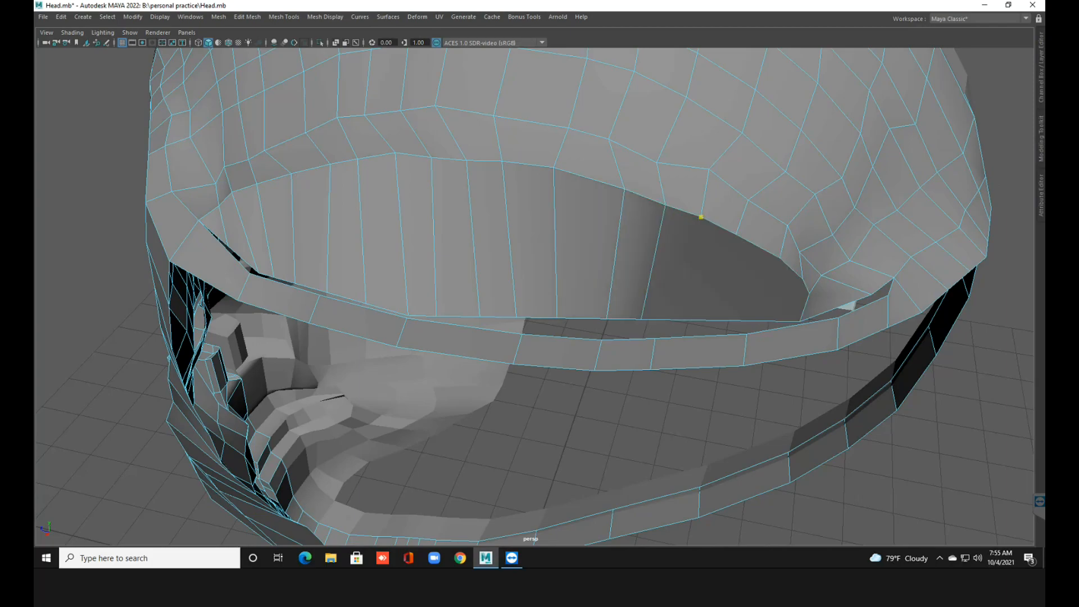
click(641, 318)
key(Return)
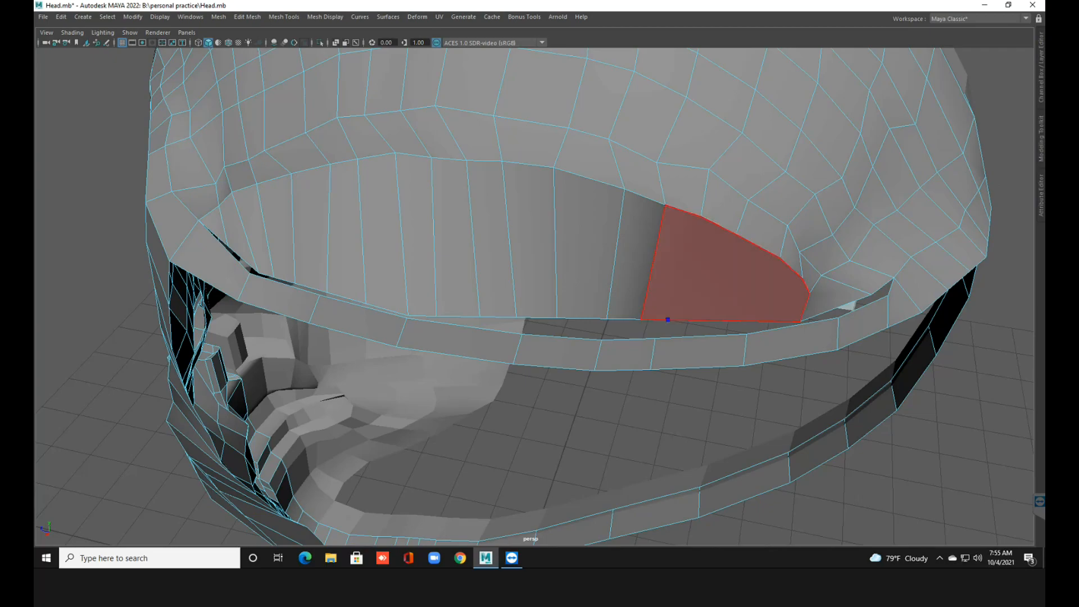
click(700, 217)
key(Return)
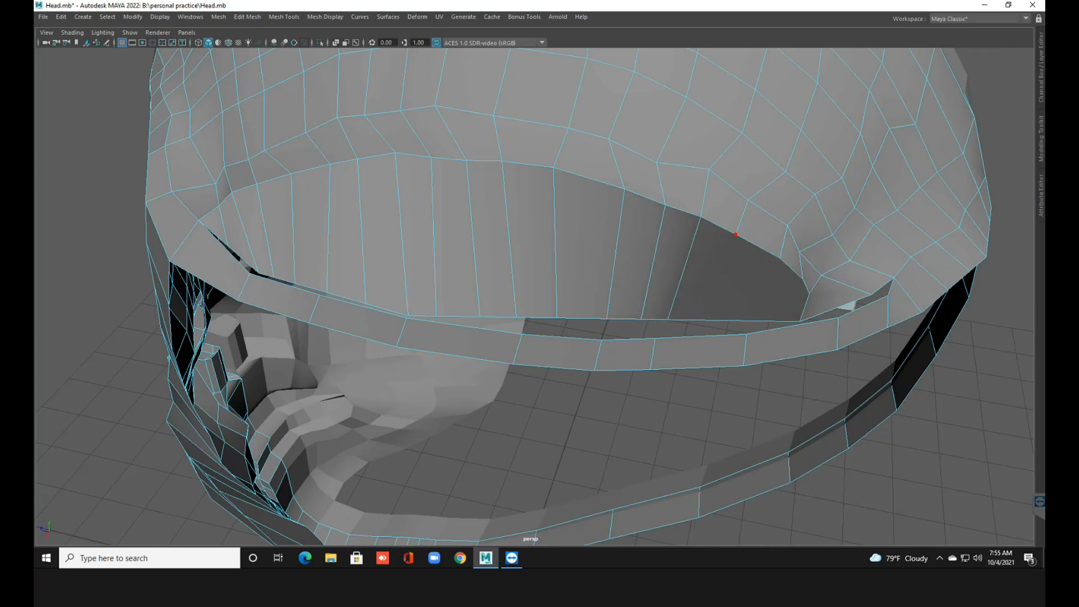
click(735, 234)
click(708, 321)
key(Return)
click(780, 258)
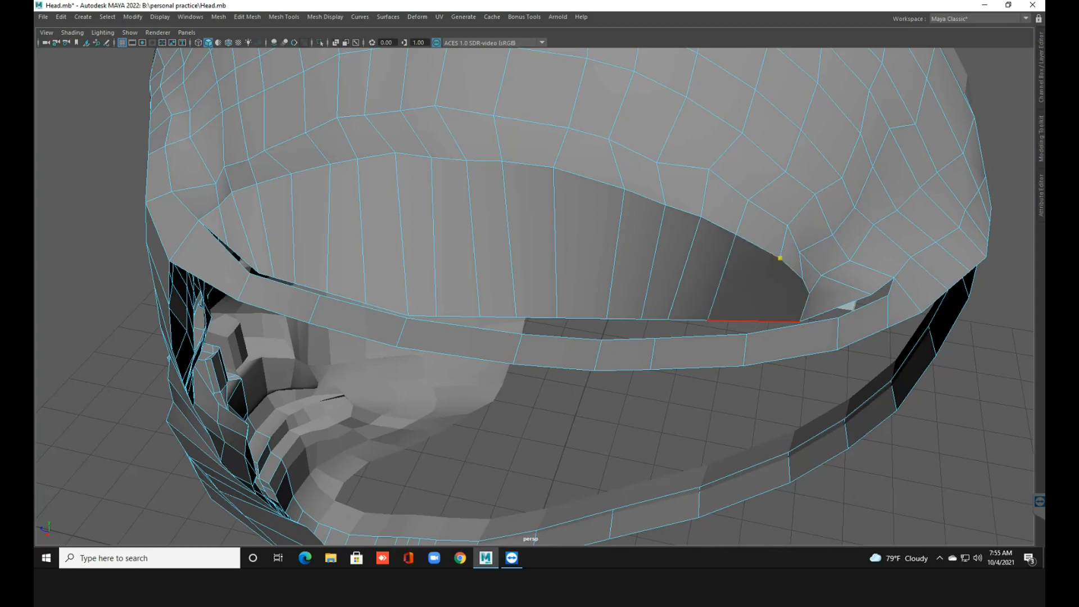
click(744, 320)
key(Return)
Cut the last crosswise edge from the upper border vertex near the far corner to the lower border.
alt+middle_drag(734, 310, 645, 291)
mouse_move(734, 310)
alt+mouse_down()
mouse_move(703, 315)
mouse_move(725, 302)
alt+mouse_up()
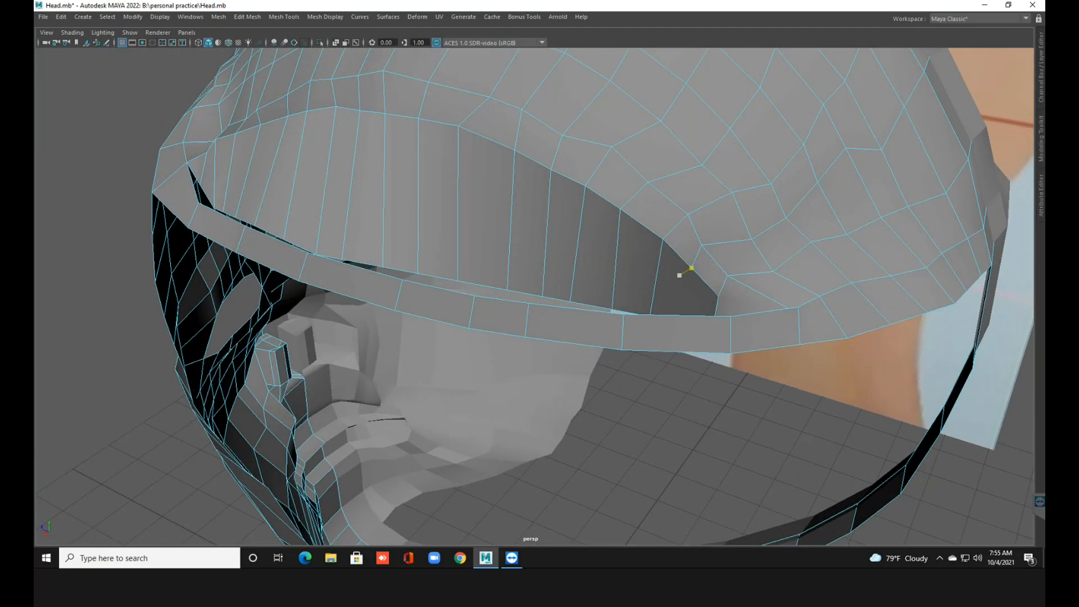
click(691, 268)
alt+drag(676, 334, 680, 362)
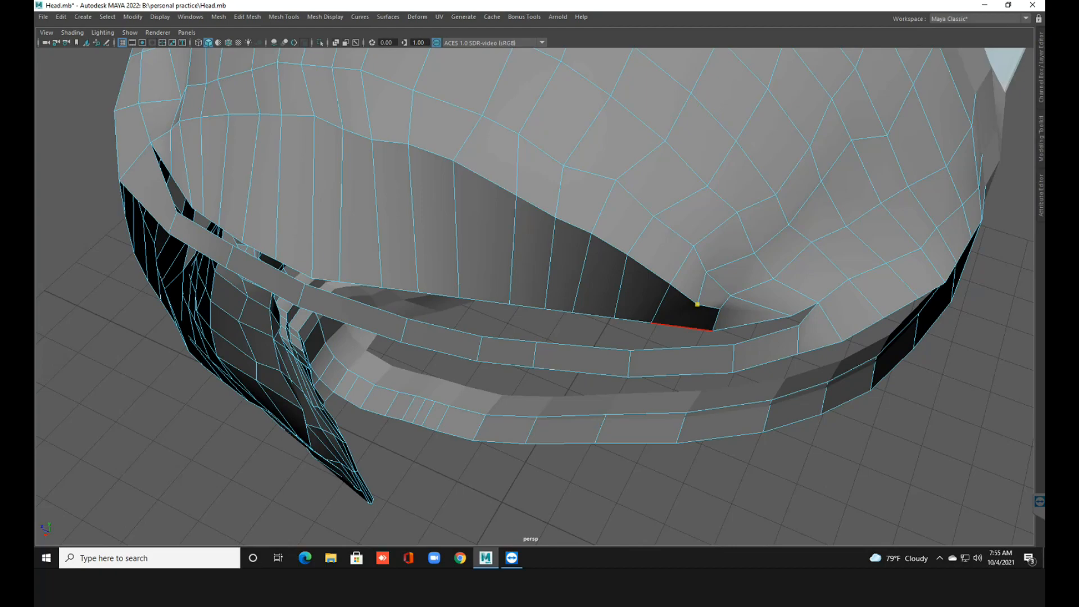
click(678, 326)
key(Return)
Cut two lengthwise edges across all the new strips, joining vertices on the two ends of the filled area.
alt+drag(500, 343, 530, 306)
alt+middle_drag(530, 306, 562, 299)
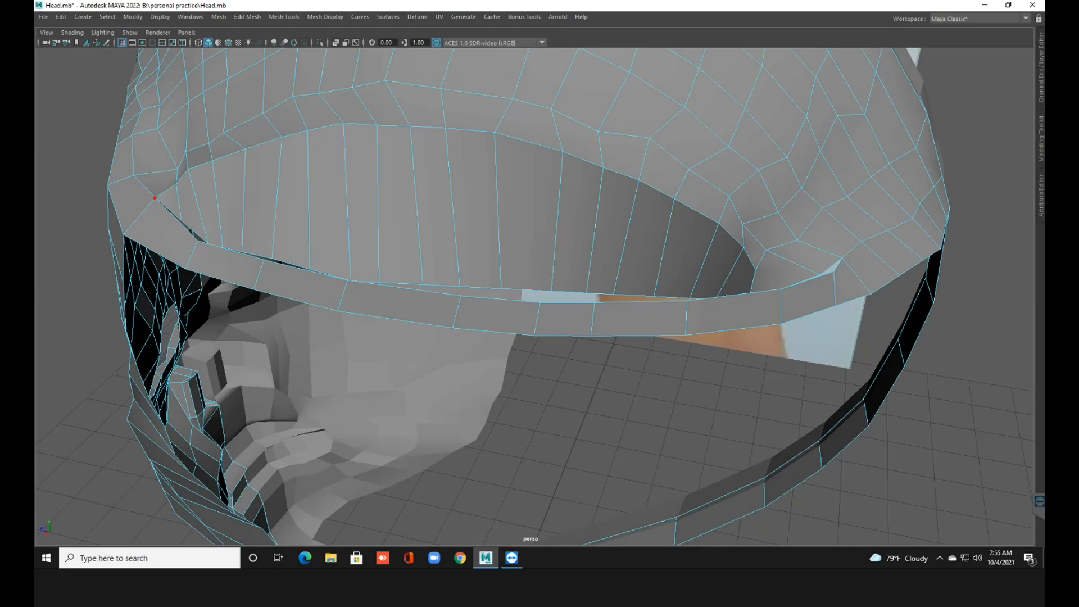
click(155, 198)
click(756, 271)
click(719, 223)
click(188, 169)
key(Return)
Cut two further lengthwise edges, one near the upper border and one near the lower border of the filled area.
click(282, 138)
click(603, 168)
key(Return)
click(199, 236)
click(720, 290)
right_click(720, 289)
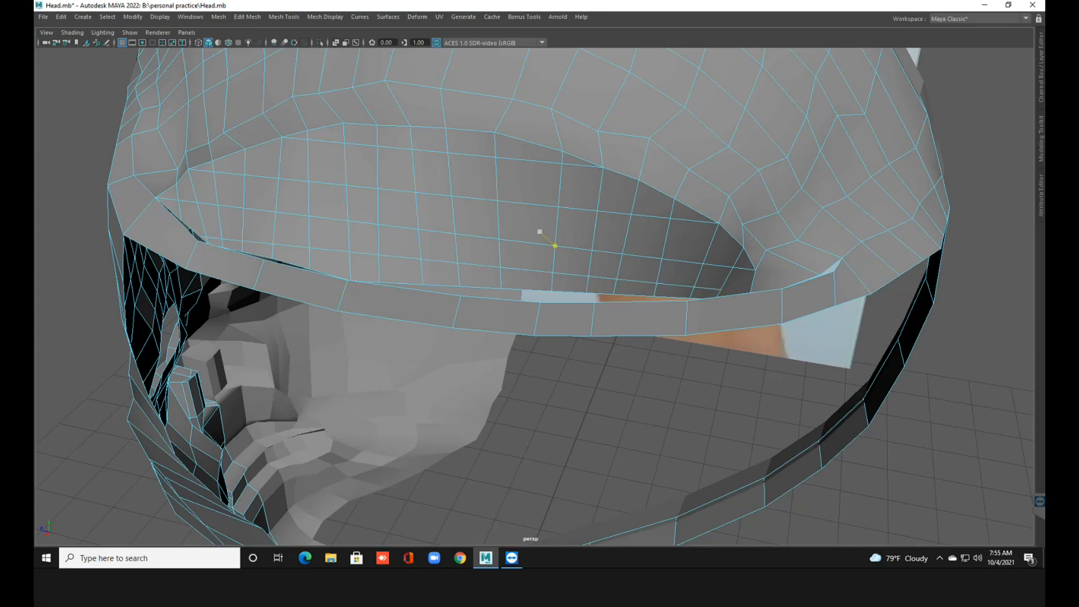
Switch the head mesh to vertex selection and save the scene.
scroll(529, 240, down, 2)
alt+drag(529, 240, 568, 241)
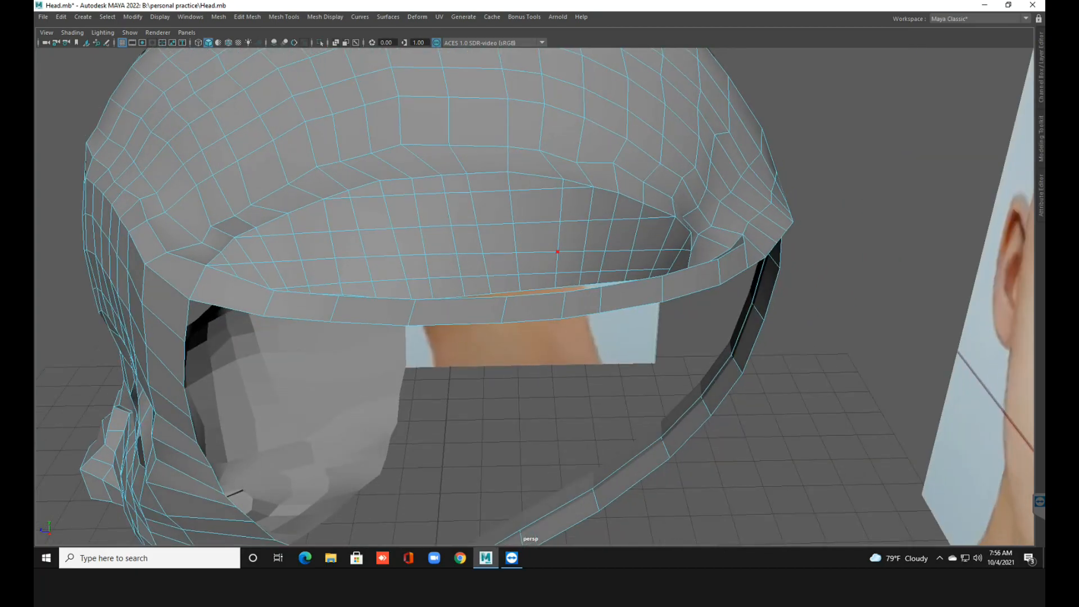
right_drag(558, 231, 512, 230)
key(ctrl+s)
Cut an additional edge across the last face at the far corner of the filled area, and return to vertex selection.
alt+right_drag(104, 396, 188, 396)
alt+drag(534, 296, 534, 320)
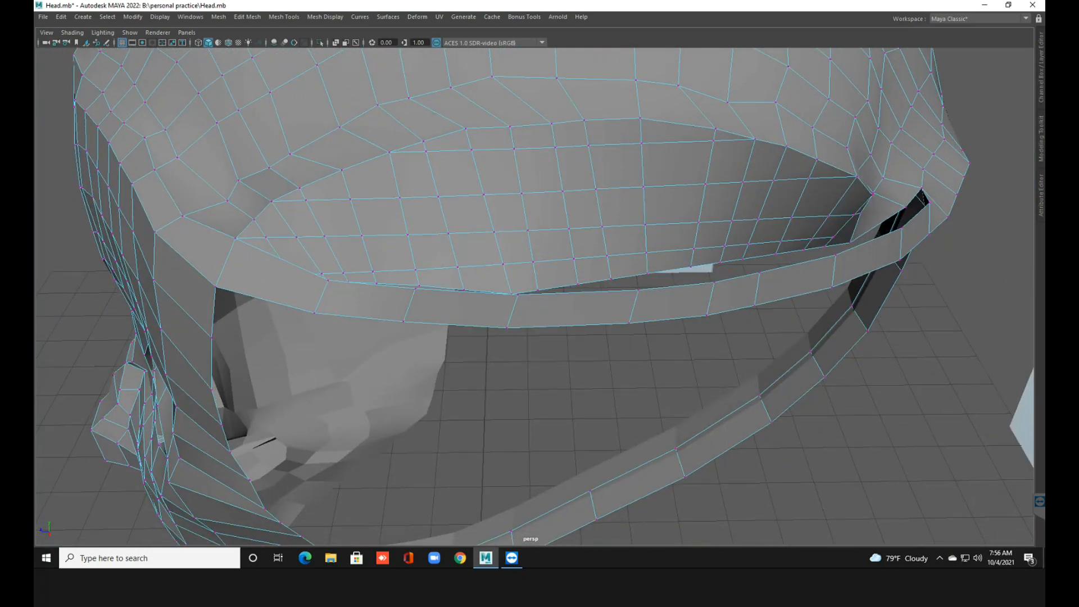
alt+middle_drag(404, 322, 466, 321)
alt+drag(465, 321, 484, 377)
scroll(432, 394, down, 2)
alt+drag(665, 330, 617, 333)
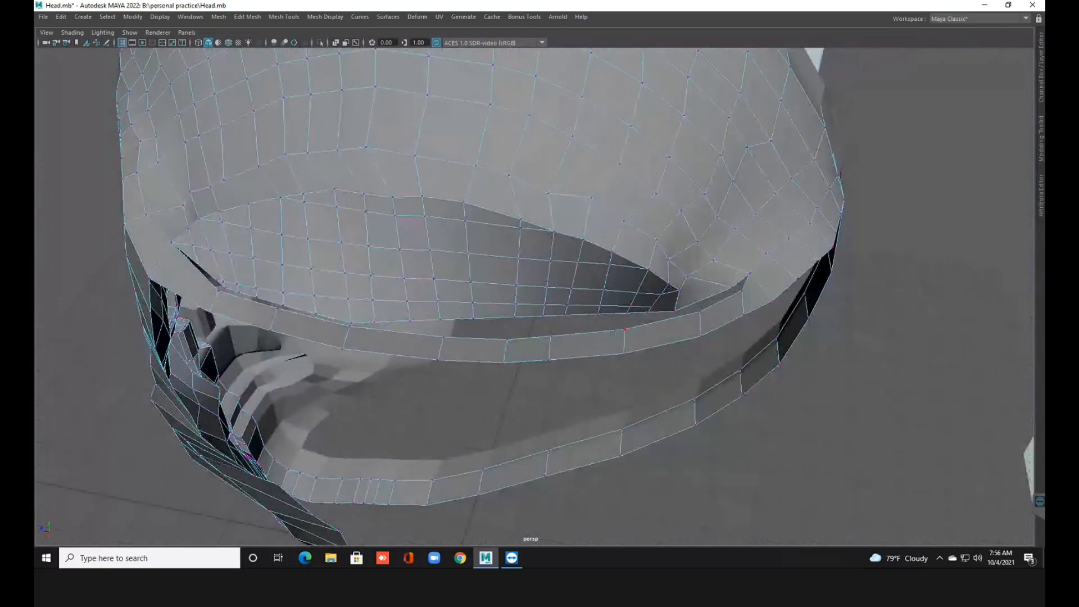
click(648, 312)
alt+drag(624, 329, 557, 303)
scroll(556, 304, up, 2)
alt+middle_drag(556, 304, 388, 243)
alt+drag(387, 243, 533, 281)
right_drag(553, 258, 541, 229)
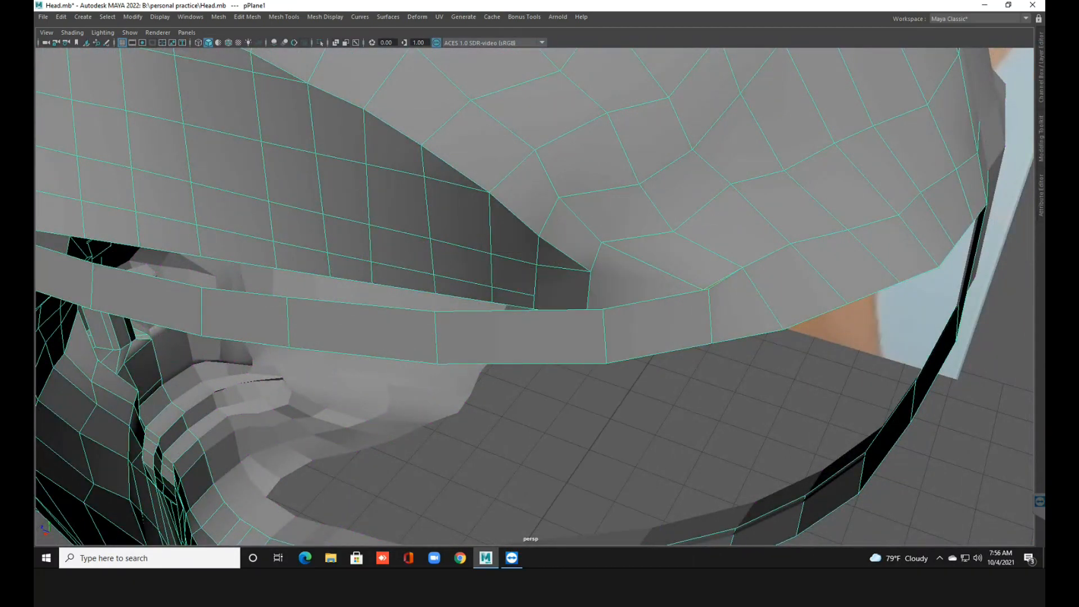
click(534, 296)
click(538, 236)
right_drag(525, 238, 479, 225)
scroll(479, 225, down, 1)
alt+drag(479, 225, 515, 316)
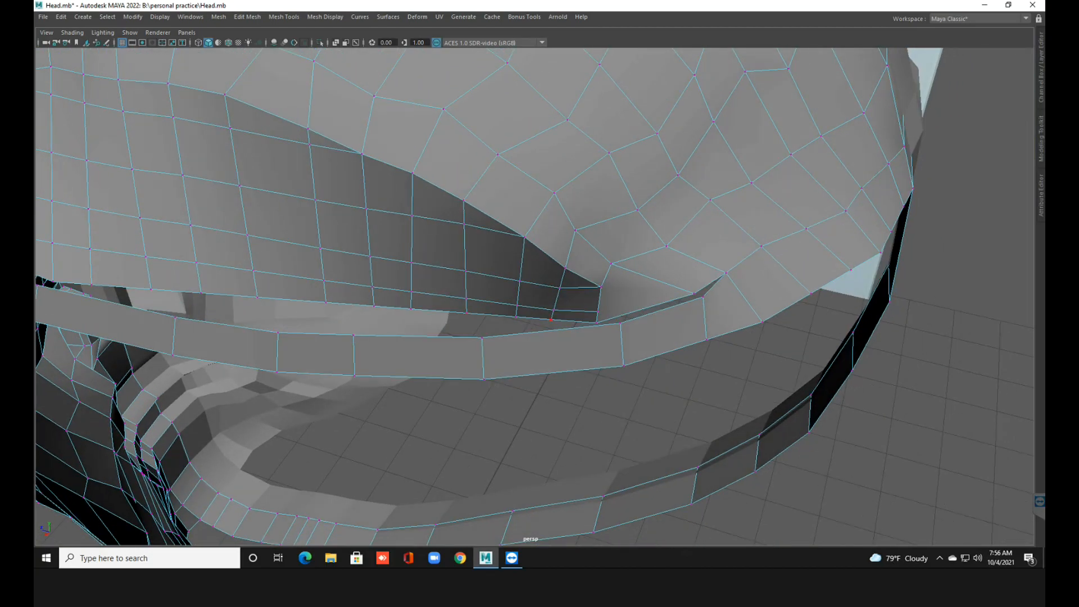
Move the lower vertices at the far corner of the filled area outward toward the rim strip.
click(551, 319)
key(w)
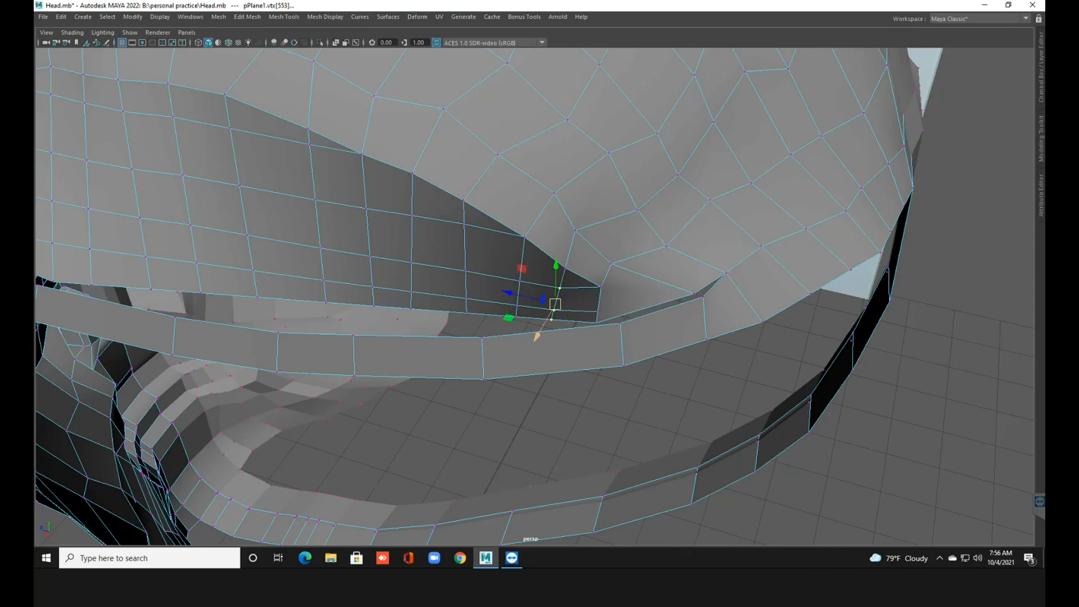
drag(508, 317, 504, 331)
click(596, 322)
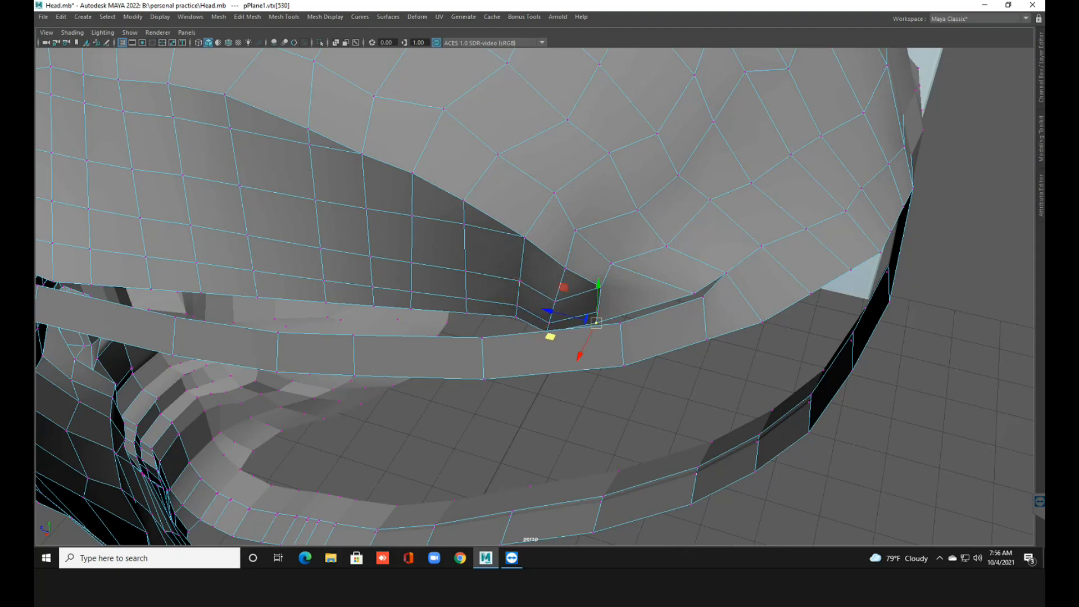
drag(550, 336, 553, 339)
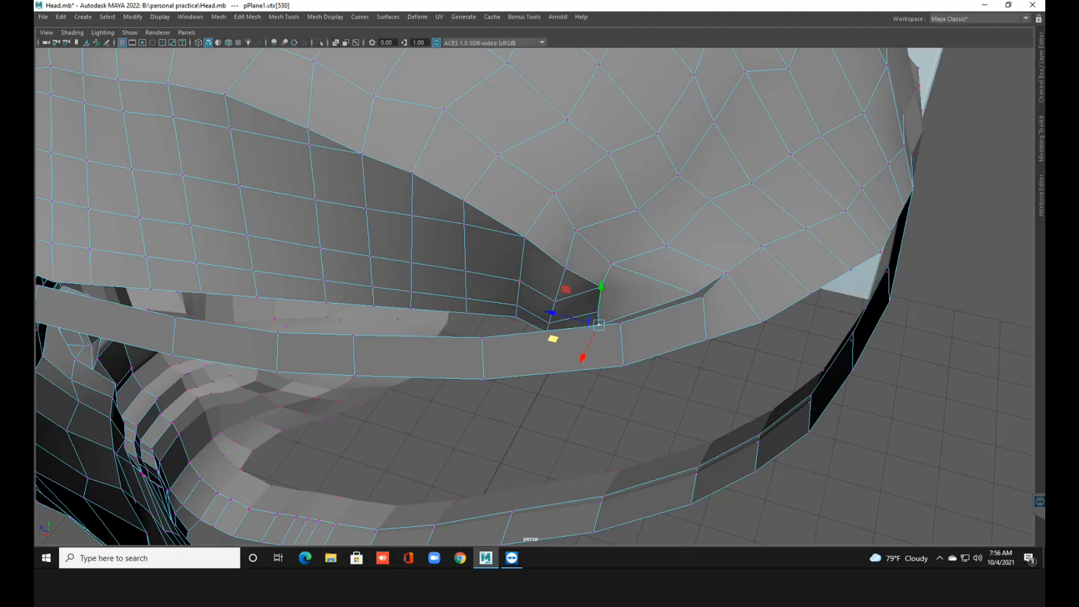
Select the three lower vertices of the adjacent column and move them outward toward the rim strip.
click(516, 317)
shift+click(517, 305)
shift+click(519, 281)
drag(470, 313, 438, 301)
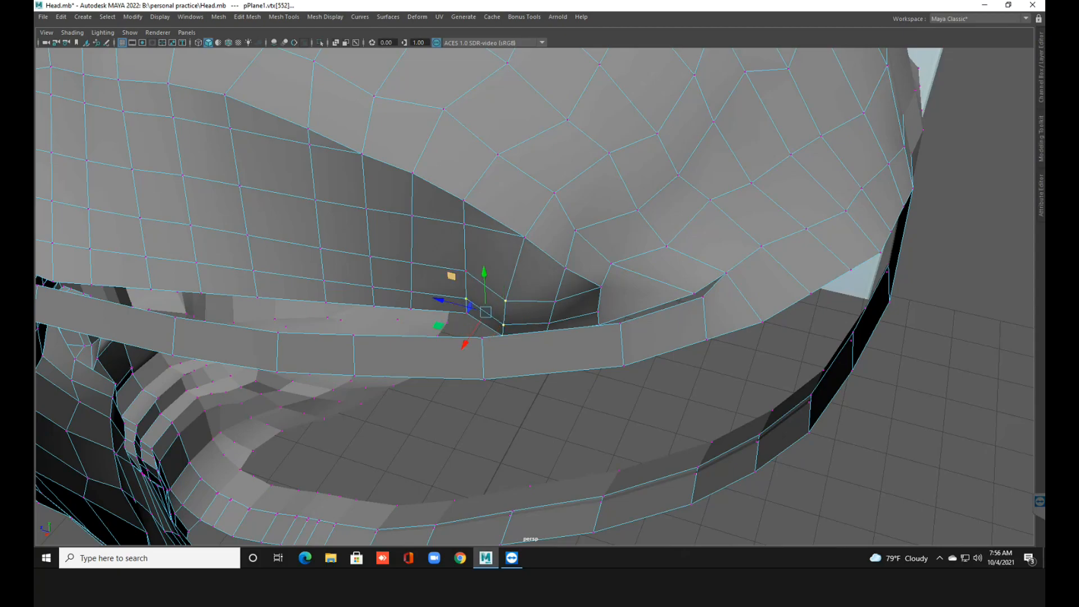
Try to move the selected column vertices outward together with a vertex higher up on the neighbouring column.
shift+click(465, 224)
drag(450, 247, 426, 315)
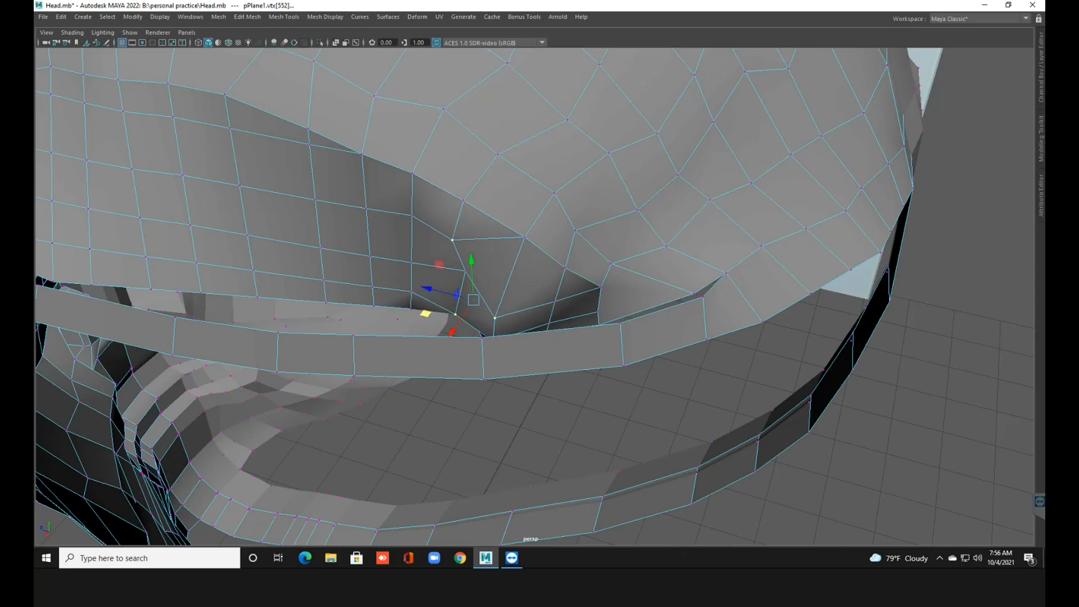
key(ctrl+z)
Remove the already placed vertices from the selection and move the next column's vertices outward to continue the curve along the rim.
shift+click(506, 300)
shift+click(503, 325)
mouse_move(431, 292)
mouse_down()
mouse_move(414, 306)
mouse_move(431, 292)
mouse_up()
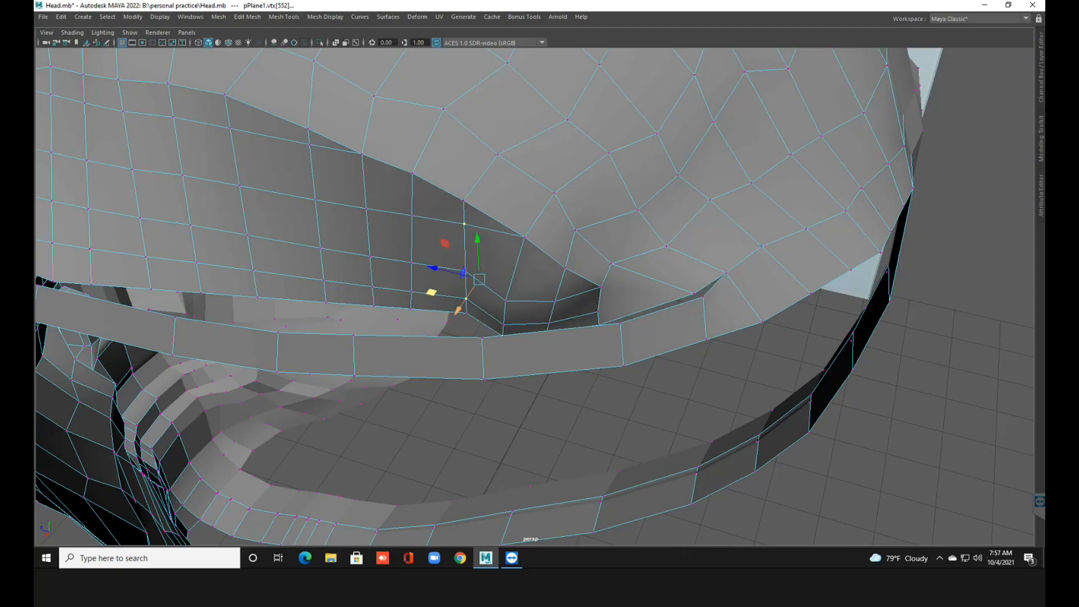
click(466, 312)
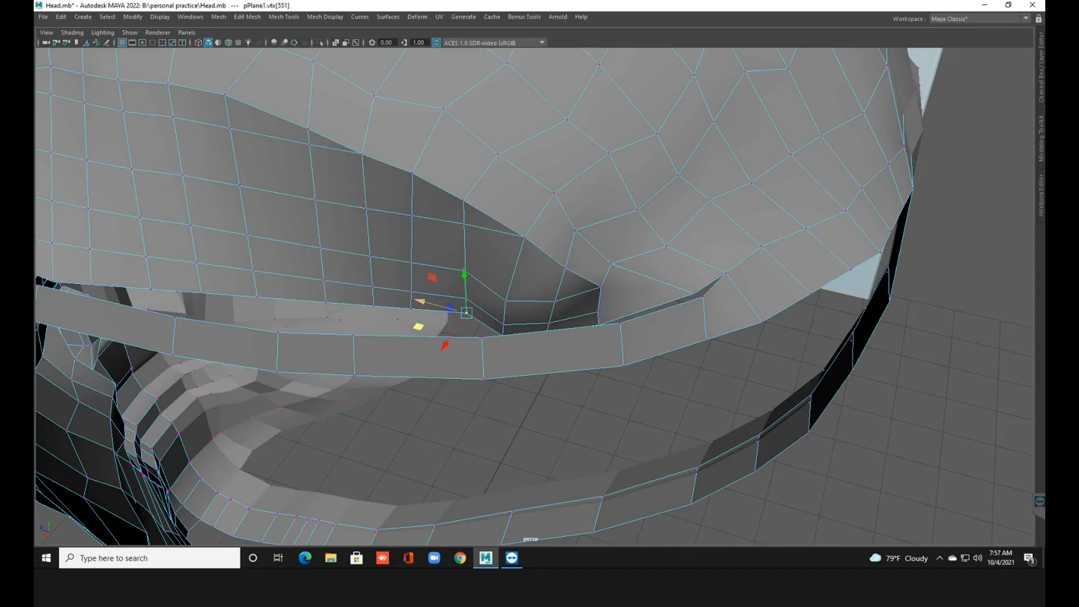
drag(418, 326, 557, 292)
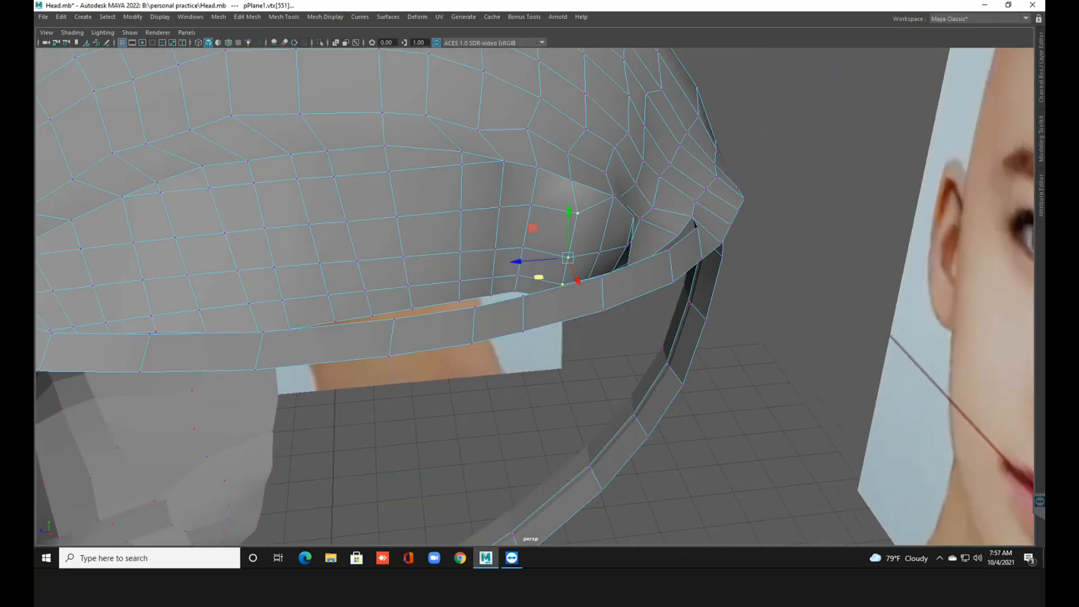
Examine the reshaped area and the whole head in smooth mesh preview, and return to the unsmoothed display.
alt+right_drag(557, 292, 449, 298)
alt+drag(450, 298, 619, 315)
key(3)
scroll(534, 298, up, 2)
alt+drag(506, 303, 596, 261)
alt+drag(495, 393, 427, 435)
alt+right_drag(505, 449, 587, 458)
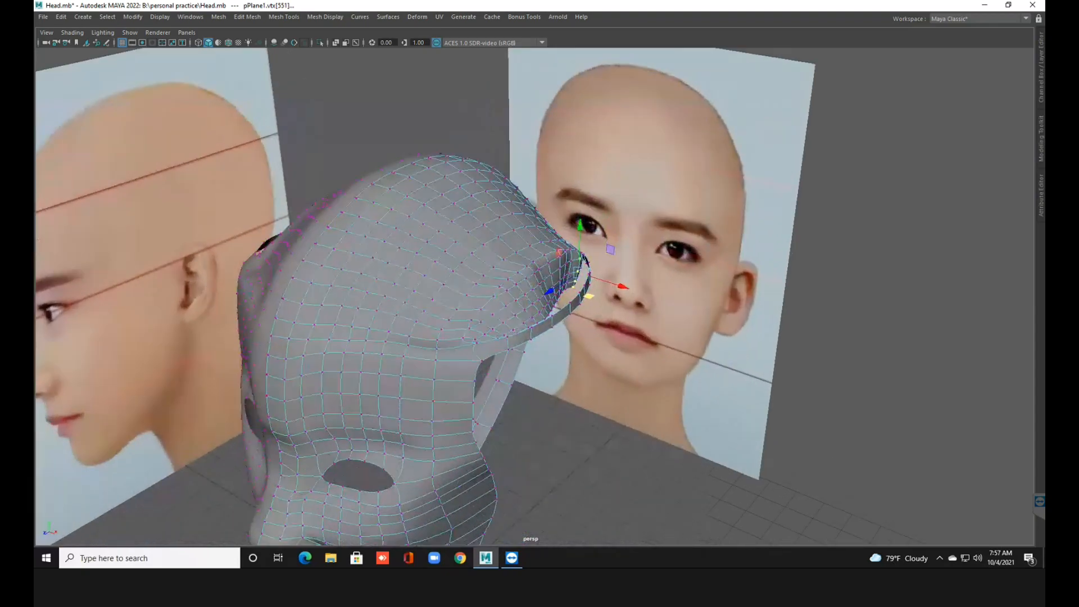
alt+middle_drag(587, 458, 684, 382)
key(1)
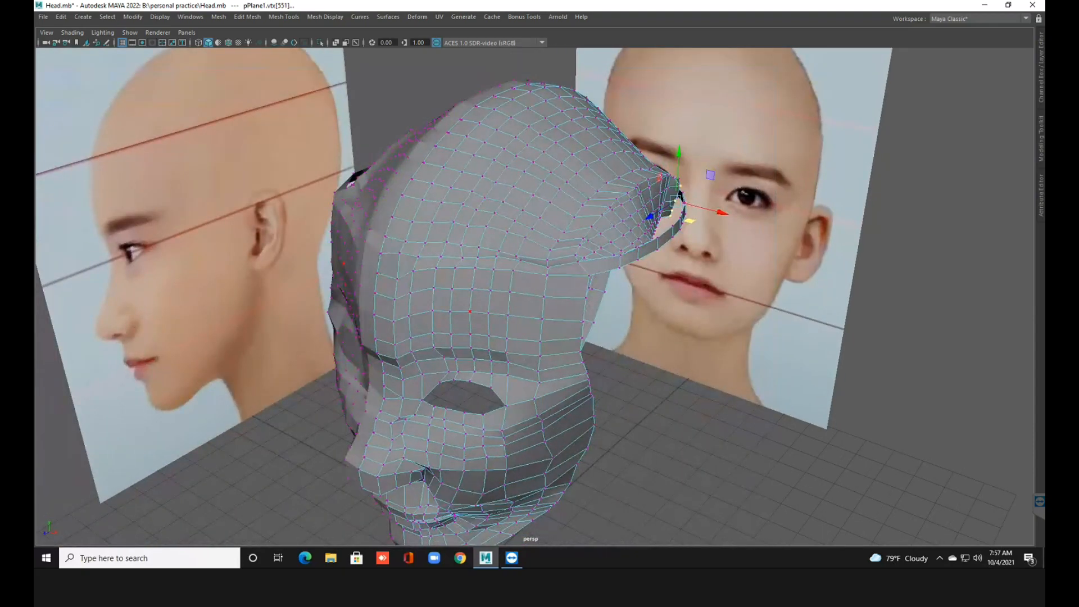
Delete the row of edges running along the upper border of the recessed grid above the rim, from front to back.
alt+drag(505, 337, 354, 314)
alt+right_drag(354, 315, 388, 314)
alt+drag(388, 315, 382, 366)
alt+right_drag(382, 365, 419, 365)
alt+middle_drag(418, 366, 421, 382)
alt+drag(369, 443, 365, 425)
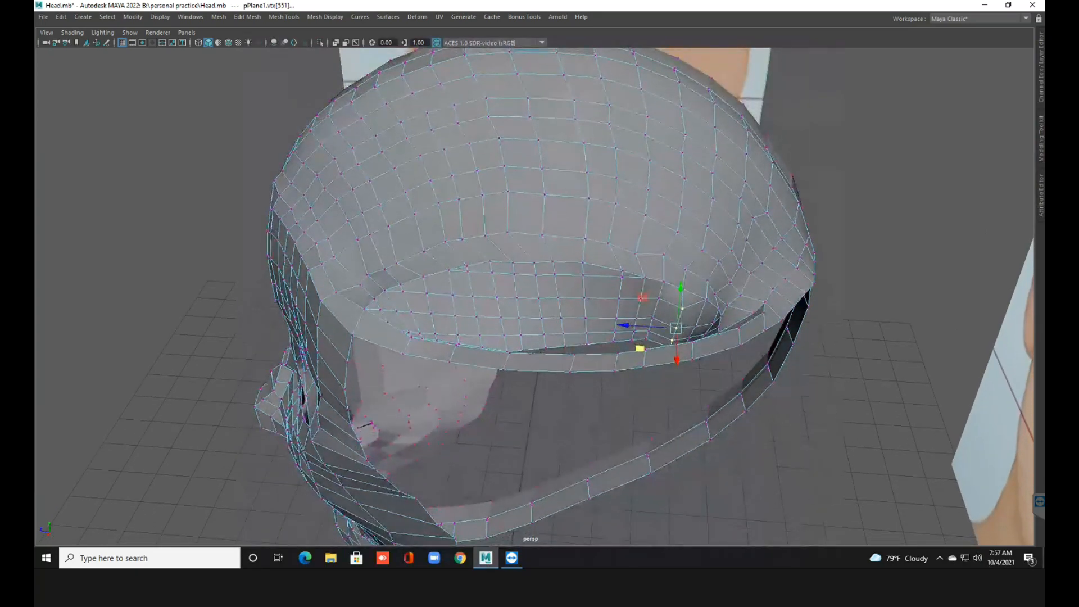
right_drag(499, 256, 499, 228)
click(369, 304)
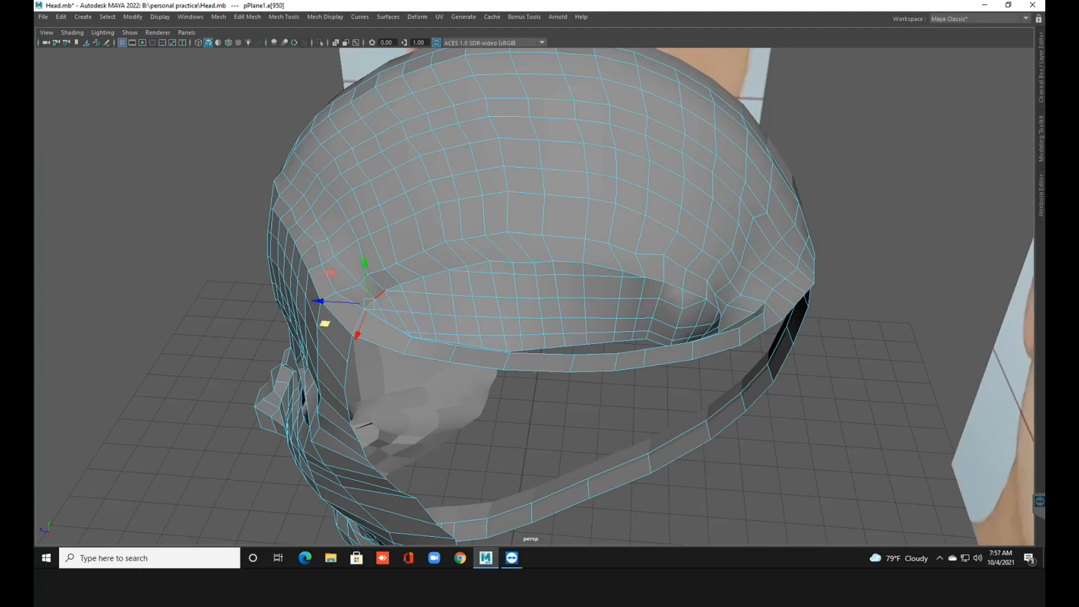
shift+click(380, 294)
shift+click(392, 287)
shift+click(412, 281)
shift+click(436, 273)
shift+click(458, 268)
shift+click(480, 263)
shift+click(501, 262)
shift+click(524, 262)
shift+click(544, 261)
shift+click(568, 262)
shift+click(634, 274)
shift+click(654, 280)
shift+click(673, 285)
shift+click(694, 293)
shift+click(717, 302)
alt+drag(712, 303, 517, 247)
scroll(534, 296, up, 5)
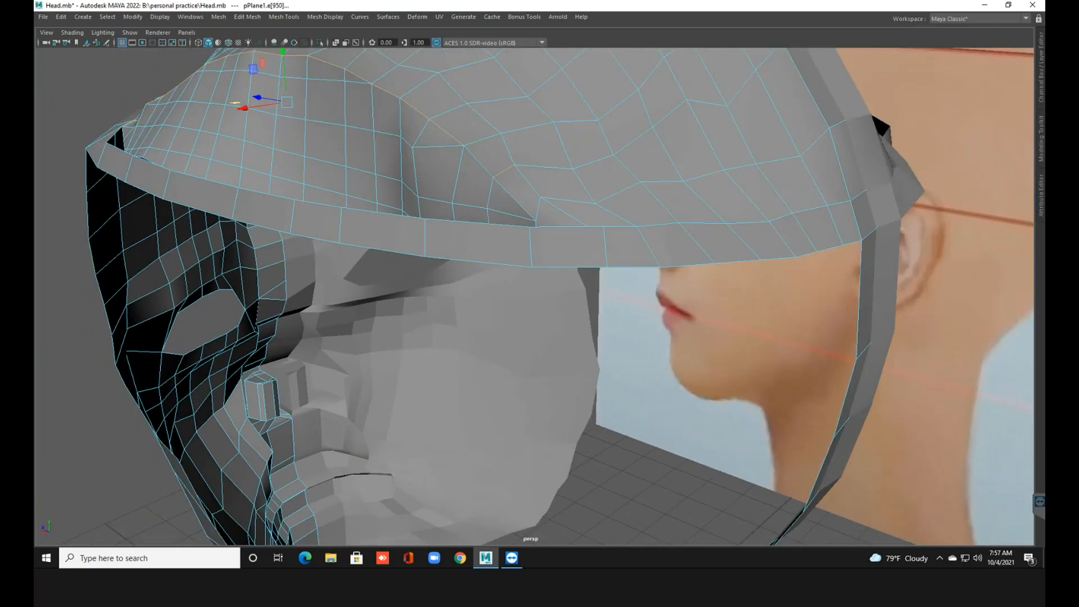
alt+drag(585, 258, 596, 309)
shift+click(528, 270)
shift+click(503, 265)
shift+click(538, 295)
shift+right_drag(522, 274, 471, 278)
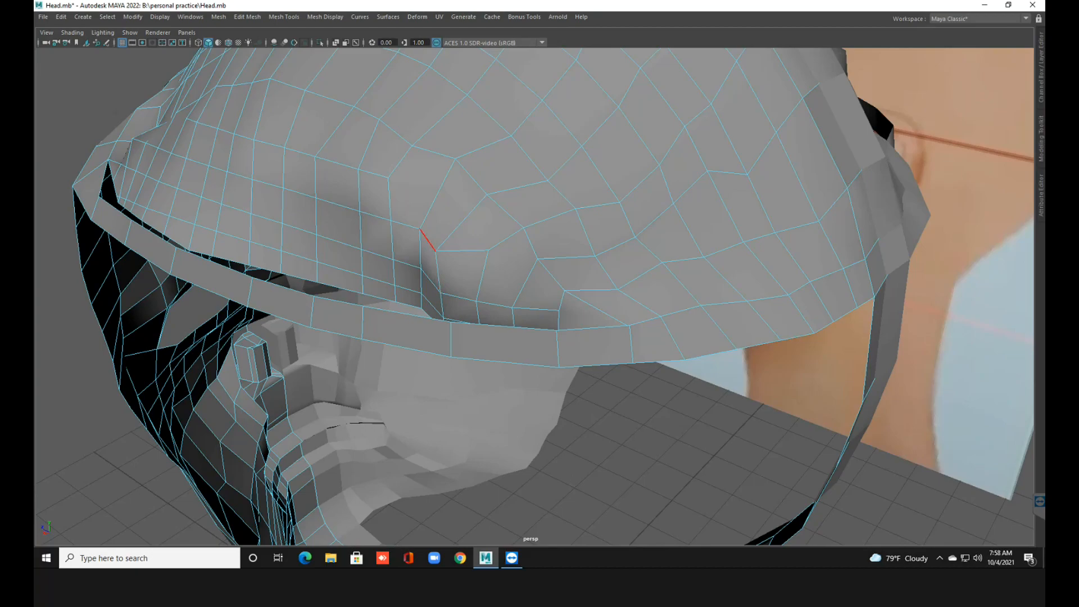
Cut new edges with Multi-Cut from the rear corner vertex of the recess into the open face below it.
mouse_move(415, 216)
right_down()
mouse_move(462, 200)
mouse_move(427, 218)
mouse_move(403, 203)
right_up()
key(Return)
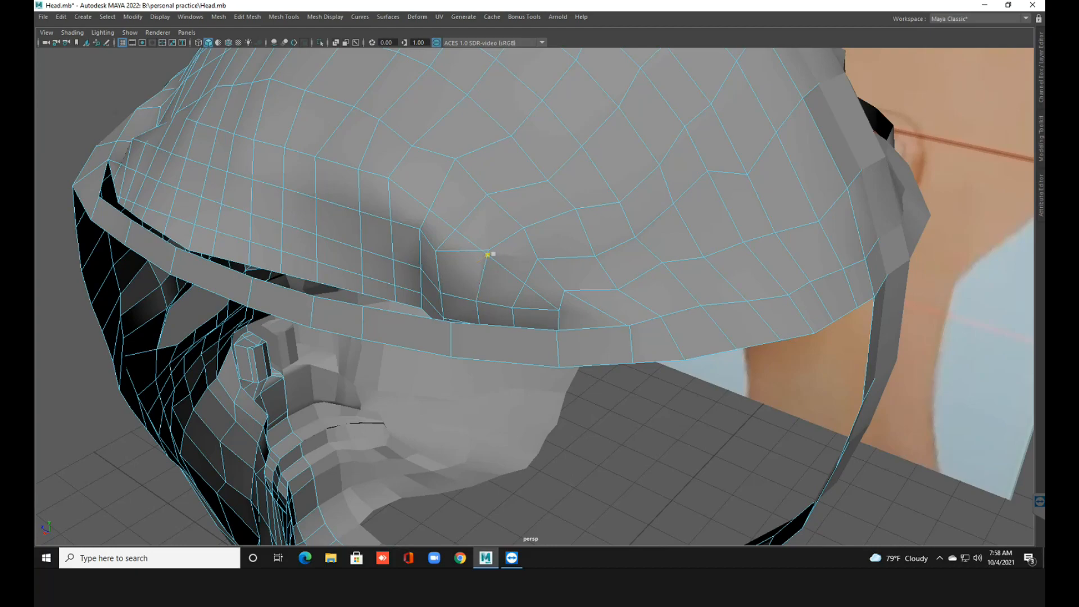
click(440, 293)
right_click(488, 250)
Move a vertex beside the front corner of the rim slightly up and forward to even out the surrounding faces.
scroll(392, 304, down, 1)
scroll(393, 304, down, 3)
alt+drag(393, 304, 534, 293)
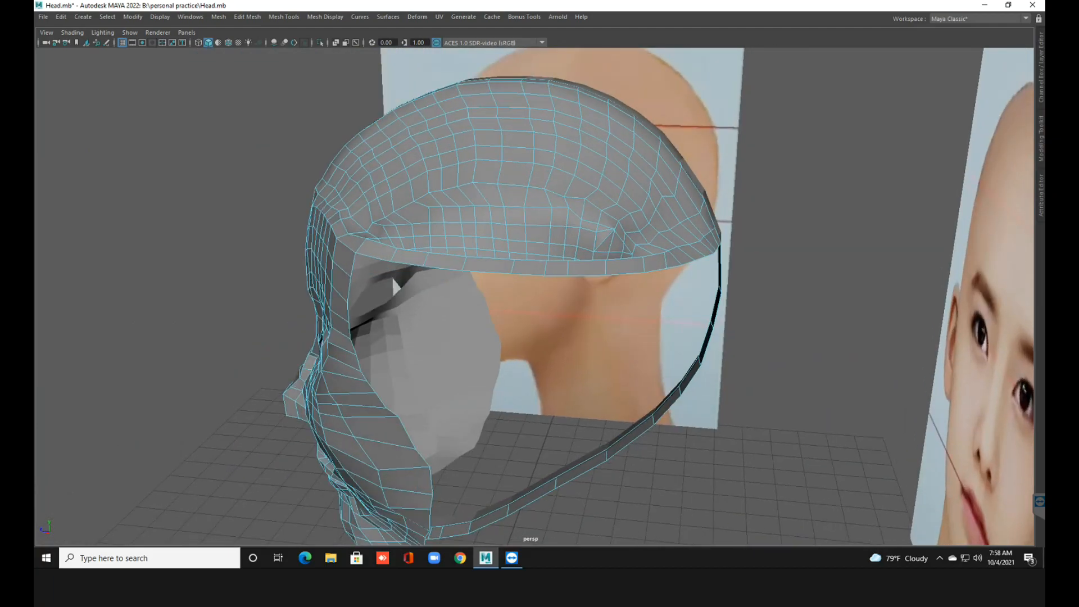
scroll(424, 245, up, 3)
alt+middle_drag(424, 241, 511, 276)
alt+drag(511, 276, 512, 315)
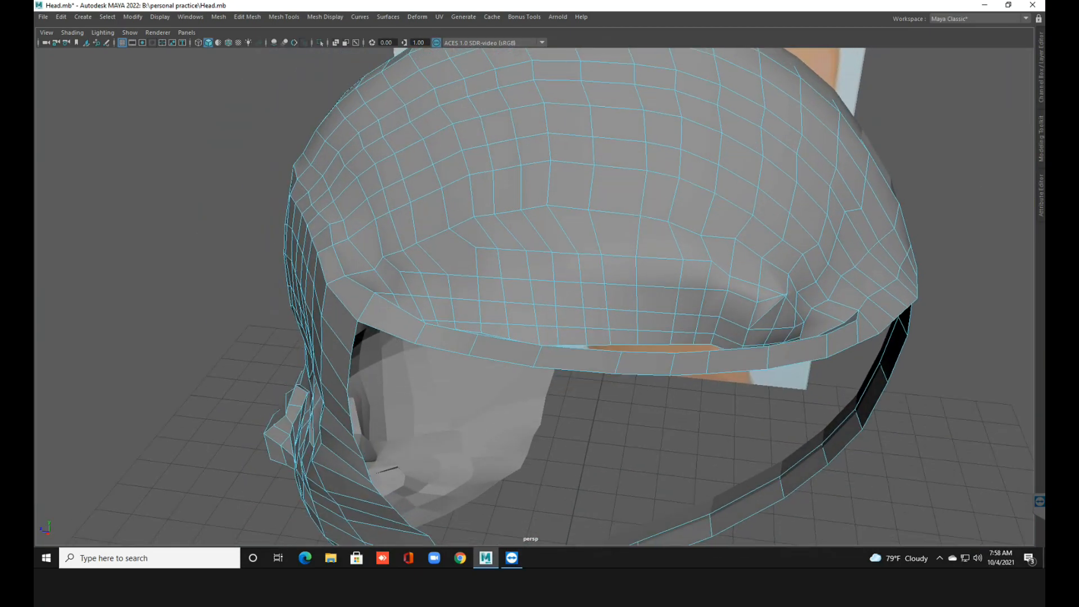
right_drag(614, 225, 569, 232)
scroll(569, 232, down, 1)
alt+drag(570, 232, 646, 242)
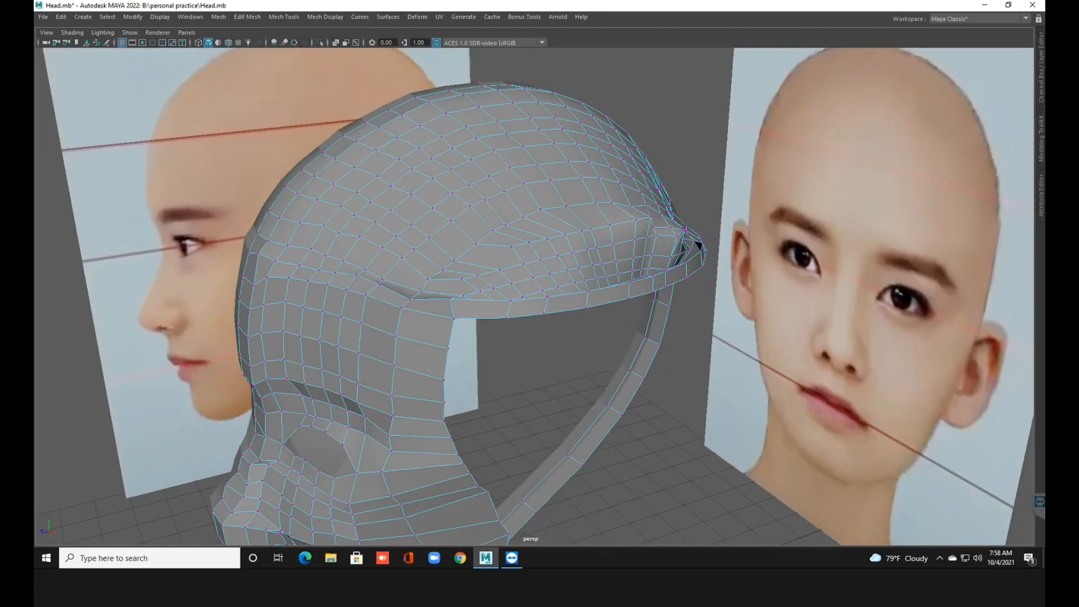
alt+middle_drag(646, 242, 590, 242)
scroll(590, 241, up, 2)
alt+drag(656, 241, 637, 243)
click(308, 336)
key(w)
drag(308, 336, 298, 327)
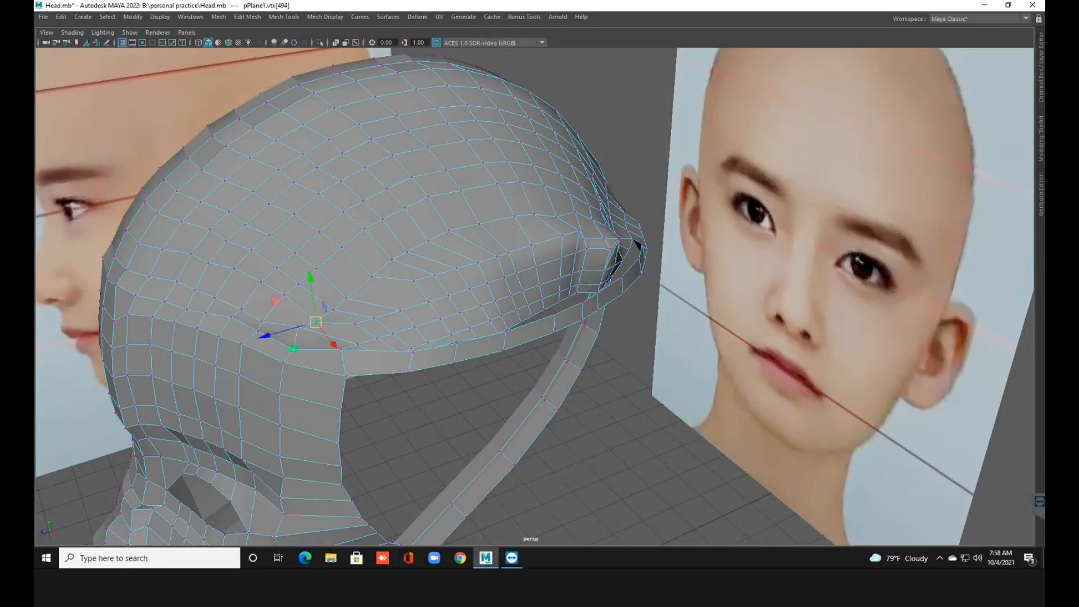
Nudge the neighbouring vertices near the rim's front corner up and forward to smooth the crease, and save the scene.
click(313, 315)
click(333, 310)
drag(333, 309, 319, 293)
click(313, 315)
click(298, 326)
drag(315, 350, 304, 347)
click(293, 349)
drag(310, 373, 303, 364)
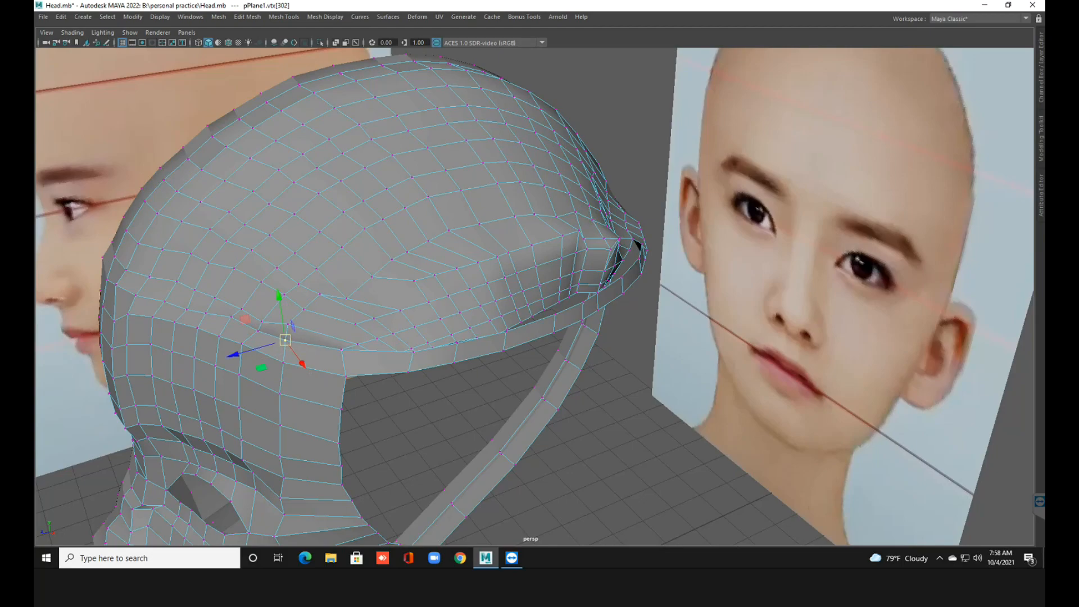
key(ctrl+s)
Reposition the vertices where the front corner of the grid meets the rim edge so the faces are more evenly spaced.
scroll(341, 349, up, 3)
alt+middle_drag(341, 349, 409, 355)
alt+drag(374, 368, 371, 388)
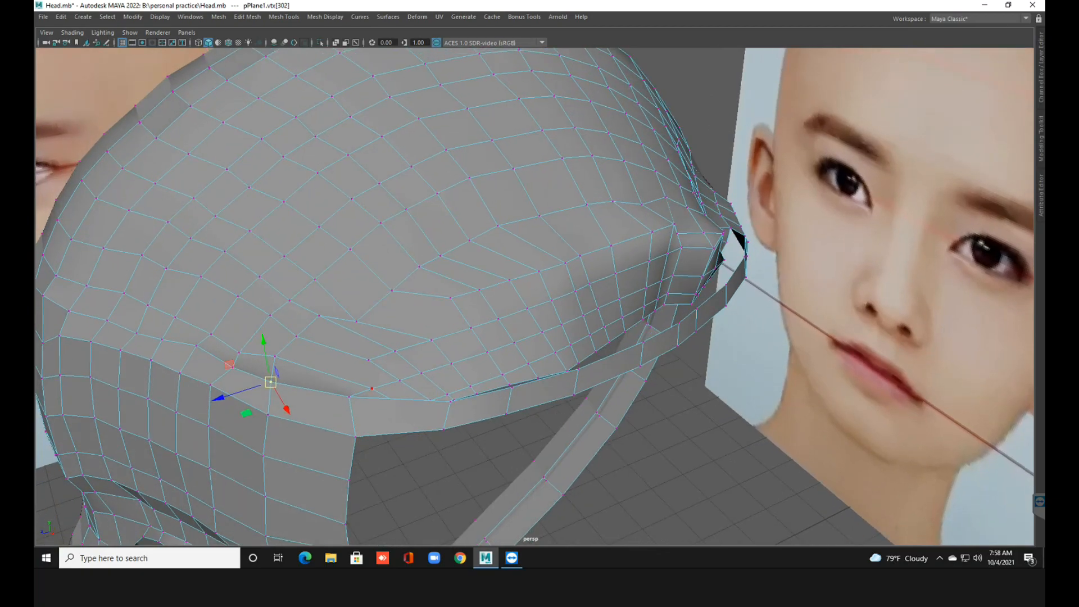
click(349, 397)
drag(349, 396, 369, 357)
click(371, 388)
click(368, 360)
Cut a new edge line with Multi-Cut from the grid's upper border vertex across the long front faces to the rim.
scroll(534, 296, up, 5)
alt+middle_drag(368, 357, 384, 299)
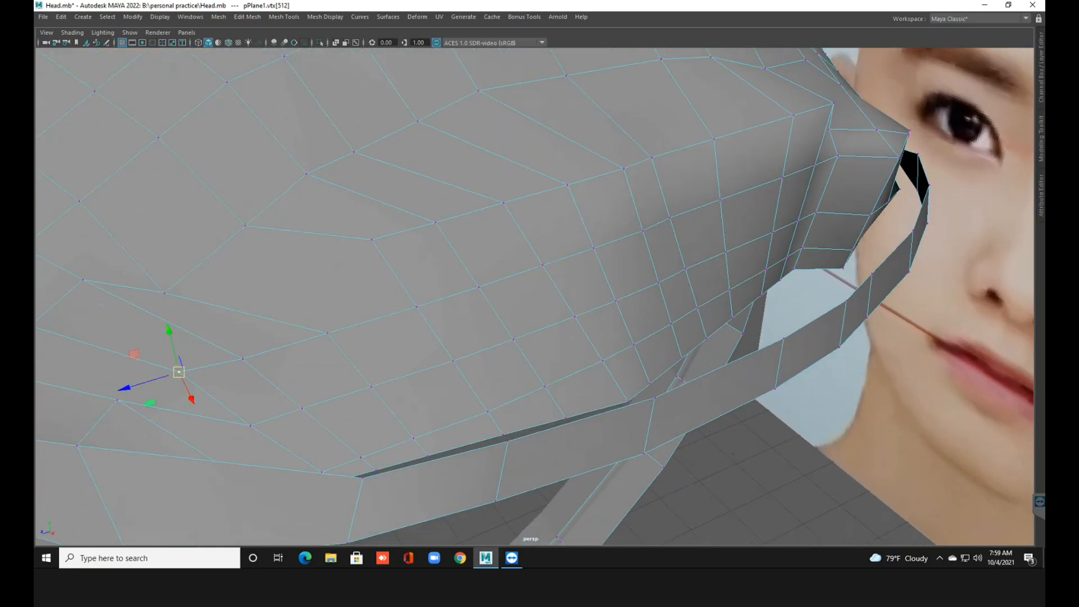
scroll(534, 296, down, 2)
alt+middle_drag(279, 335, 359, 341)
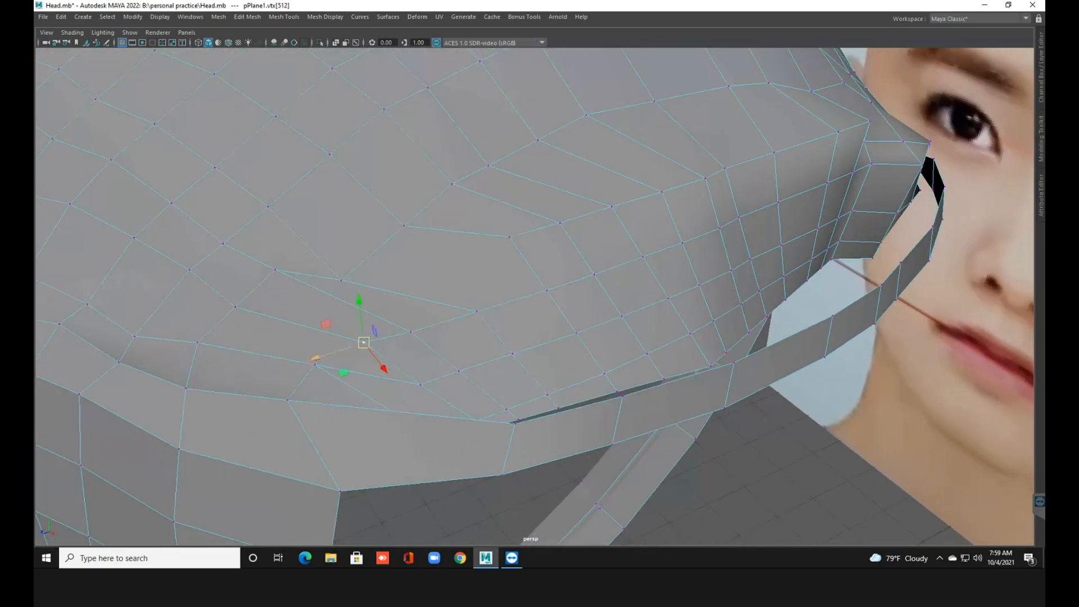
right_click(354, 266)
mouse_move(354, 266)
right_down()
mouse_move(427, 246)
mouse_move(337, 278)
right_up()
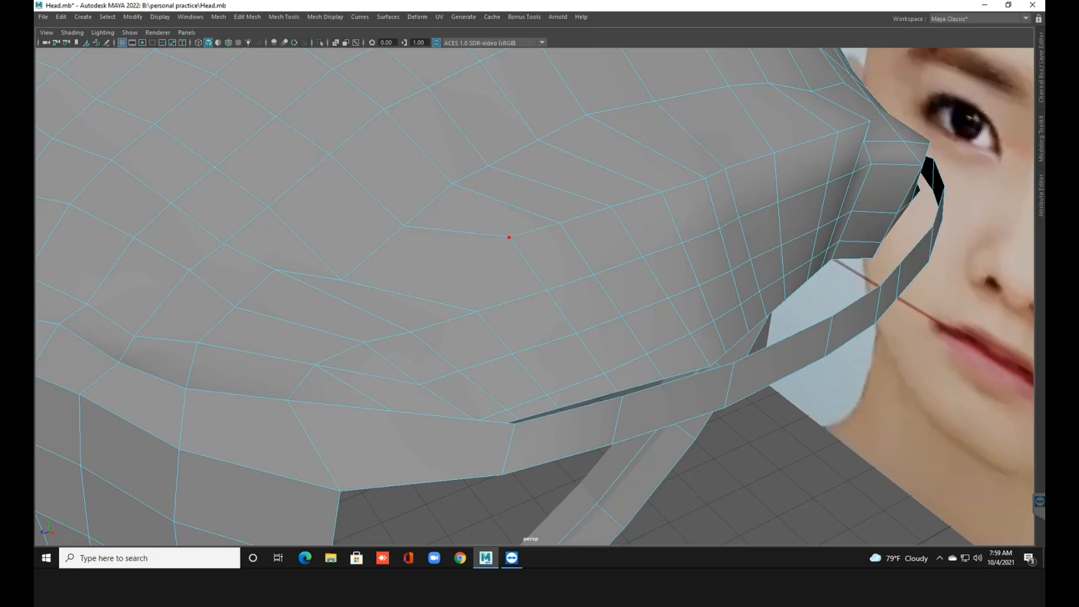
click(509, 236)
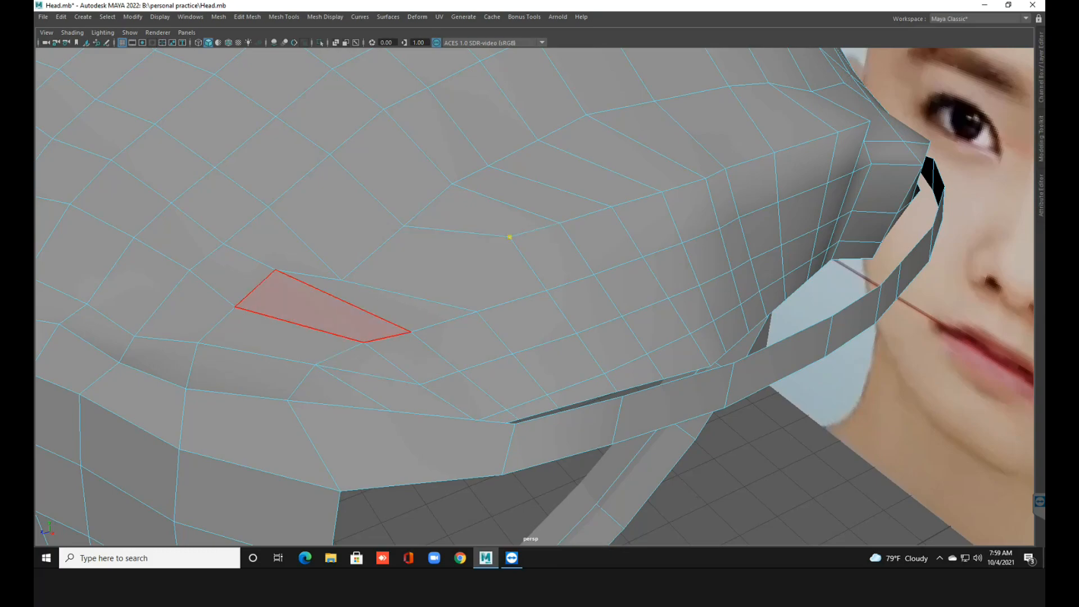
key(Return)
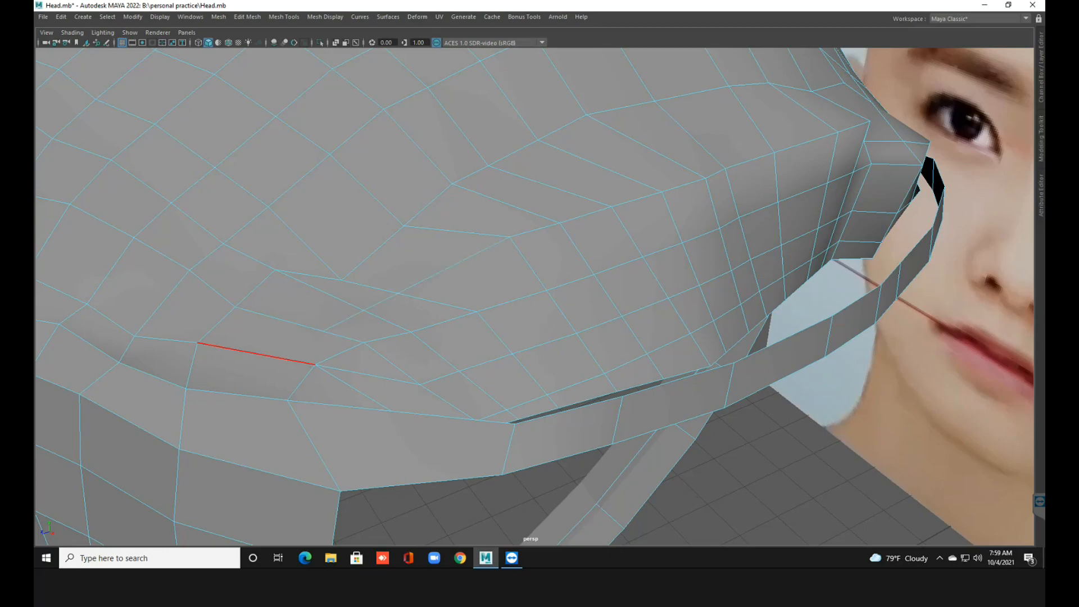
click(322, 331)
Move the vertices on and beside the new cut near the rim's front corner to even out the quads.
right_drag(542, 213, 546, 191)
click(322, 331)
key(w)
drag(321, 331, 309, 321)
click(288, 360)
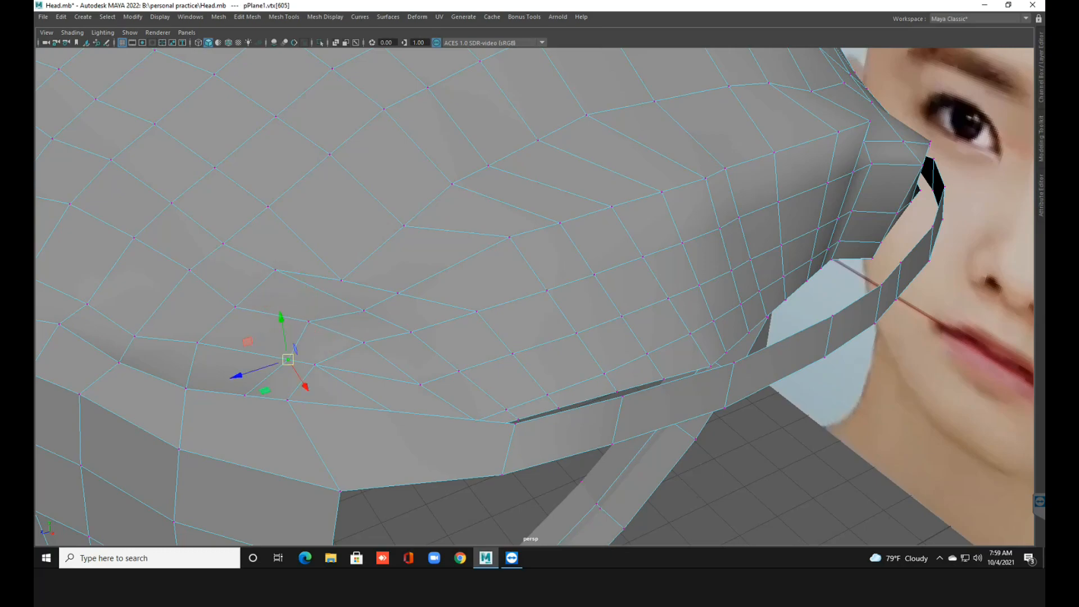
drag(287, 360, 272, 404)
click(266, 396)
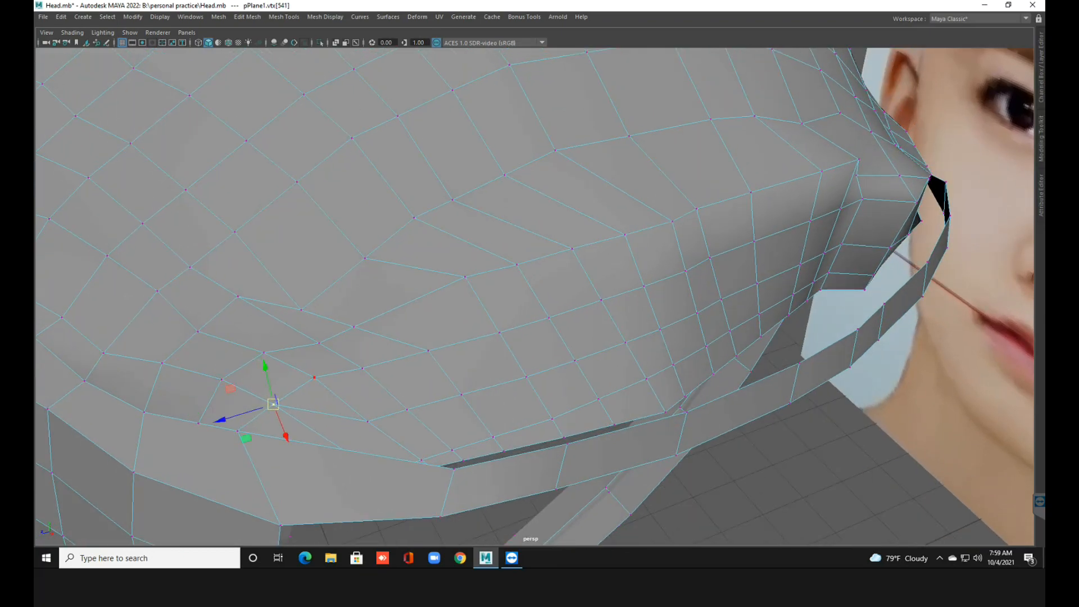
Pull the three lowest vertices of the column next to the open gap outward toward the rim strip.
alt+middle_drag(314, 376, 229, 326)
alt+drag(229, 326, 183, 347)
click(522, 300)
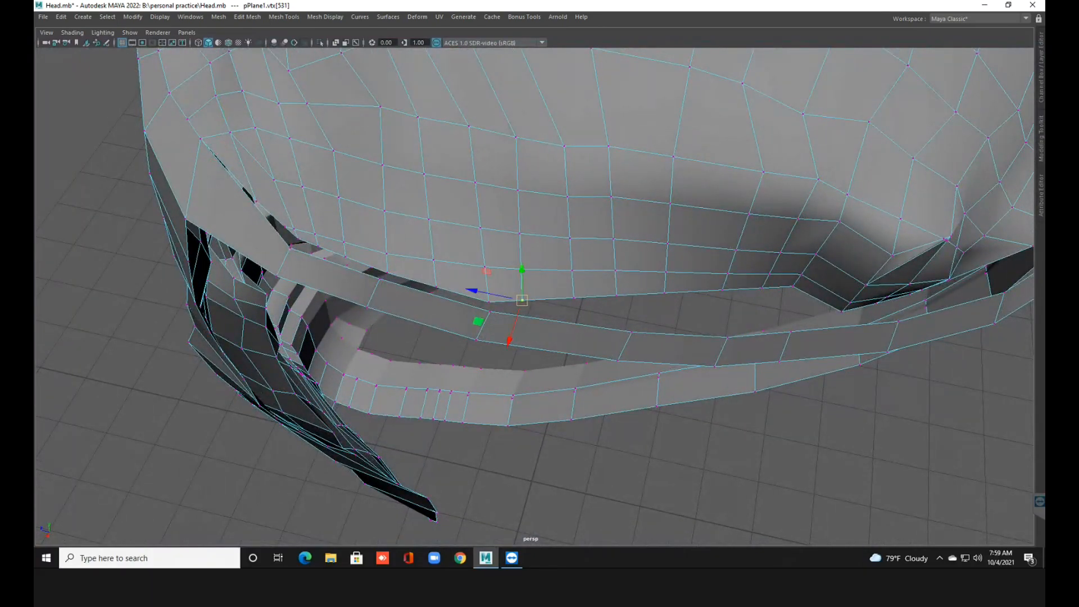
drag(508, 341, 505, 353)
click(521, 269)
drag(508, 309, 505, 321)
click(519, 233)
drag(506, 272, 503, 282)
Pull the three lowest vertices of the following column farther back outward to match the previous column.
click(573, 298)
drag(574, 298, 574, 321)
click(571, 270)
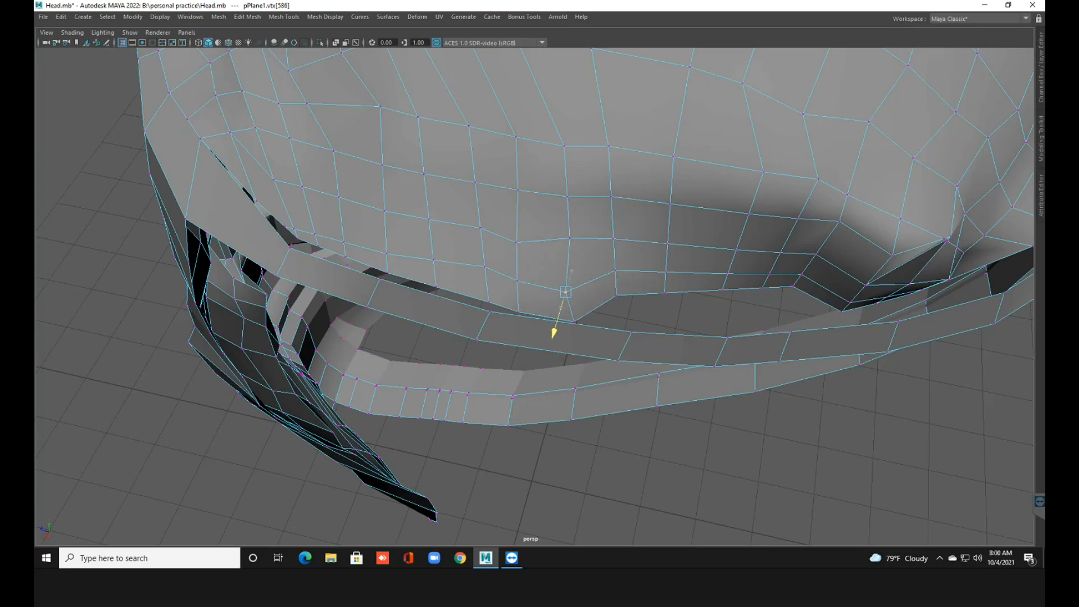
key(w)
click(569, 238)
drag(559, 273, 555, 288)
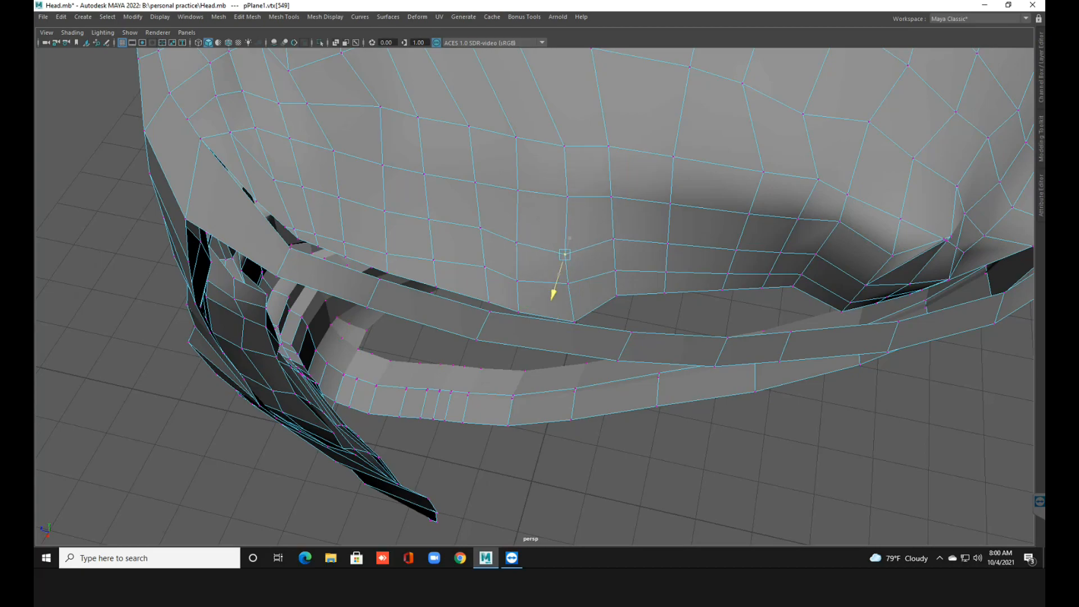
Select the block of lower vertices in the remaining recess, four columns wide, and move them together outward toward the rim.
alt+middle_drag(565, 253, 434, 168)
mouse_move(434, 168)
alt+mouse_down()
mouse_move(433, 213)
mouse_move(433, 157)
alt+mouse_up()
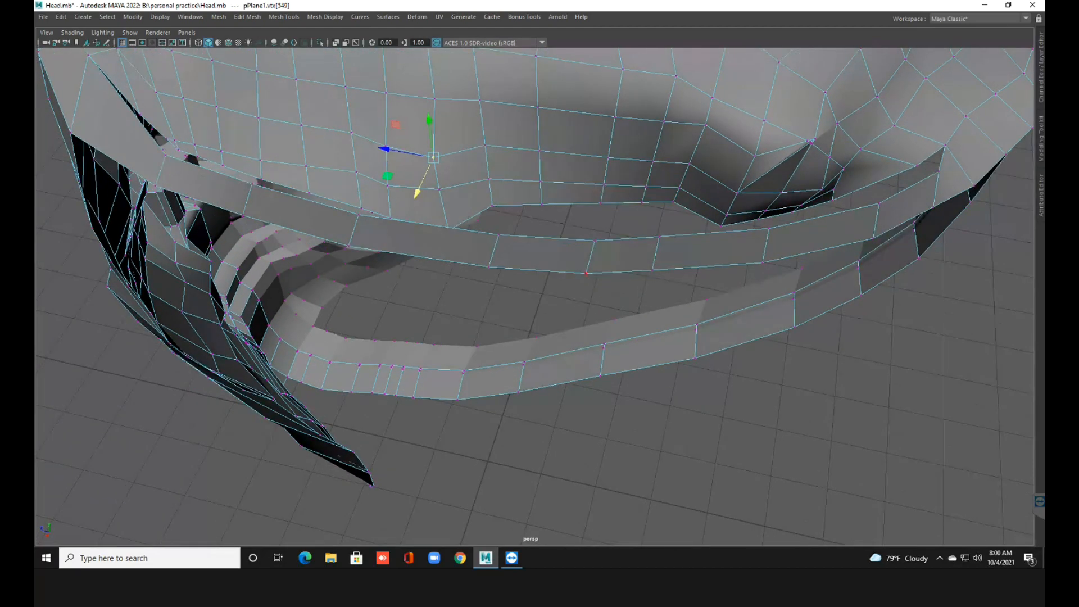
click(492, 205)
shift+click(541, 204)
shift+click(601, 203)
shift+click(642, 203)
shift+click(646, 185)
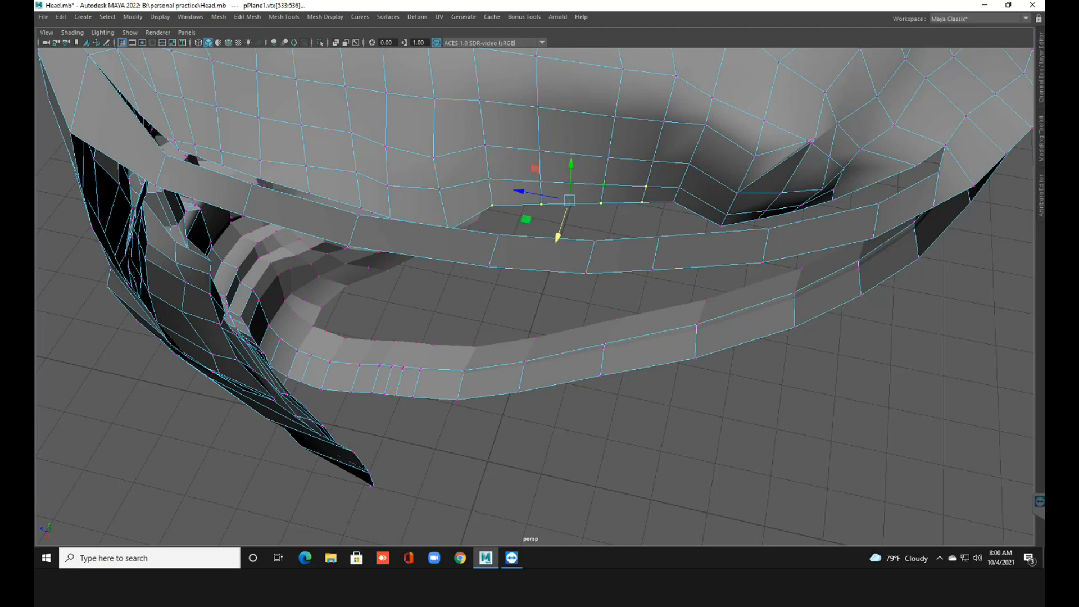
shift+click(541, 181)
shift+click(489, 178)
shift+click(484, 145)
shift+click(479, 100)
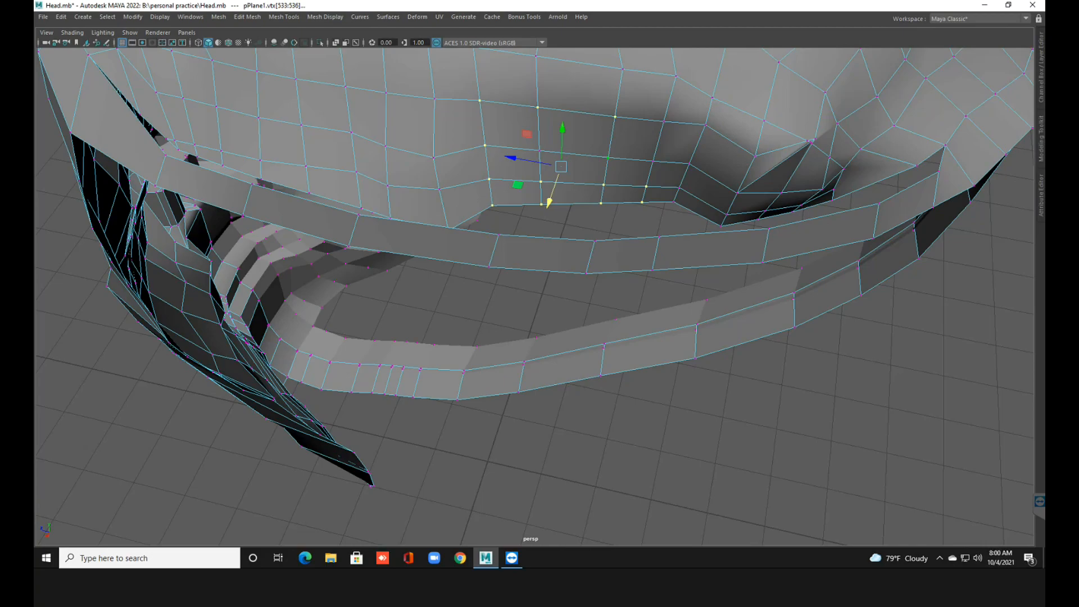
shift+click(653, 161)
shift+click(663, 121)
drag(553, 204, 559, 317)
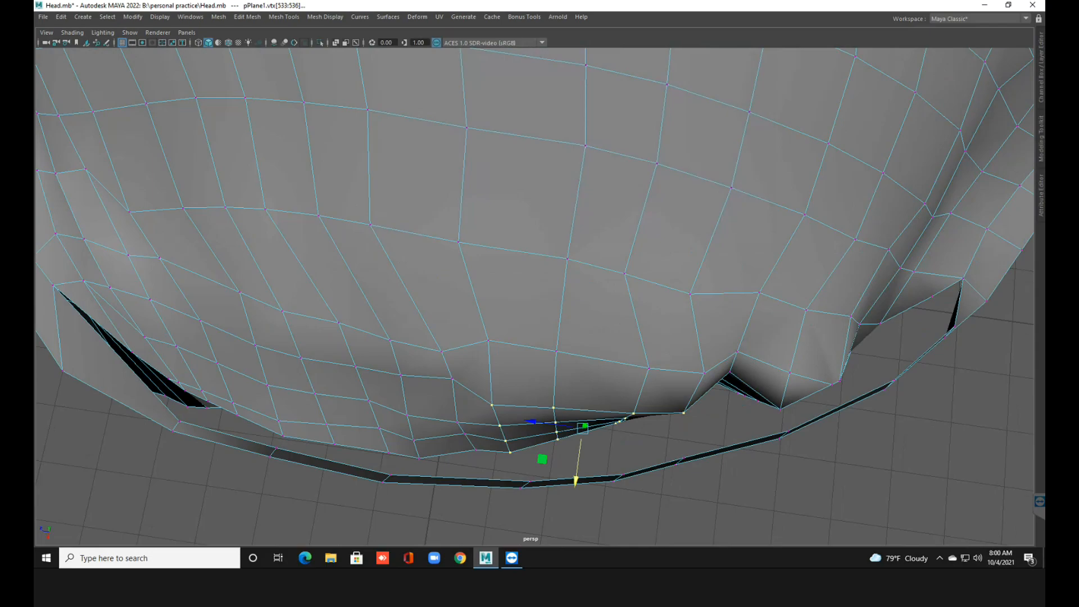
In the top view, move one rear vertex of the block inward and pull the outer vertex beside it out to the rim strip.
scroll(534, 281, down, 5)
key(space)
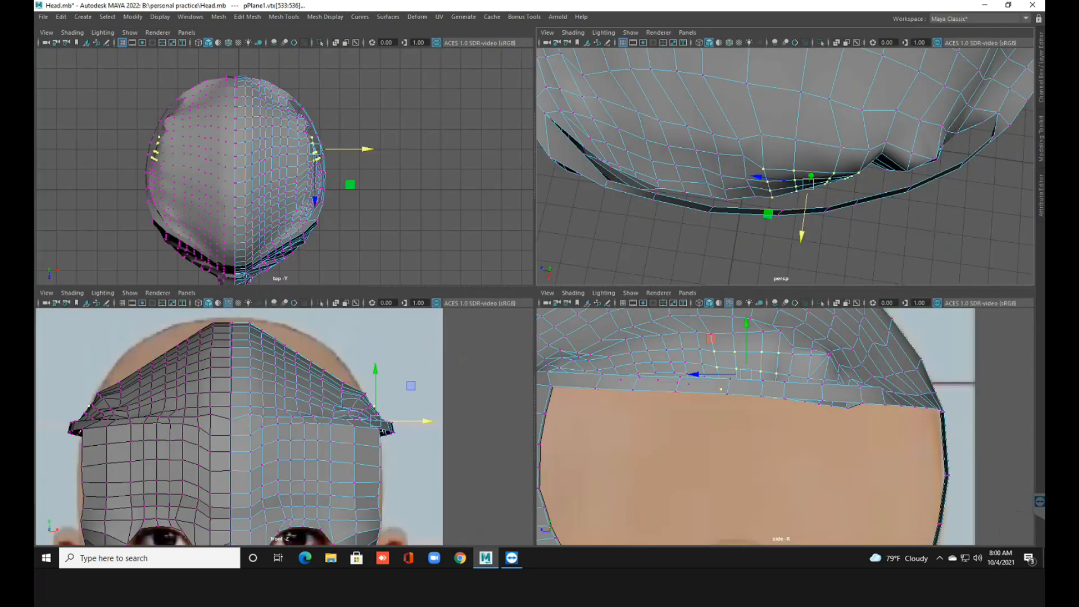
key(space)
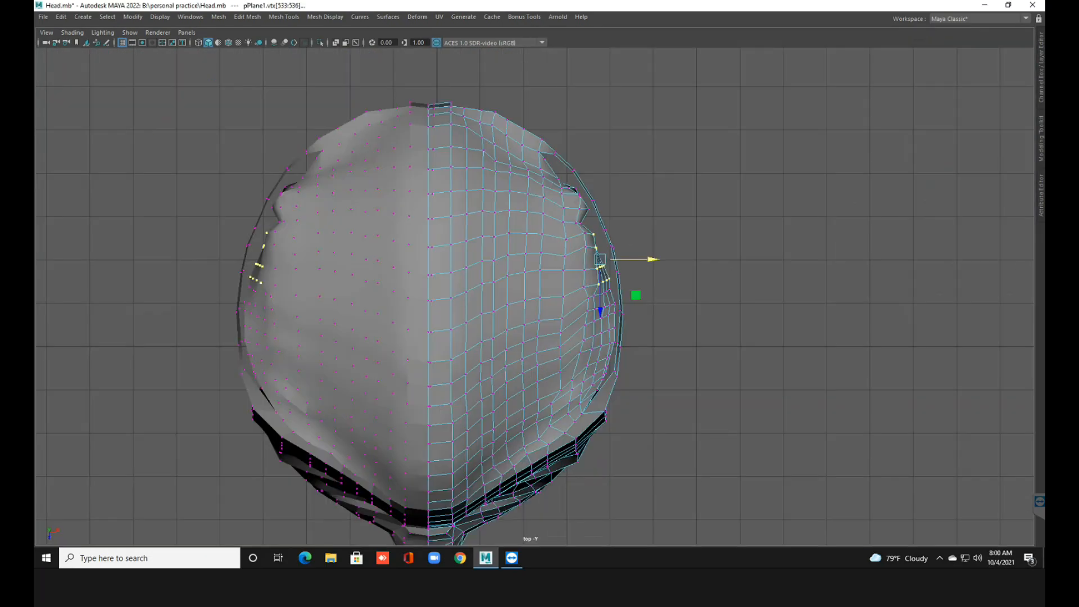
scroll(680, 325, up, 10)
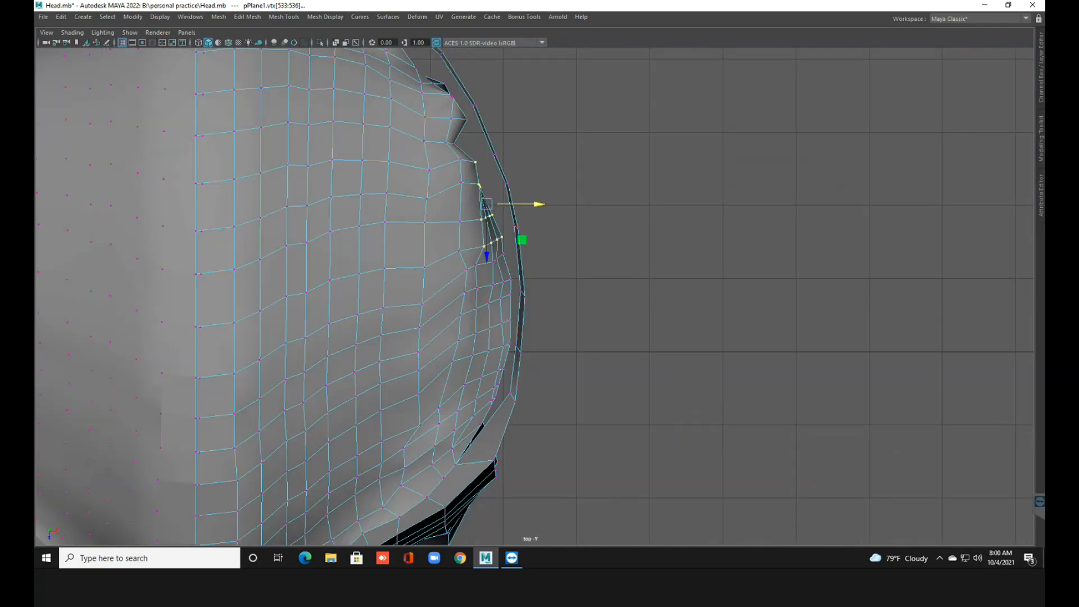
scroll(539, 314, up, 4)
alt+middle_drag(540, 314, 618, 454)
click(464, 129)
drag(464, 129, 439, 130)
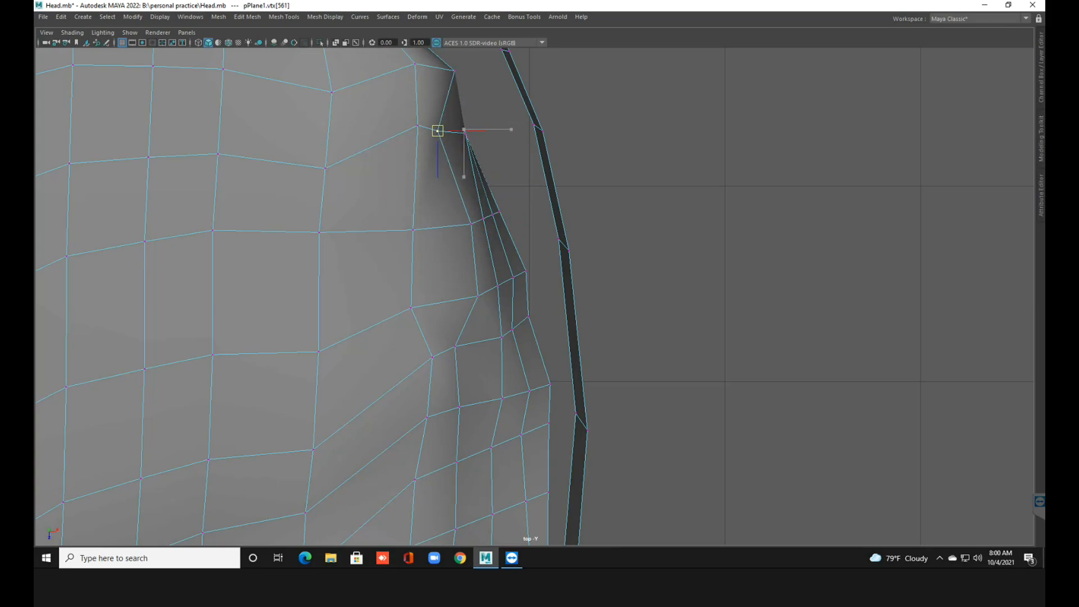
click(464, 133)
drag(464, 133, 531, 133)
click(466, 137)
Move the next three outer border vertices toward the front outward so they follow the curve of the rim strip.
click(499, 212)
drag(499, 211, 546, 205)
click(525, 271)
drag(525, 270, 558, 271)
click(528, 316)
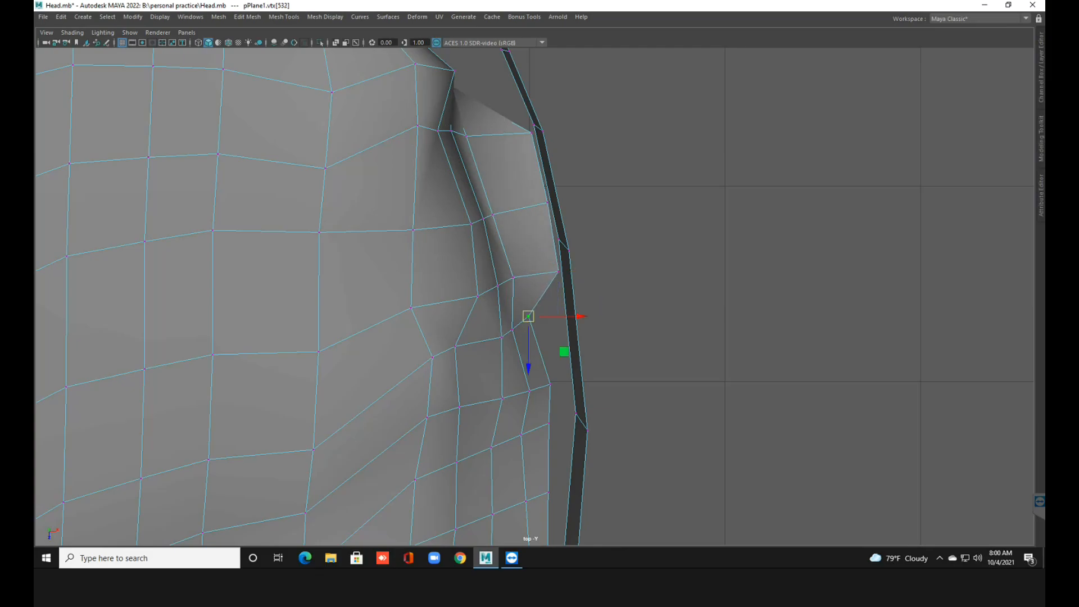
drag(529, 317, 565, 318)
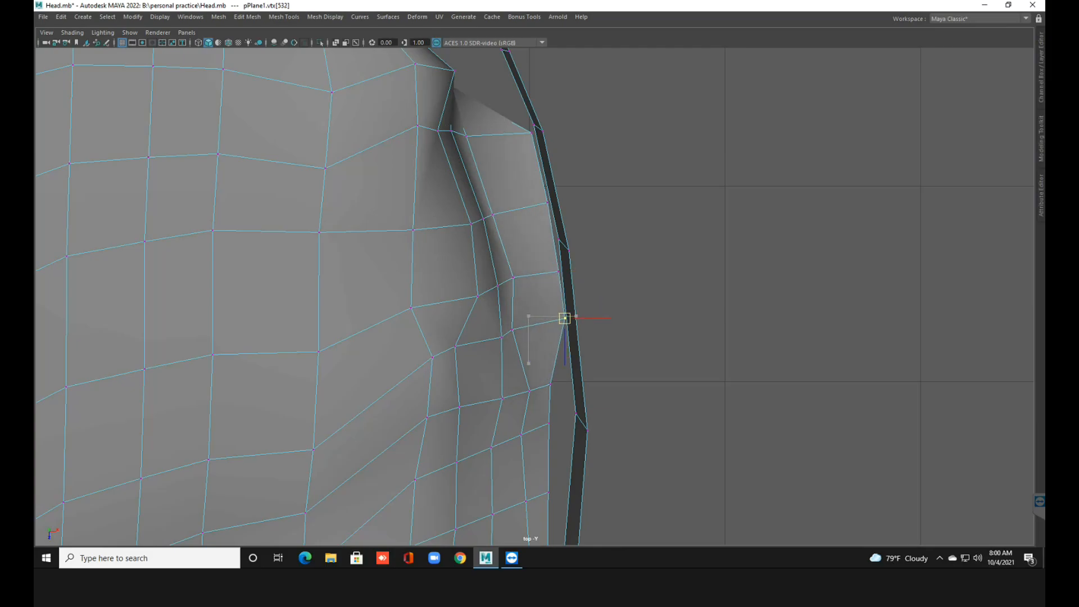
Continue along the border toward the face, moving three more outer vertices out onto the inner edge of the rim strip.
click(550, 385)
alt+middle_drag(550, 421, 565, 323)
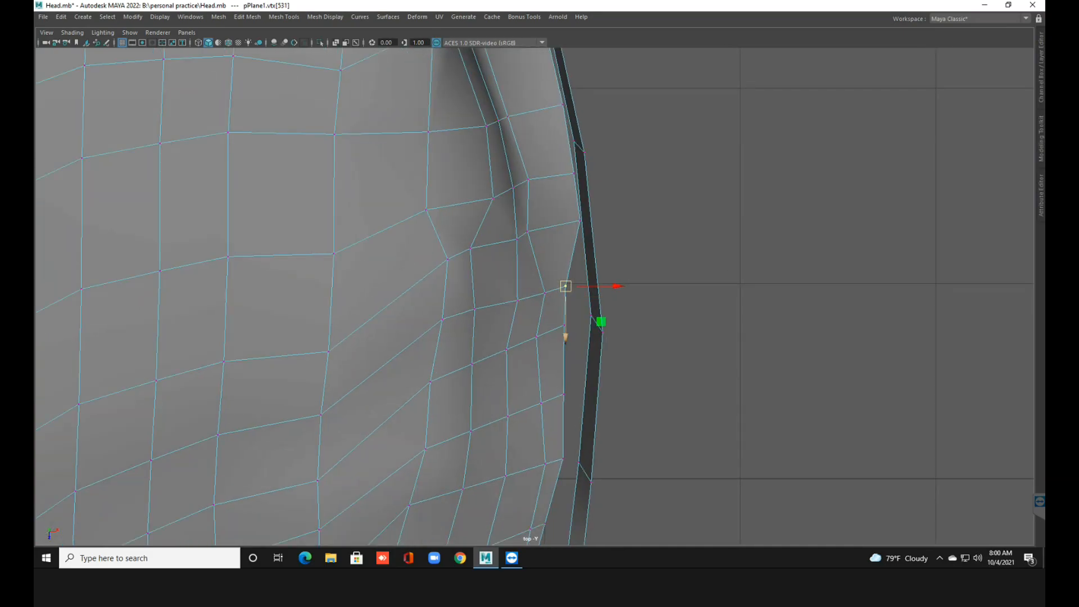
drag(565, 286, 588, 285)
click(564, 325)
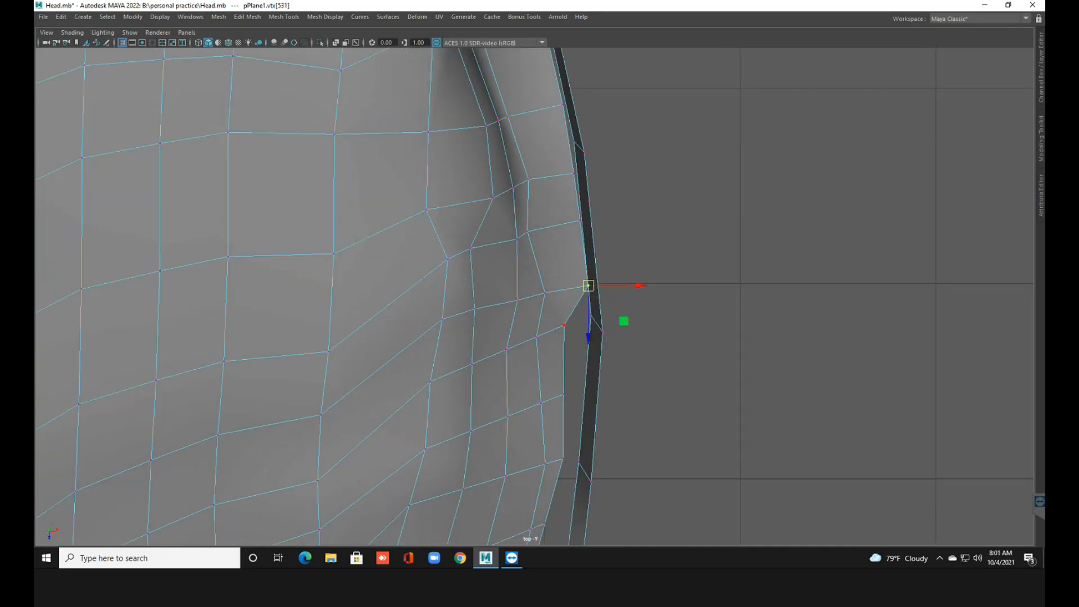
drag(563, 325, 595, 324)
alt+middle_drag(594, 324, 613, 230)
click(583, 299)
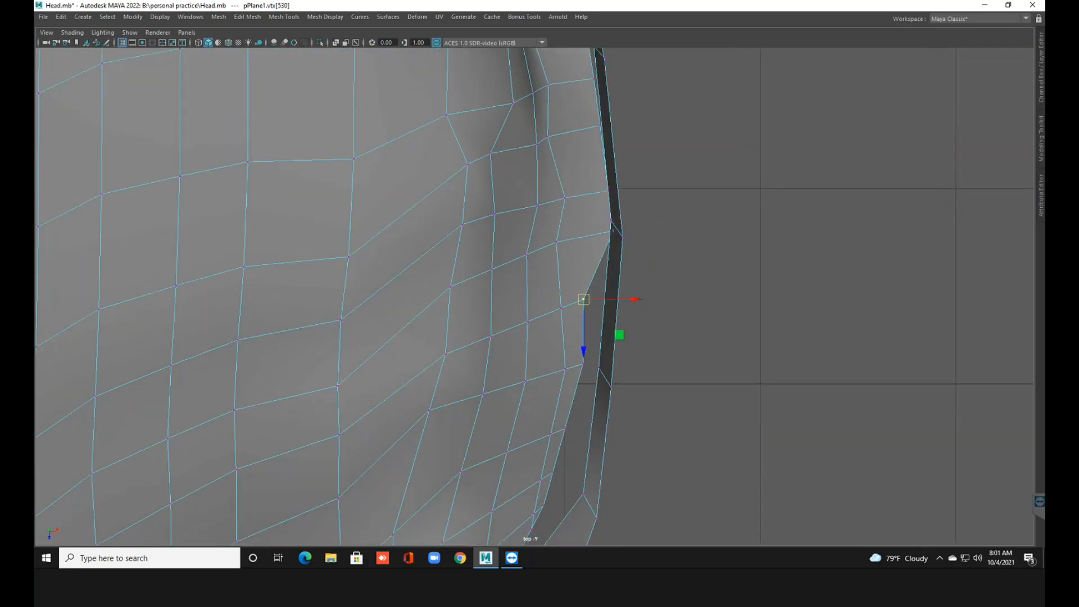
drag(584, 299, 603, 299)
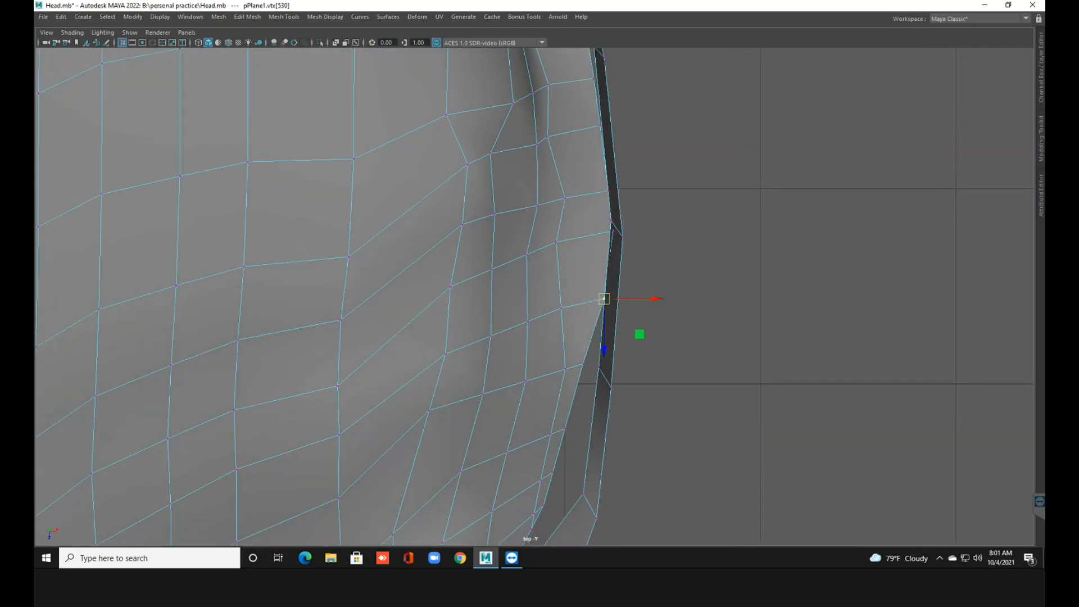
Align the next three outer border vertices toward the face with the inner edge of the rim strip.
alt+middle_drag(638, 332, 638, 287)
click(612, 183)
drag(612, 184, 602, 184)
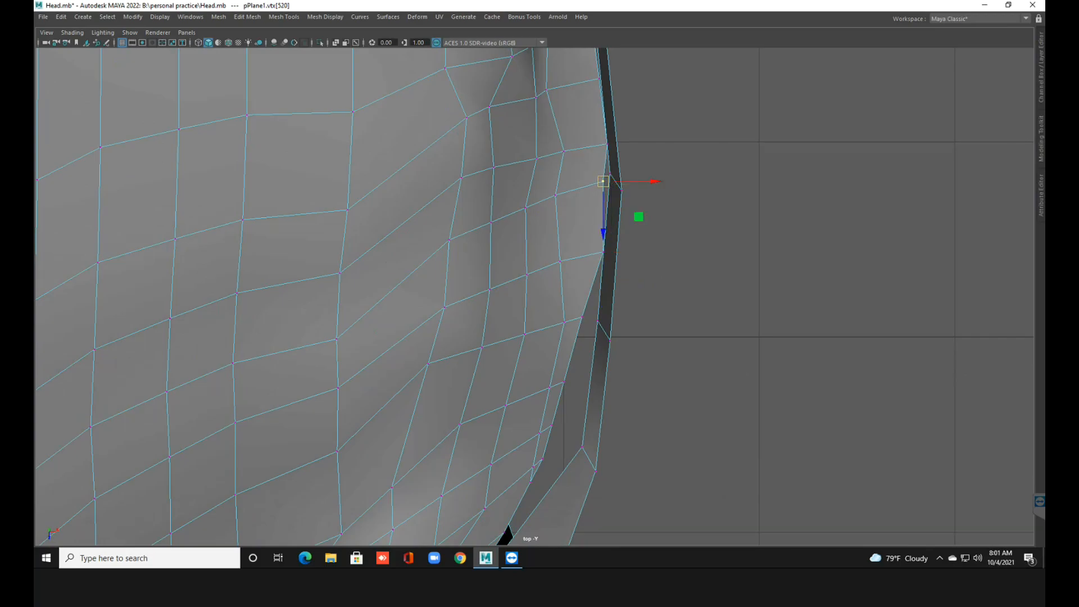
click(582, 317)
drag(582, 317, 595, 327)
alt+middle_drag(595, 327, 599, 243)
click(567, 297)
drag(566, 297, 587, 301)
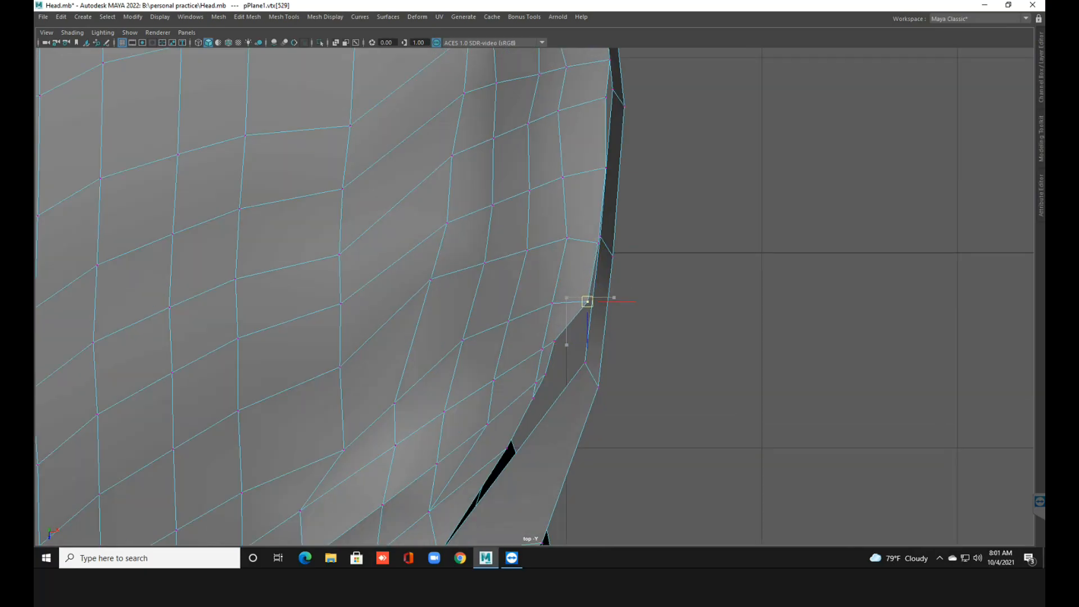
Move three border vertices near the front bend outward onto the inner edge of the rim strip.
click(554, 340)
drag(554, 341, 545, 402)
click(545, 374)
click(533, 398)
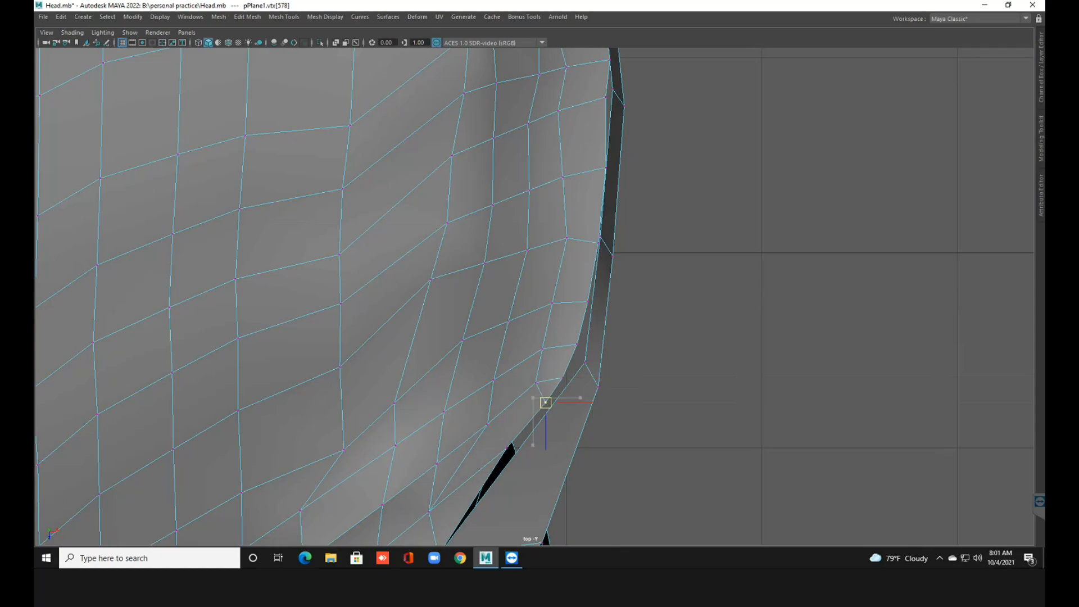
Pull the frontmost loose border vertex out to the rim strip and nudge the three border vertices behind it along the strip's curve.
alt+middle_drag(545, 402, 573, 302)
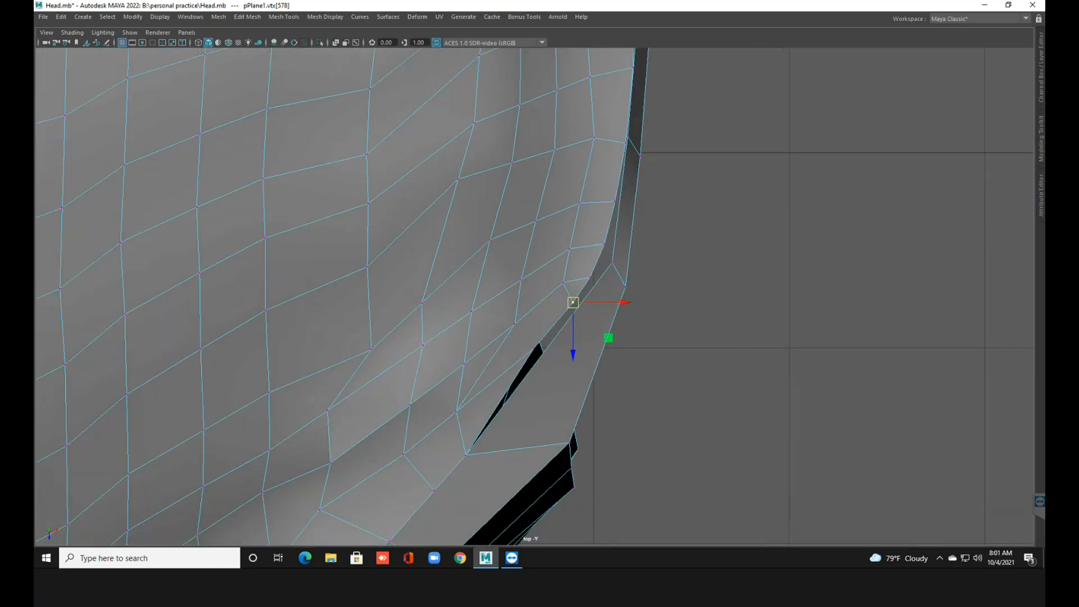
click(534, 348)
drag(534, 348, 544, 344)
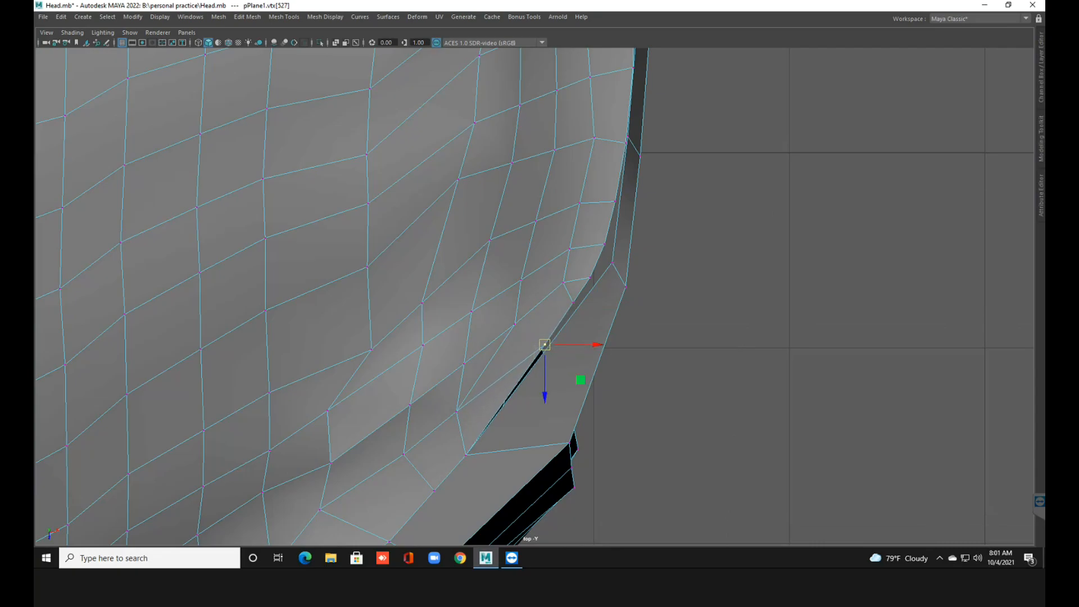
click(573, 303)
drag(573, 303, 608, 243)
click(589, 278)
click(604, 244)
Pull four vertices of the first column inside the border outward toward the rim strip, working from the front to the rear.
alt+middle_drag(608, 243, 553, 371)
click(538, 265)
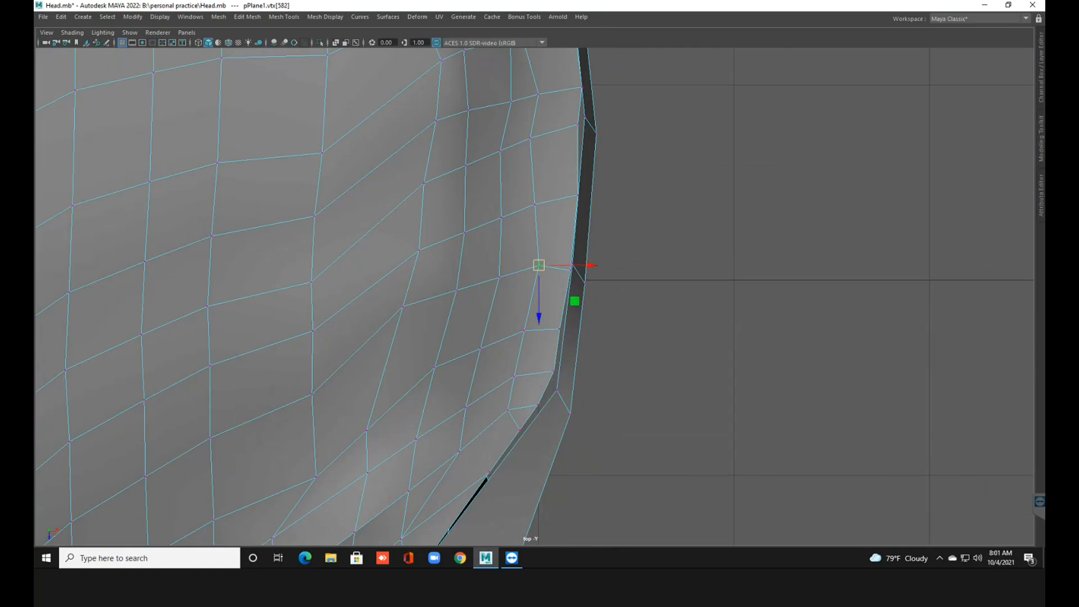
drag(538, 265, 548, 264)
click(535, 204)
drag(534, 204, 551, 203)
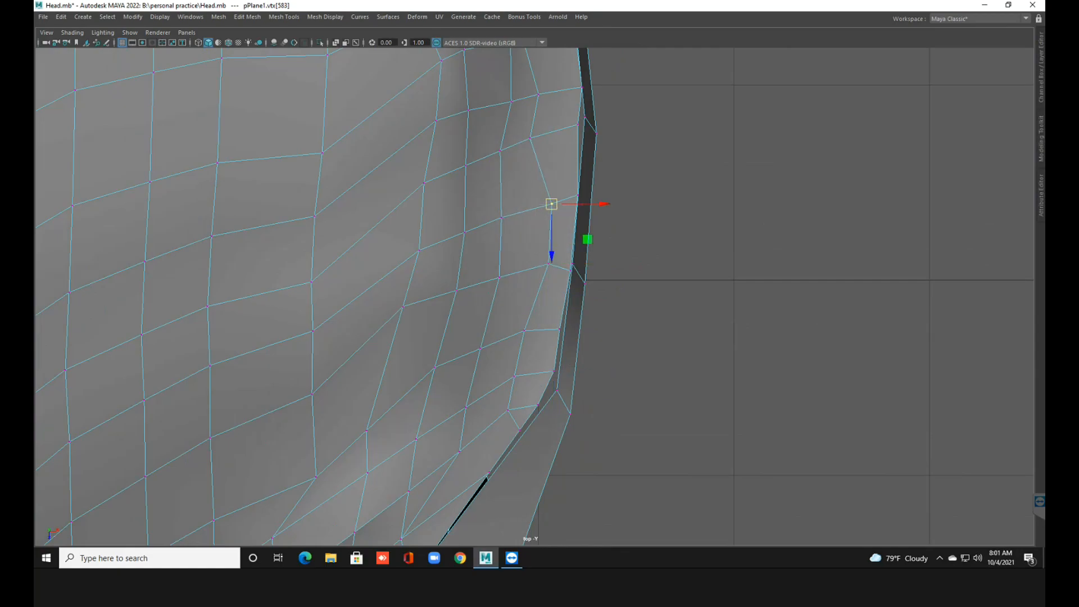
alt+middle_drag(551, 203, 531, 303)
click(510, 237)
drag(511, 237, 526, 233)
click(519, 193)
drag(518, 193, 540, 183)
Continue rearward along the column inside the border, moving five more vertices outward to follow the rim strip.
alt+middle_drag(539, 183, 530, 269)
click(492, 220)
drag(491, 219, 519, 212)
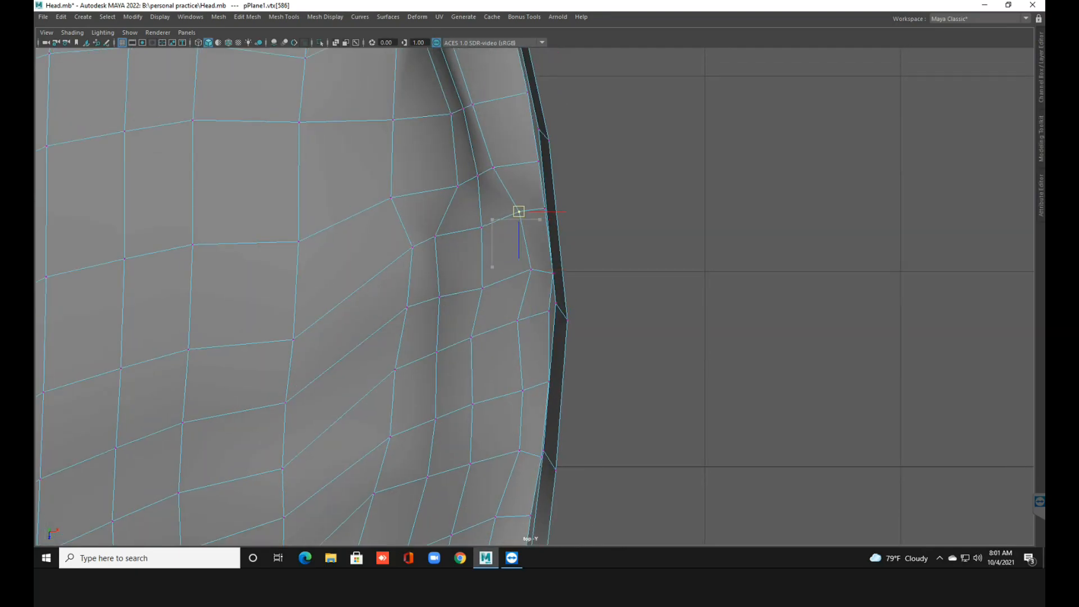
click(517, 320)
drag(517, 320, 527, 326)
alt+middle_drag(526, 326, 529, 429)
click(495, 271)
drag(495, 271, 513, 266)
click(474, 208)
drag(475, 208, 495, 199)
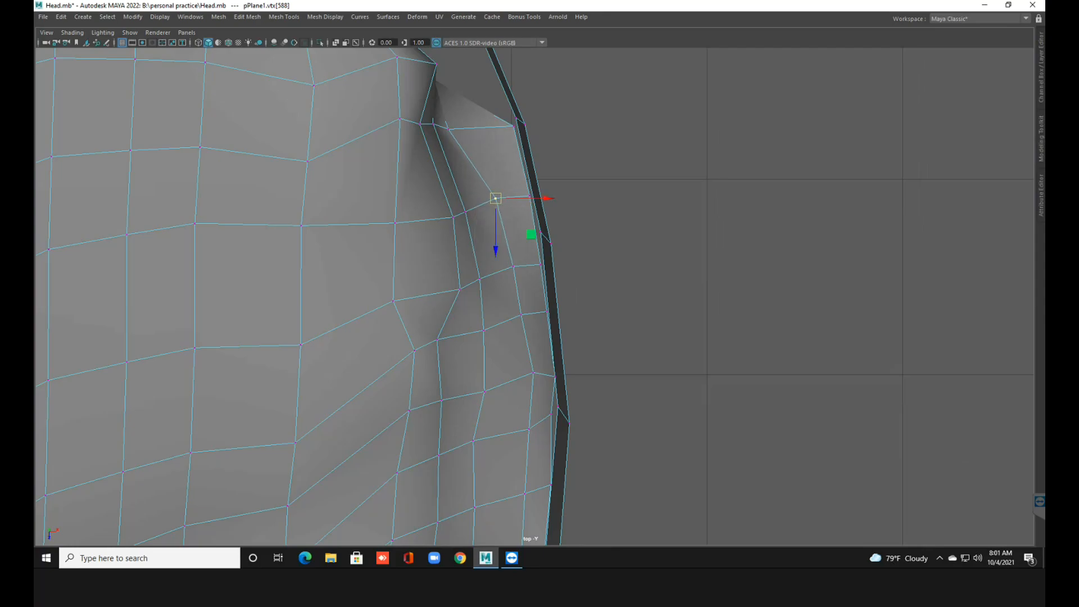
click(448, 129)
drag(448, 129, 474, 120)
Shift four vertices in the next two inner columns slightly outward to even out the spacing between the edge columns.
alt+middle_drag(442, 400, 443, 373)
click(443, 373)
drag(444, 373, 494, 366)
click(486, 365)
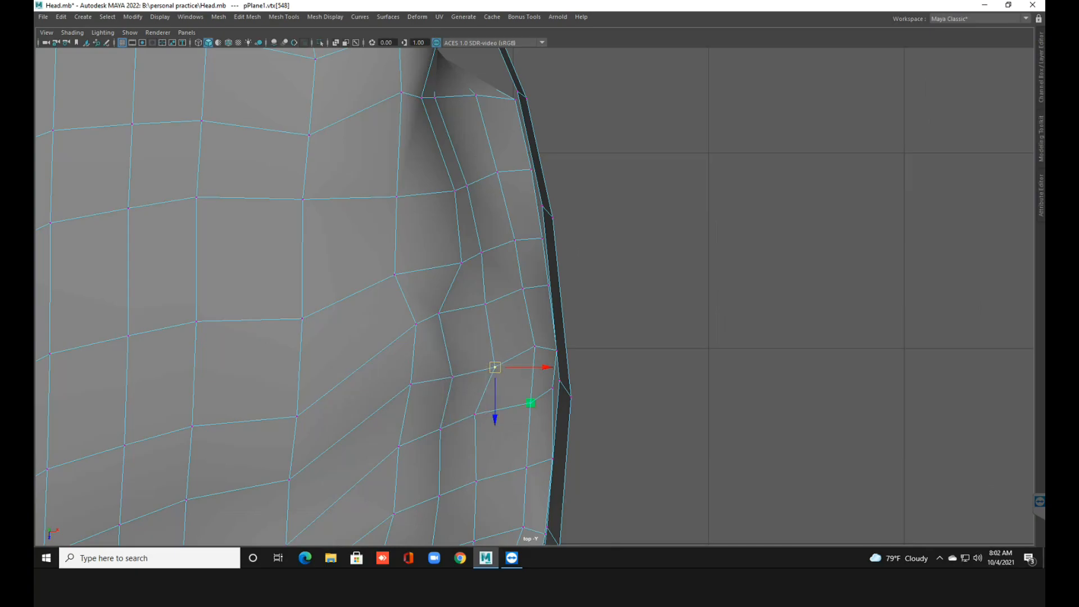
click(440, 428)
drag(440, 429, 488, 417)
click(475, 414)
At the rear of the head, pull two border vertices outward toward the inner edge of the rim strip.
alt+middle_drag(488, 417, 489, 536)
alt+middle_drag(427, 168, 538, 506)
alt+middle_drag(427, 281, 526, 336)
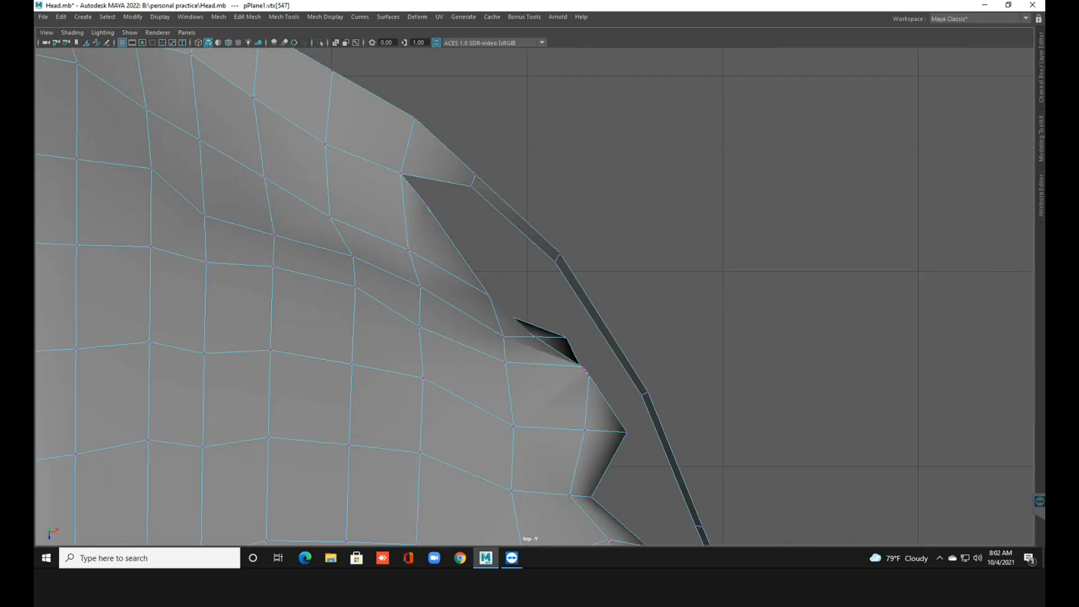
alt+middle_drag(426, 205, 366, 178)
click(366, 179)
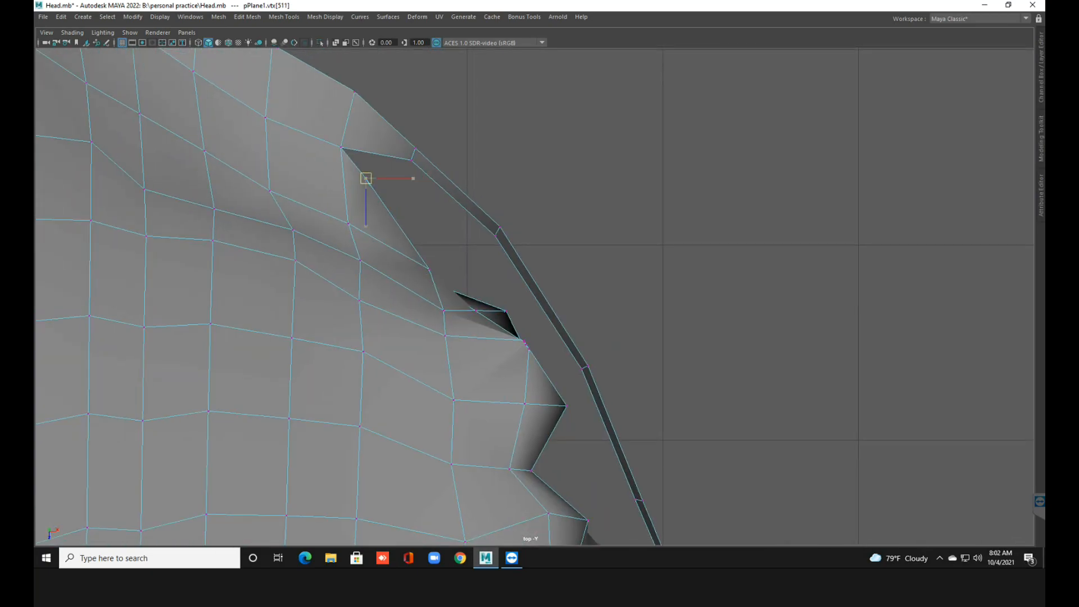
drag(366, 178, 409, 167)
click(430, 269)
drag(429, 269, 464, 237)
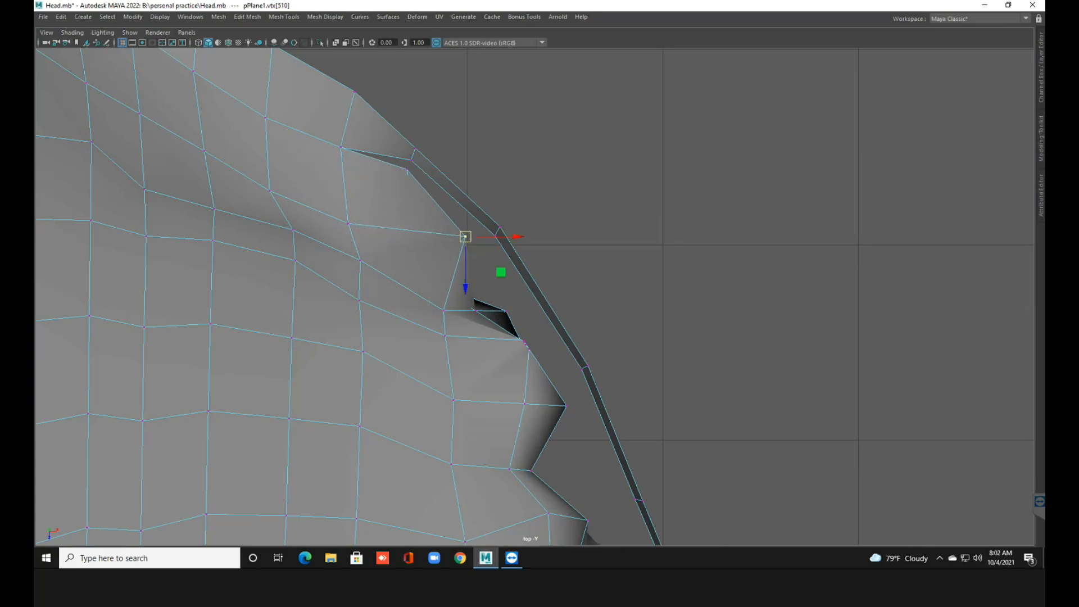
Shift two vertices beside the rear recess inward and pull the recess's tip vertex out toward the rim strip.
alt+middle_drag(475, 311, 415, 273)
click(382, 273)
drag(382, 273, 345, 258)
click(405, 199)
drag(405, 199, 322, 190)
click(444, 274)
drag(443, 274, 453, 235)
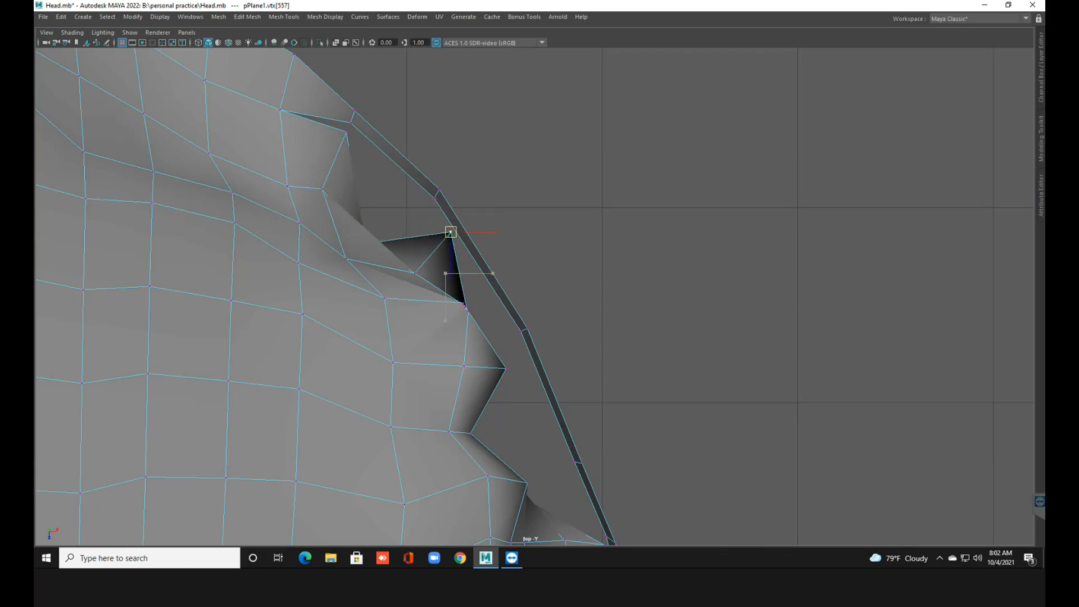
Untangle the crowded vertices of the rear recess, shifting the inner ones inward and pulling one border vertex out toward the rim strip.
click(415, 273)
drag(415, 273, 350, 302)
click(384, 299)
click(392, 362)
drag(393, 363, 373, 357)
click(407, 274)
drag(407, 273, 365, 308)
click(366, 243)
drag(366, 243, 397, 198)
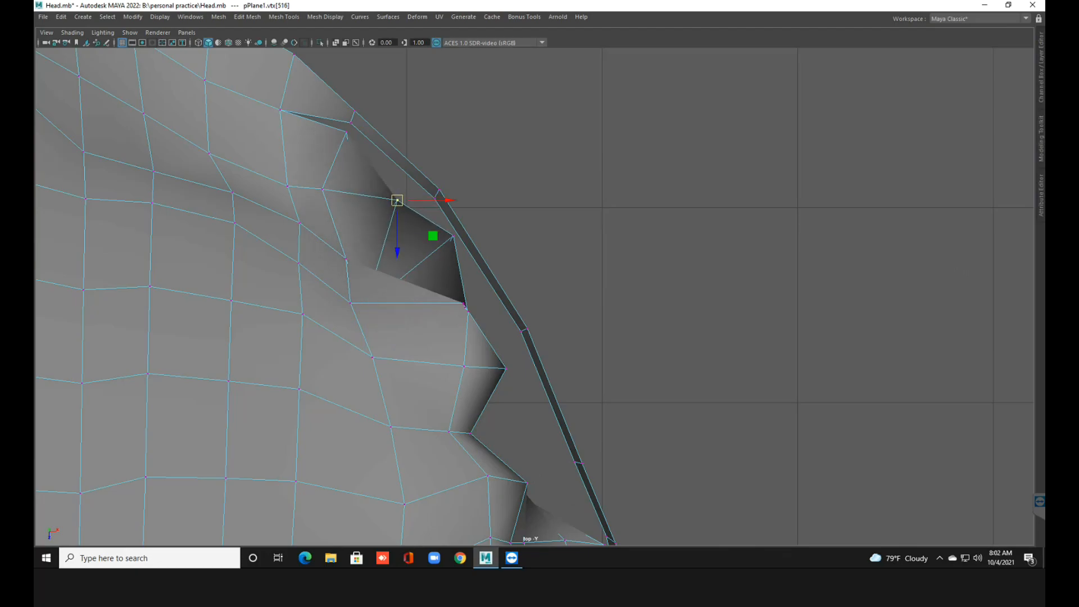
In the perspective view, lower one of the bunched vertices above the recess to separate it from its neighbours.
key(space)
key(space)
alt+drag(614, 139, 570, 98)
alt+right_drag(570, 98, 629, 98)
alt+drag(629, 99, 585, 130)
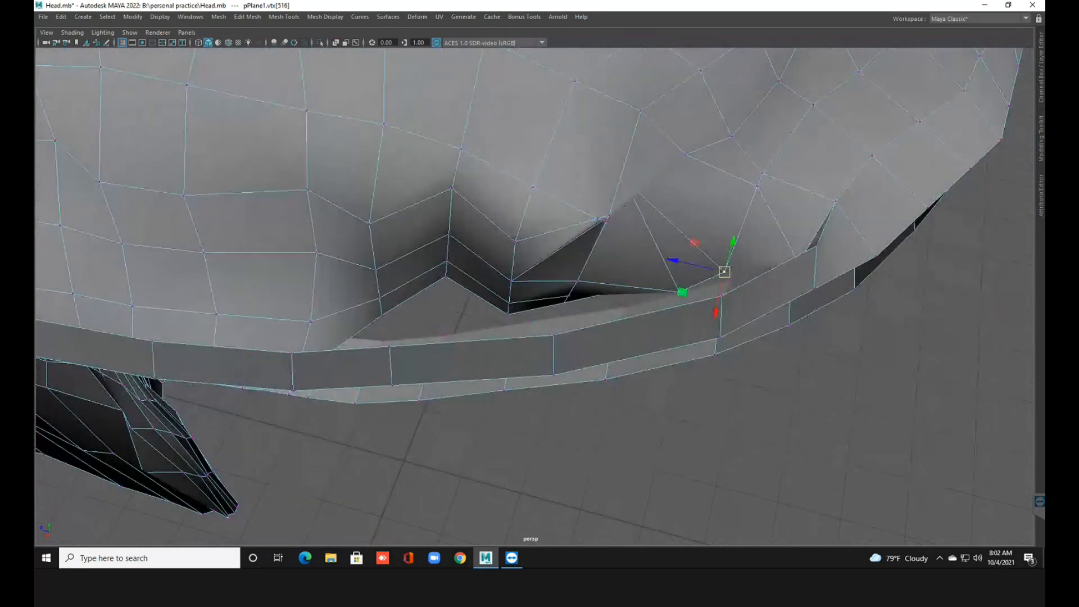
alt+right_drag(585, 129, 657, 129)
alt+drag(658, 129, 631, 155)
click(501, 209)
drag(487, 242, 466, 300)
mouse_move(482, 258)
mouse_down()
mouse_move(374, 210)
mouse_move(438, 262)
mouse_move(534, 272)
mouse_move(473, 262)
mouse_up()
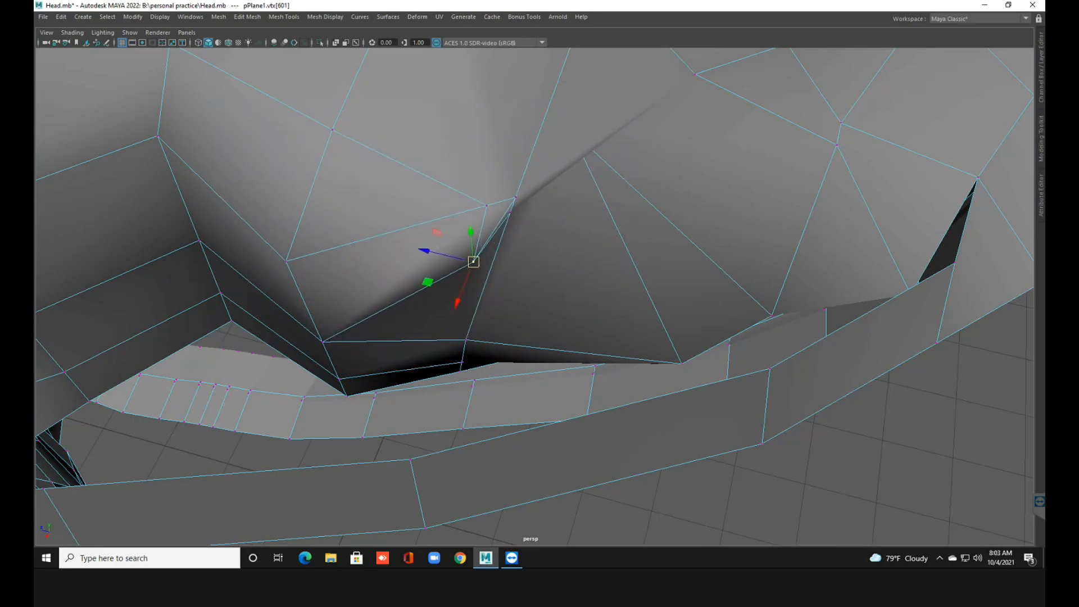
Spread the bunched vertices above the recess apart, raising two and moving two toward the rear of the head.
click(487, 205)
drag(487, 205, 446, 121)
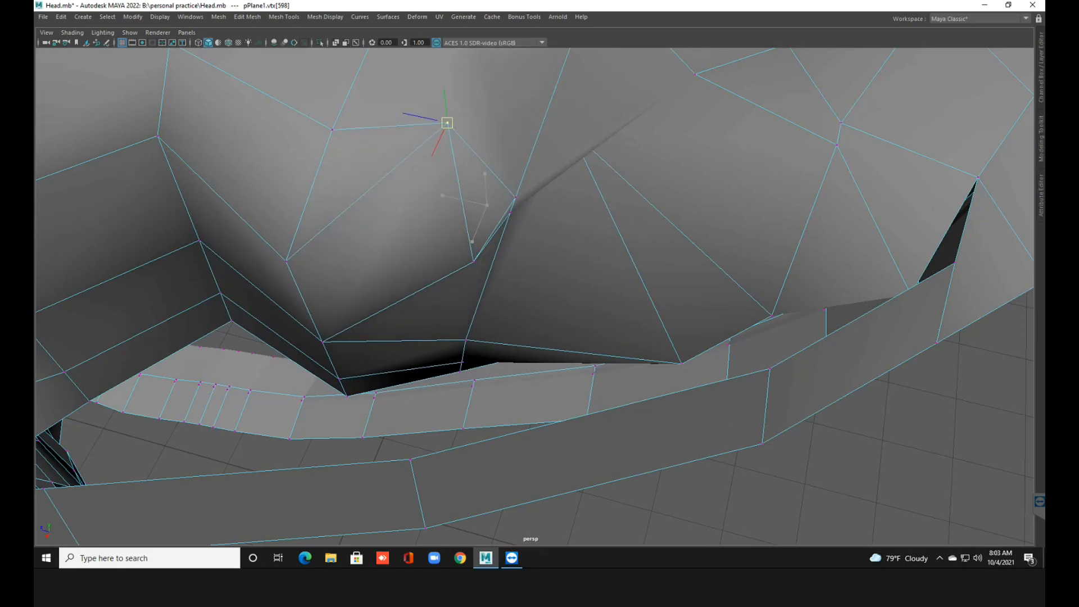
click(515, 197)
drag(515, 197, 507, 121)
click(509, 212)
drag(509, 212, 695, 201)
click(571, 129)
click(540, 107)
drag(540, 107, 615, 151)
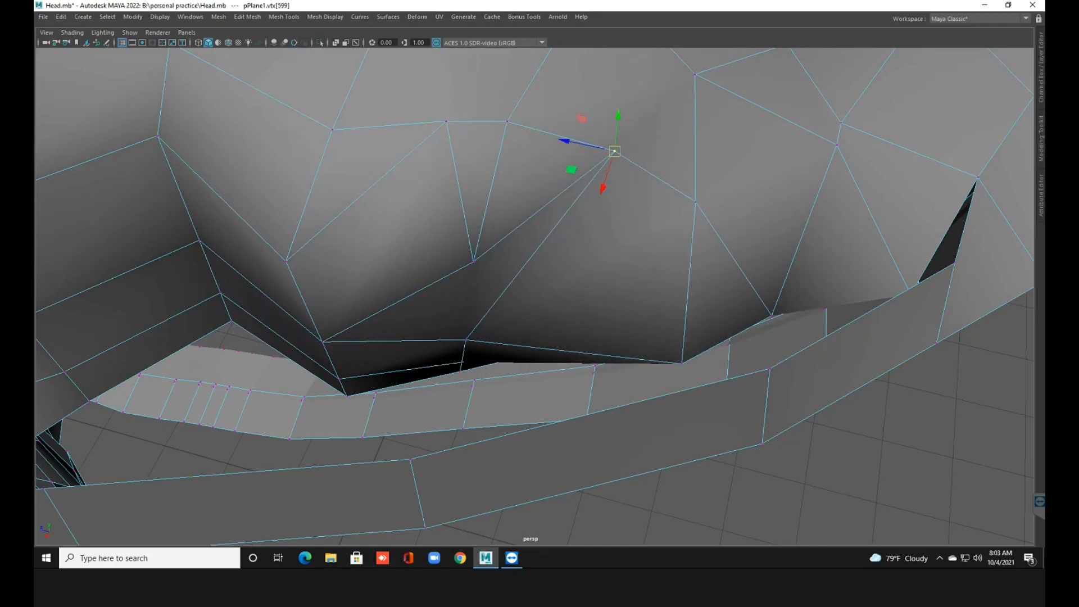
Select the lower vertices at the recess's front corner and move them down and outward to the rim strip, aligning the neighbouring column.
scroll(474, 262, down, 3)
alt+middle_drag(474, 262, 543, 199)
mouse_move(534, 298)
alt+mouse_down()
mouse_move(534, 214)
mouse_move(548, 295)
alt+mouse_up()
click(454, 277)
drag(451, 259, 453, 238)
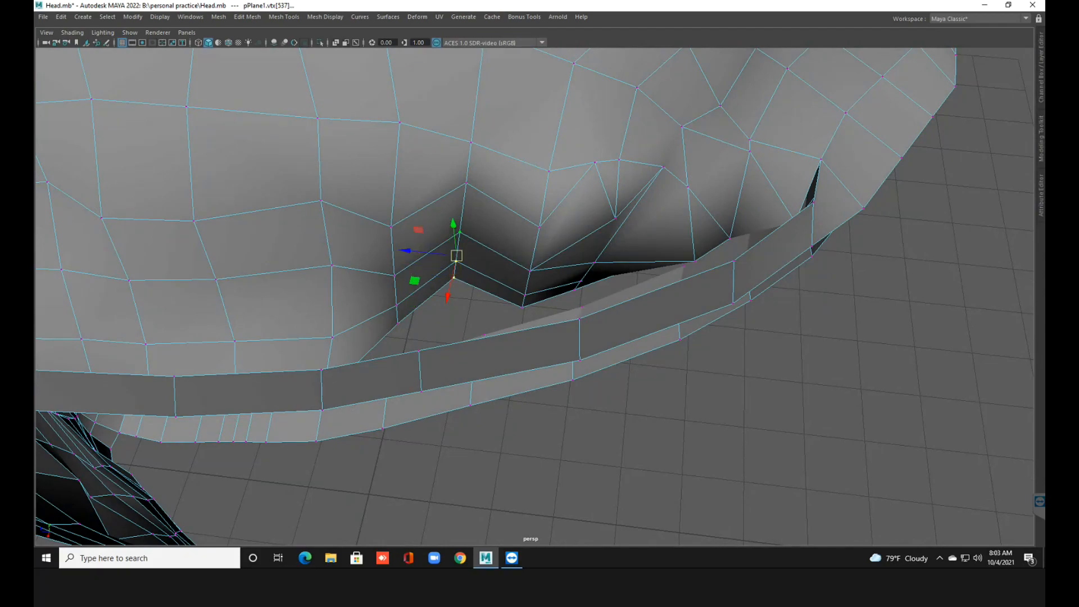
drag(448, 294, 429, 374)
drag(439, 331, 458, 325)
click(396, 305)
drag(396, 300, 400, 323)
click(396, 305)
Move the next bottom vertex of the recess outward to the rim strip.
click(522, 308)
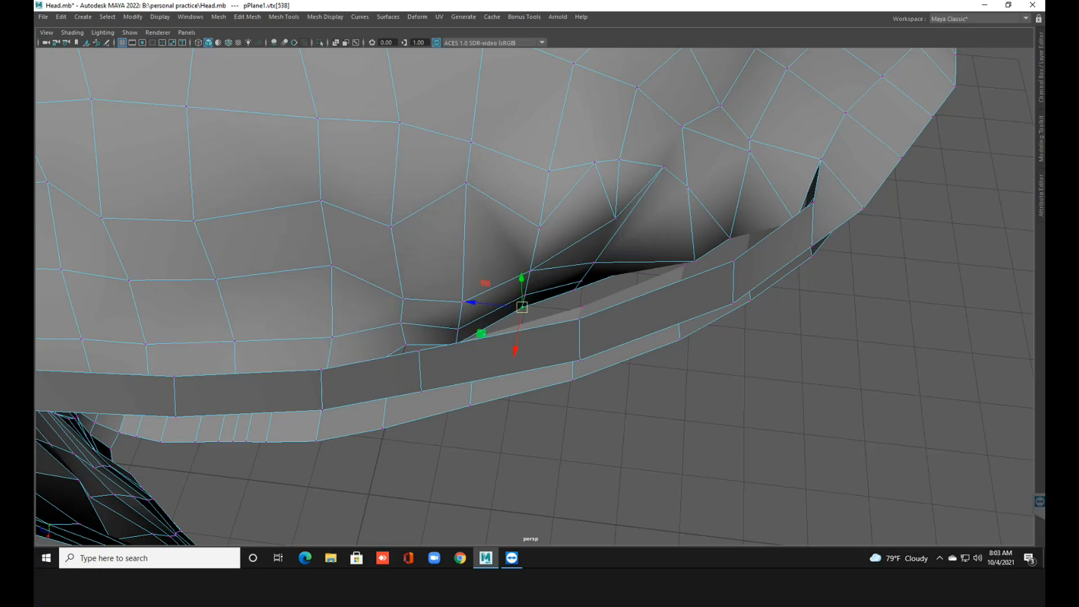
drag(522, 307, 472, 270)
scroll(542, 319, down, 5)
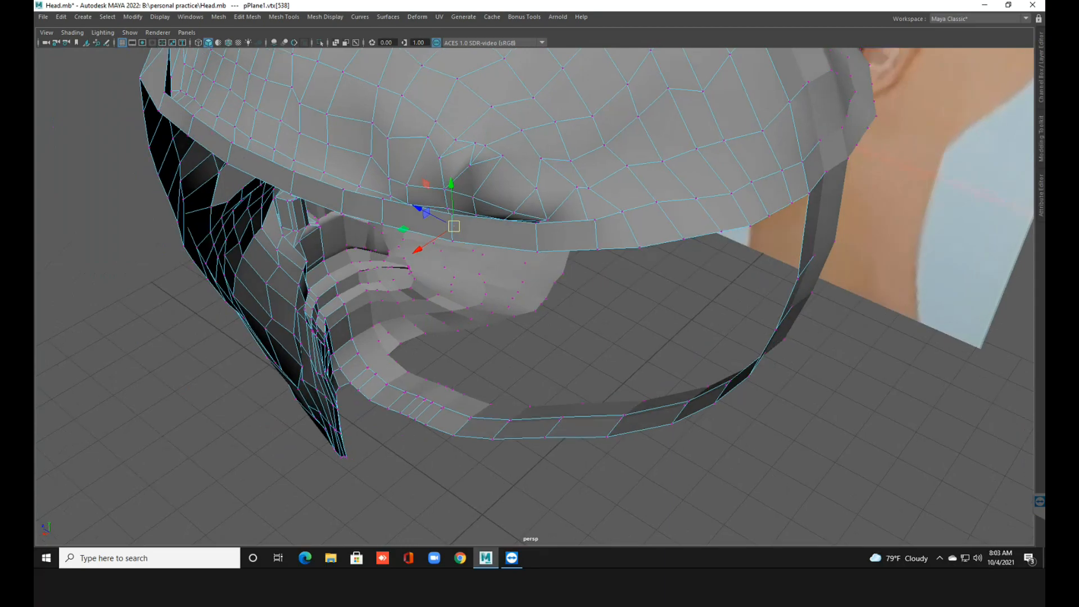
Raise the vertex at the rear end of the recess away from the rim strip into the surface above.
scroll(540, 303, up, 3)
alt+drag(540, 304, 495, 393)
scroll(535, 296, up, 3)
alt+drag(506, 315, 536, 219)
alt+middle_drag(537, 219, 512, 293)
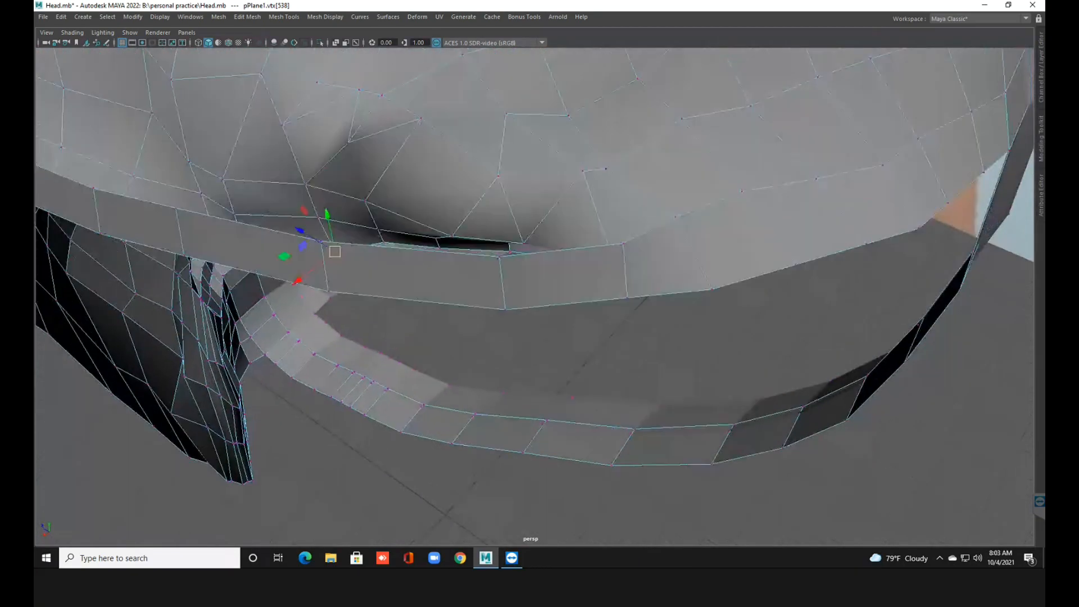
click(524, 244)
drag(524, 243, 528, 171)
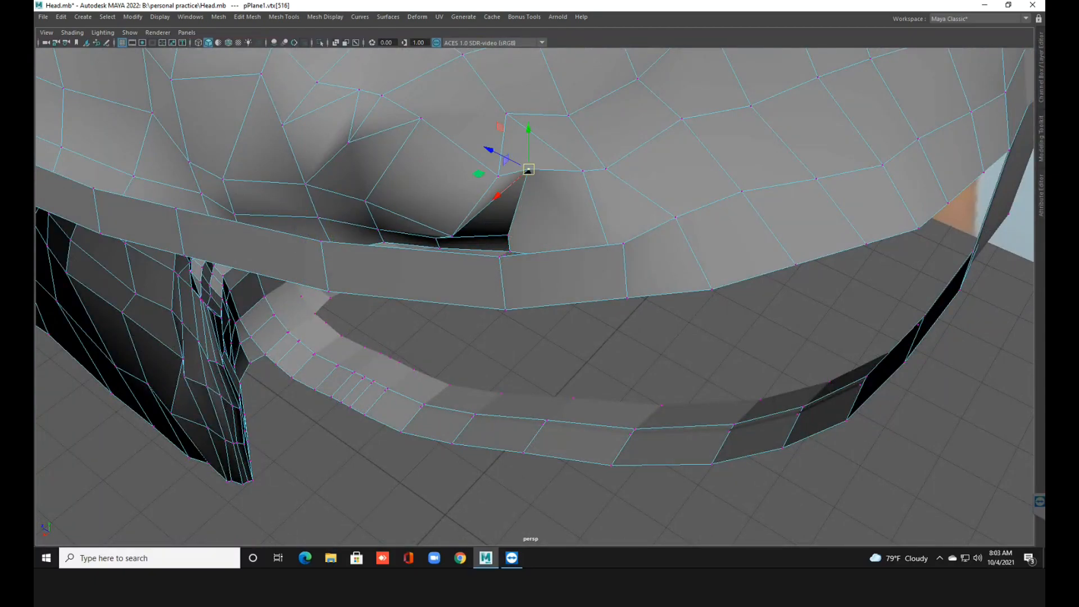
Adjust the lower vertices at the rear end of the recess so that they lie closer to the rim strip.
click(508, 235)
alt+drag(500, 253, 508, 284)
click(511, 323)
drag(511, 324, 528, 353)
click(510, 311)
drag(510, 311, 535, 312)
click(530, 262)
drag(531, 262, 730, 242)
Insert edge loops across the rim strip on both sides of its front corner with the Insert Edge Loop tool.
scroll(530, 282, down, 2)
scroll(530, 284, down, 1)
alt+drag(533, 236, 533, 275)
scroll(534, 275, up, 4)
alt+middle_drag(500, 118, 410, 263)
alt+middle_drag(534, 298, 346, 185)
alt+drag(393, 270, 461, 236)
click(249, 264)
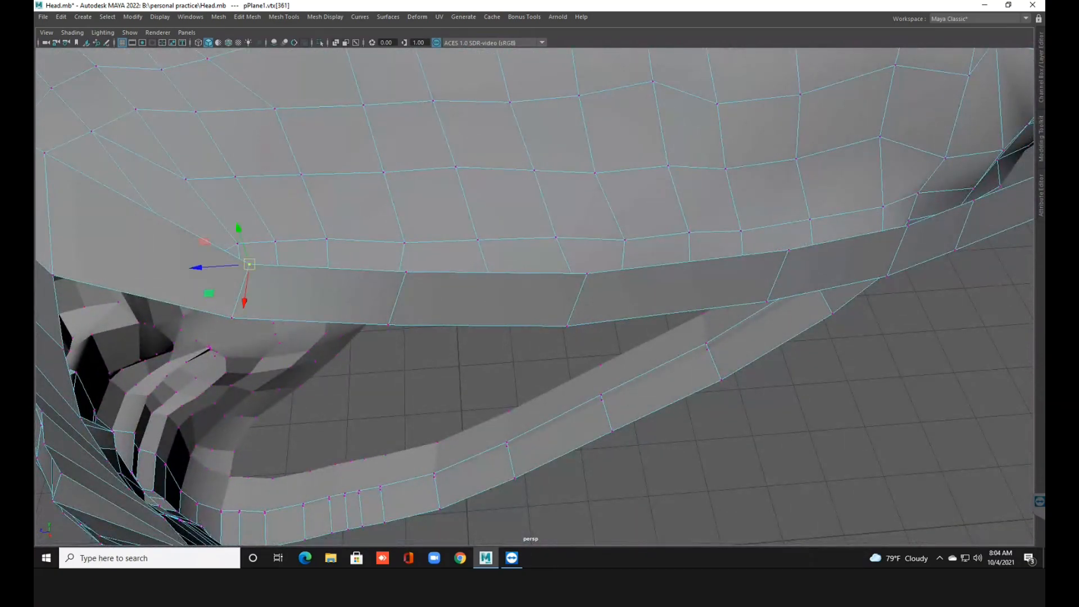
drag(250, 264, 487, 426)
right_drag(282, 264, 332, 249)
shift+right_drag(394, 219, 337, 232)
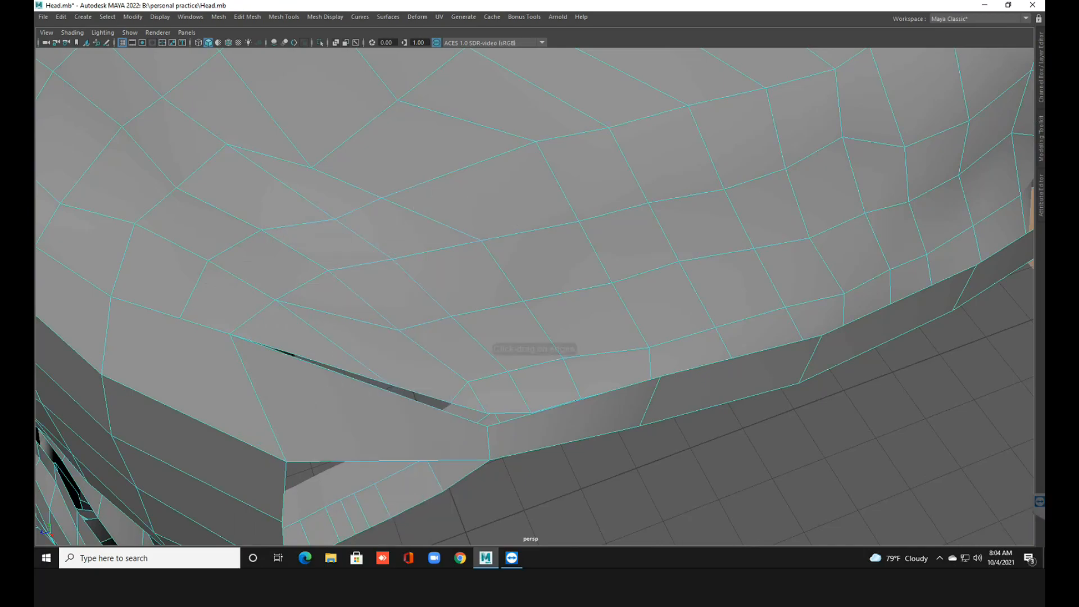
click(410, 460)
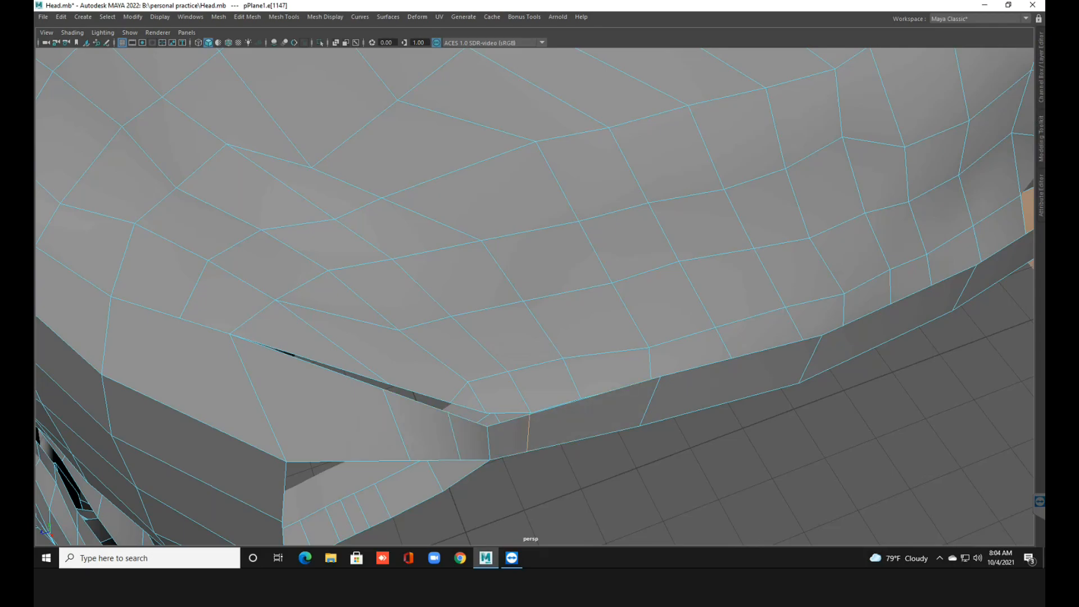
Insert further edge loops across the rim strip behind its front corner, in line with the head's edge columns.
click(571, 441)
alt+drag(571, 441, 478, 433)
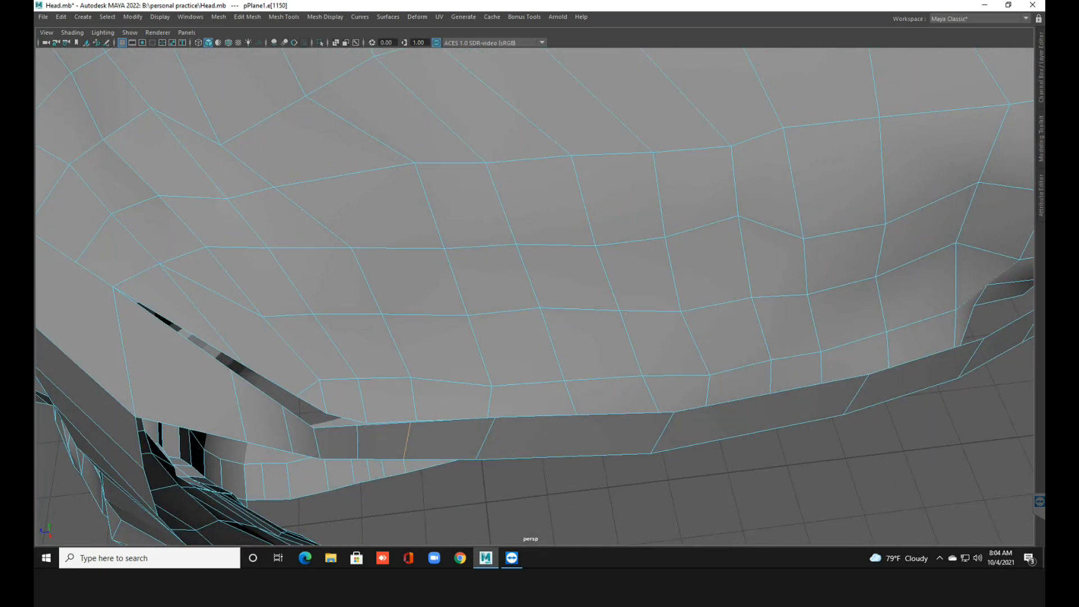
alt+middle_drag(535, 297, 319, 291)
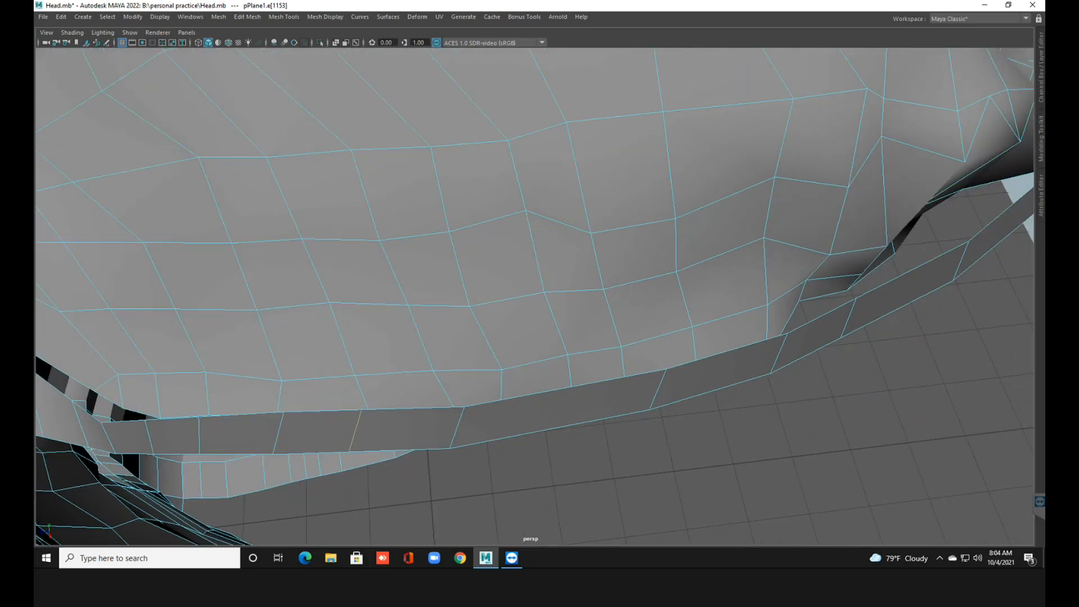
key(F8)
click(367, 404)
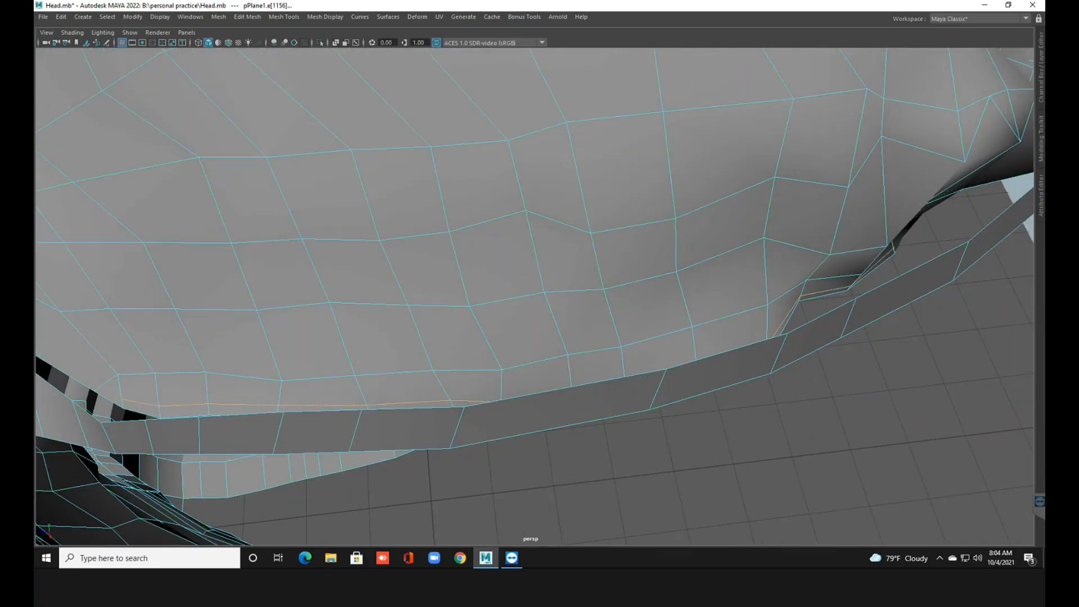
key(ctrl+z)
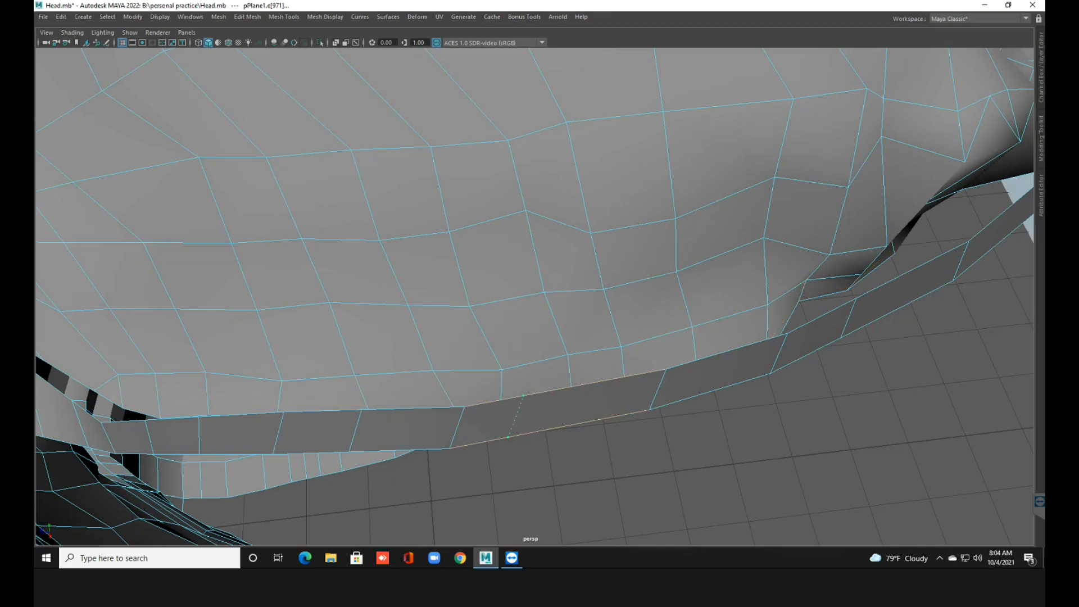
Continue rearward with more edge loops across the rim strip, matching the vertical edges of the mesh above.
click(494, 420)
alt+drag(494, 420, 408, 400)
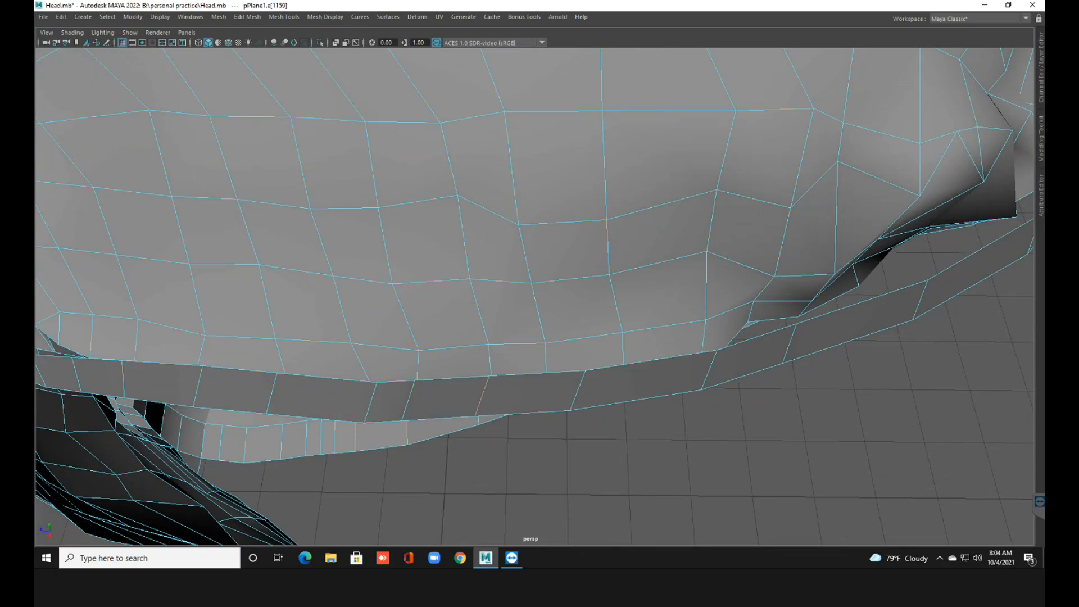
alt+middle_drag(482, 396, 426, 396)
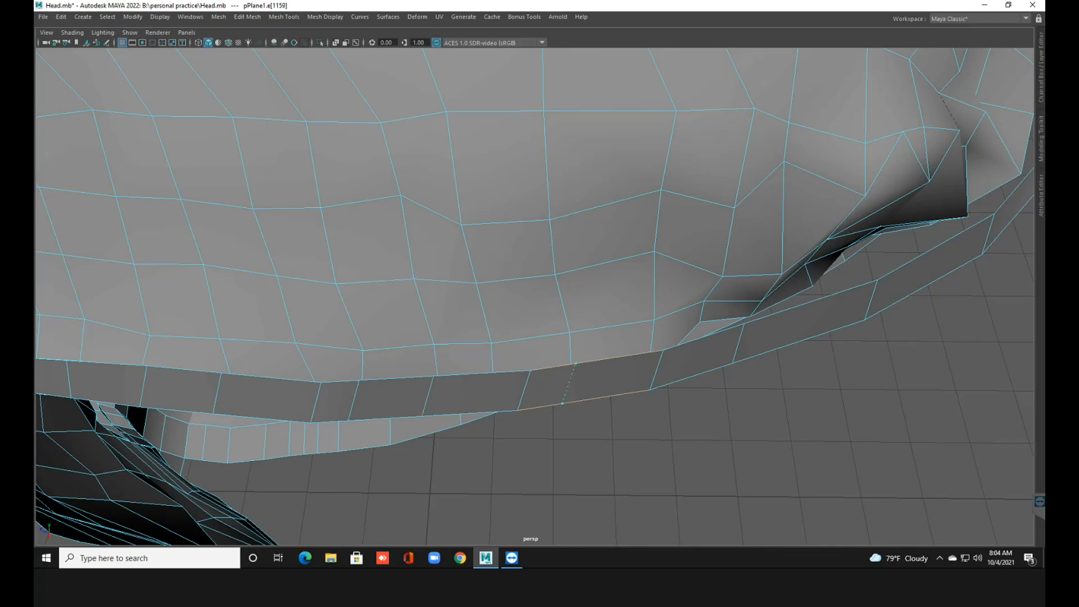
alt+middle_drag(575, 364, 445, 381)
alt+drag(540, 303, 495, 305)
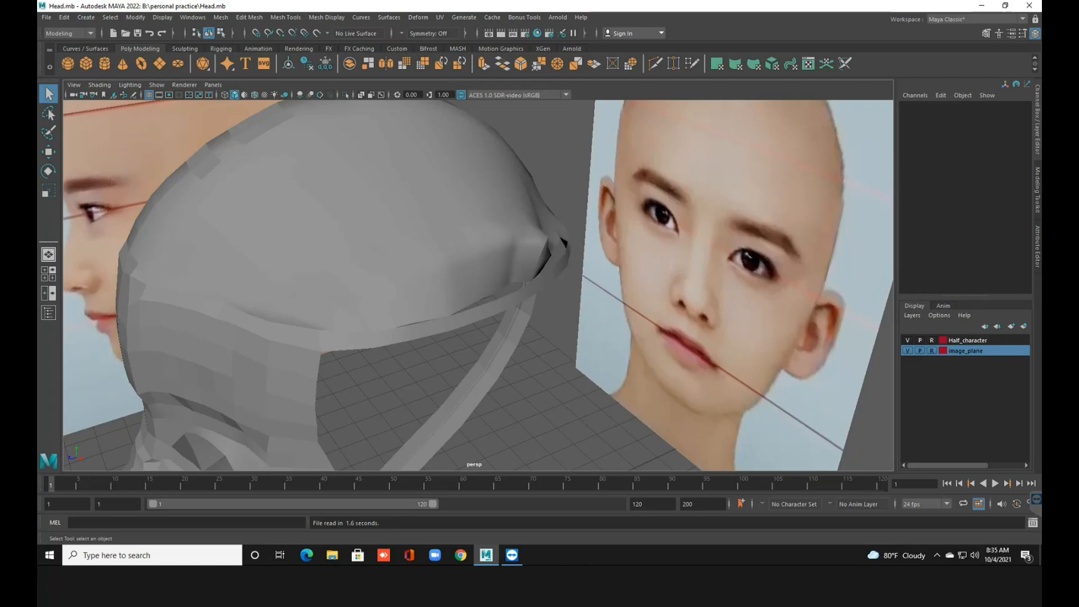
scroll(477, 286, down, 6)
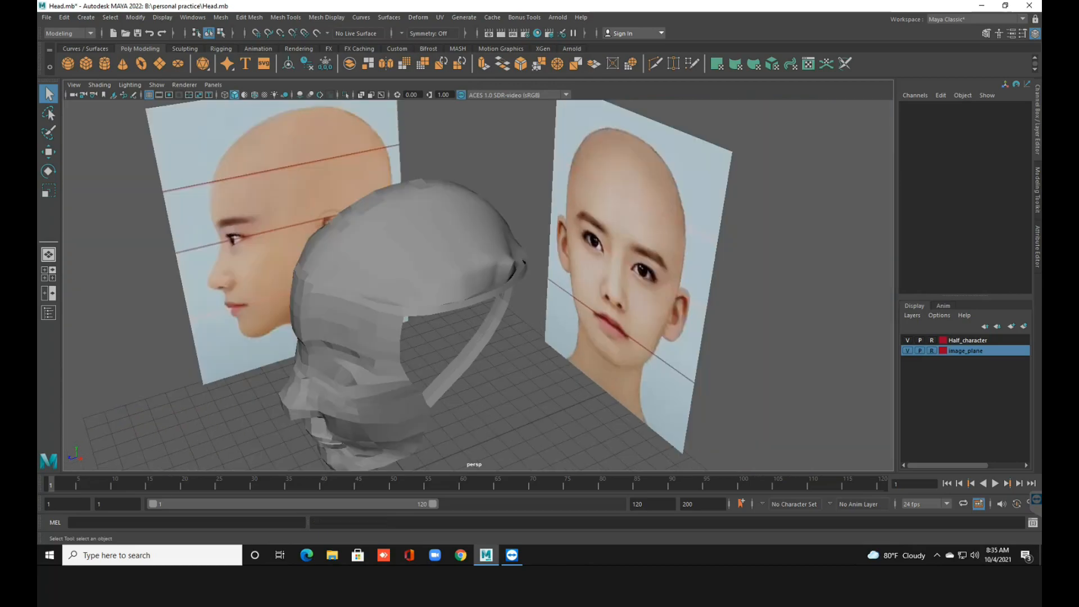
Select the head mesh for vertex editing and expand the perspective view to full screen.
alt+drag(477, 286, 498, 219)
scroll(477, 286, up, 3)
alt+middle_drag(508, 211, 544, 215)
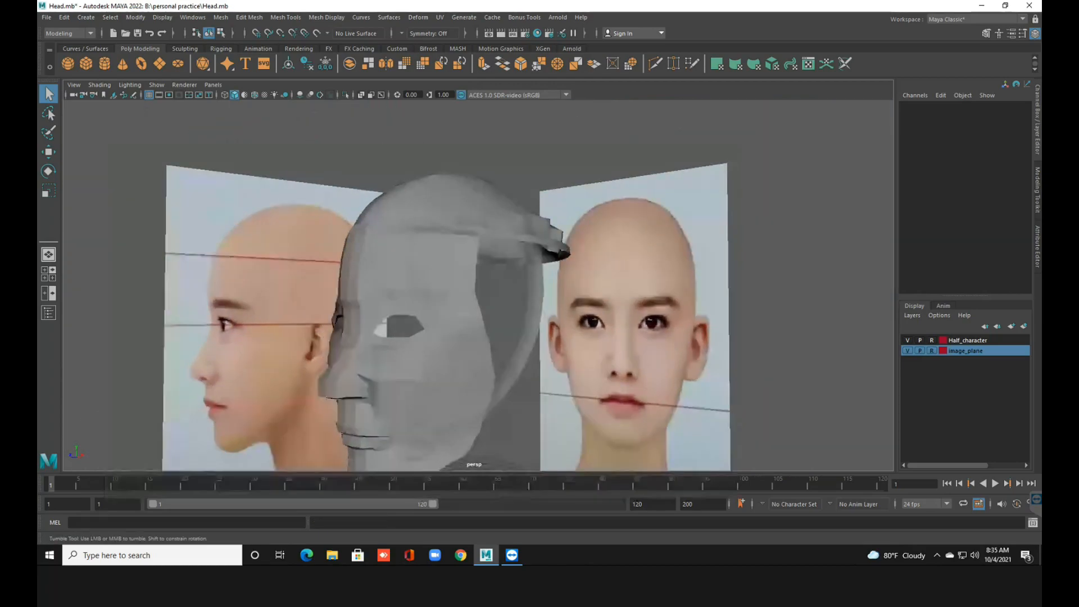
alt+drag(544, 214, 561, 253)
scroll(616, 241, up, 3)
alt+middle_drag(616, 241, 721, 233)
click(632, 240)
scroll(696, 224, up, 3)
alt+drag(722, 233, 727, 244)
scroll(727, 244, up, 1)
alt+middle_drag(726, 244, 791, 220)
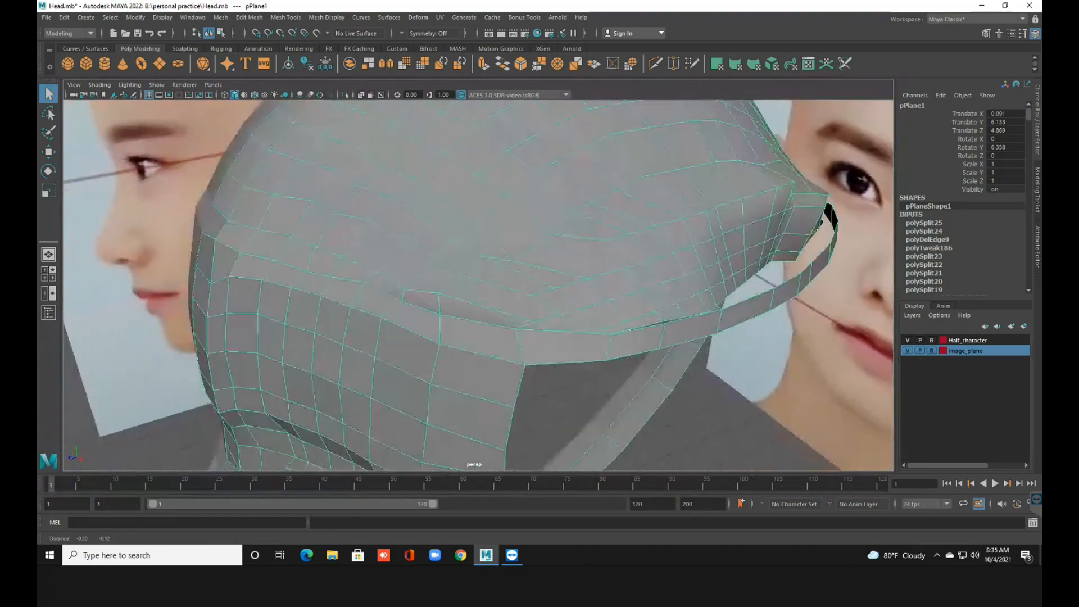
alt+drag(791, 221, 797, 218)
alt+drag(607, 247, 607, 270)
scroll(607, 269, up, 2)
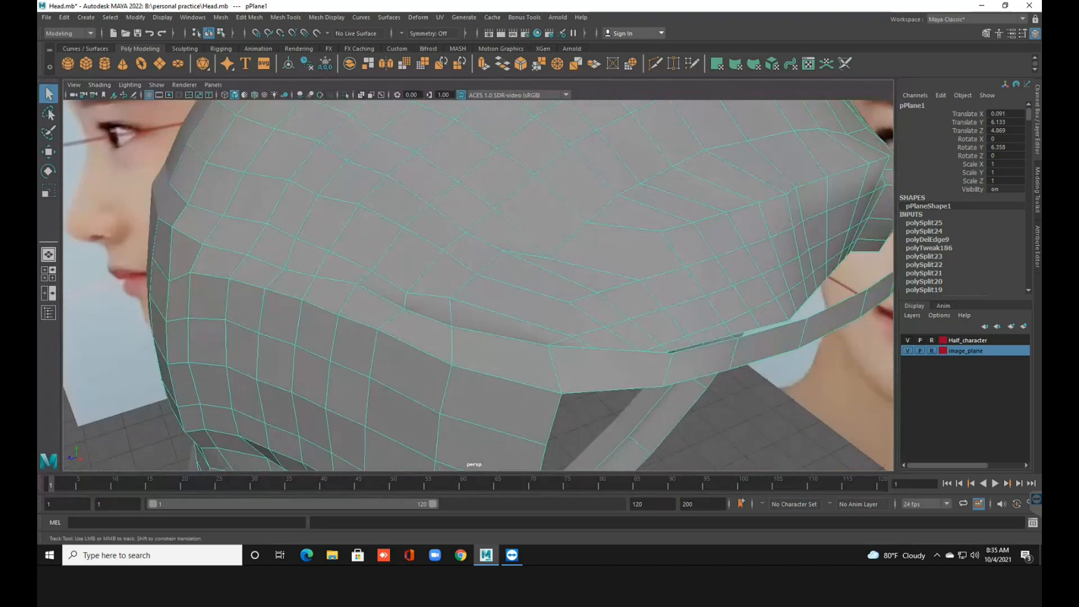
alt+middle_drag(607, 270, 516, 266)
right_drag(515, 265, 465, 266)
key(ctrl+space)
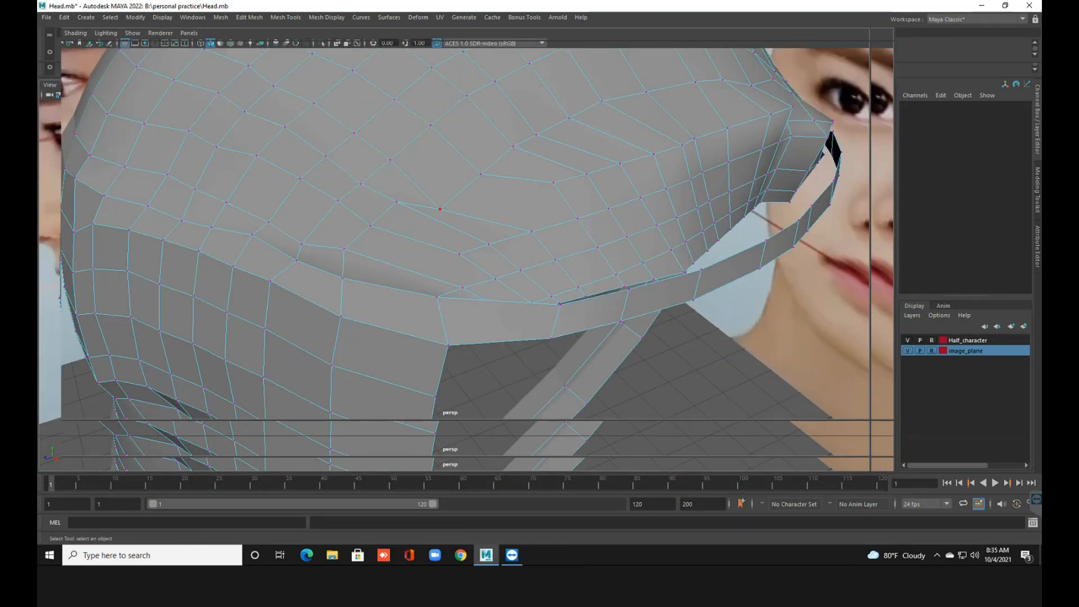
click(514, 371)
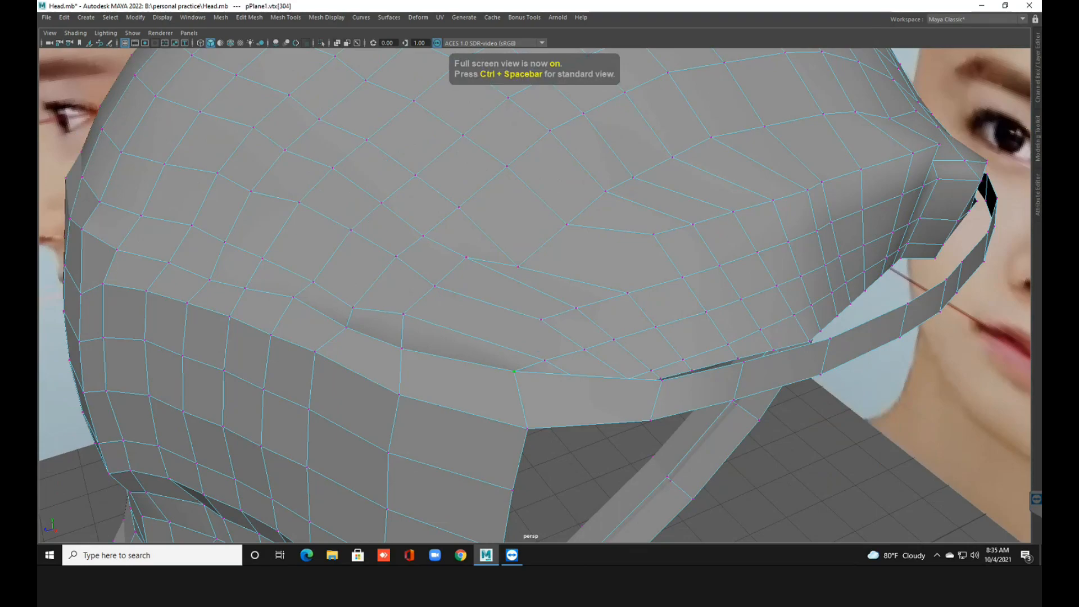
key(w)
drag(513, 371, 458, 384)
key(ctrl+z)
Insert an edge loop across the side rim strip in its first segment behind the forehead corner, using the Insert Edge Loop tool.
right_drag(520, 267, 568, 253)
shift+right_click(609, 263)
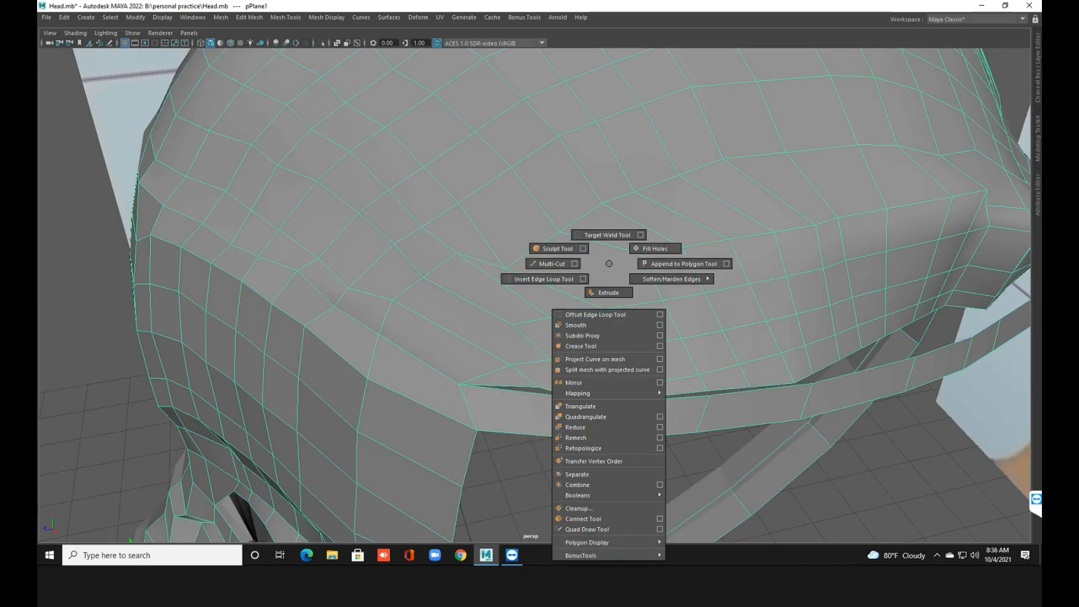
click(544, 279)
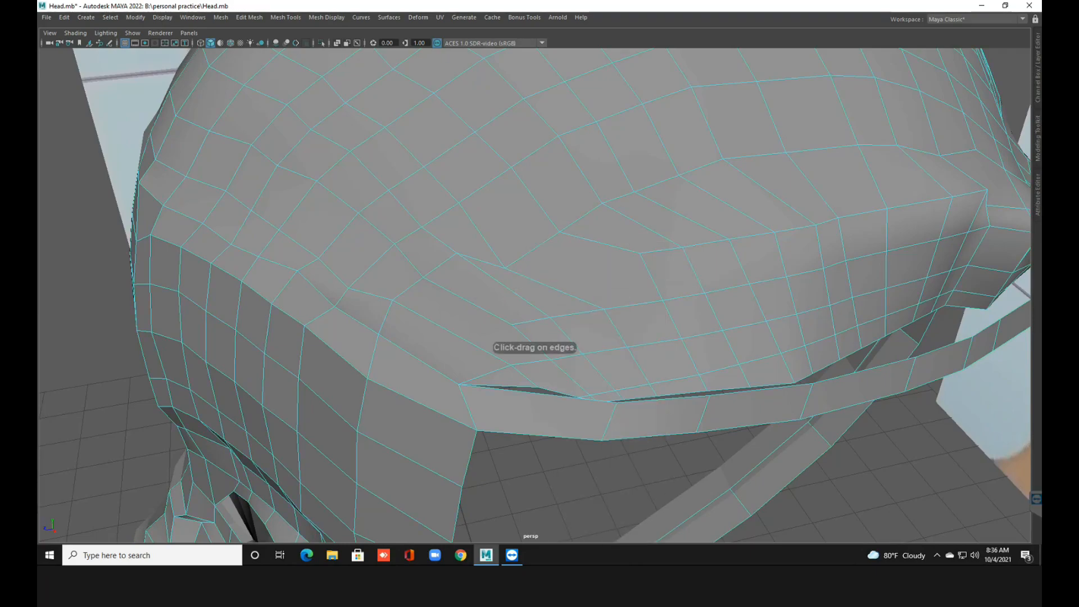
click(537, 416)
scroll(534, 295, up, 2)
alt+middle_drag(534, 295, 474, 210)
alt+drag(535, 295, 490, 337)
scroll(535, 295, up, 2)
alt+middle_drag(534, 295, 582, 229)
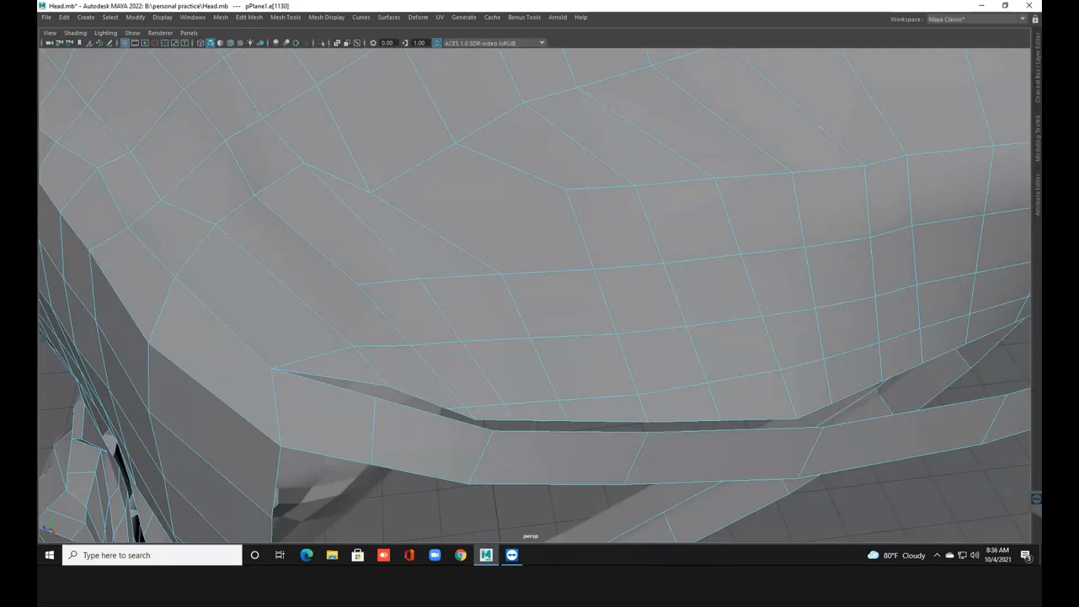
Undo the last edge loop and insert new loops across the middle of the side rim strip, matching the head's columns.
alt+middle_drag(535, 295, 276, 273)
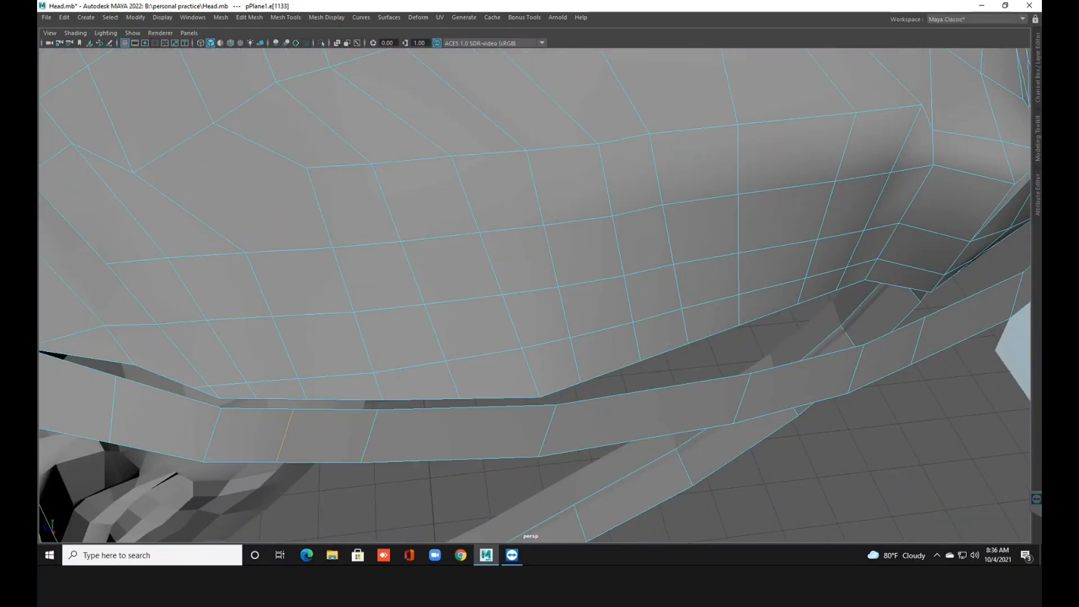
key(ctrl+z)
alt+middle_drag(534, 295, 337, 333)
click(395, 438)
click(459, 427)
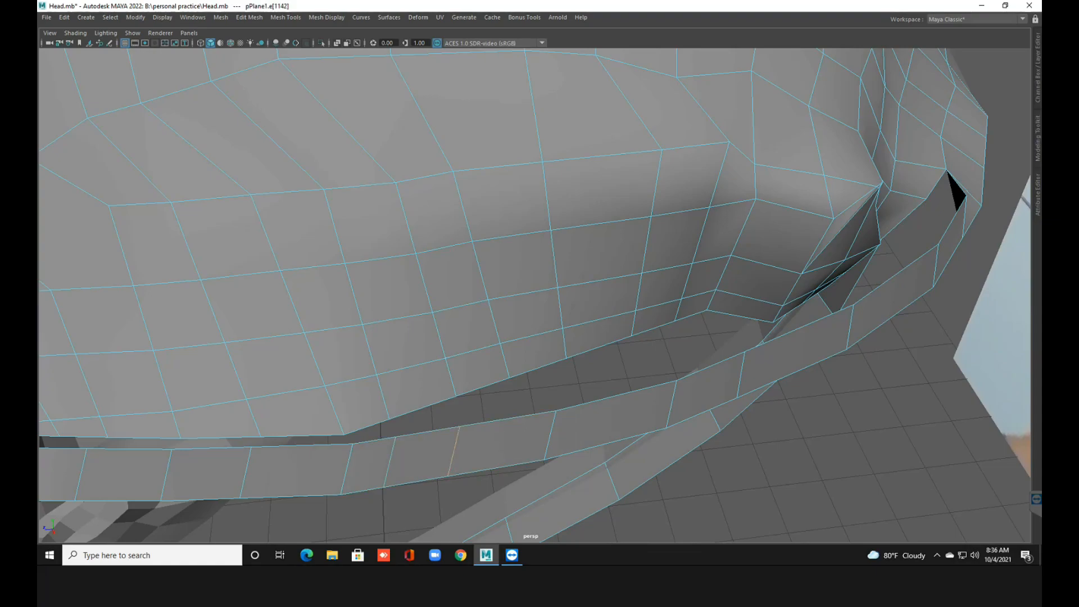
Insert the remaining edge loops across the rim strip below the rear end of the recess.
alt+middle_drag(587, 403, 389, 448)
alt+drag(389, 448, 298, 449)
click(448, 417)
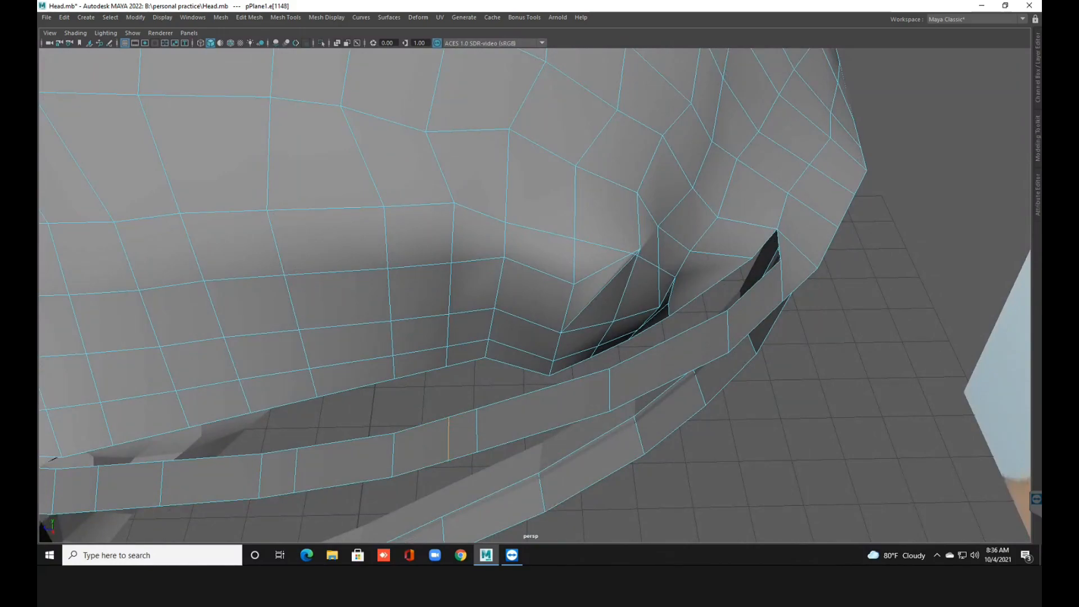
alt+middle_drag(547, 409, 511, 440)
alt+drag(510, 440, 402, 433)
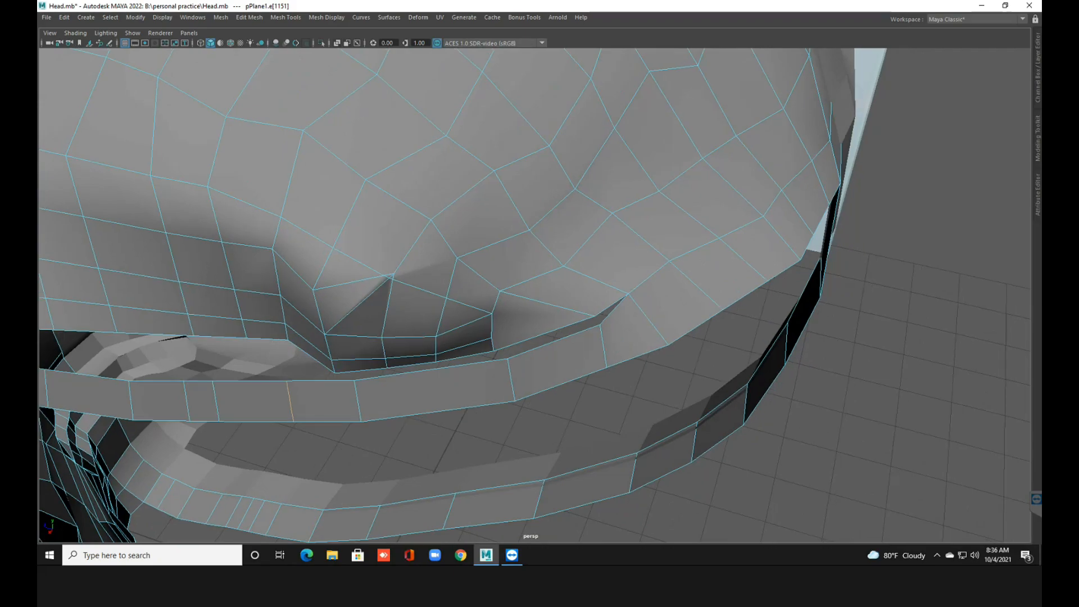
click(442, 410)
scroll(534, 295, down, 8)
alt+drag(442, 410, 517, 365)
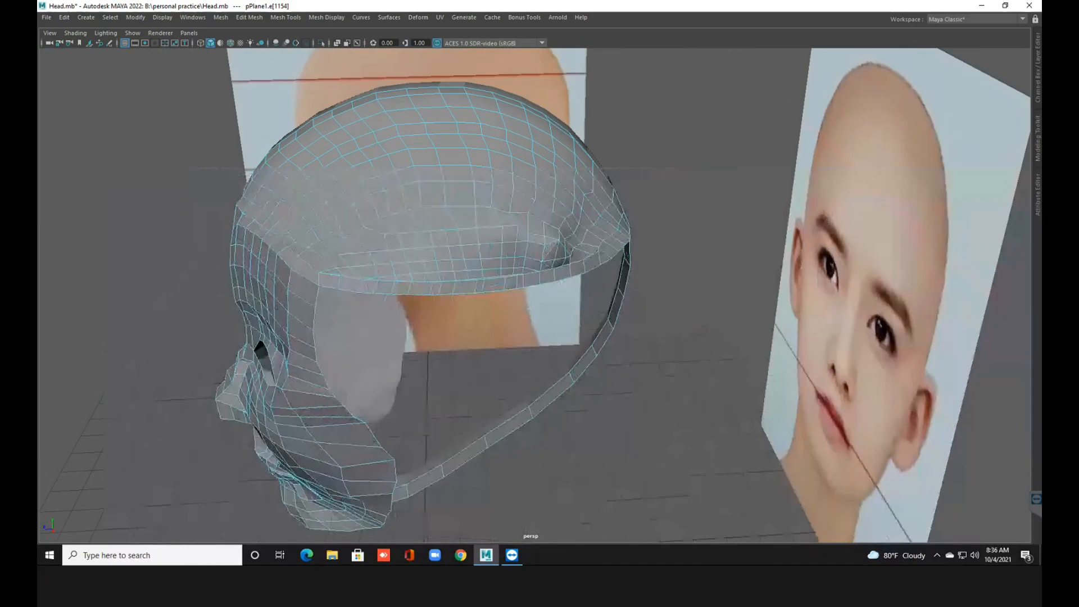
Merge two lower-edge vertices of the head with the matching rim strip vertices just behind the forehead corner.
right_drag(445, 269, 402, 267)
scroll(402, 266, up, 5)
alt+middle_drag(403, 267, 462, 278)
alt+drag(462, 278, 506, 382)
alt+middle_drag(506, 382, 511, 310)
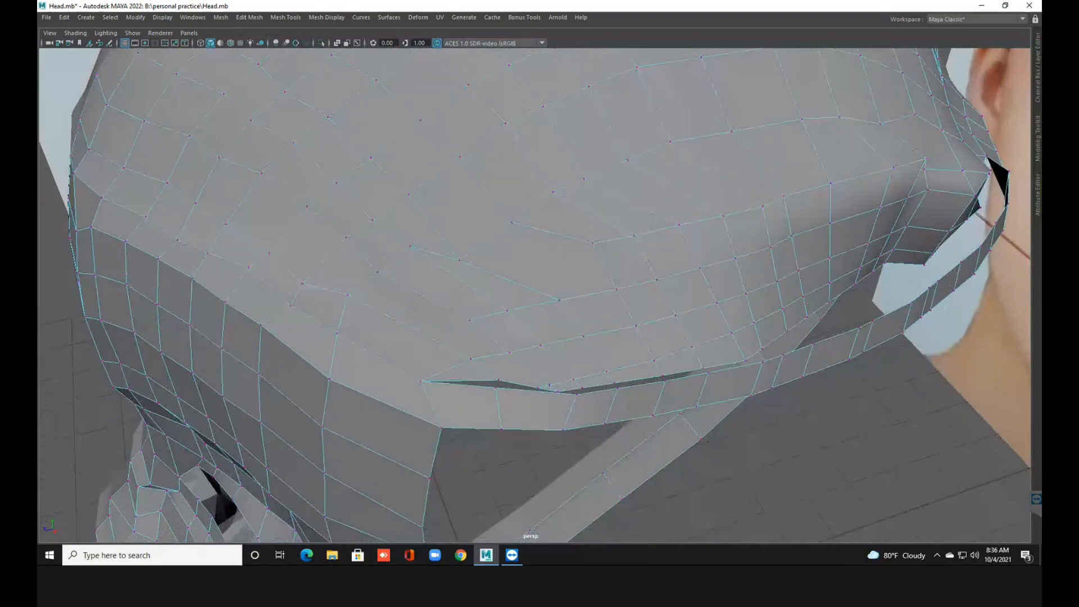
drag(486, 372, 508, 395)
shift+right_drag(497, 387, 503, 319)
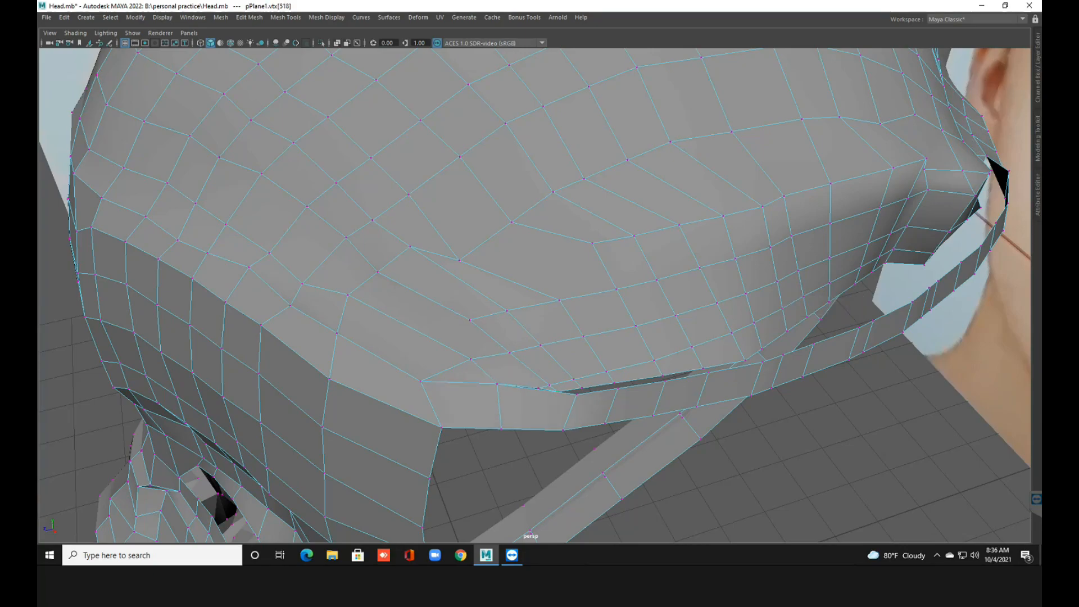
click(577, 394)
shift+right_drag(585, 398, 635, 328)
scroll(582, 266, up, 3)
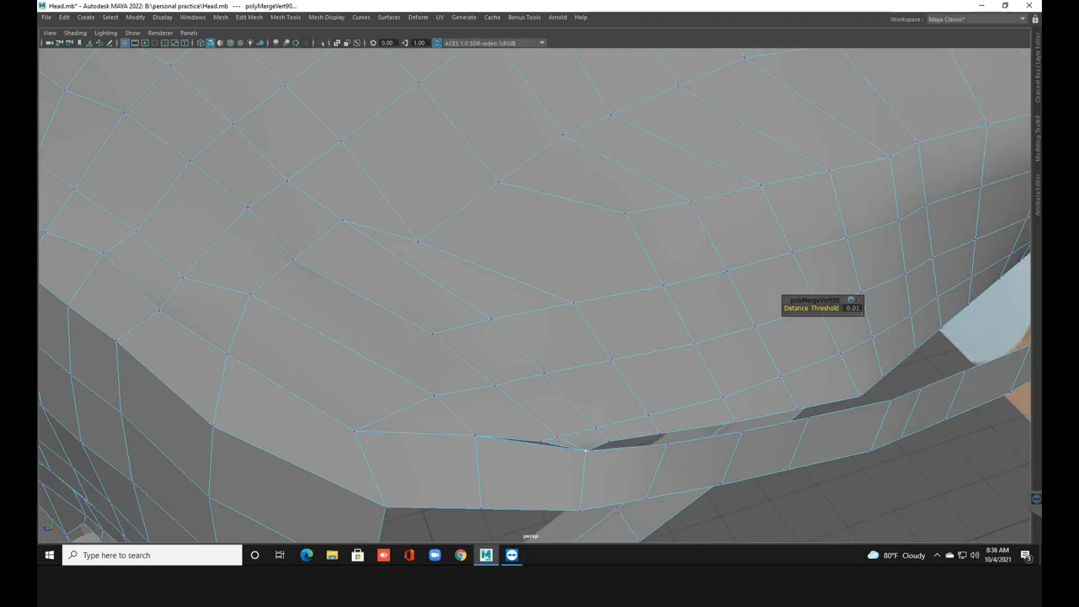
right_drag(582, 266, 582, 295)
click(561, 443)
key(Delete)
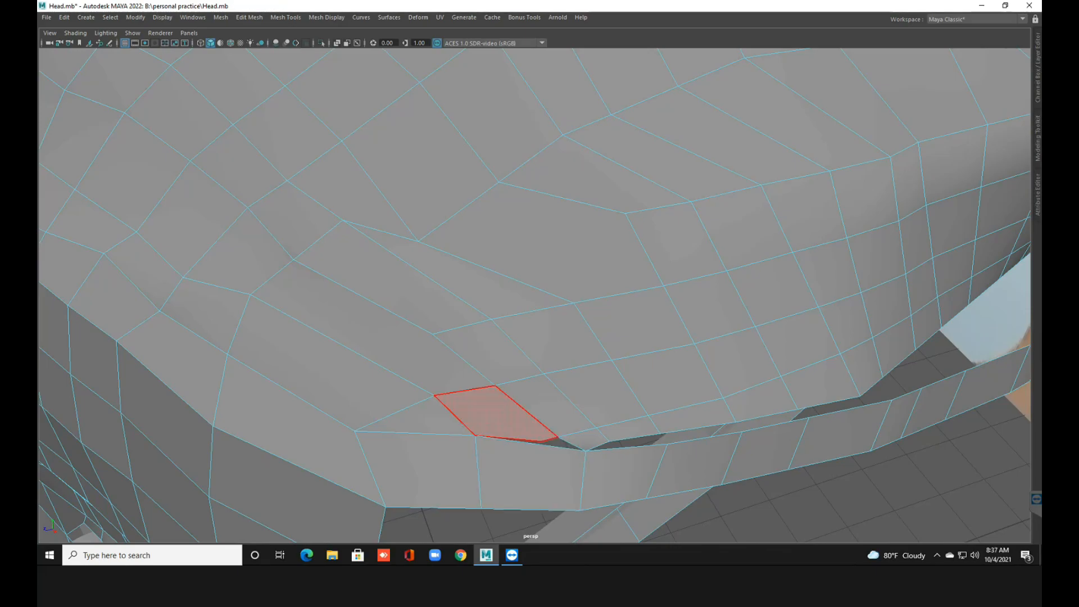
click(554, 337)
right_click(538, 266)
right_drag(538, 266, 610, 290)
right_click(555, 265)
click(562, 443)
right_drag(578, 264, 619, 281)
key(F8)
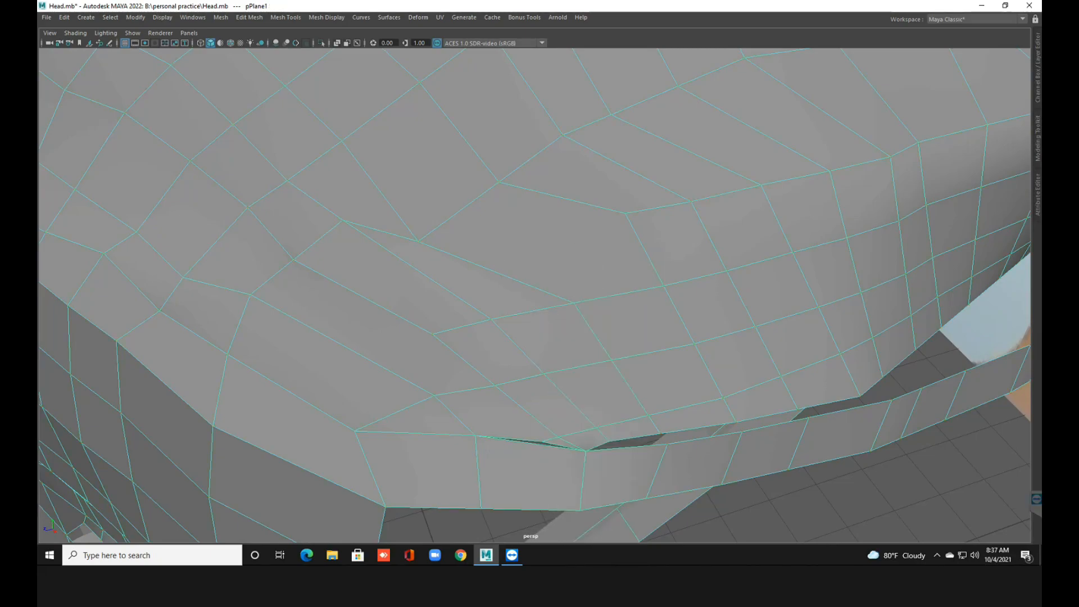
right_drag(578, 264, 475, 246)
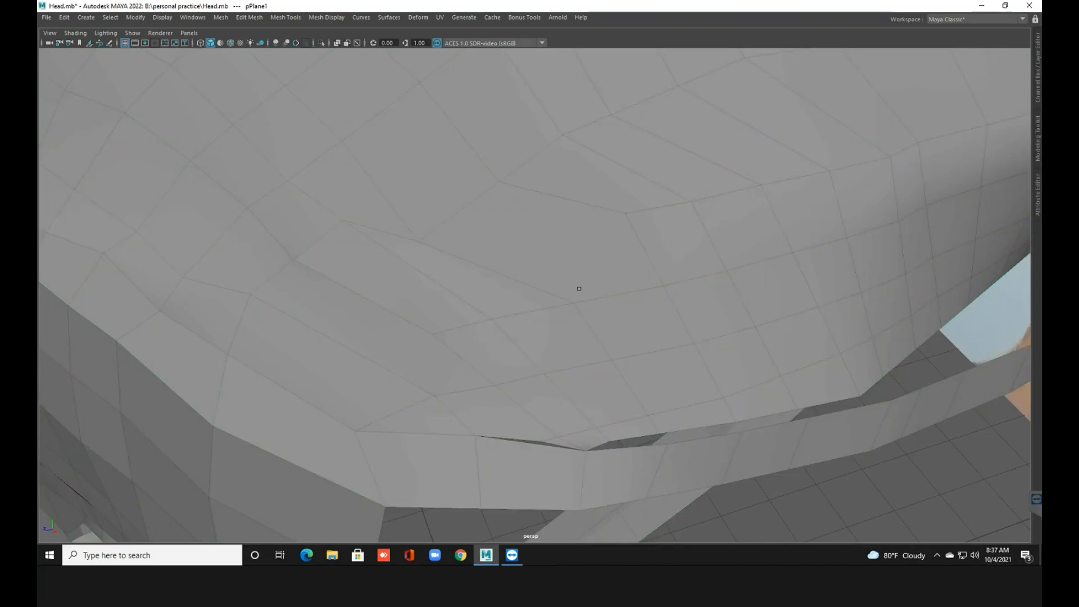
Cut a new edge line with Multi-Cut from the unmatched vertex at the small gap up into the head's side faces.
shift+right_drag(597, 261, 528, 276)
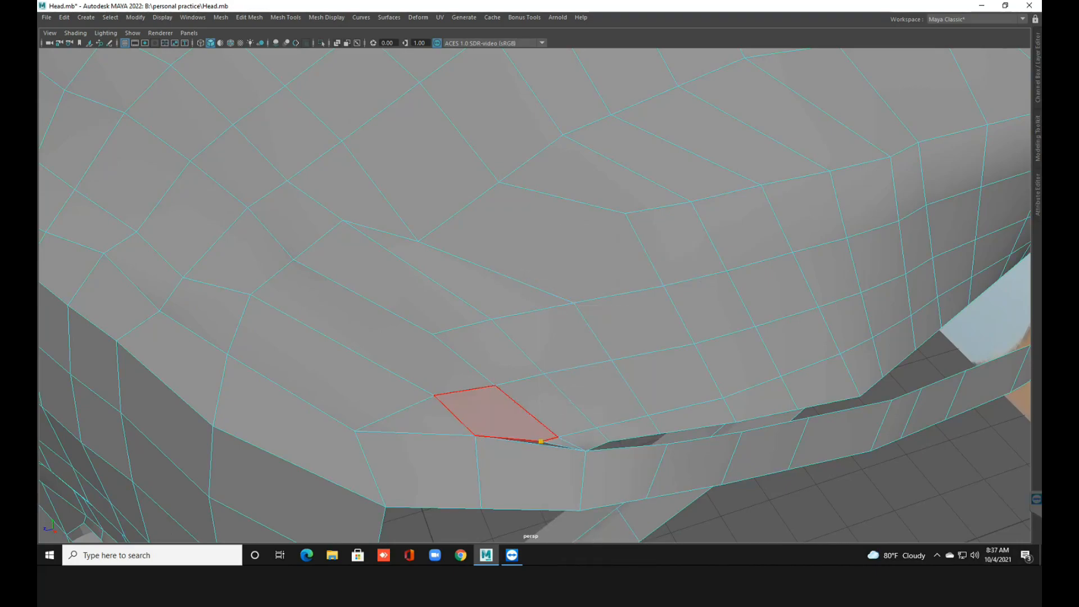
click(432, 334)
click(272, 277)
key(Return)
Insert an edge loop across the rim strip below the new cut and merge its upper vertex with the cut's end vertex.
right_click(540, 435)
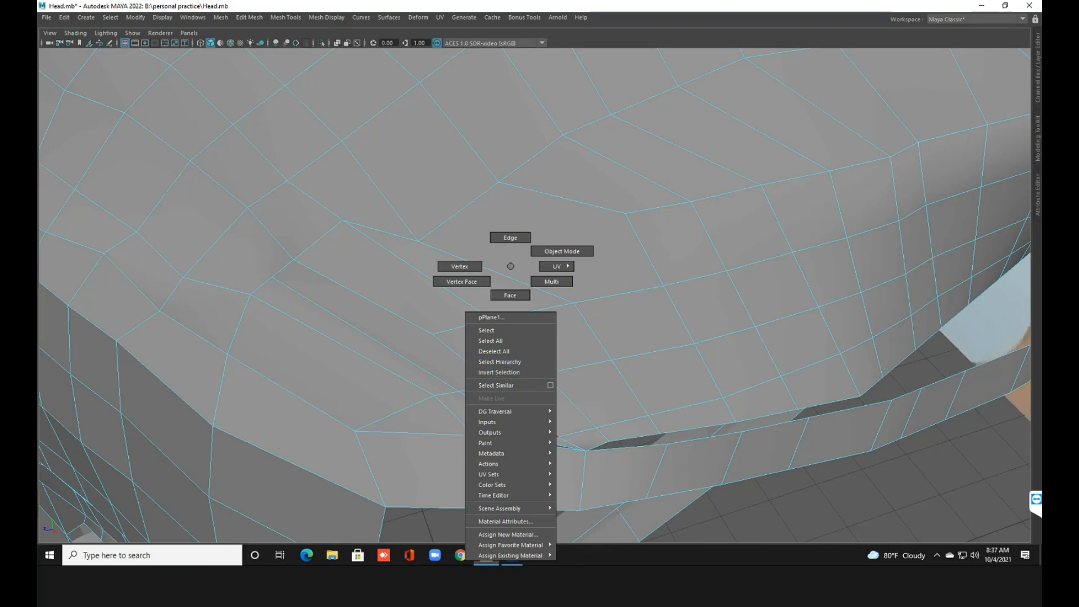
click(562, 251)
shift+right_click(639, 247)
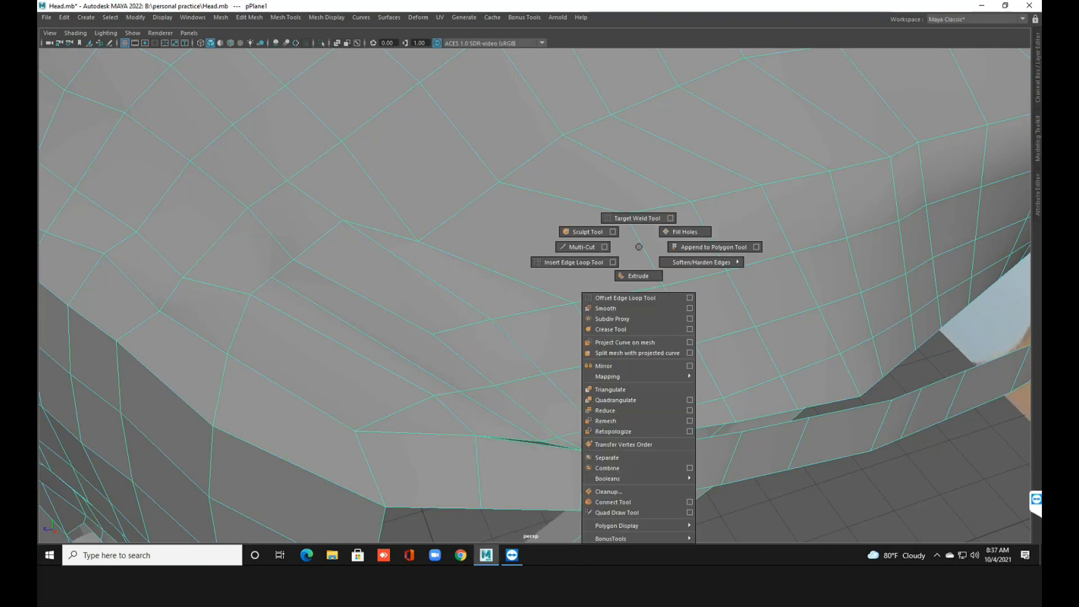
click(573, 262)
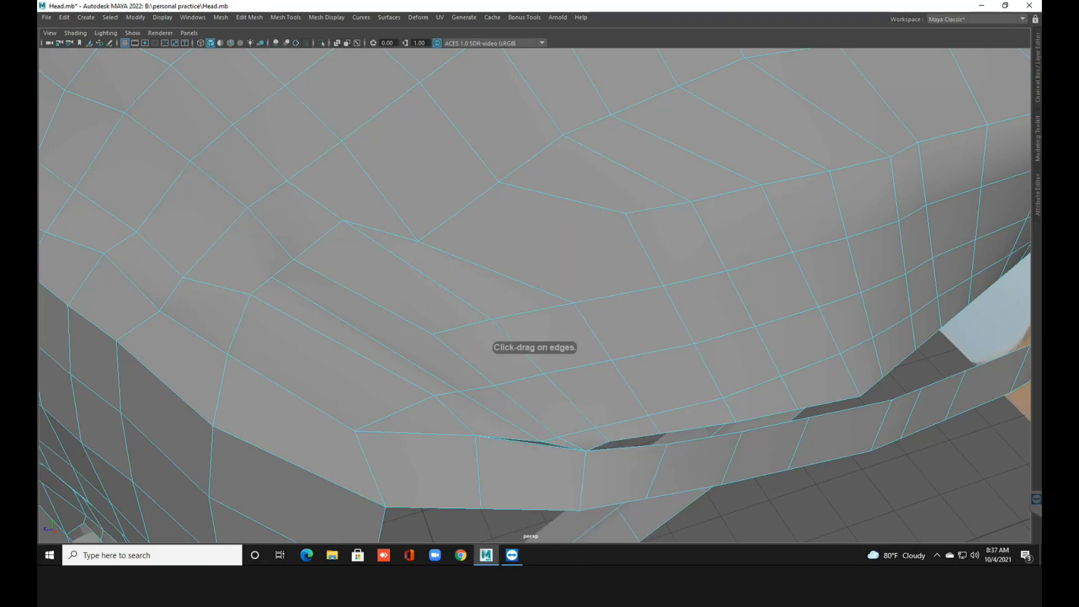
click(536, 444)
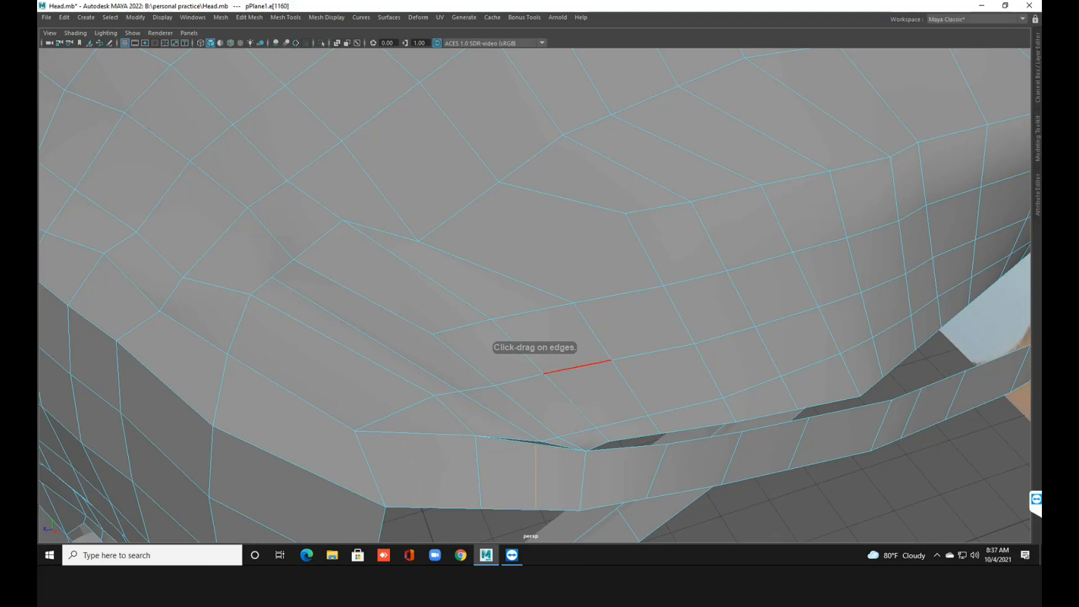
key(F9)
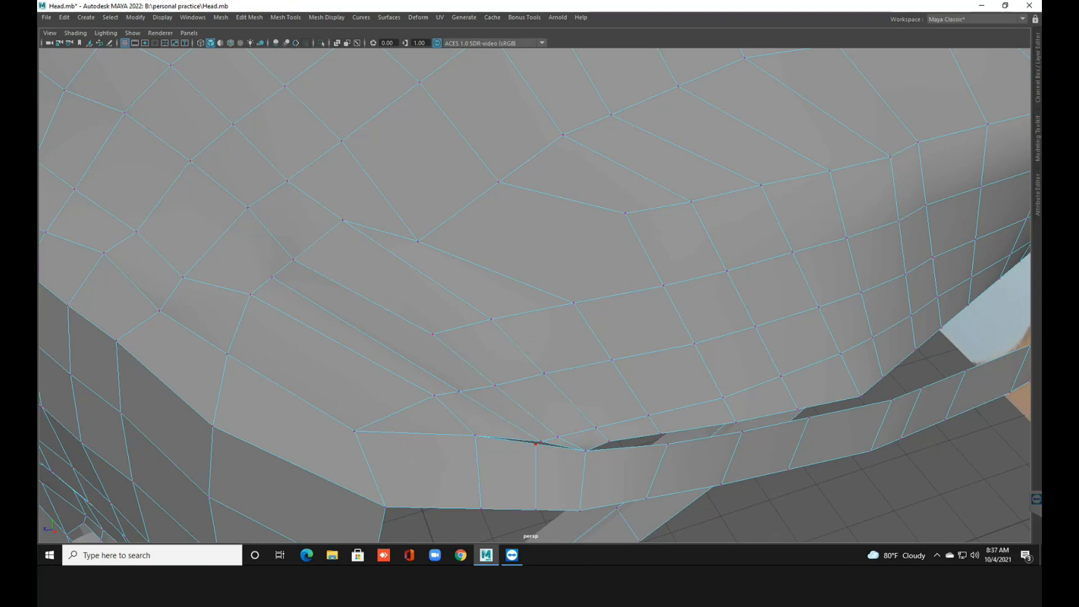
click(540, 442)
shift+right_drag(541, 442, 571, 299)
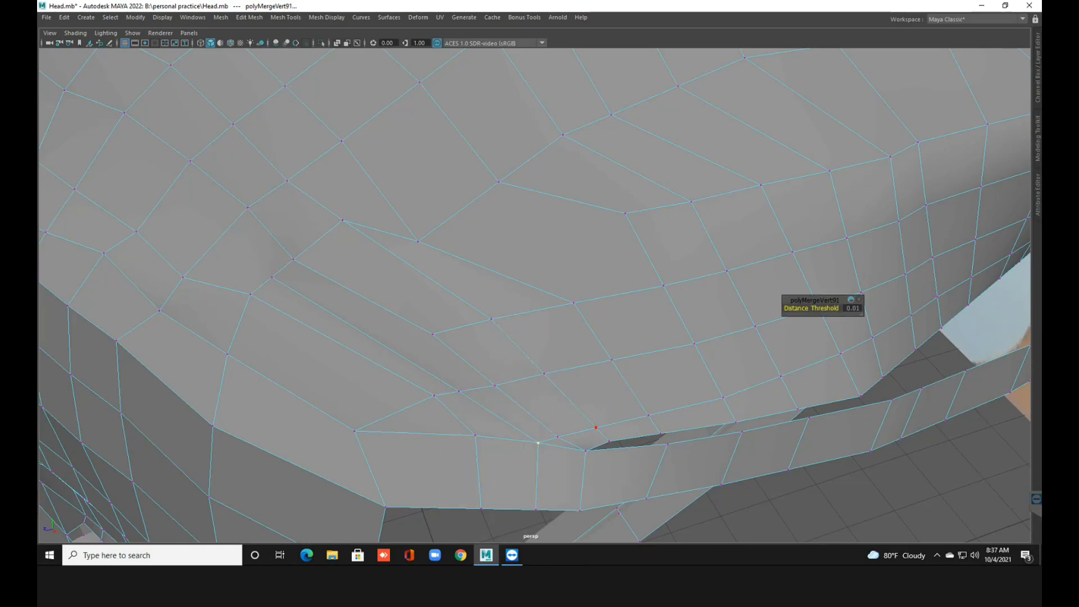
Insert another edge loop across the rim strip under the unmatched head vertex at the front end of the remaining gap.
click(609, 441)
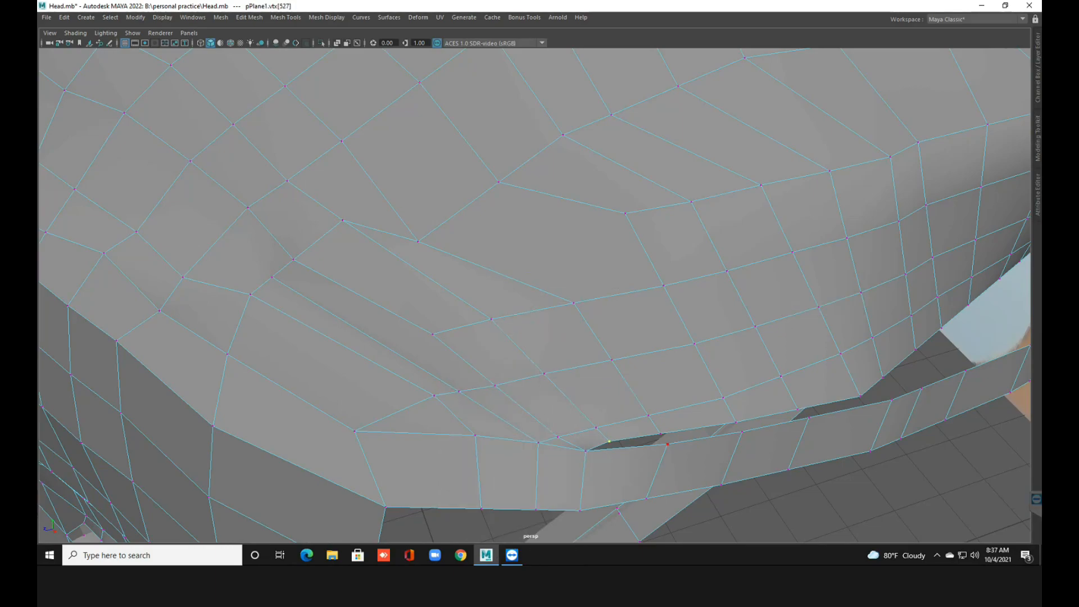
right_drag(633, 264, 686, 250)
shift+right_drag(730, 220, 674, 236)
click(611, 449)
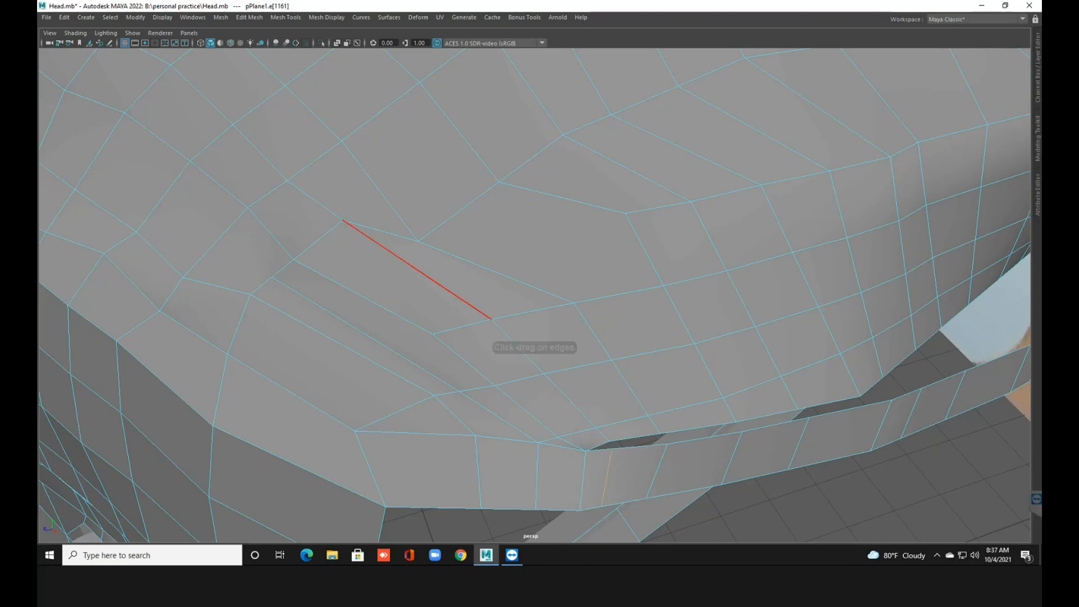
key(F9)
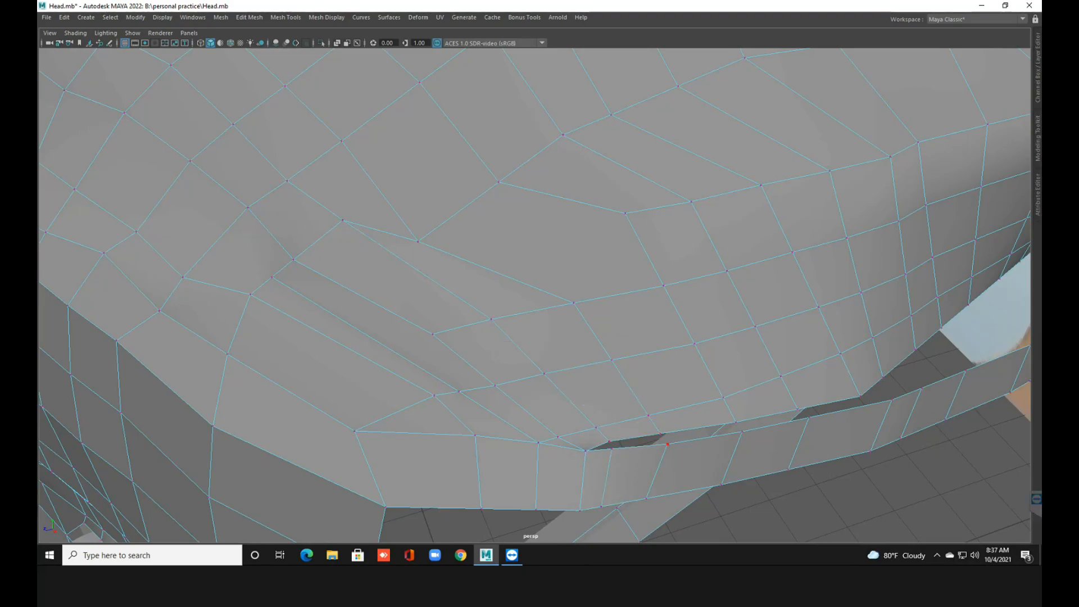
Merge three pairs of head and rim strip vertices along the front part of the gap.
click(661, 434)
shift+right_drag(665, 400, 712, 345)
click(735, 422)
shift+right_drag(742, 400, 802, 352)
click(610, 441)
shift+click(612, 449)
shift+right_drag(616, 399, 683, 348)
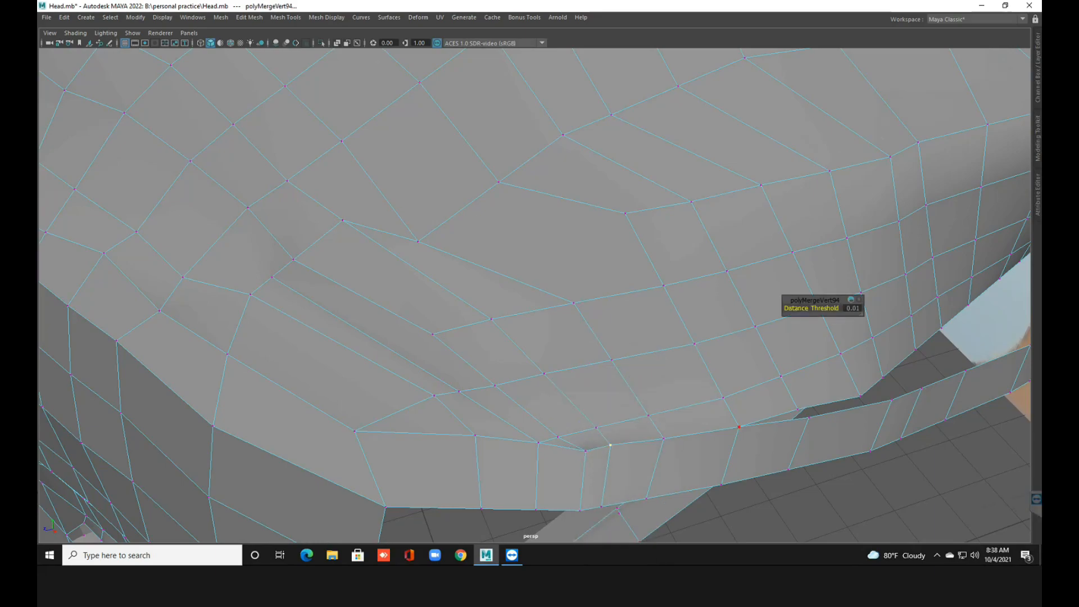
Close the gap further rearward by merging the next two head vertices with the rim strip vertices below them.
alt+drag(738, 427, 540, 416)
alt+middle_drag(539, 359, 553, 420)
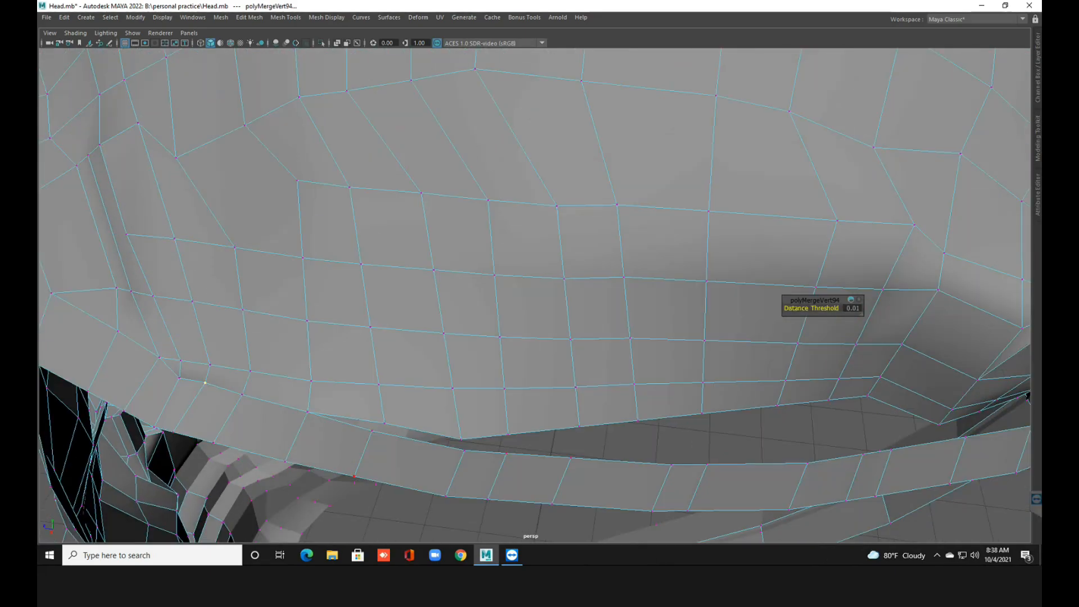
click(371, 430)
shift+click(385, 423)
shift+right_drag(383, 399, 434, 354)
click(460, 439)
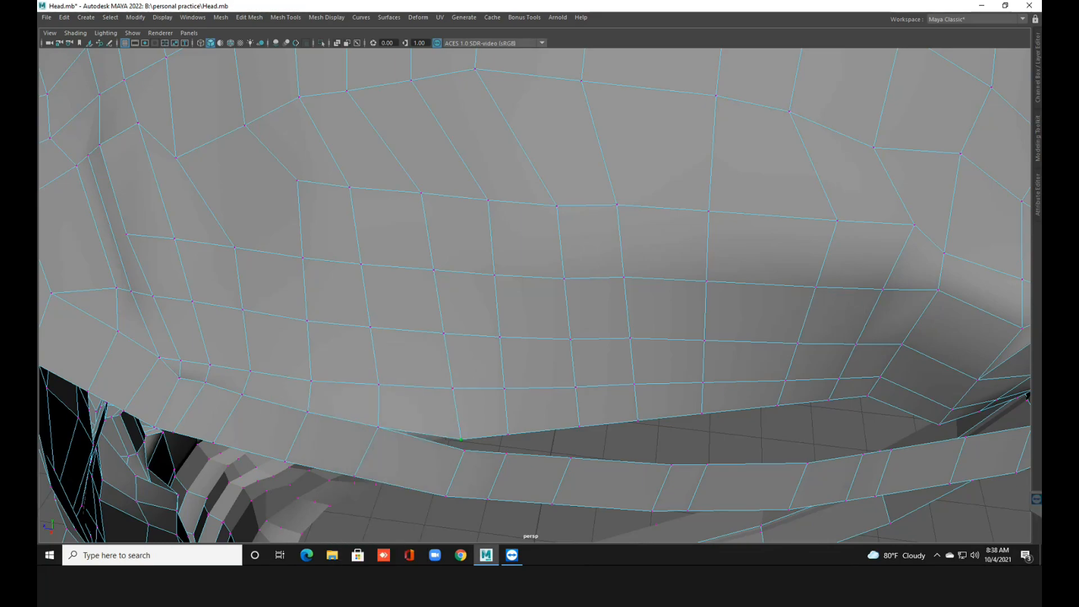
click(461, 439)
shift+right_drag(469, 399, 525, 315)
Merge three more head vertices with their rim strip counterparts toward the recess, undoing the accidental vertex averaging.
click(508, 434)
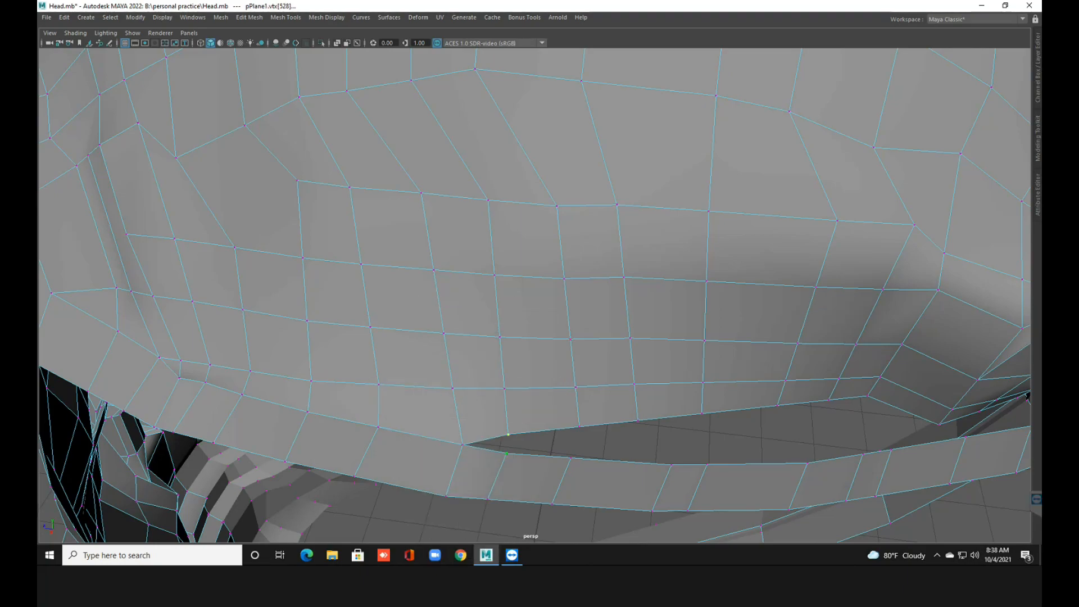
shift+right_drag(506, 394, 576, 387)
click(578, 426)
shift+click(571, 458)
shift+right_drag(572, 449, 709, 385)
click(637, 420)
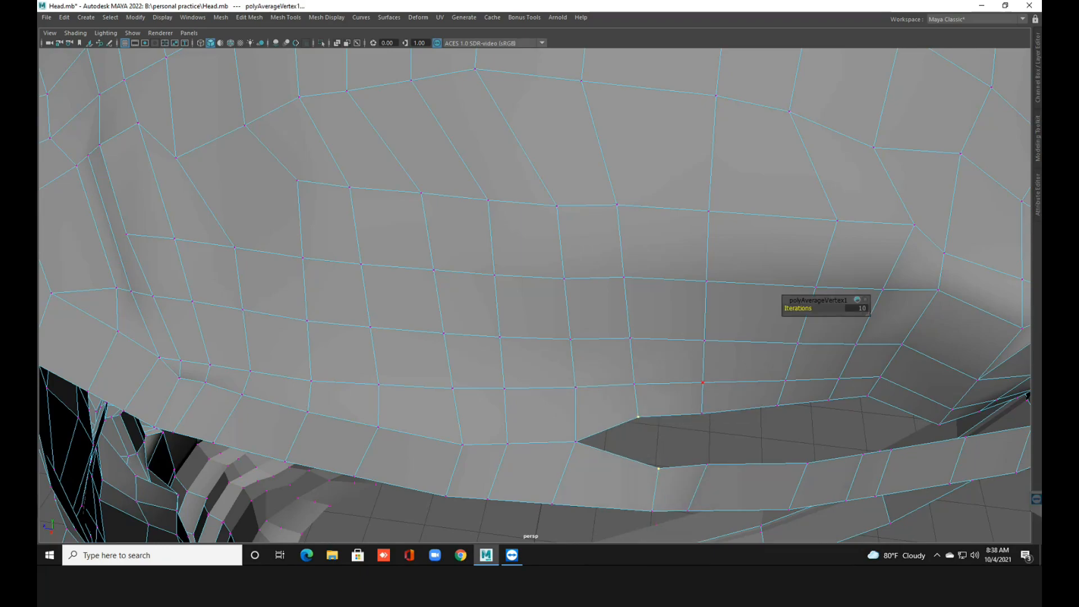
key(ctrl+z)
shift+right_drag(650, 394, 665, 357)
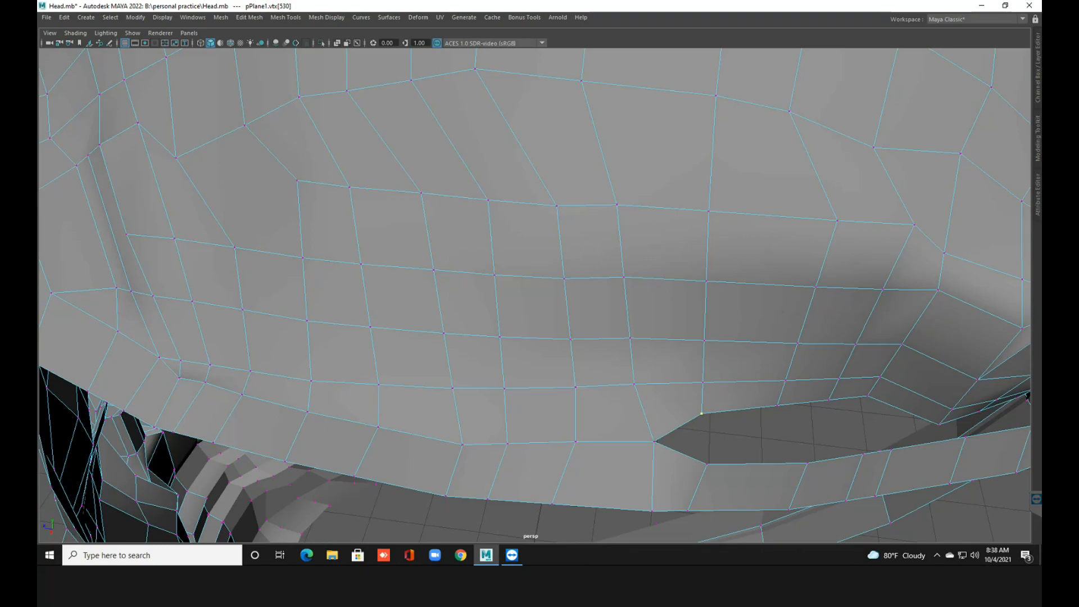
Merge the next three head vertices with the facing rim strip vertices along the front of the gap, up to the recess.
shift+right_drag(707, 400, 765, 285)
shift+right_drag(770, 328, 824, 307)
click(777, 405)
click(863, 453)
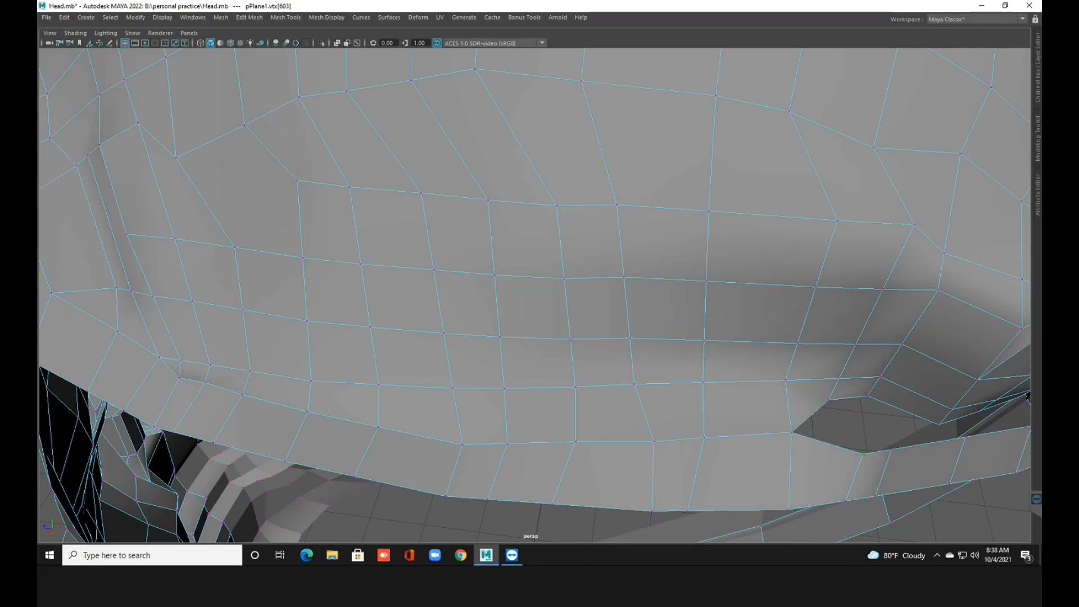
shift+right_drag(797, 247, 843, 230)
Merge the two rearmost open pairs of head and rim strip vertices at the gap's rear end behind the recess.
alt+drag(839, 379, 570, 354)
alt+middle_drag(570, 354, 314, 342)
click(758, 412)
mouse_move(759, 410)
shift+right_down()
mouse_move(762, 375)
mouse_move(767, 412)
shift+right_up()
shift+right_drag(787, 364, 809, 360)
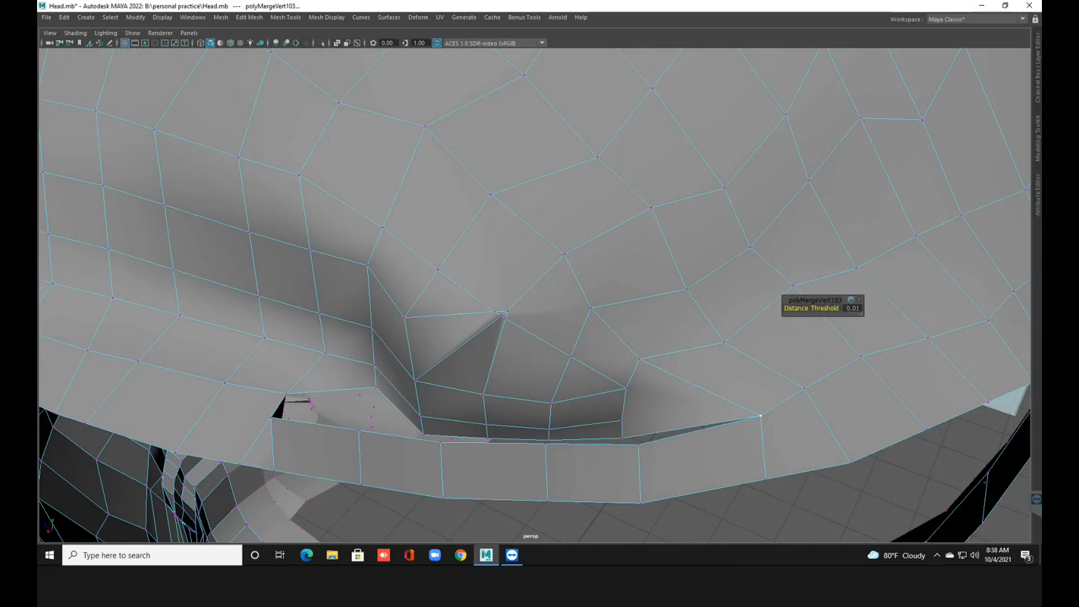
click(623, 437)
shift+click(638, 444)
shift+right_drag(639, 400, 712, 311)
key(ctrl+z)
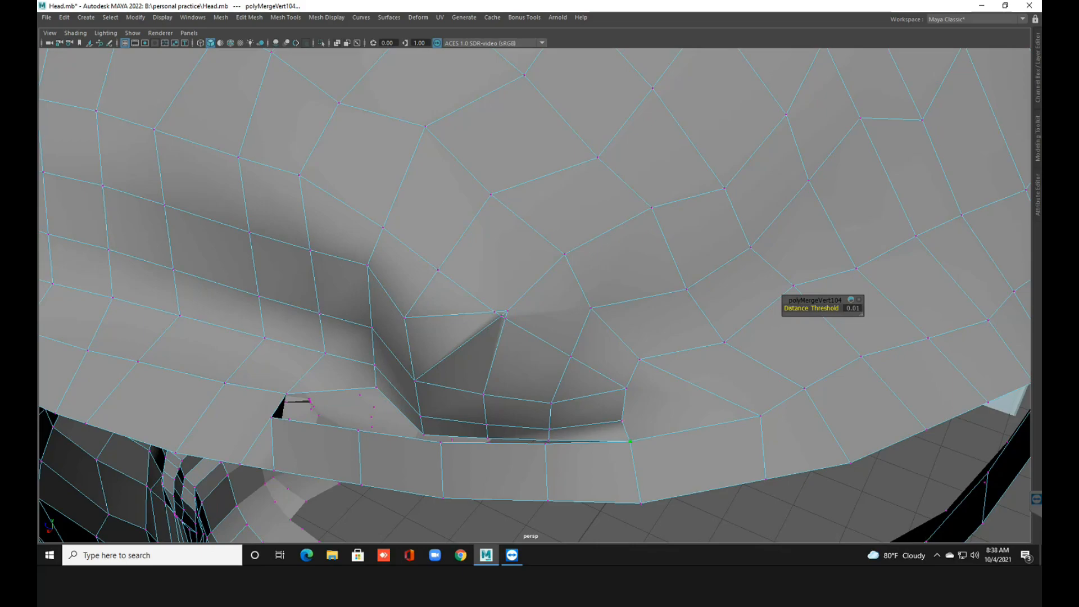
Merge two more head vertices directly beneath the recess with their rim strip counterparts.
click(548, 441)
shift+right_drag(545, 400, 590, 357)
click(487, 438)
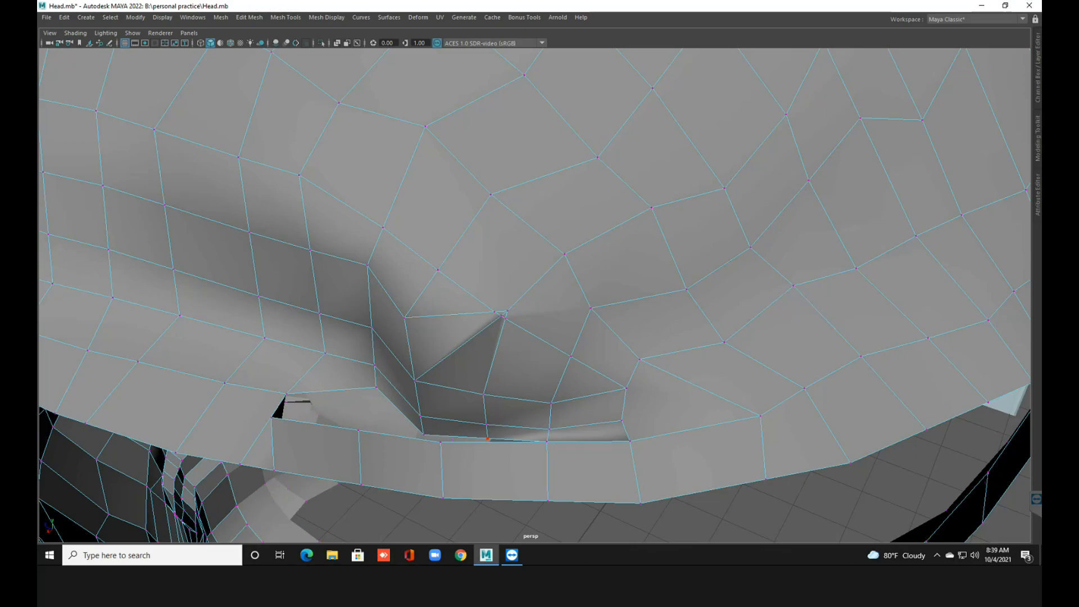
click(441, 443)
shift+right_drag(484, 446, 489, 322)
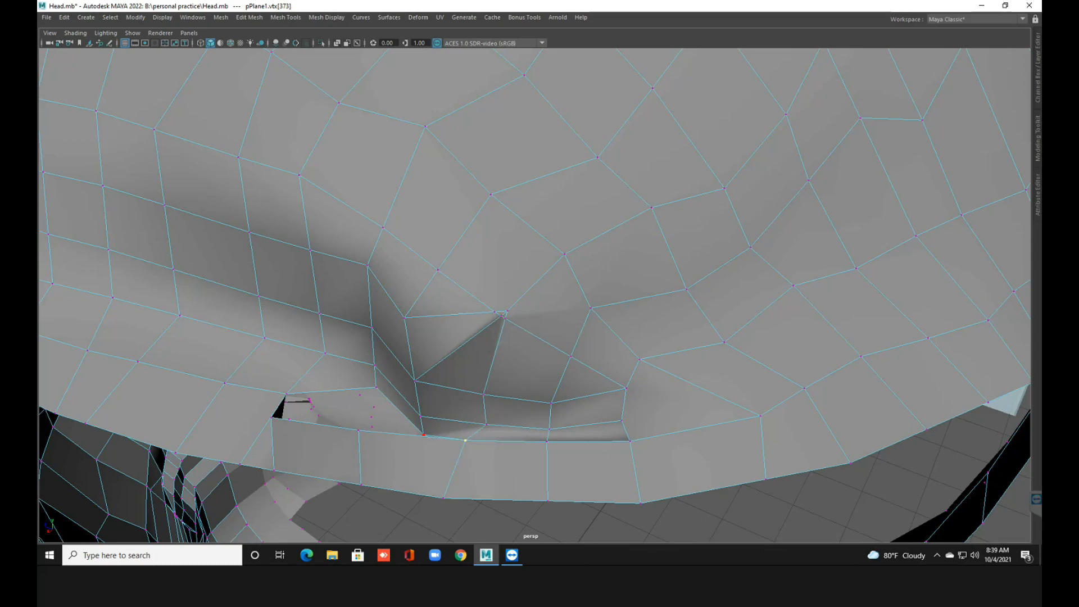
Insert an edge loop across the rim strip under the unmatched head vertex at the recess's front lower corner.
alt+drag(424, 435, 472, 452)
right_drag(474, 265, 559, 213)
shift+right_drag(559, 213, 558, 214)
key(F8)
shift+right_drag(620, 226, 520, 275)
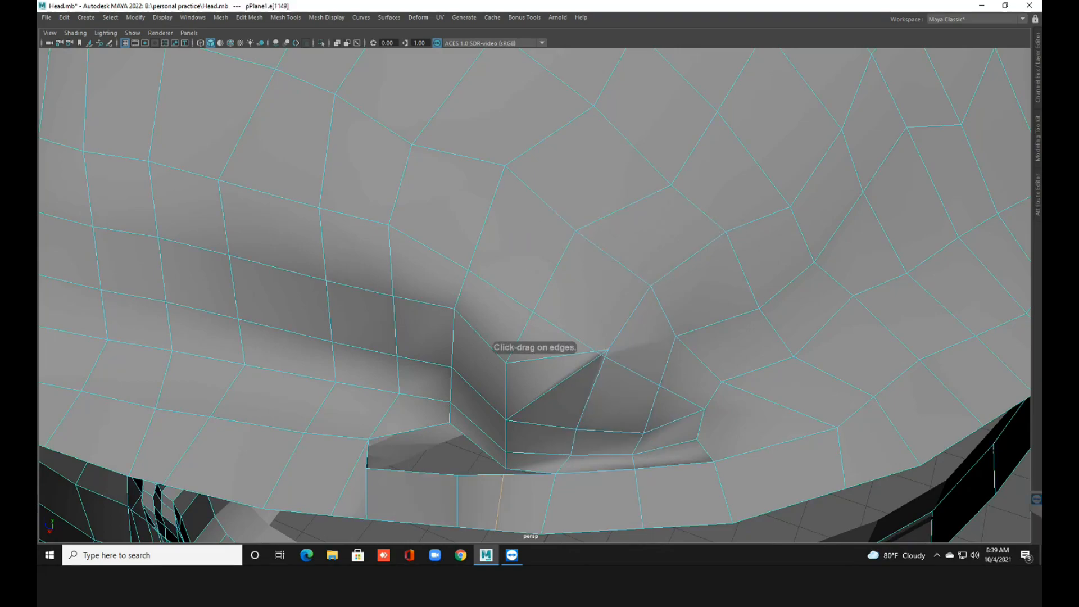
Merge the new loop's upper vertex and the next rim strip vertex forward with the head vertices above them.
right_drag(501, 266, 450, 267)
click(504, 473)
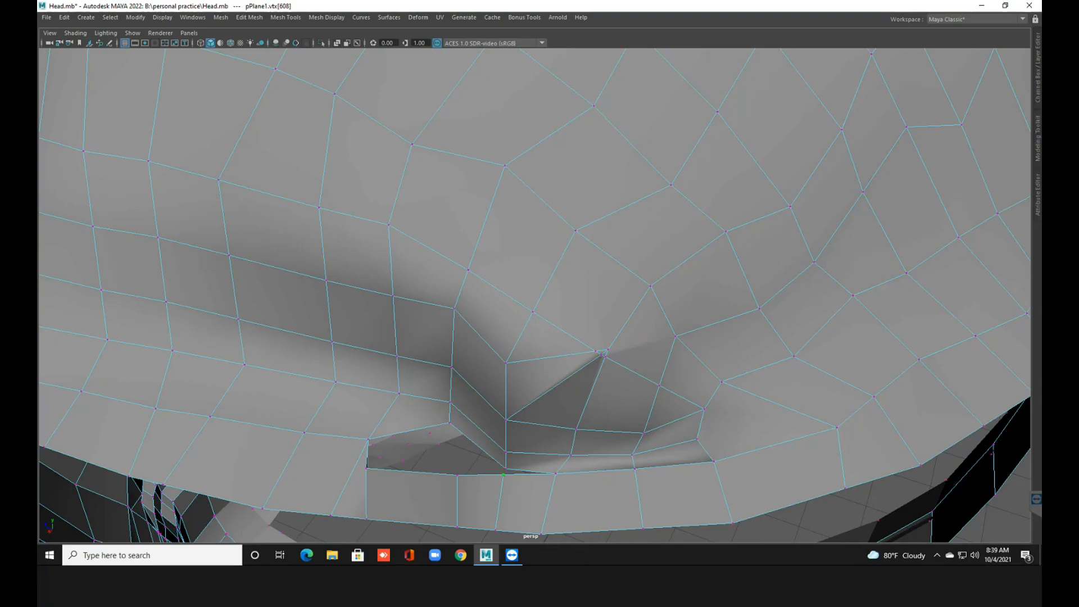
shift+right_drag(510, 271, 562, 256)
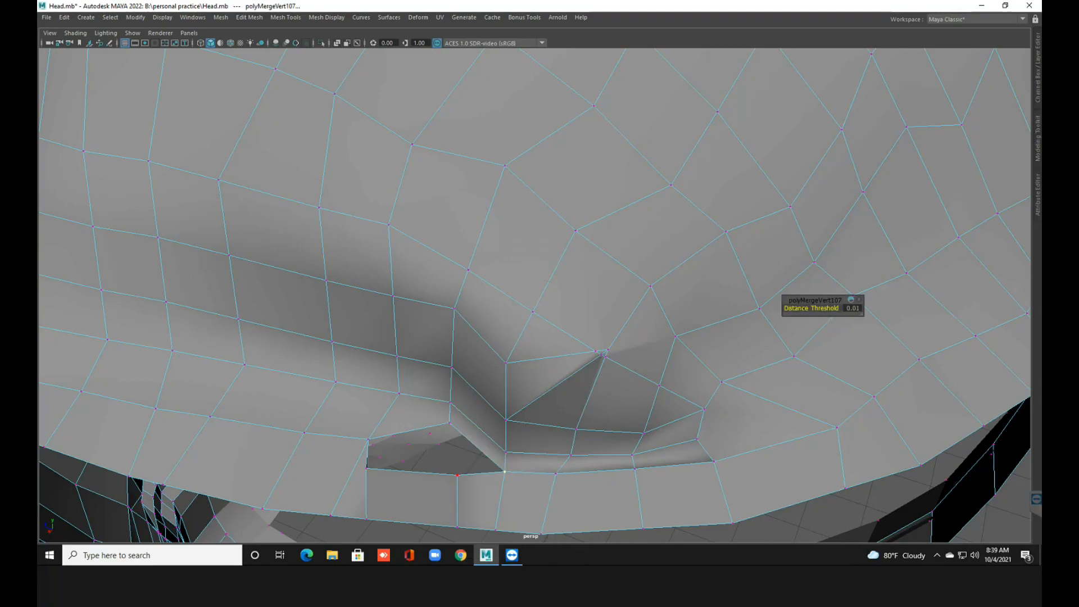
click(457, 474)
shift+click(449, 423)
shift+right_drag(446, 400, 508, 245)
Select the three border edges of the remaining triangular gap and fill it with a face.
scroll(509, 245, down, 5)
alt+drag(508, 245, 553, 264)
scroll(554, 264, up, 6)
scroll(554, 264, down, 3)
alt+middle_drag(553, 264, 481, 240)
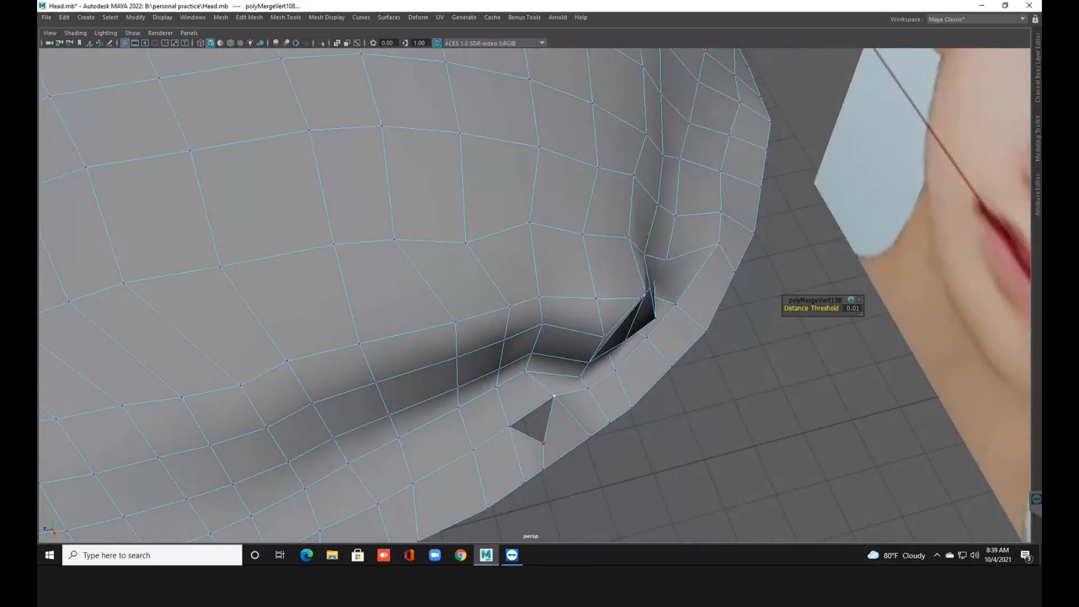
shift+right_drag(518, 269, 528, 328)
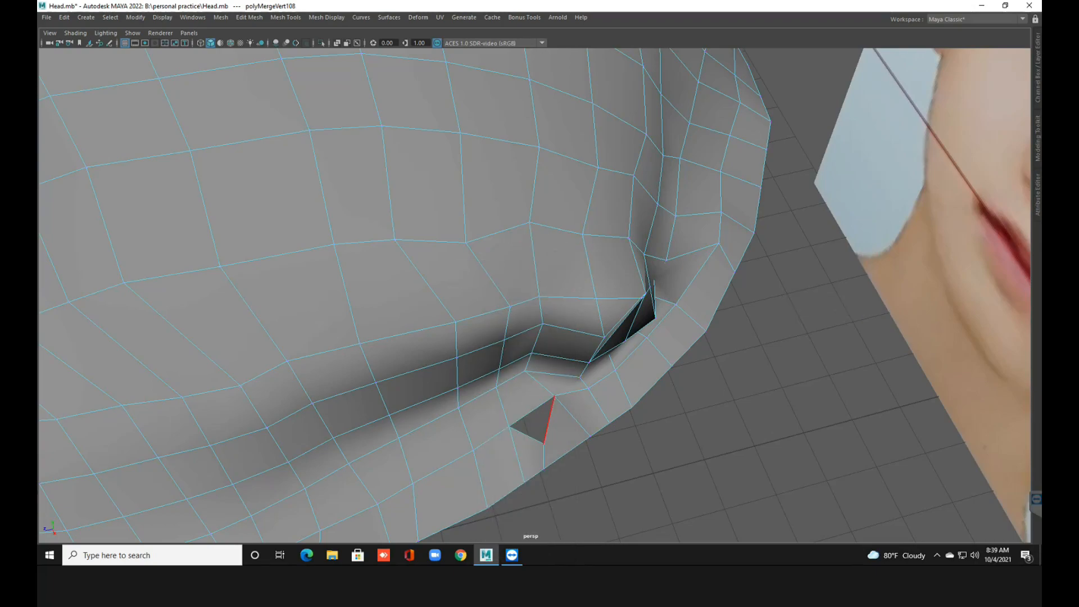
click(531, 411)
shift+click(527, 435)
shift+click(549, 419)
shift+right_drag(542, 347, 520, 484)
Move the three crowded vertices at the recess's pointed upper corner apart to even out the surrounding faces.
scroll(540, 382, down, 3)
alt+drag(539, 382, 499, 314)
right_drag(466, 265, 513, 265)
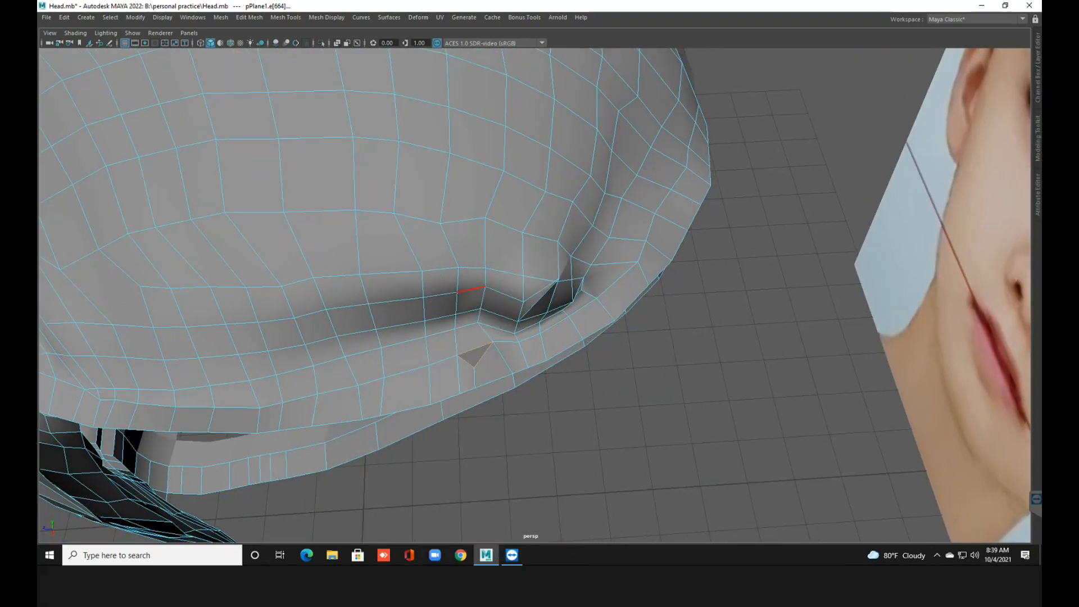
scroll(535, 295, up, 3)
alt+middle_drag(535, 295, 586, 328)
alt+drag(585, 329, 540, 315)
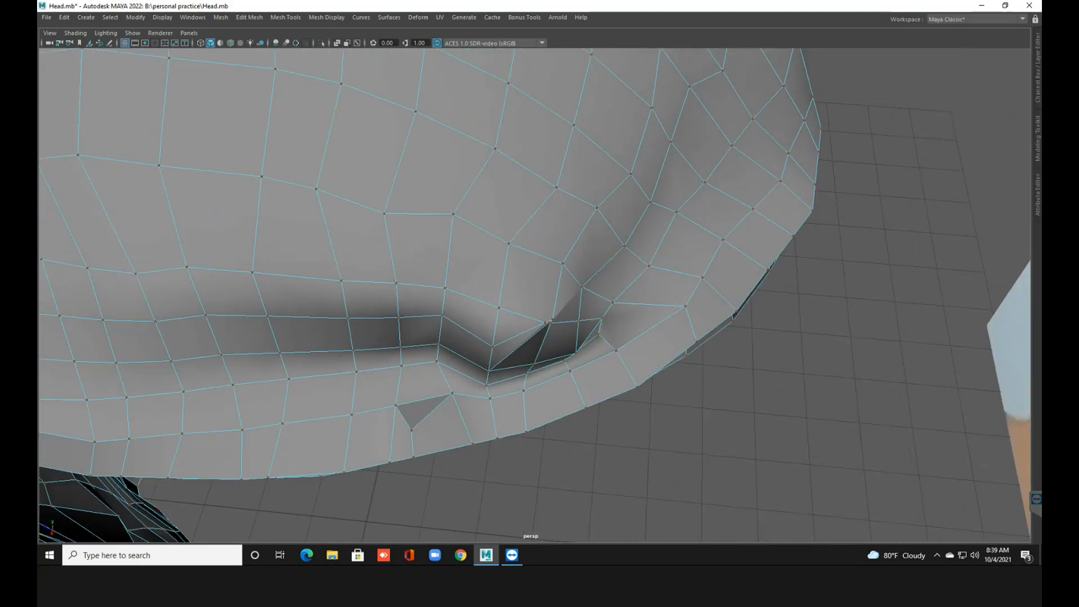
scroll(541, 315, up, 2)
alt+middle_drag(541, 315, 541, 358)
alt+drag(540, 358, 528, 318)
scroll(534, 296, up, 5)
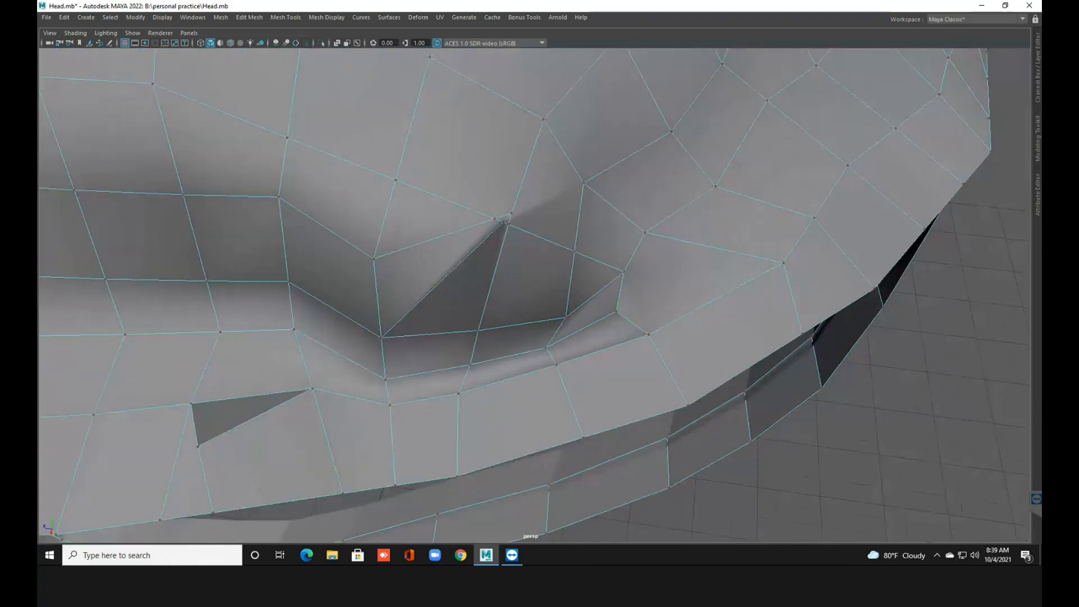
alt+middle_drag(535, 295, 548, 363)
scroll(535, 296, up, 1)
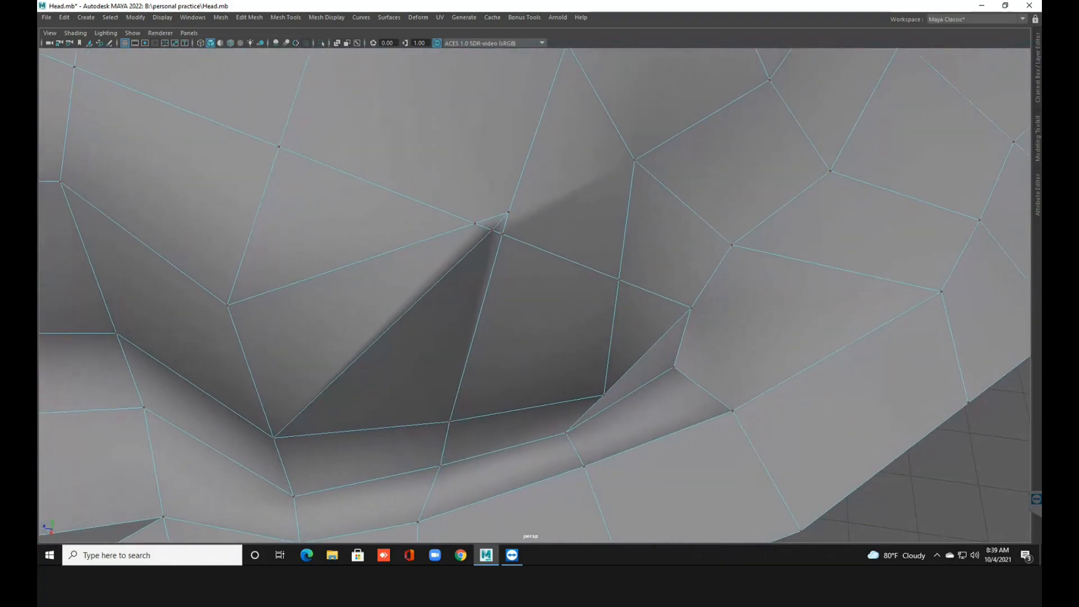
right_drag(468, 242, 414, 241)
click(509, 211)
key(w)
drag(508, 212, 518, 190)
click(474, 223)
drag(475, 223, 398, 184)
click(498, 232)
drag(501, 234, 661, 287)
scroll(595, 258, down, 3)
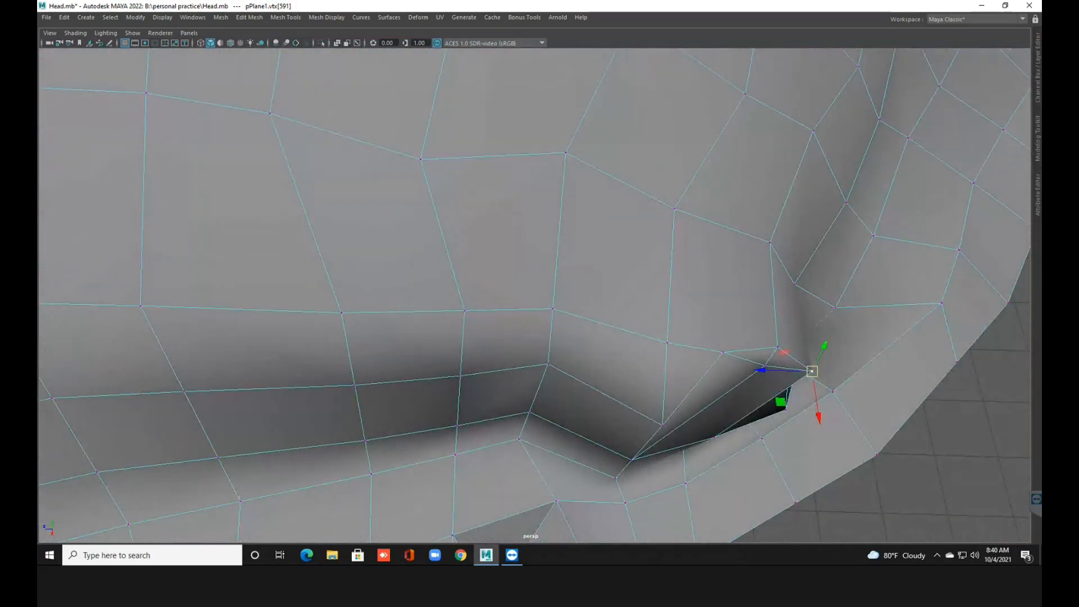
Delete the lower corner vertex of the filled triangle to merge it with the adjoining rim strip faces.
alt+middle_drag(660, 286, 658, 188)
right_drag(490, 266, 490, 295)
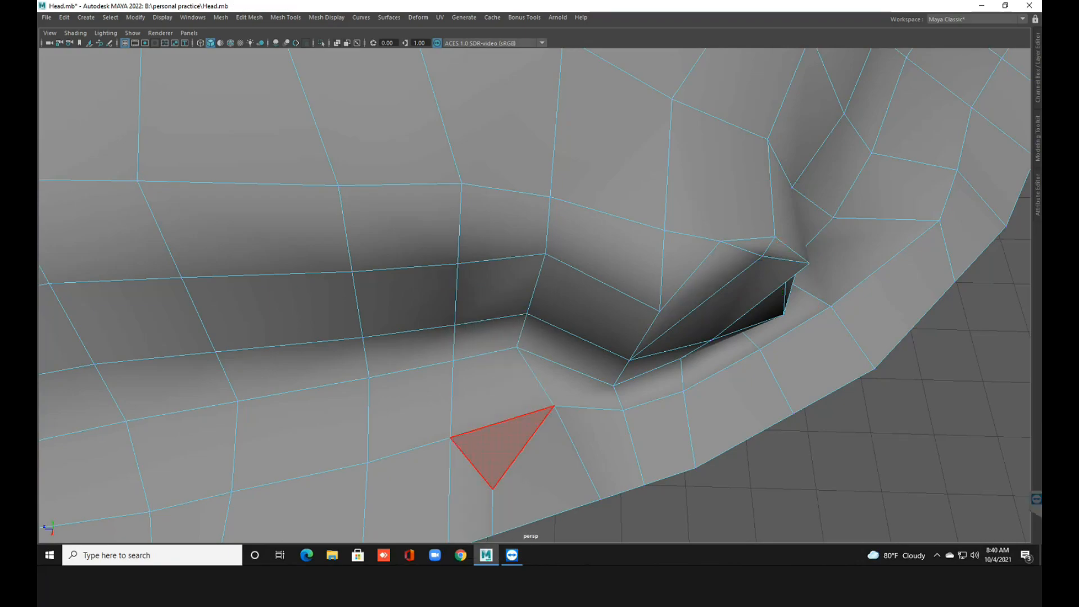
click(499, 444)
alt+drag(534, 481, 522, 343)
key(f)
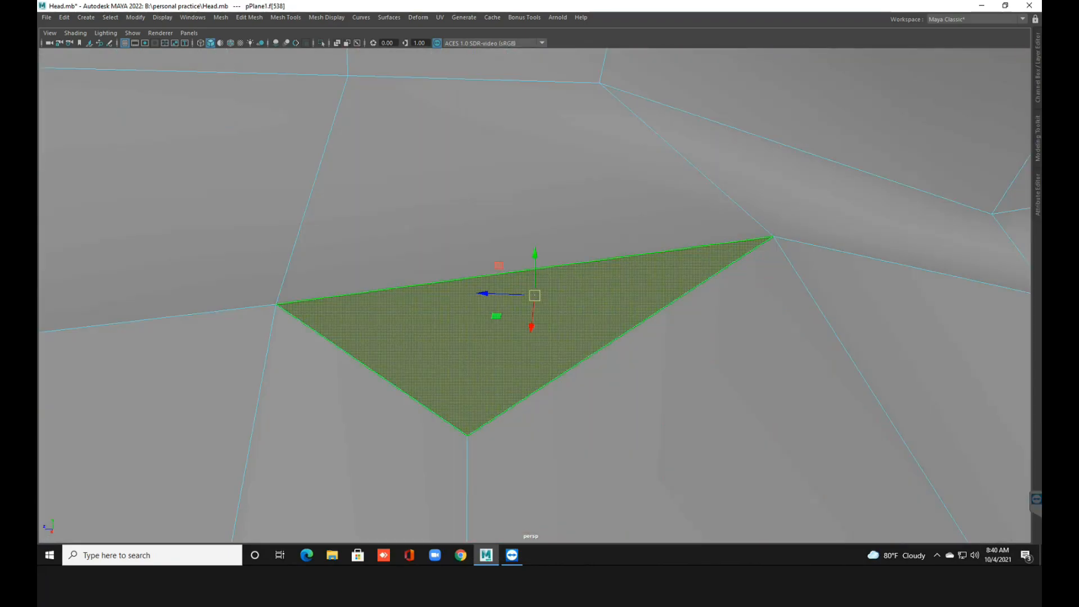
scroll(533, 295, down, 8)
alt+drag(534, 349, 609, 276)
right_drag(593, 260, 554, 252)
click(583, 285)
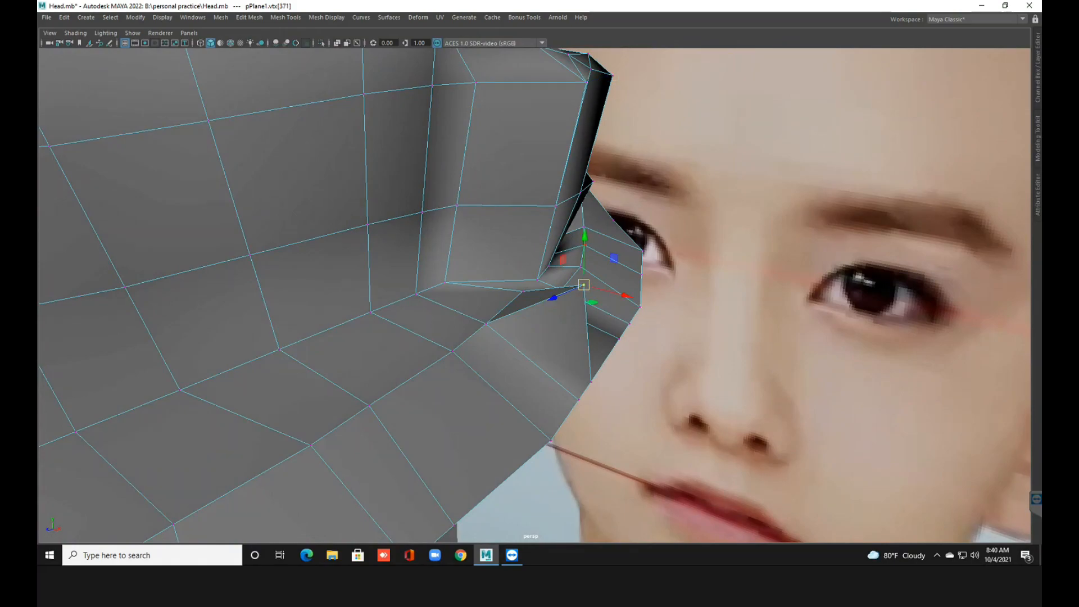
drag(583, 264, 533, 331)
shift+right_click(564, 373)
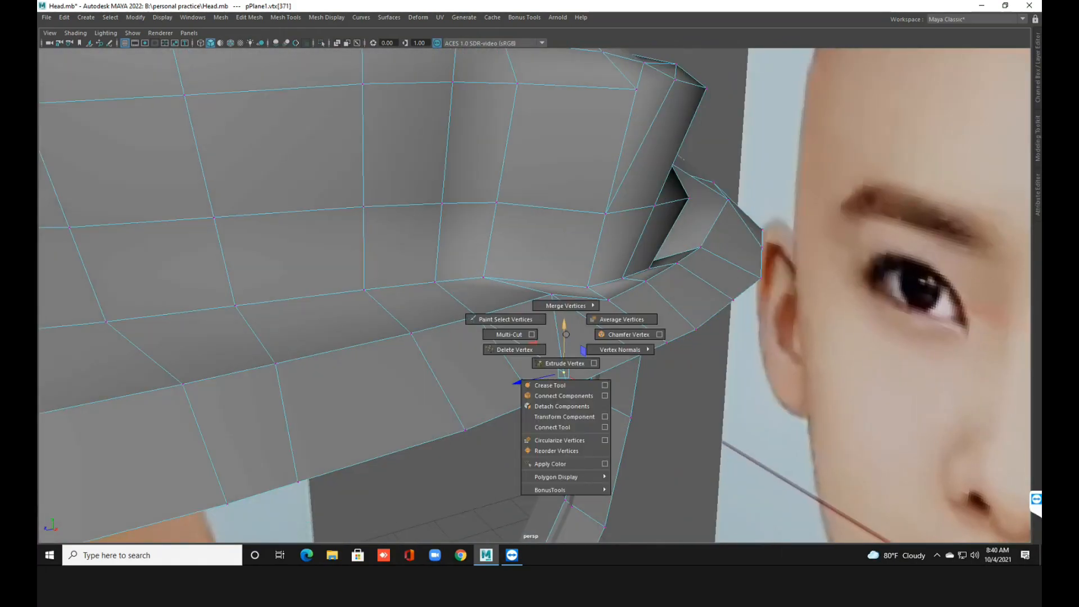
shift+right_drag(509, 335, 513, 350)
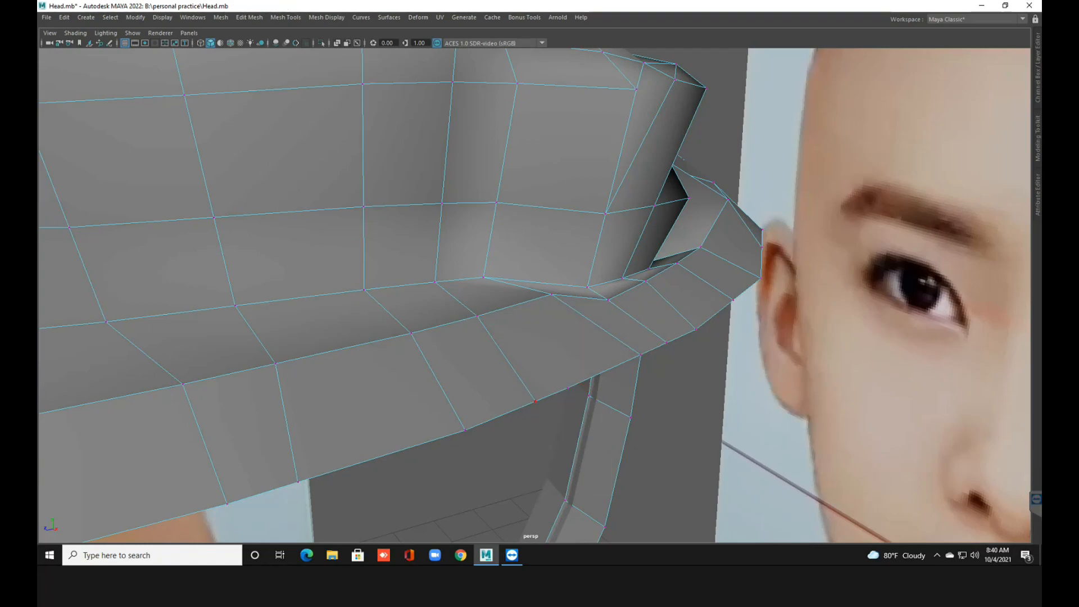
Delete the leftover vertex on the rim strip's lower border below the removed corner.
scroll(535, 295, down, 2)
alt+drag(534, 295, 444, 295)
click(523, 361)
shift+right_drag(540, 336, 503, 352)
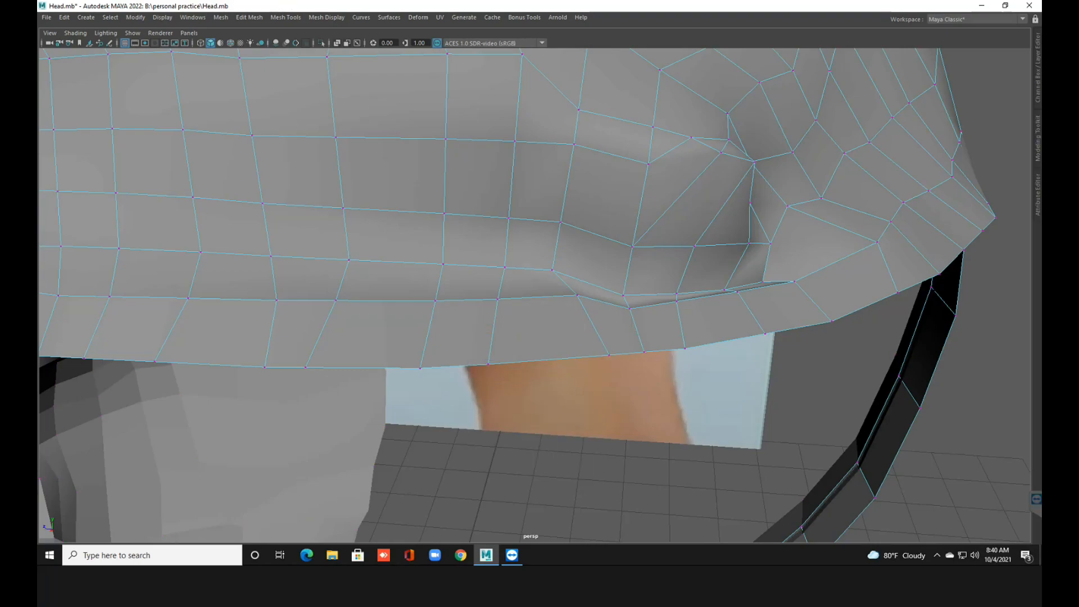
Return to object mode, preview the whole head smoothed with nothing selected, and save the scene.
scroll(488, 364, down, 2)
mouse_move(488, 364)
alt+mouse_down()
mouse_move(488, 421)
mouse_move(494, 365)
alt+mouse_up()
scroll(495, 365, down, 5)
alt+drag(359, 224, 463, 266)
right_drag(463, 267, 541, 264)
right_drag(507, 205, 558, 190)
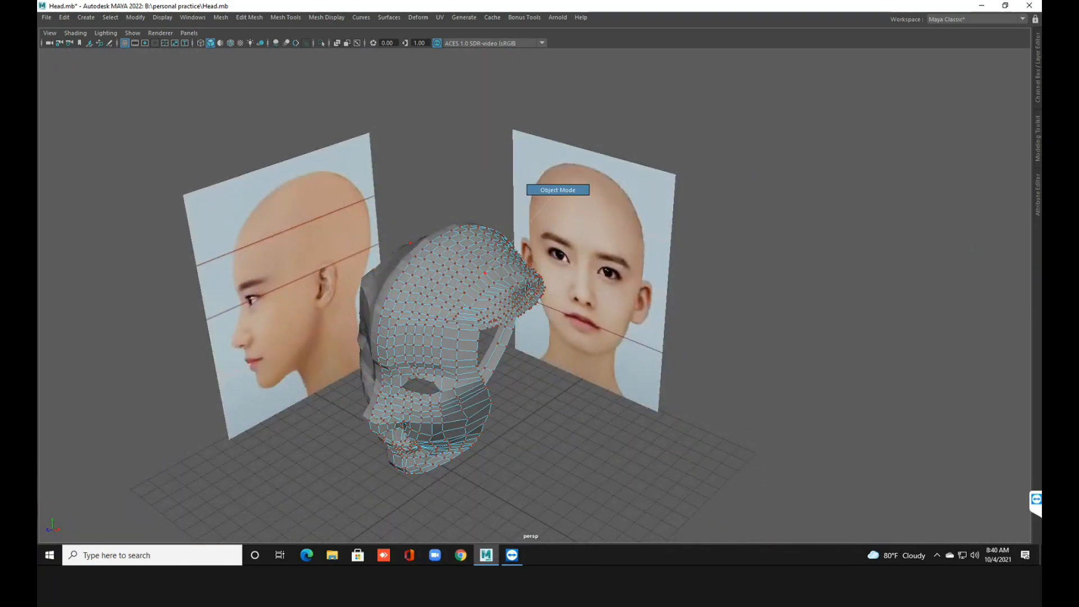
key(3)
key(alt+d)
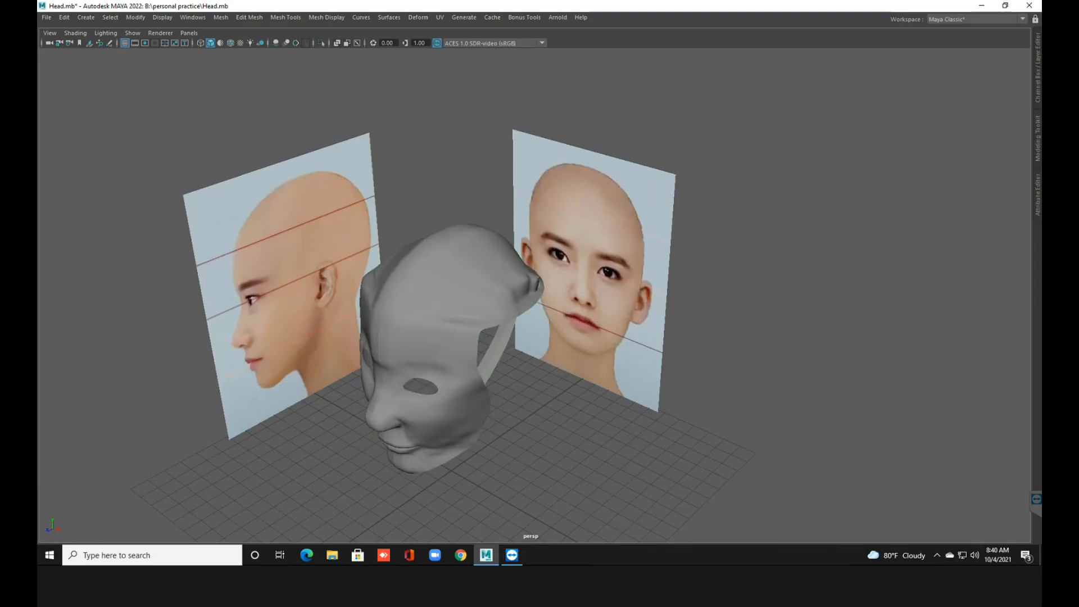
scroll(533, 295, up, 3)
alt+drag(533, 295, 455, 269)
key(ctrl+s)
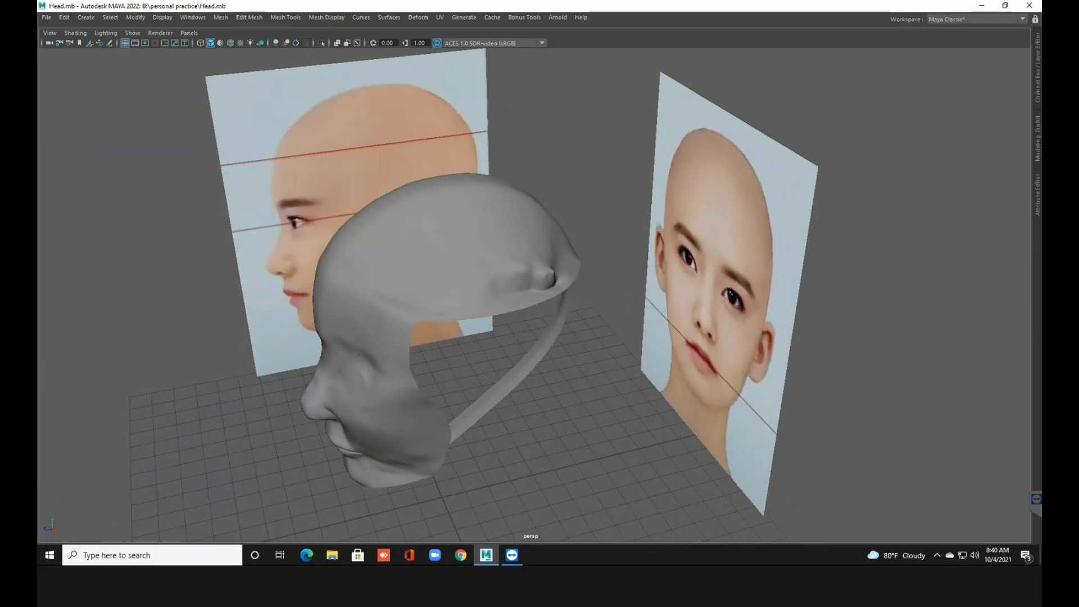
Select the head mesh in unsmoothed display and activate the sculpting Smooth Tool.
click(455, 269)
scroll(534, 295, up, 3)
alt+drag(534, 295, 483, 295)
key(1)
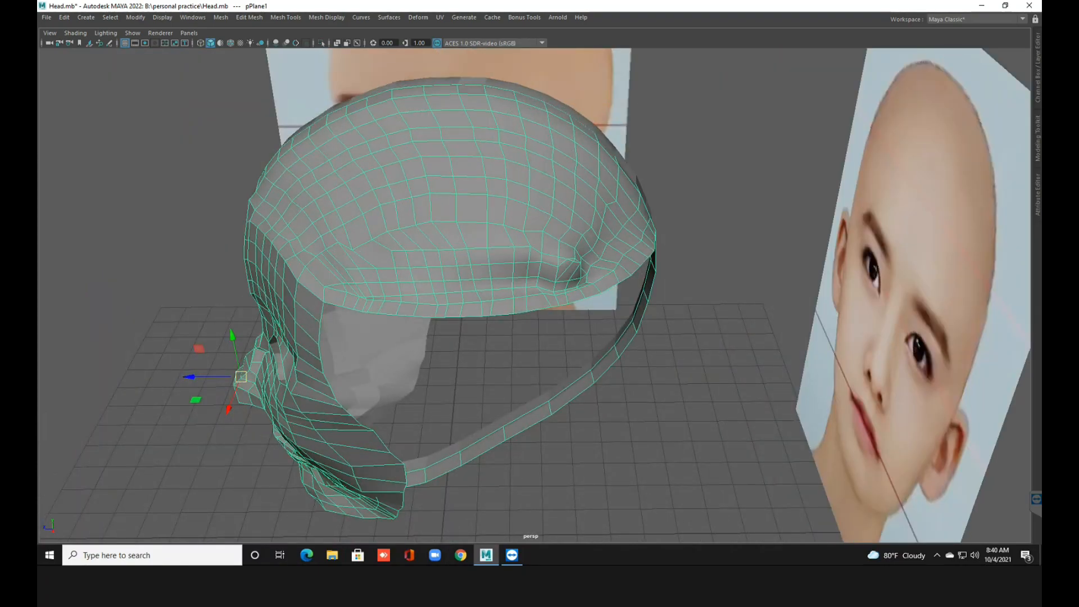
click(285, 17)
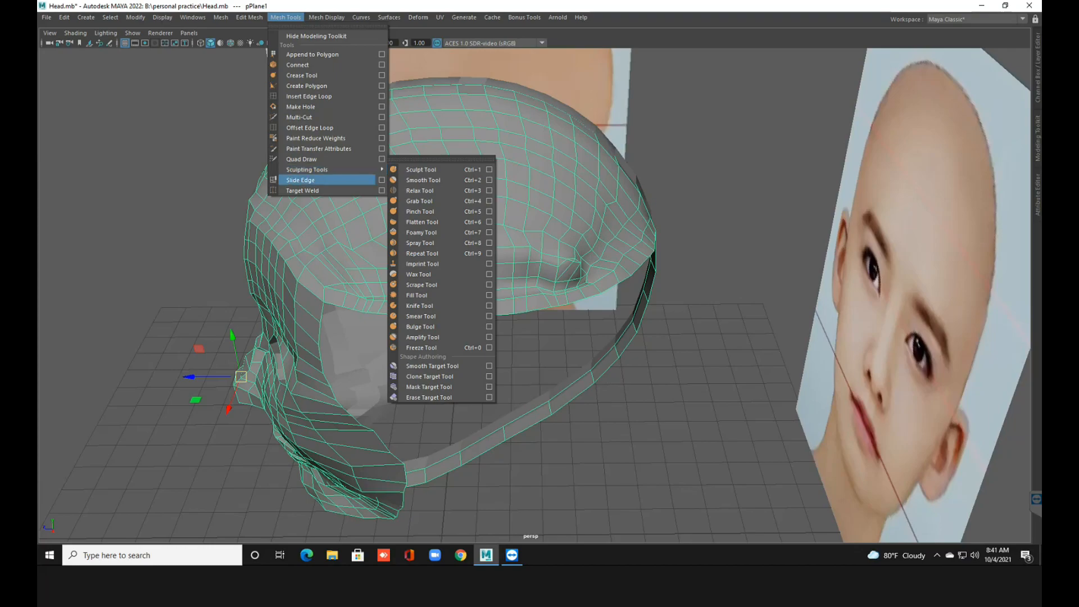
click(424, 180)
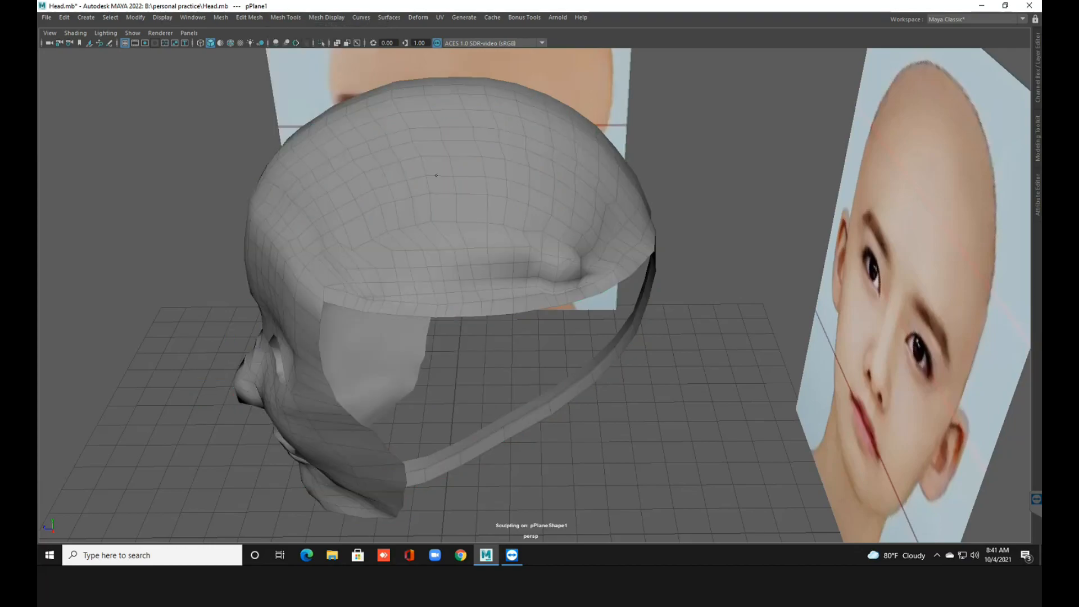
Reduce the Smooth Tool's oversized brush to a small radius that suits the head.
scroll(424, 277, up, 1)
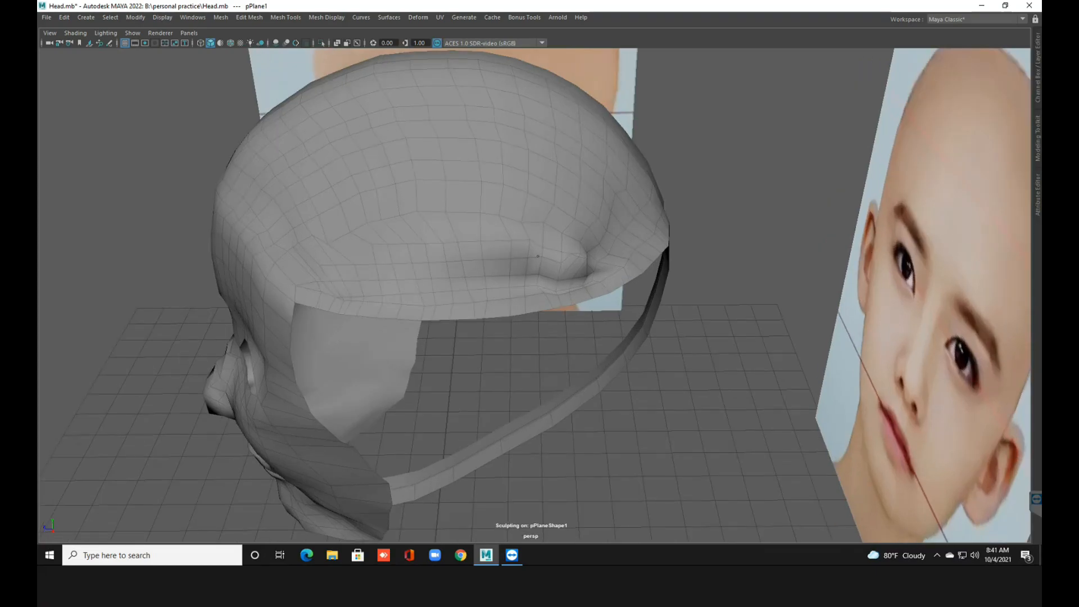
scroll(537, 256, down, 5)
scroll(538, 276, down, 6)
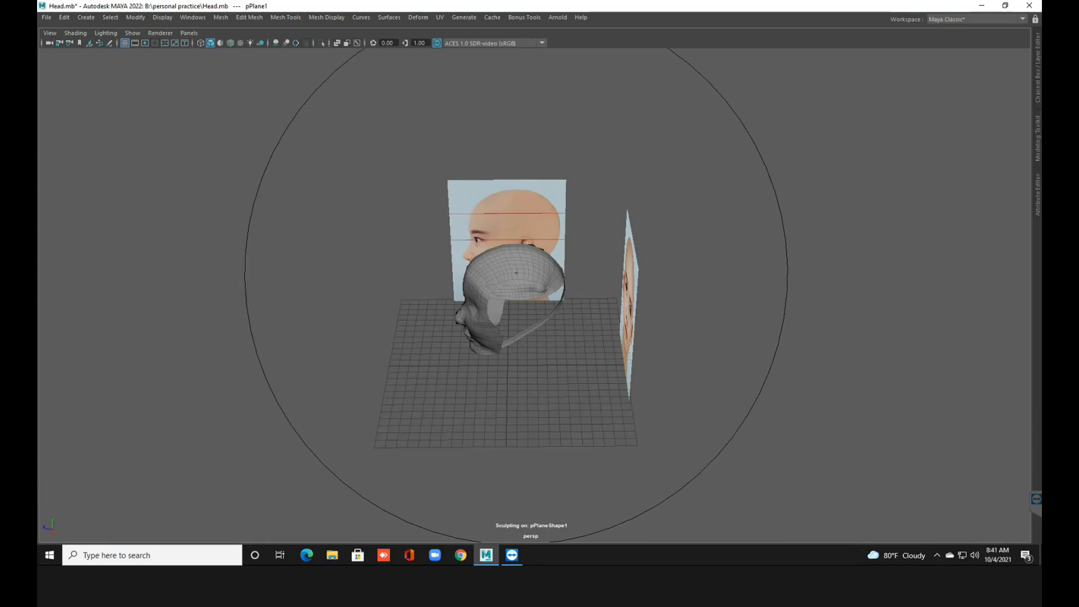
key(b)
drag(519, 273, 259, 274)
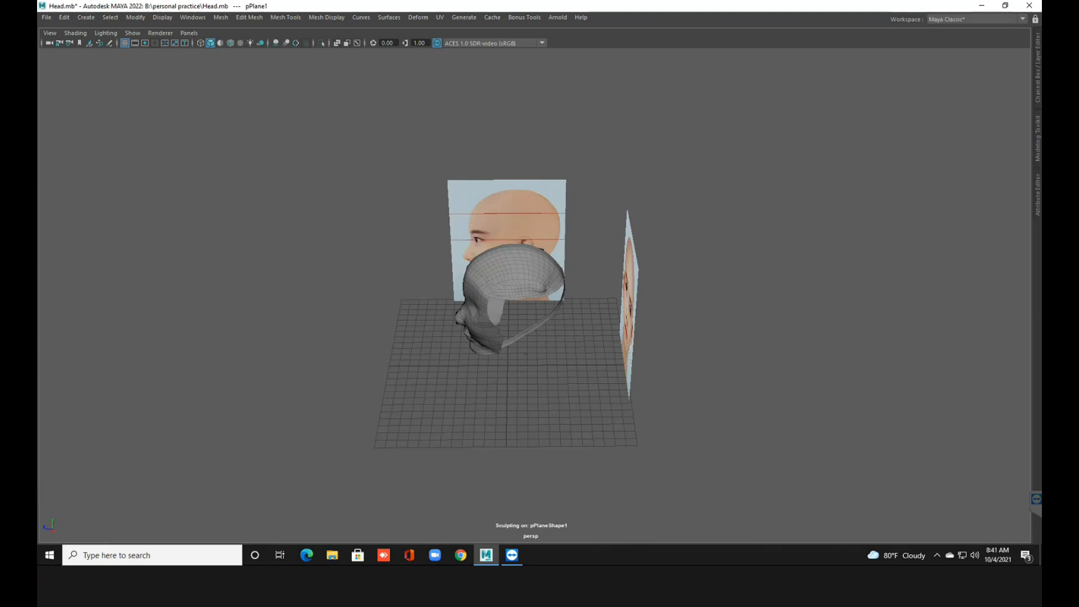
Adjust the Smooth Tool's brush strength over the side of the skull.
scroll(581, 344, up, 3)
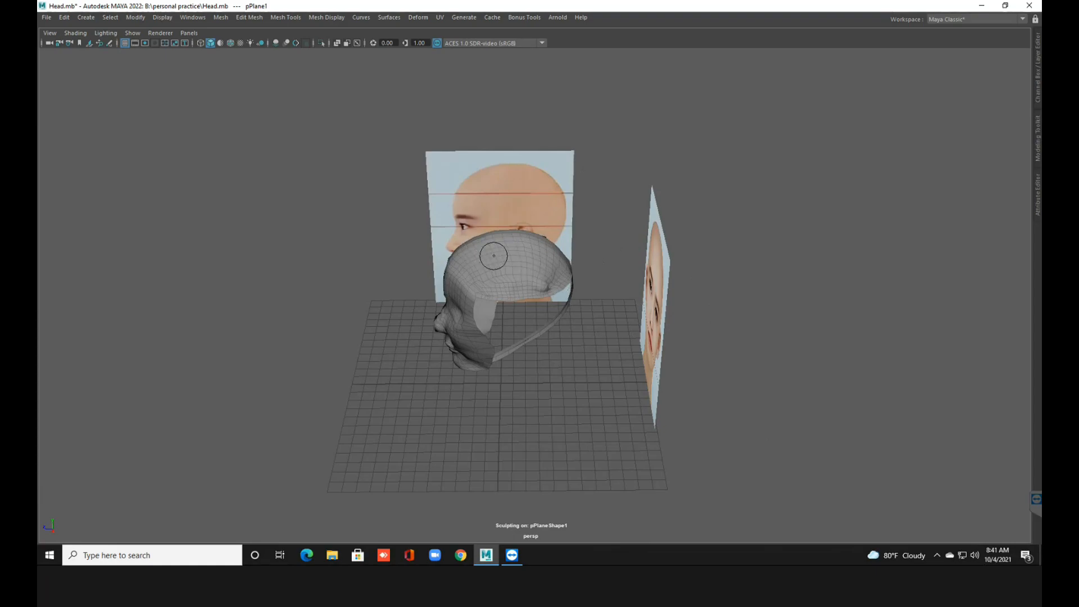
key(m)
key(m)
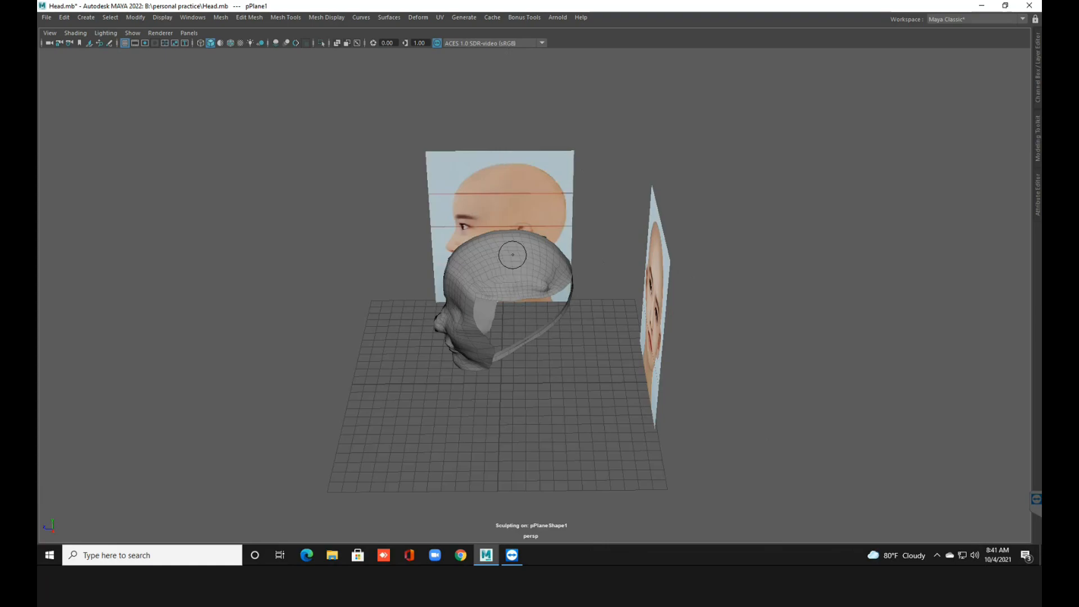
key(m)
scroll(507, 245, down, 10)
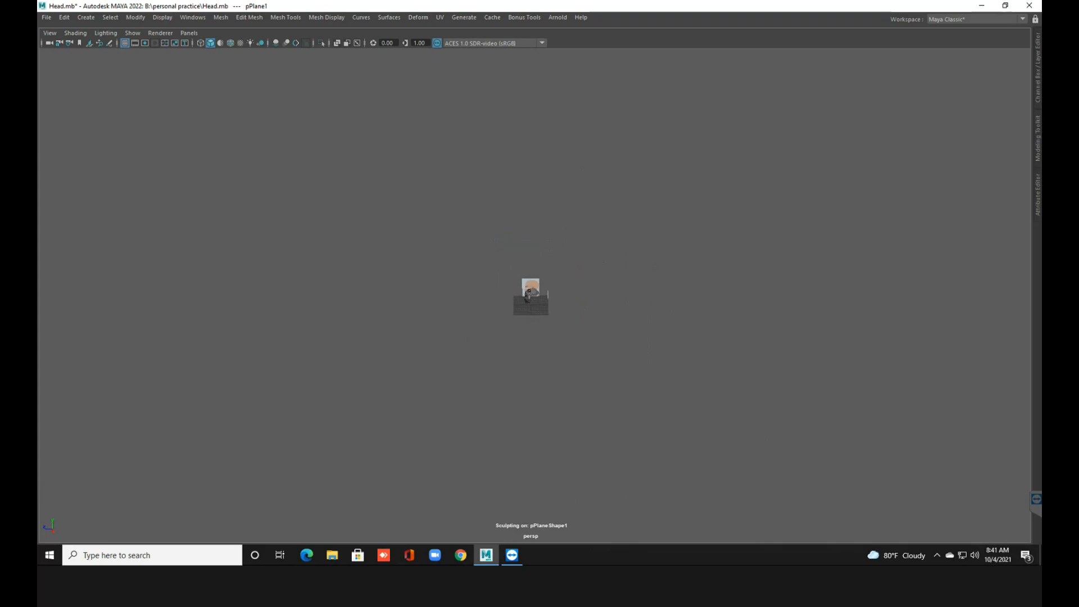
scroll(529, 287, up, 6)
scroll(522, 286, down, 5)
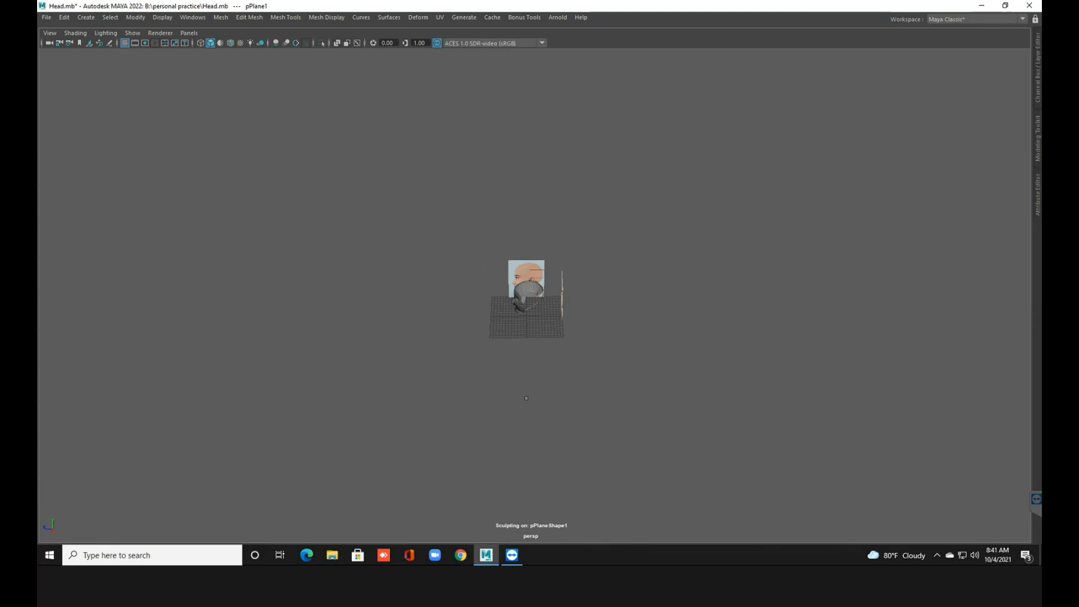
scroll(526, 397, up, 6)
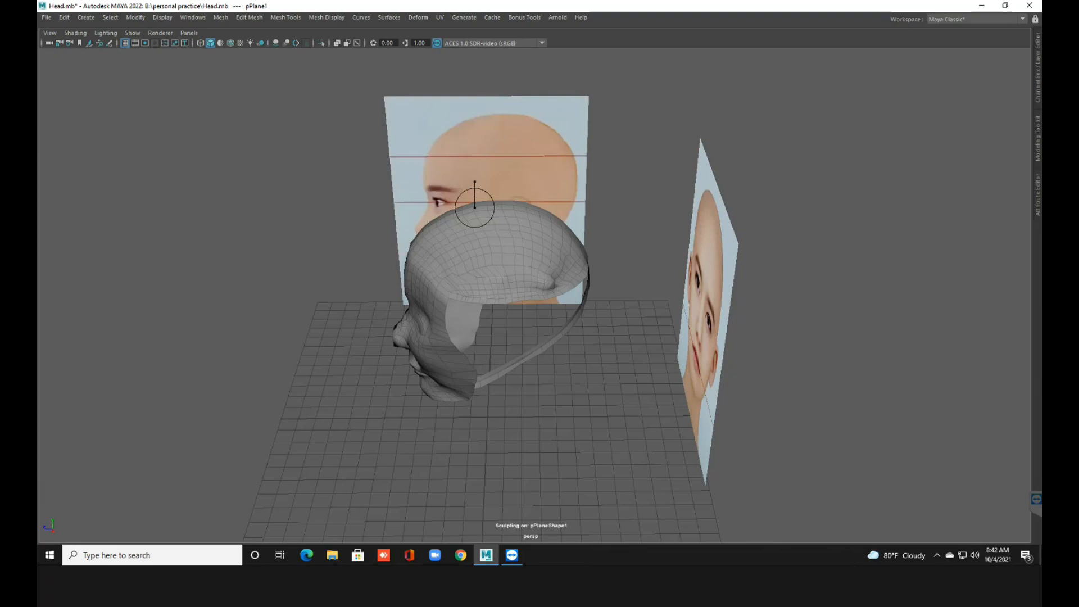
scroll(490, 224, up, 5)
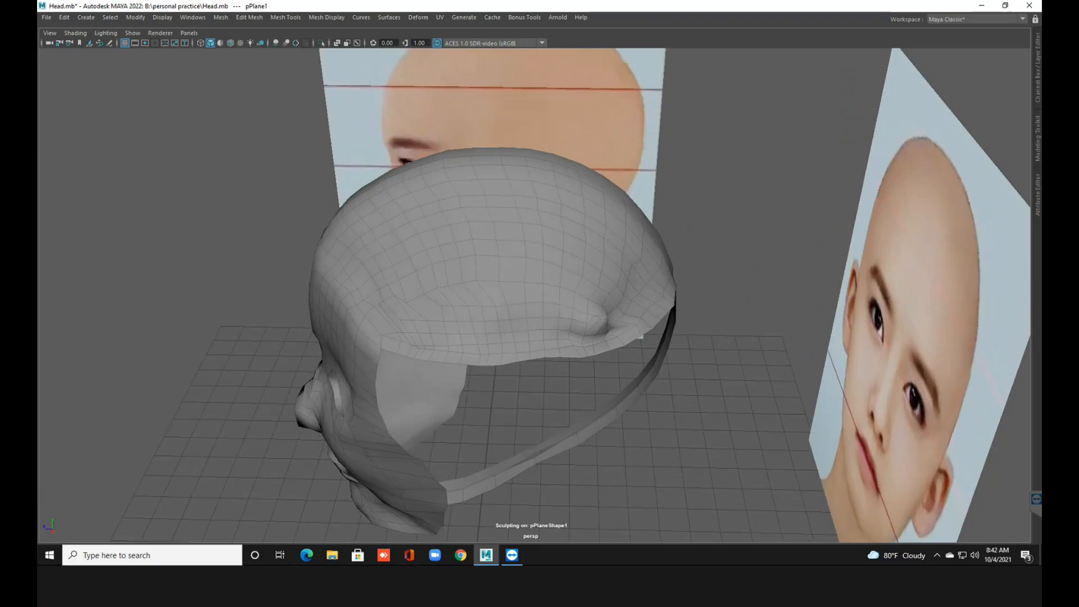
alt+drag(548, 298, 537, 298)
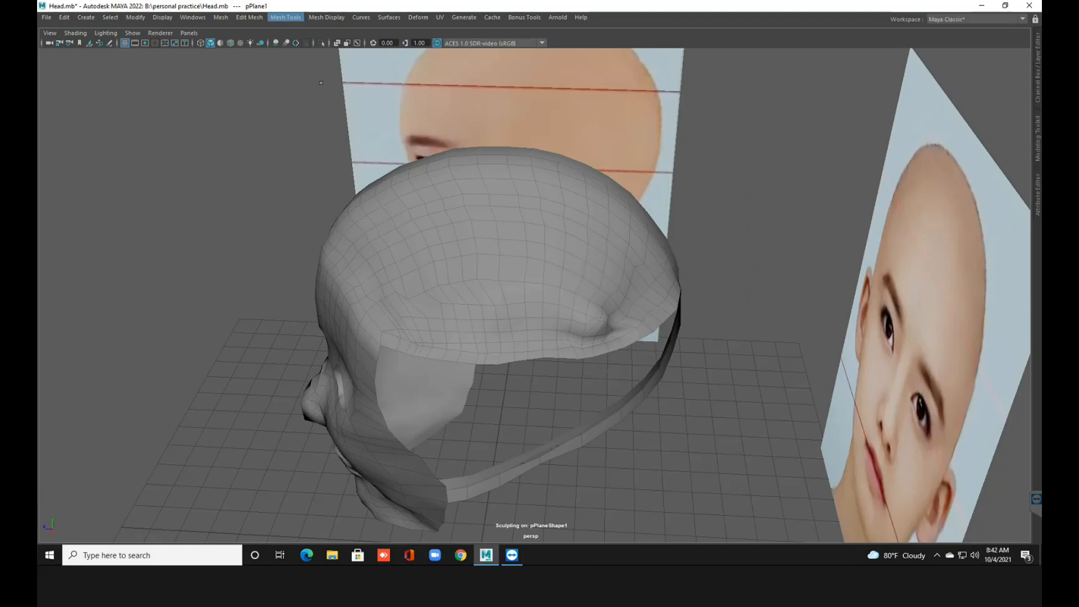
Open the Smooth Tool's settings, set the brush size to 2.239, and try it on the dent in the skull's rear side.
click(286, 17)
mouse_move(326, 169)
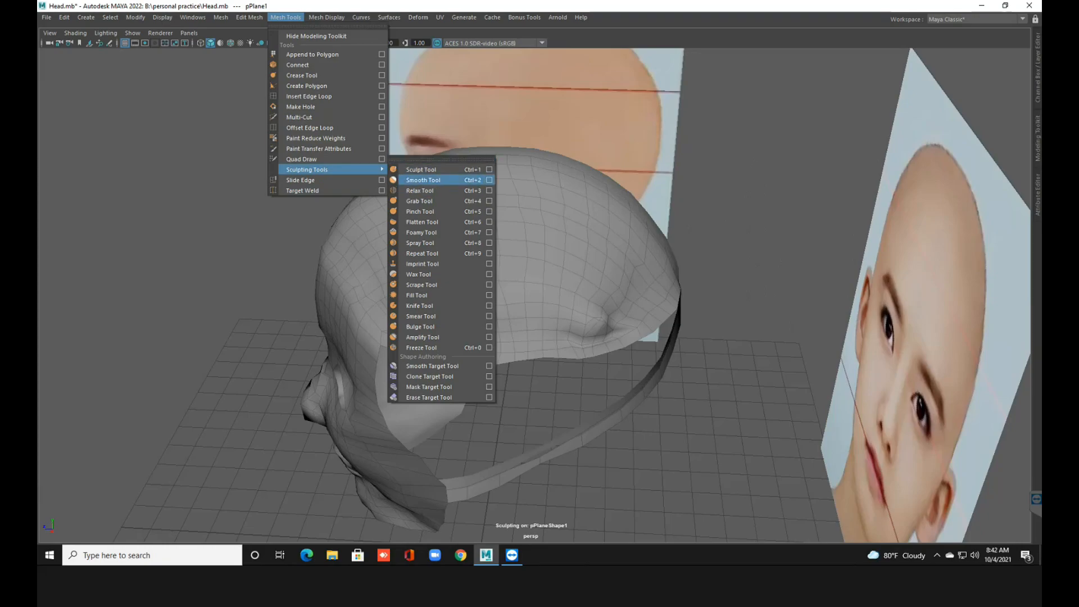
click(489, 180)
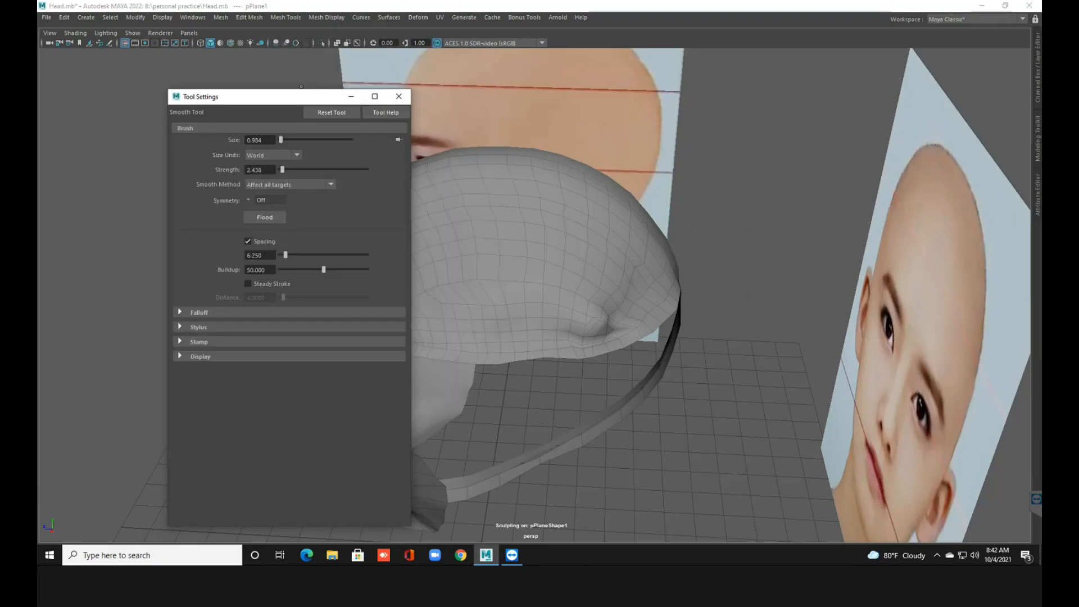
drag(307, 96, 181, 60)
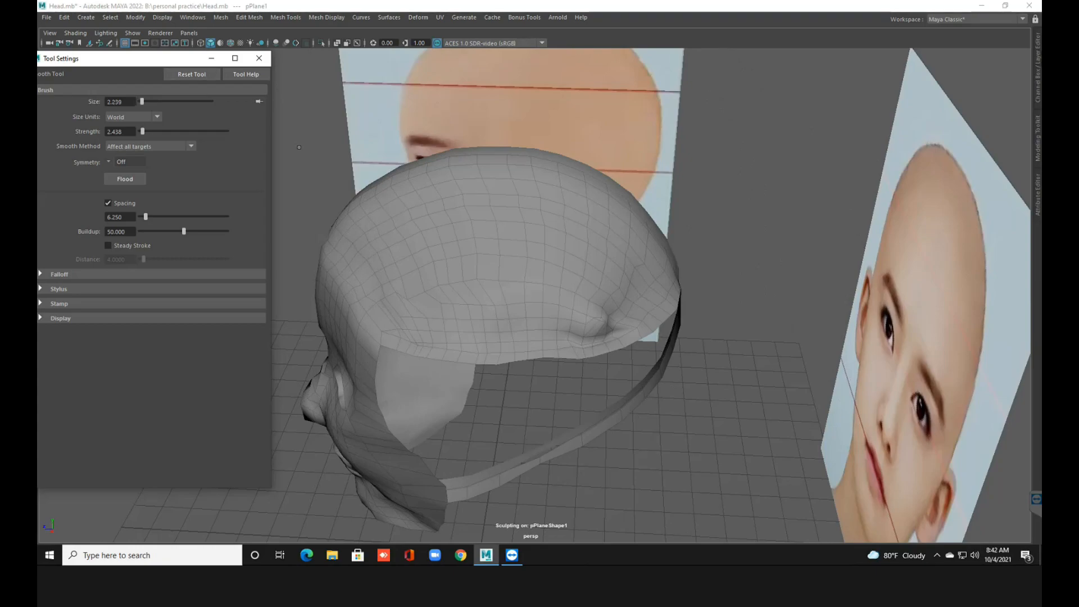
click(589, 290)
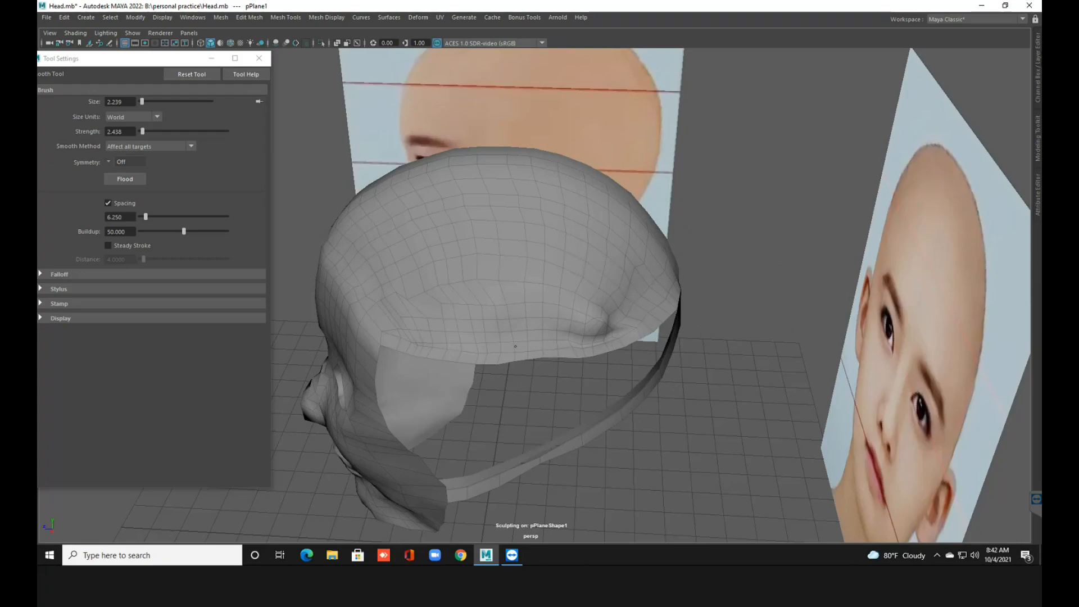
Raise the Smooth Tool's strength to 53.659 for work on the side of the skull.
mouse_move(528, 328)
alt+mouse_down()
mouse_move(635, 336)
mouse_move(575, 316)
alt+mouse_up()
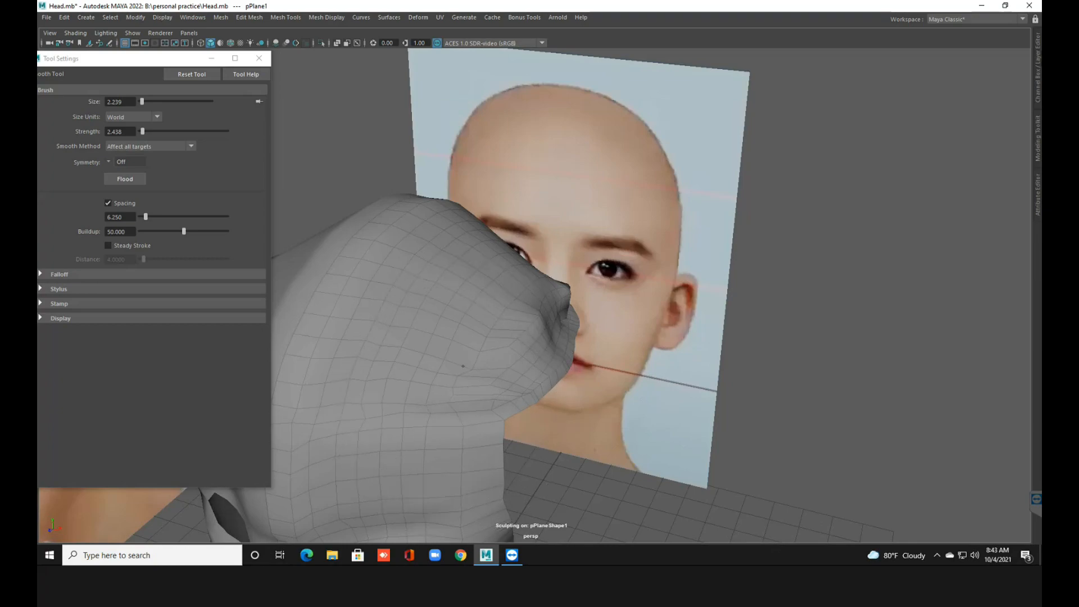
drag(142, 131, 151, 131)
drag(149, 131, 148, 131)
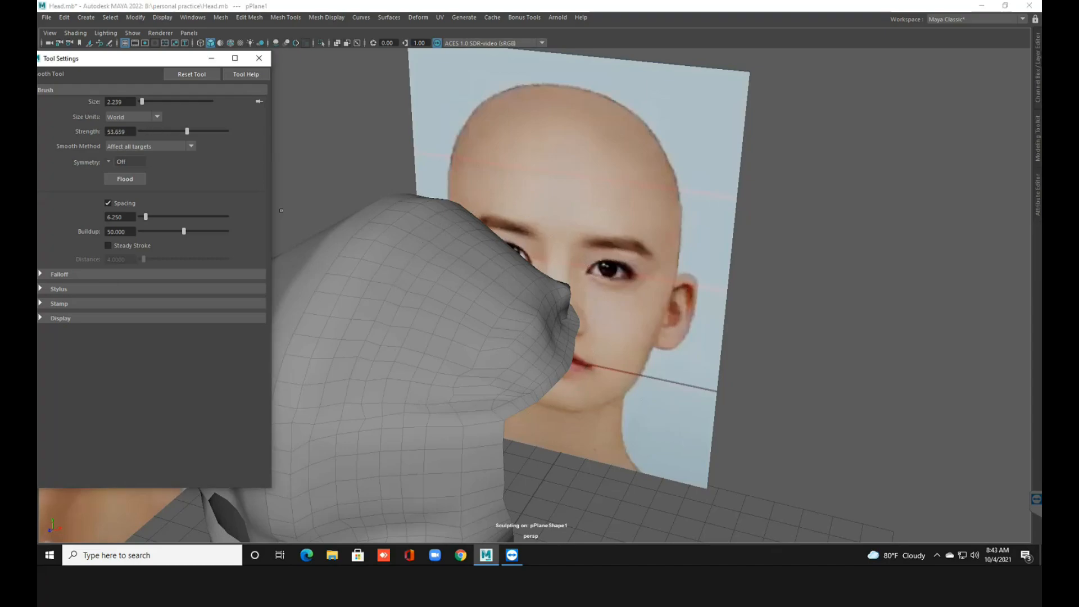
Even out the side surface of the skull above the open side area with the Smooth Tool.
alt+drag(310, 163, 427, 242)
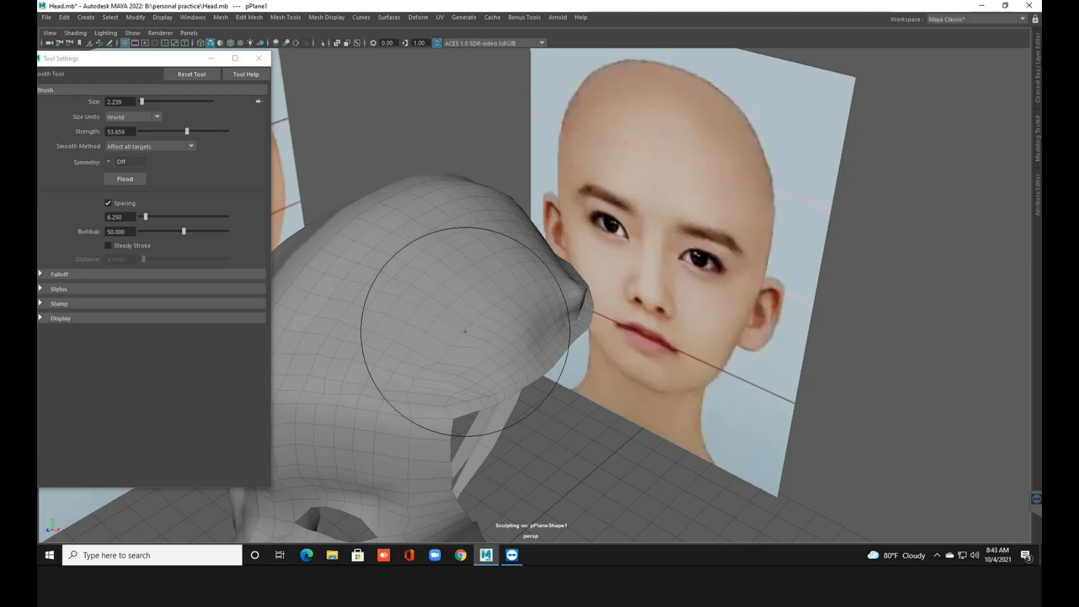
mouse_move(559, 308)
alt+mouse_down()
mouse_move(544, 308)
mouse_move(593, 309)
mouse_move(571, 307)
mouse_move(559, 324)
mouse_move(531, 276)
mouse_move(489, 328)
alt+mouse_up()
alt+drag(388, 324, 466, 292)
alt+drag(534, 236, 495, 257)
mouse_move(486, 350)
alt+mouse_down()
mouse_move(534, 329)
mouse_move(482, 339)
alt+mouse_up()
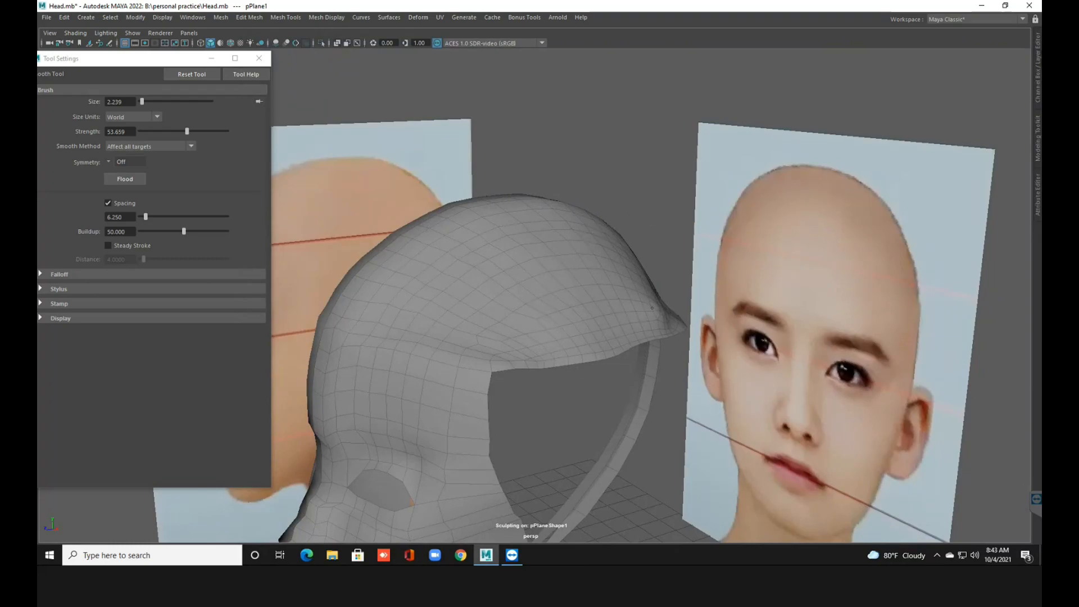
mouse_move(574, 309)
alt+mouse_down()
mouse_move(624, 366)
mouse_move(523, 343)
mouse_move(500, 314)
alt+mouse_up()
alt+middle_drag(568, 331, 527, 286)
alt+drag(557, 310, 405, 312)
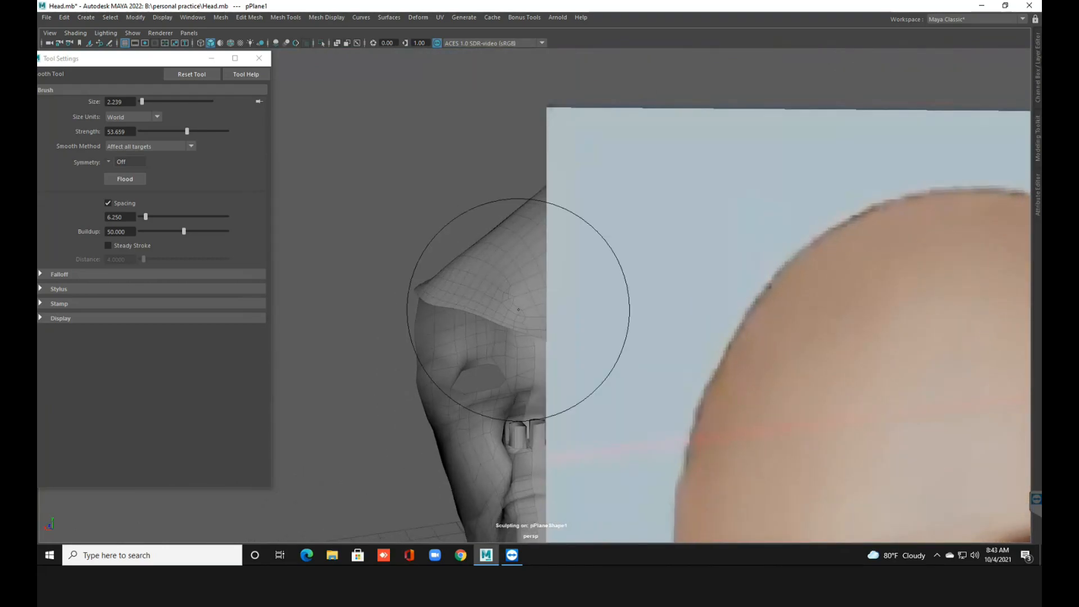
Smooth the rear of the skull near its side corner and close the tool settings.
scroll(518, 310, up, 3)
alt+middle_drag(501, 321, 522, 323)
mouse_move(522, 323)
alt+mouse_down()
mouse_move(408, 444)
mouse_move(401, 404)
alt+mouse_up()
mouse_move(482, 393)
alt+mouse_down()
mouse_move(482, 289)
mouse_move(493, 349)
alt+mouse_up()
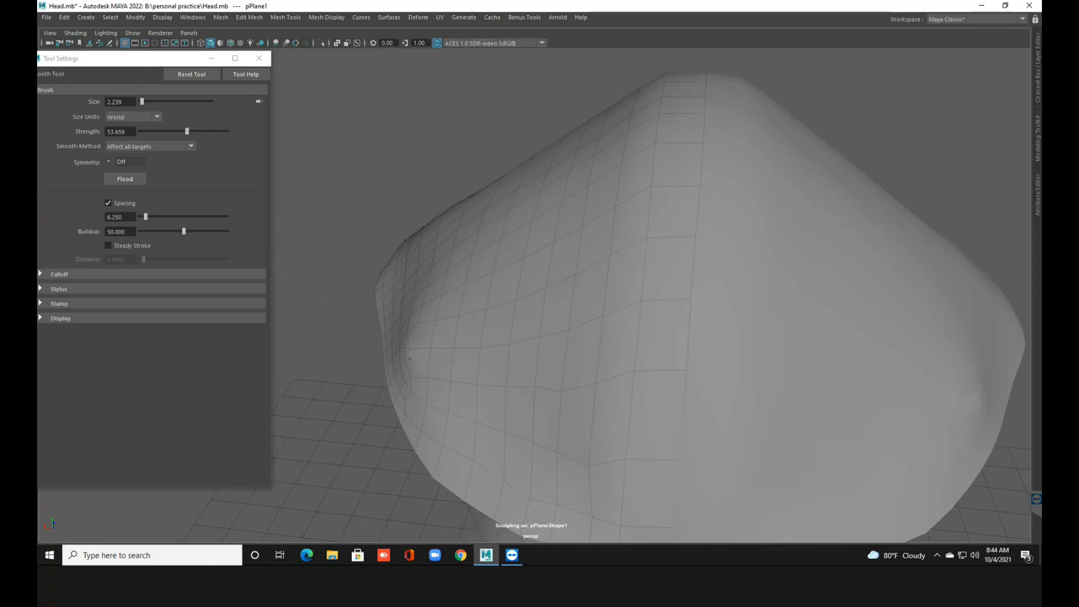
scroll(501, 299, down, 5)
alt+drag(501, 298, 708, 290)
scroll(600, 301, down, 5)
alt+drag(559, 346, 555, 347)
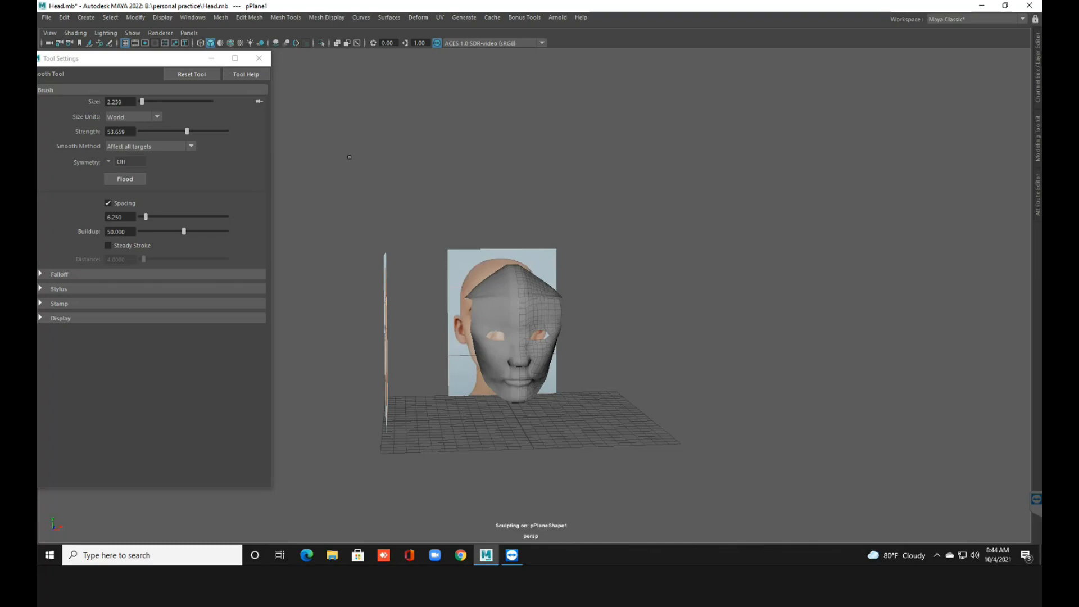
click(259, 58)
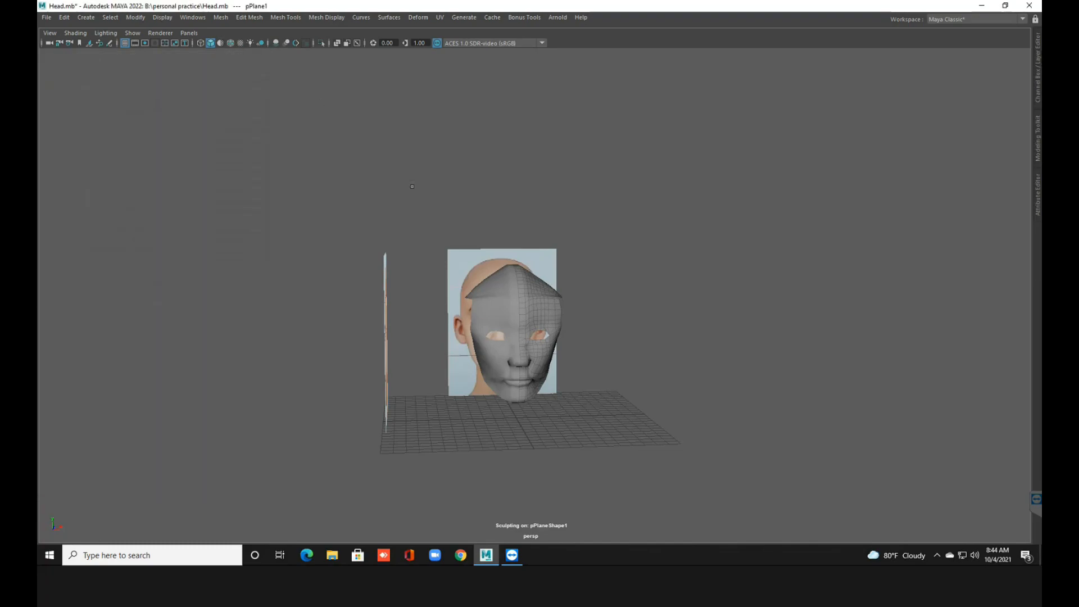
Leave the Smooth Tool and switch the head mesh to vertex editing at the forehead.
key(q)
scroll(531, 295, up, 4)
mouse_move(531, 315)
alt+mouse_down()
mouse_move(492, 316)
mouse_move(530, 323)
mouse_move(526, 370)
mouse_move(542, 357)
alt+mouse_up()
scroll(531, 295, up, 4)
scroll(531, 315, up, 3)
right_click(499, 266)
right_drag(499, 265, 448, 266)
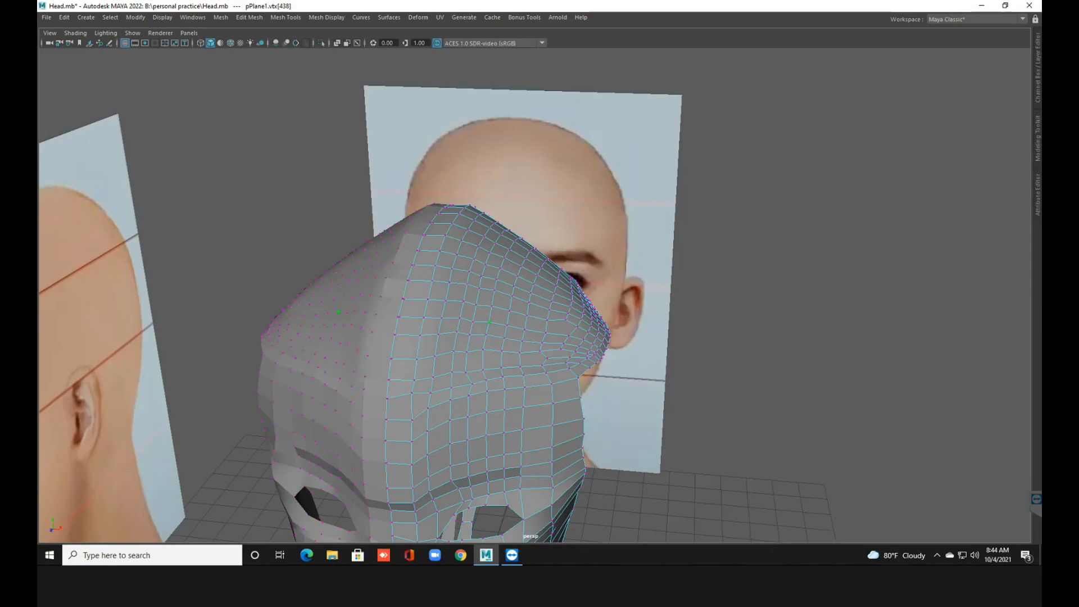
Enable soft selection on the upper forehead vertex and shrink its falloff to the surrounding forehead area.
key(b)
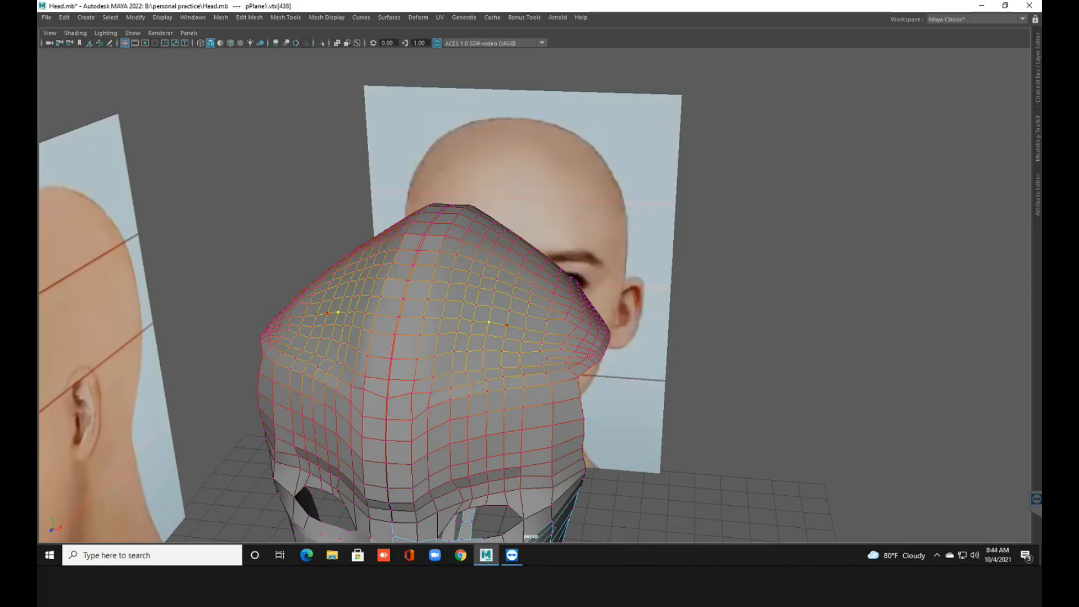
key(b)
key(b)
key(b)
scroll(489, 322, up, 2)
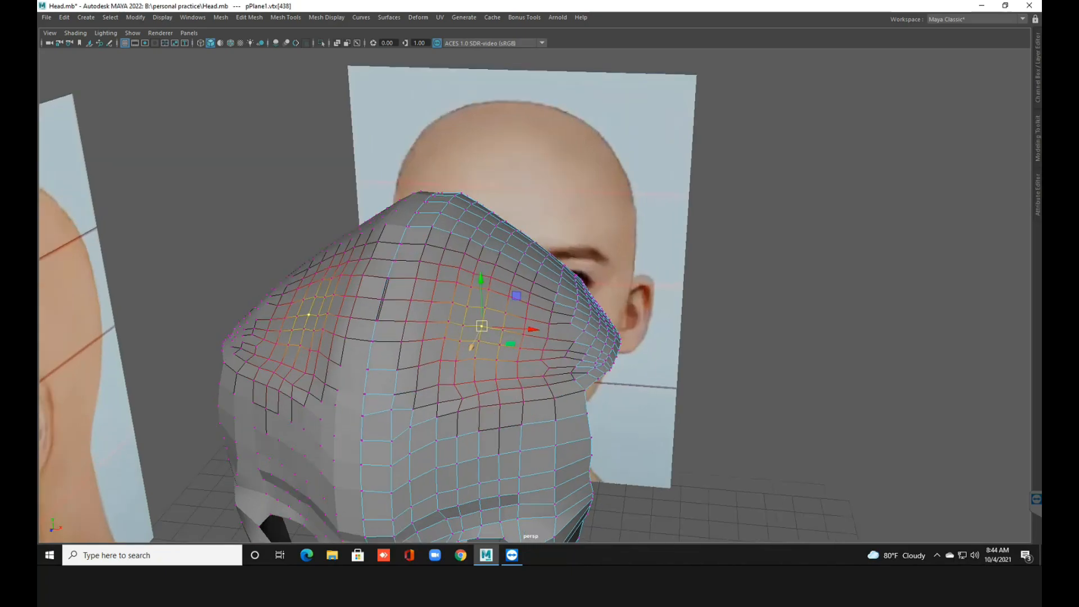
Pull the soft-selected upper forehead vertex outward and up, matching the front reference.
alt+drag(517, 324, 357, 349)
drag(379, 287, 522, 241)
key(space)
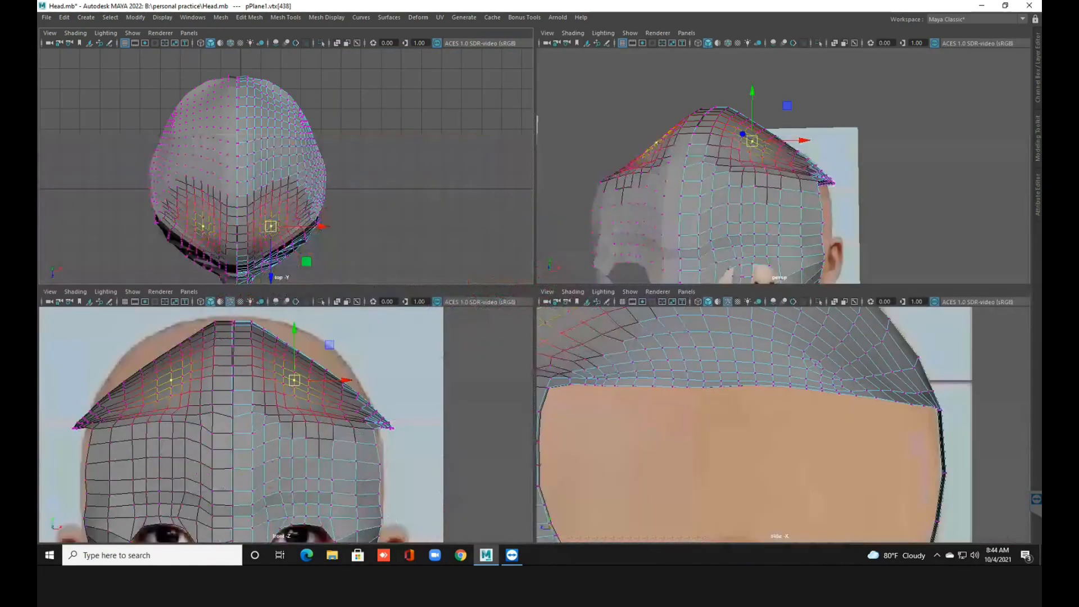
key(space)
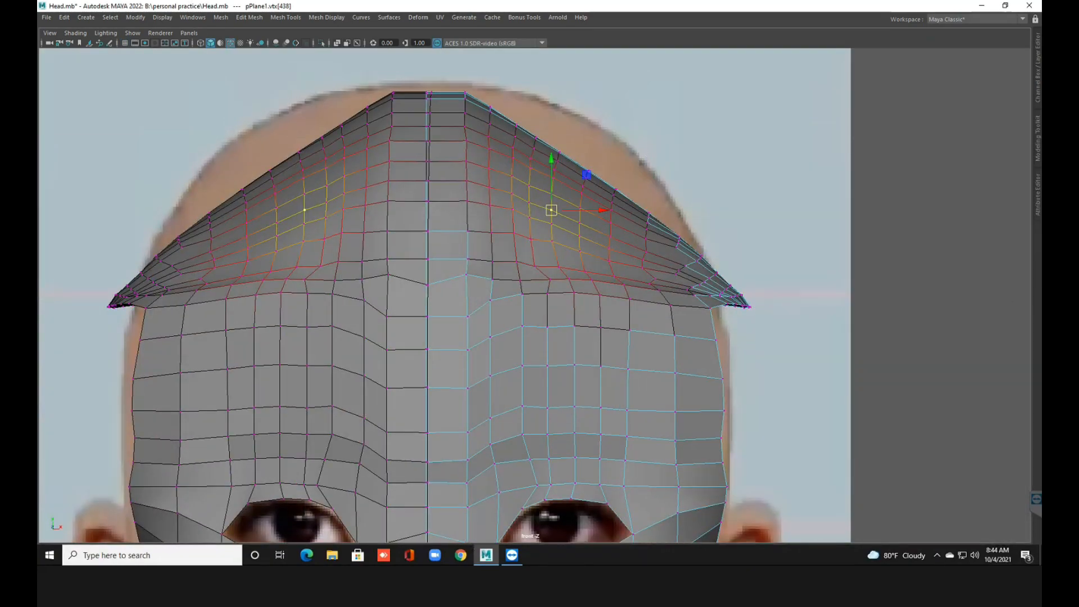
drag(551, 210, 593, 195)
alt+middle_drag(592, 195, 468, 205)
Round out the upper side of the skull toward the front reference outline by moving two vertices with soft selection.
click(524, 233)
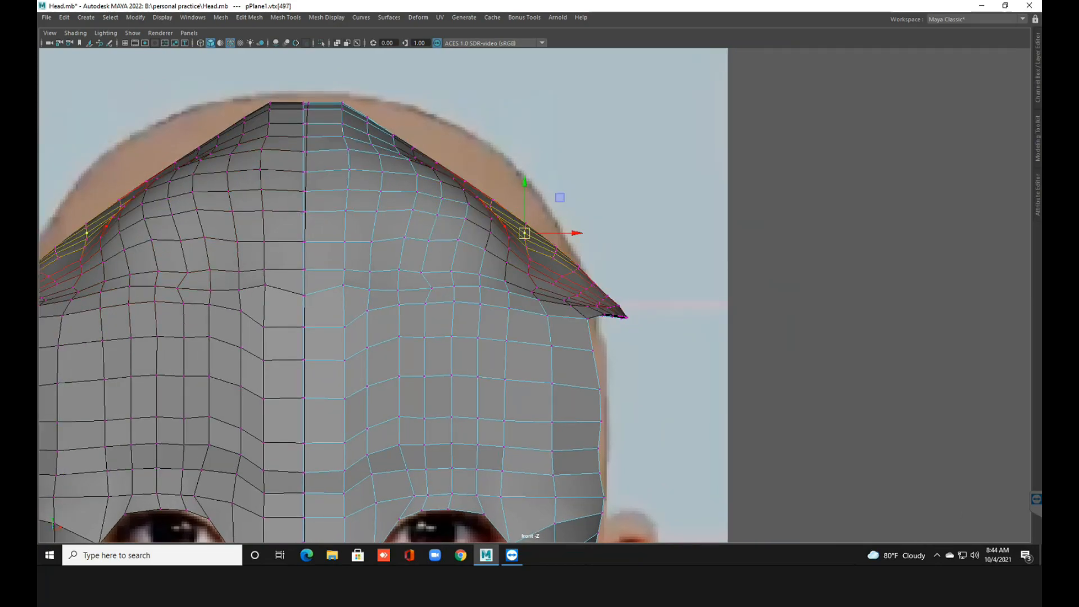
drag(524, 233, 537, 193)
click(489, 196)
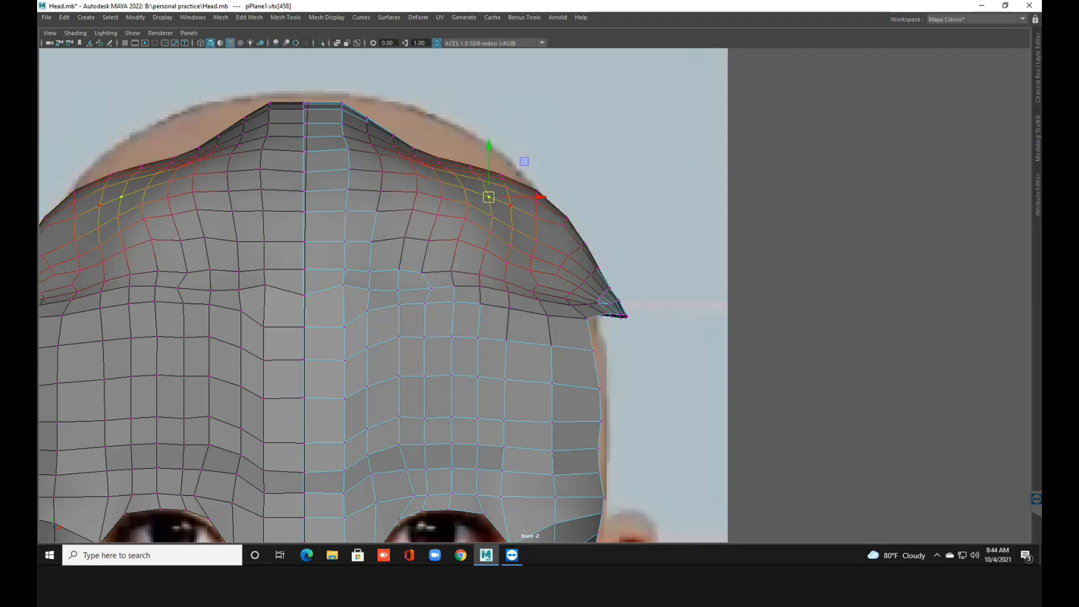
drag(488, 197, 503, 191)
Nudge the forehead forward and up and raise the front of the crown in the side view using soft selection.
click(404, 237)
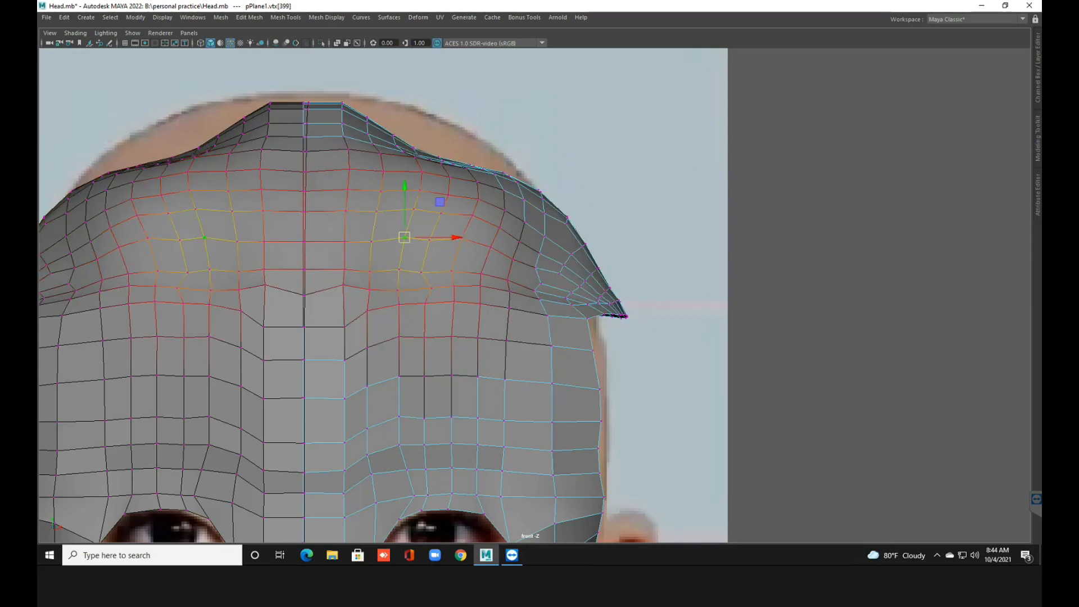
key(space)
key(space)
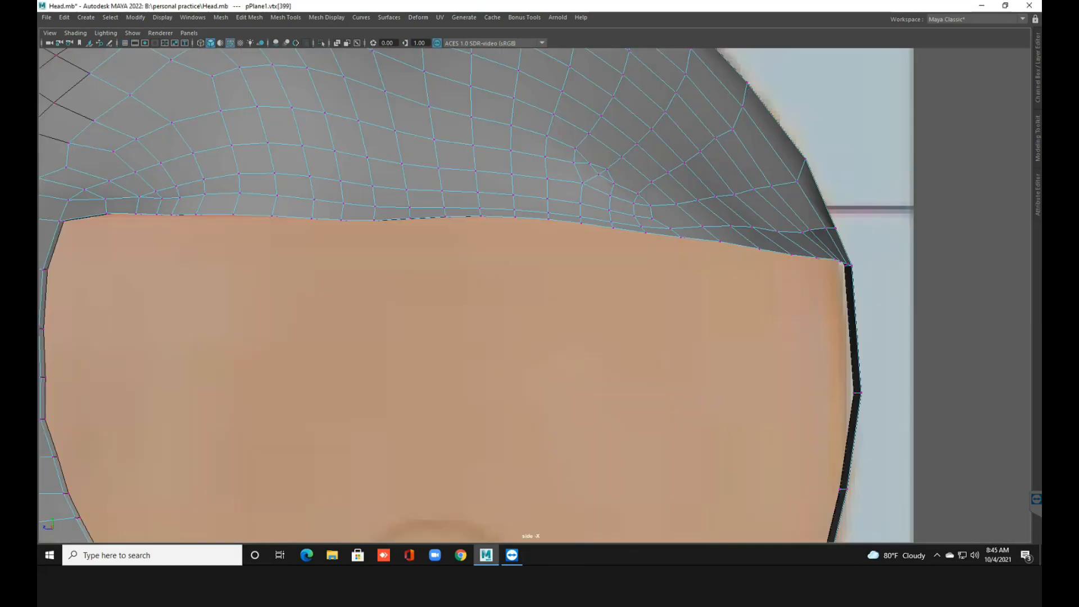
scroll(534, 292, down, 5)
scroll(534, 293, up, 3)
scroll(534, 292, up, 2)
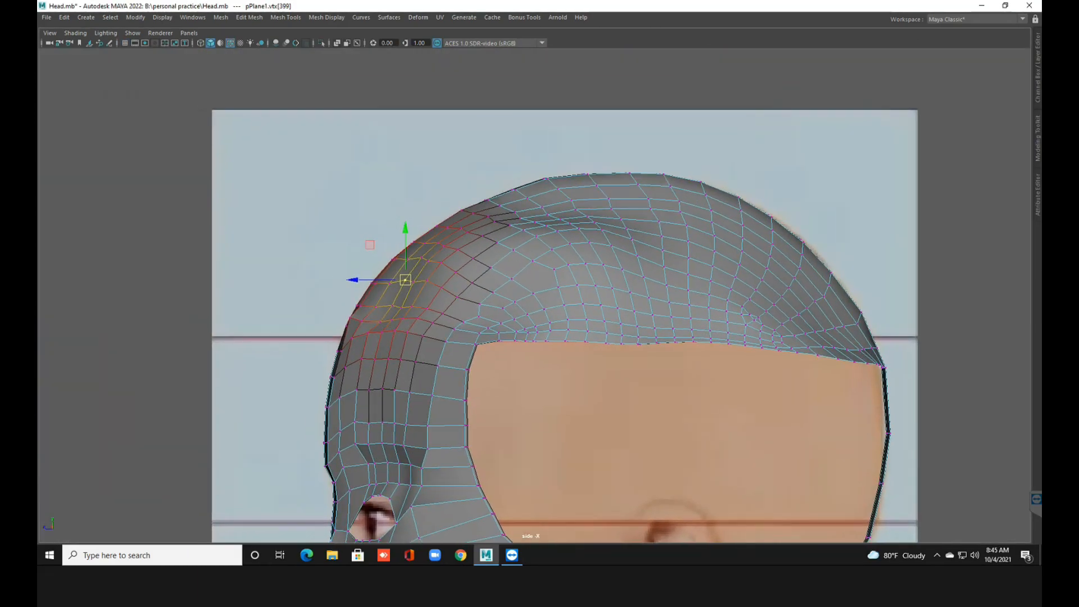
drag(404, 278, 398, 273)
click(576, 209)
drag(576, 209, 574, 190)
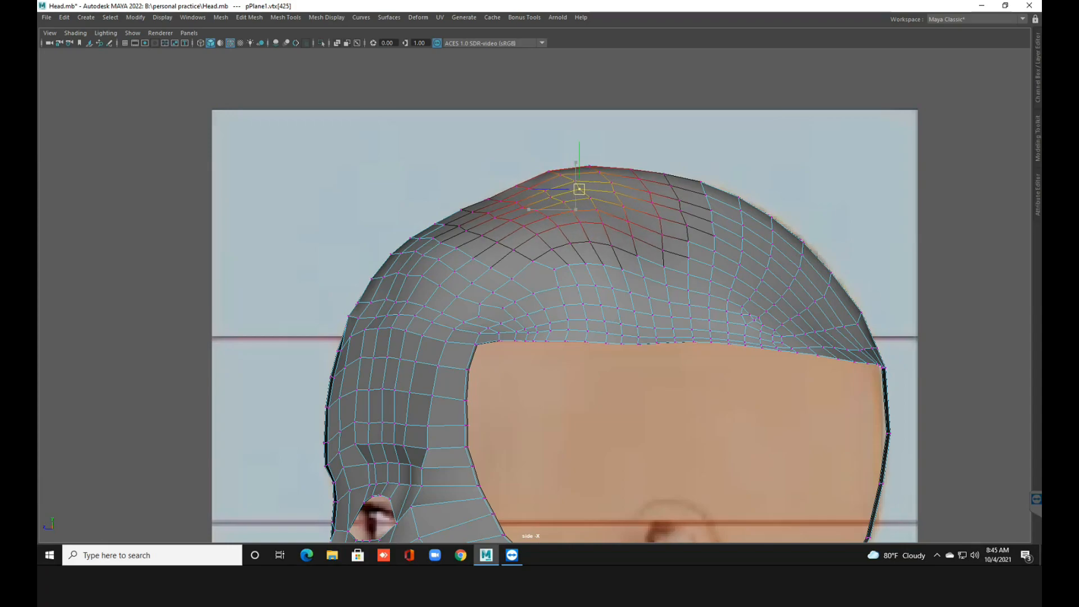
Even out the side of the skull by moving a mid-side vertex up and a vertex above the temple forward with soft selection.
click(501, 323)
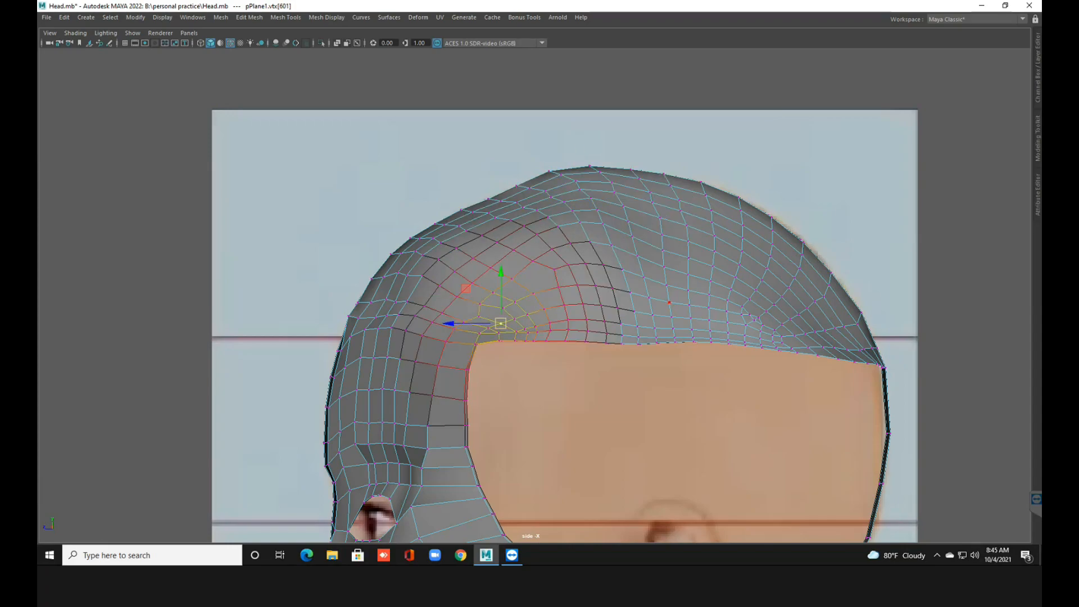
click(749, 299)
click(688, 274)
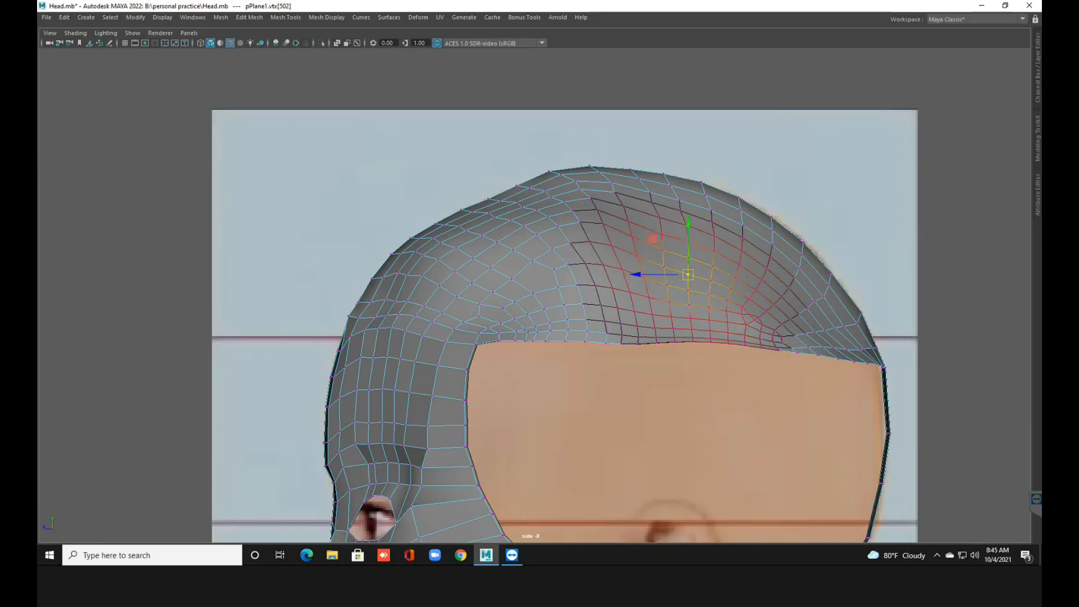
drag(688, 273, 694, 260)
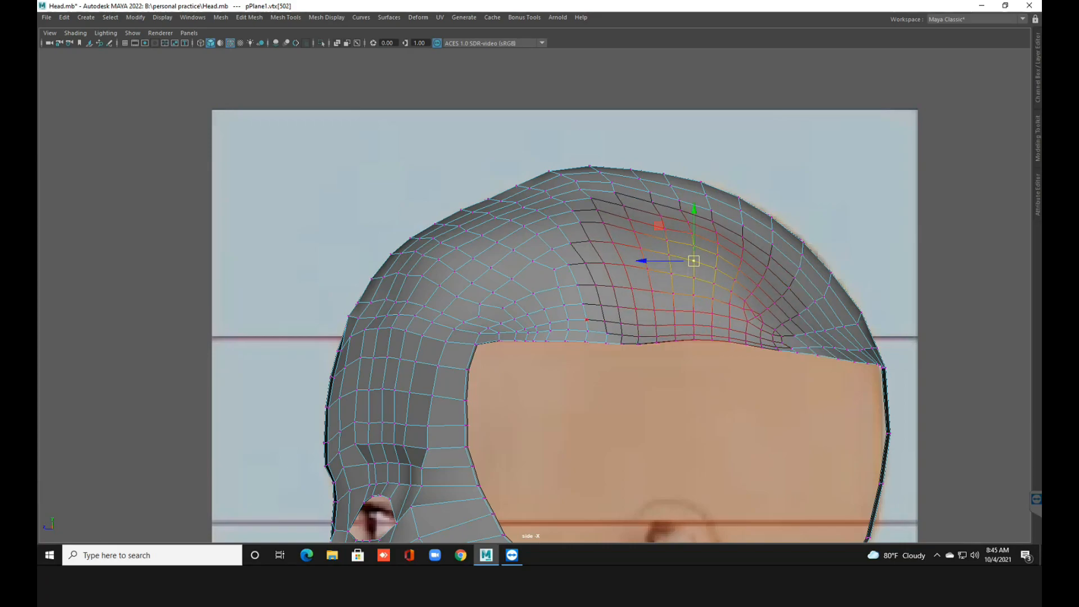
click(527, 314)
drag(527, 314, 502, 317)
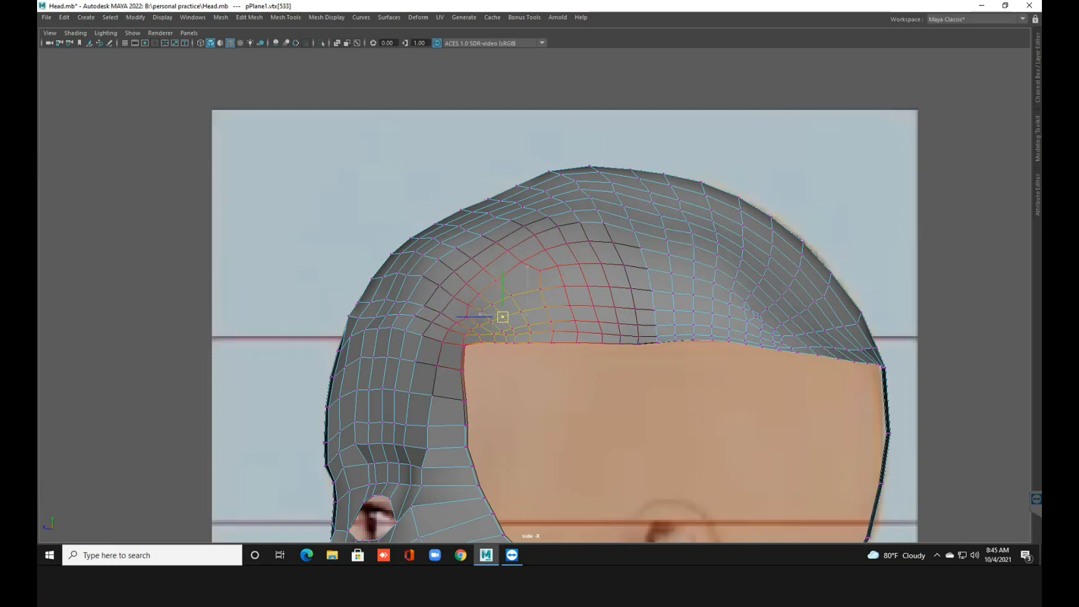
Raise the crown and front-top outline slightly and nudge the rear side of the skull backward in the side view using soft selection.
click(650, 192)
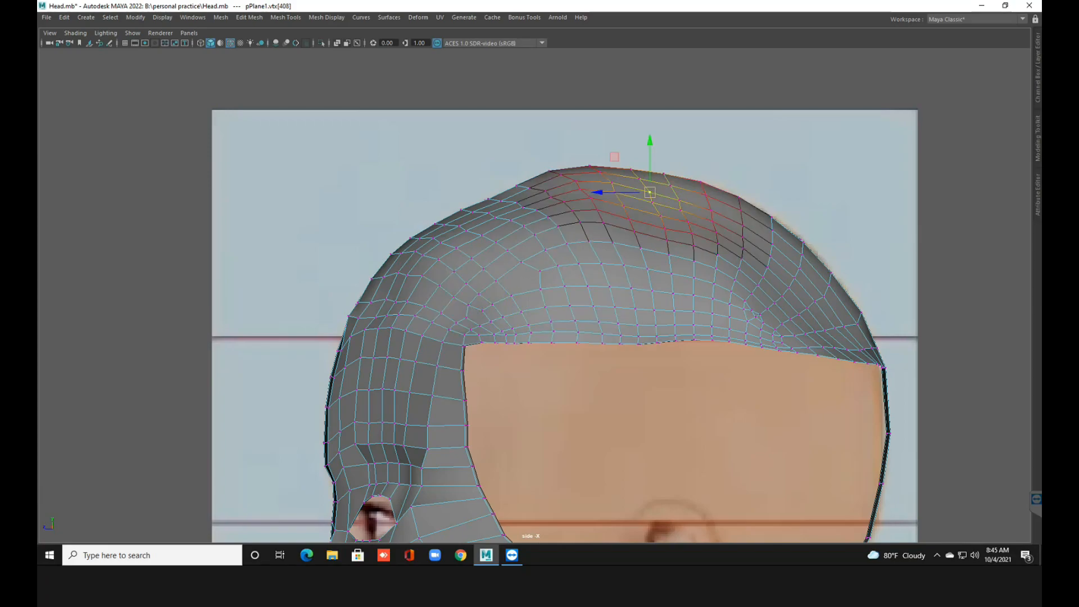
drag(650, 192, 648, 189)
click(489, 198)
drag(488, 198, 482, 194)
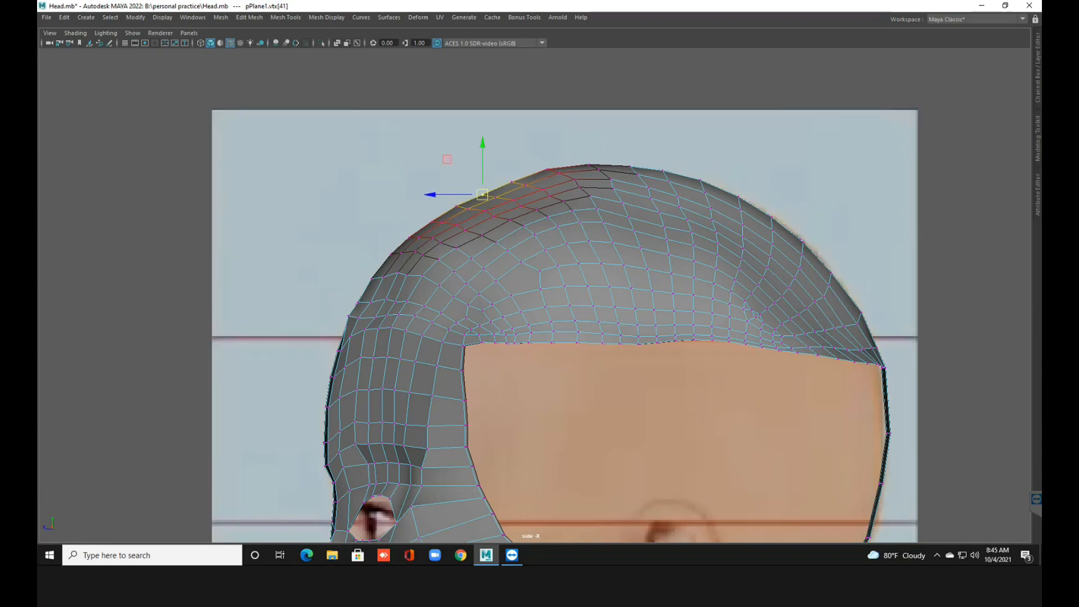
click(782, 296)
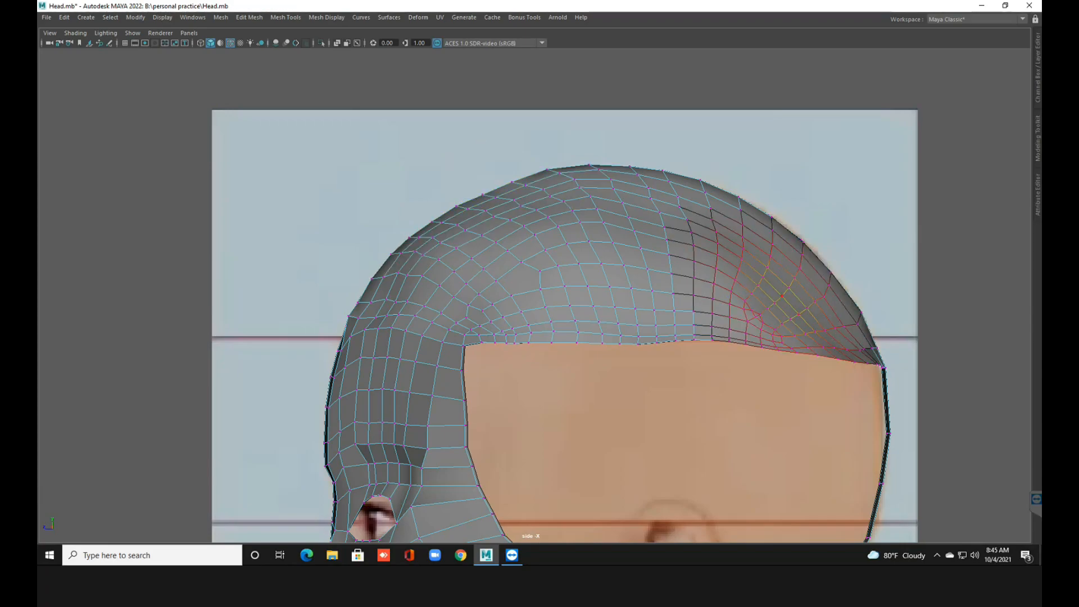
drag(782, 296, 787, 297)
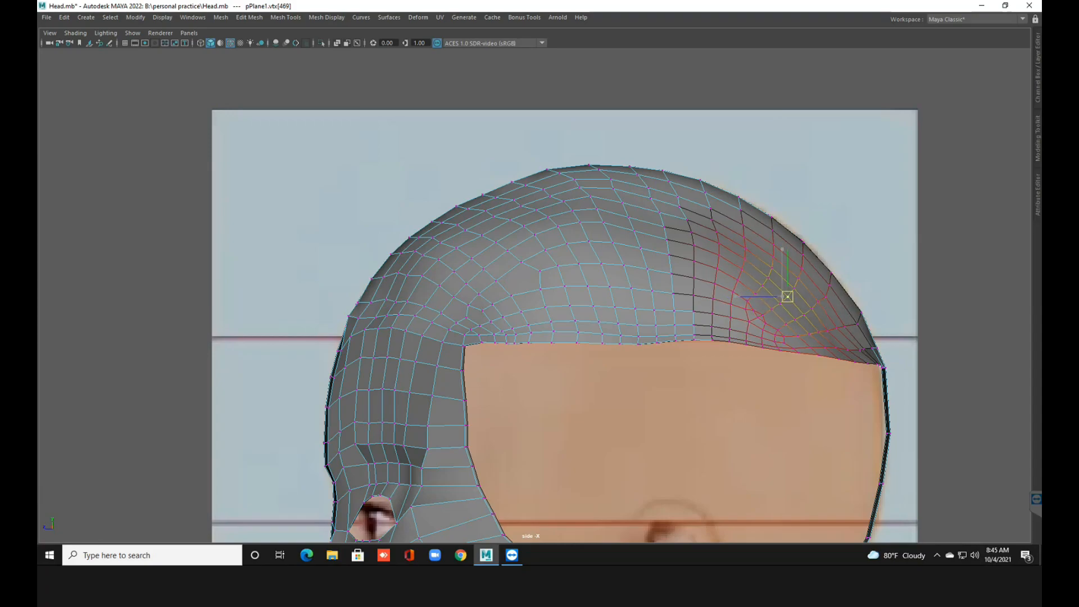
Examine the reshaped skull from several angles in the perspective view with the smooth mesh preview on.
key(space)
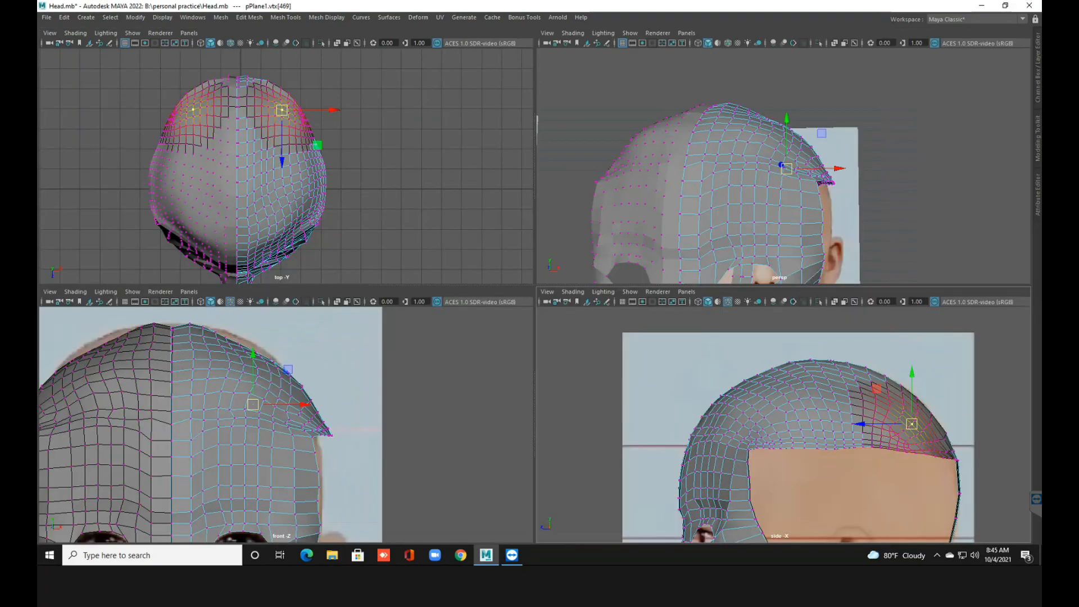
key(space)
alt+drag(539, 281, 584, 329)
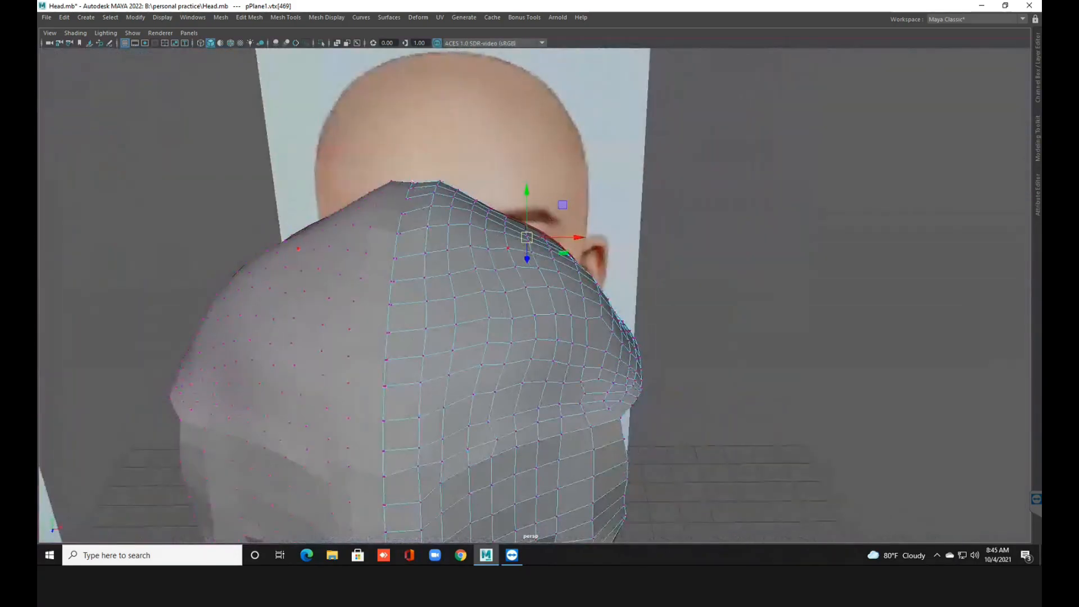
right_click(505, 244)
key(F8)
scroll(534, 295, down, 3)
alt+drag(534, 337, 410, 337)
scroll(533, 295, up, 3)
alt+drag(534, 295, 484, 281)
key(3)
key(alt+d)
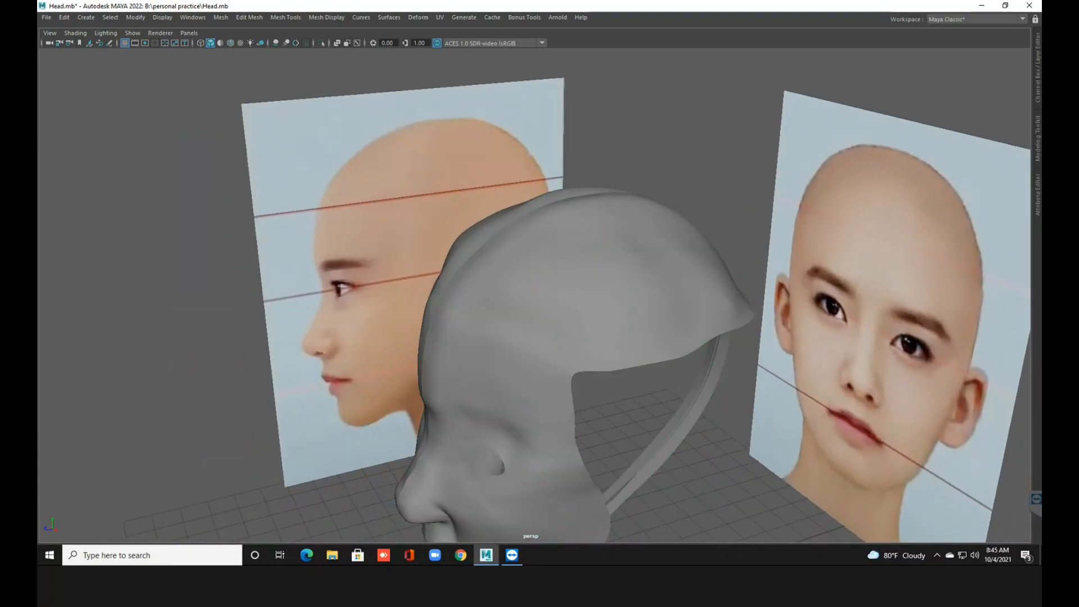
scroll(534, 303, down, 3)
alt+drag(505, 303, 449, 312)
scroll(539, 297, up, 3)
Activate the sculpting Smooth Tool on the unsmoothed head mesh and set its strength to 25.
click(590, 292)
key(1)
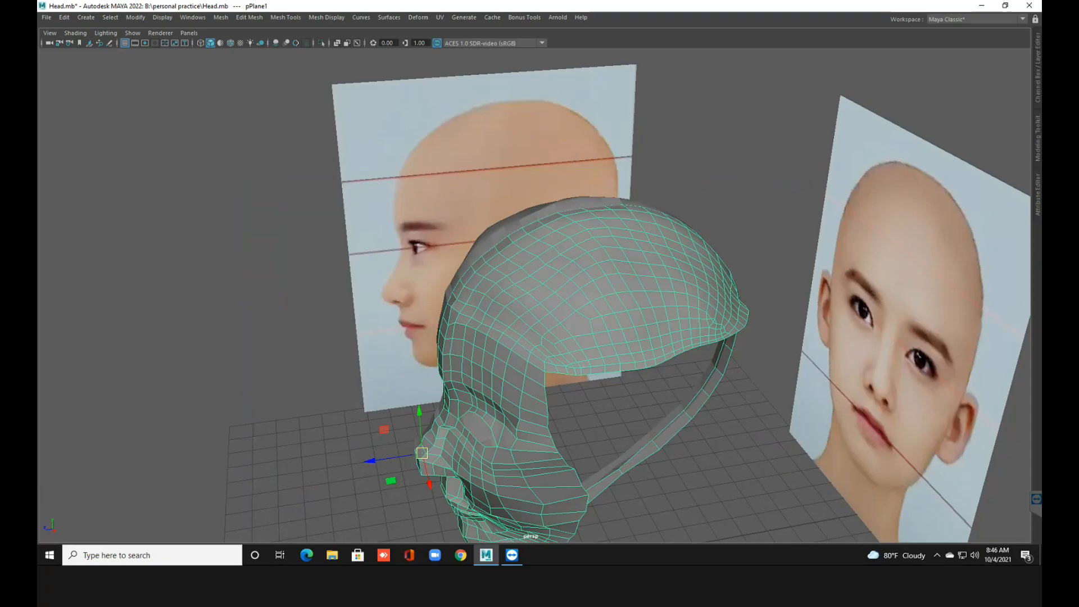
click(221, 17)
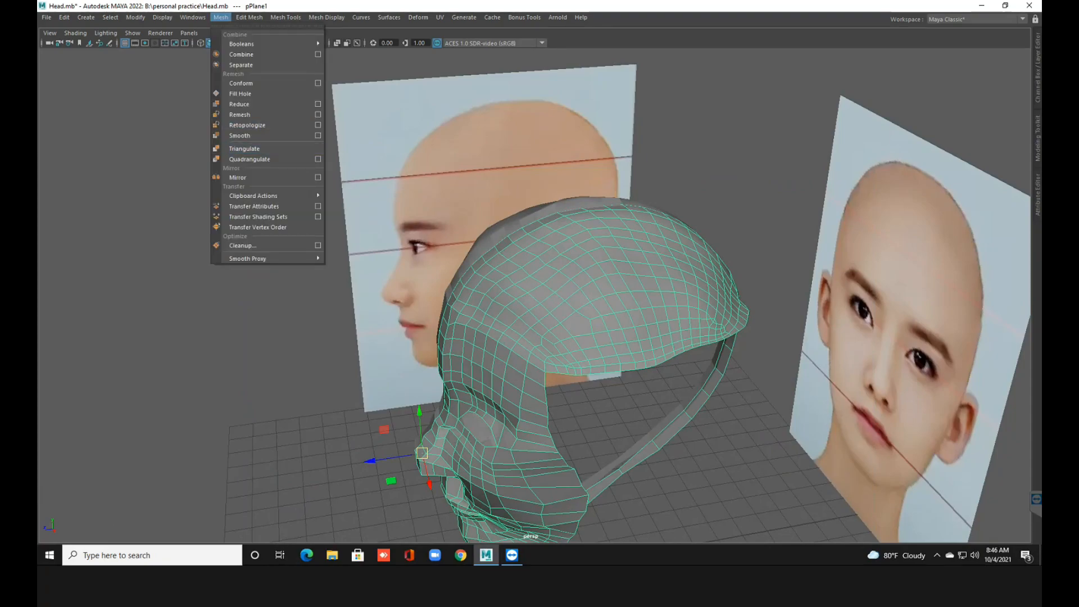
mouse_move(285, 17)
mouse_move(315, 169)
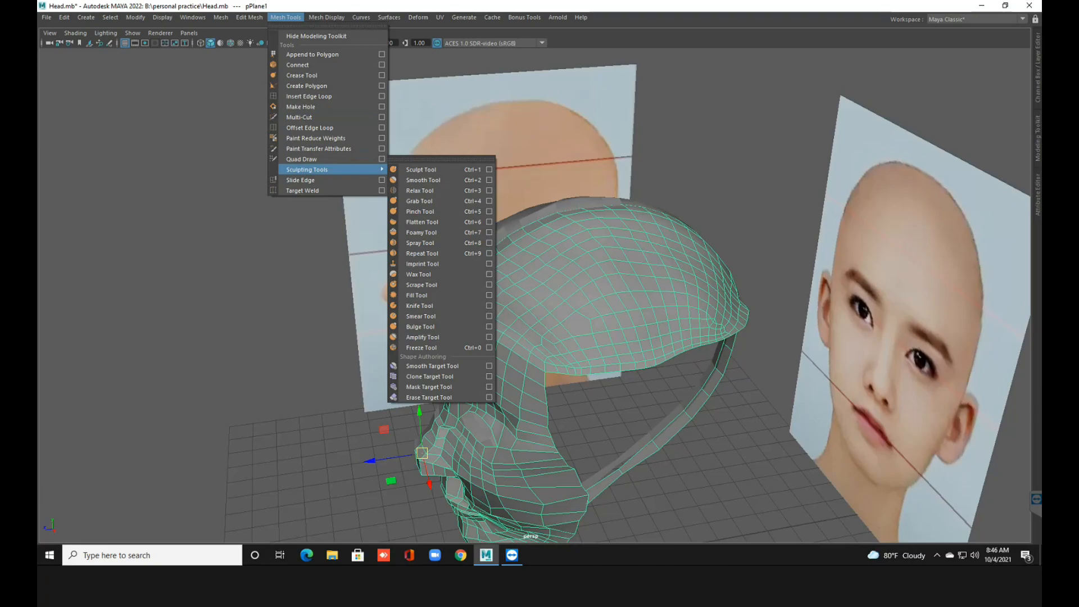
click(423, 179)
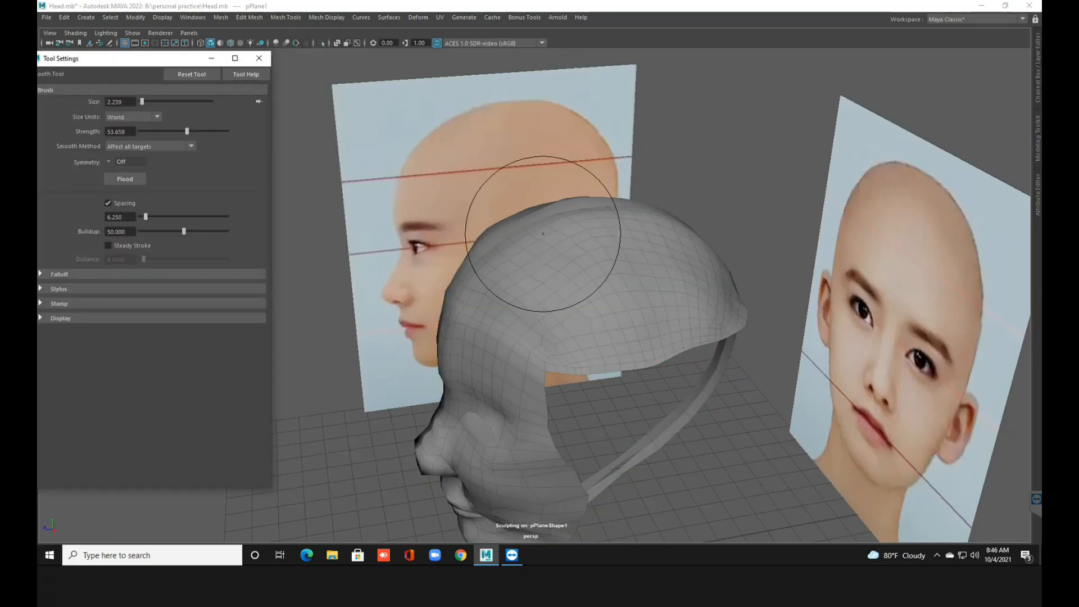
scroll(567, 230, up, 2)
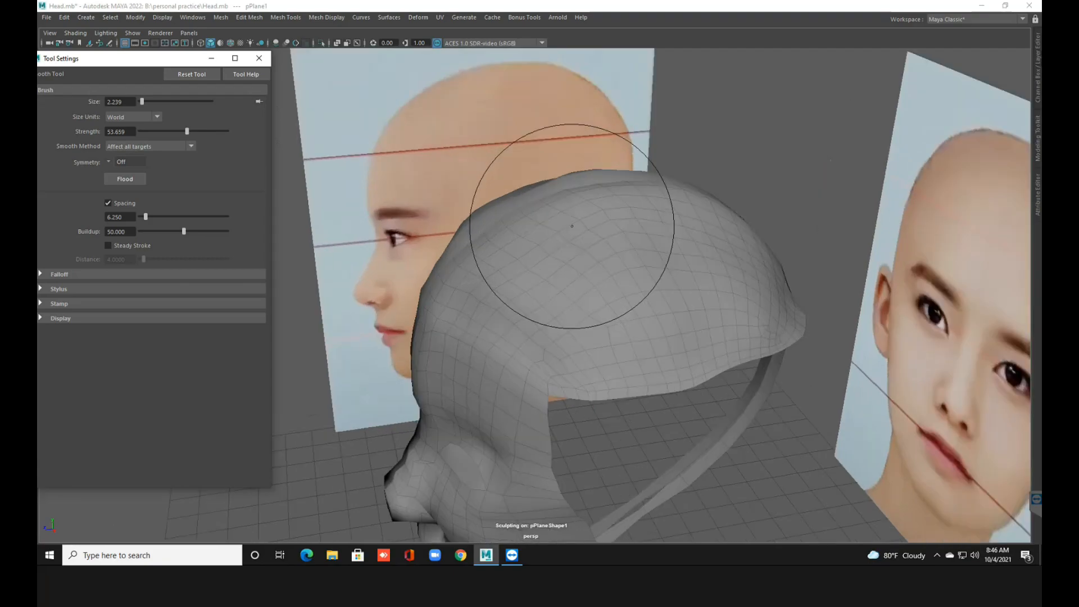
alt+middle_drag(572, 226, 528, 218)
drag(187, 131, 174, 131)
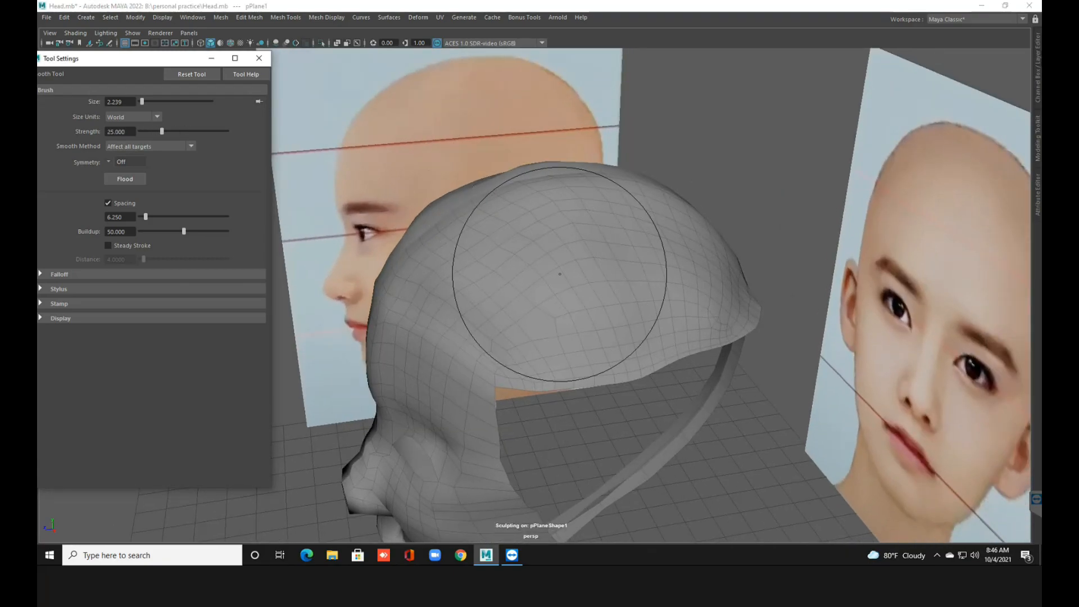
Smooth the uneven surface around the temple and the side of the forehead with sculpting strokes.
scroll(560, 274, up, 2)
scroll(559, 273, down, 1)
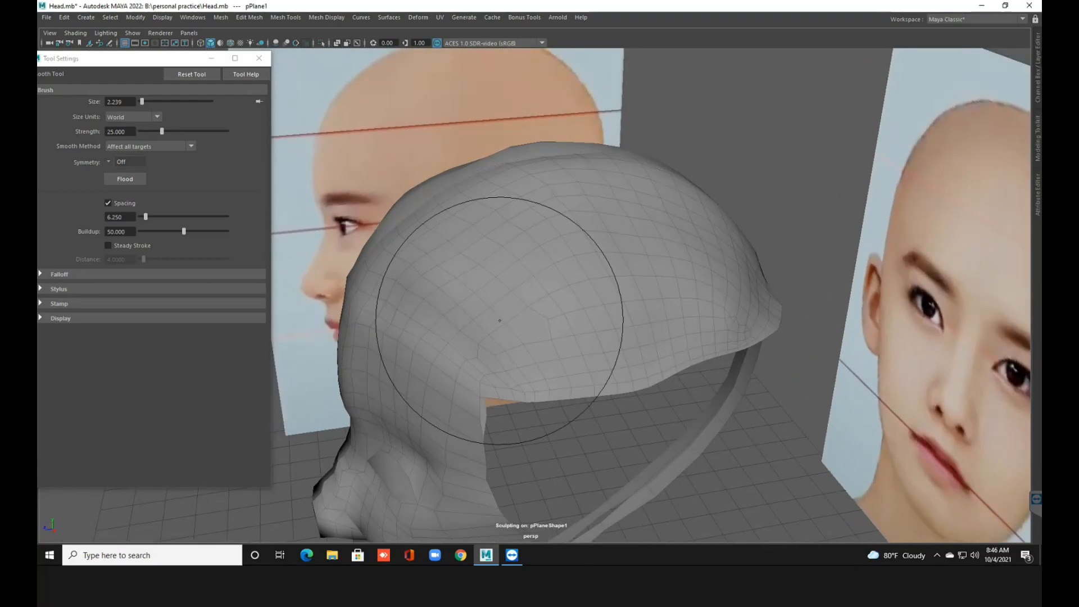
mouse_move(494, 312)
alt+mouse_down()
mouse_move(405, 318)
mouse_move(570, 293)
alt+mouse_up()
mouse_move(503, 261)
mouse_down()
mouse_move(433, 241)
mouse_move(432, 267)
mouse_up()
mouse_move(417, 227)
mouse_down()
mouse_move(474, 231)
mouse_move(527, 286)
mouse_move(461, 262)
mouse_move(397, 265)
mouse_up()
mouse_move(512, 268)
alt+mouse_down()
mouse_move(531, 266)
mouse_move(494, 270)
mouse_move(466, 309)
mouse_move(444, 303)
alt+mouse_up()
mouse_move(567, 233)
alt+mouse_down()
mouse_move(506, 242)
mouse_move(560, 202)
mouse_move(501, 197)
mouse_move(494, 183)
mouse_move(494, 193)
mouse_move(502, 173)
mouse_move(539, 188)
mouse_move(607, 171)
mouse_move(566, 198)
alt+mouse_up()
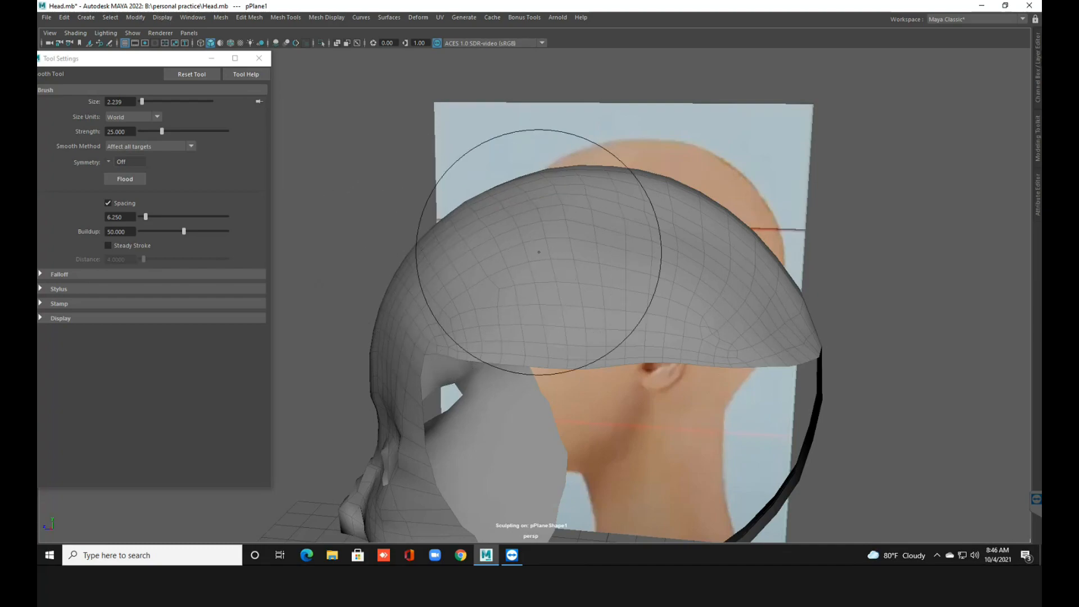
Smooth the upper back of the skull and the crown with sculpting strokes.
alt+drag(691, 242, 726, 237)
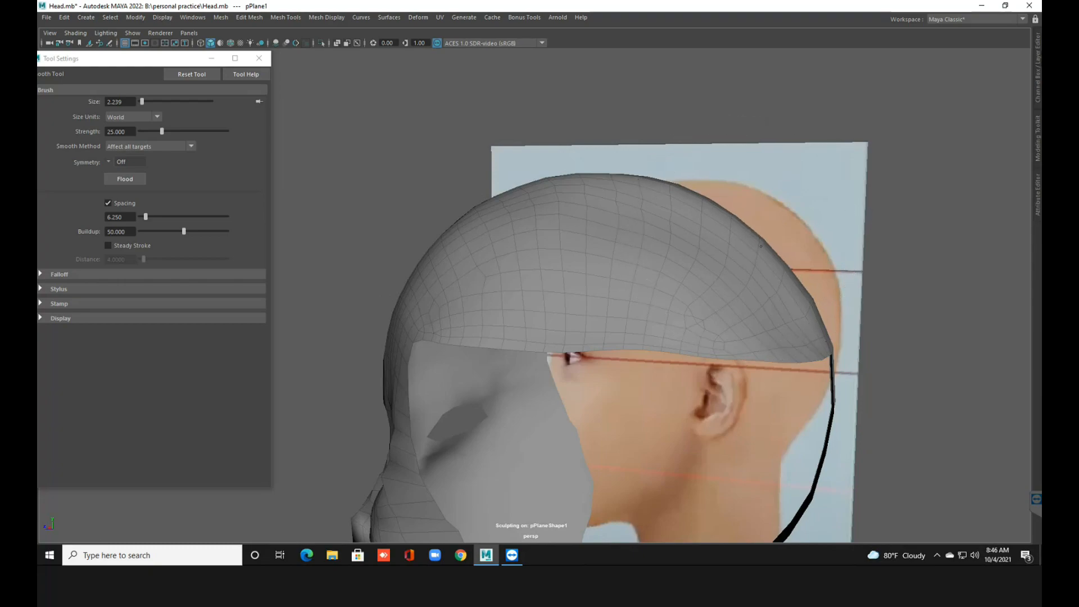
drag(773, 264, 758, 250)
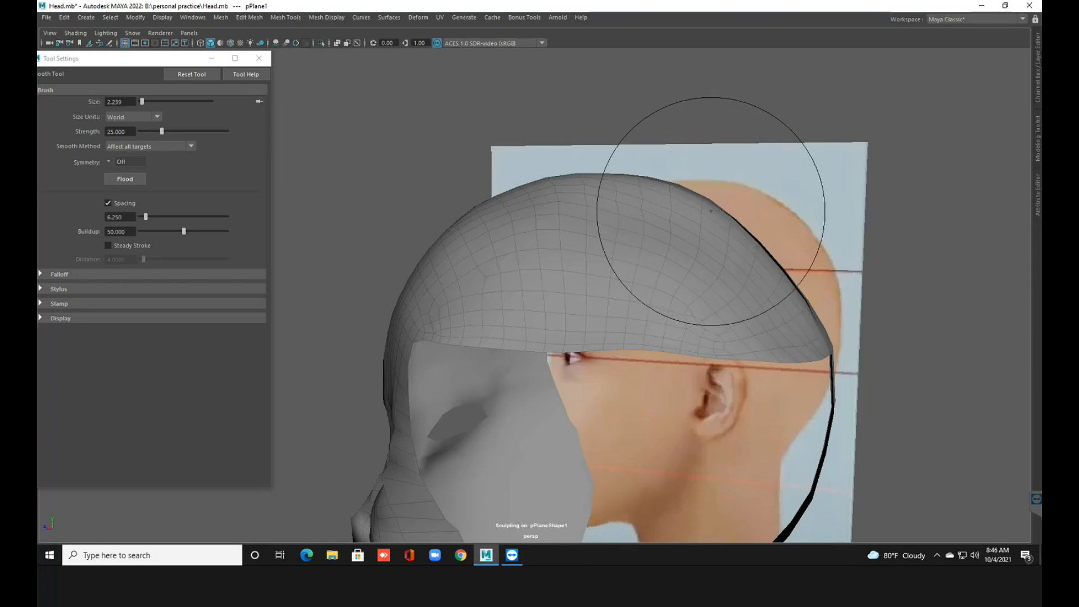
mouse_move(711, 211)
mouse_down()
mouse_move(725, 229)
mouse_move(716, 227)
mouse_up()
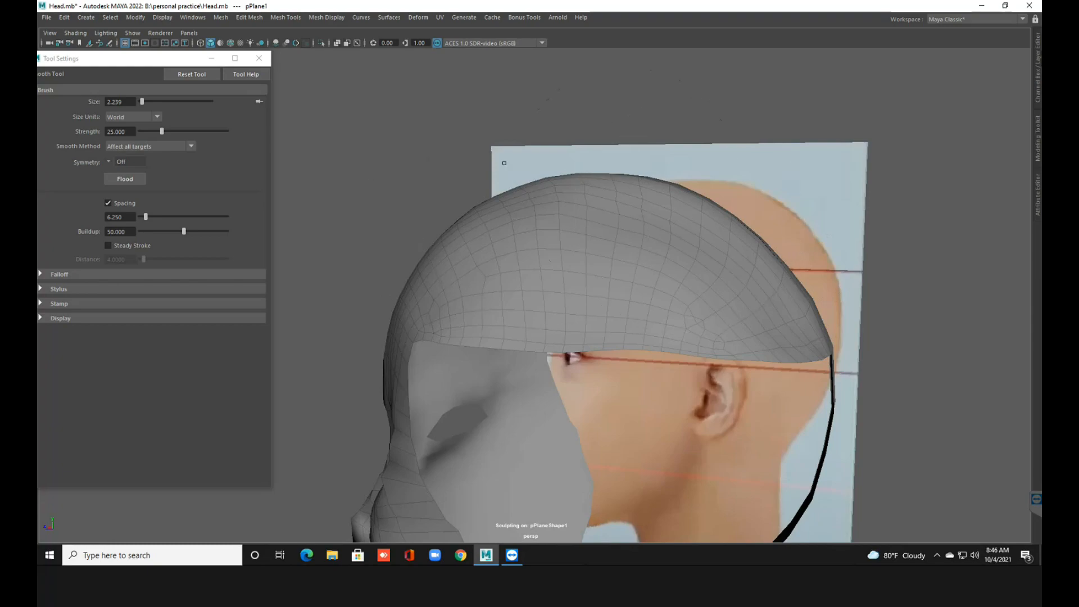
mouse_move(639, 184)
mouse_down()
mouse_move(674, 204)
mouse_move(672, 221)
mouse_up()
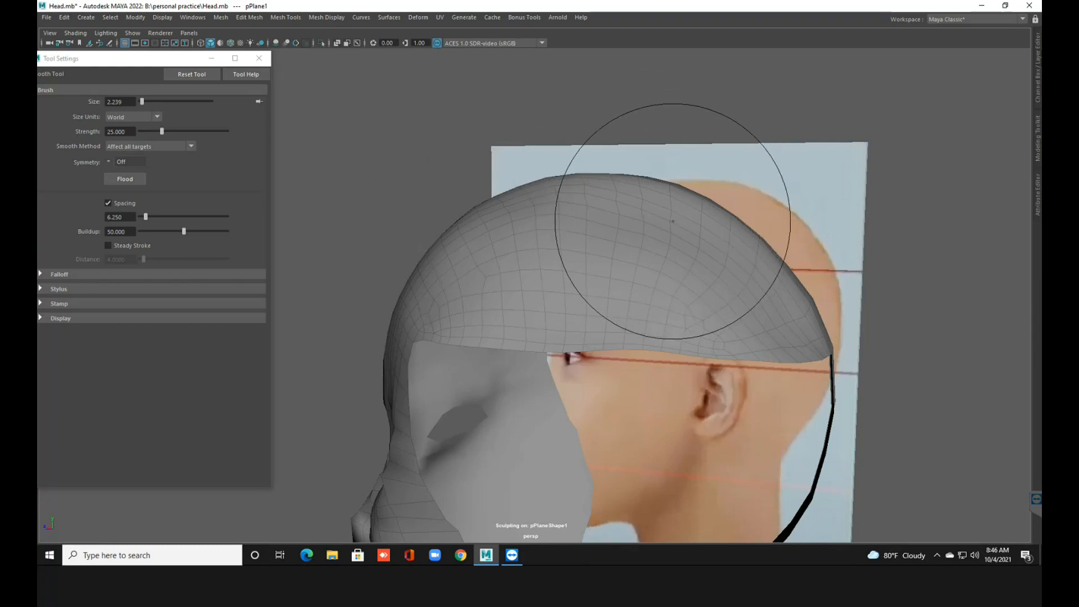
Reduce the smoothing strength to 6.707, smooth the rear side of the skull lightly, and leave the Smooth Tool.
drag(162, 131, 158, 131)
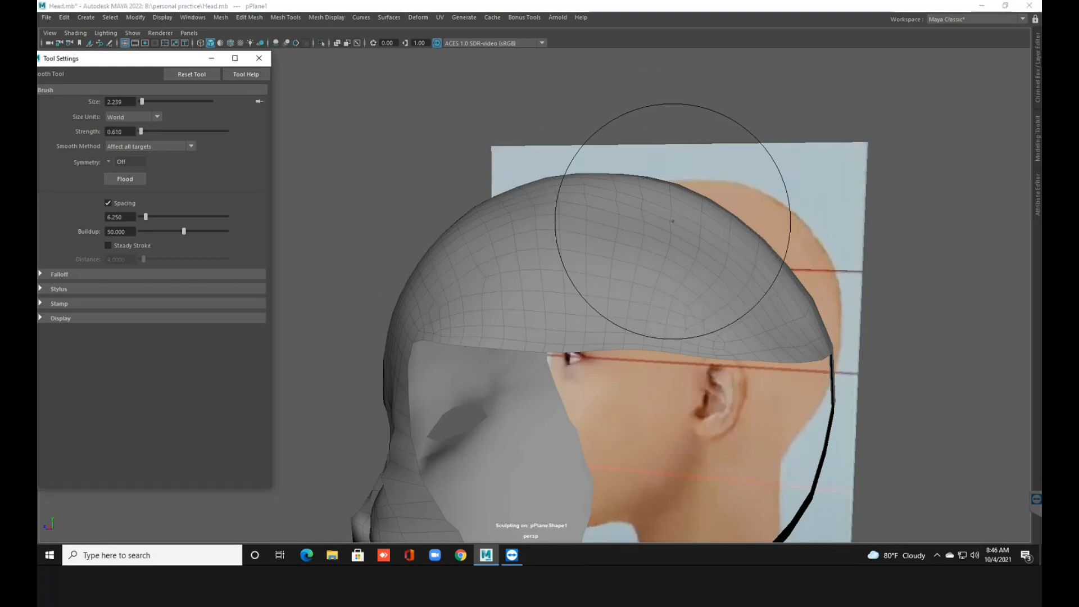
mouse_move(519, 167)
alt+mouse_down()
mouse_move(565, 213)
mouse_move(541, 258)
alt+mouse_up()
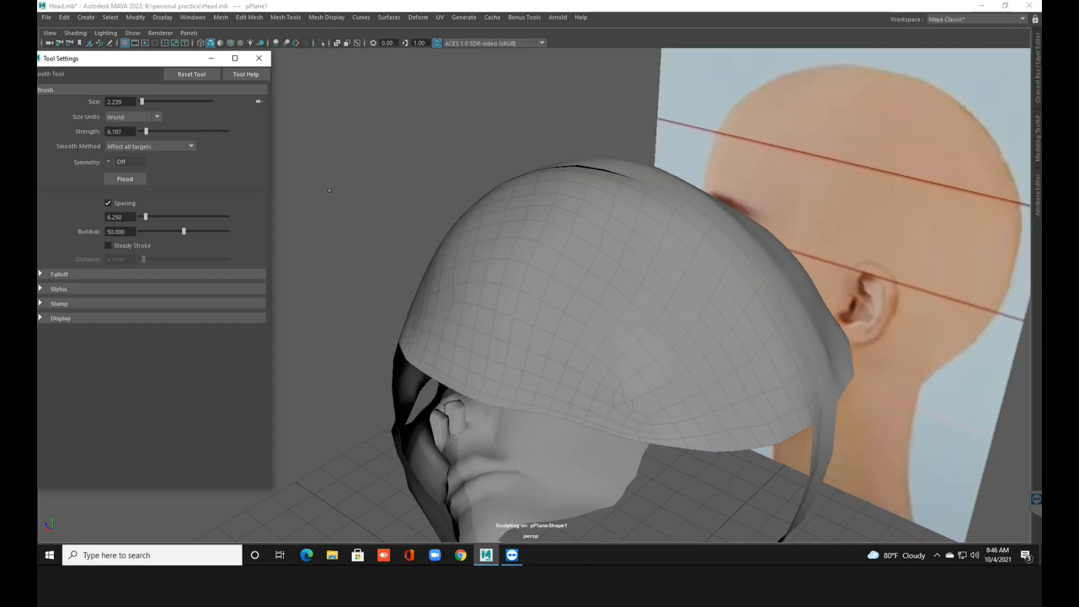
drag(635, 295, 633, 302)
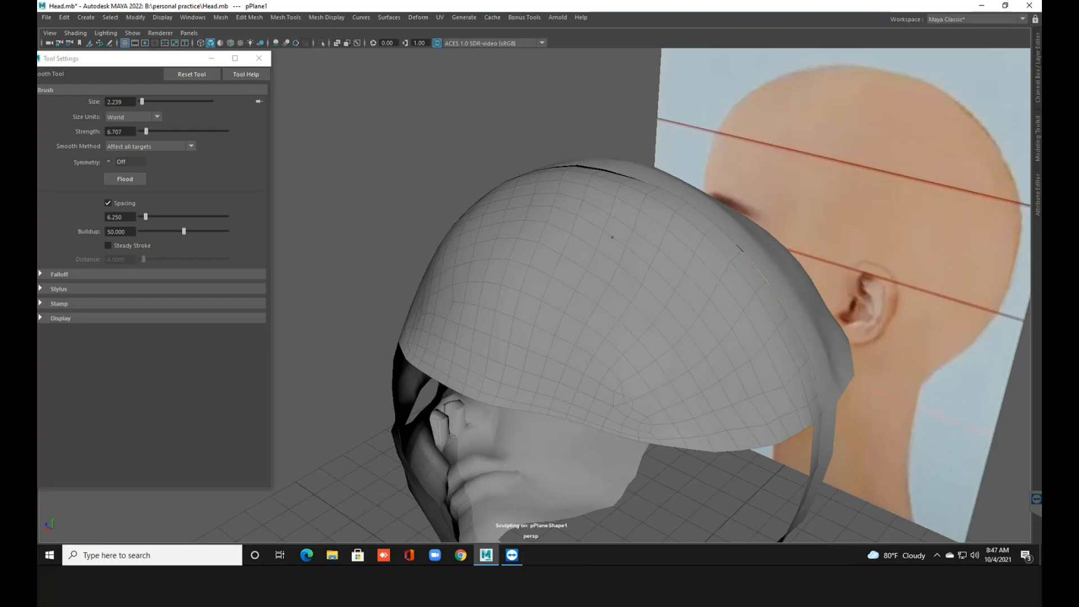
mouse_move(617, 330)
alt+mouse_down()
mouse_move(663, 265)
mouse_move(624, 256)
mouse_move(623, 274)
alt+mouse_up()
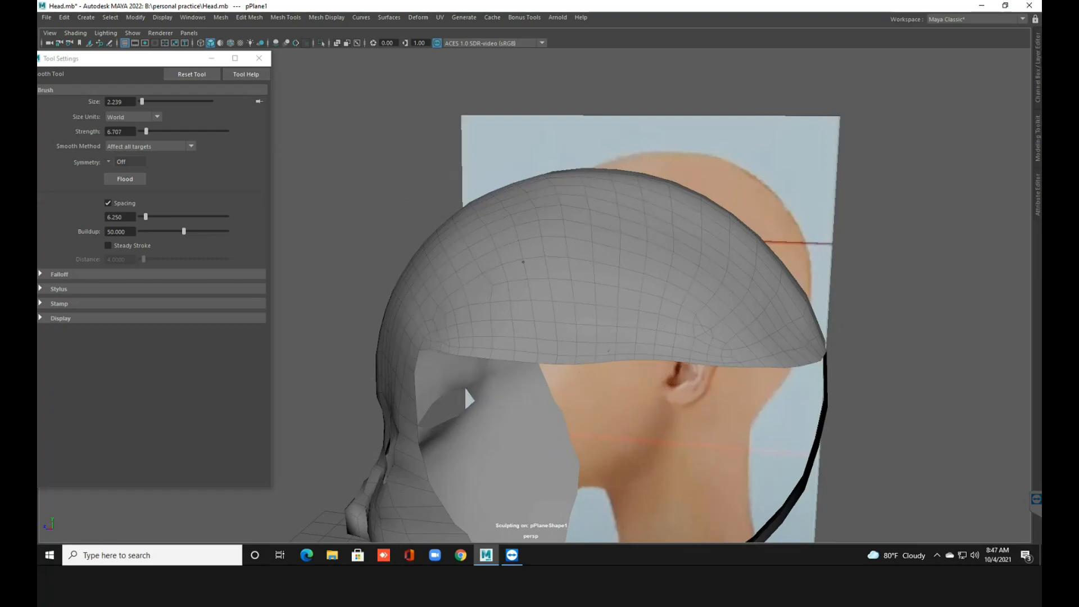
mouse_move(539, 256)
alt+mouse_down()
mouse_move(599, 265)
mouse_move(610, 286)
mouse_move(658, 287)
mouse_move(693, 320)
mouse_move(436, 264)
mouse_move(582, 290)
alt+mouse_up()
scroll(578, 269, down, 4)
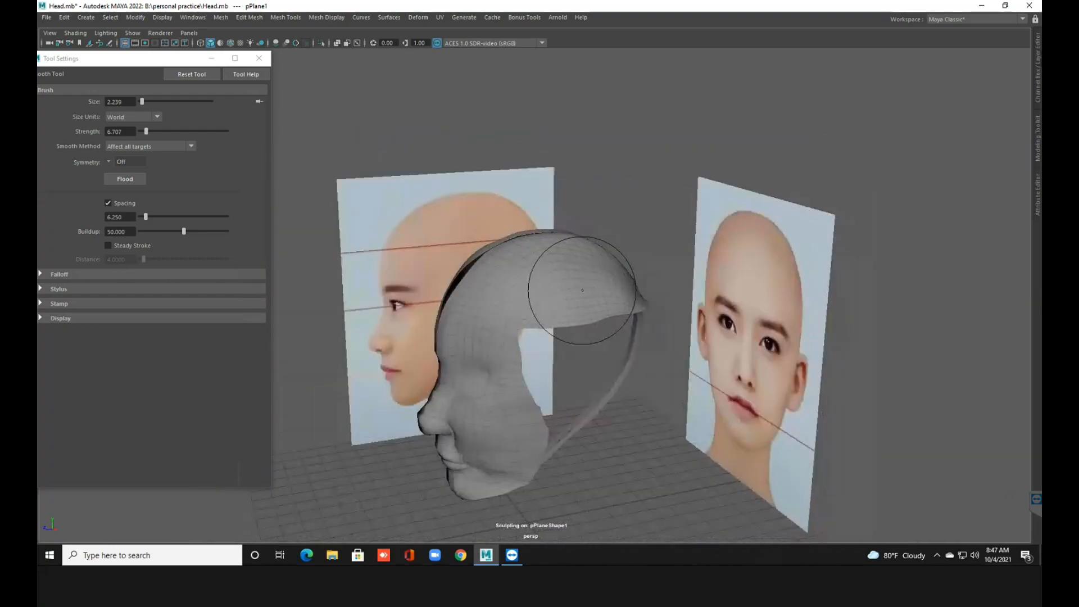
key(q)
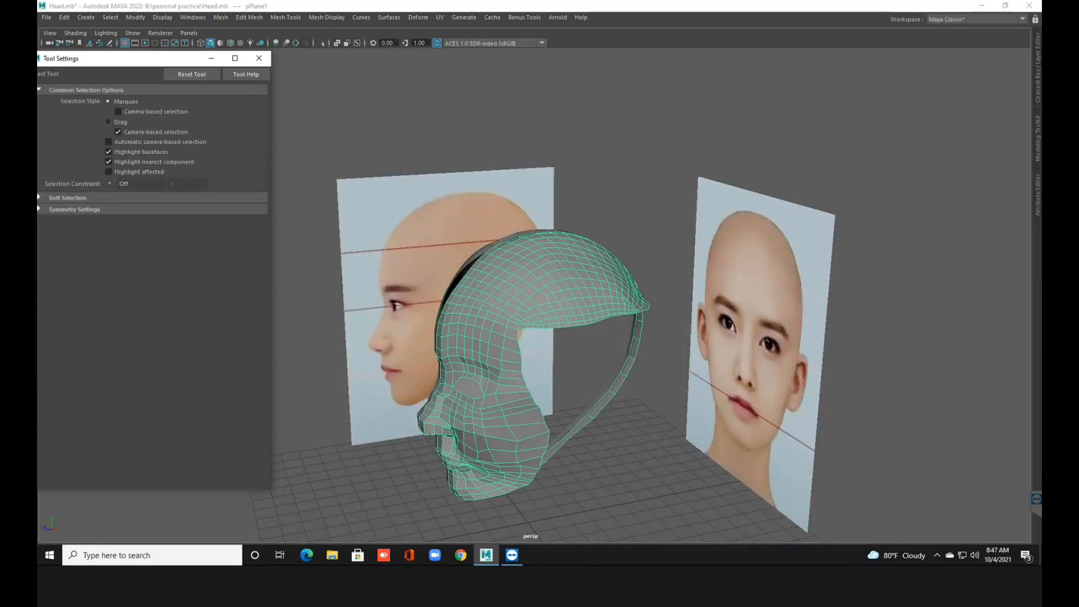
click(258, 58)
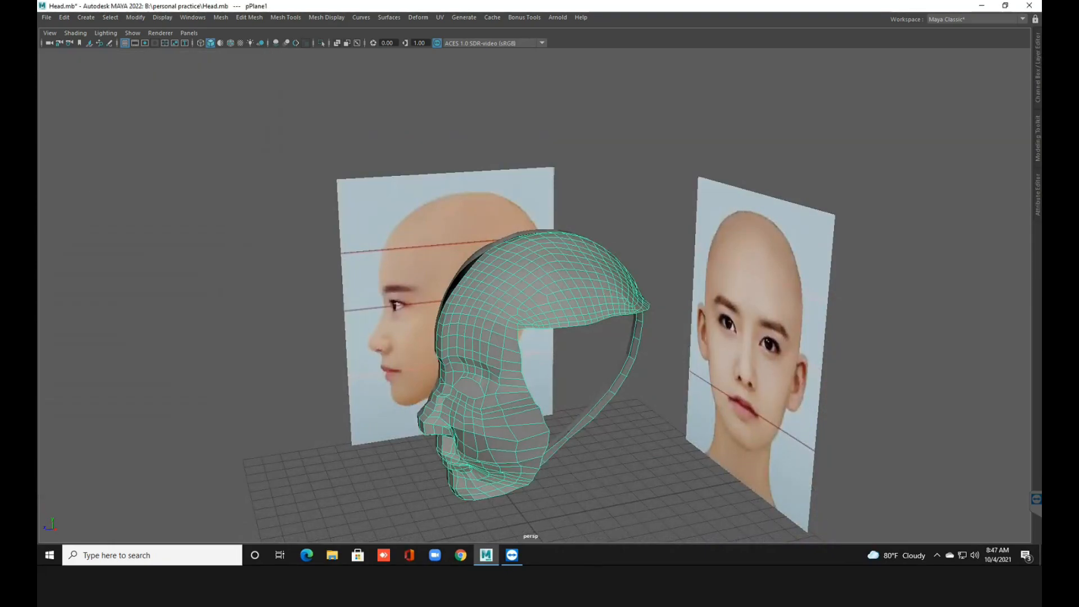
Move the two lowest separated vertices of the open forehead seam back onto the head's centre line.
scroll(540, 304, up, 2)
alt+drag(506, 292, 610, 295)
scroll(540, 303, up, 3)
mouse_move(539, 303)
alt+mouse_down()
mouse_move(601, 298)
mouse_move(523, 302)
mouse_move(540, 303)
alt+mouse_up()
scroll(540, 304, up, 3)
right_drag(578, 200, 529, 201)
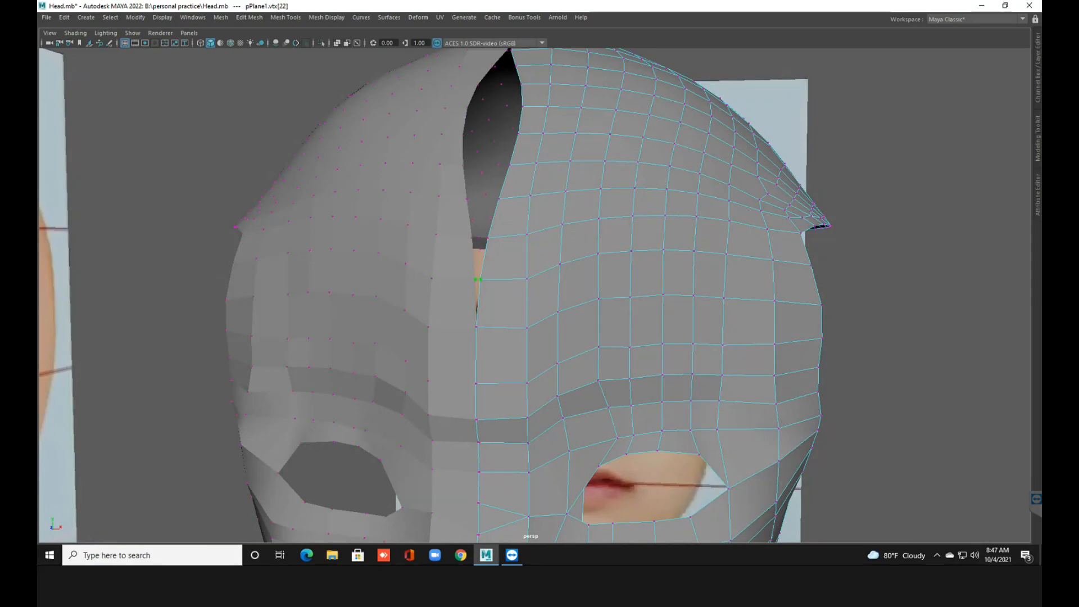
click(478, 279)
drag(530, 279, 528, 279)
click(486, 238)
drag(539, 238, 528, 238)
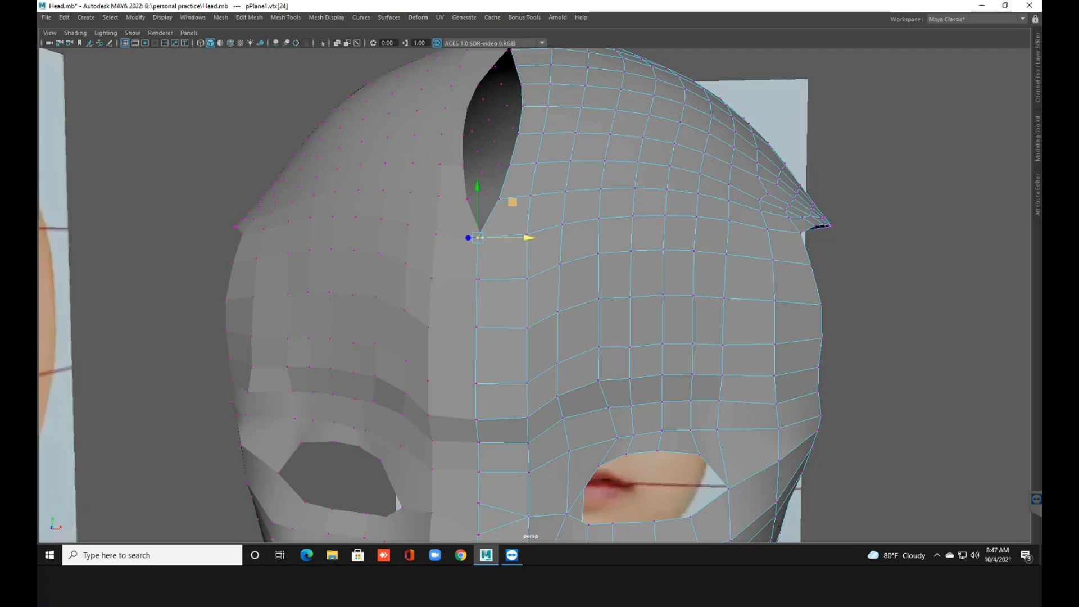
Align the next two vertices up the open forehead seam with the centre line and save the scene.
click(498, 198)
drag(550, 198, 536, 198)
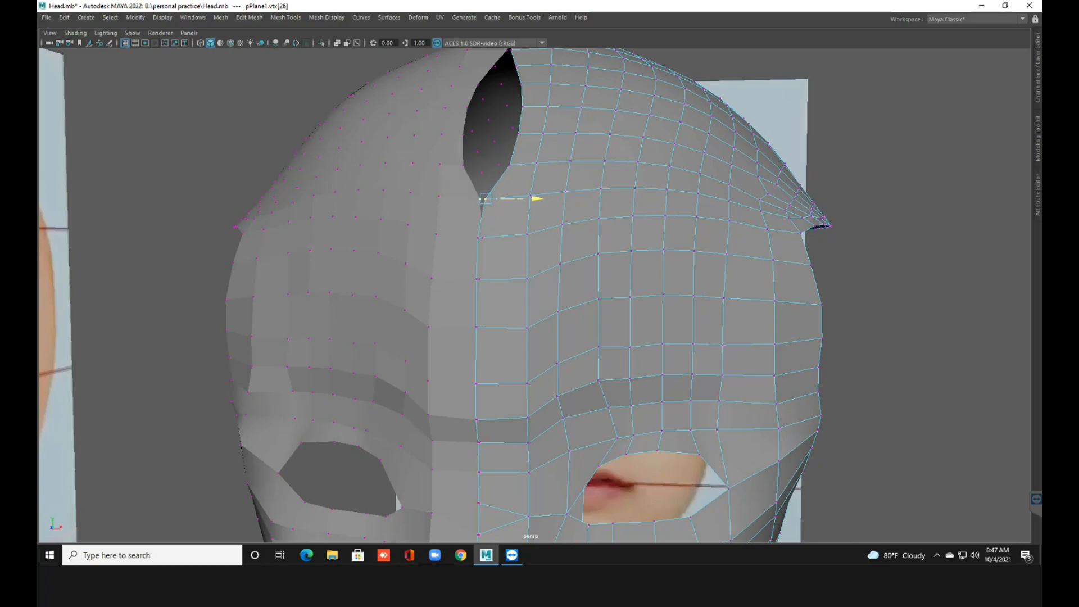
click(478, 237)
drag(527, 237, 531, 238)
mouse_move(530, 238)
alt+mouse_down()
mouse_move(534, 281)
mouse_move(542, 254)
alt+mouse_up()
click(493, 254)
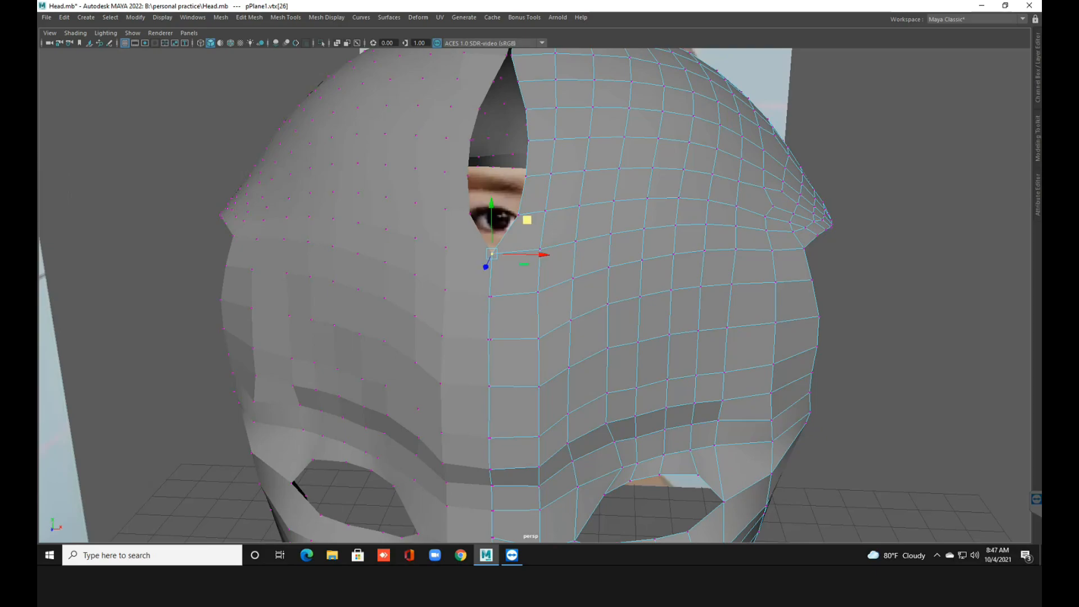
key(ctrl+s)
click(517, 214)
drag(556, 215, 534, 215)
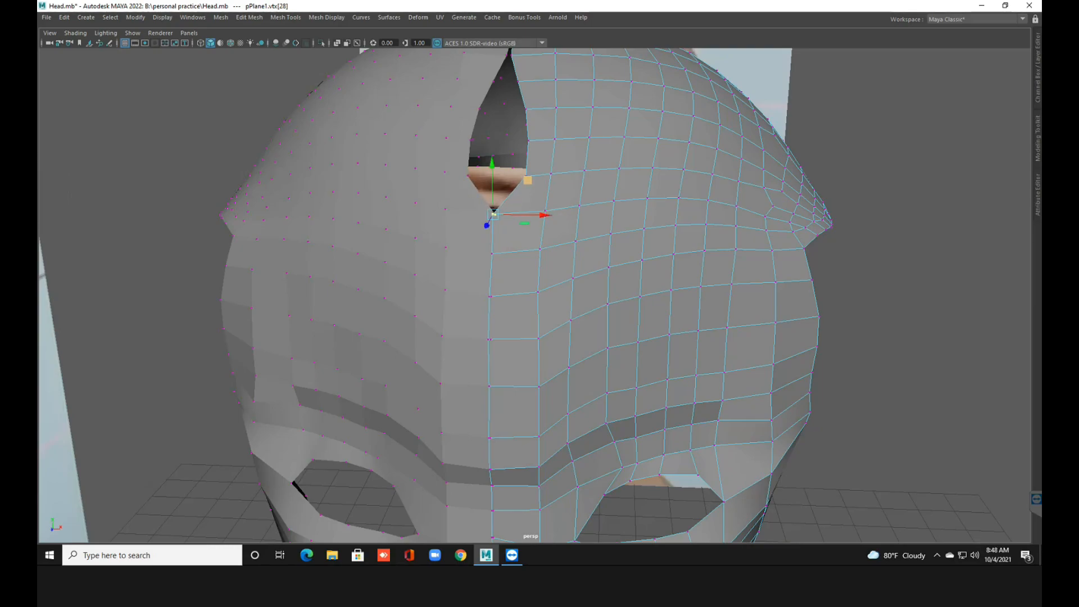
Move the next two separated vertices up the open forehead seam onto the head's centre line.
scroll(540, 214, up, 3)
alt+middle_drag(541, 214, 516, 343)
click(491, 279)
drag(525, 280, 502, 278)
click(500, 278)
click(495, 216)
drag(546, 217, 517, 267)
Pull the remaining separated seam vertices between the upper forehead and the crown sideways onto the centre line.
click(481, 221)
click(472, 267)
click(470, 199)
drag(523, 199, 522, 199)
alt+drag(470, 147, 521, 168)
click(474, 168)
alt+middle_drag(540, 154, 568, 259)
click(503, 184)
drag(540, 183, 534, 183)
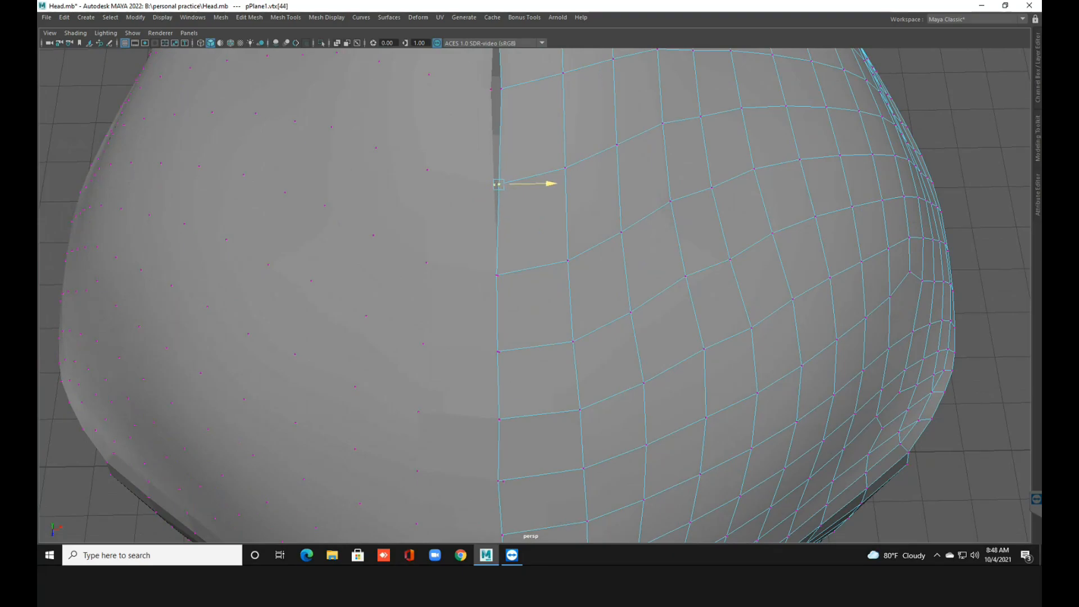
Align the following two seam vertices over the crown with the centre line and save the scene.
alt+drag(534, 183, 538, 296)
click(504, 196)
drag(539, 194, 535, 195)
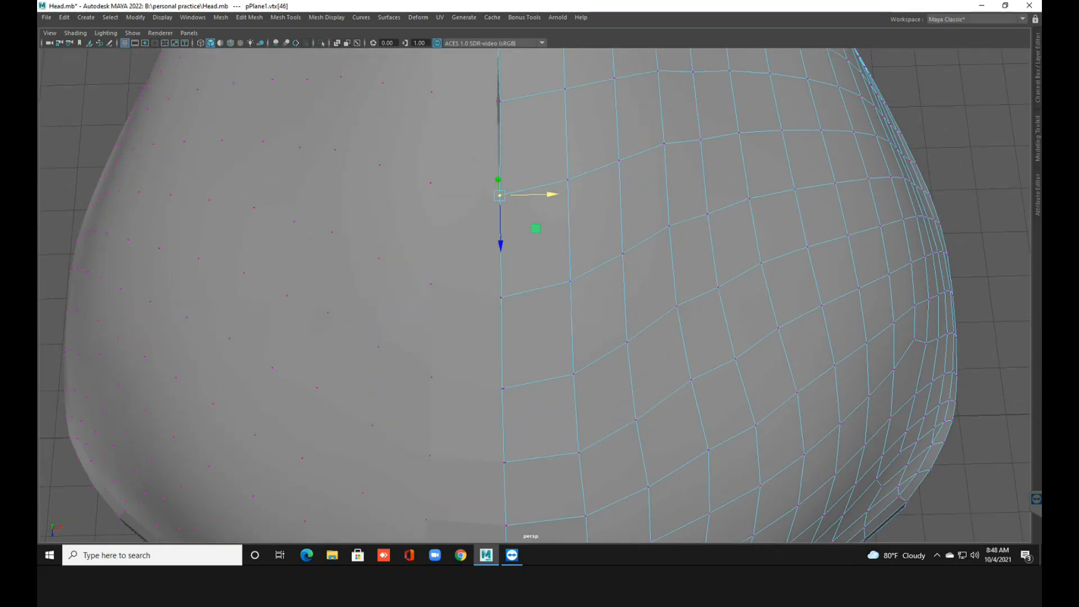
key(ctrl+s)
alt+drag(534, 195, 546, 397)
click(511, 298)
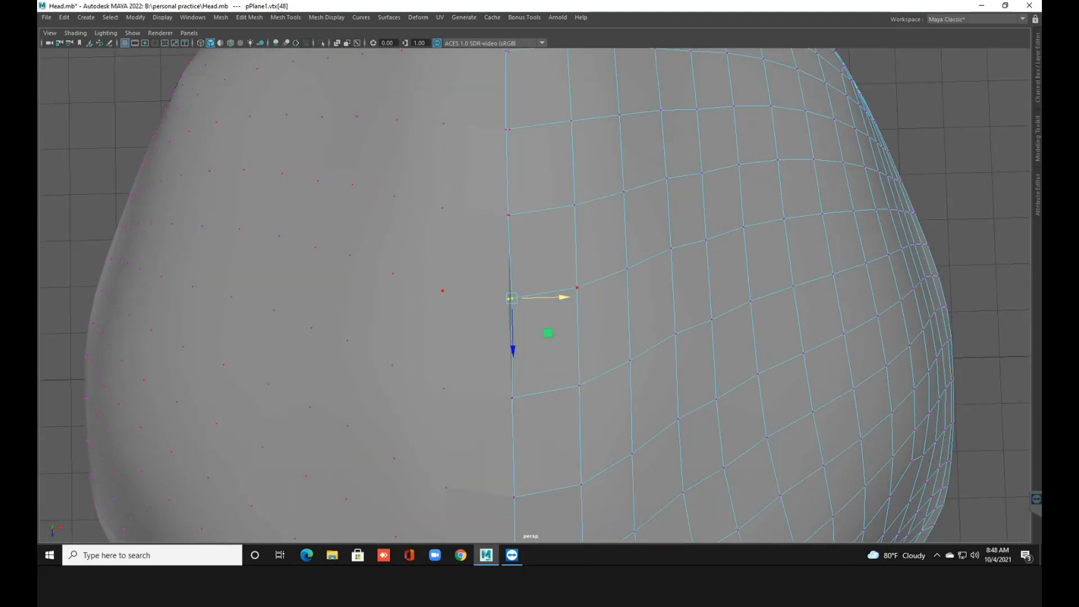
drag(561, 297, 559, 297)
drag(561, 296, 560, 296)
alt+middle_drag(561, 297, 575, 383)
Close the narrow gap at the upper back of the skull by moving its two seam vertices onto the centre line.
alt+drag(575, 384, 211, 284)
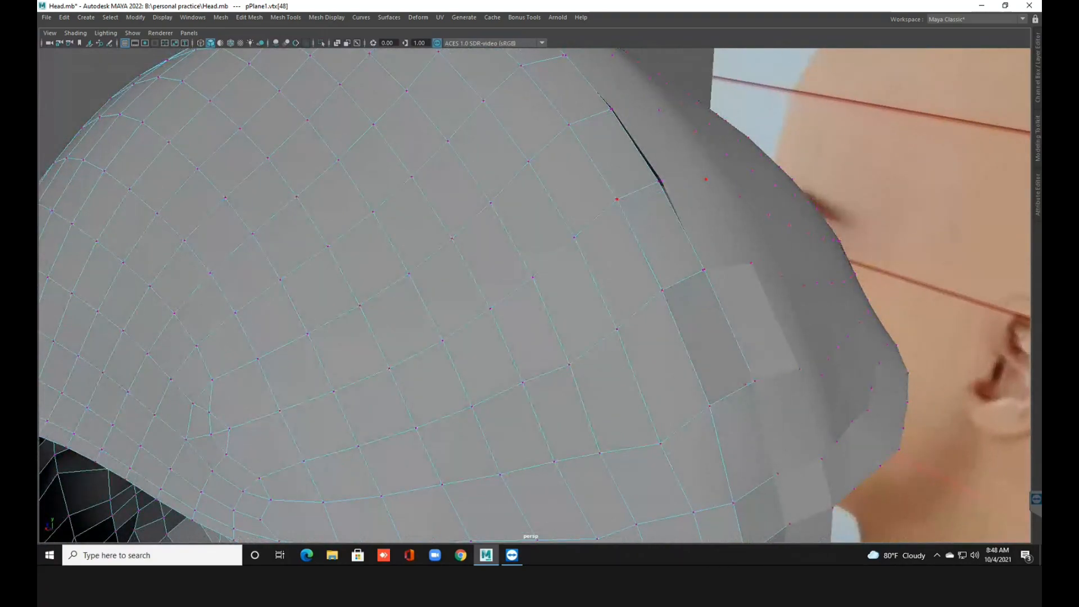
click(611, 108)
drag(571, 115, 572, 114)
click(659, 180)
drag(621, 189, 449, 140)
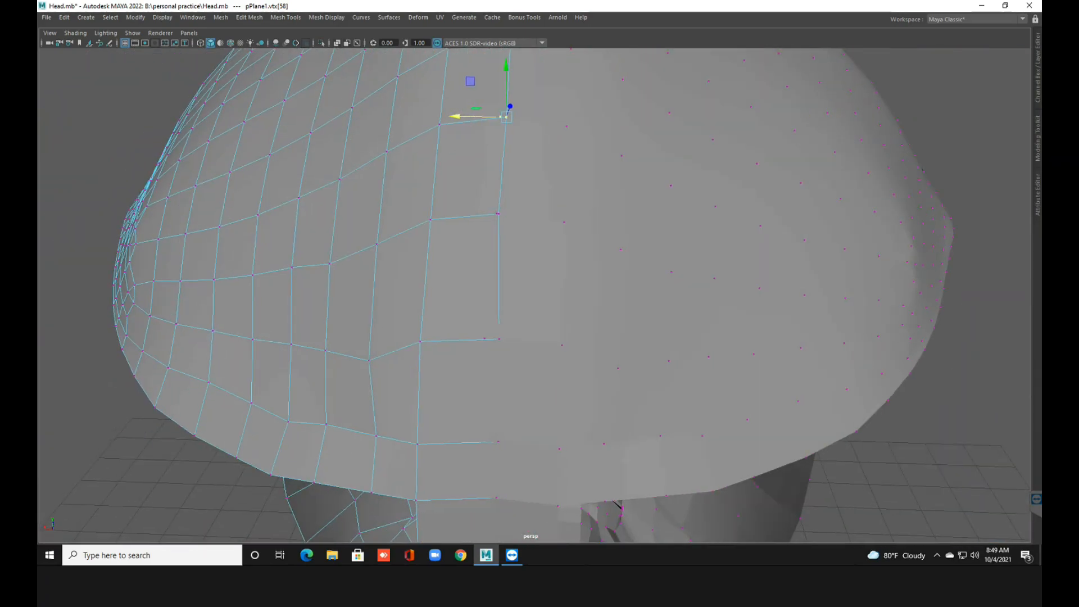
Return the head mesh to object mode and deselect it.
alt+middle_drag(449, 140, 483, 87)
scroll(484, 87, down, 6)
alt+drag(483, 87, 646, 95)
alt+drag(315, 248, 473, 265)
scroll(455, 256, down, 3)
right_drag(498, 218, 550, 201)
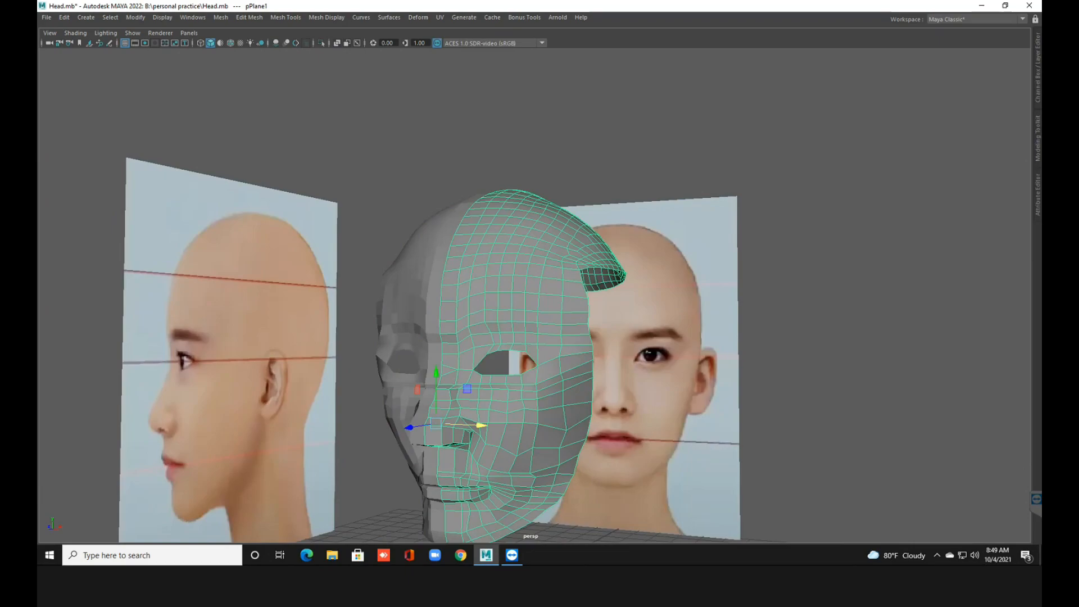
click(647, 141)
Examine the head mesh from behind, above and underneath for remaining gaps along the centre seam.
scroll(534, 295, down, 3)
alt+drag(505, 236, 466, 289)
scroll(534, 296, up, 3)
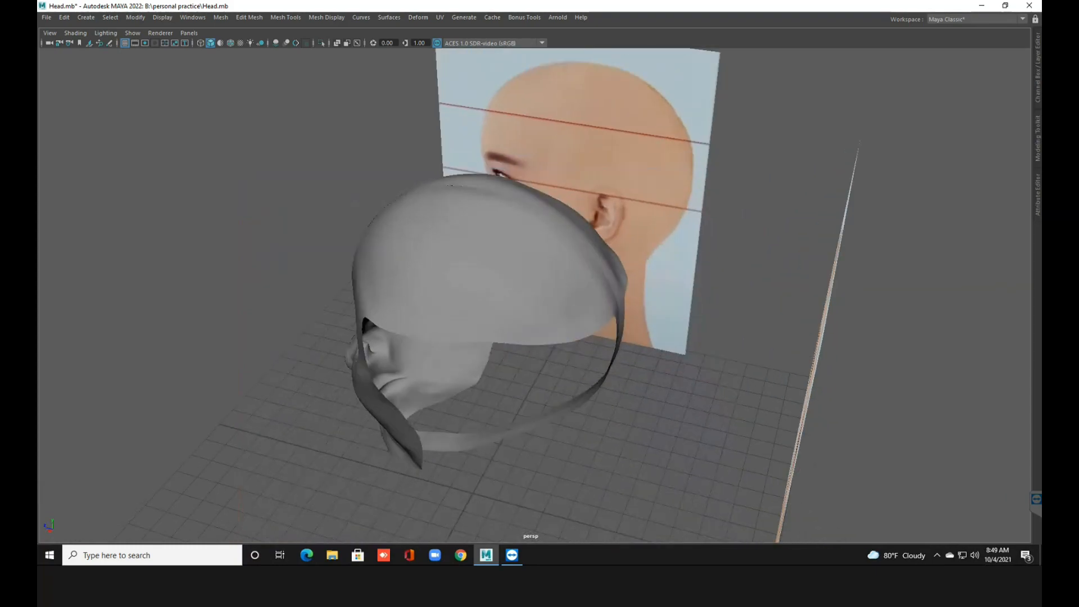
scroll(534, 296, up, 2)
alt+middle_drag(466, 290, 500, 228)
alt+drag(500, 228, 668, 68)
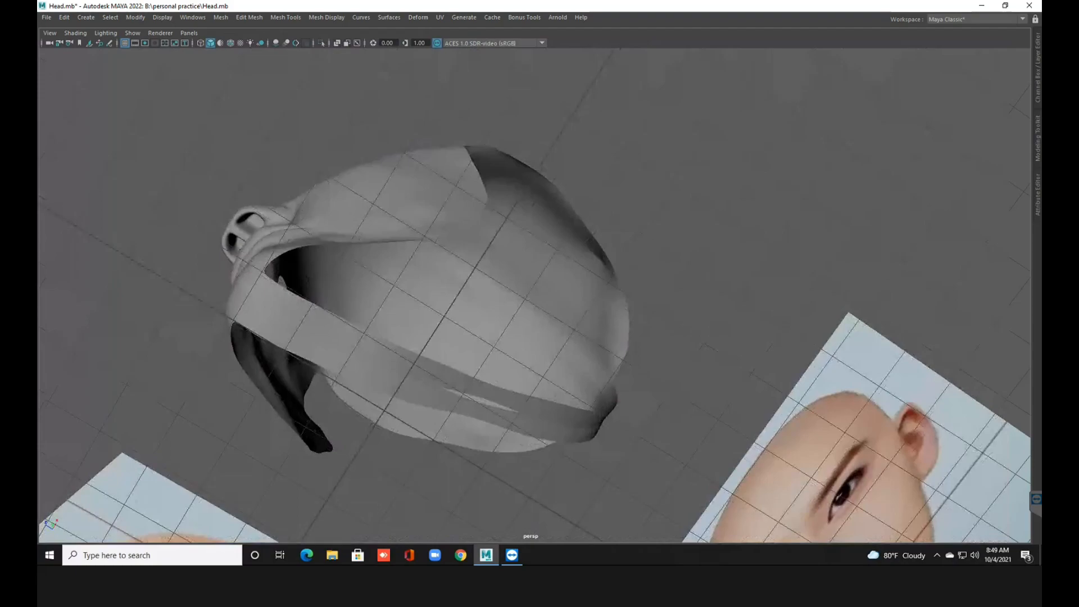
alt+drag(629, 236, 464, 236)
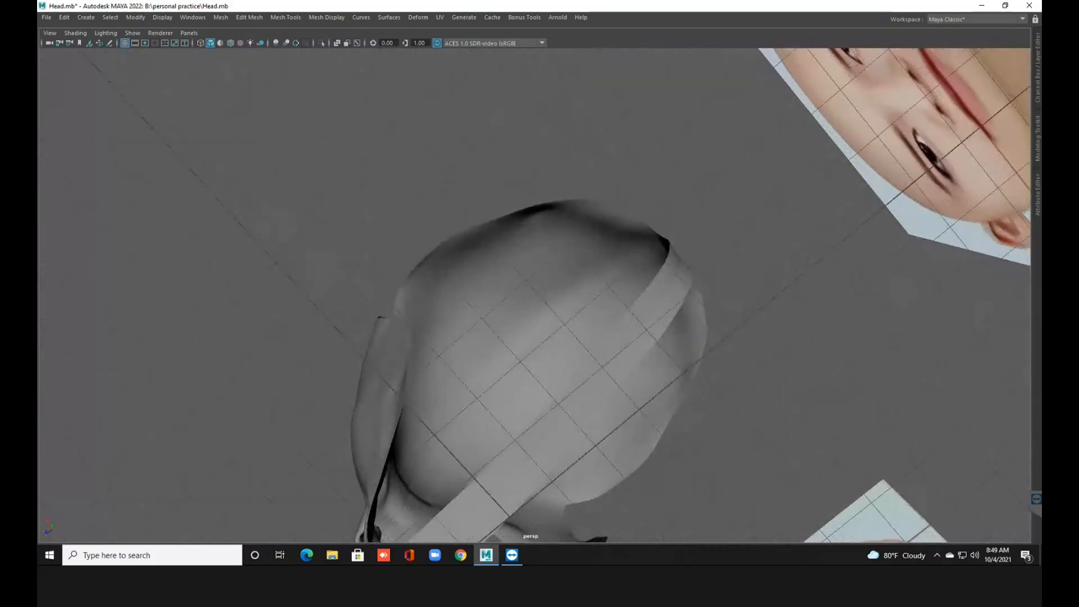
alt+middle_drag(463, 236, 451, 146)
alt+middle_drag(466, 264, 462, 236)
alt+drag(462, 236, 495, 337)
scroll(494, 337, up, 2)
scroll(494, 337, up, 2)
alt+middle_drag(494, 337, 517, 253)
alt+drag(517, 253, 450, 256)
Save the scene and move the open vertex of the narrow strip behind the face onto the centre line.
key(ctrl+s)
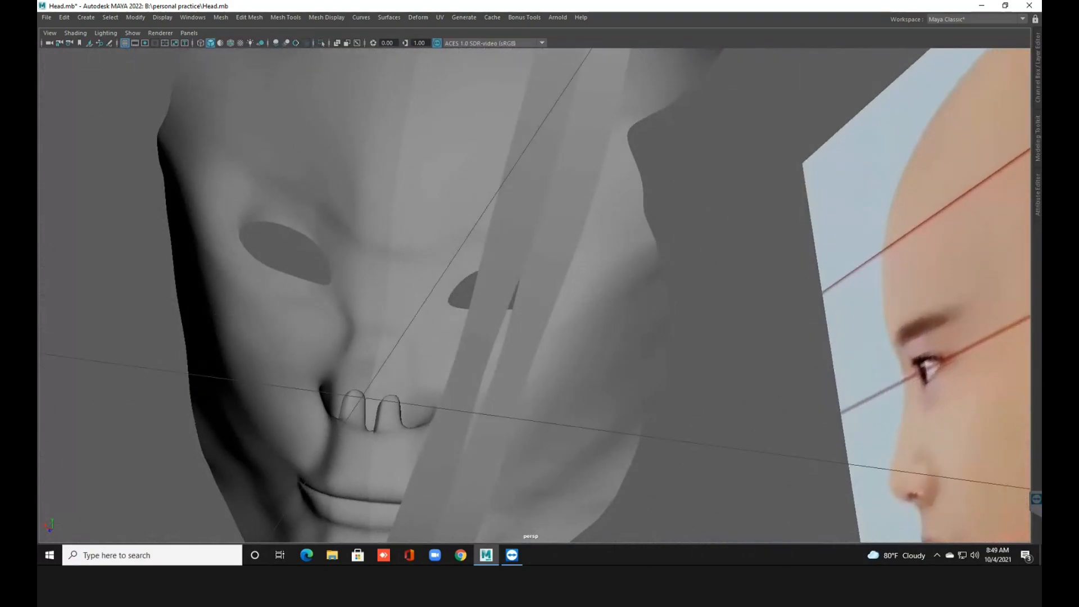
click(496, 265)
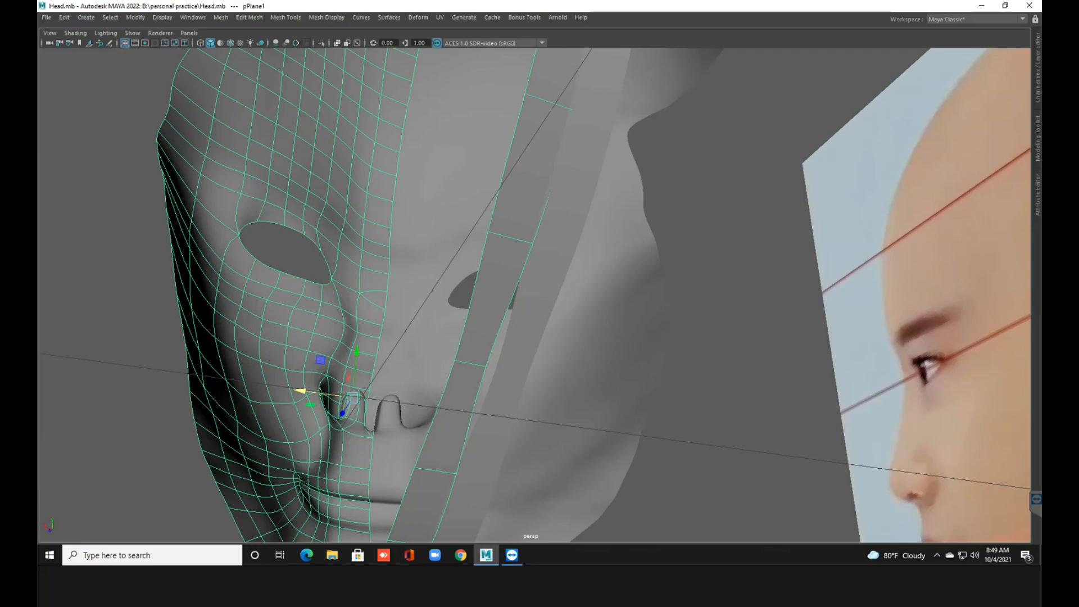
right_click(496, 266)
click(445, 267)
click(485, 366)
drag(434, 358, 442, 360)
In the front view, select the whole centre column of vertices and try to scale it flat onto the centre line.
scroll(534, 295, down, 5)
alt+drag(534, 295, 619, 320)
alt+drag(427, 253, 651, 310)
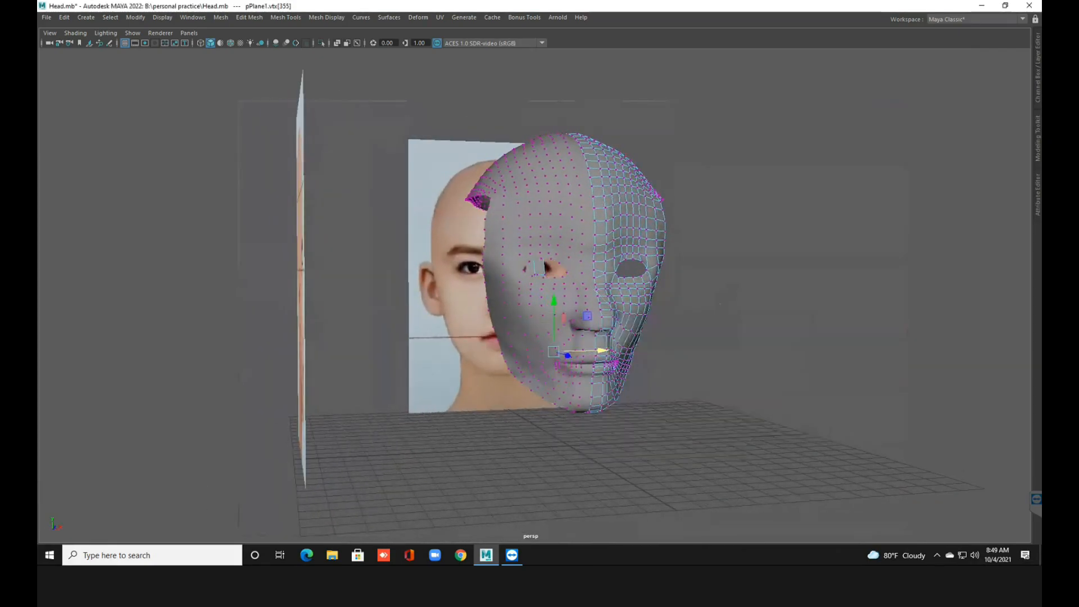
key(space)
key(space)
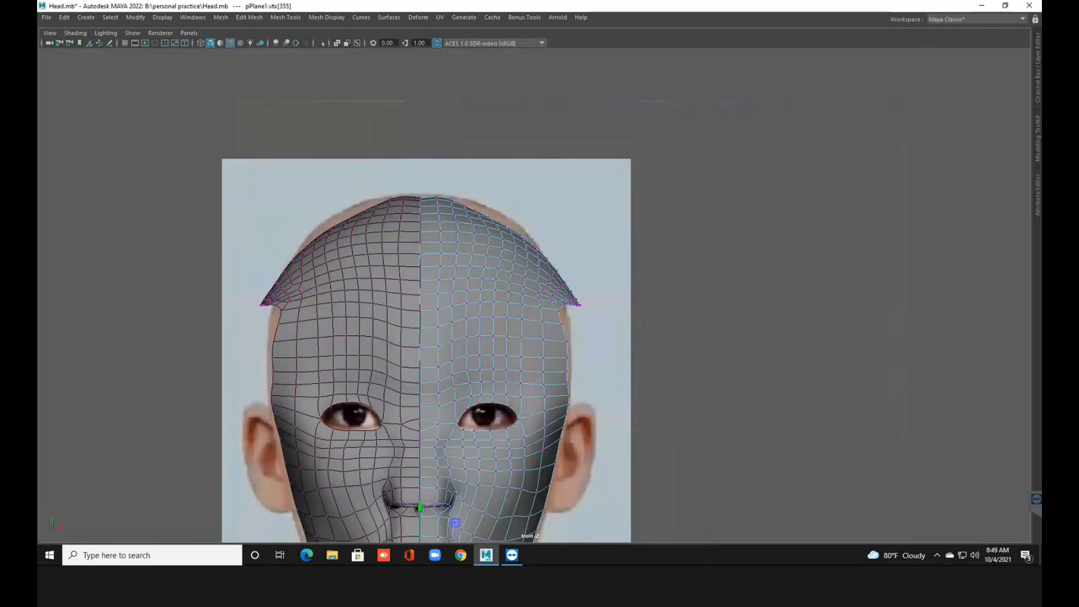
scroll(534, 295, down, 1)
alt+middle_drag(534, 343, 537, 249)
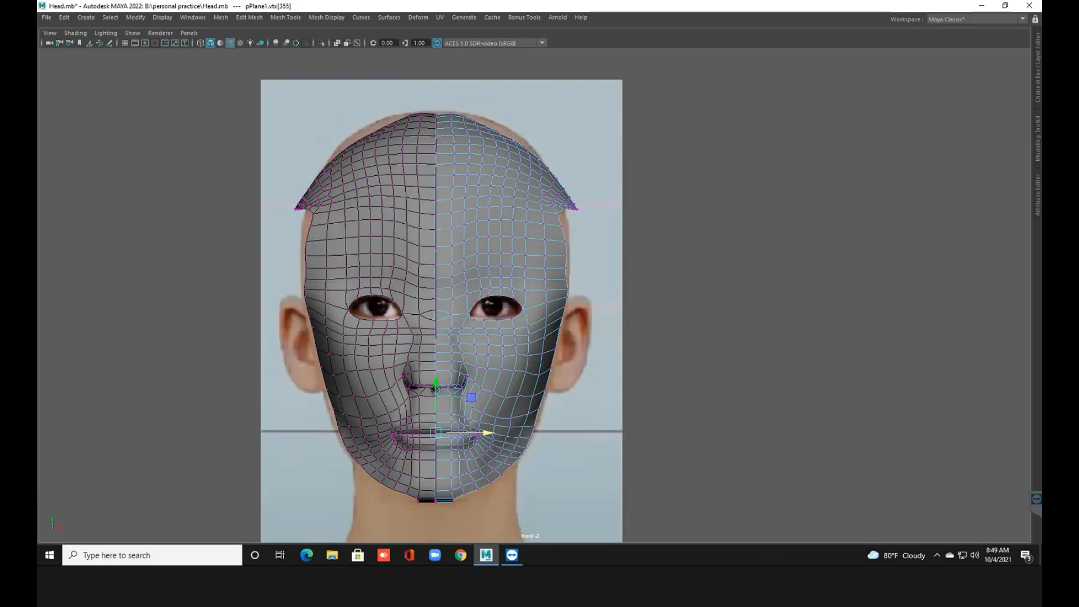
drag(430, 93, 444, 529)
key(r)
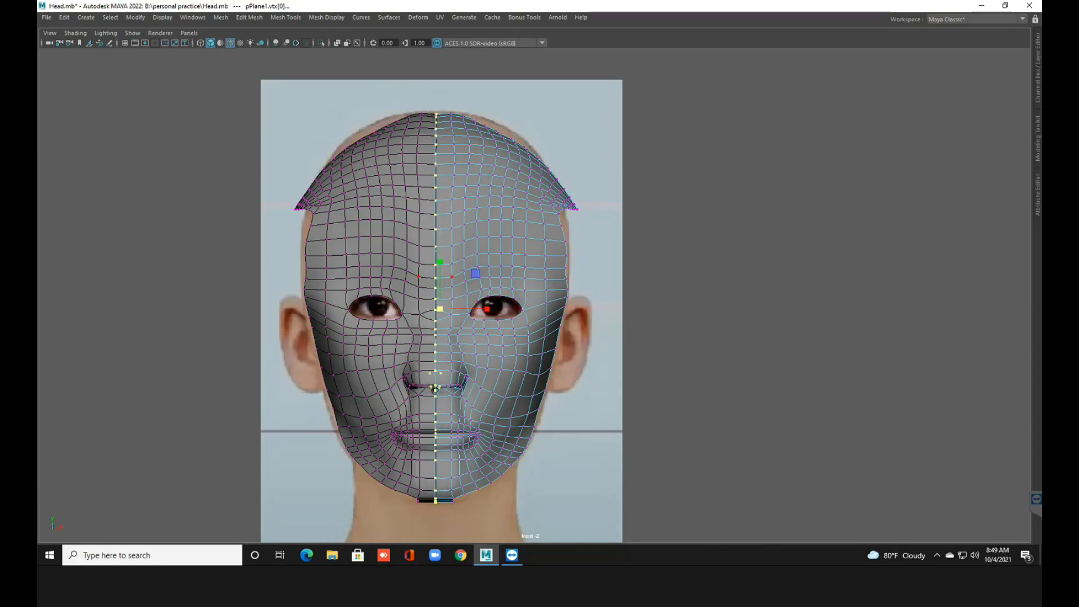
key(ctrl+z)
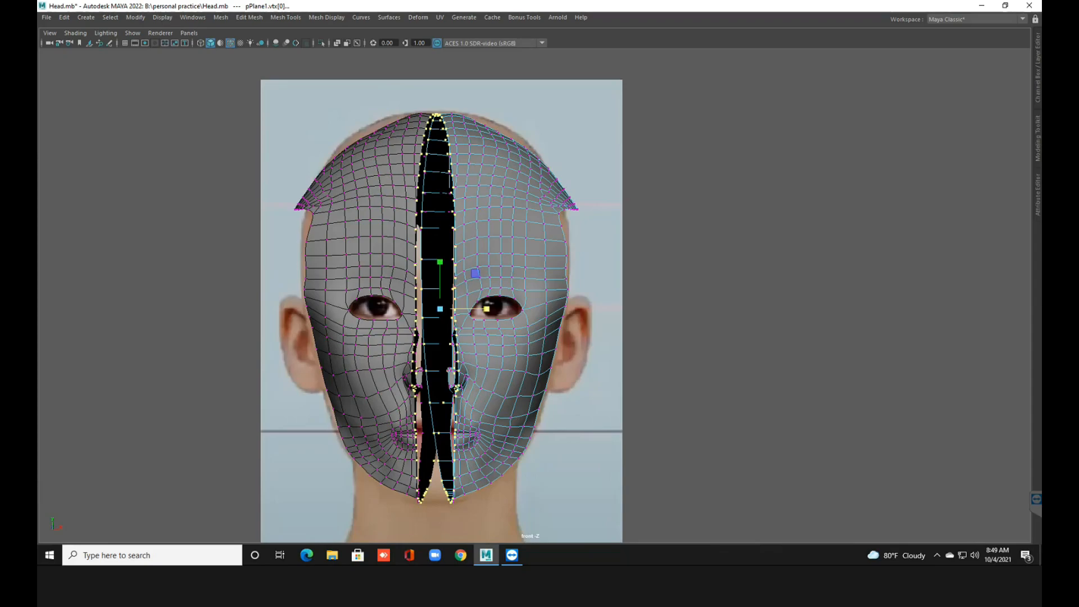
key(ctrl+z)
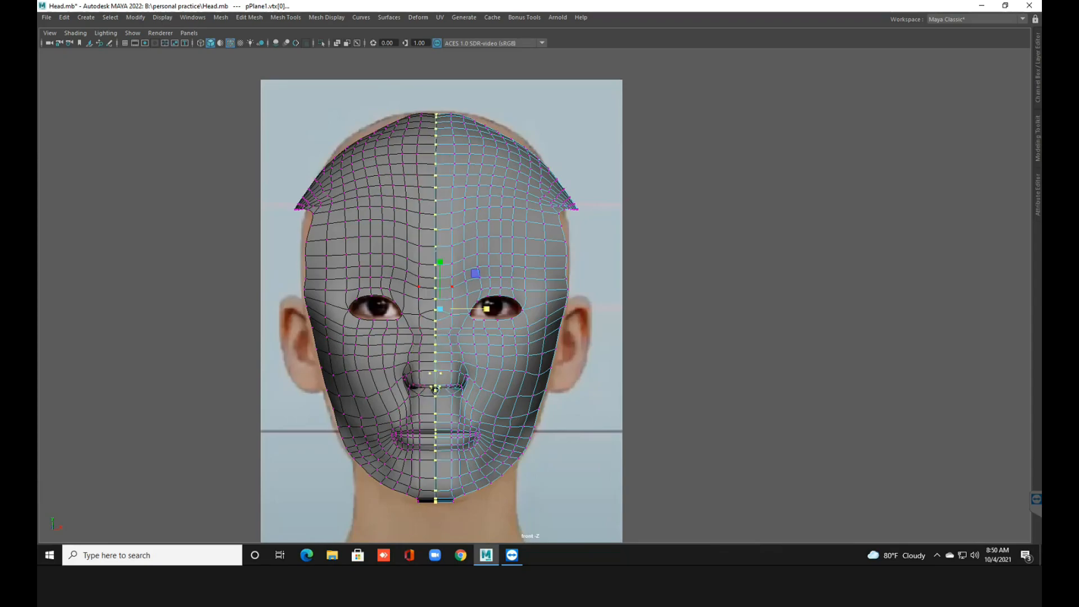
Try scaling the selected centre-line vertices sideways in the perspective view, and undo it.
key(space)
key(space)
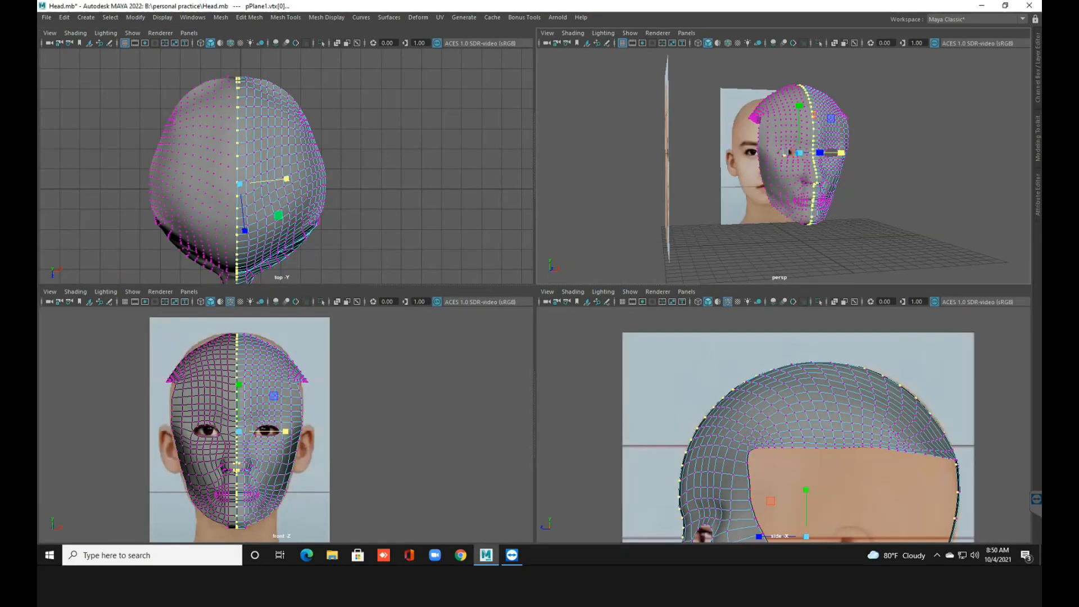
alt+drag(771, 173, 365, 229)
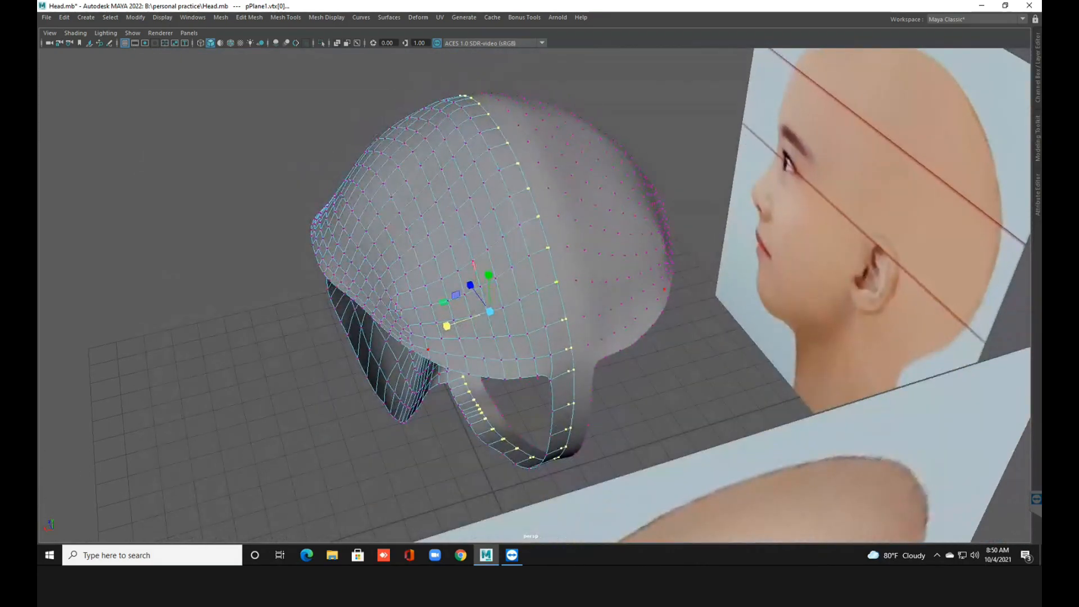
drag(446, 326, 506, 295)
alt+drag(542, 323, 588, 342)
key(ctrl+z)
Inspect the skull's surface and centre seam from behind and above in object mode.
right_drag(605, 164, 657, 149)
scroll(596, 292, down, 5)
alt+drag(646, 342, 537, 320)
scroll(534, 295, up, 8)
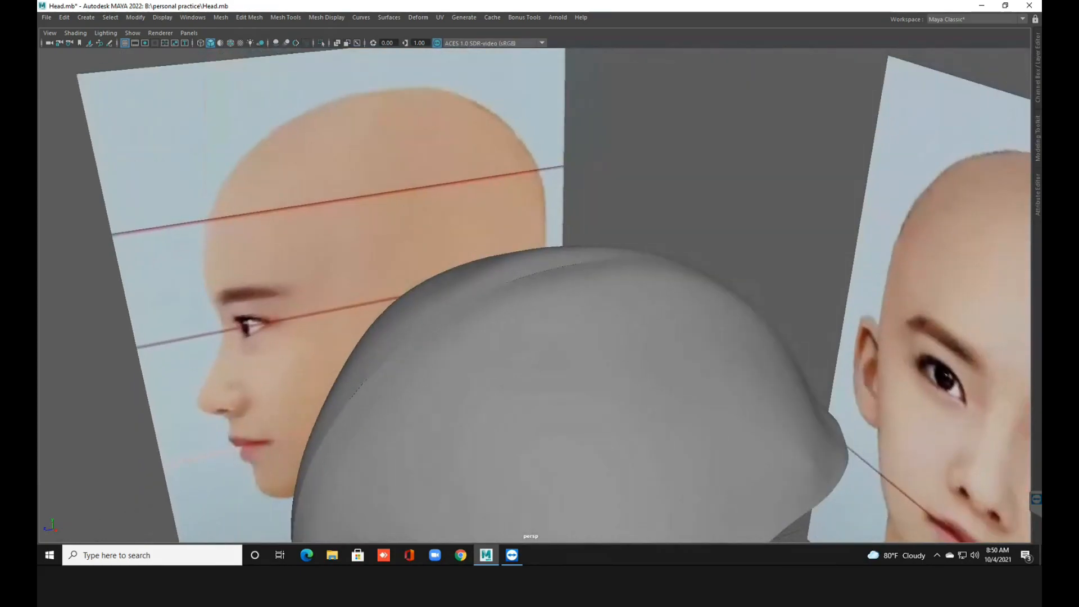
alt+drag(533, 295, 658, 289)
scroll(658, 289, up, 2)
alt+middle_drag(657, 289, 449, 343)
alt+drag(449, 343, 517, 367)
click(630, 391)
alt+drag(629, 391, 635, 421)
alt+drag(590, 287, 621, 263)
Select a centre-seam vertex on the crown in vertex mode and bring up the seam in the top view.
right_drag(620, 263, 569, 262)
click(536, 295)
scroll(535, 295, up, 3)
alt+drag(535, 295, 590, 332)
scroll(590, 332, up, 3)
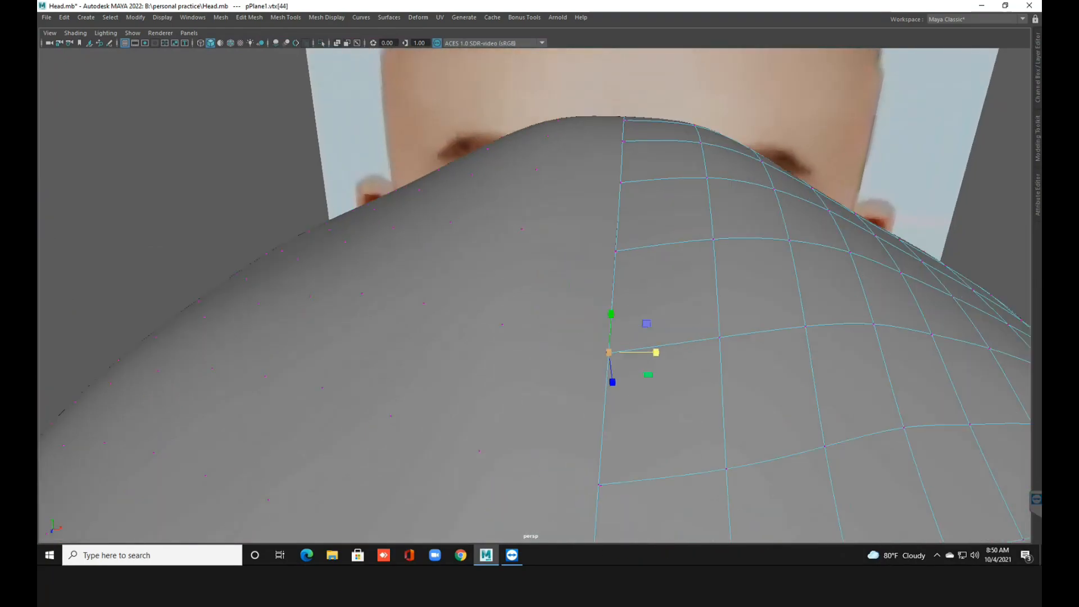
alt+middle_drag(632, 371, 598, 301)
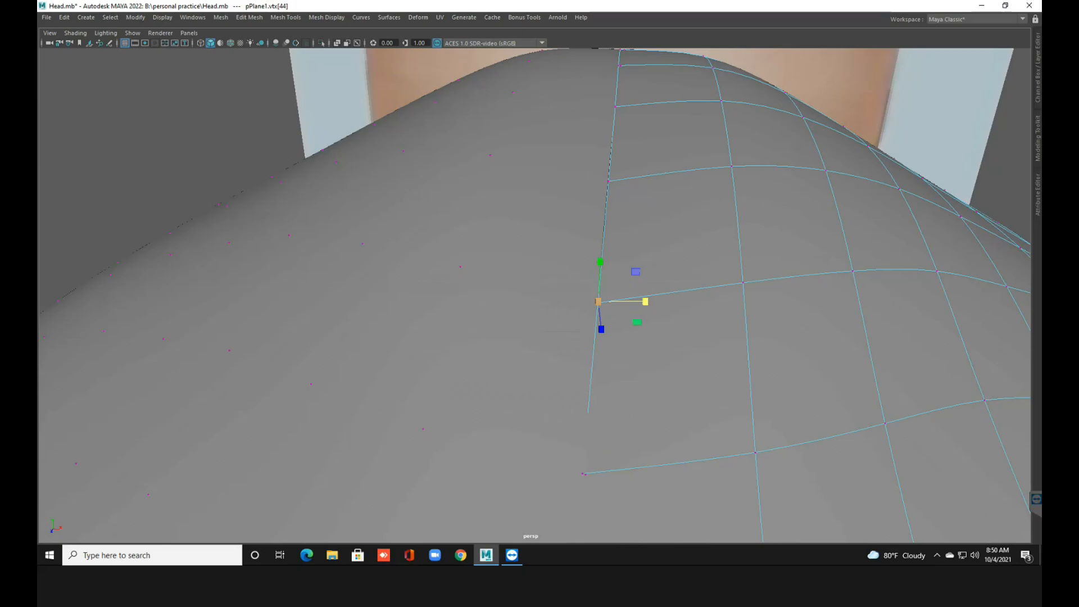
key(space)
key(space)
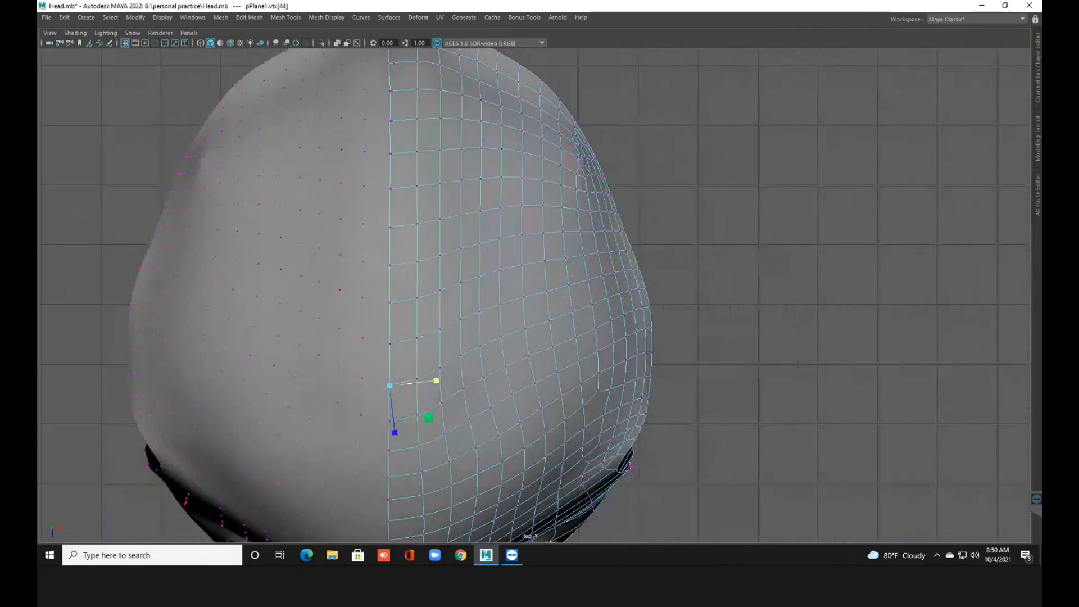
scroll(533, 295, up, 3)
alt+middle_drag(534, 295, 594, 281)
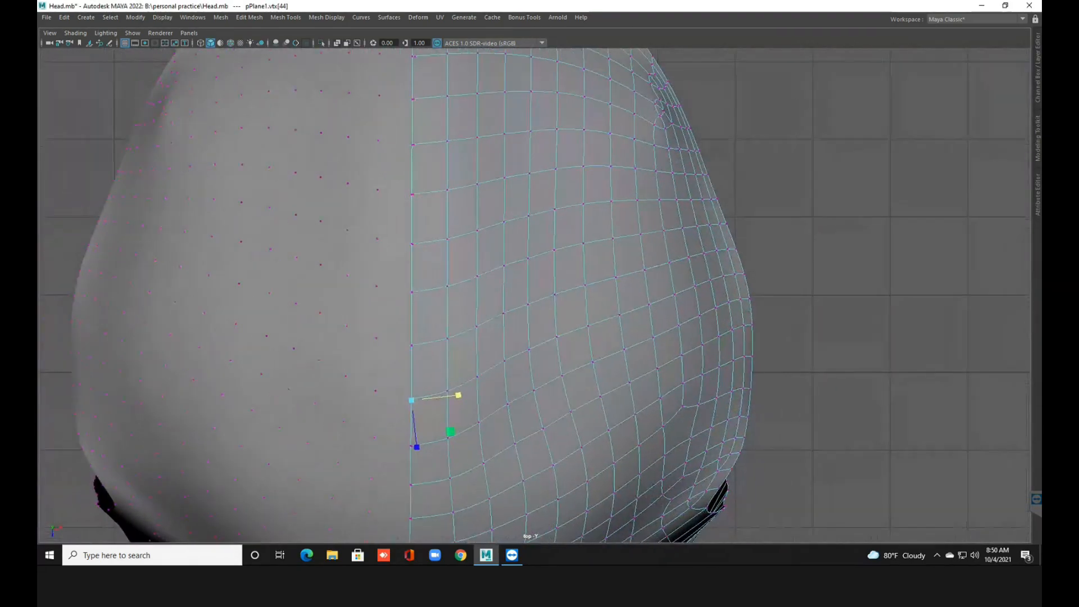
Display wireframe on shaded in the top view, close up on the crown's centre seam.
key(4)
alt+middle_drag(819, 506, 781, 538)
key(5)
scroll(534, 295, up, 4)
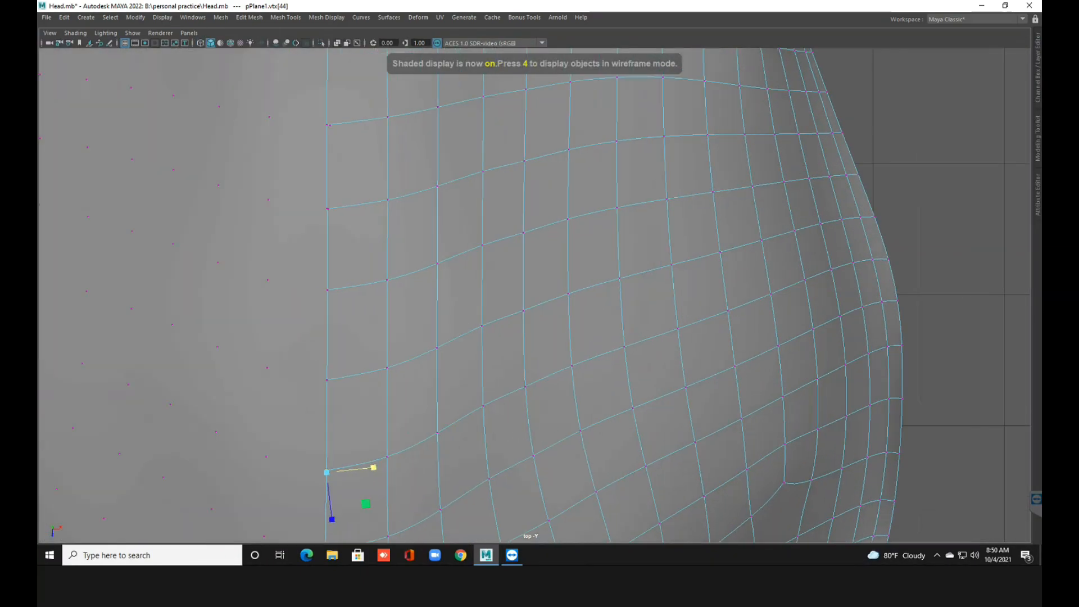
alt+middle_drag(534, 295, 590, 333)
scroll(534, 295, up, 4)
alt+middle_drag(534, 295, 616, 320)
click(231, 43)
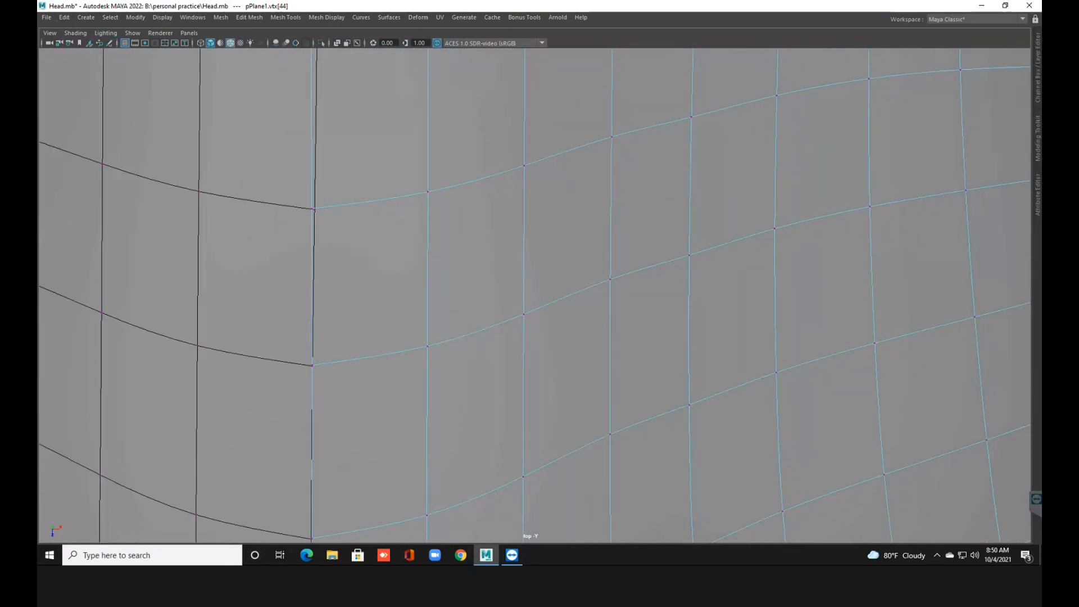
Nudge two crown seam vertices sideways in the top view so both mesh halves meet on the centre line.
alt+middle_drag(534, 295, 567, 267)
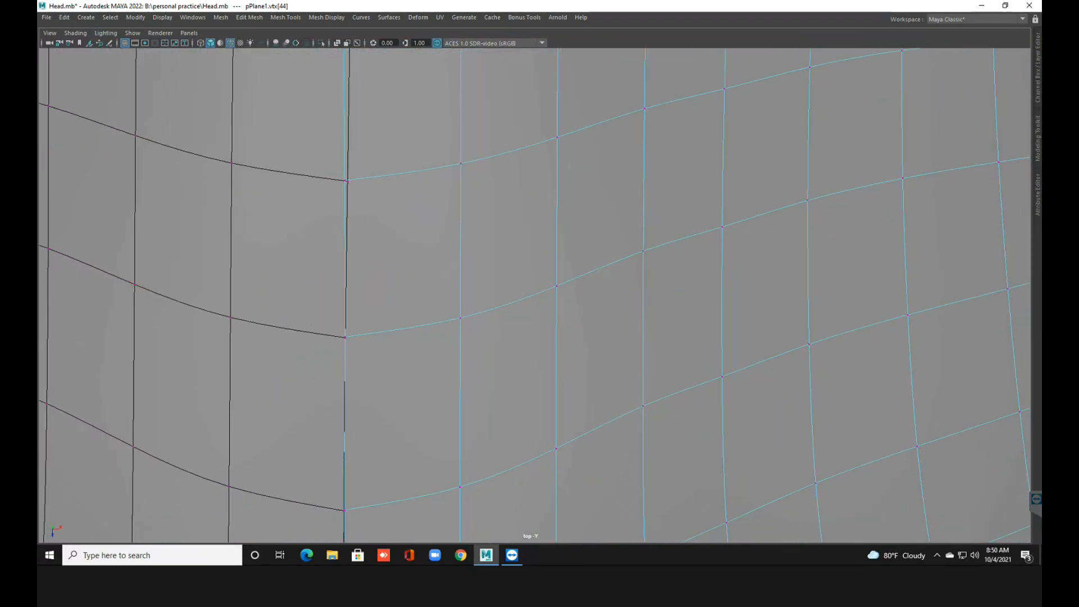
alt+middle_drag(345, 337, 354, 279)
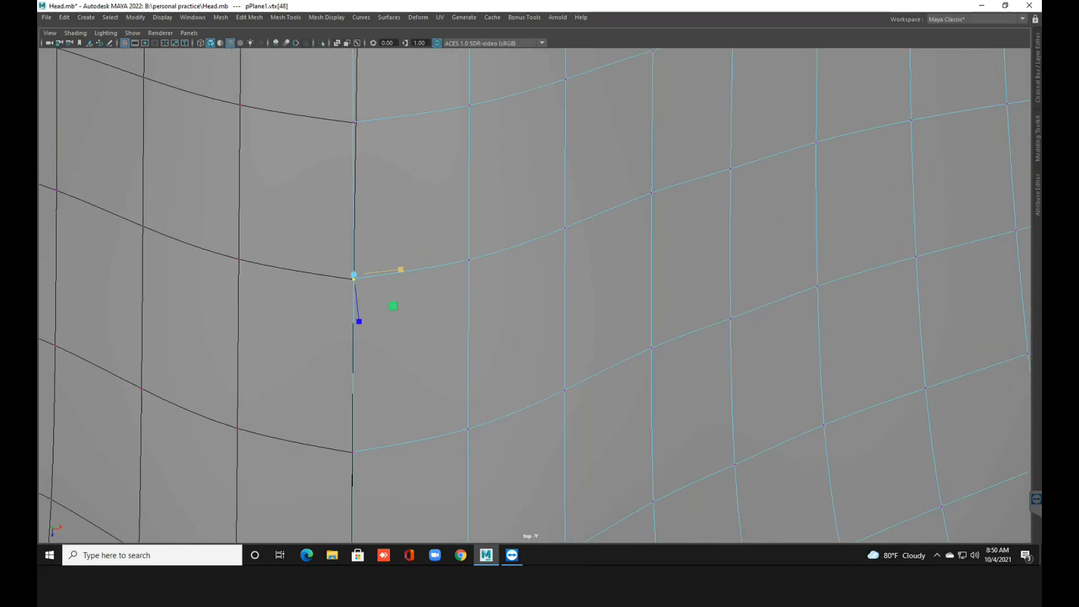
drag(403, 274, 401, 274)
alt+middle_drag(388, 311, 404, 525)
click(369, 176)
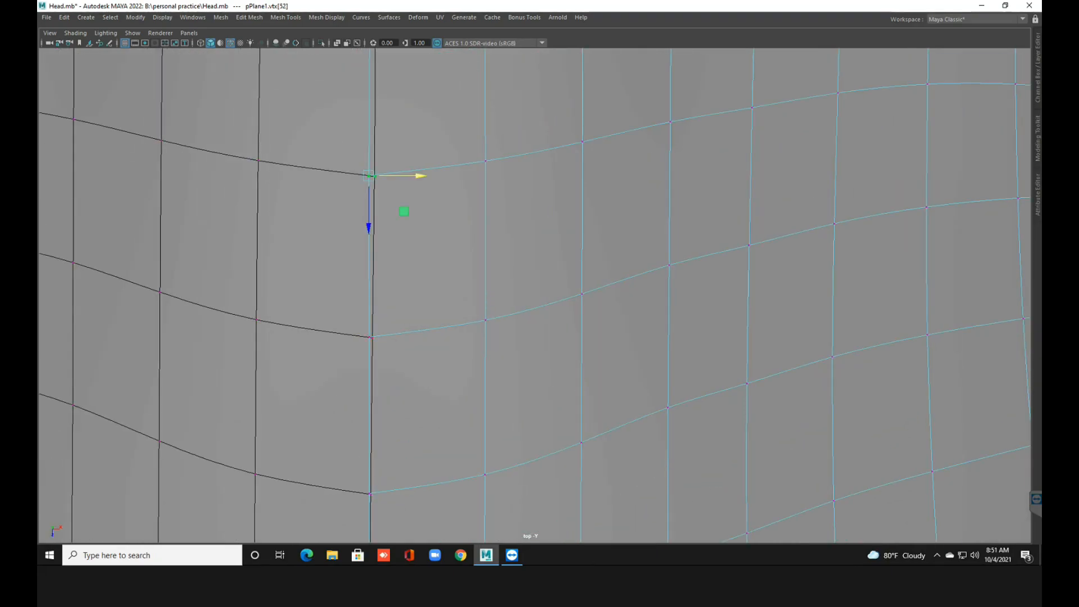
drag(418, 175, 422, 175)
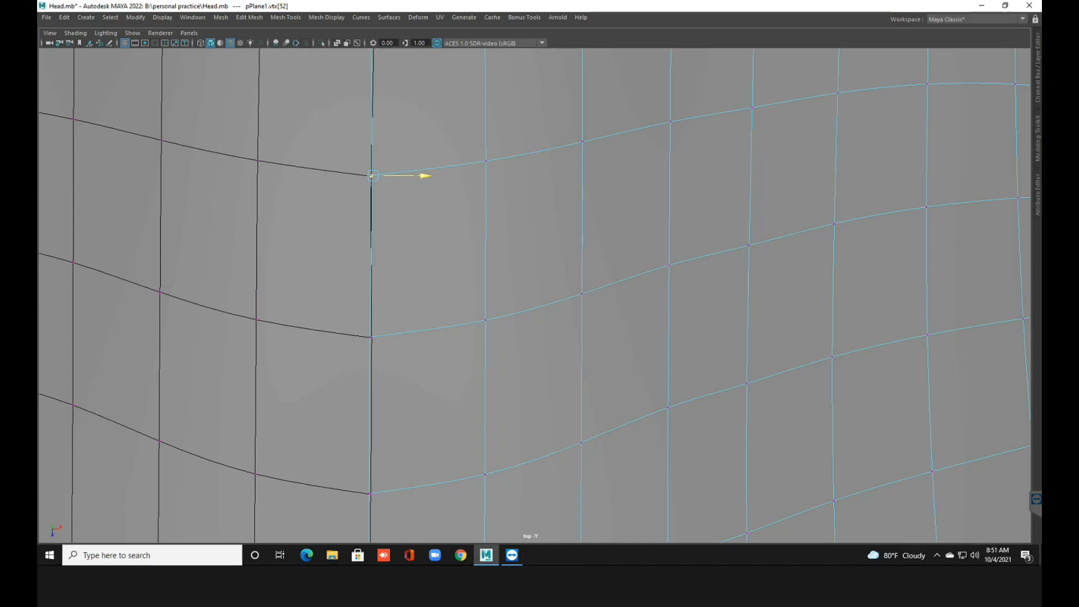
Align the next two seam vertices toward the back of the head with the centre line.
alt+middle_drag(422, 176, 416, 341)
click(365, 178)
drag(417, 176, 419, 176)
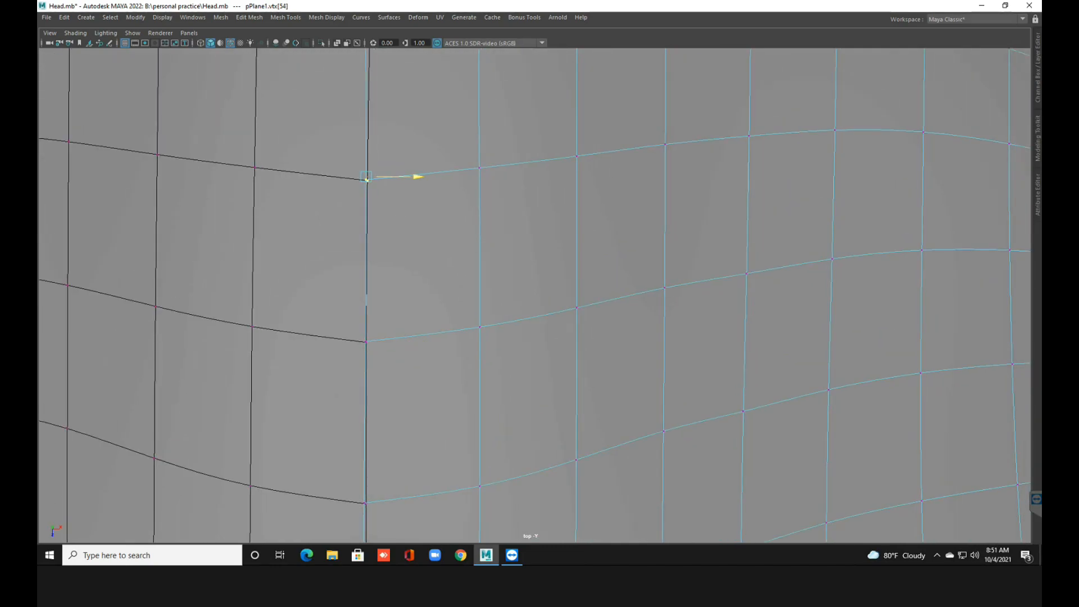
alt+middle_drag(419, 176, 425, 311)
click(373, 166)
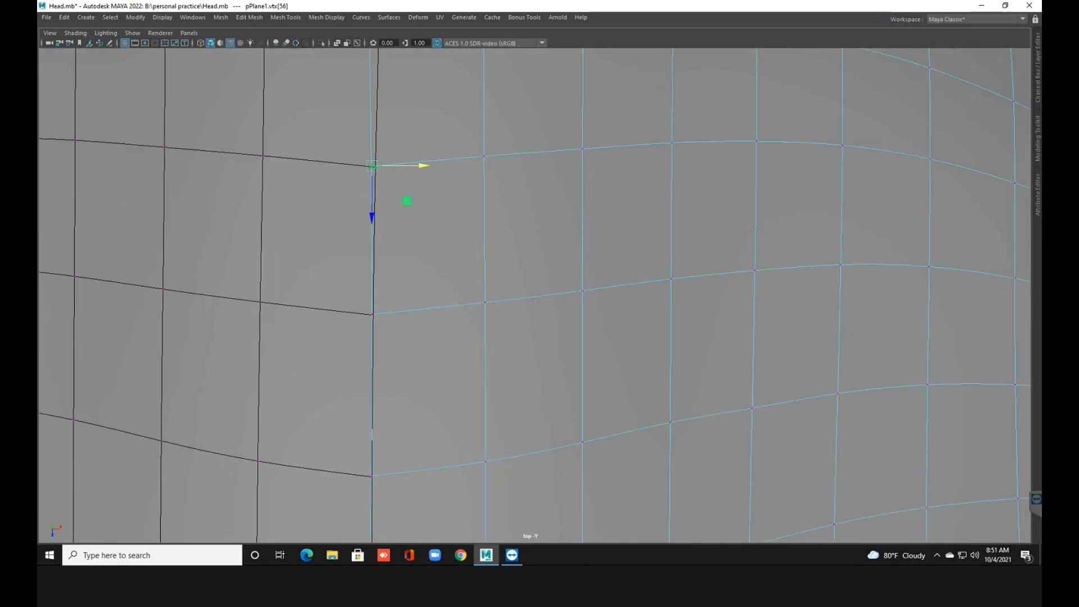
drag(423, 165, 425, 166)
Align one more seam vertex toward the back, save the scene, and fine-tune the vertex just before it sideways.
alt+middle_drag(425, 166, 421, 291)
click(366, 153)
drag(416, 150, 419, 150)
key(ctrl+s)
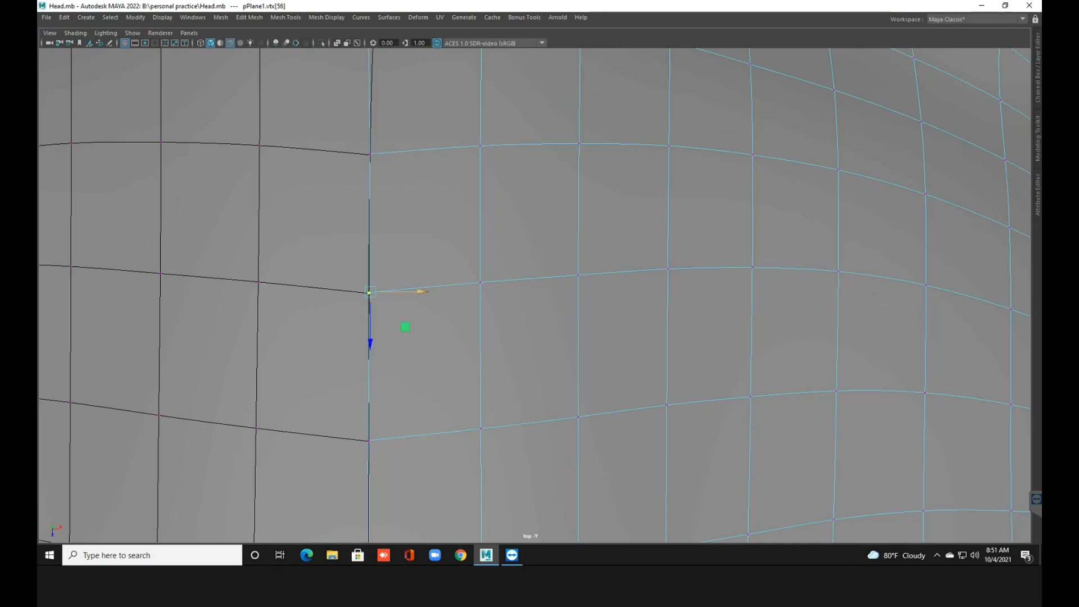
drag(421, 291, 419, 292)
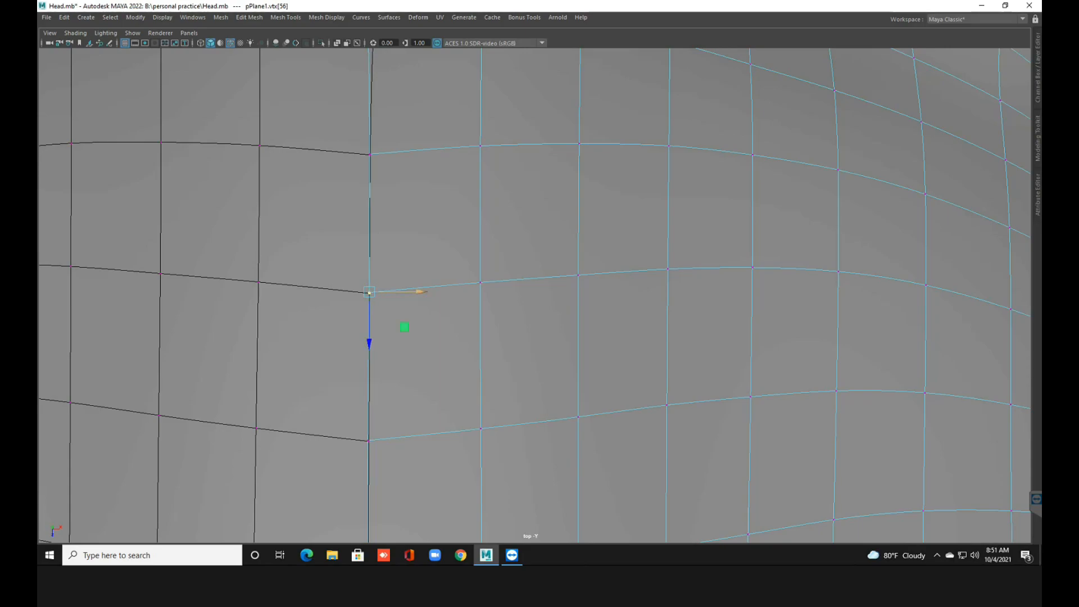
key(space)
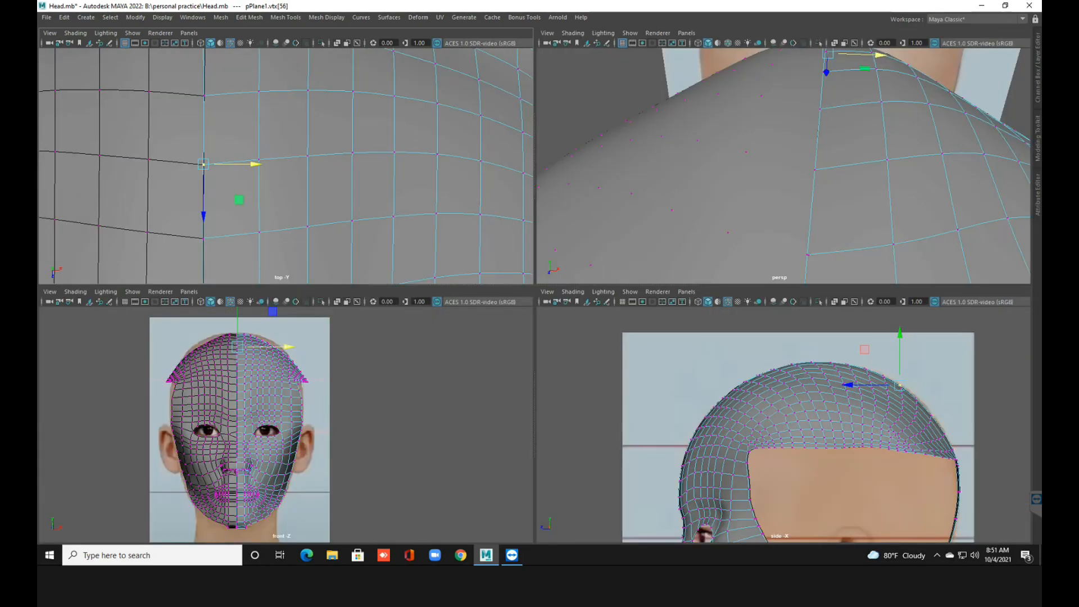
Examine the crown and back of the skull from several angles in the perspective view.
key(space)
scroll(533, 295, down, 5)
alt+drag(730, 236, 598, 217)
scroll(591, 230, up, 3)
scroll(730, 214, down, 2)
scroll(618, 220, down, 3)
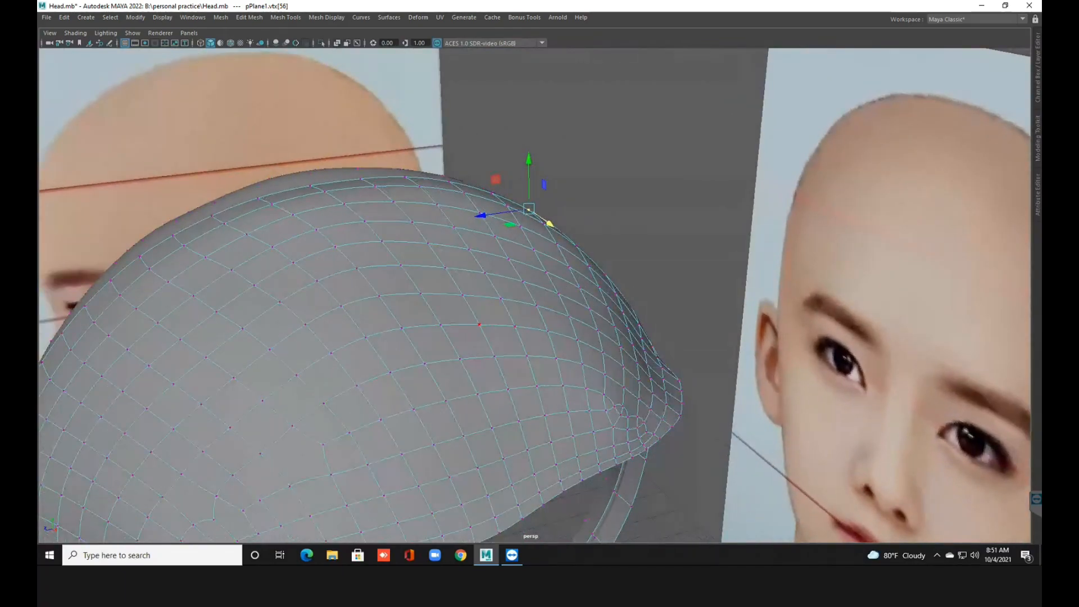
scroll(479, 324, down, 5)
alt+drag(479, 324, 496, 267)
Return the head mesh to object mode, unsmoothed and with nothing selected, for a frontal check of the face.
right_click(496, 266)
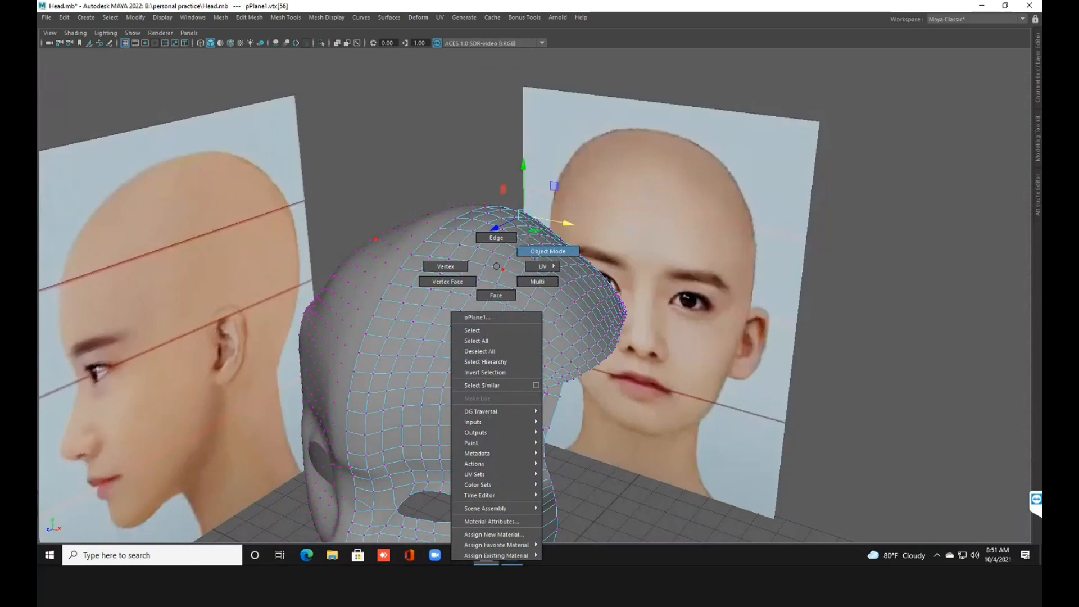
click(548, 251)
key(1)
key(alt+d)
alt+drag(534, 292, 500, 253)
scroll(539, 295, down, 4)
alt+middle_drag(539, 295, 599, 191)
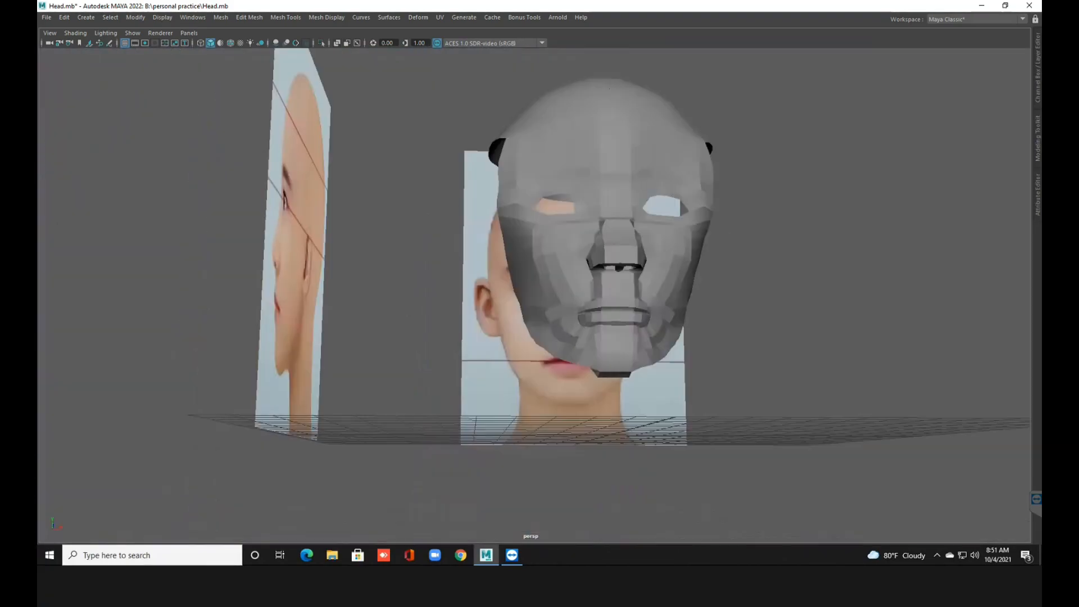
scroll(598, 191, down, 4)
alt+drag(598, 191, 614, 245)
scroll(596, 228, up, 10)
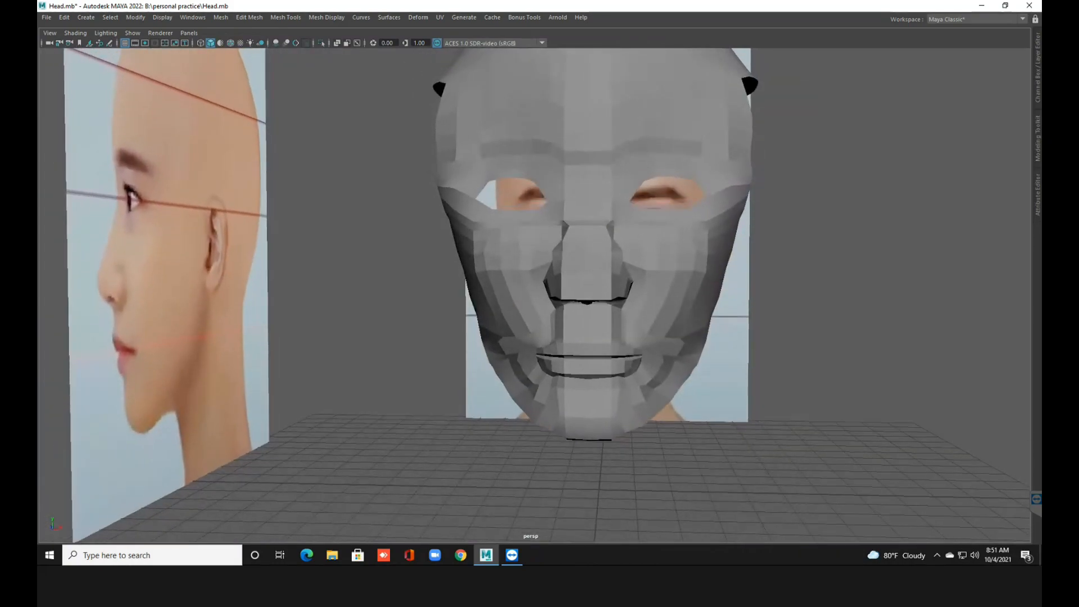
In the front view, turn off wireframe on shaded and enter vertex mode on the half mesh beside the crown's centre seam.
key(space)
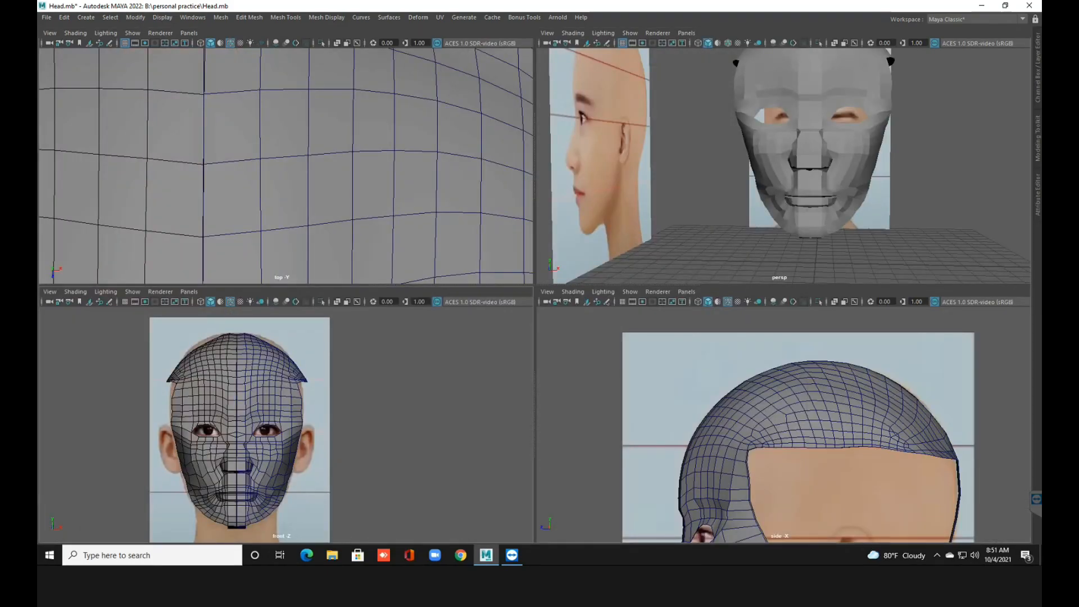
key(space)
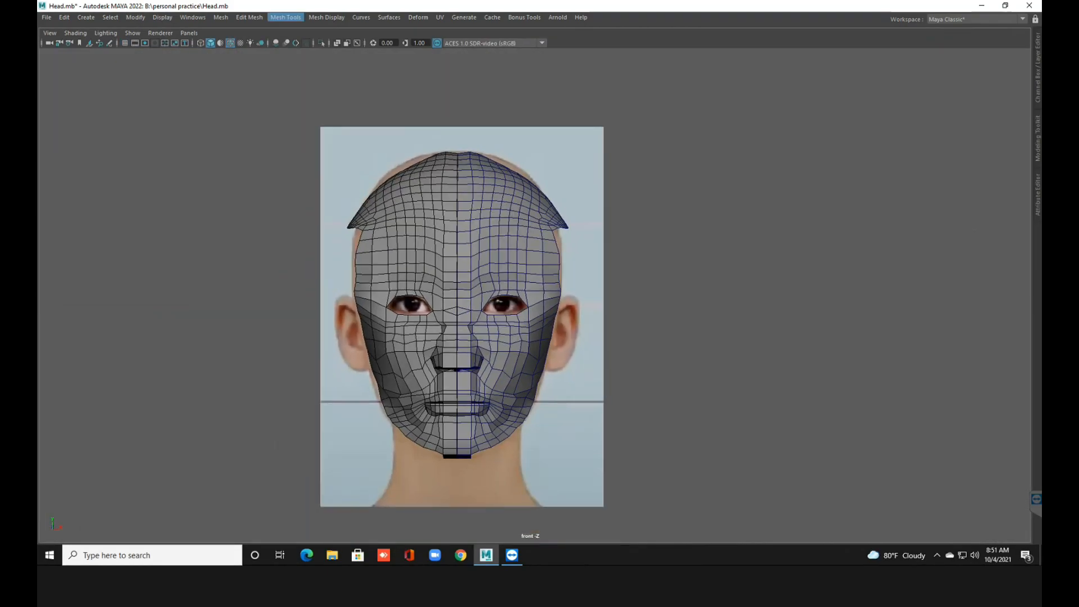
key(alt+5)
mouse_move(457, 189)
alt+middle_down()
mouse_move(471, 191)
mouse_move(469, 177)
mouse_move(486, 392)
mouse_move(613, 279)
mouse_move(646, 216)
alt+middle_up()
scroll(469, 177, up, 7)
scroll(486, 392, up, 11)
scroll(534, 295, up, 4)
scroll(534, 295, up, 3)
scroll(535, 295, up, 5)
click(614, 279)
scroll(534, 295, up, 1)
right_drag(515, 269, 463, 265)
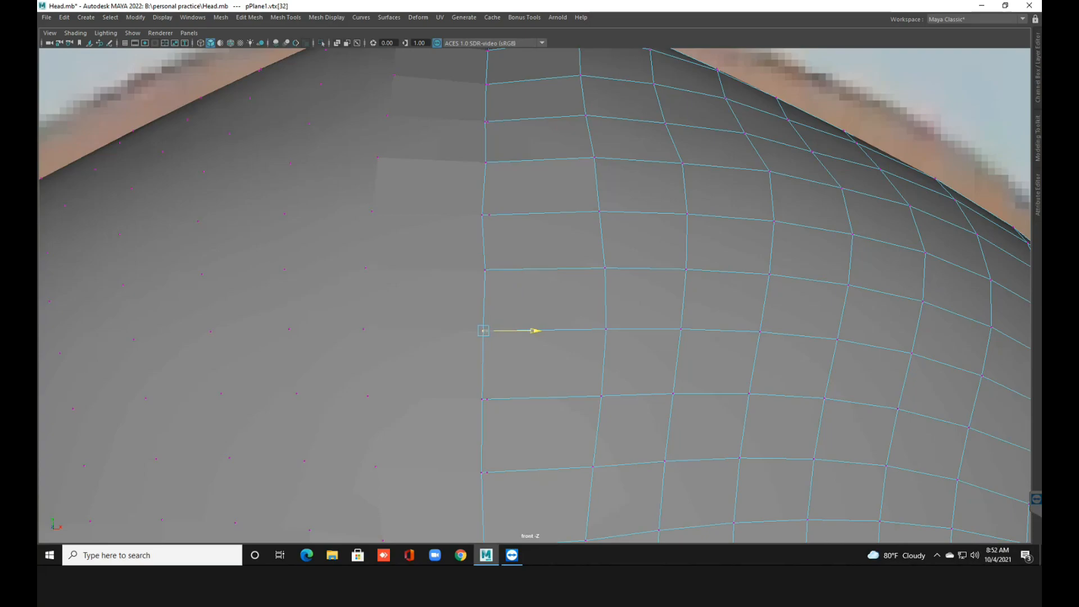
Adjust the seam vertices on the upper forehead sideways in the front view to follow the centre line.
alt+middle_drag(535, 295, 534, 435)
scroll(535, 295, up, 3)
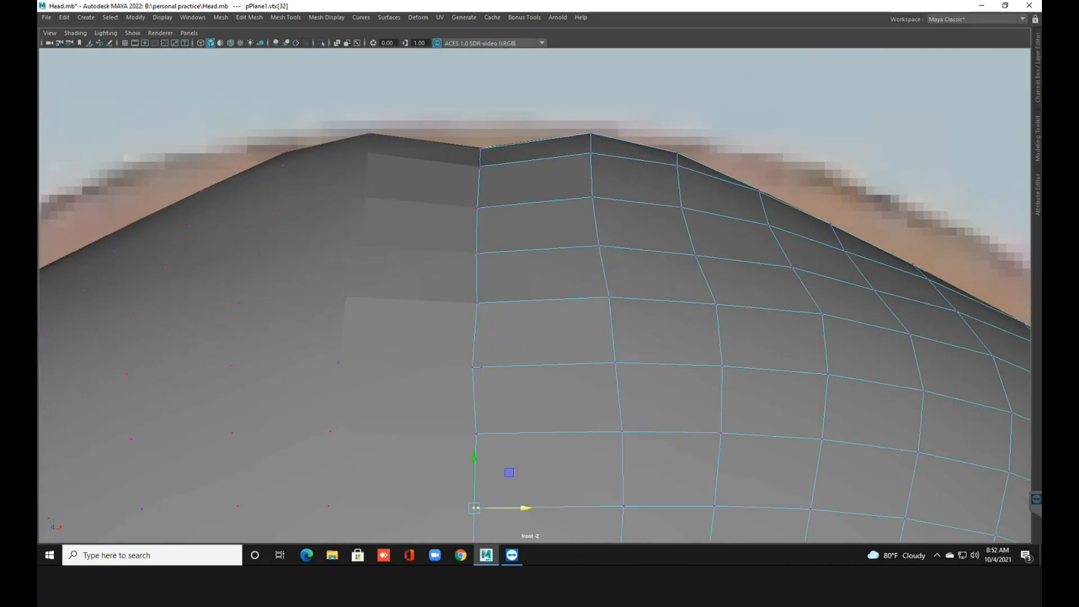
alt+middle_drag(534, 295, 543, 250)
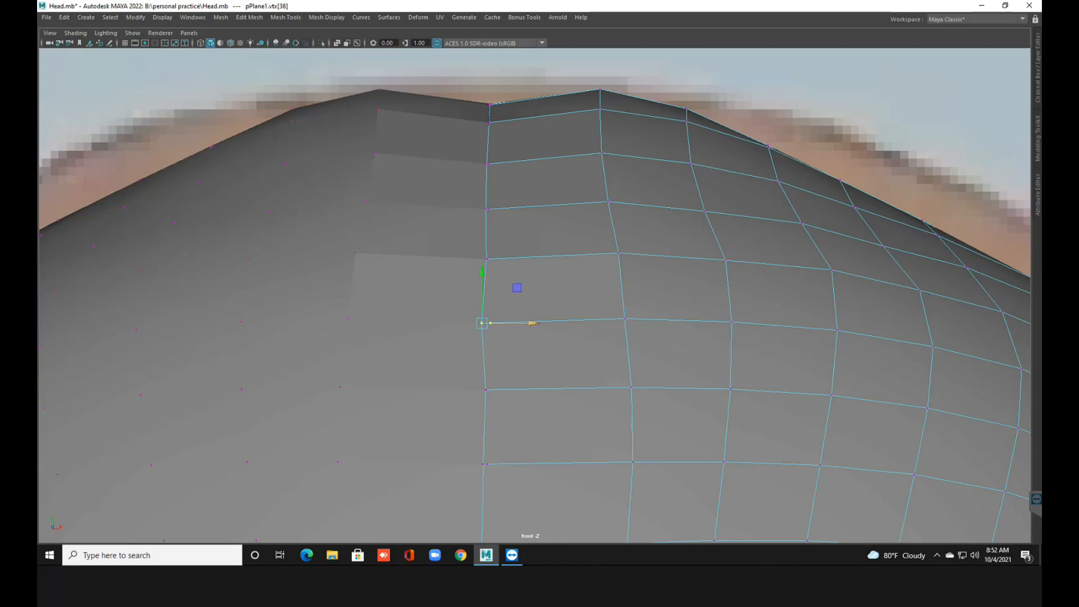
click(487, 209)
click(487, 258)
Leave vertex mode, turn on the smooth mesh preview and clear the selection.
right_drag(466, 214, 517, 197)
scroll(542, 514, down, 8)
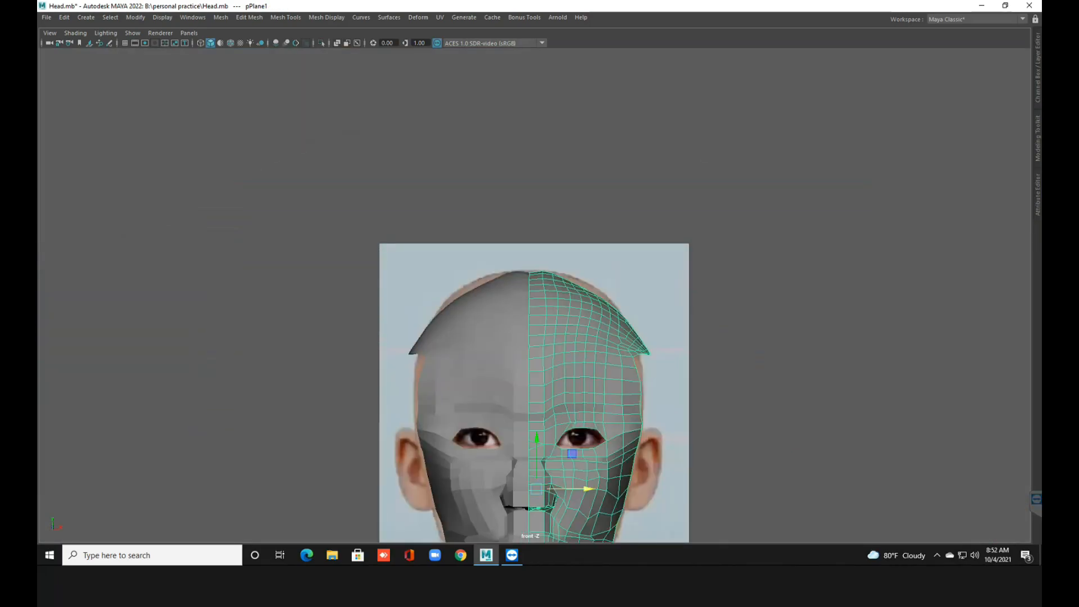
alt+middle_drag(542, 394, 535, 317)
key(3)
key(alt+d)
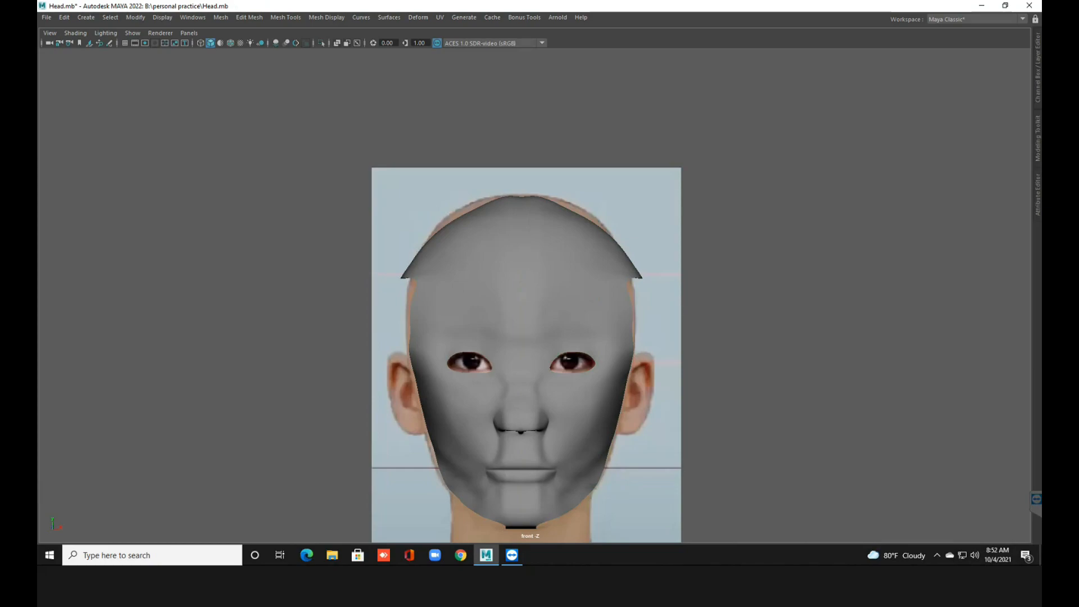
Examine the smoothed mouth, chin and jaw against the front reference image.
scroll(526, 338, down, 1)
alt+middle_drag(526, 355, 512, 186)
scroll(511, 300, up, 2)
scroll(534, 295, up, 5)
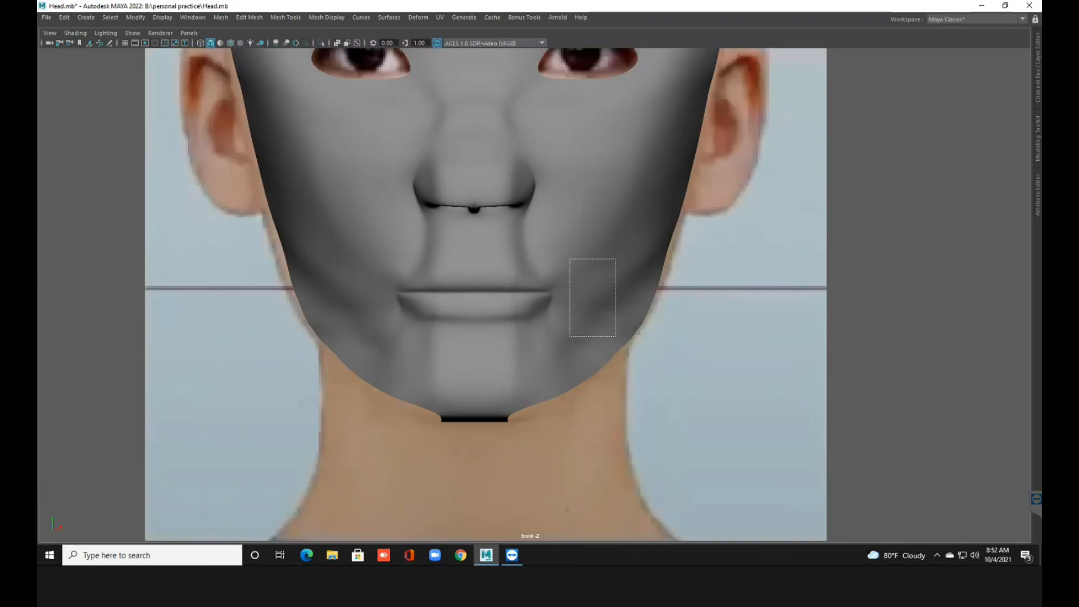
drag(570, 259, 615, 336)
Undo the smooth preview and recent selection changes so the half mesh is selected again, and save the scene.
key(ctrl+z)
key(ctrl+z)
key(ctrl+z)
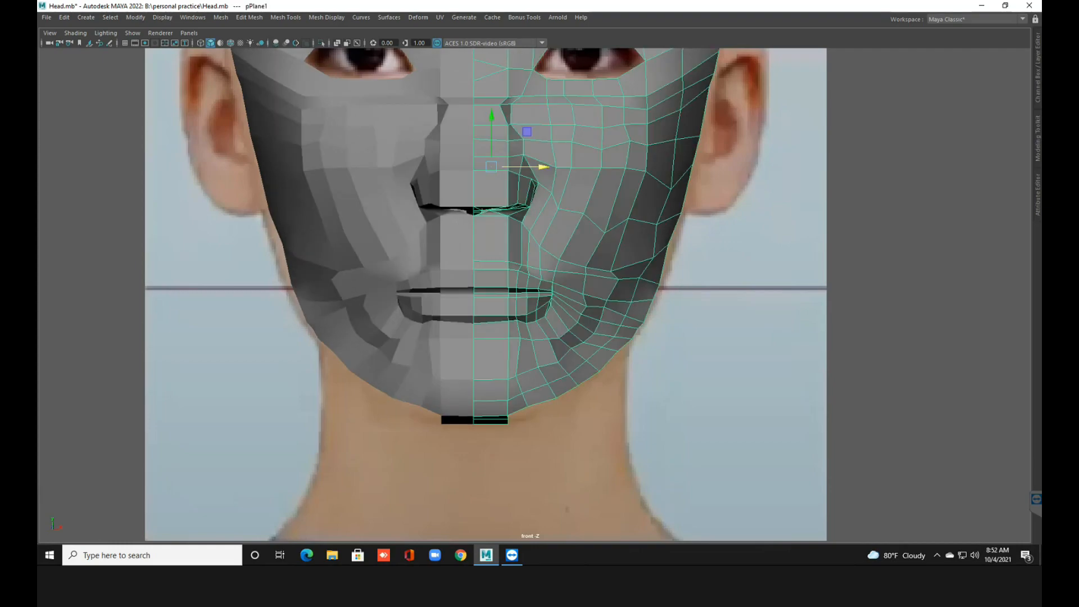
key(ctrl+z)
key(ctrl+s)
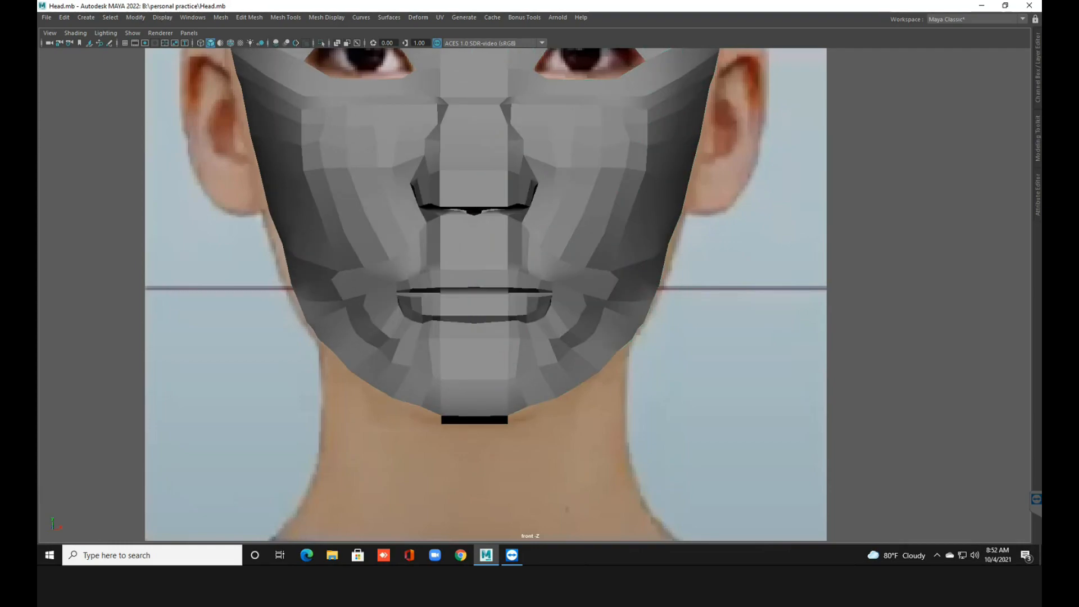
key(ctrl+z)
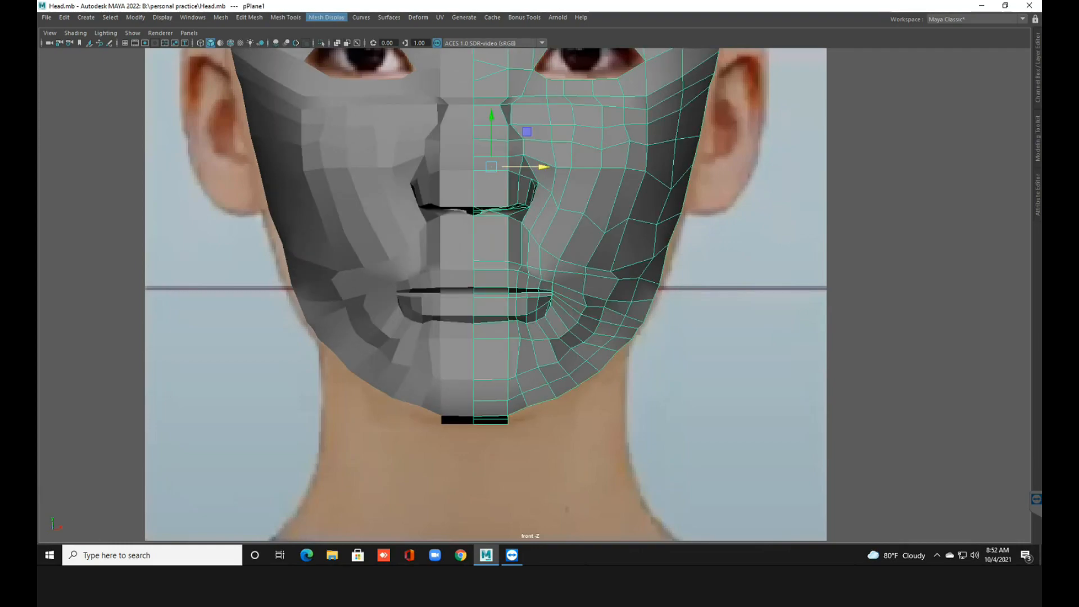
Activate the Smooth sculpting tool with its settings open, and set brush size 0.746 and strength 3.049.
click(286, 16)
mouse_move(314, 169)
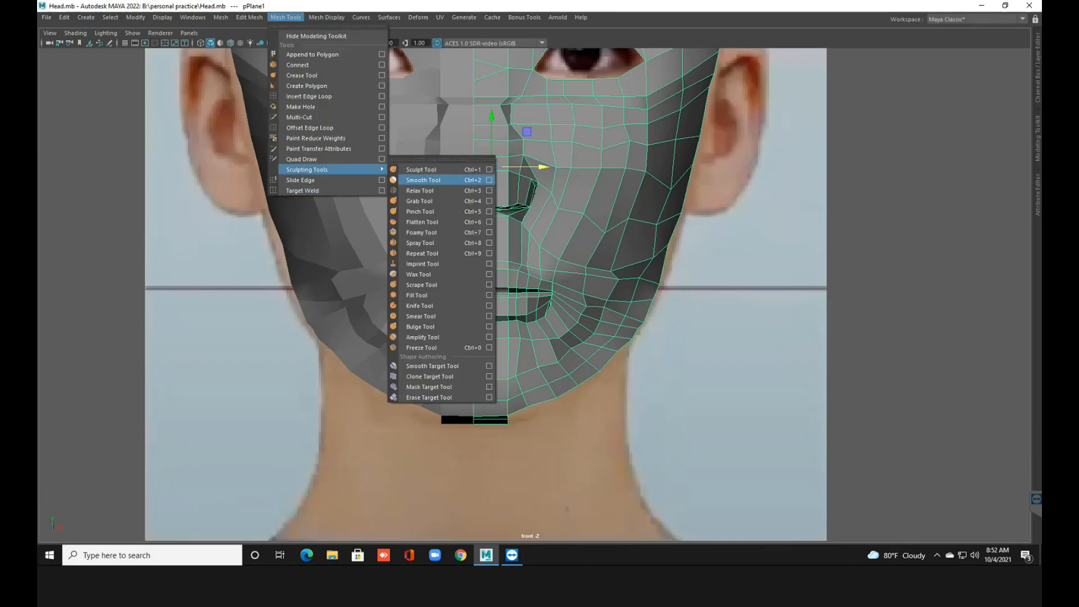
click(489, 180)
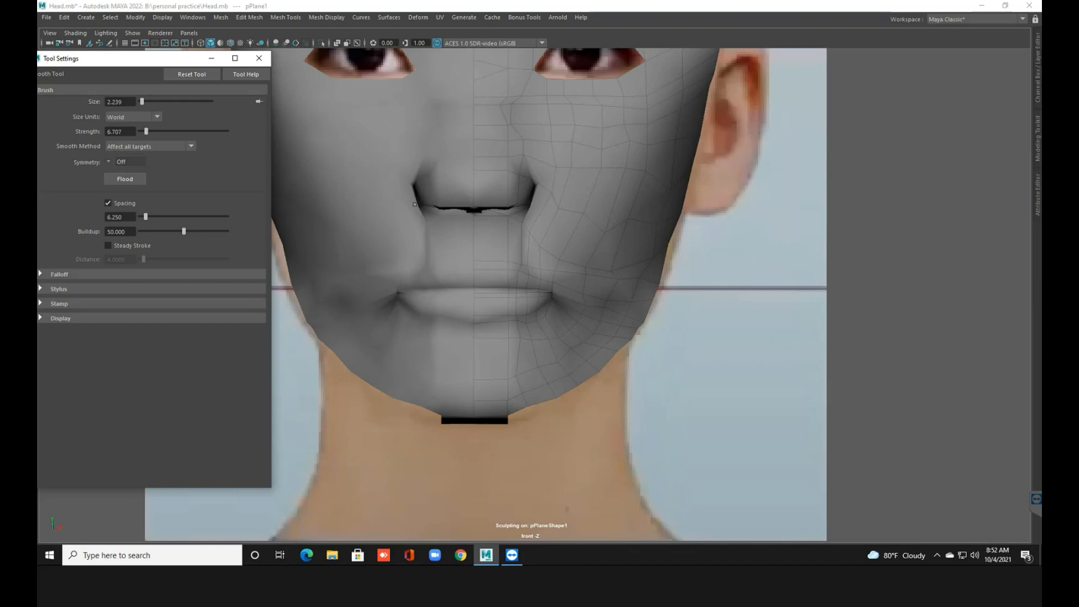
alt+right_drag(612, 319, 629, 321)
alt+middle_drag(629, 321, 587, 327)
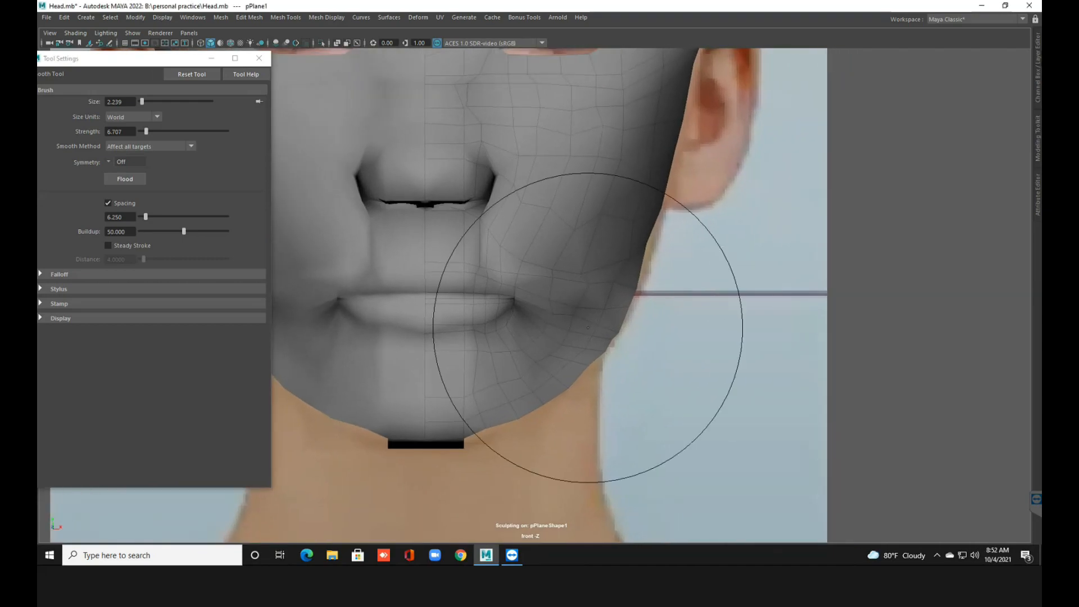
drag(142, 101, 141, 101)
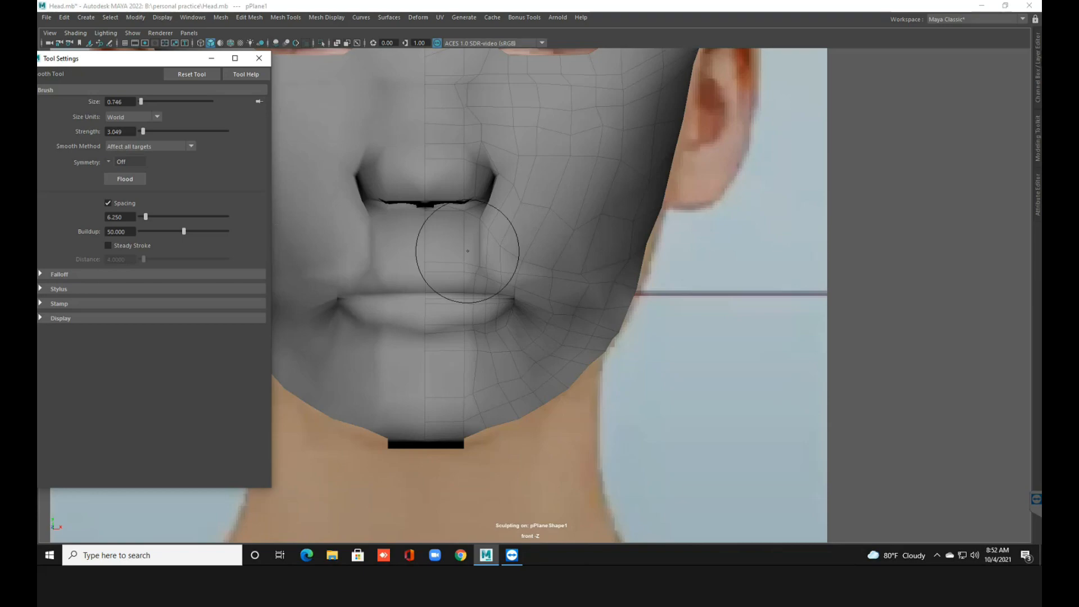
Smooth the cheek surface beside the mouth corner, then leave the sculpting tool and preview the head smoothed.
drag(580, 285, 566, 289)
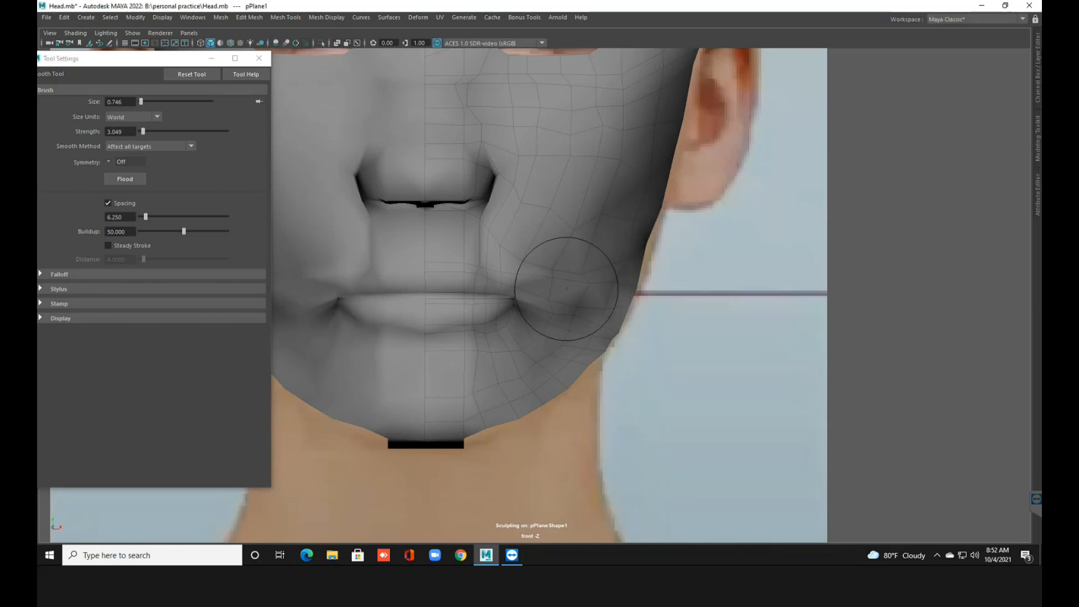
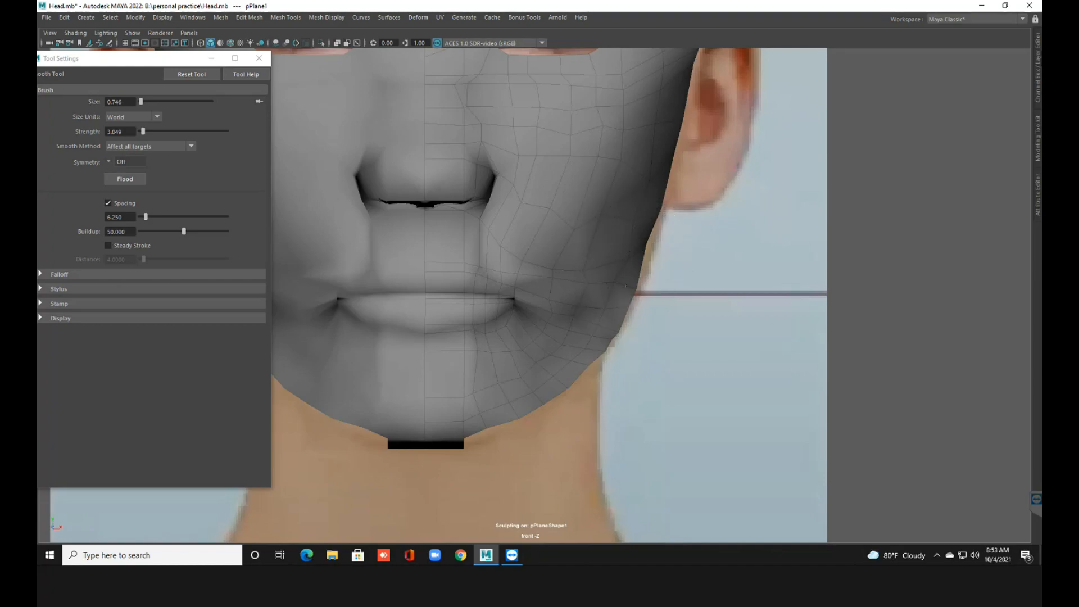
key(q)
key(1)
right_click(564, 112)
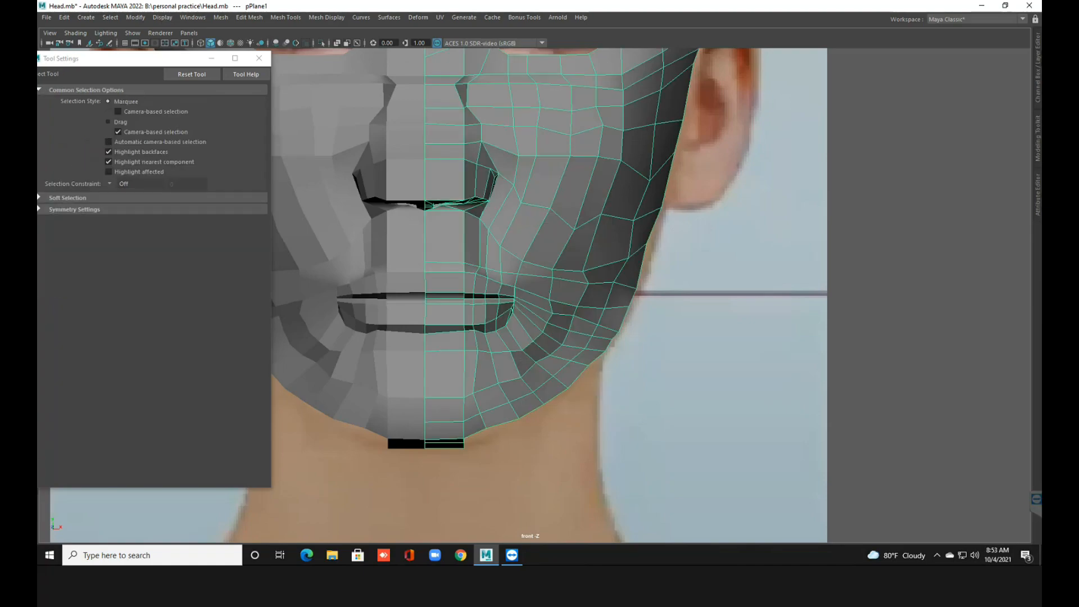
key(3)
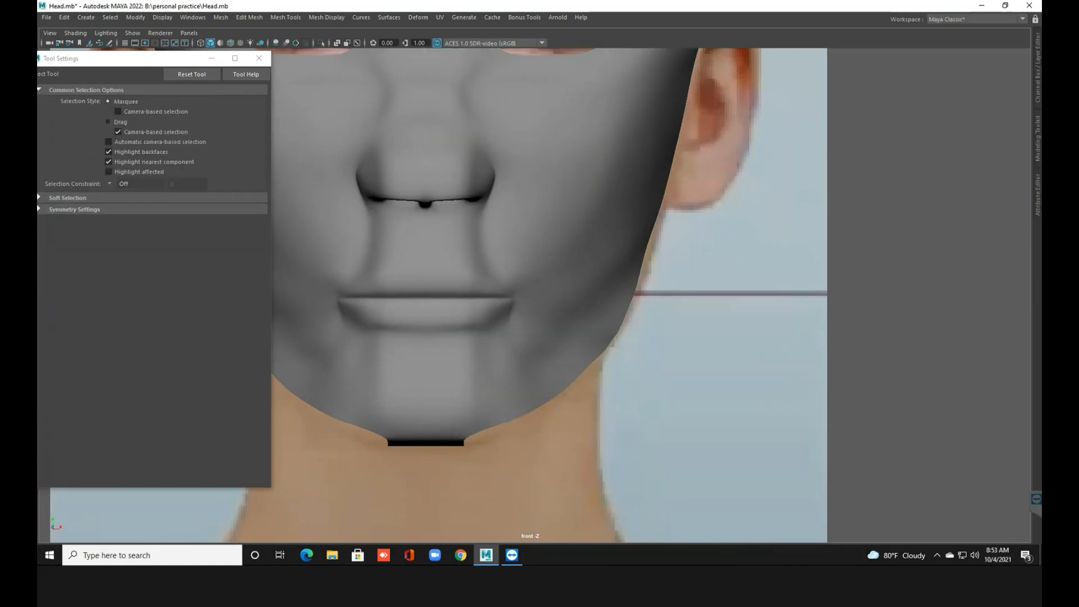
Examine the smoothed face in the front view and the whole head in the perspective view.
alt+middle_drag(533, 281, 697, 242)
scroll(562, 281, down, 5)
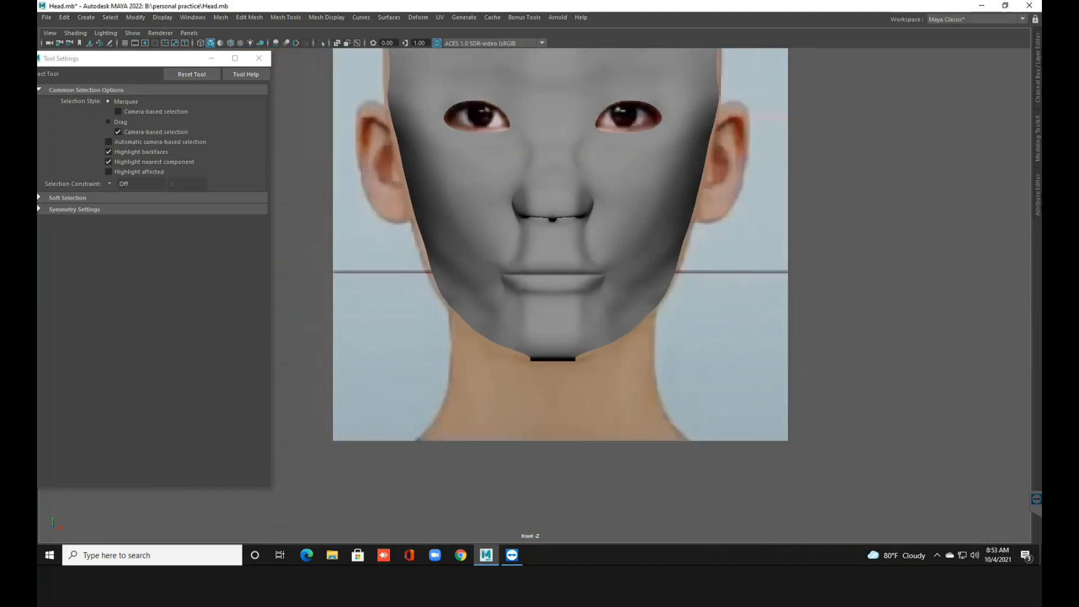
alt+middle_drag(610, 413, 628, 504)
alt+middle_drag(562, 281, 599, 290)
scroll(534, 295, up, 2)
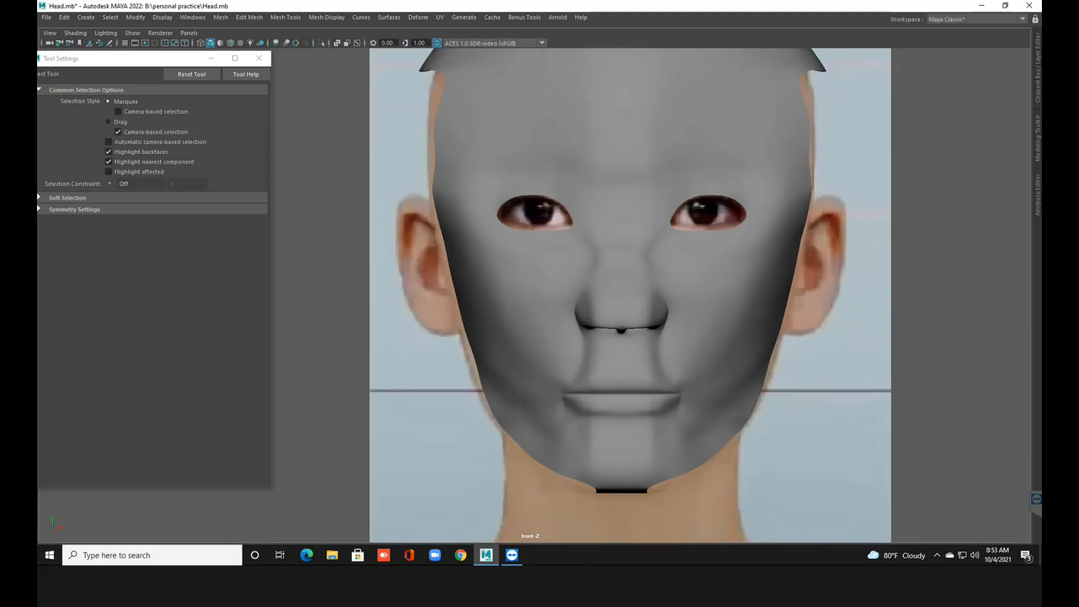
scroll(629, 295, down, 3)
key(space)
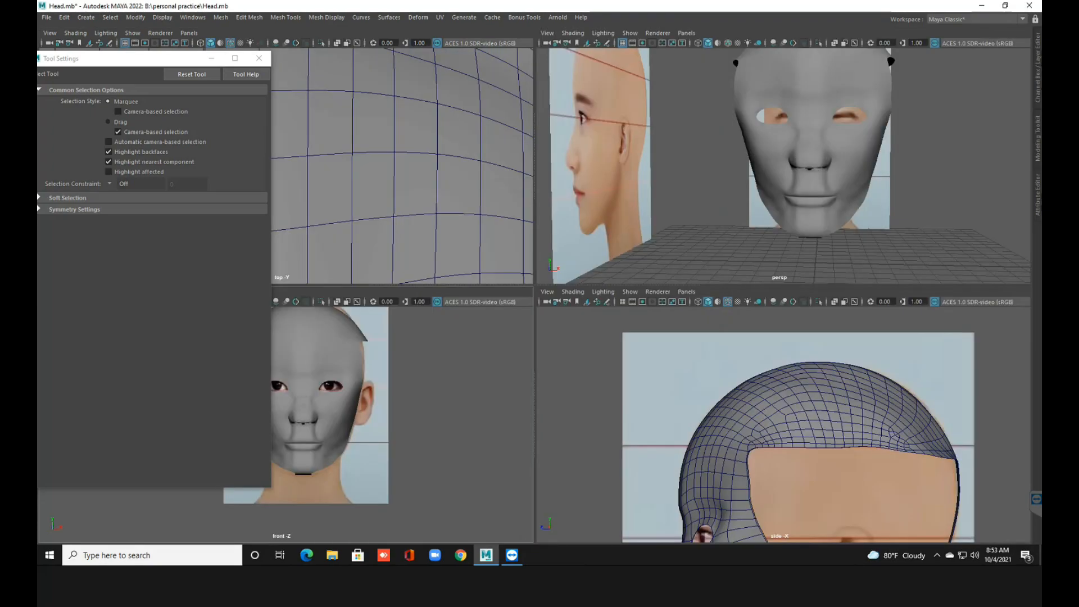
key(space)
scroll(534, 295, down, 6)
alt+drag(618, 281, 506, 303)
alt+drag(596, 185, 610, 208)
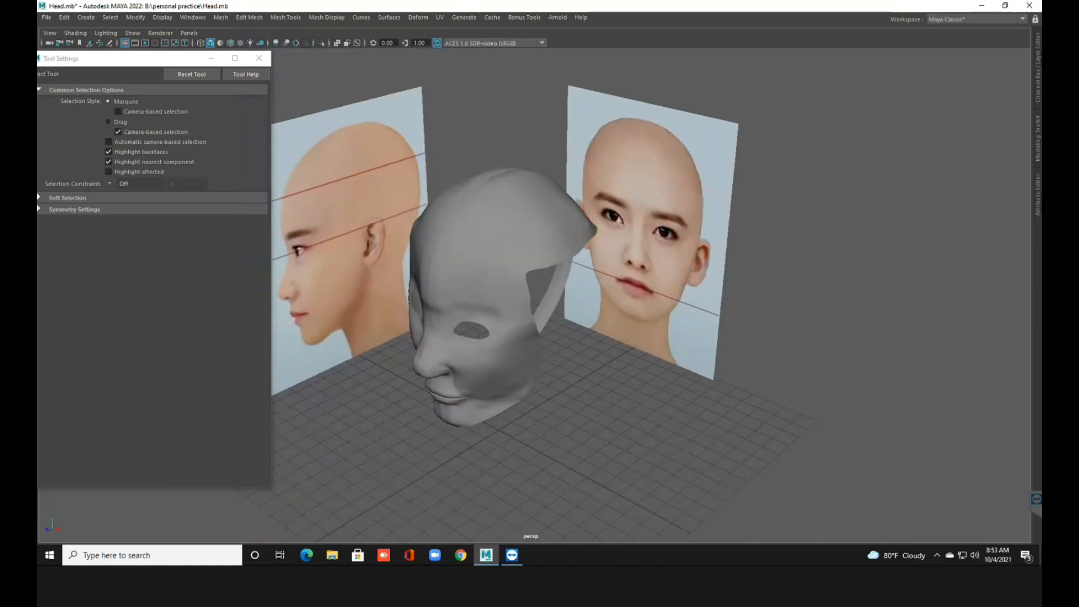
Save the scene and close the Tool Settings window.
key(ctrl+s)
click(259, 58)
drag(604, 364, 659, 425)
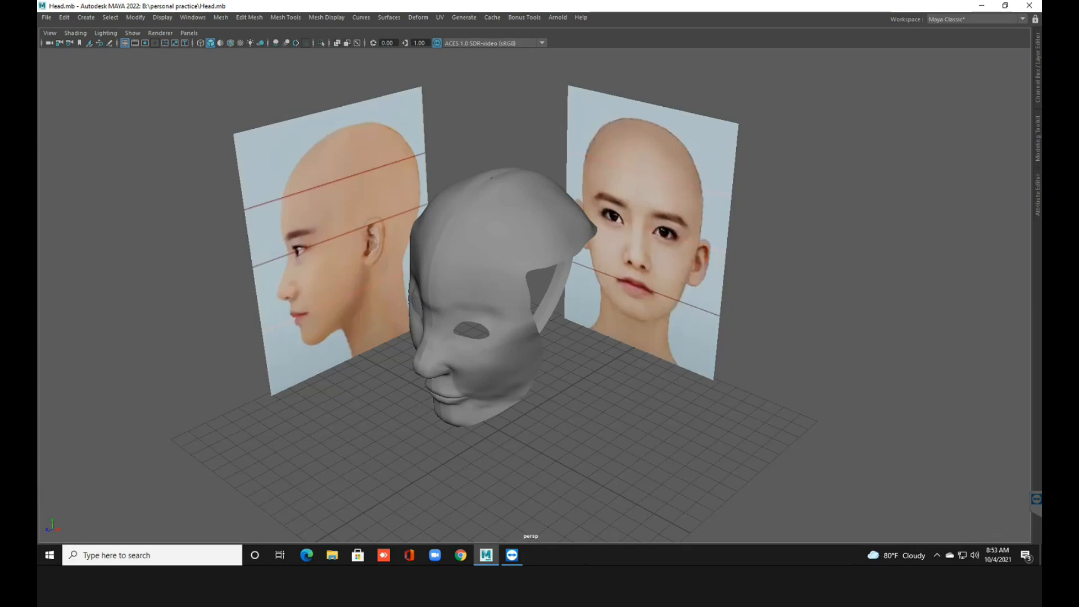
Inspect the smoothed head in perspective, briefly selecting the half mesh to check its edge flow.
scroll(534, 295, up, 3)
alt+middle_drag(534, 295, 593, 279)
scroll(534, 295, up, 2)
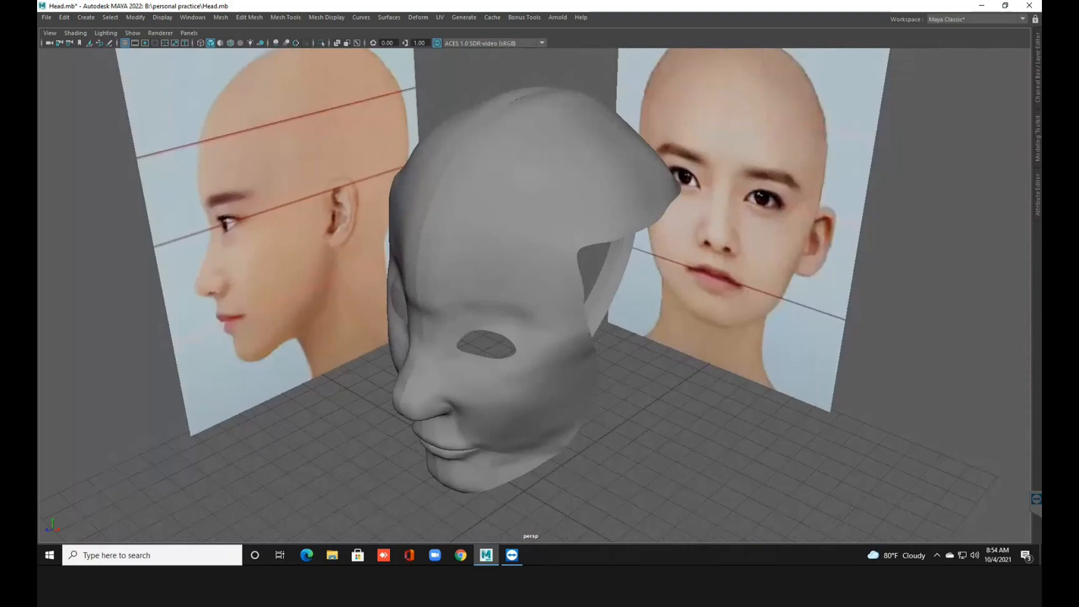
alt+middle_drag(593, 280, 593, 265)
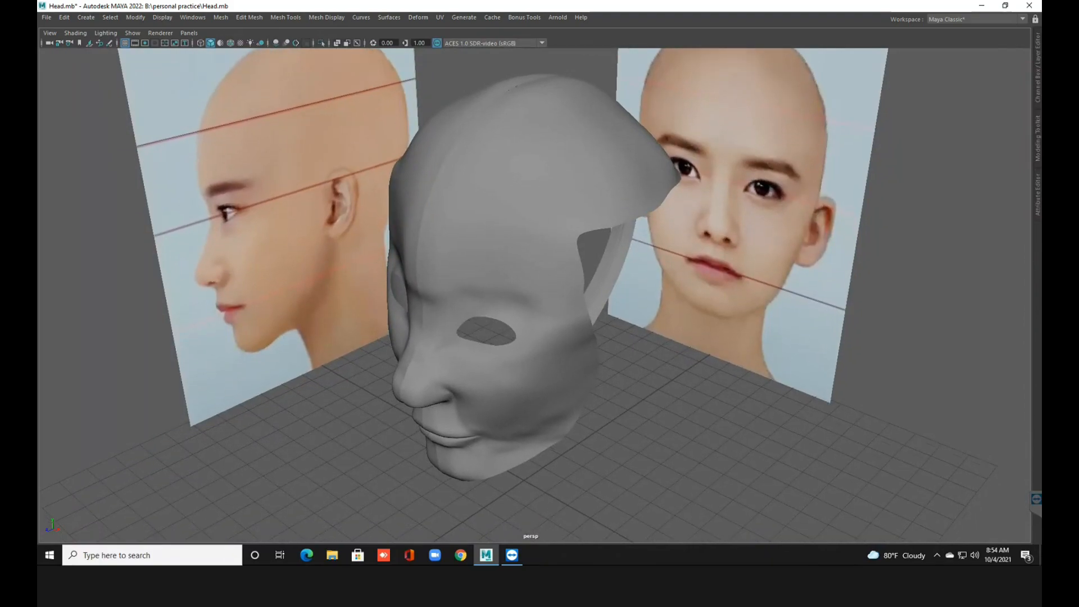
click(528, 253)
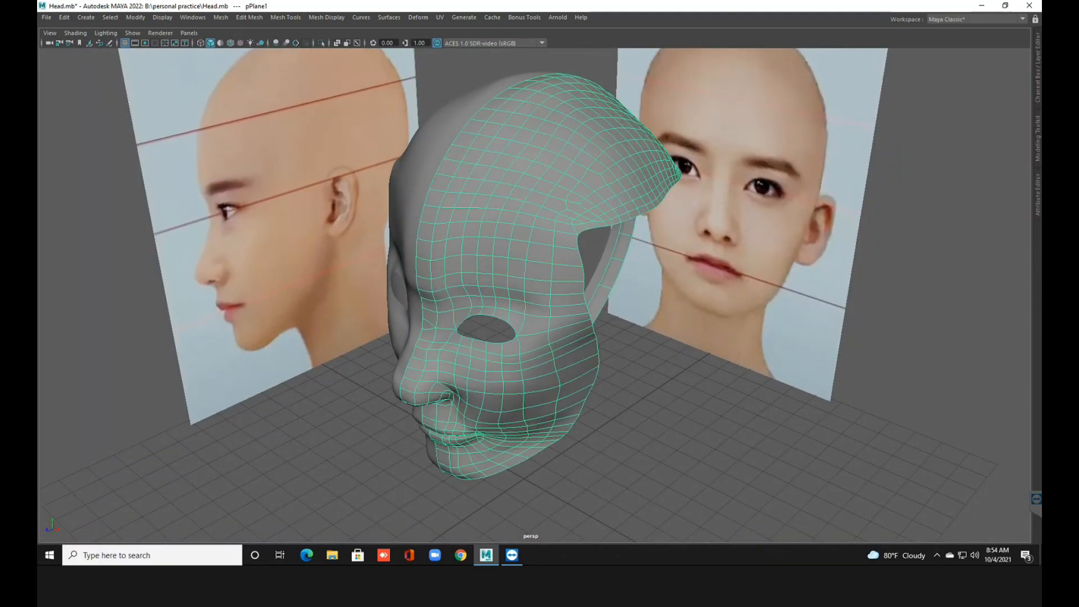
key(alt+d)
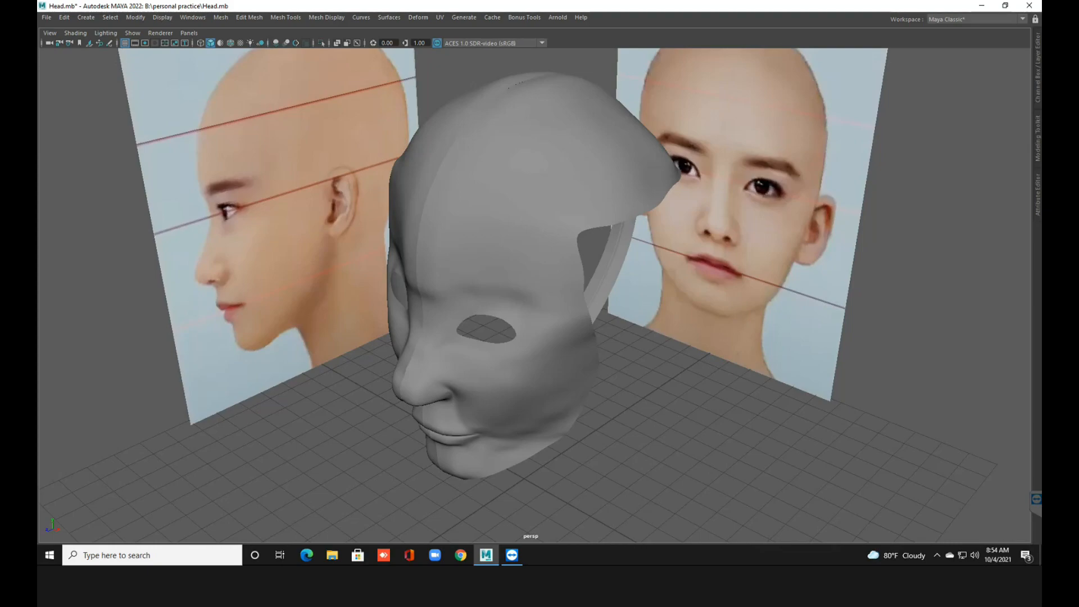
drag(500, 72, 541, 113)
key(alt+d)
Select the half head mesh and switch it to vertex editing at the dented crown near the centre seam.
alt+middle_drag(534, 236, 534, 388)
scroll(534, 295, up, 5)
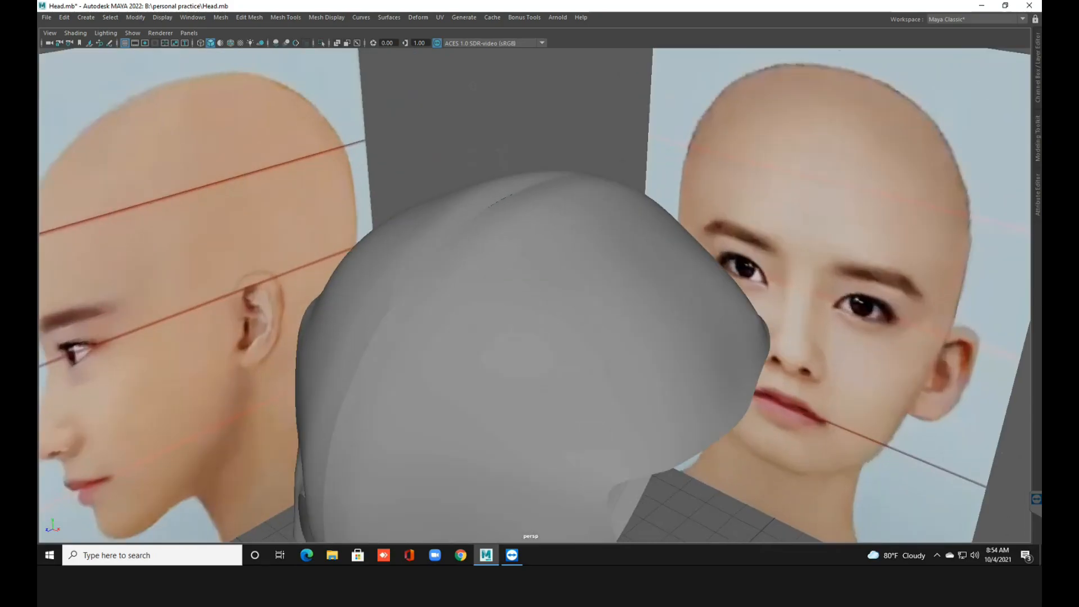
alt+middle_drag(534, 295, 530, 383)
alt+drag(533, 295, 646, 315)
scroll(534, 295, up, 2)
alt+drag(534, 295, 438, 239)
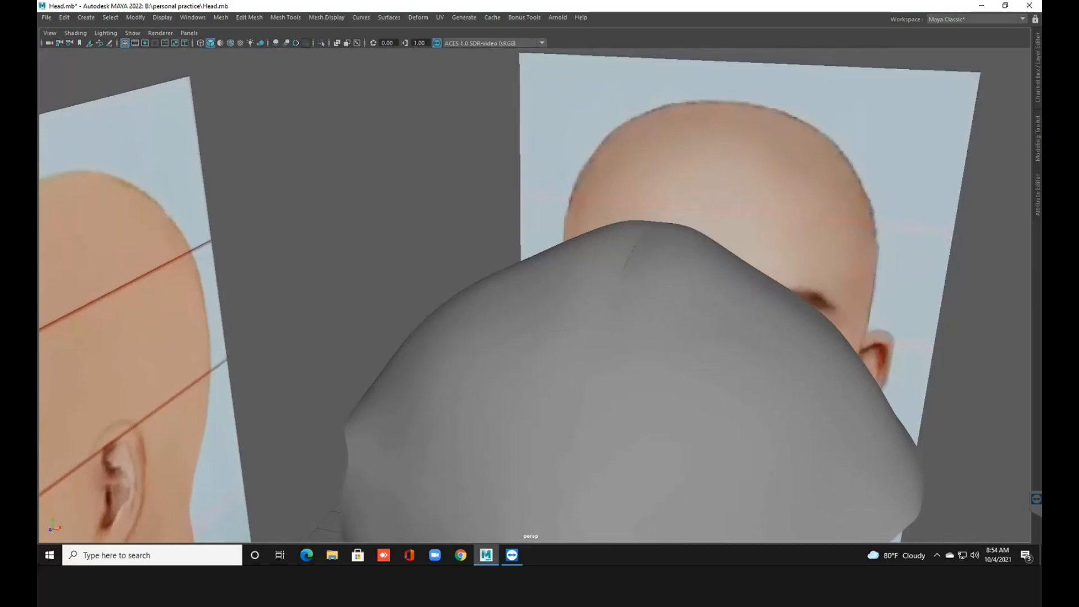
click(703, 360)
scroll(534, 295, up, 2)
alt+middle_drag(534, 295, 517, 351)
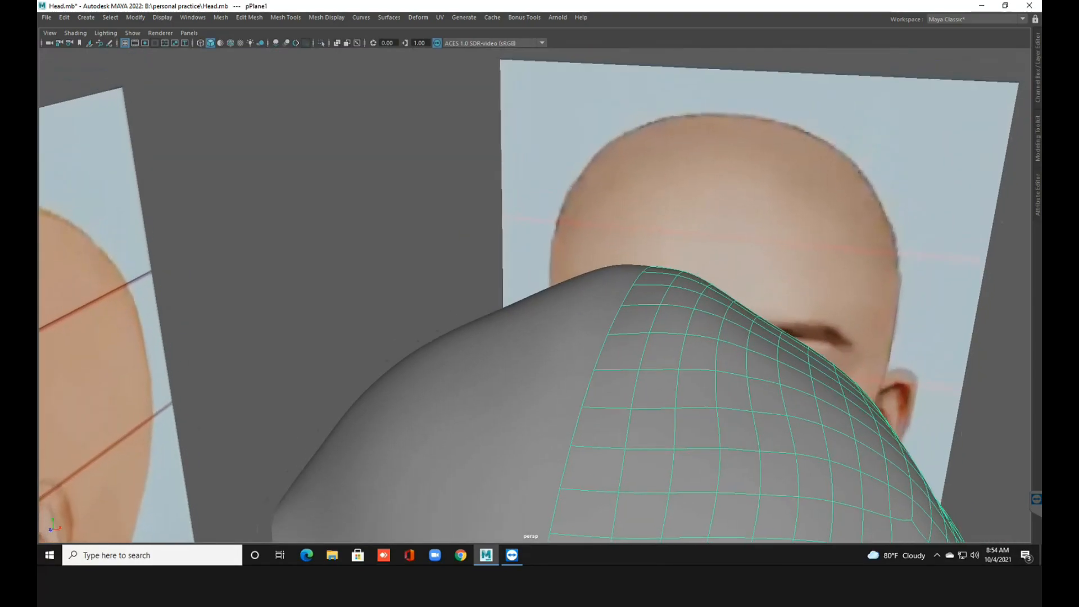
alt+drag(668, 267, 644, 265)
right_drag(644, 265, 604, 266)
Move a centre-seam vertex at the crown to even out the dent in the skull.
scroll(604, 267, down, 4)
alt+drag(604, 266, 611, 322)
click(529, 270)
scroll(529, 270, up, 3)
key(w)
drag(525, 225, 598, 241)
click(507, 287)
Turn on Soft Select and adjust the height of the seam vertex at the crown together with its surroundings.
alt+drag(764, 306, 667, 348)
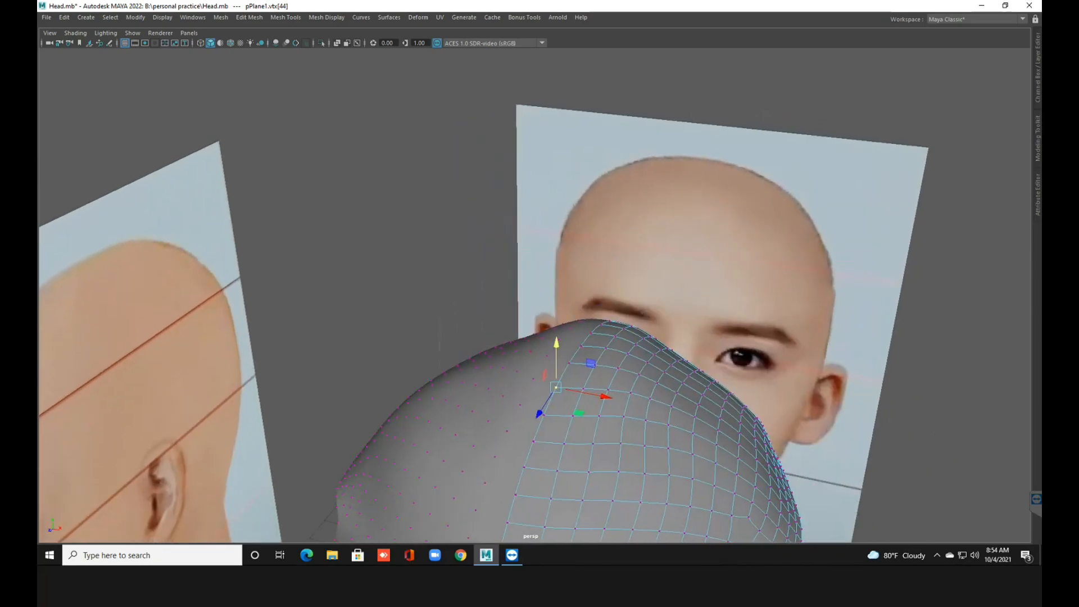
click(628, 353)
click(606, 347)
key(b)
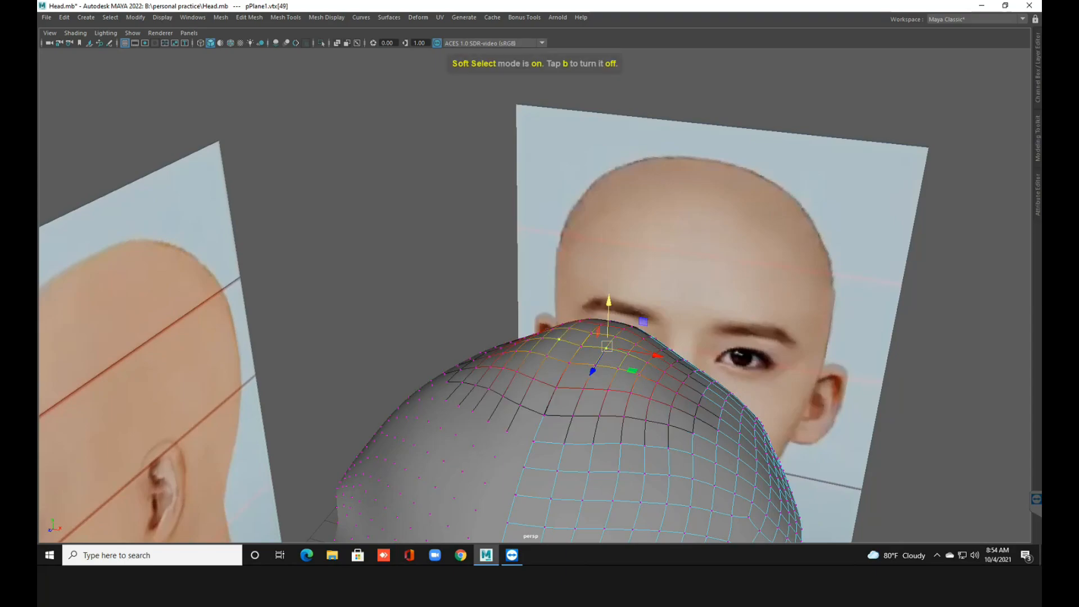
drag(609, 301, 494, 281)
alt+middle_drag(494, 281, 682, 298)
alt+drag(682, 298, 581, 295)
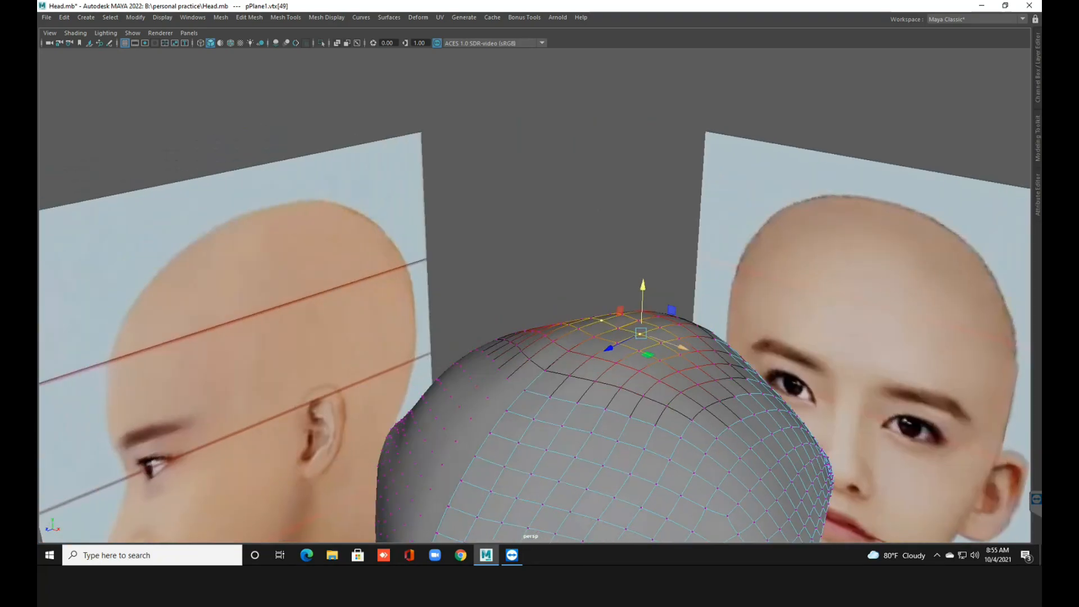
Reposition two more crown seam vertices with soft selection so the top of the skull curves evenly in profile.
alt+drag(508, 387, 456, 376)
click(470, 308)
drag(468, 260, 469, 267)
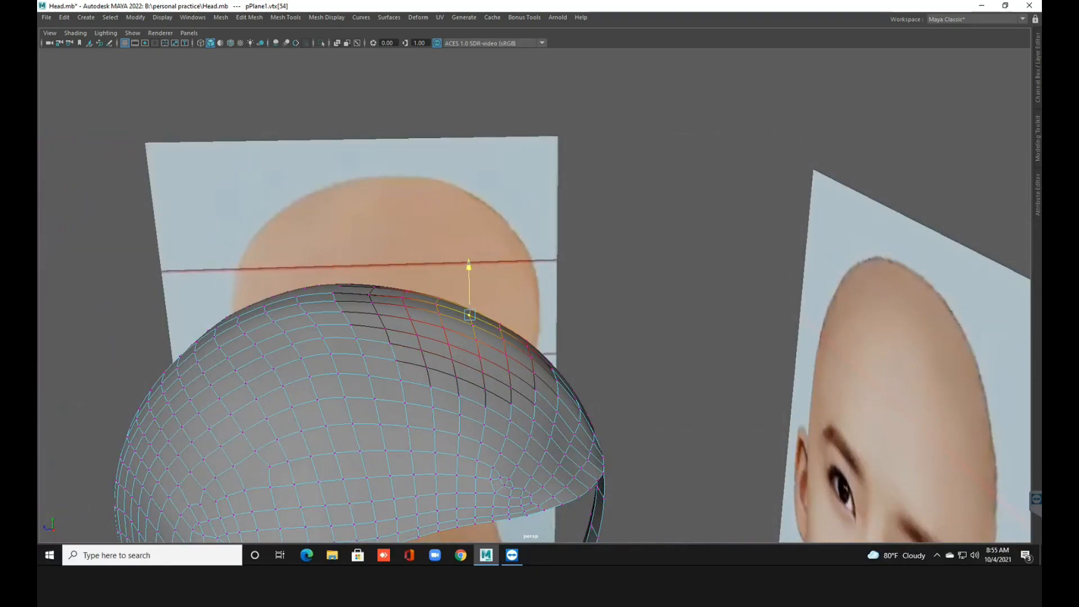
drag(469, 314, 464, 313)
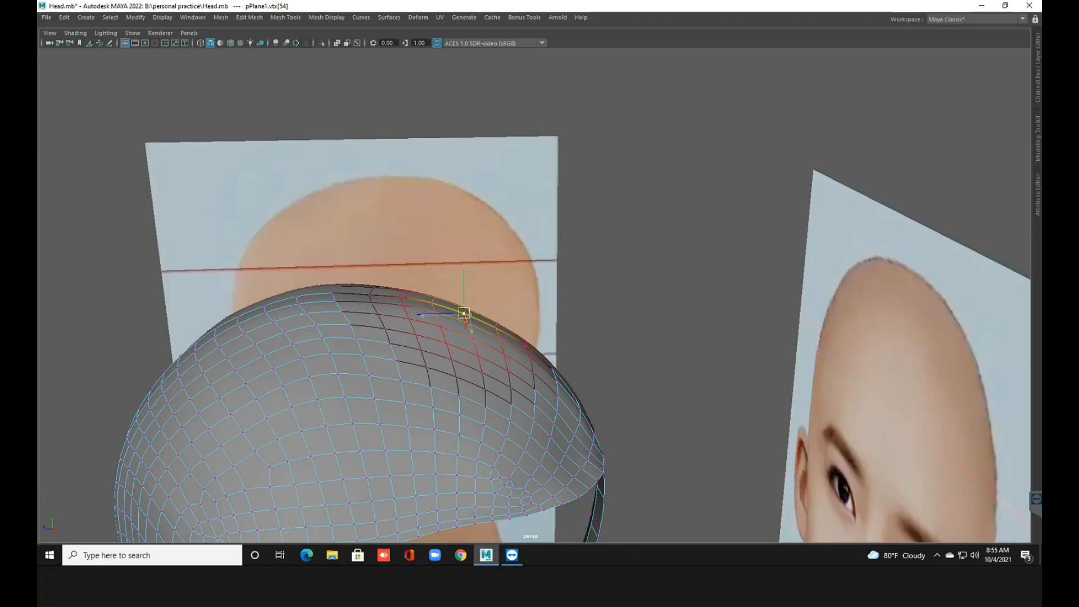
click(370, 294)
drag(367, 247, 534, 237)
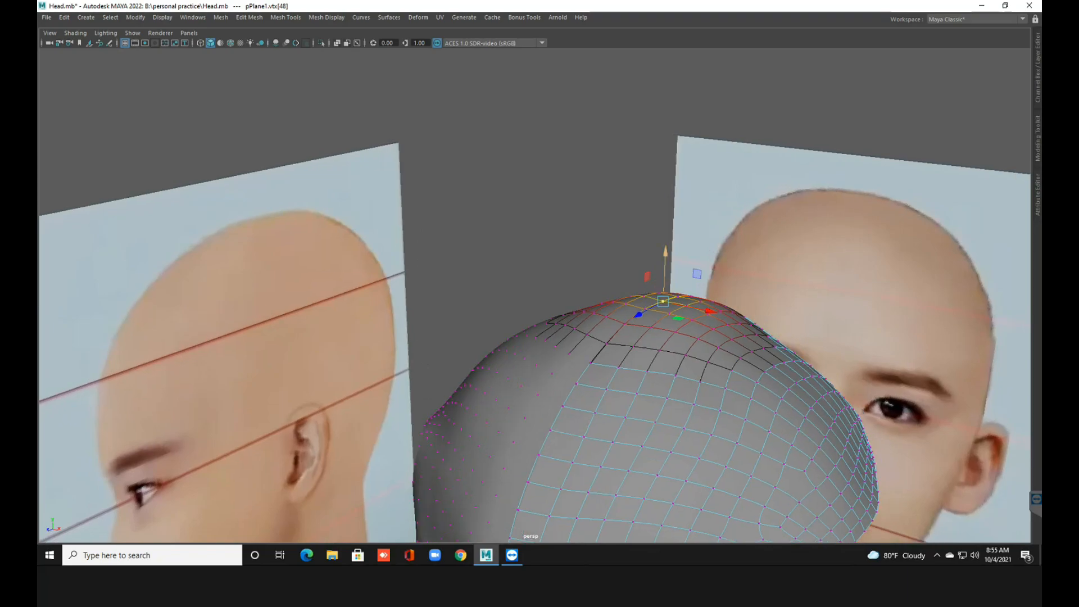
Turn off Soft Select, fine-tune individual seam vertices on the crown in height, and save the scene.
scroll(534, 237, up, 2)
alt+middle_drag(534, 237, 407, 263)
scroll(408, 278, up, 1)
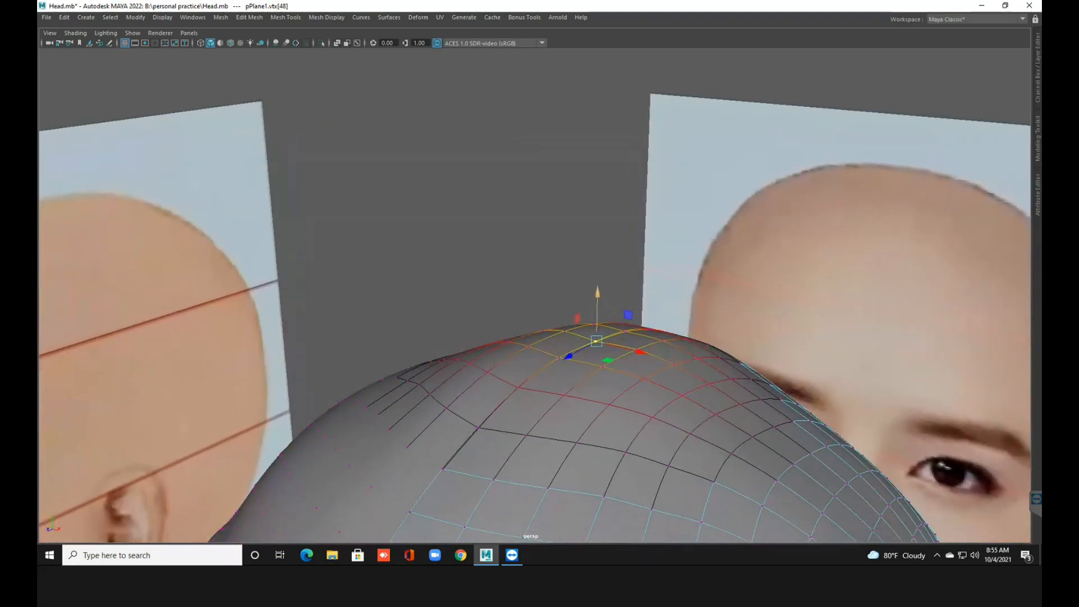
key(b)
drag(598, 294, 597, 290)
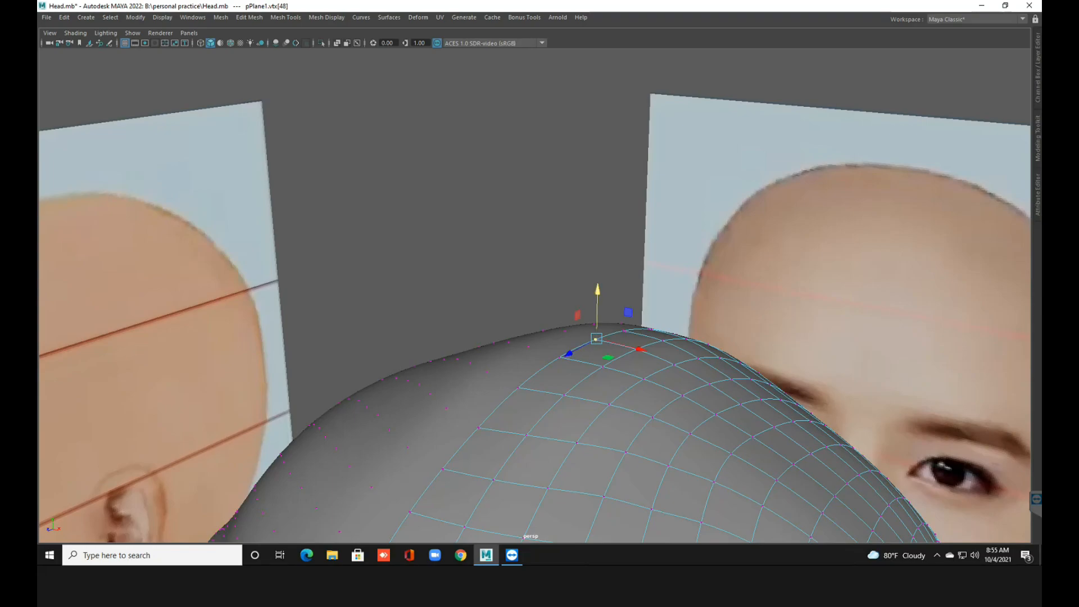
click(597, 291)
click(561, 357)
drag(560, 307, 623, 280)
click(596, 339)
click(623, 330)
key(ctrl+s)
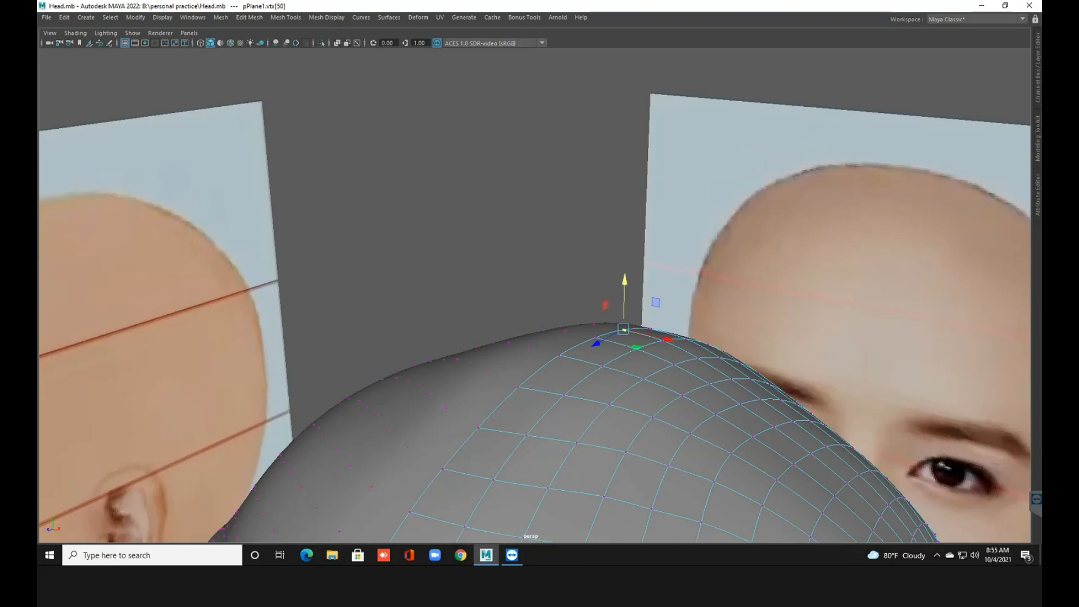
Return the half mesh to object mode and clear the selection.
scroll(534, 295, down, 5)
alt+drag(635, 270, 573, 266)
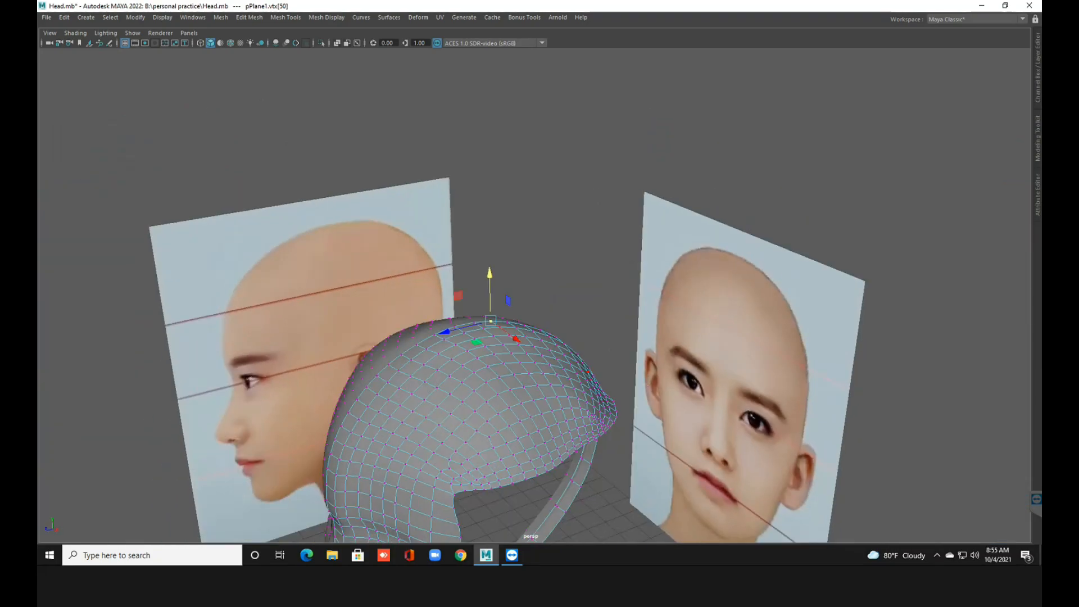
right_click(572, 266)
right_drag(573, 266, 623, 252)
click(623, 252)
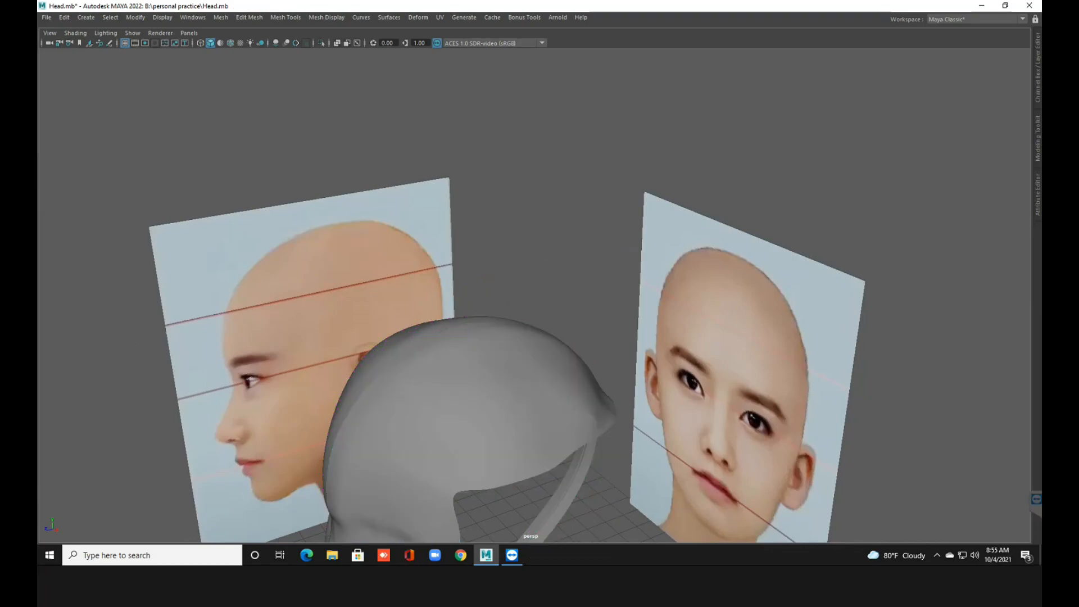
Examine the crown curve and the overall head shape from the side, the front and above.
scroll(534, 295, down, 5)
alt+drag(624, 251, 615, 222)
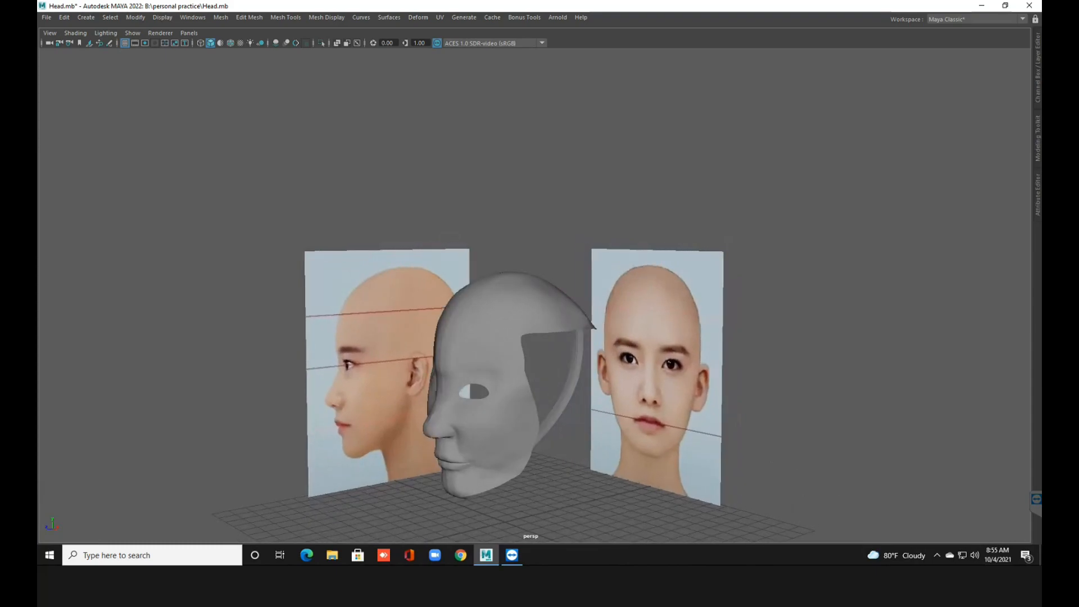
alt+middle_drag(615, 222, 653, 224)
alt+drag(653, 224, 587, 230)
scroll(534, 295, up, 4)
alt+middle_drag(587, 231, 616, 249)
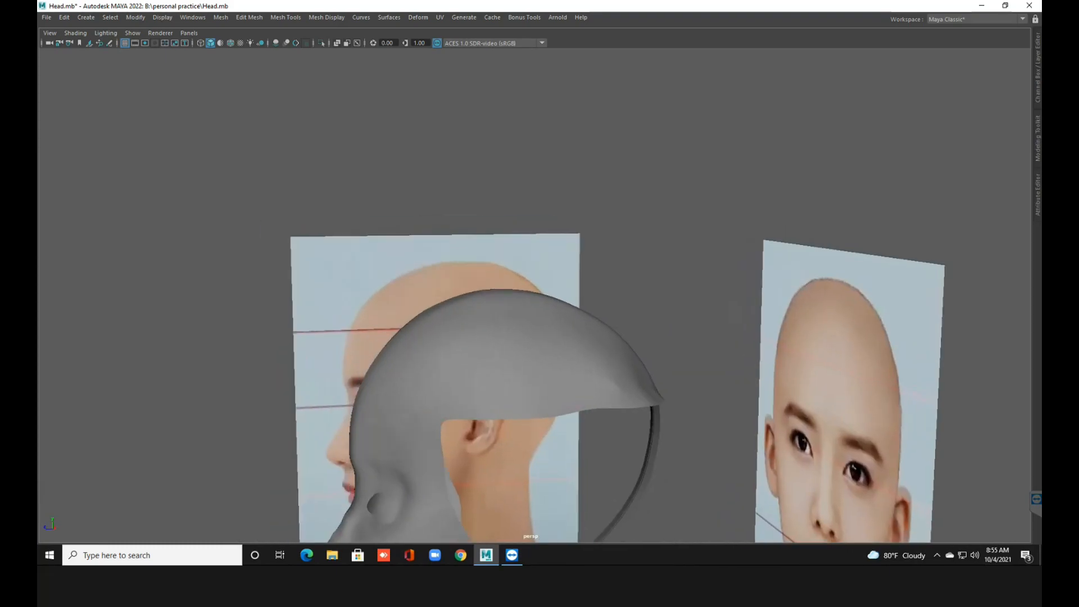
scroll(534, 295, down, 2)
alt+drag(616, 248, 741, 230)
alt+middle_drag(741, 230, 704, 223)
alt+drag(704, 223, 762, 241)
alt+middle_drag(641, 377, 595, 289)
scroll(594, 289, down, 4)
alt+drag(594, 288, 500, 299)
scroll(500, 299, up, 3)
alt+middle_drag(500, 299, 531, 321)
alt+drag(530, 321, 508, 319)
Compare the half mesh without smoothing against its smooth preview, leaving the smooth preview on and nothing selected.
click(618, 303)
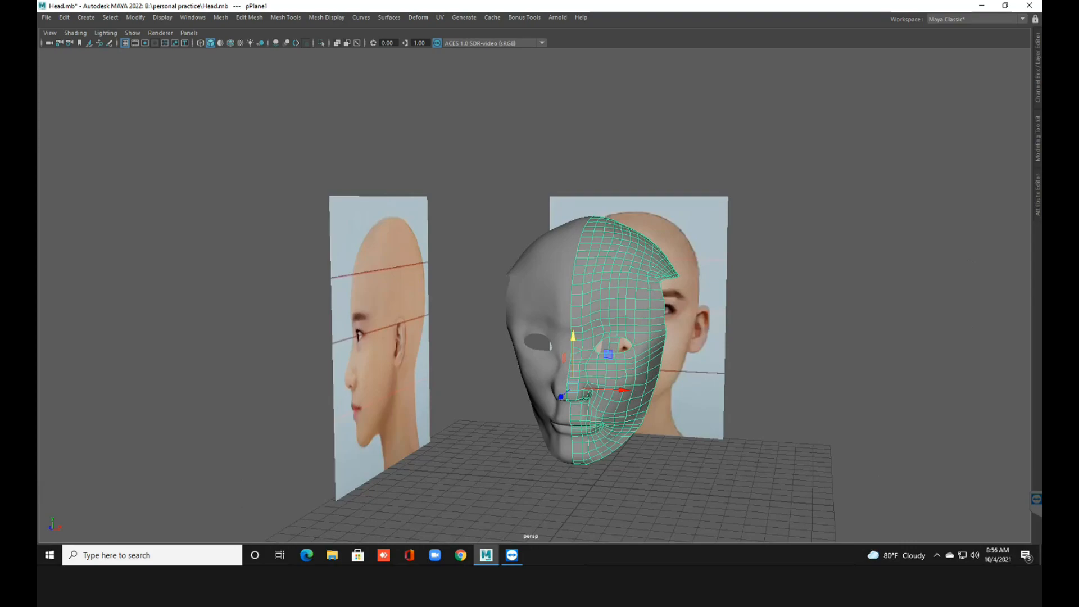
key(1)
key(alt+d)
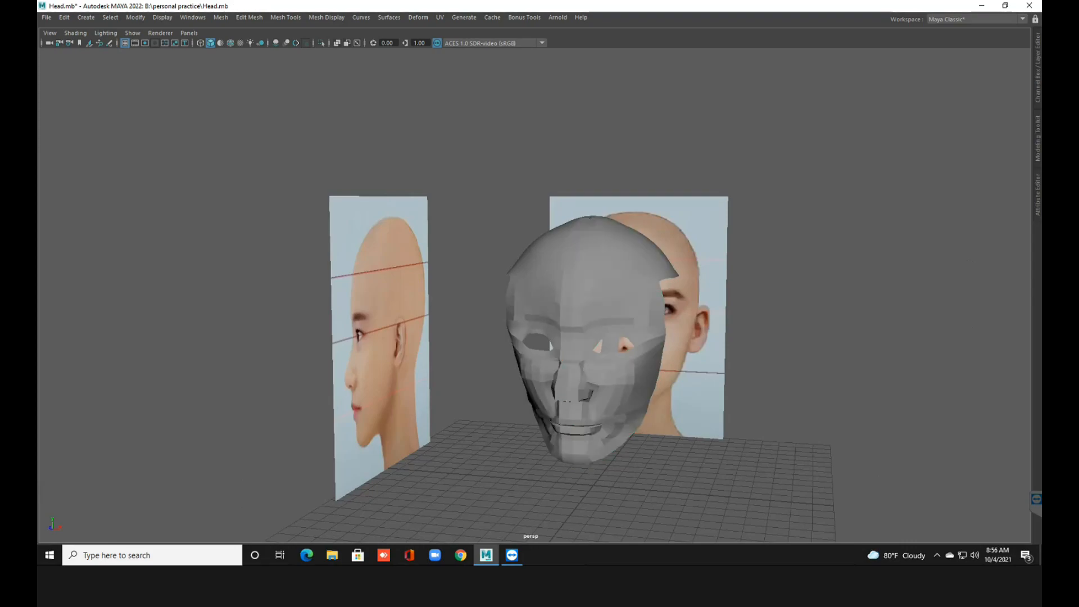
click(618, 304)
key(3)
key(alt+d)
Examine the smoothed face up close and in three-quarter view against the reference images.
scroll(539, 303, up, 3)
alt+drag(584, 337, 500, 340)
scroll(534, 303, up, 3)
alt+middle_drag(539, 337, 657, 269)
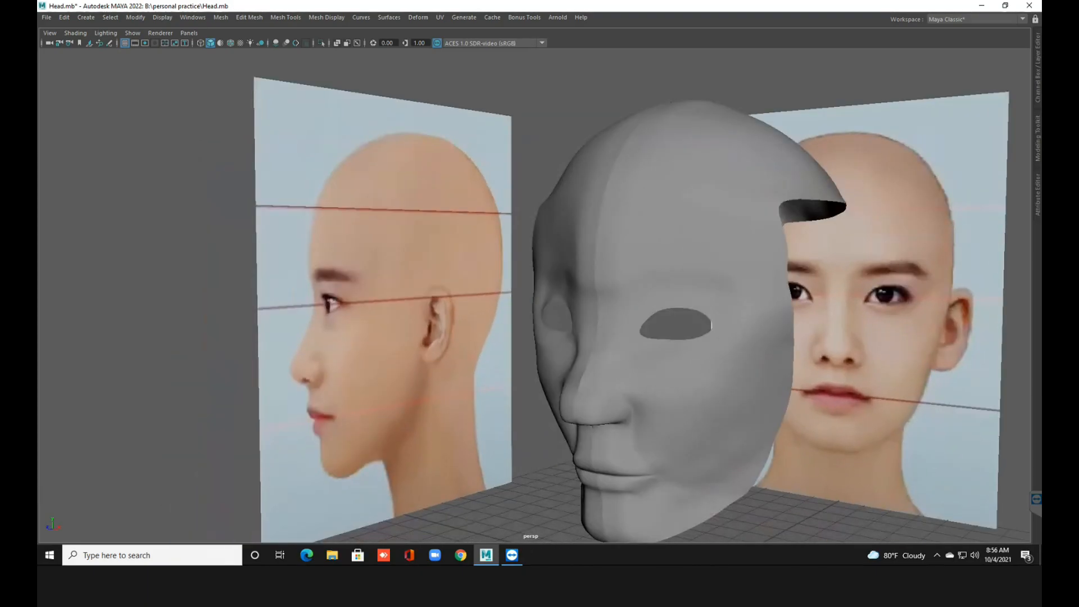
alt+drag(618, 303, 551, 303)
alt+middle_drag(539, 365, 557, 287)
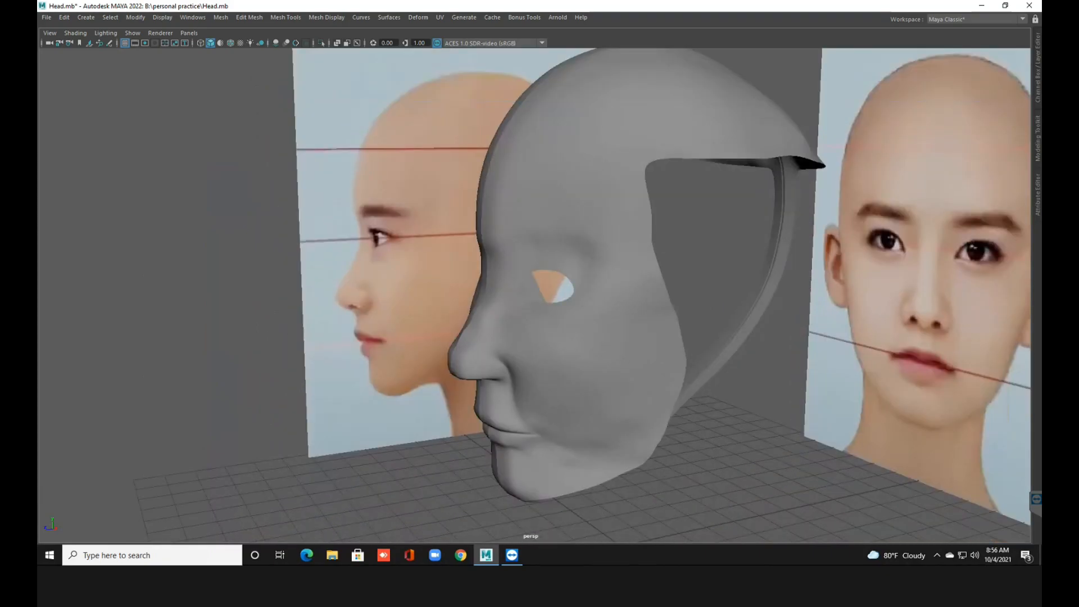
mouse_move(551, 314)
alt+mouse_down()
mouse_move(489, 303)
mouse_move(564, 325)
alt+mouse_up()
scroll(540, 303, down, 4)
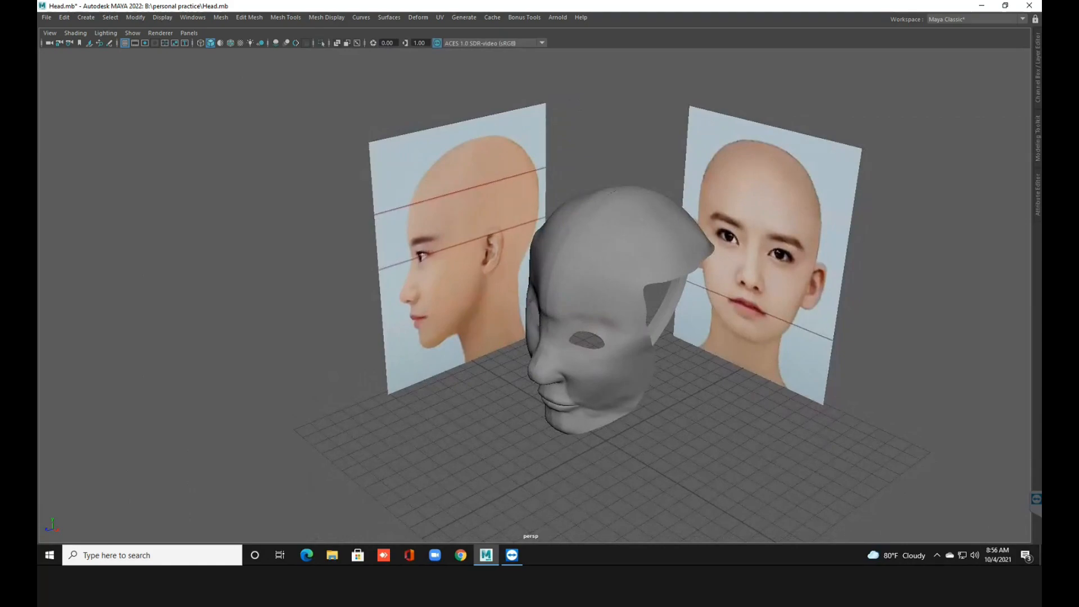
alt+middle_drag(564, 326, 562, 343)
alt+drag(562, 343, 562, 326)
click(596, 292)
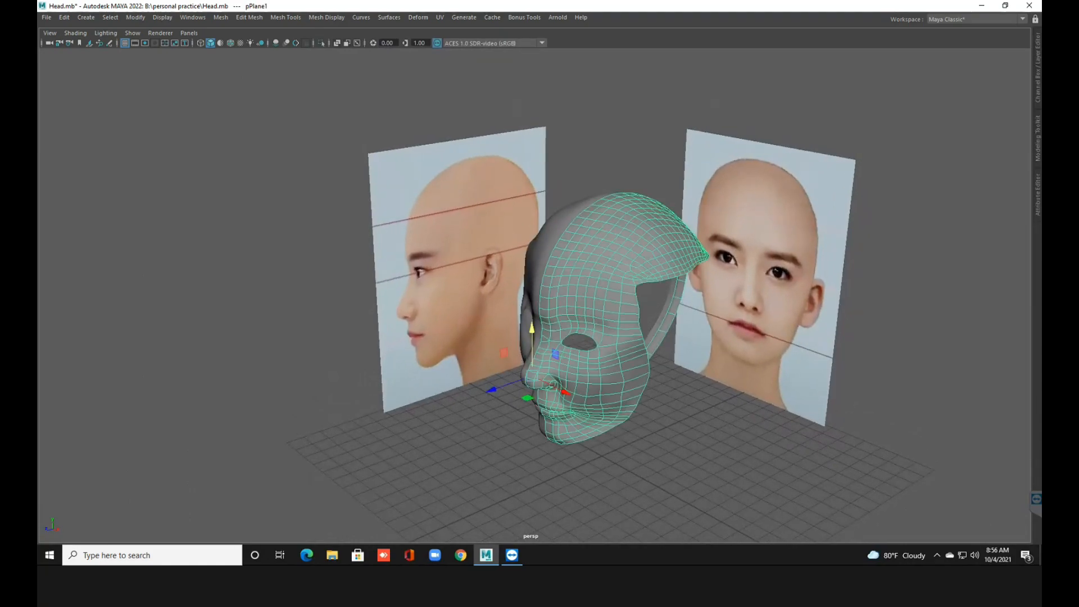
click(286, 17)
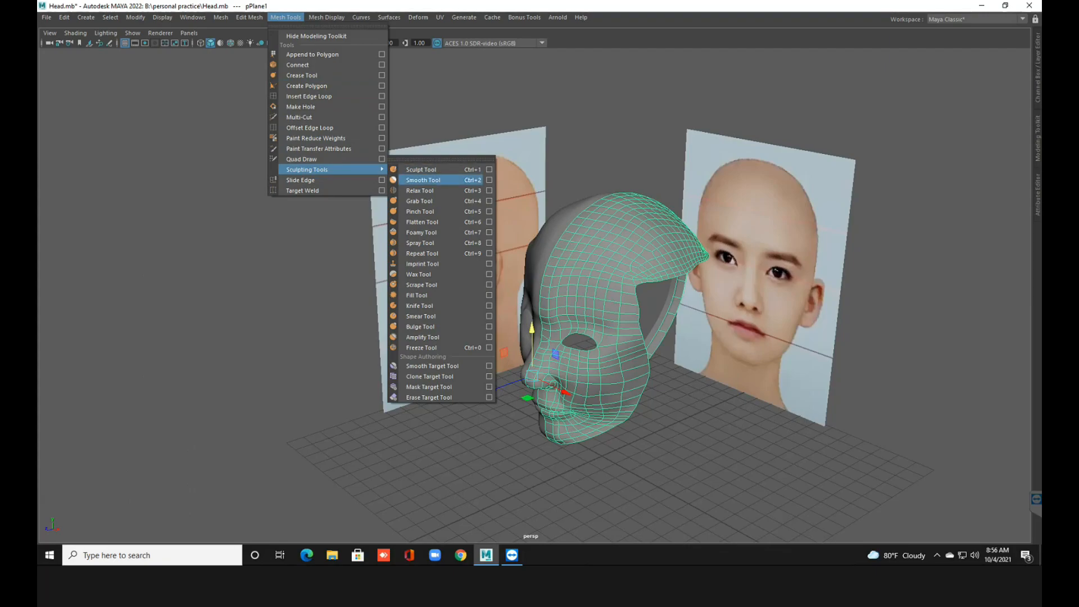
click(423, 180)
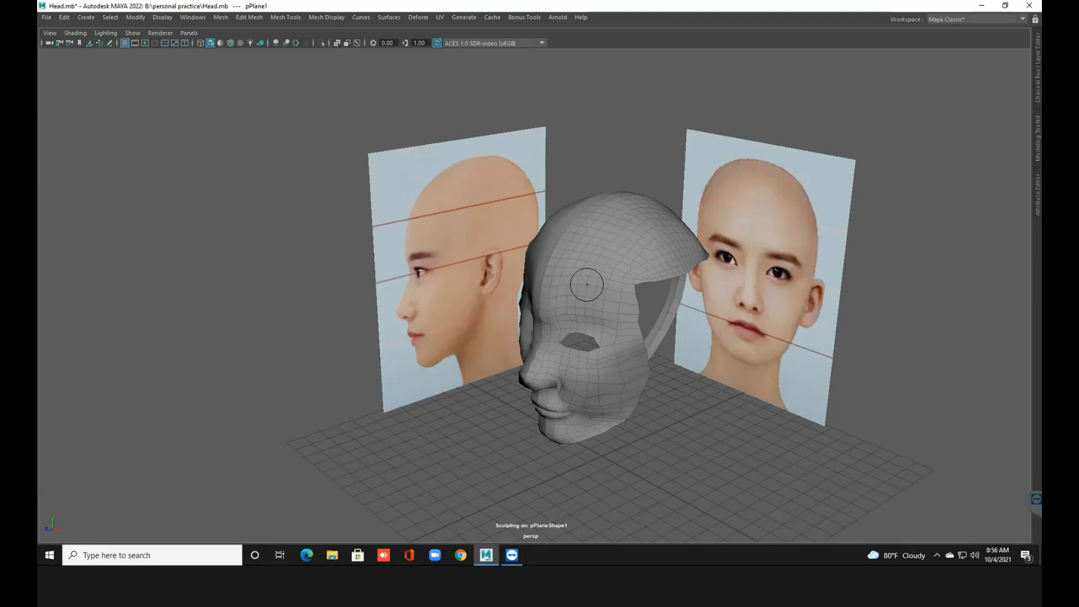
key(q)
key(alt+d)
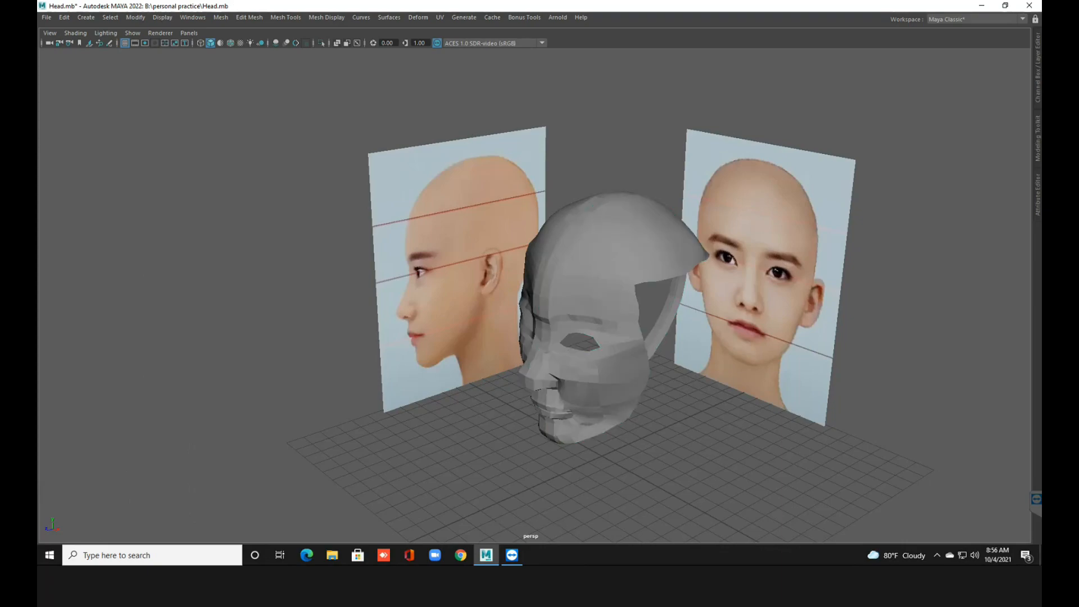
key(ctrl+z)
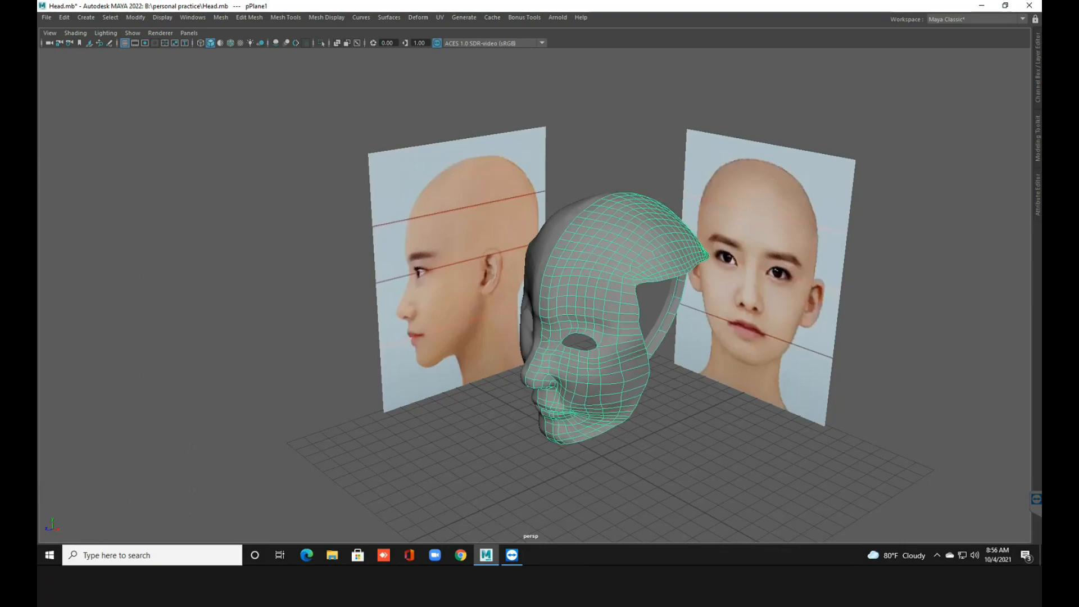
Deselect the half mesh and save the head scene.
key(alt+d)
key(ctrl+s)
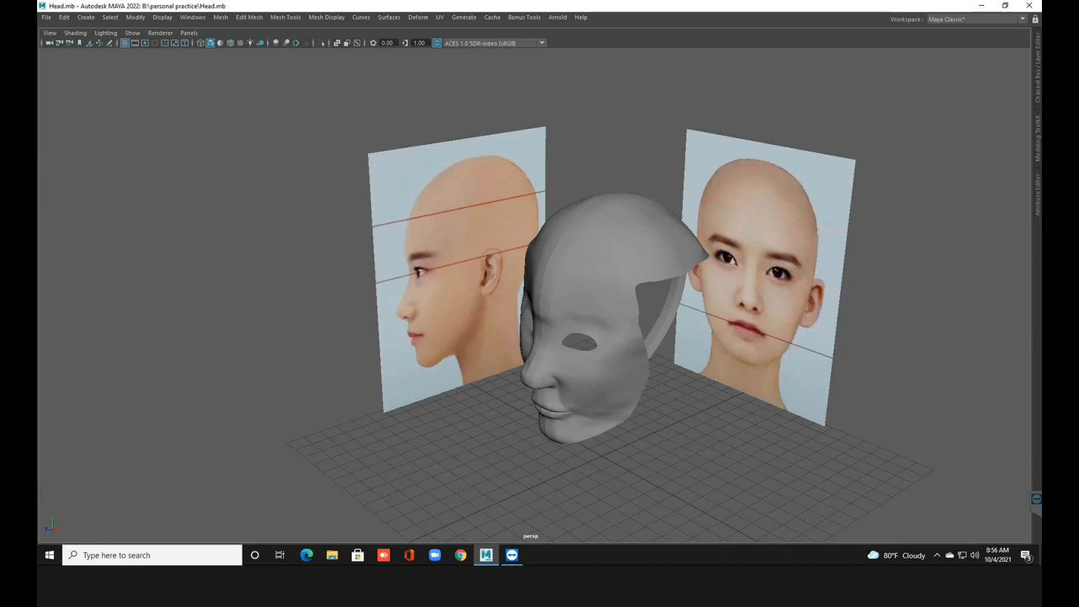
click(47, 17)
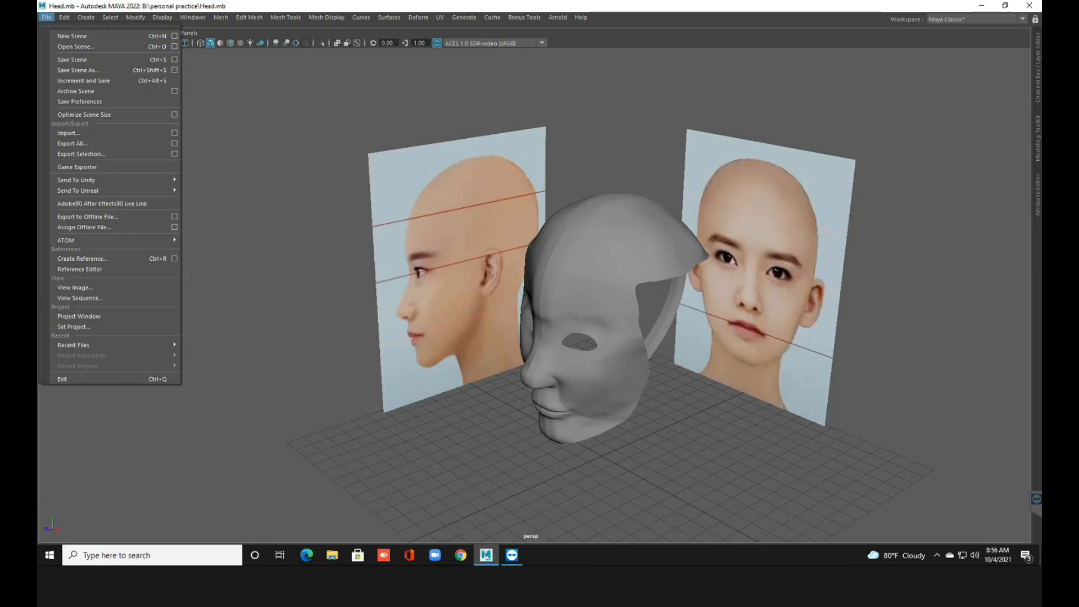
click(68, 46)
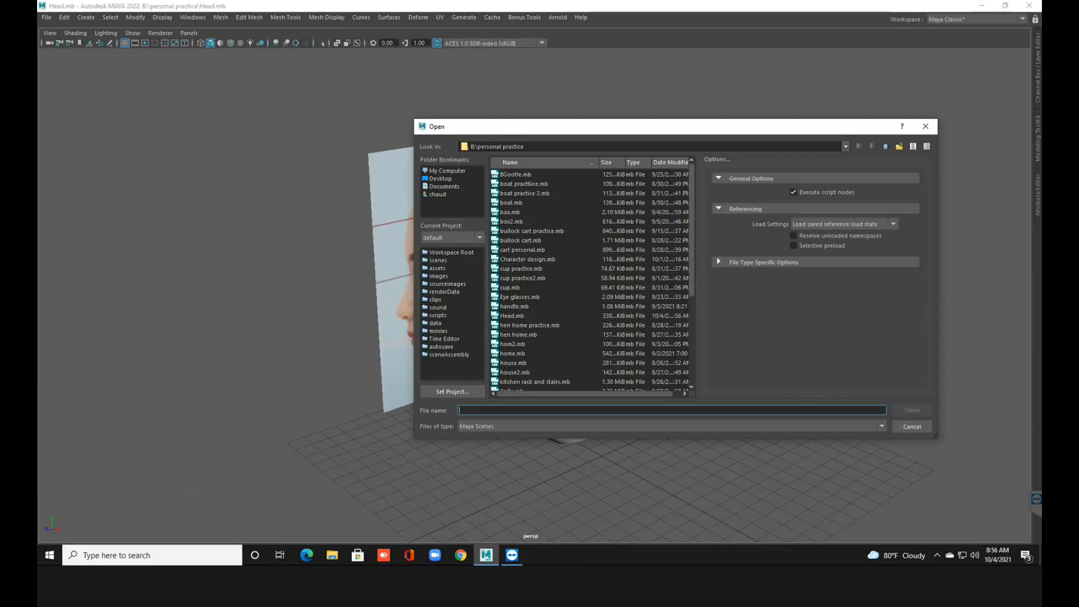
click(925, 126)
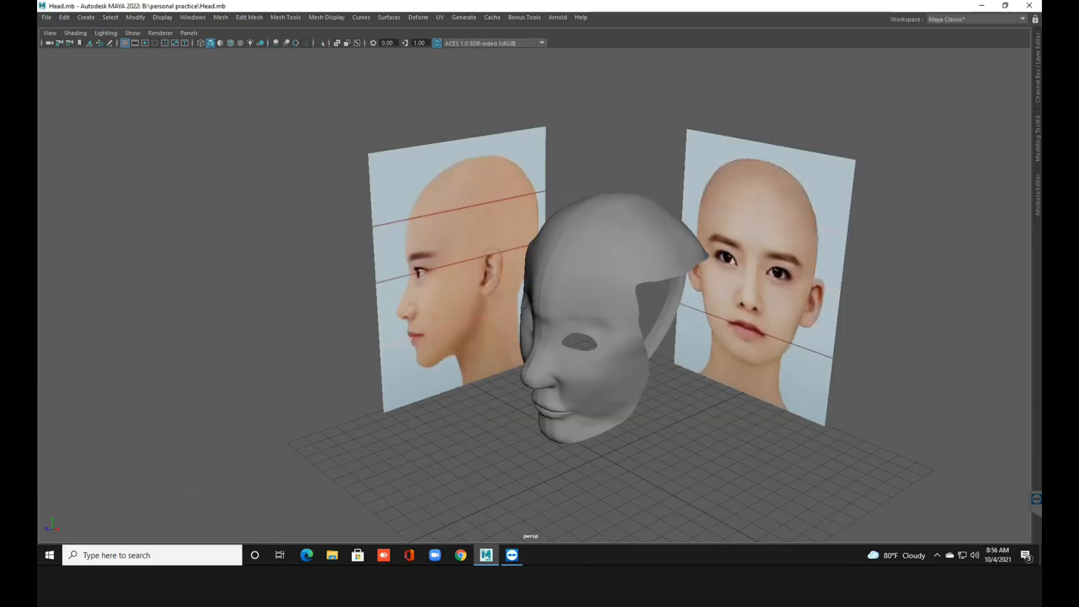
Create a new empty scene and bring back the full interface around the top viewport.
key(ctrl+n)
key(space)
key(space)
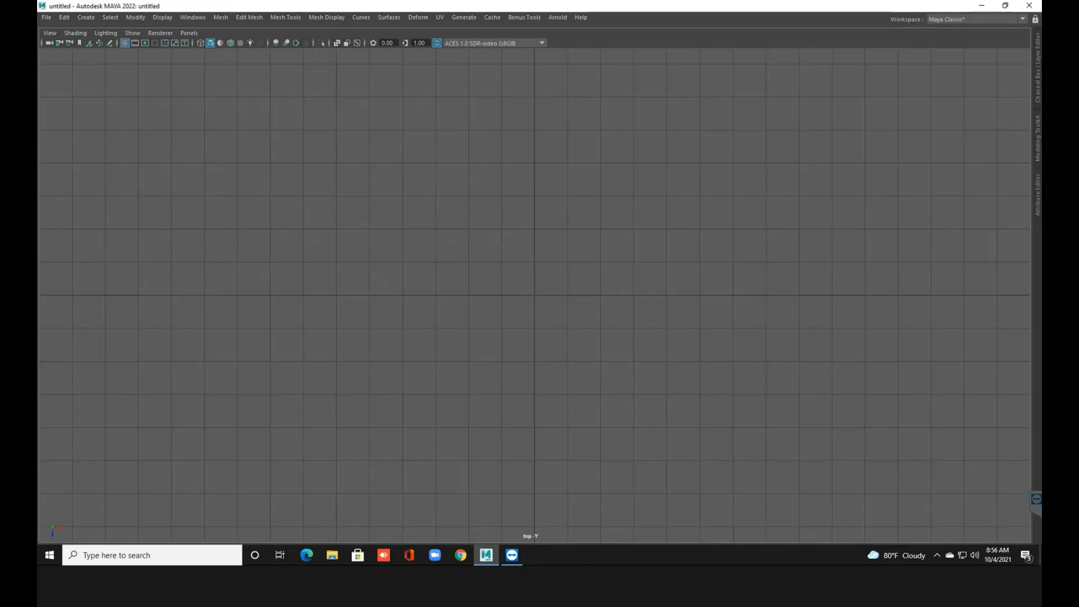
key(ctrl+space)
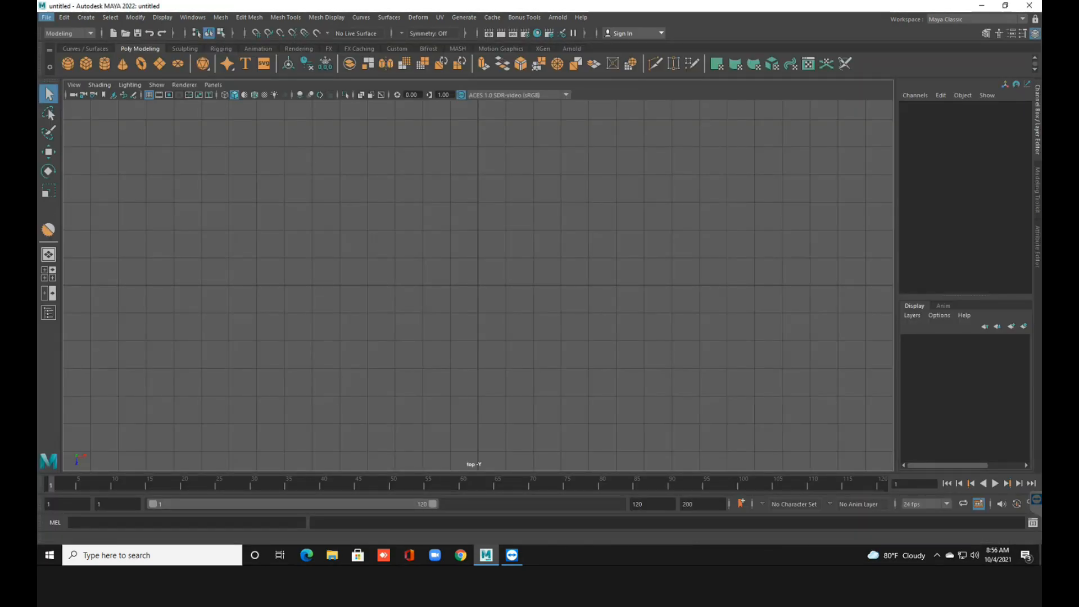
Open the scene Head.mb from the personal folder on the B: drive.
click(46, 17)
click(76, 46)
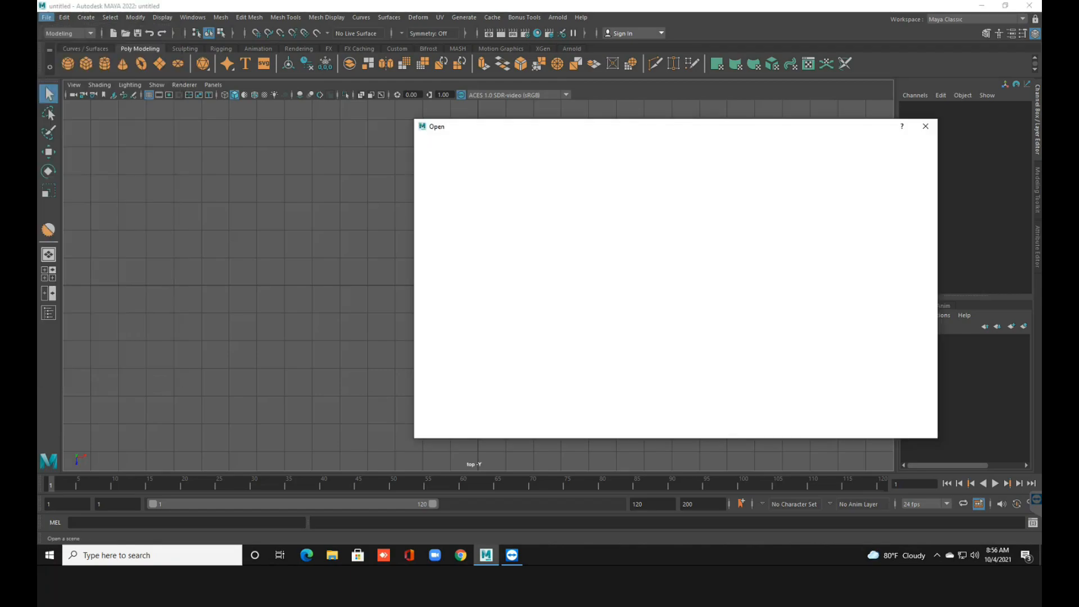
click(451, 204)
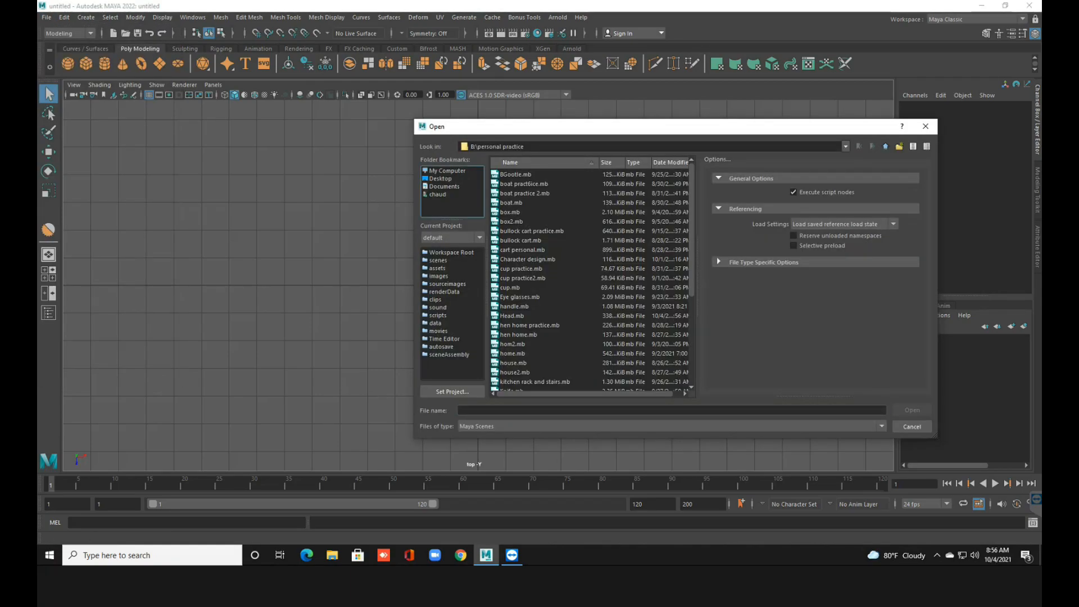
click(446, 171)
double_click(521, 184)
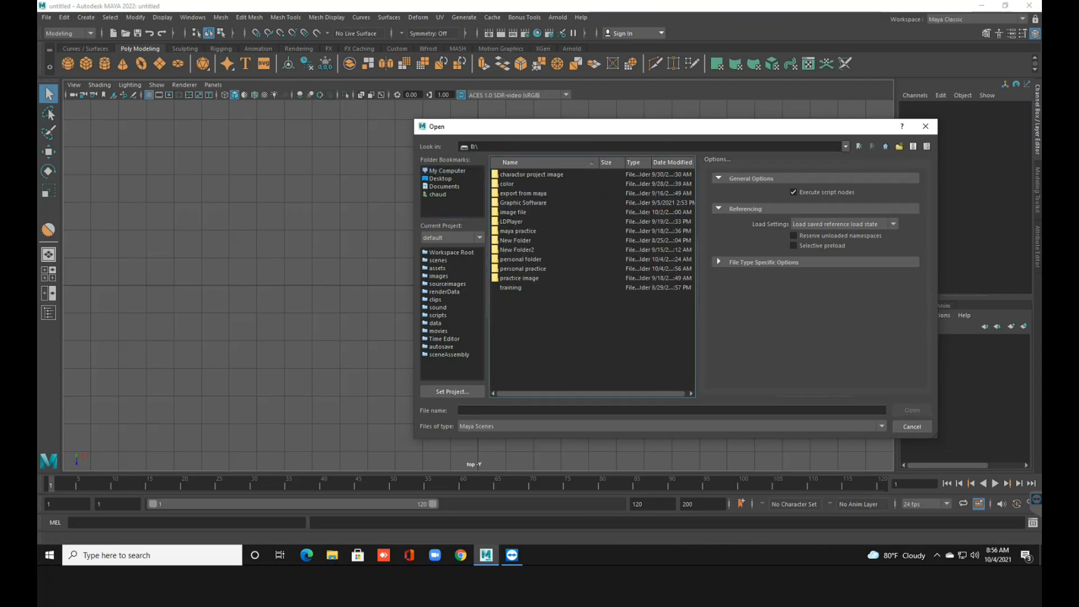
double_click(515, 250)
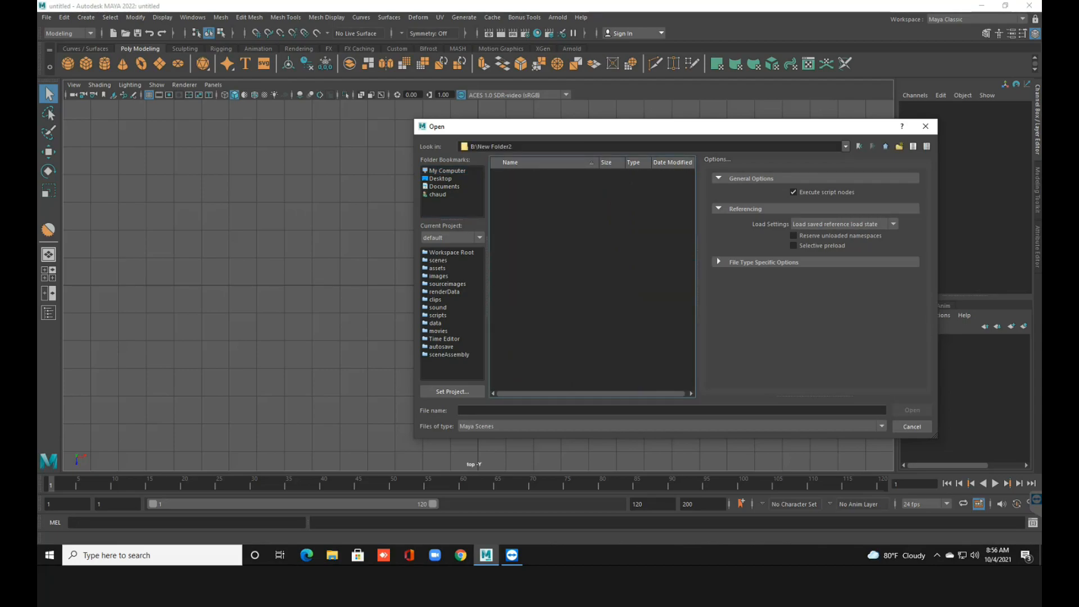
click(859, 146)
double_click(520, 259)
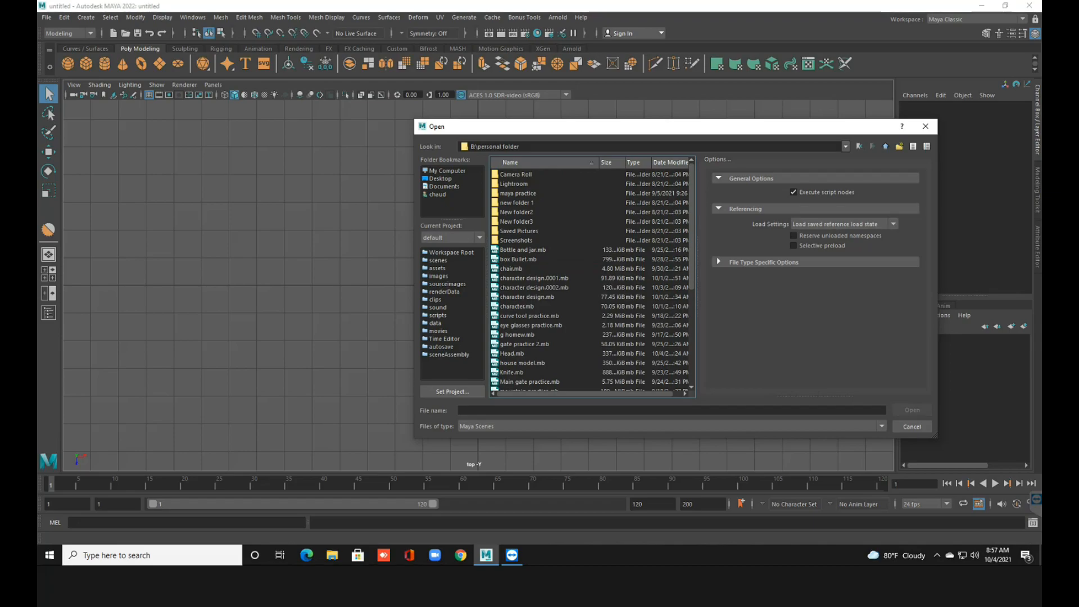
click(512, 353)
click(911, 410)
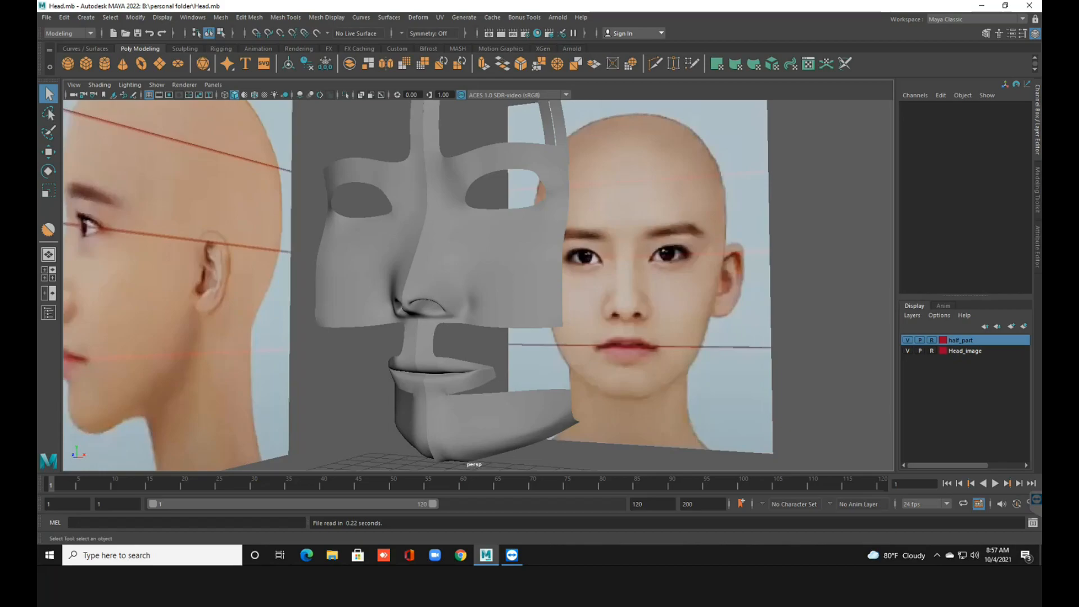
Switch from the perspective view to the front view with the whole face mesh framed over the reference image.
mouse_move(478, 286)
alt+mouse_down()
mouse_move(533, 286)
mouse_move(461, 270)
mouse_move(528, 219)
mouse_move(461, 287)
alt+mouse_up()
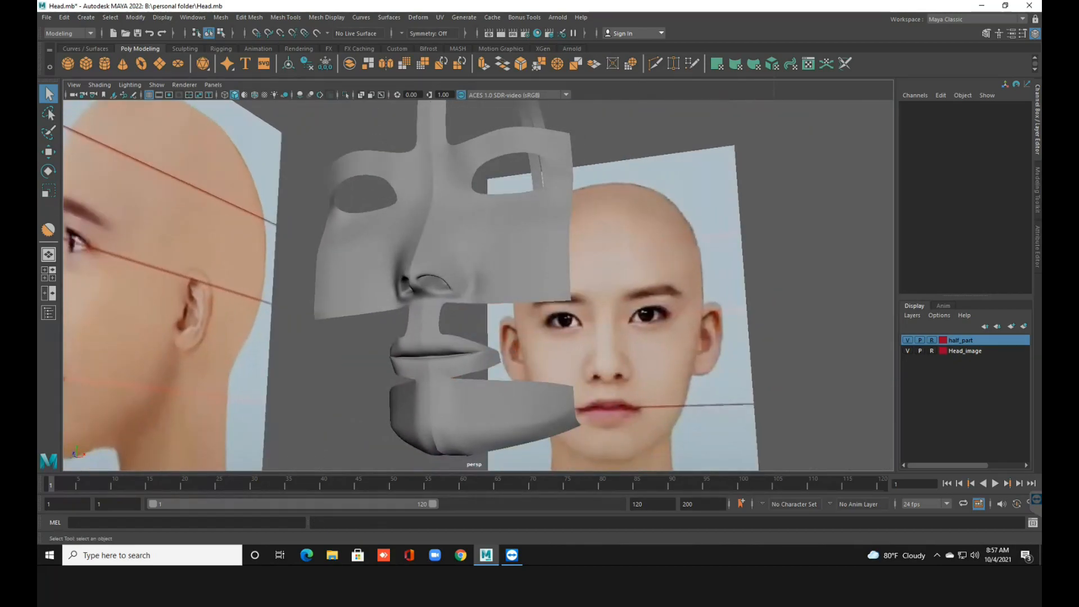
key(space)
key(space)
scroll(478, 286, down, 10)
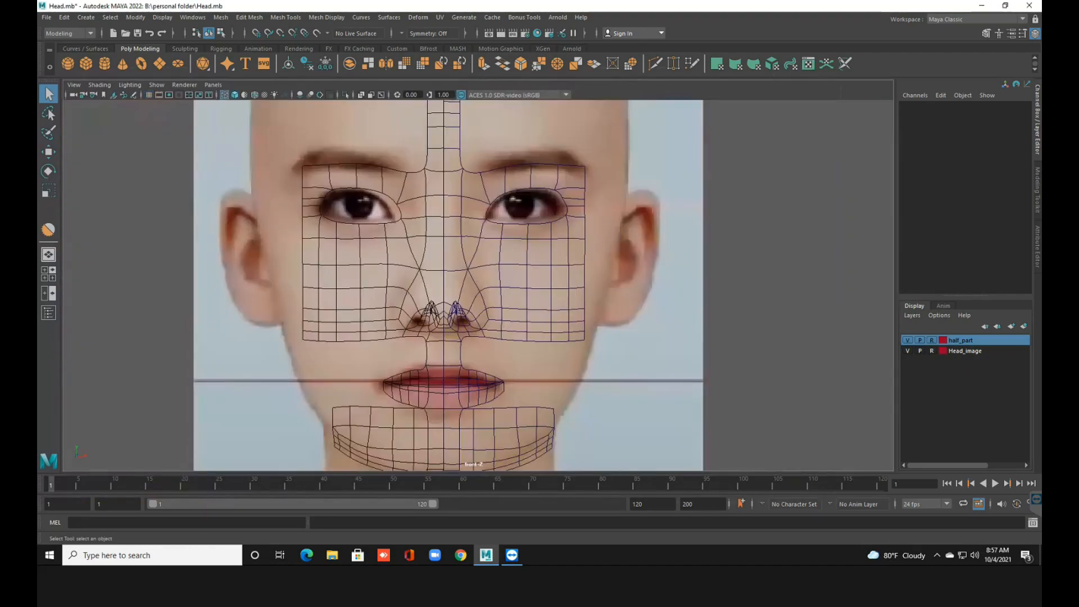
scroll(478, 285, up, 1)
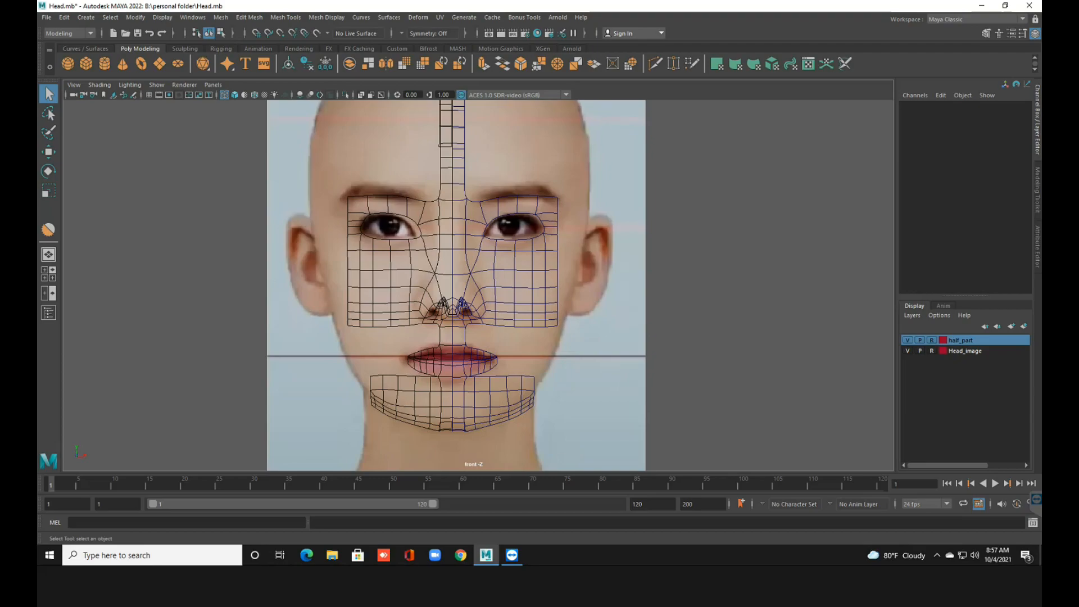
Turn off the smooth preview of the face mesh, show the front view shaded, and select the half mesh.
drag(530, 273, 510, 306)
key(1)
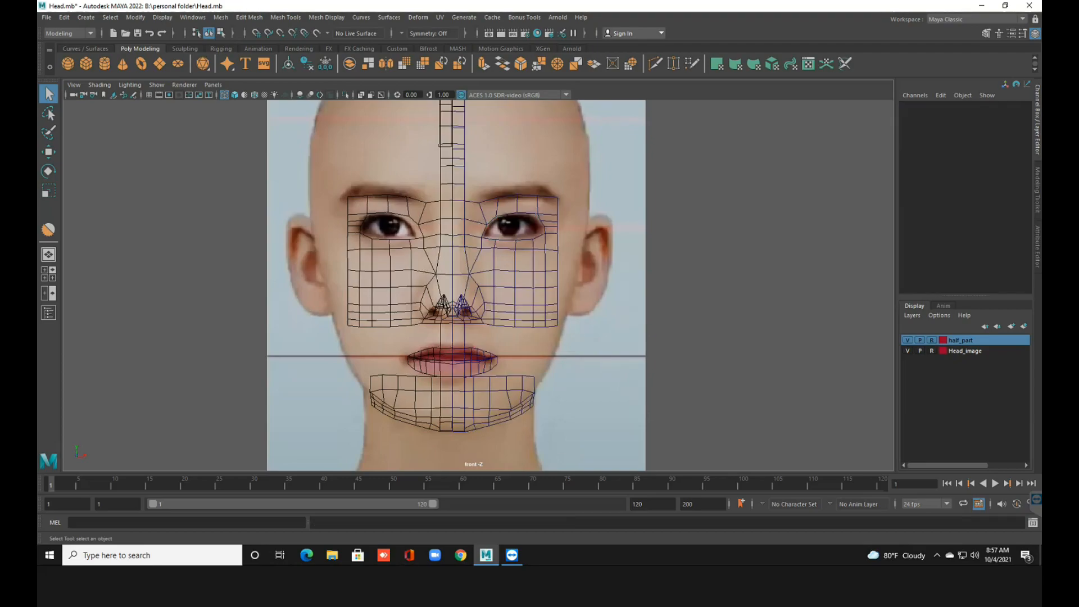
key(5)
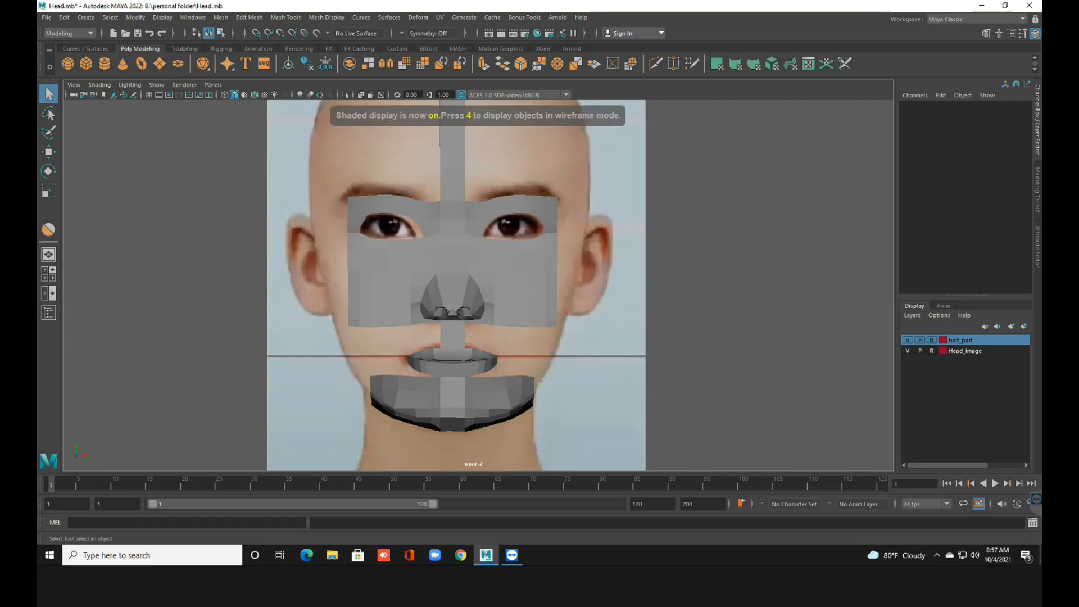
click(506, 280)
scroll(478, 285, up, 2)
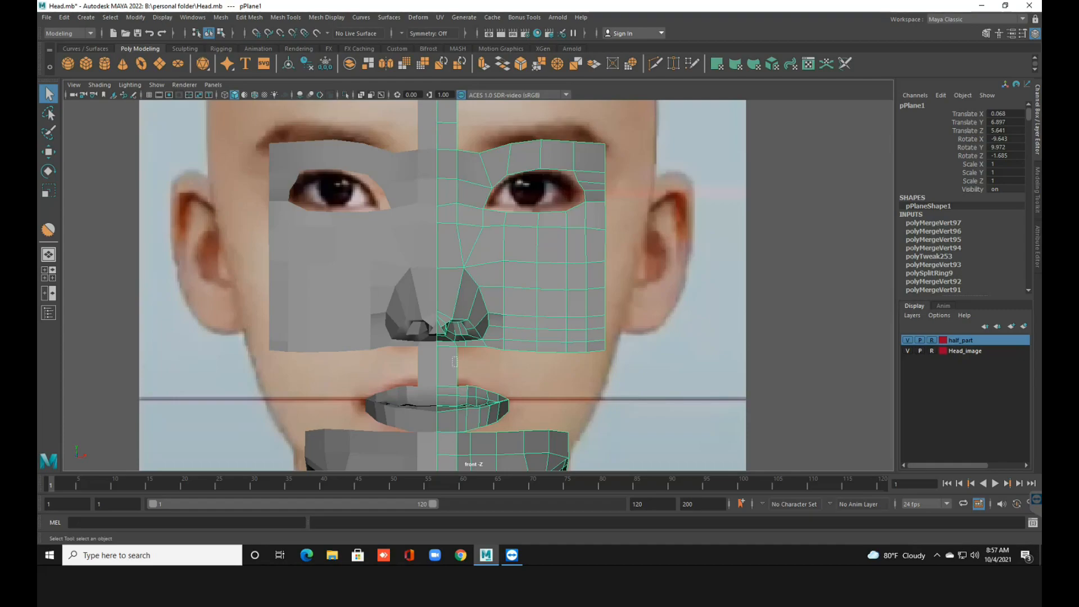
Save the head scene and show the attributes of the selected half mesh.
drag(457, 356, 595, 447)
drag(453, 347, 602, 461)
drag(601, 462, 601, 462)
drag(447, 329, 477, 341)
key(ctrl+s)
key(ctrl+a)
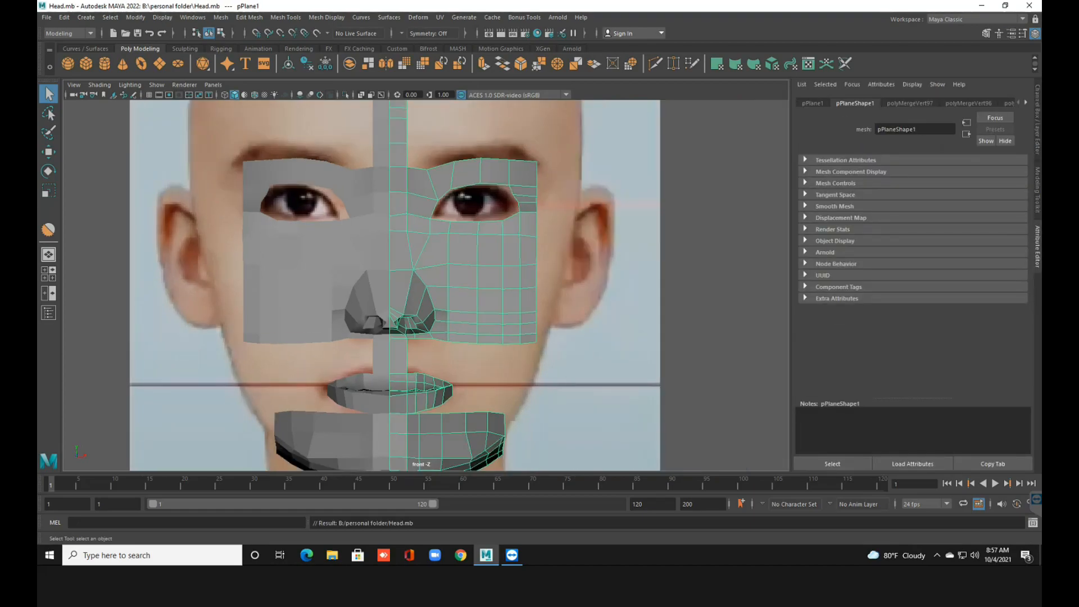
Extrude the outer edge of the strip between nose and upper lip sideways toward the cheek to add a new face.
right_drag(418, 266, 418, 237)
click(372, 355)
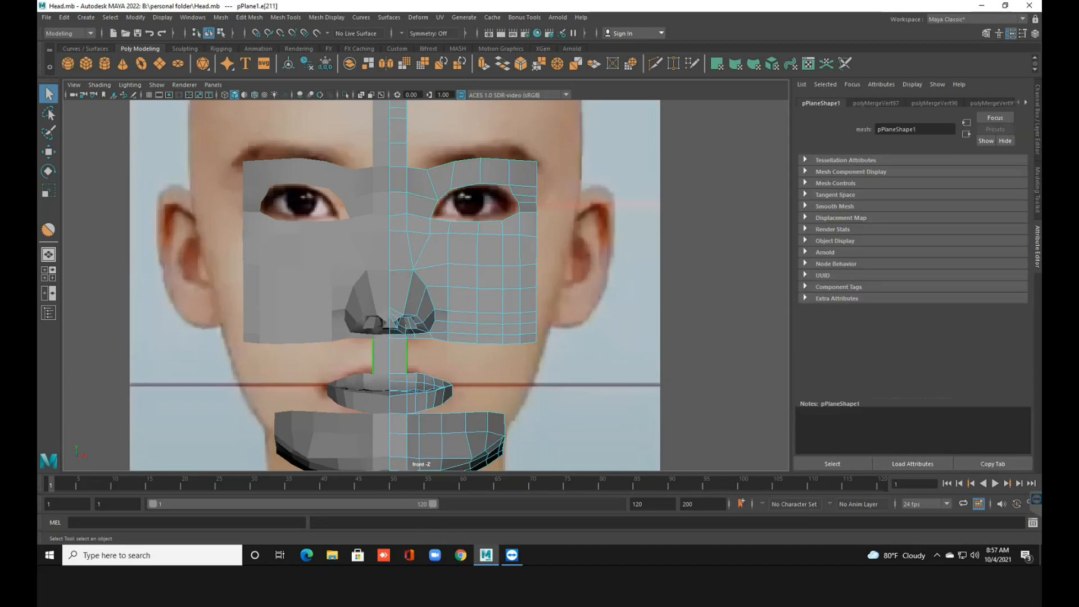
key(w)
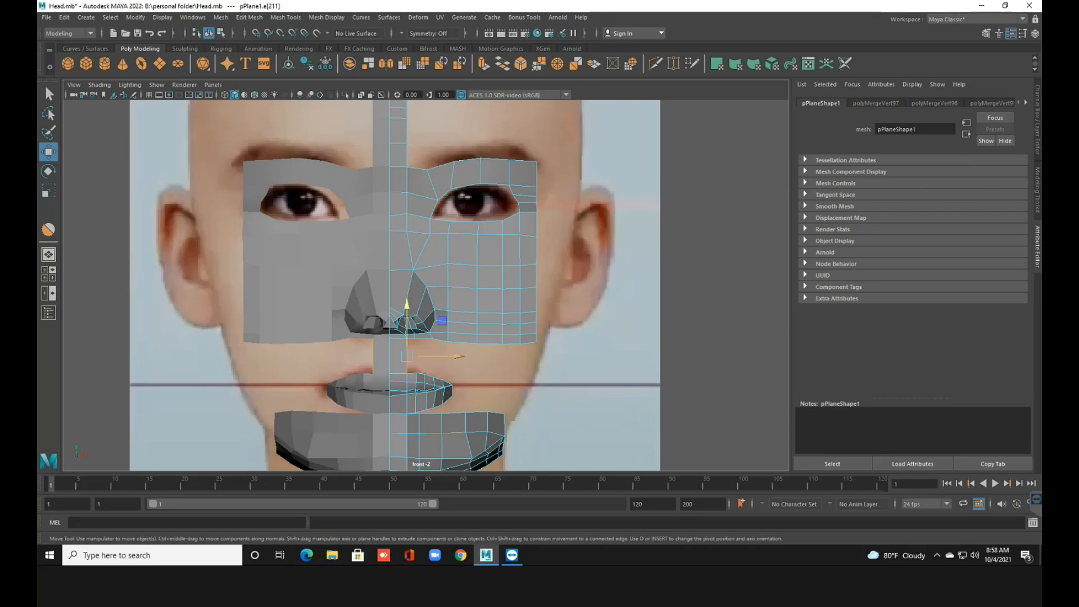
shift+drag(459, 356, 497, 355)
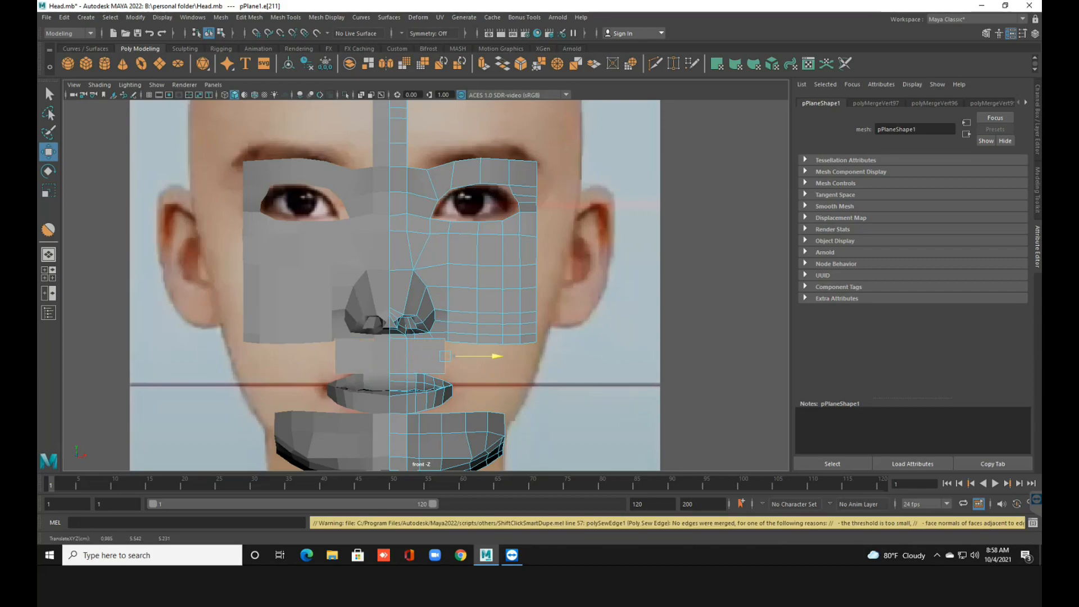